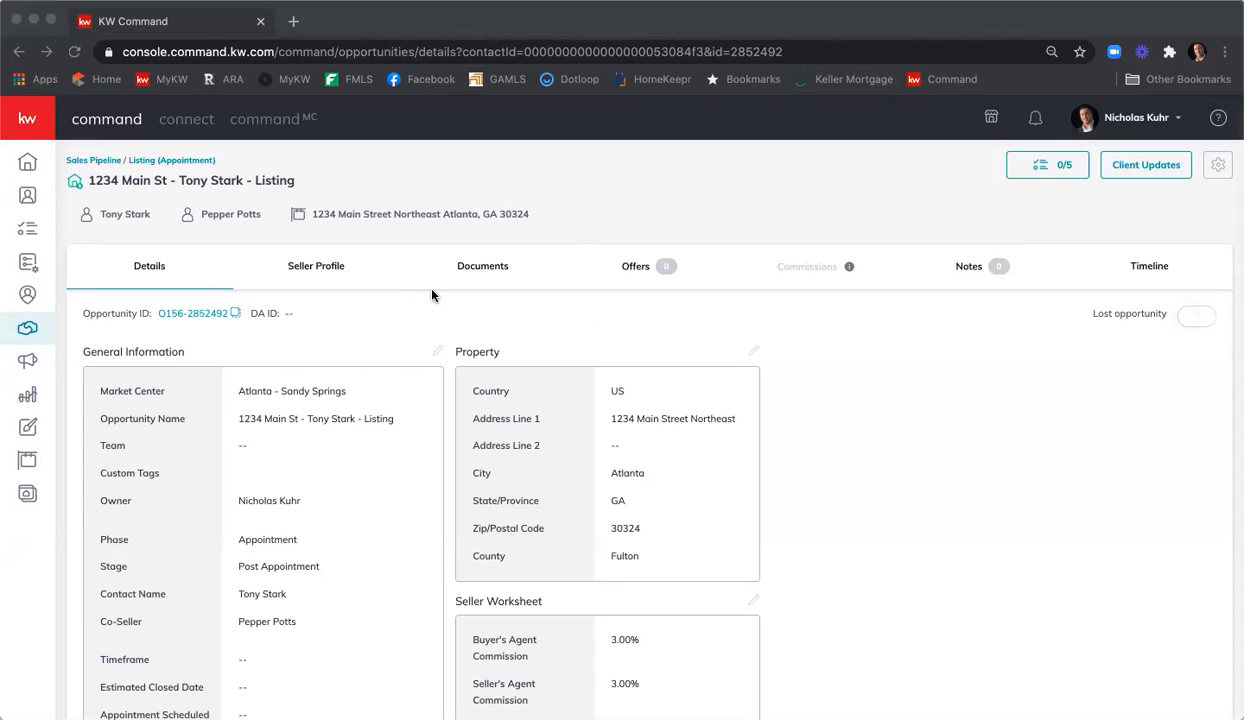
Show the documents checklist for the 1234 Main St - Tony Stark - Listing opportunity.
{"action": "left_click", "coordinate": [478, 267]}
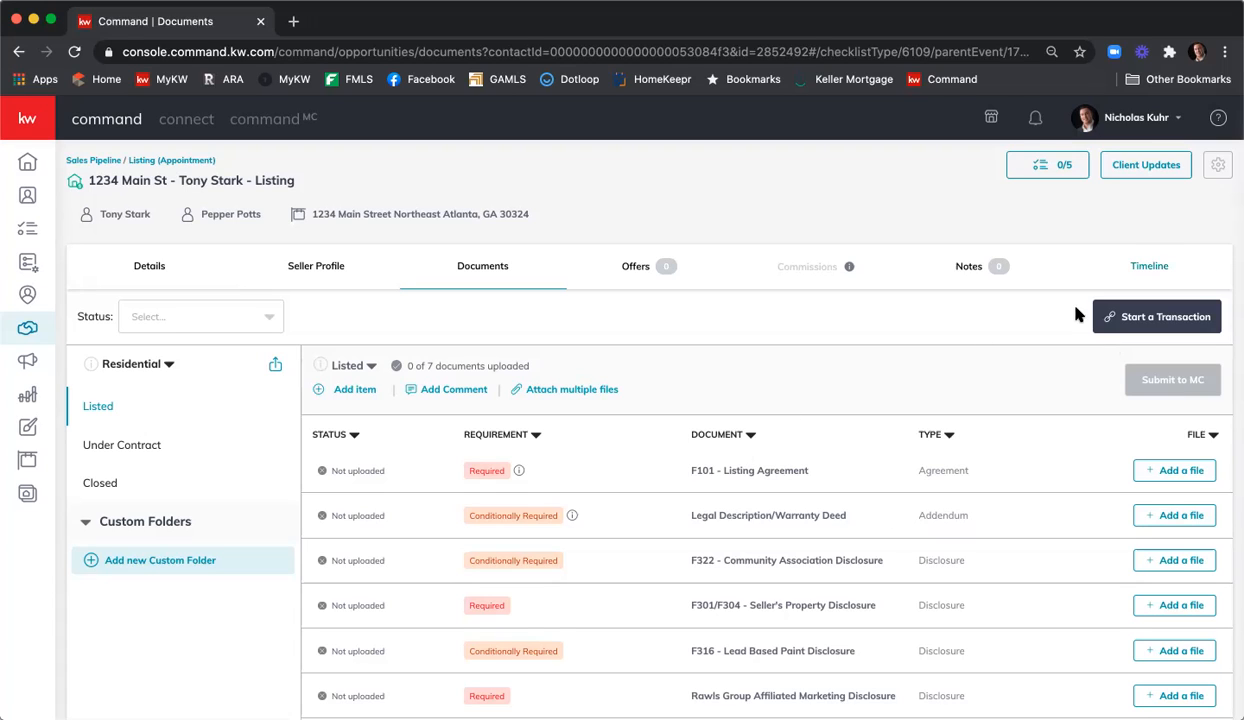
Start a DocuSign transaction for the listing and sign in with the account e-mail and password.
{"action": "left_click", "coordinate": [1155, 316]}
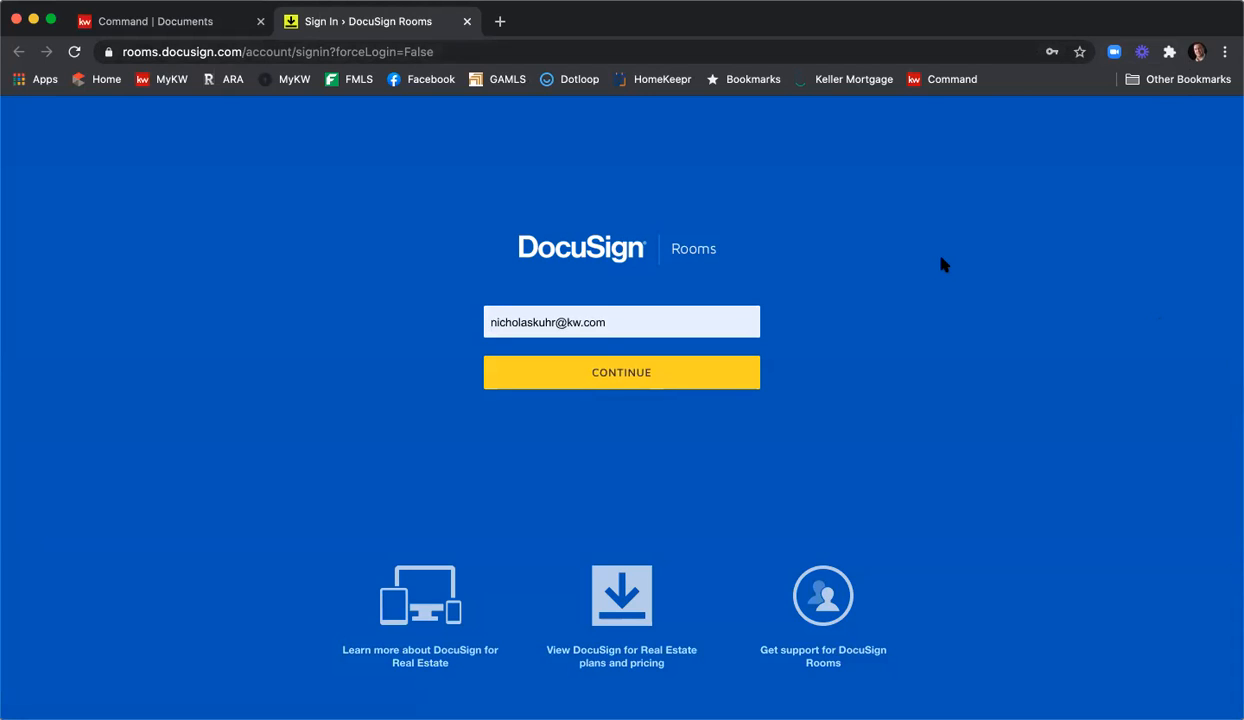
{"action": "left_click", "coordinate": [668, 376]}
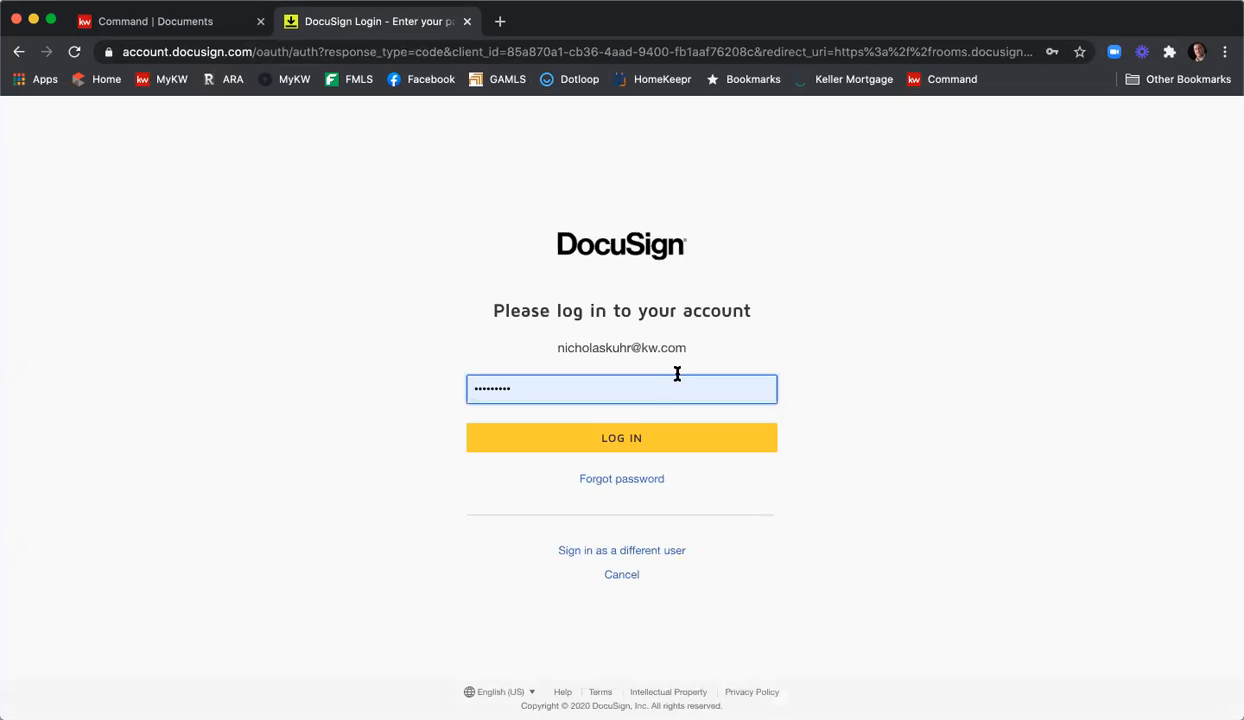
{"action": "left_click", "coordinate": [675, 443]}
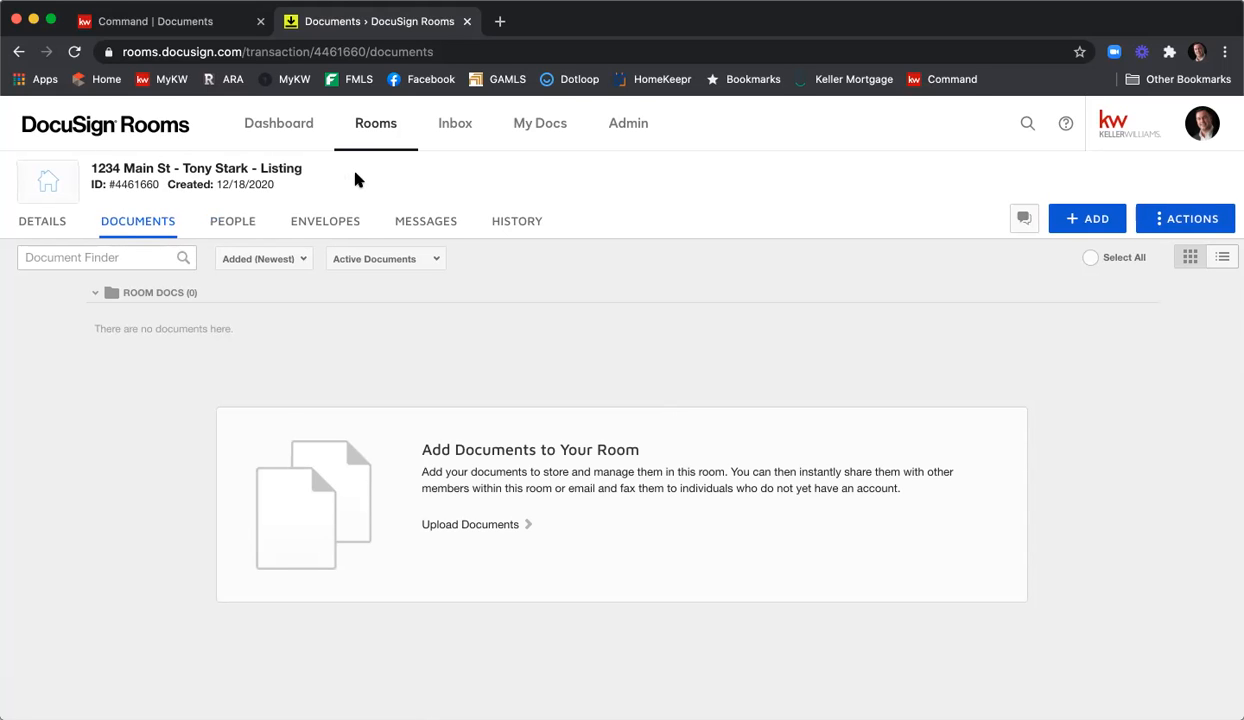
{"action": "mouse_move", "coordinate": [122, 186]}
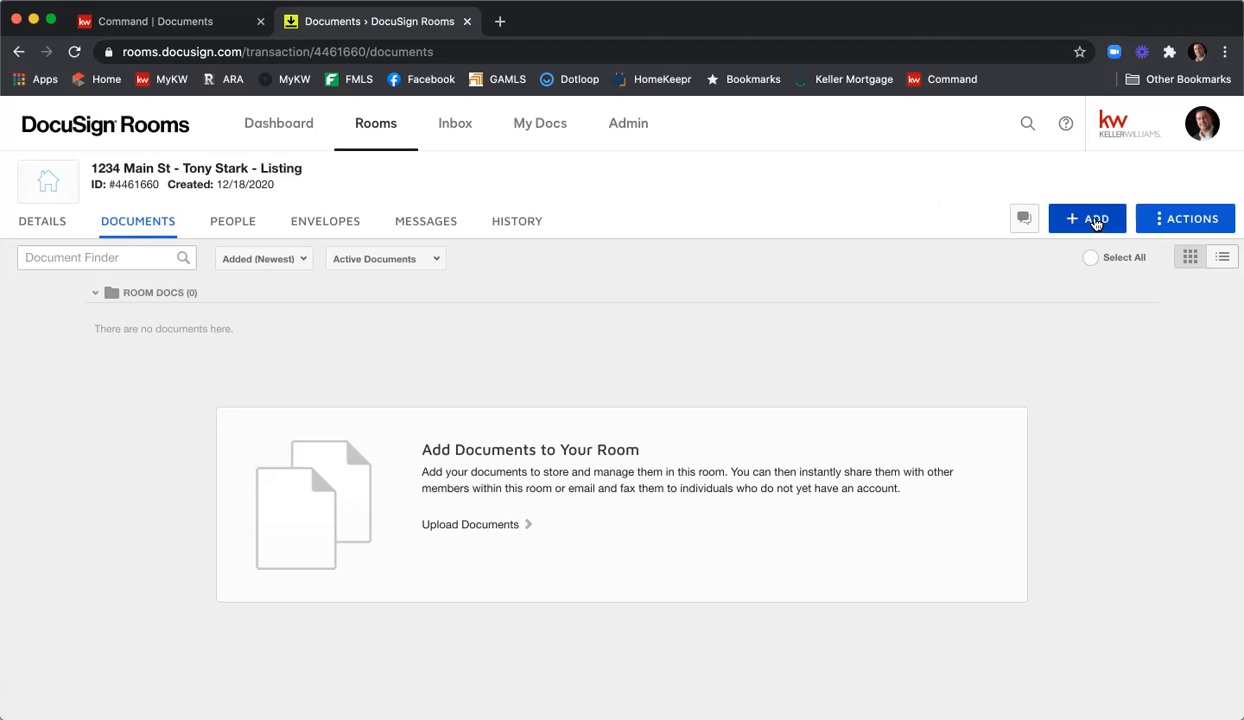
Add DocuSign Forms from the REALTOR provider and open the Find your NRDS ID lookup.
{"action": "left_click", "coordinate": [1095, 223]}
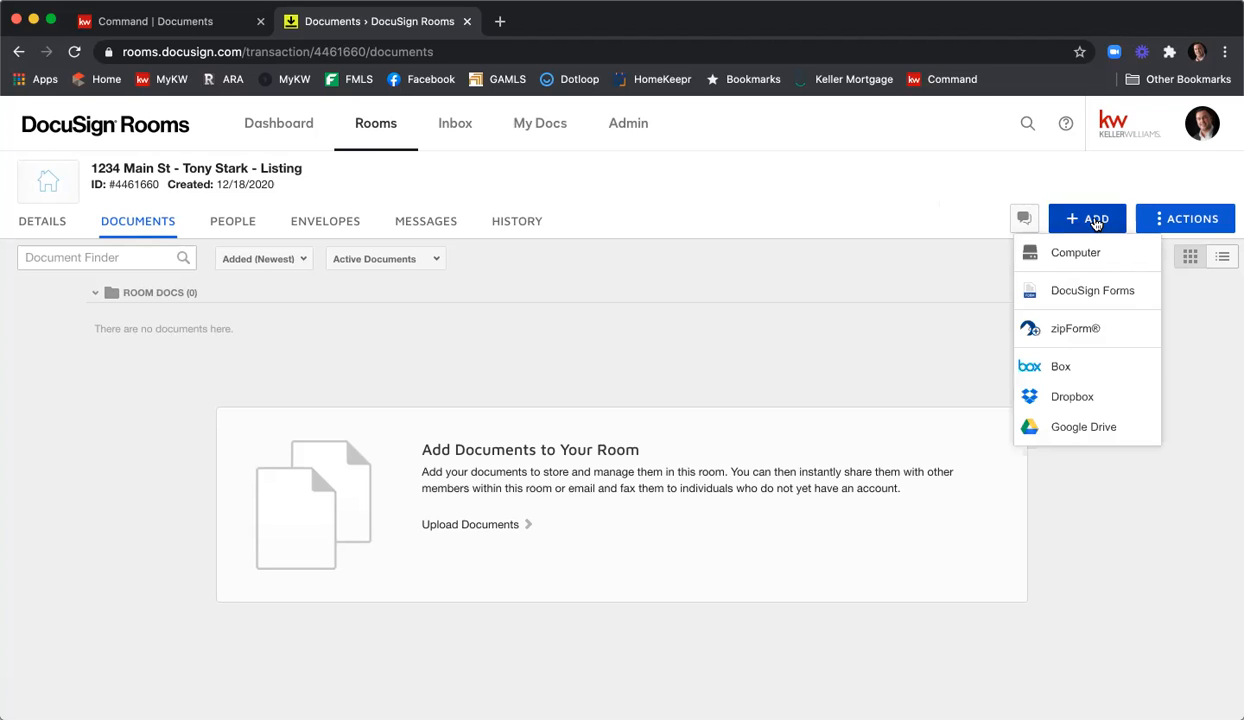
{"action": "left_click", "coordinate": [1100, 292]}
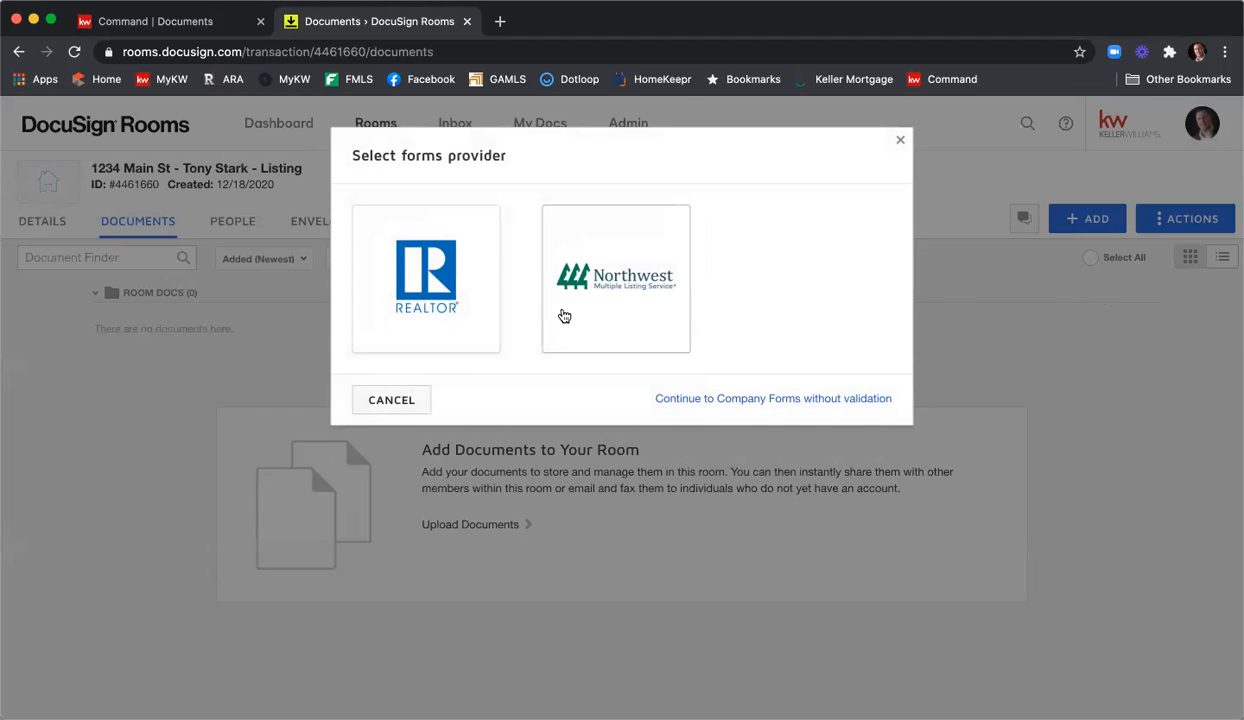
{"action": "left_click", "coordinate": [430, 315]}
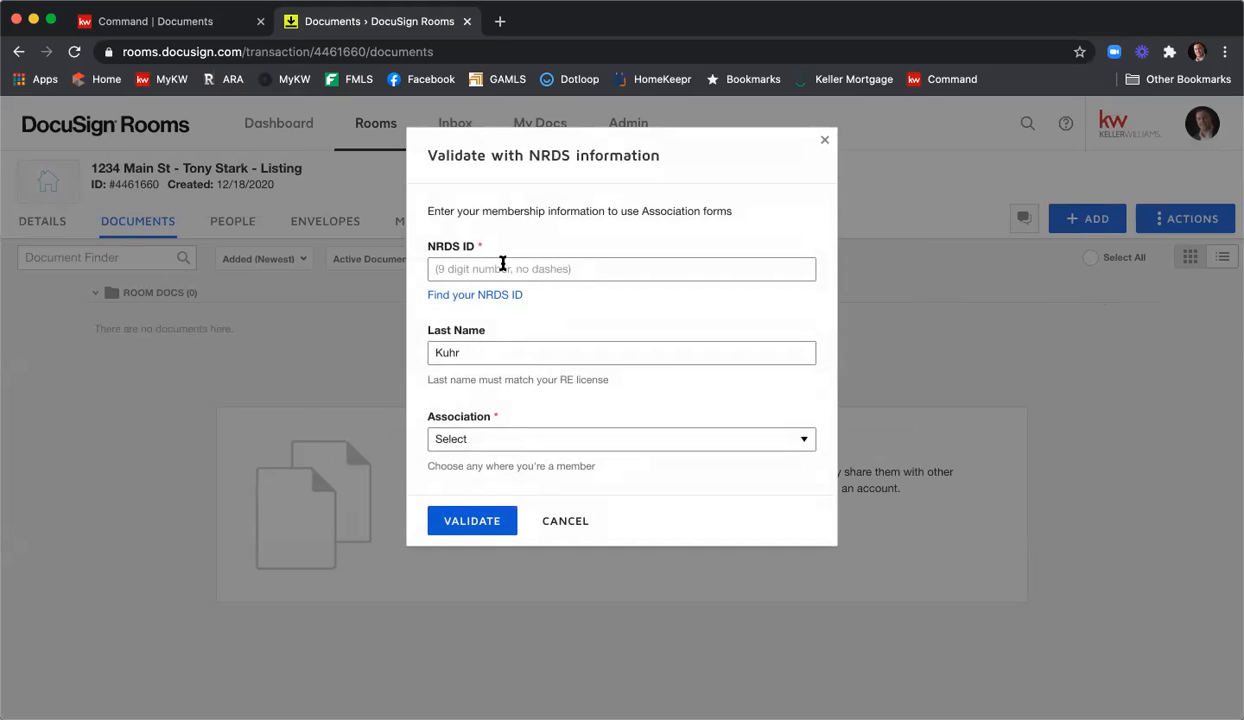
{"action": "left_click", "coordinate": [467, 303]}
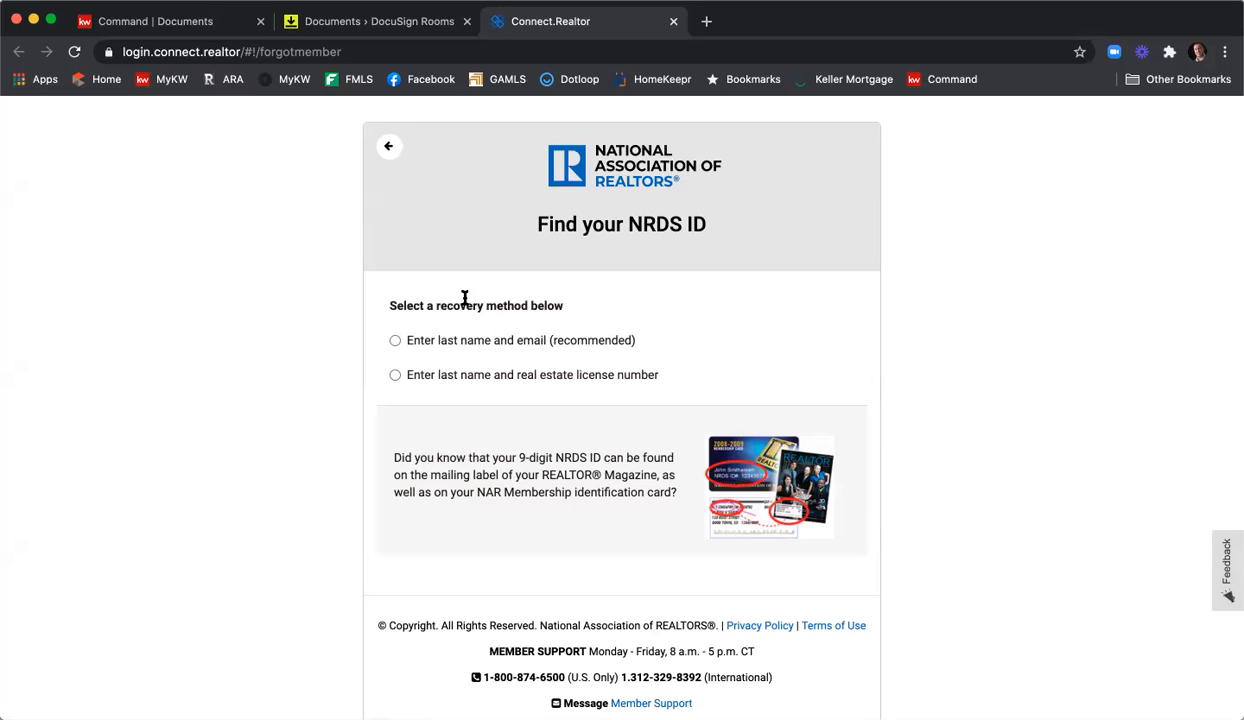
Look up the agent's NRDS ID by entering their last name and license number.
{"action": "left_click", "coordinate": [395, 375]}
{"action": "left_click", "coordinate": [437, 405]}
{"action": "type", "text": "Kuhr"}
{"action": "key", "text": "Tab"}
{"action": "type", "text": "3798"}
{"action": "type", "text": "41"}
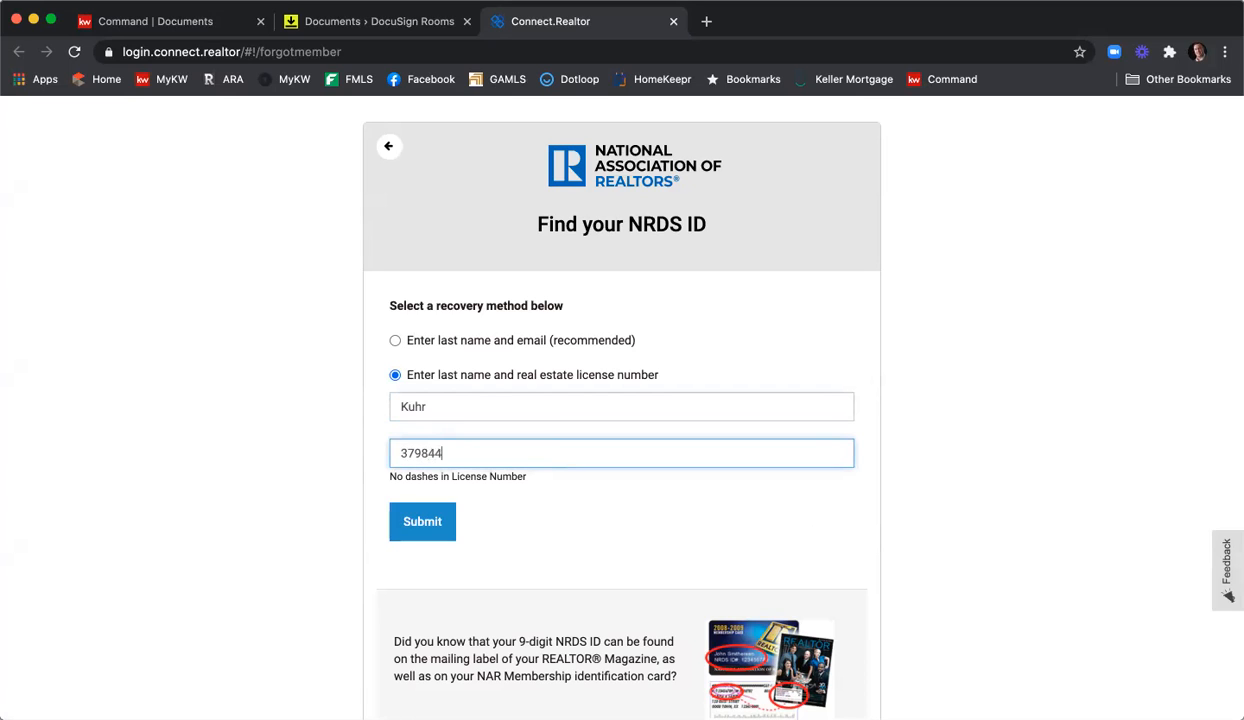
{"action": "left_click", "coordinate": [420, 521]}
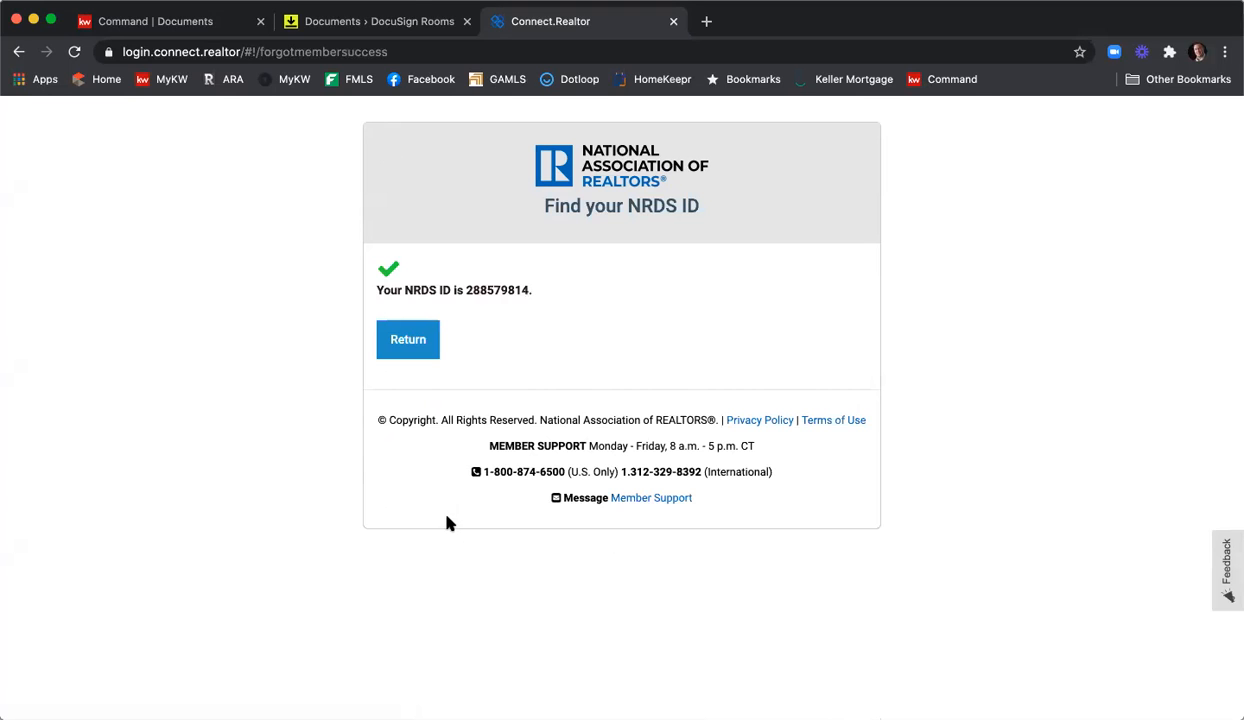
Copy the returned NRDS ID, close the lookup tab, and bring up paste options in the ID field.
{"action": "left_click_drag", "start_coordinate": [465, 290], "coordinate": [527, 289]}
{"action": "right_click", "coordinate": [527, 289]}
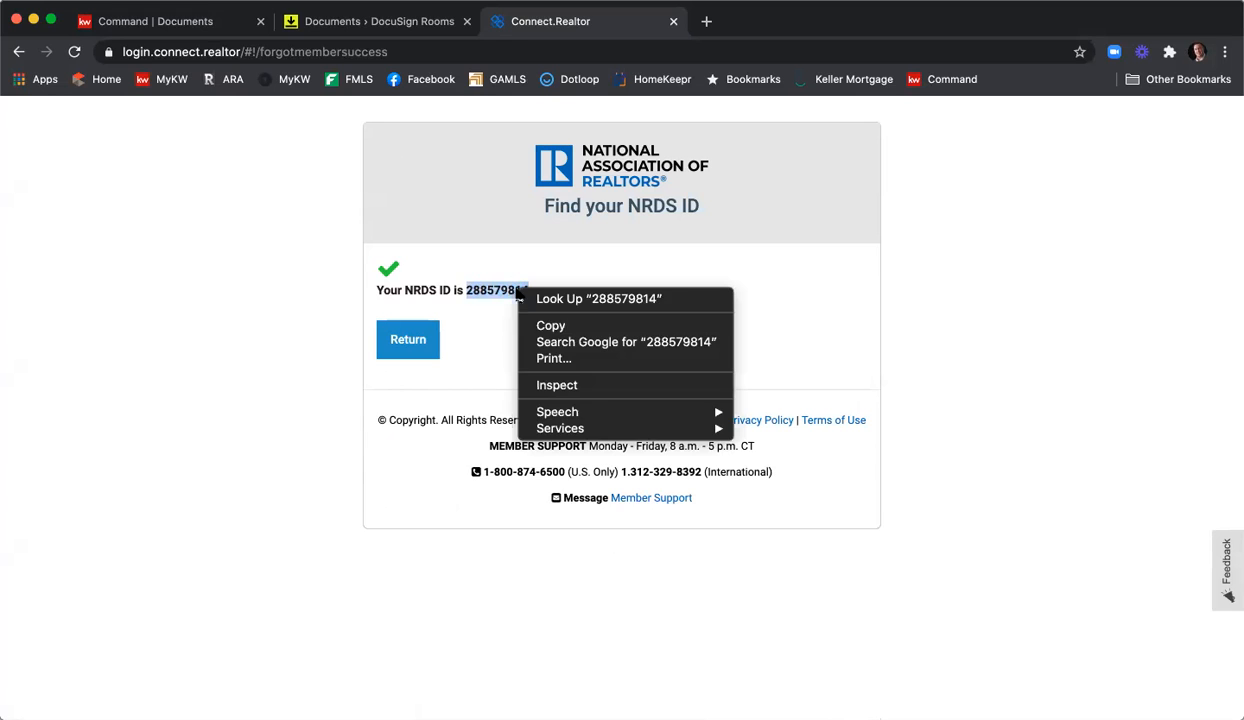
{"action": "left_click", "coordinate": [544, 322]}
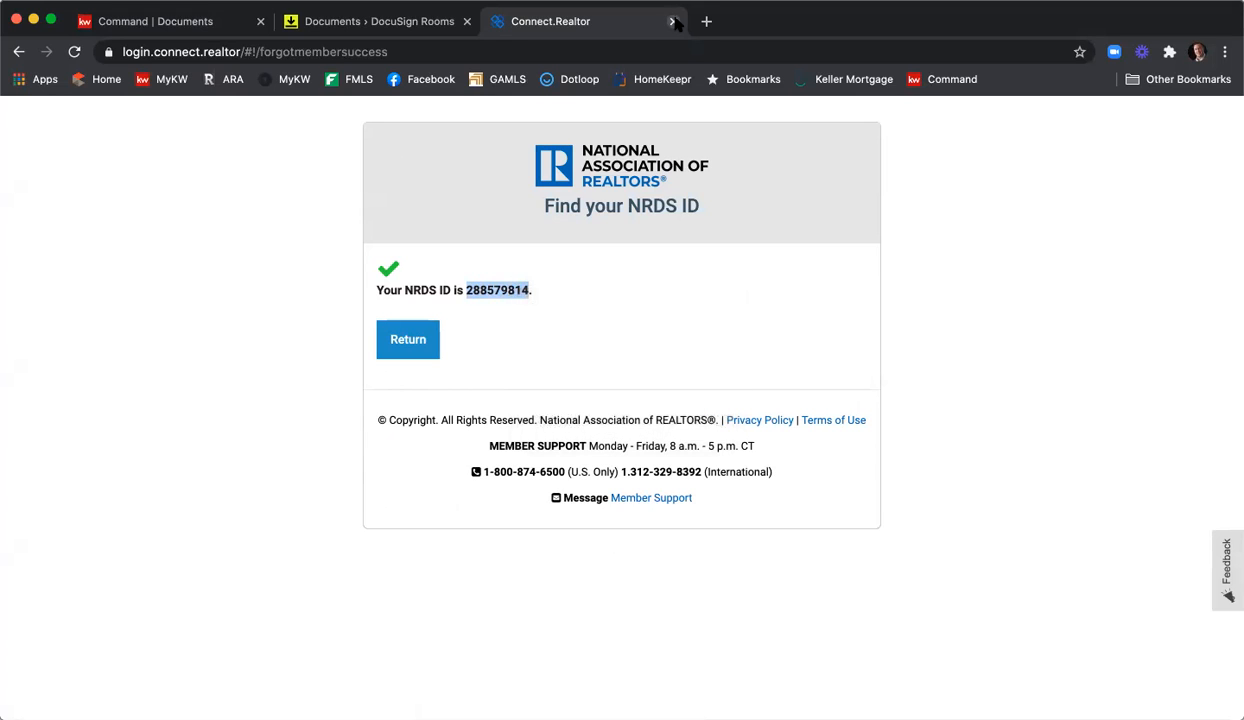
{"action": "left_click", "coordinate": [673, 21]}
{"action": "left_click", "coordinate": [573, 265]}
{"action": "right_click", "coordinate": [573, 262]}
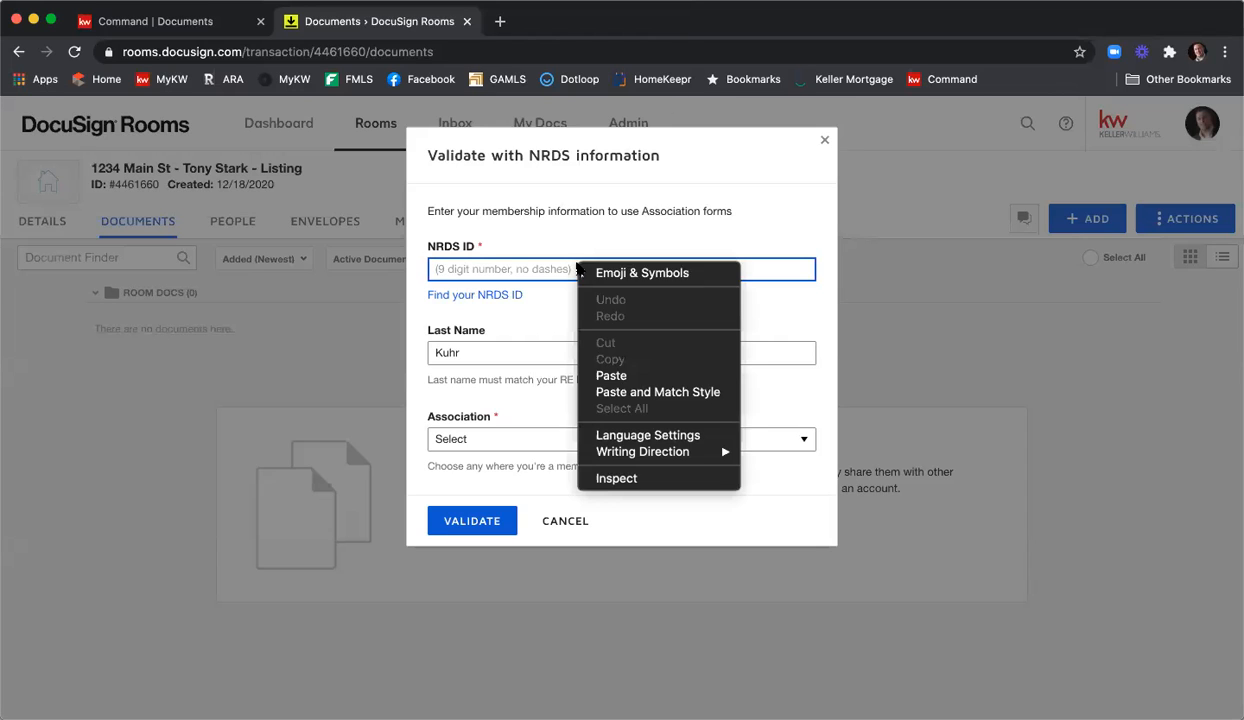
Paste the NRDS ID, validate it with GEORGIA ASSOCIATION OF REALTORS®, then cancel the forms dialog.
{"action": "left_click", "coordinate": [630, 377]}
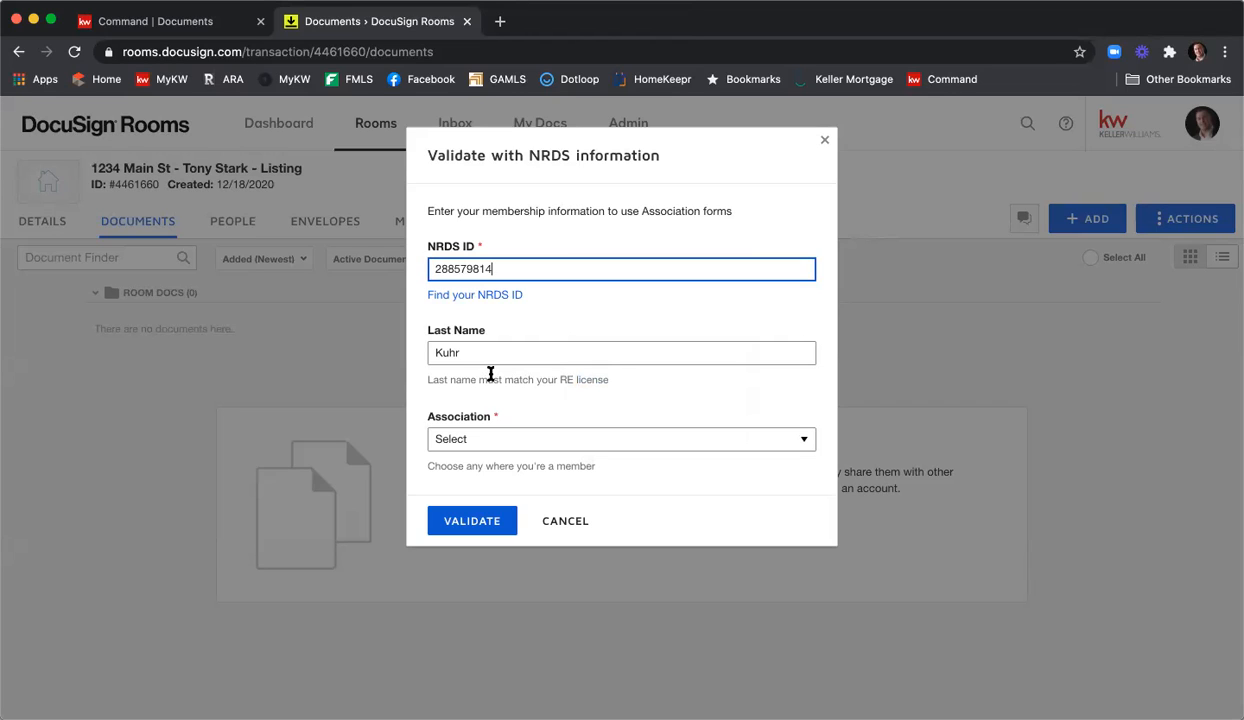
{"action": "left_click", "coordinate": [641, 442]}
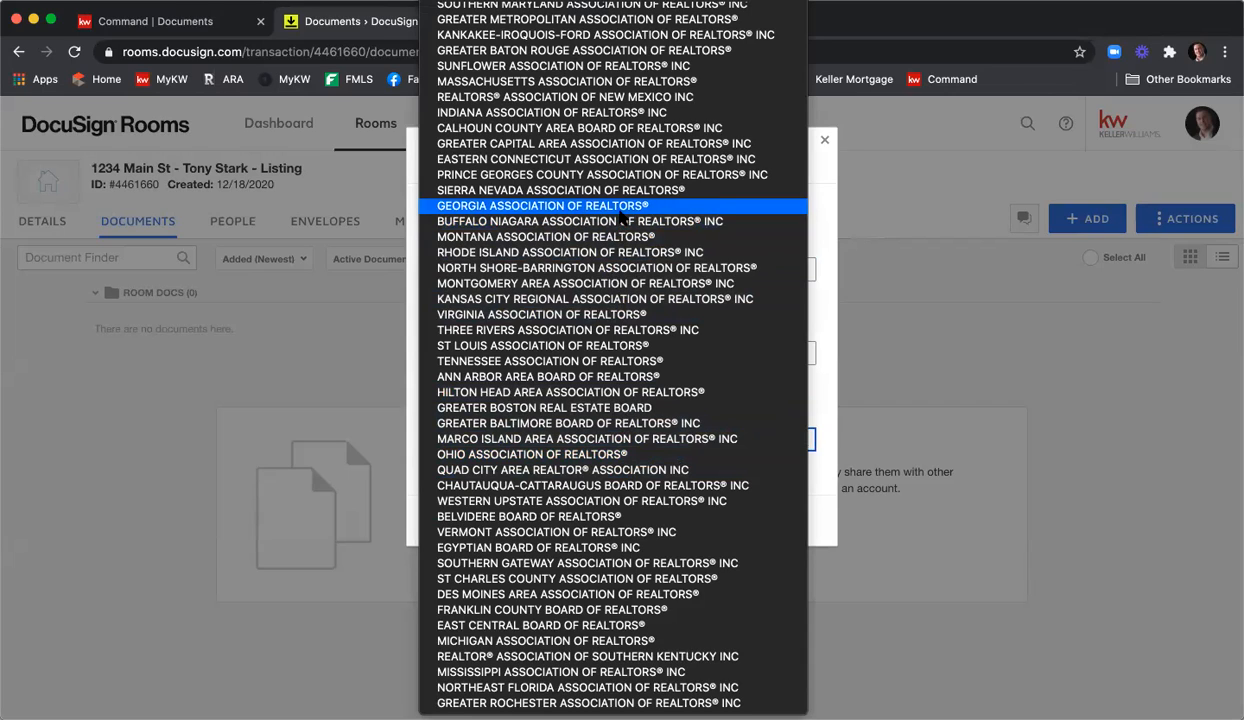
{"action": "left_click", "coordinate": [620, 207]}
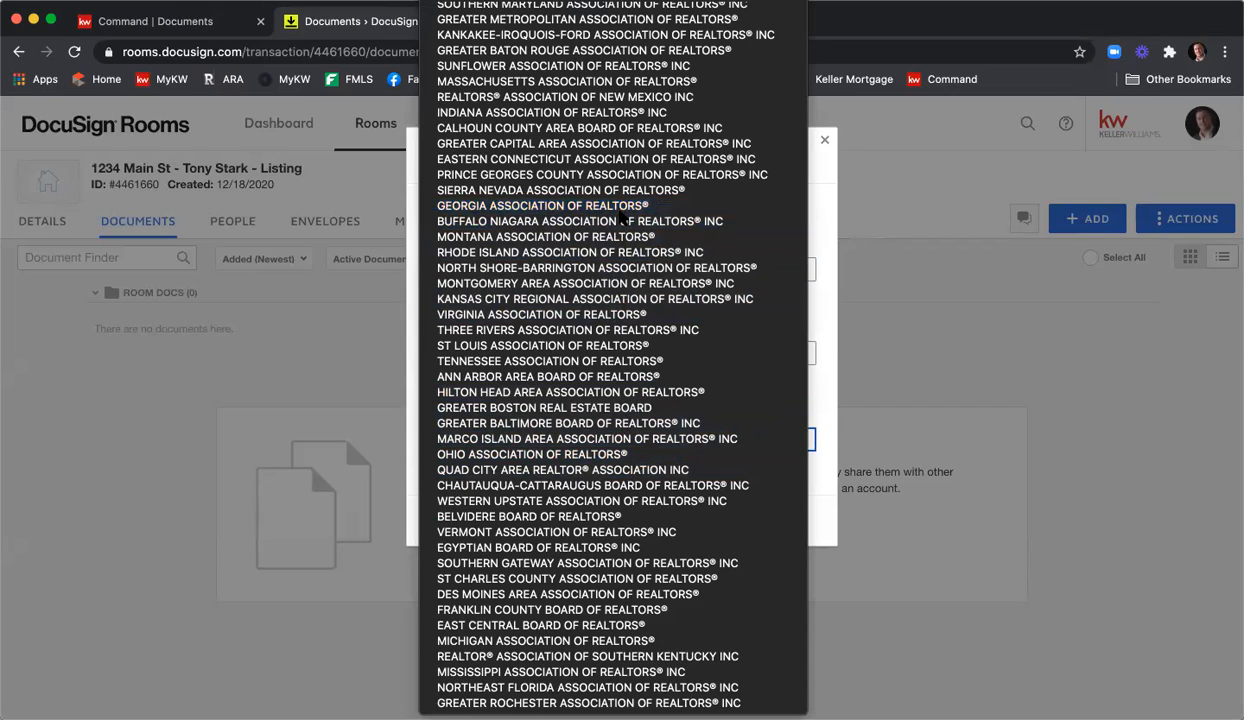
{"action": "left_click", "coordinate": [472, 518]}
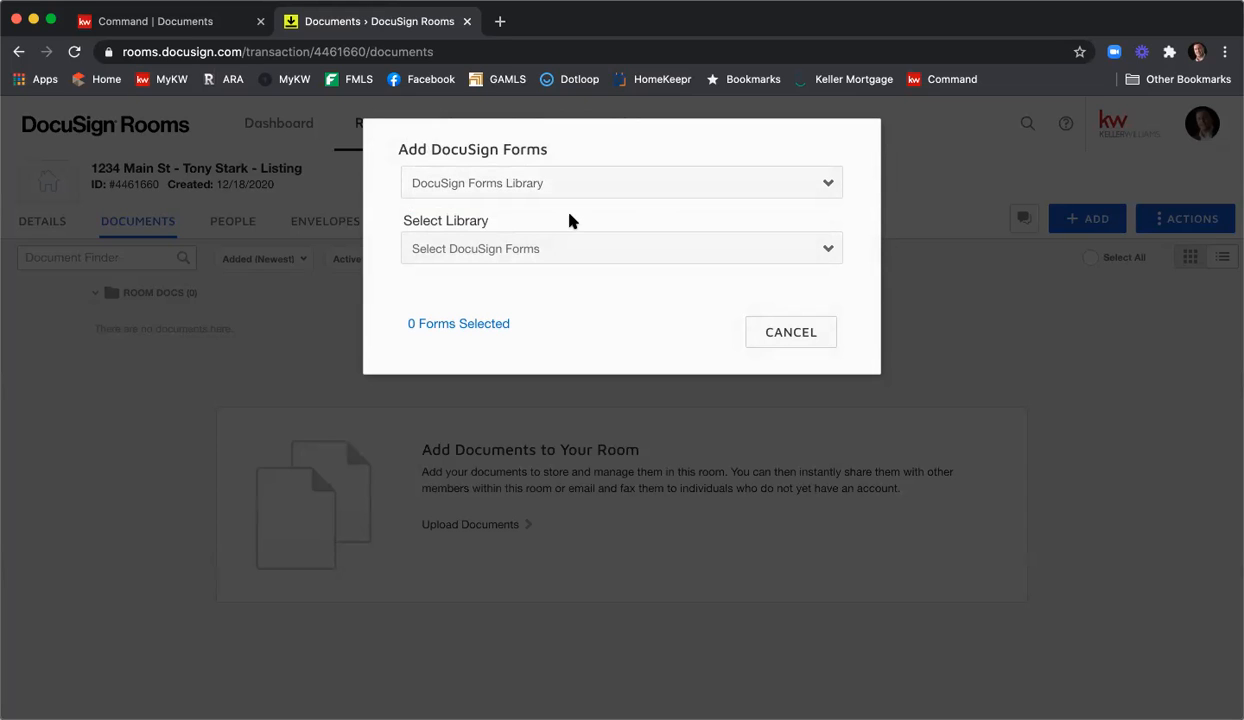
{"action": "left_click", "coordinate": [783, 337]}
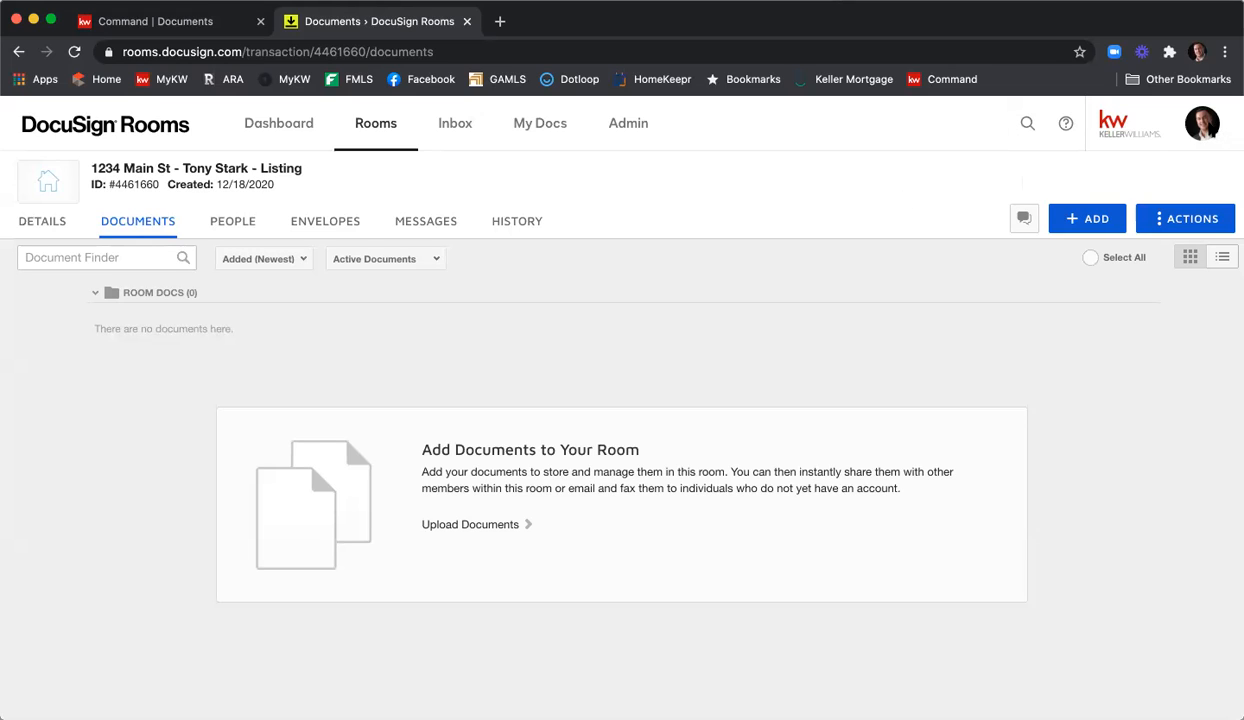
Open Preferences > Integrations and review the NRDS ID and Georgia Association of Realtors membership.
{"action": "left_click", "coordinate": [1208, 128]}
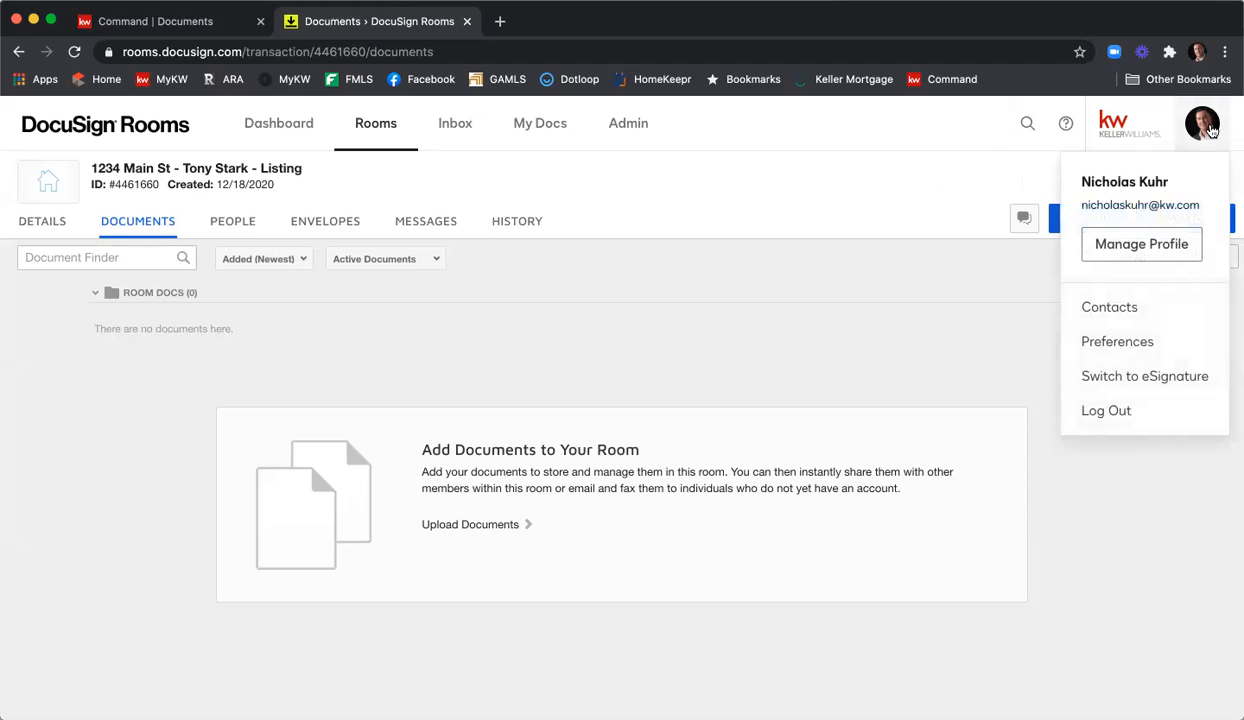
{"action": "left_click", "coordinate": [1148, 343]}
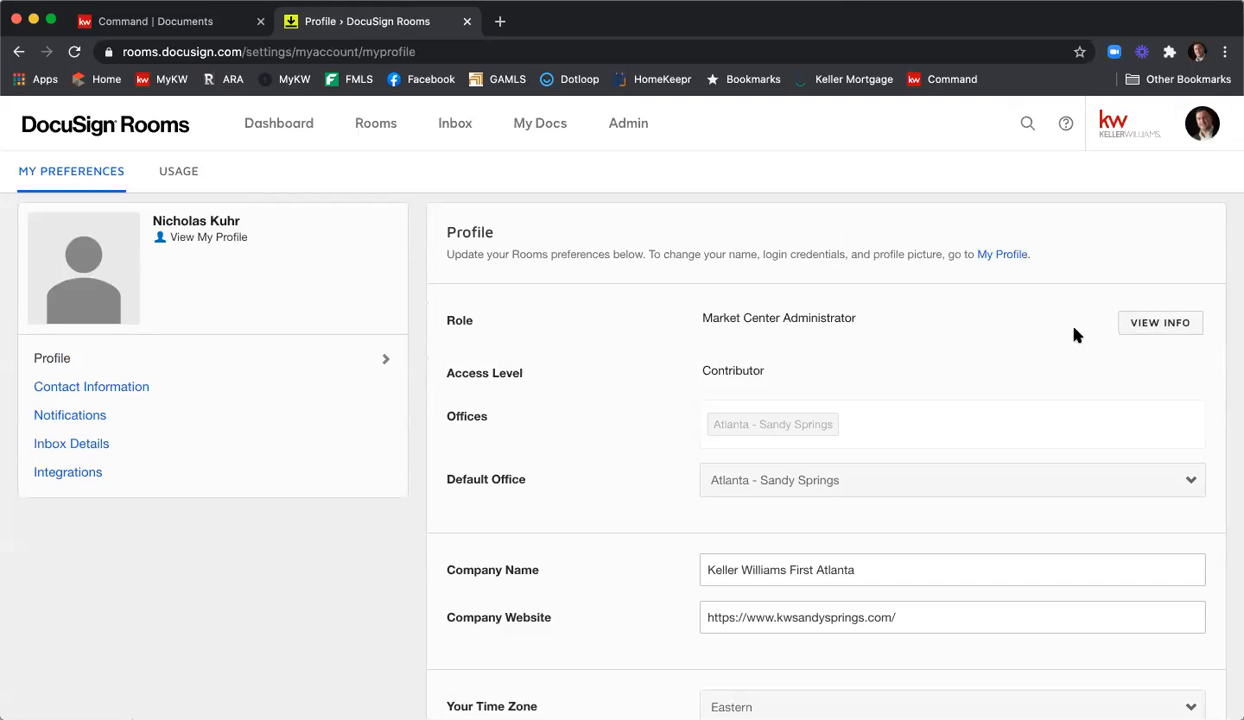
{"action": "left_click", "coordinate": [155, 480]}
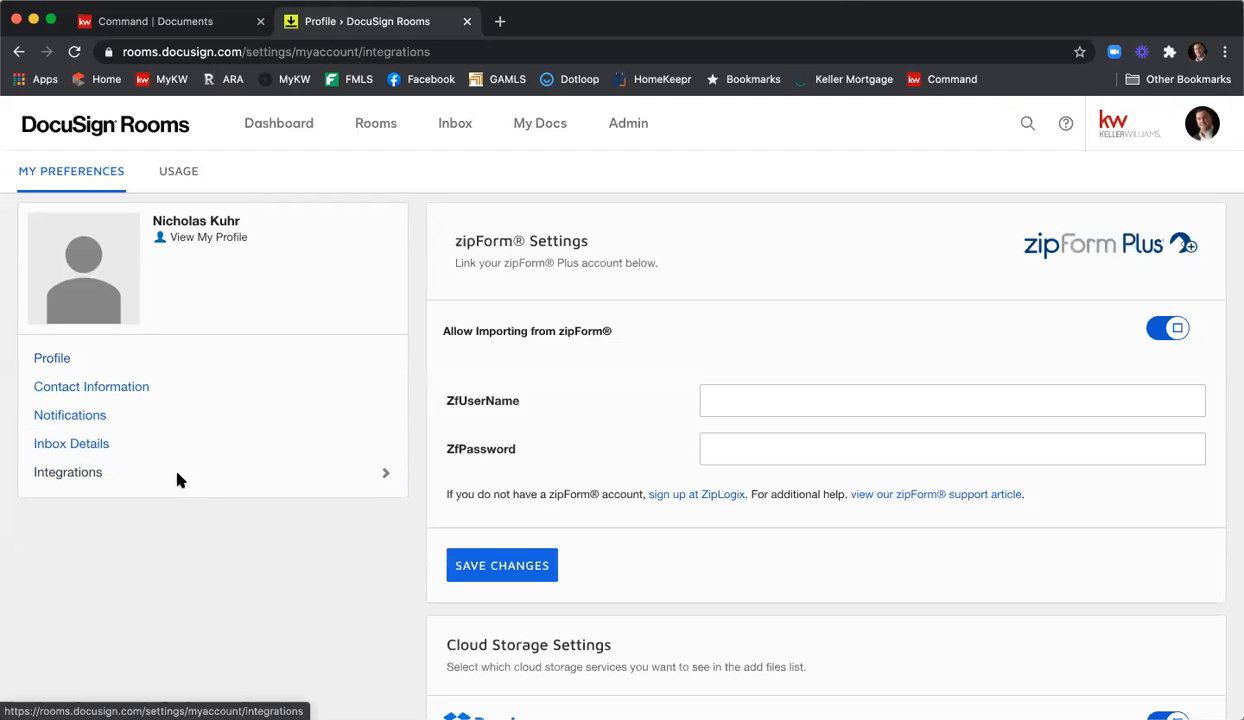
{"action": "scroll", "coordinate": [640, 343], "scroll_direction": "down", "scroll_amount": 5}
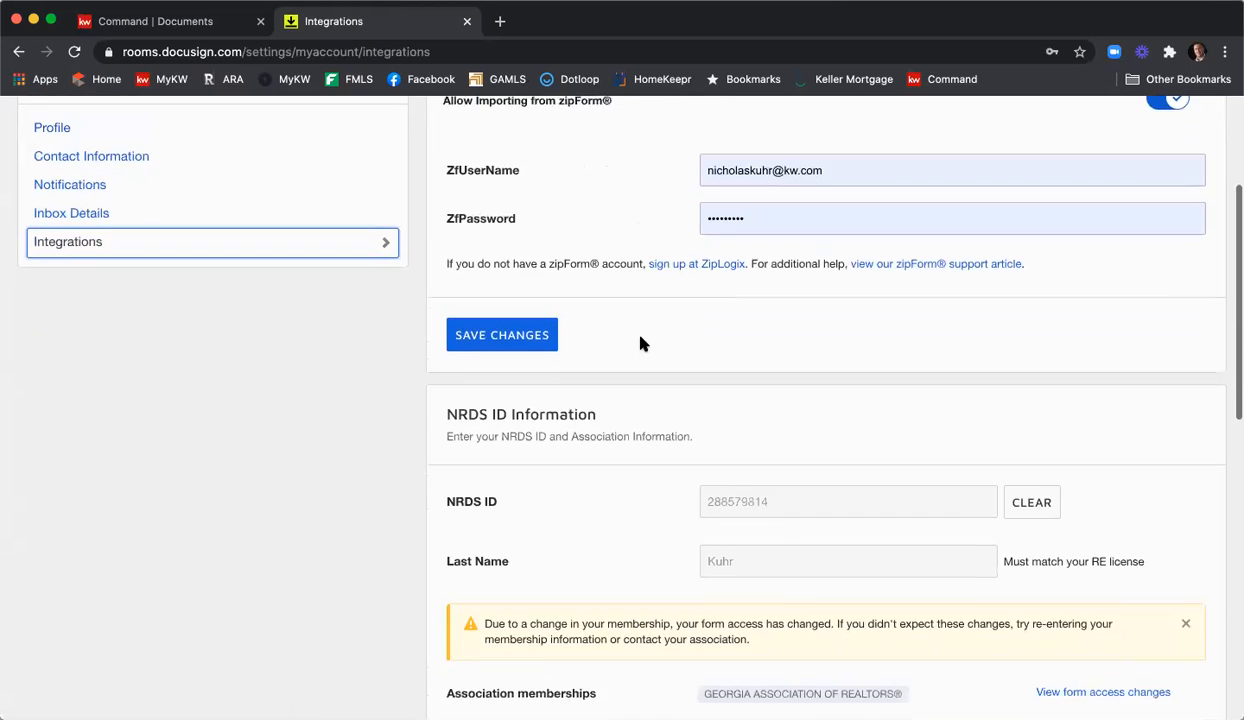
{"action": "scroll", "coordinate": [533, 380], "scroll_direction": "down", "scroll_amount": 2}
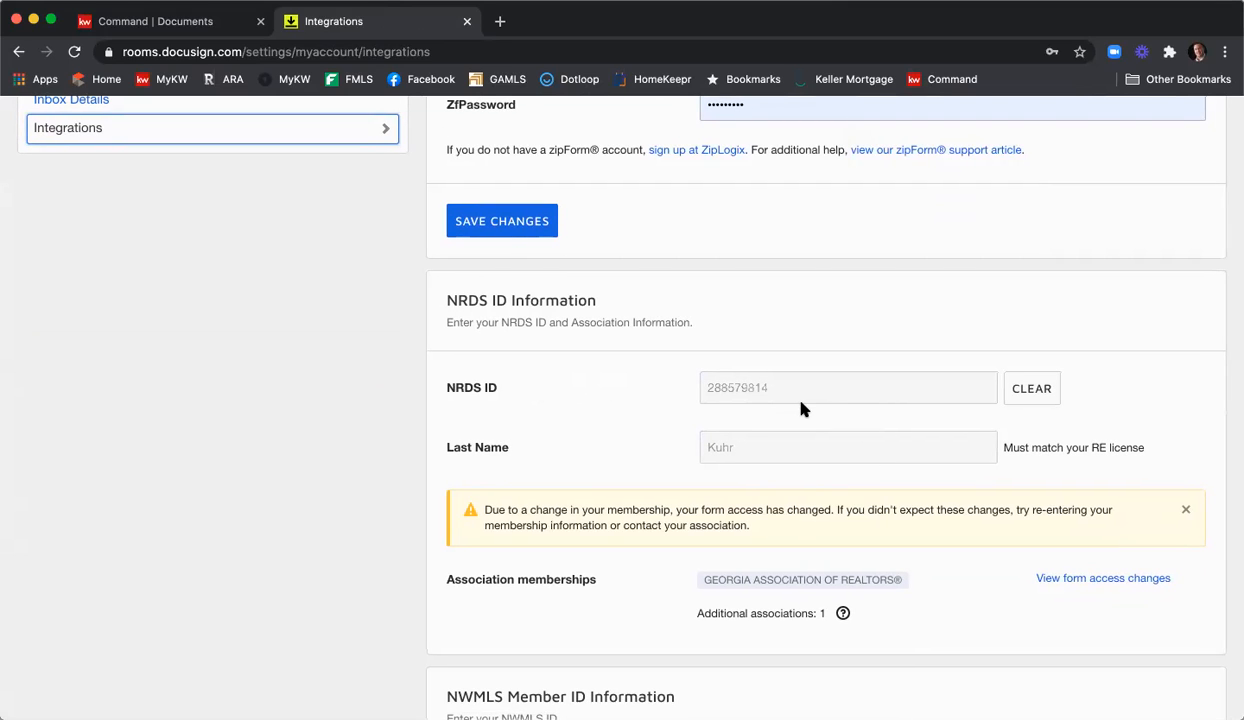
{"action": "scroll", "coordinate": [910, 410], "scroll_direction": "right", "scroll_amount": 1}
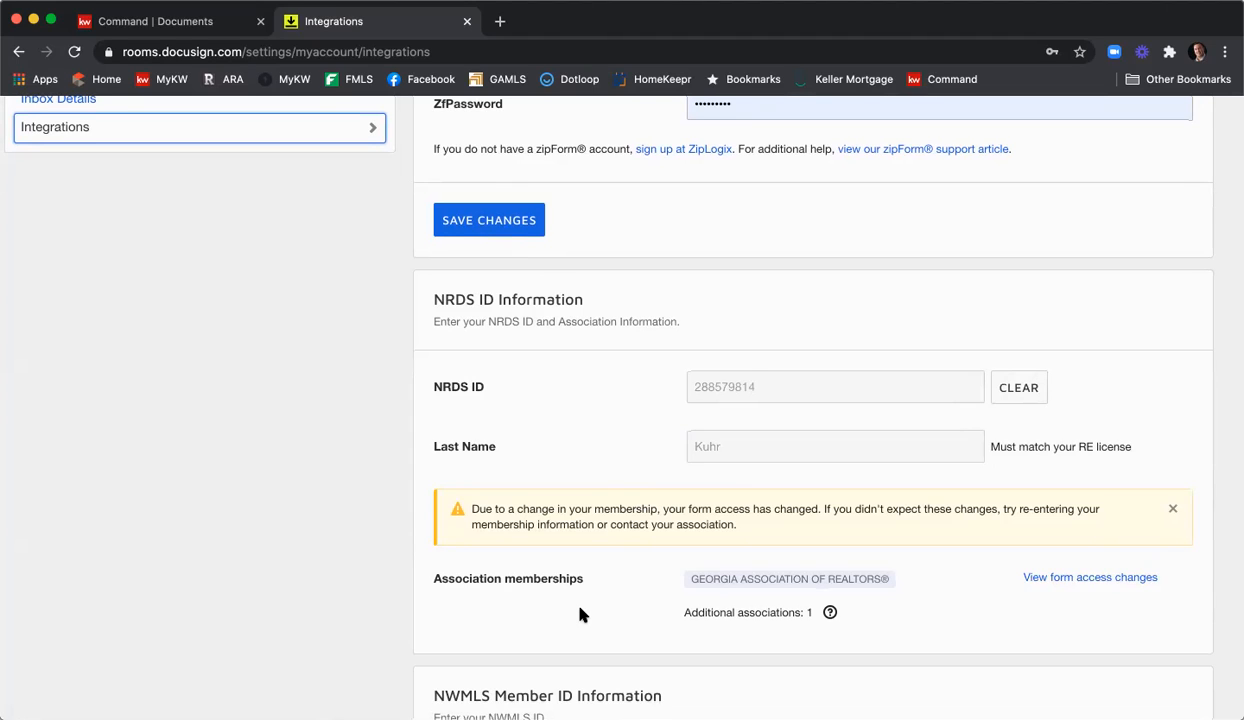
{"action": "scroll", "coordinate": [630, 600], "scroll_direction": "up", "scroll_amount": 5}
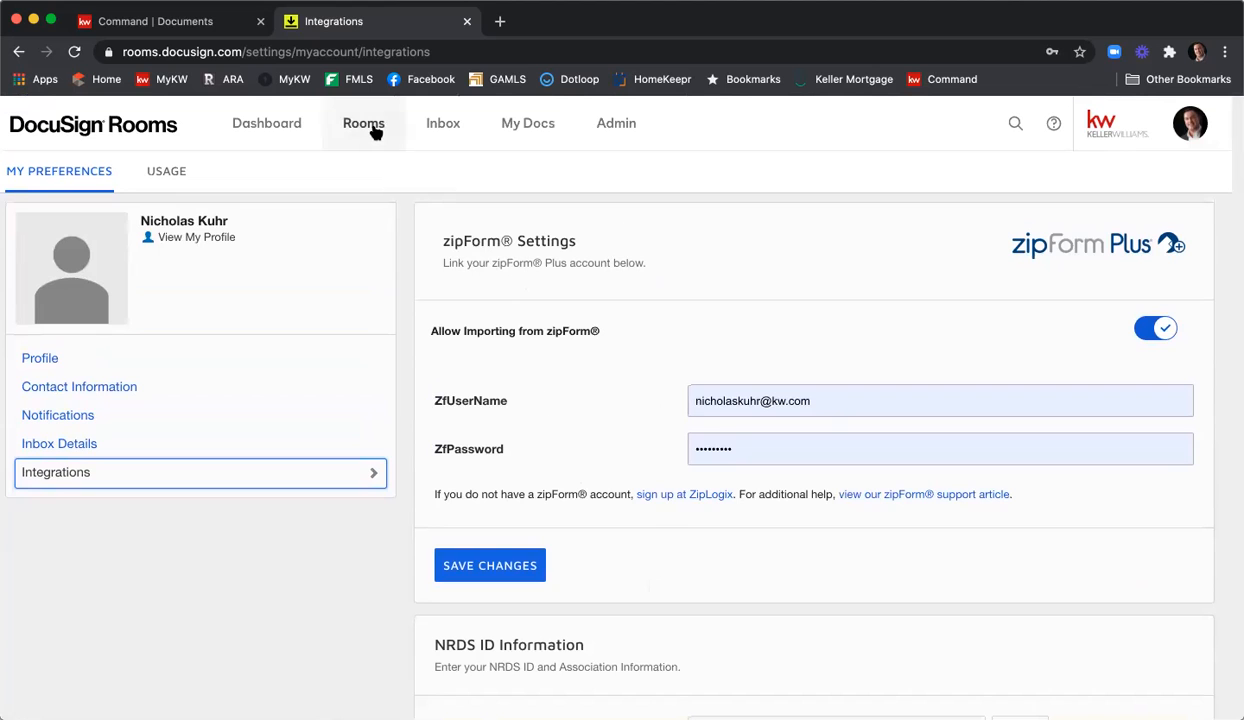
Reopen the 1234 Main St - Tony Stark listing room from the dashboard and show its Details tab.
{"action": "left_click", "coordinate": [289, 133]}
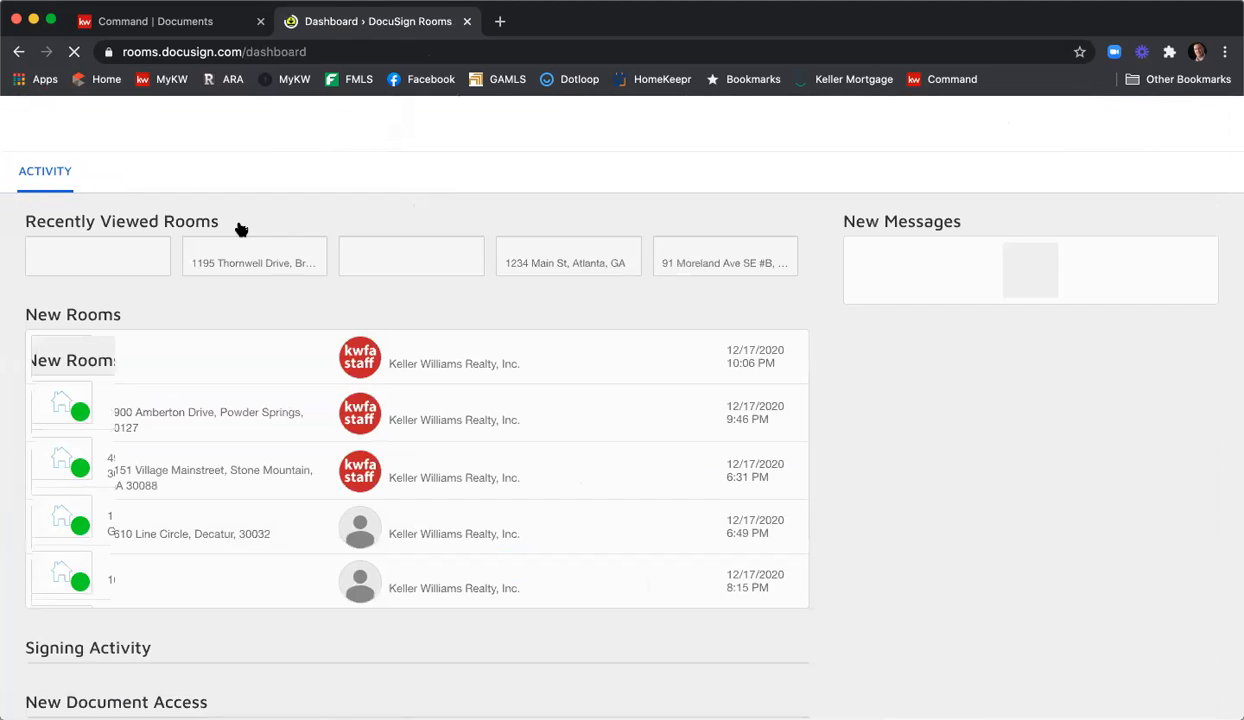
{"action": "left_click", "coordinate": [100, 333]}
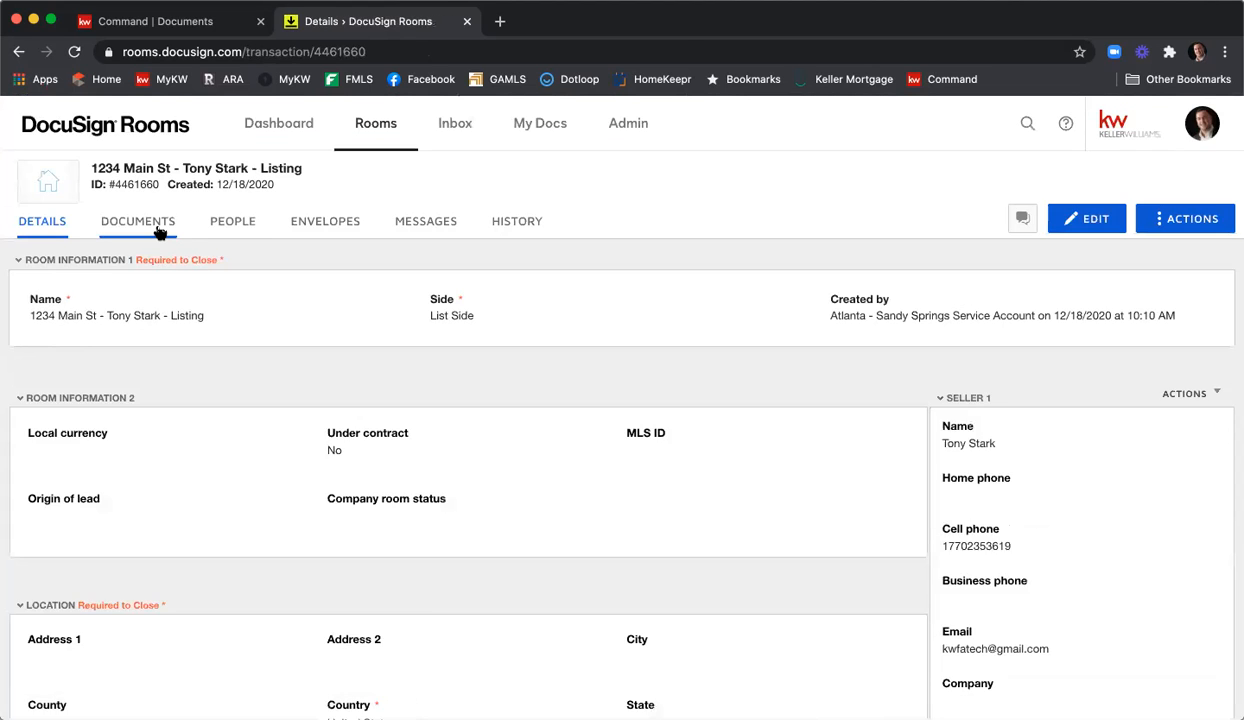
{"action": "left_click", "coordinate": [138, 222]}
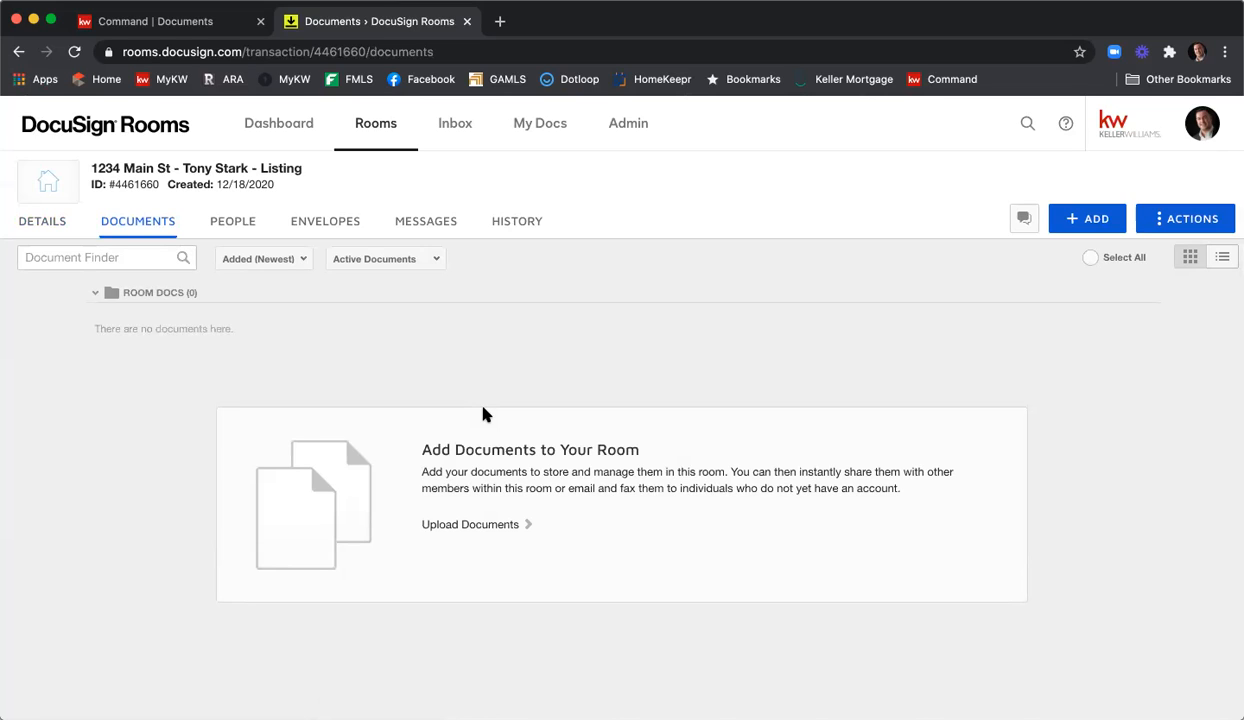
{"action": "left_click", "coordinate": [46, 225]}
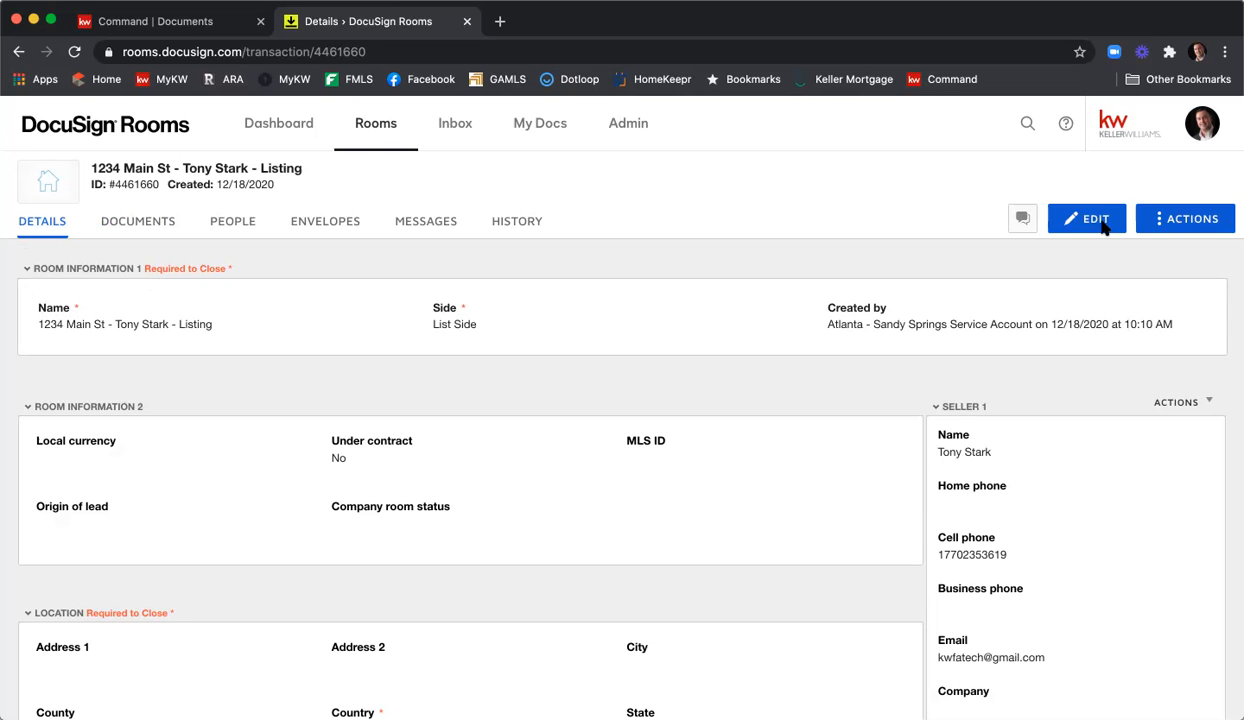
Put the listing room's details into edit mode and scroll down through the fields.
{"action": "left_click", "coordinate": [1094, 220]}
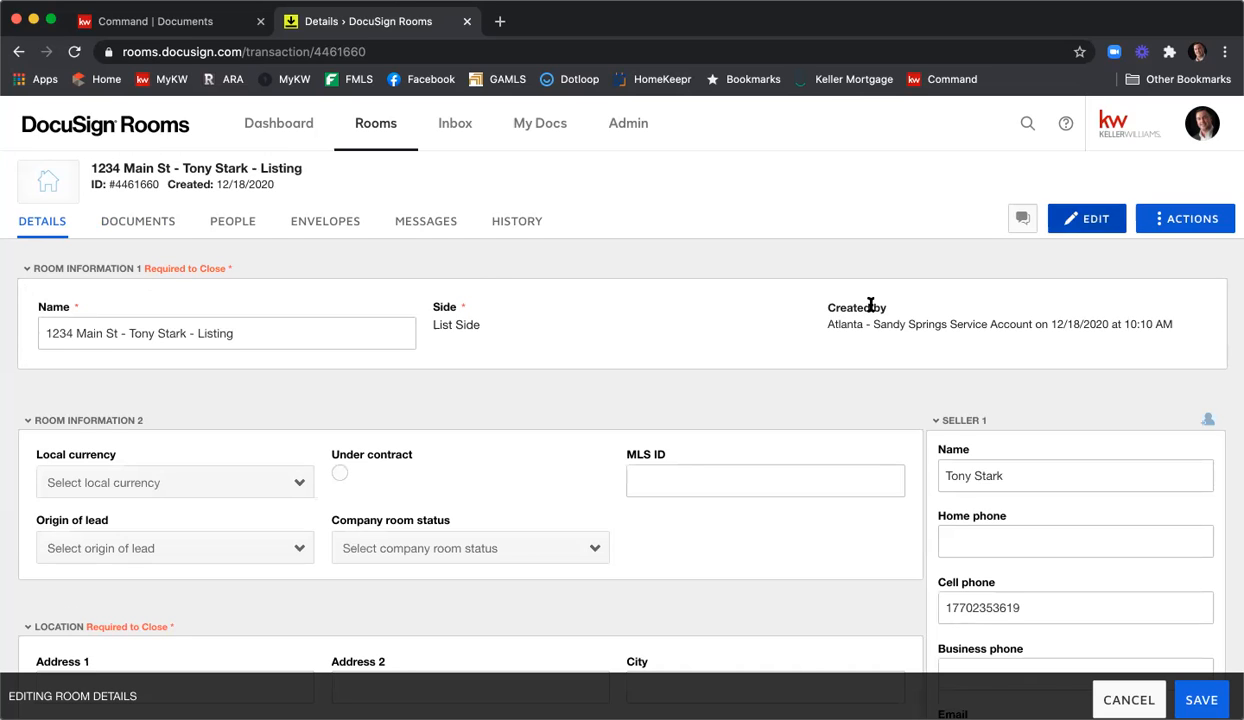
{"action": "scroll", "coordinate": [790, 332], "scroll_direction": "down", "scroll_amount": 1}
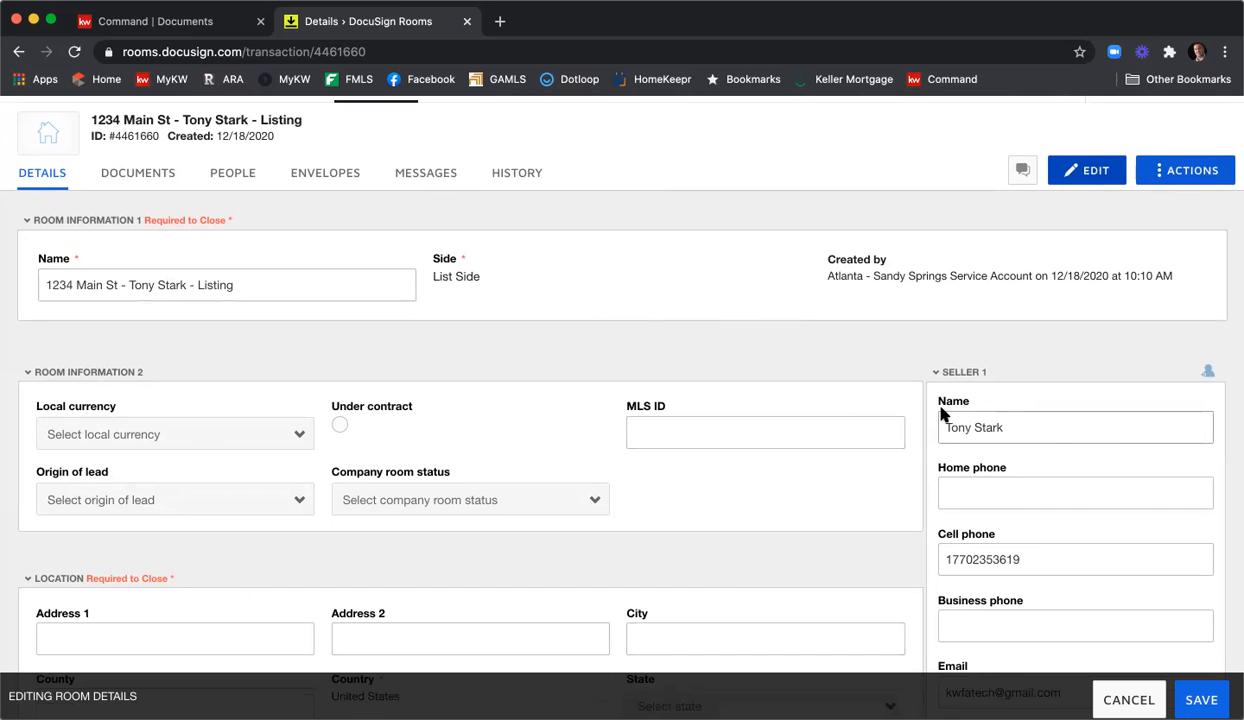
{"action": "scroll", "coordinate": [650, 294], "scroll_direction": "down", "scroll_amount": 1}
{"action": "scroll", "coordinate": [657, 303], "scroll_direction": "down", "scroll_amount": 1}
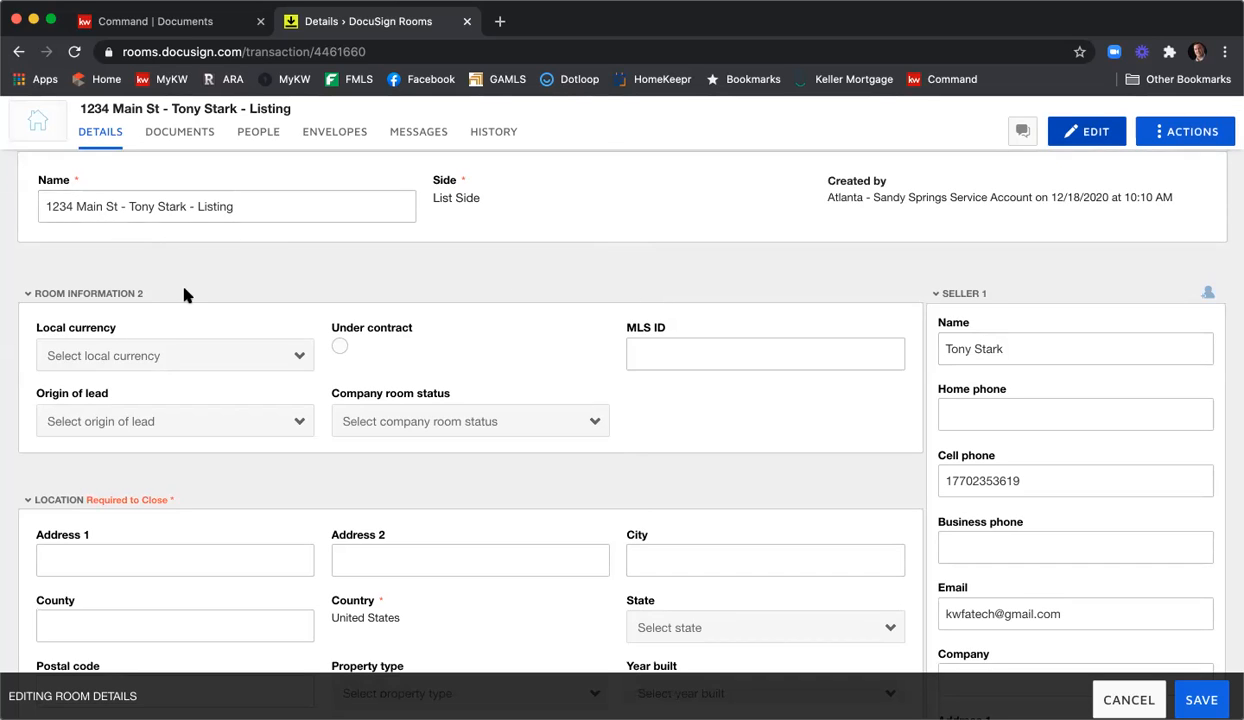
Set the local currency to USD and the MLS ID to 123456789.
{"action": "left_click", "coordinate": [204, 358]}
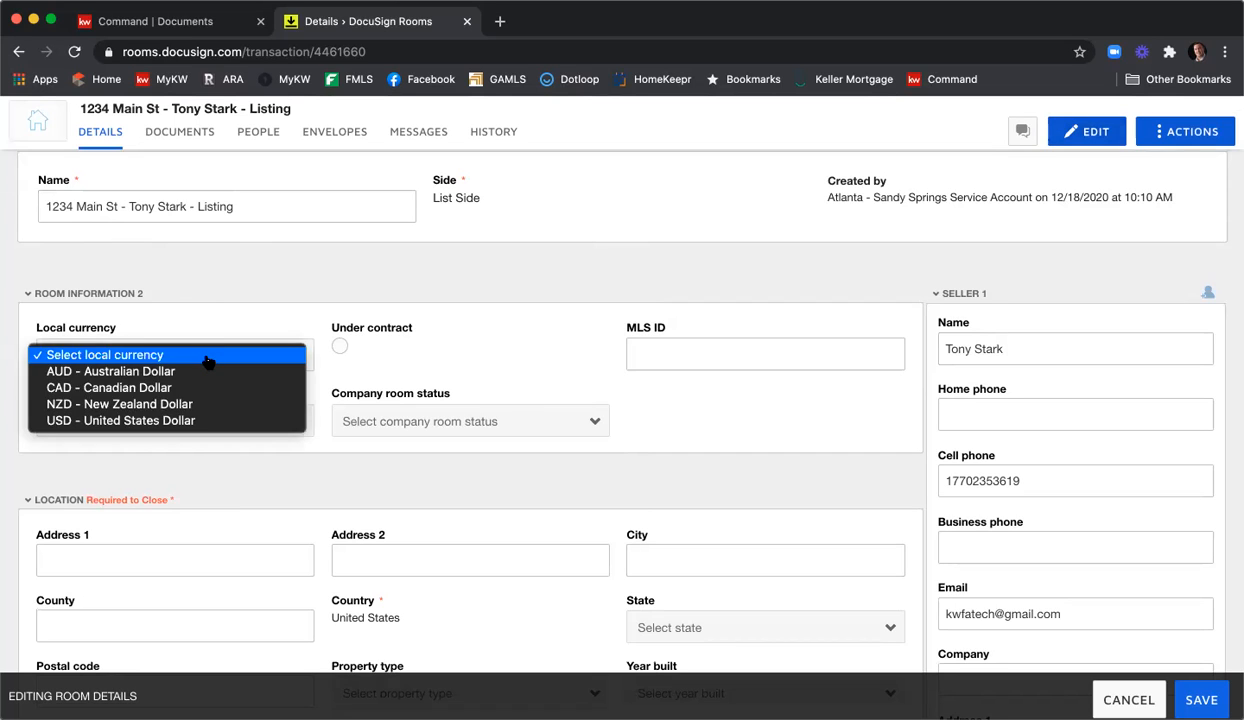
{"action": "left_click", "coordinate": [219, 421]}
{"action": "left_click", "coordinate": [668, 352]}
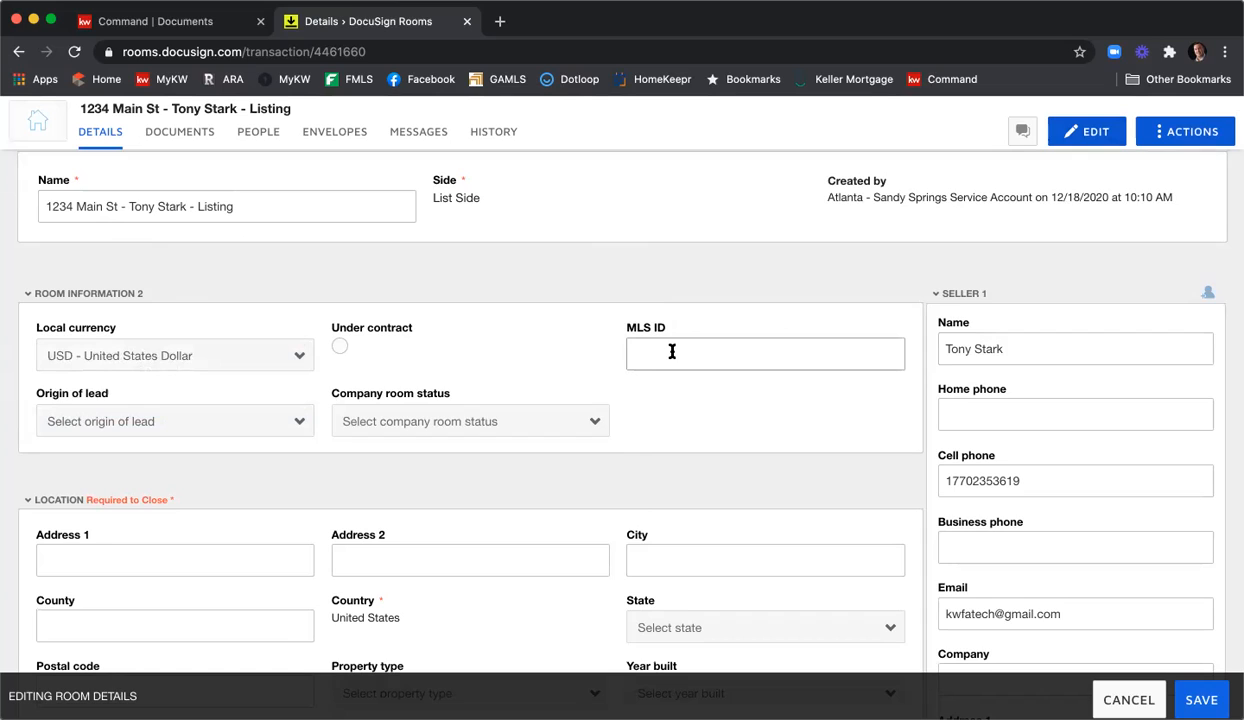
{"action": "type", "text": "123456789"}
{"action": "scroll", "coordinate": [508, 365], "scroll_direction": "down", "scroll_amount": 3}
{"action": "scroll", "coordinate": [490, 379], "scroll_direction": "down", "scroll_amount": 1}
Enter address 1234 Main St, city Atlanta, and county Fulton.
{"action": "left_click", "coordinate": [128, 387]}
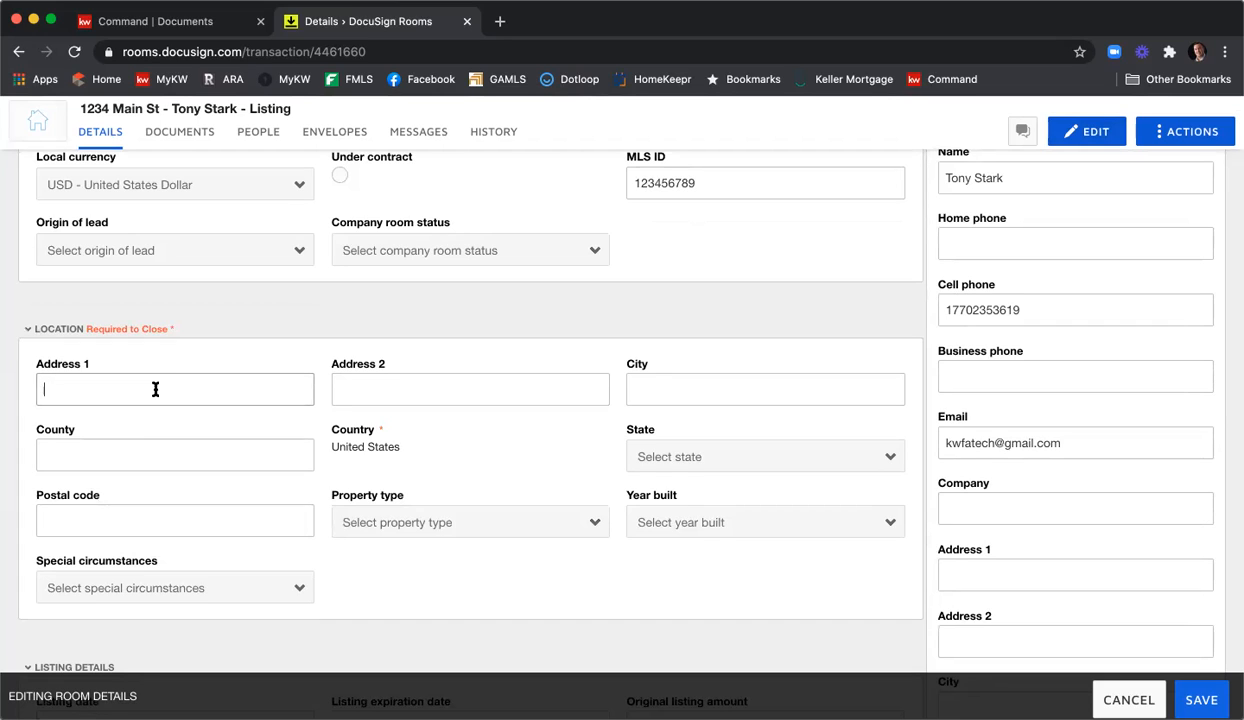
{"action": "type", "text": "1234 MAIN ST"}
{"action": "key", "text": "BackSpace"}
{"action": "key", "text": "BackSpace"}
{"action": "key", "text": "BackSpace"}
{"action": "key", "text": "BackSpace"}
{"action": "key", "text": "BackSpace"}
{"action": "key", "text": "BackSpace"}
{"action": "type", "text": "ain St"}
{"action": "left_click", "coordinate": [765, 389]}
{"action": "type", "text": "Ar"}
{"action": "key", "text": "BackSpace"}
{"action": "type", "text": "TLANT"}
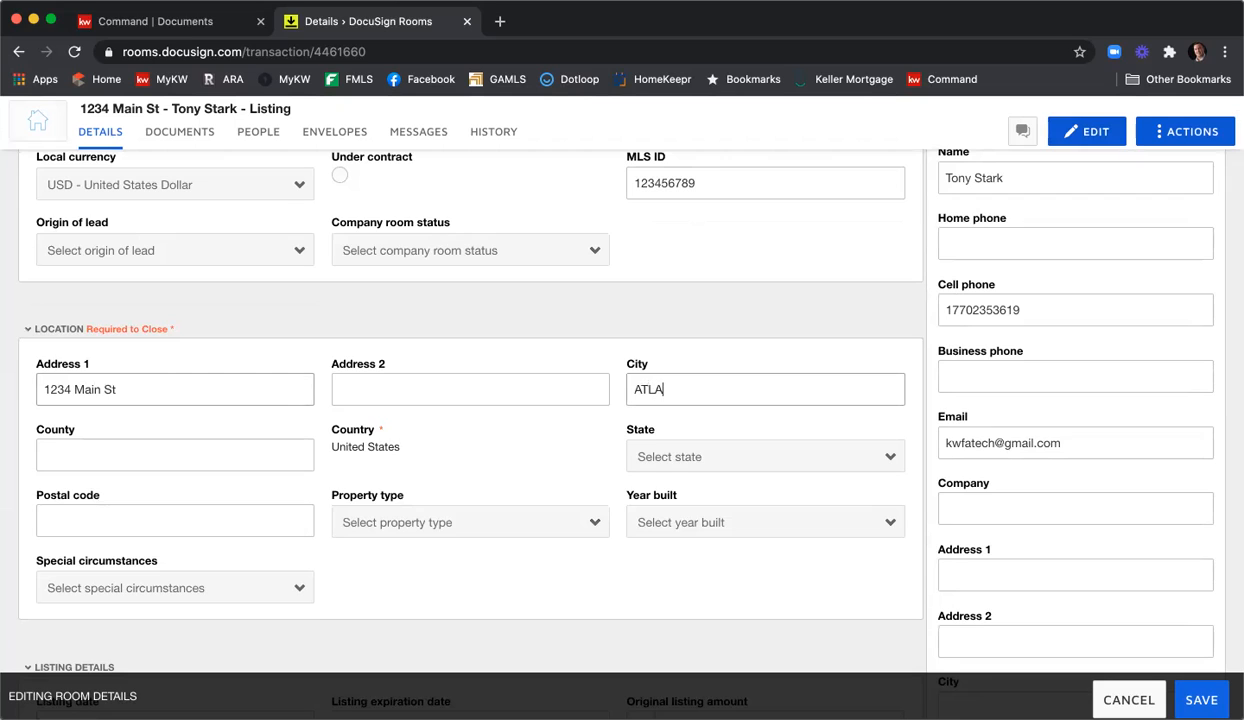
{"action": "key", "text": "BackSpace"}
{"action": "key", "text": "BackSpace"}
{"action": "key", "text": "BackSpace"}
{"action": "key", "text": "BackSpace"}
{"action": "key", "text": "BackSpace"}
{"action": "type", "text": "tlanta"}
{"action": "key", "text": "Tab"}
{"action": "type", "text": "Fulton"}
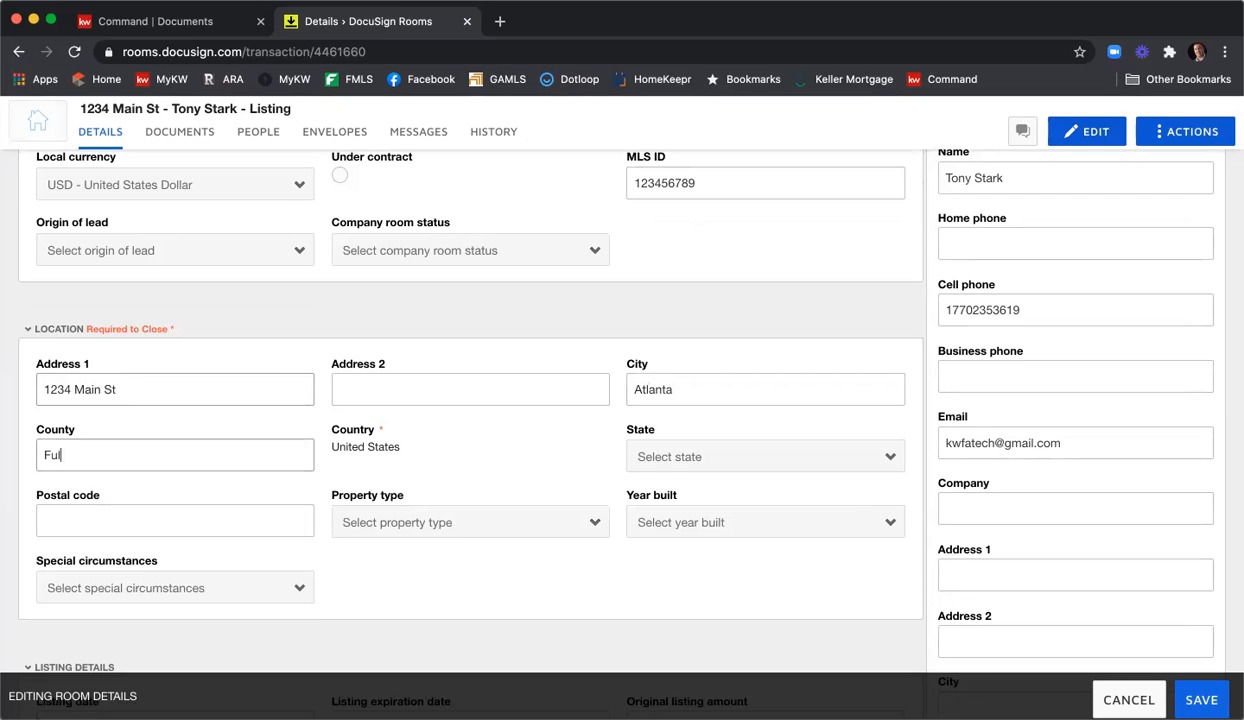
Set the state to Georgia and the postal code to 30324.
{"action": "left_click", "coordinate": [680, 456]}
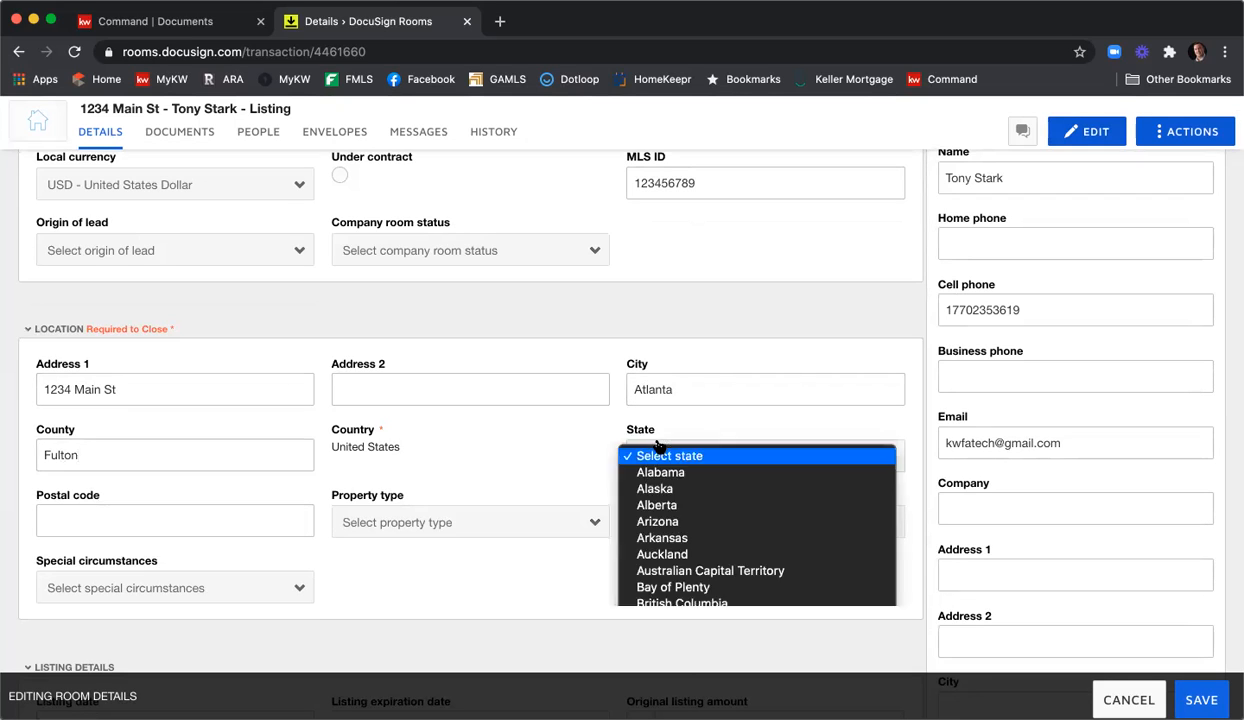
{"action": "scroll", "coordinate": [703, 600], "scroll_direction": "down", "scroll_amount": 5}
{"action": "scroll", "coordinate": [703, 620], "scroll_direction": "down", "scroll_amount": 3}
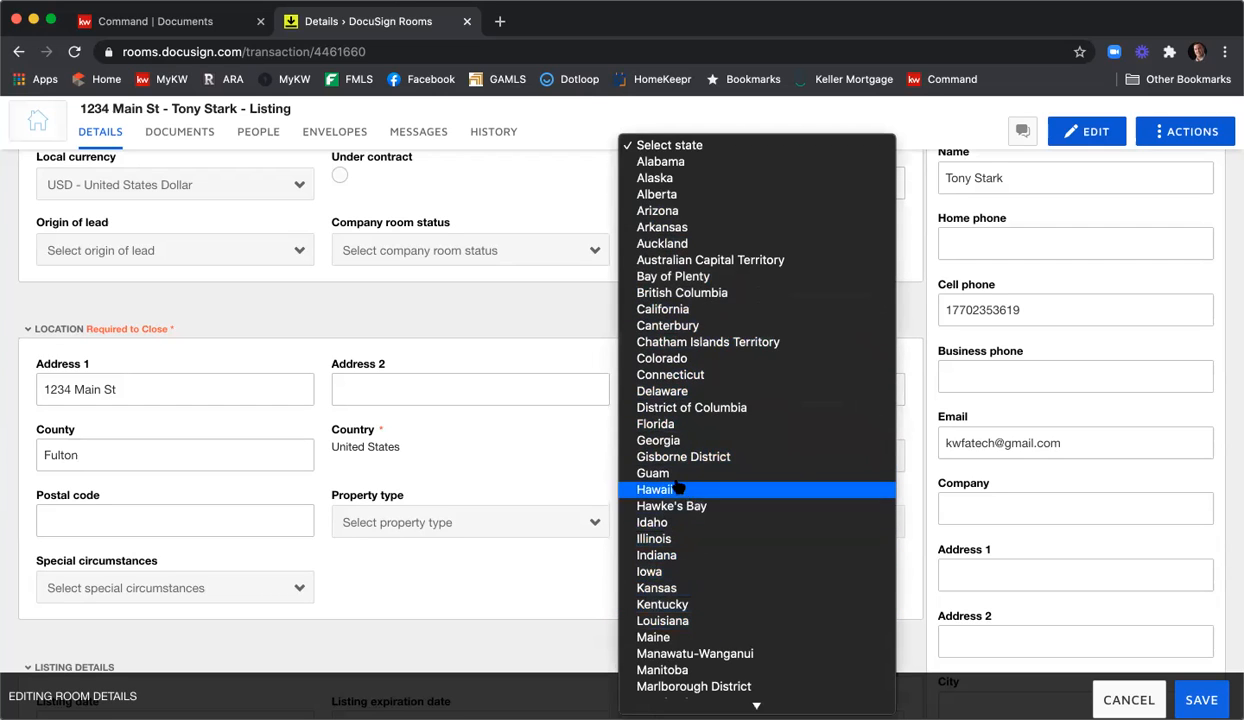
{"action": "left_click", "coordinate": [658, 441]}
{"action": "left_click", "coordinate": [255, 517]}
{"action": "type", "text": "30324"}
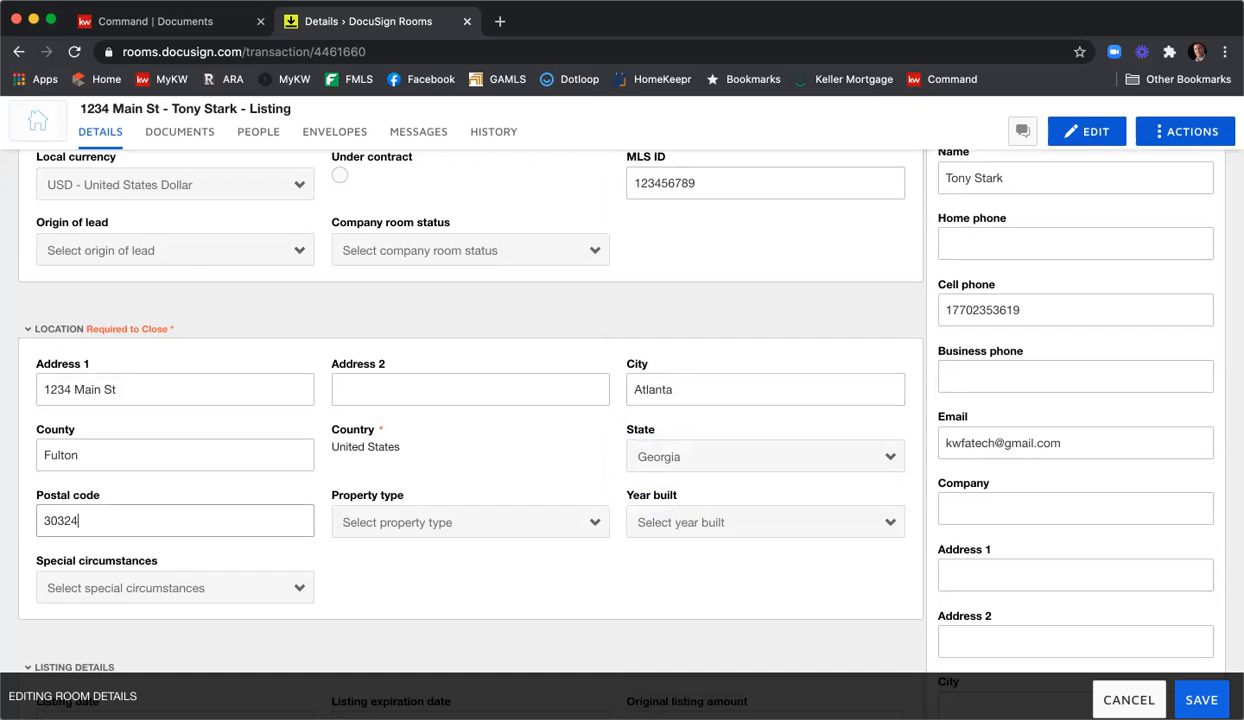
Set property type Residential Detached and year built 2004, leaving special circumstances empty.
{"action": "left_click", "coordinate": [531, 515]}
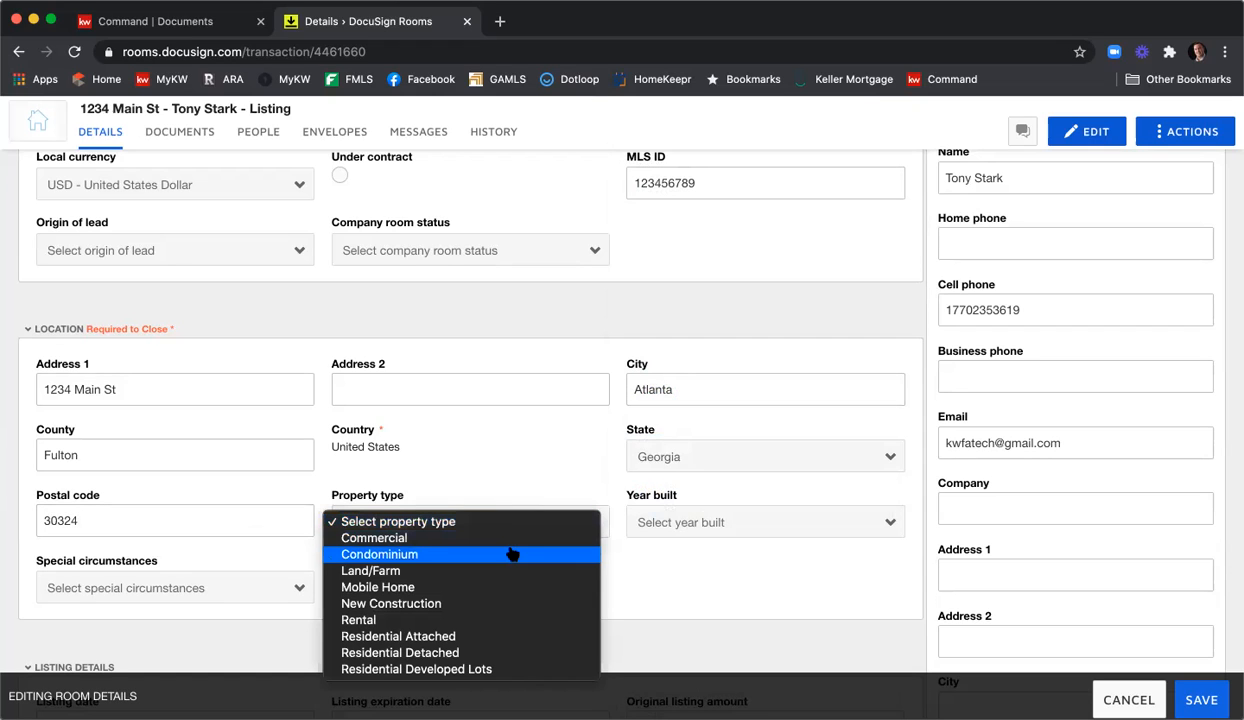
{"action": "left_click", "coordinate": [478, 653]}
{"action": "left_click", "coordinate": [702, 522]}
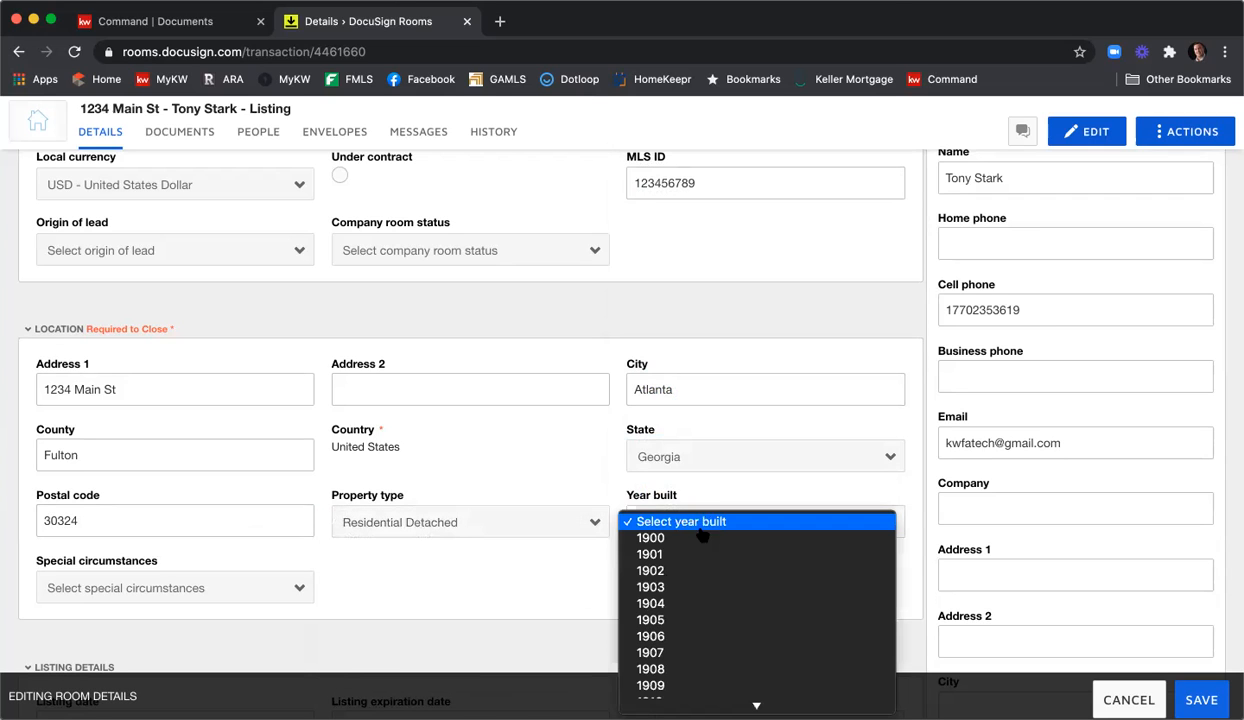
{"action": "scroll", "coordinate": [703, 570], "scroll_direction": "down", "scroll_amount": 10}
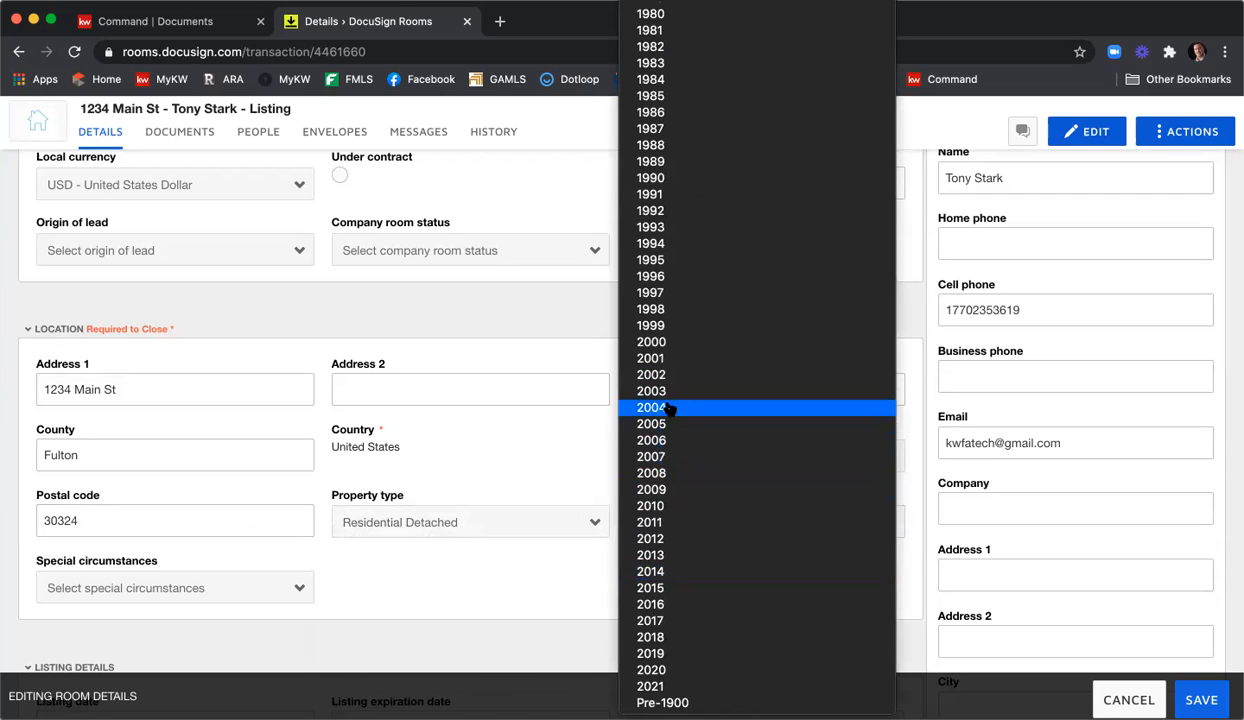
{"action": "left_click", "coordinate": [669, 407]}
{"action": "scroll", "coordinate": [373, 561], "scroll_direction": "down", "scroll_amount": 2}
{"action": "left_click", "coordinate": [226, 500]}
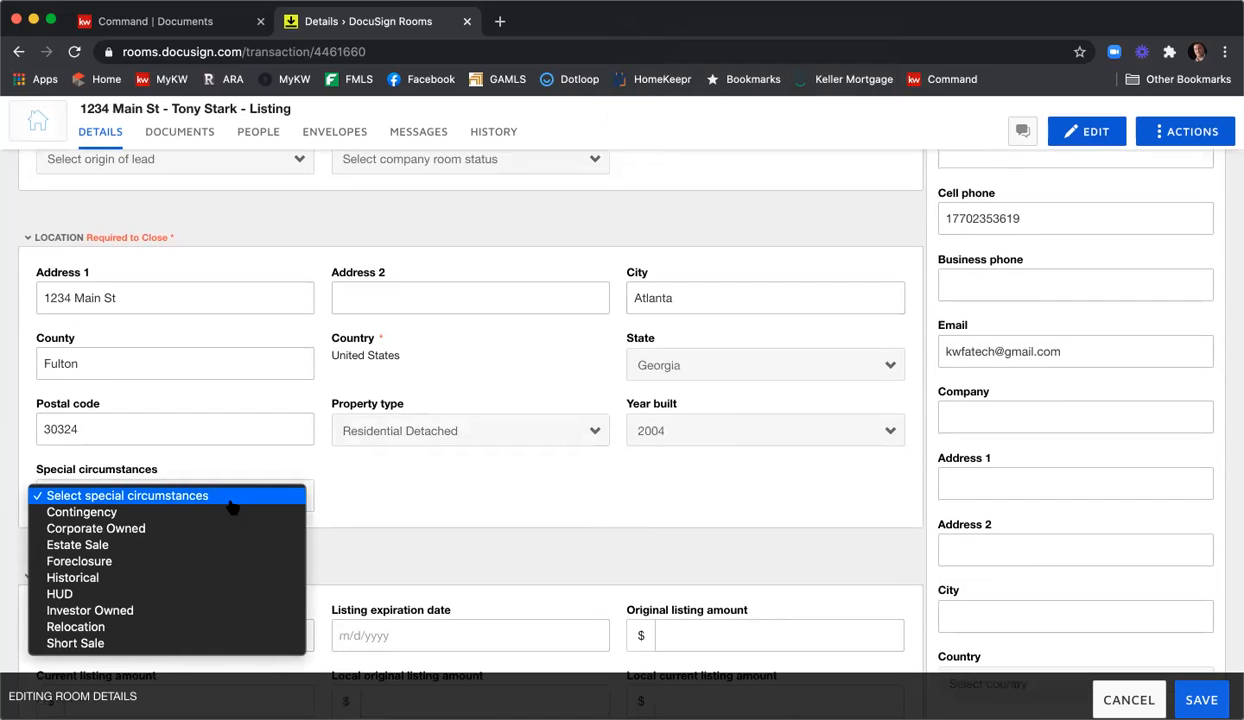
{"action": "left_click", "coordinate": [430, 492]}
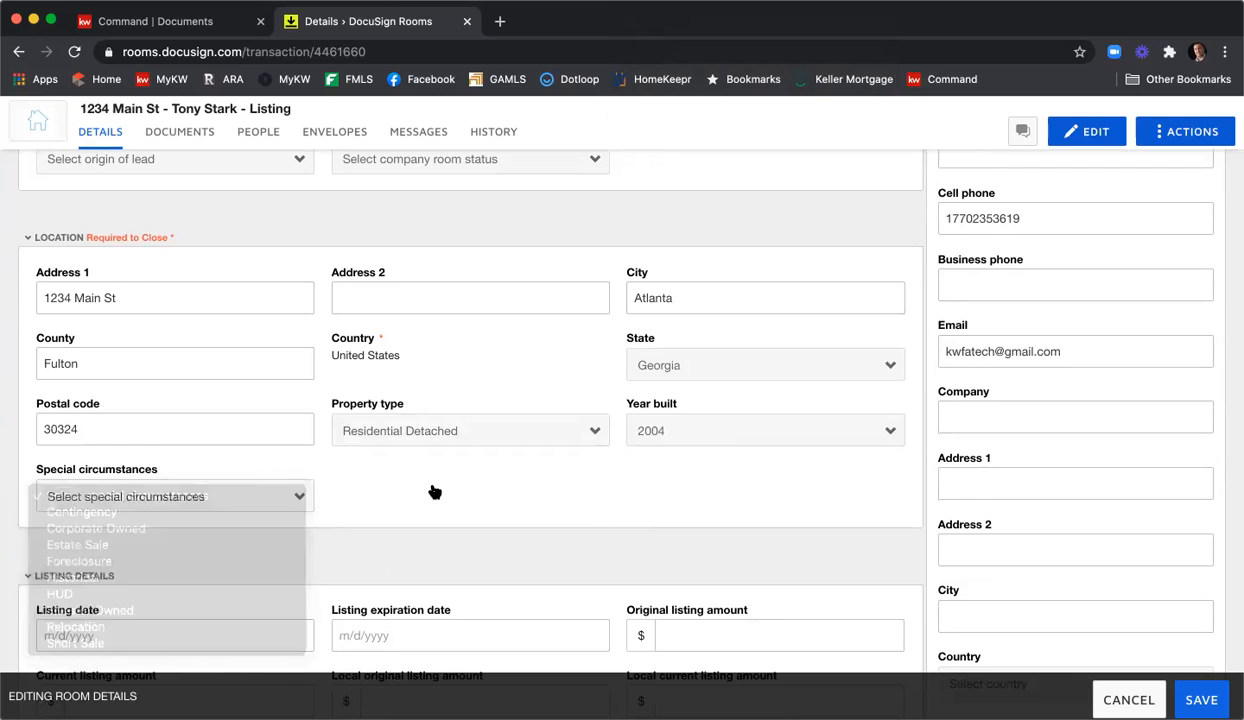
{"action": "scroll", "coordinate": [450, 488], "scroll_direction": "down", "scroll_amount": 3}
{"action": "scroll", "coordinate": [450, 488], "scroll_direction": "down", "scroll_amount": 1}
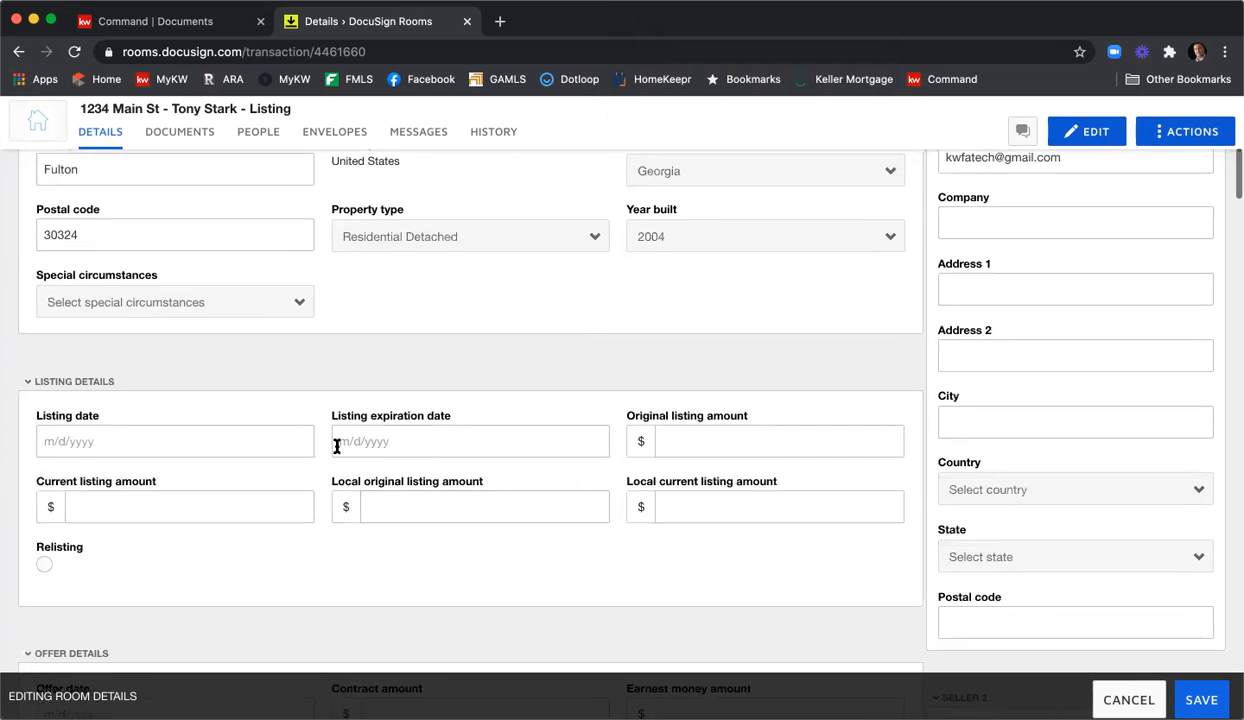
Set the listing date to 12/18/2020 and the expiration date to 1/22/2021.
{"action": "left_click", "coordinate": [216, 436]}
{"action": "left_click", "coordinate": [177, 336]}
{"action": "left_click", "coordinate": [397, 438]}
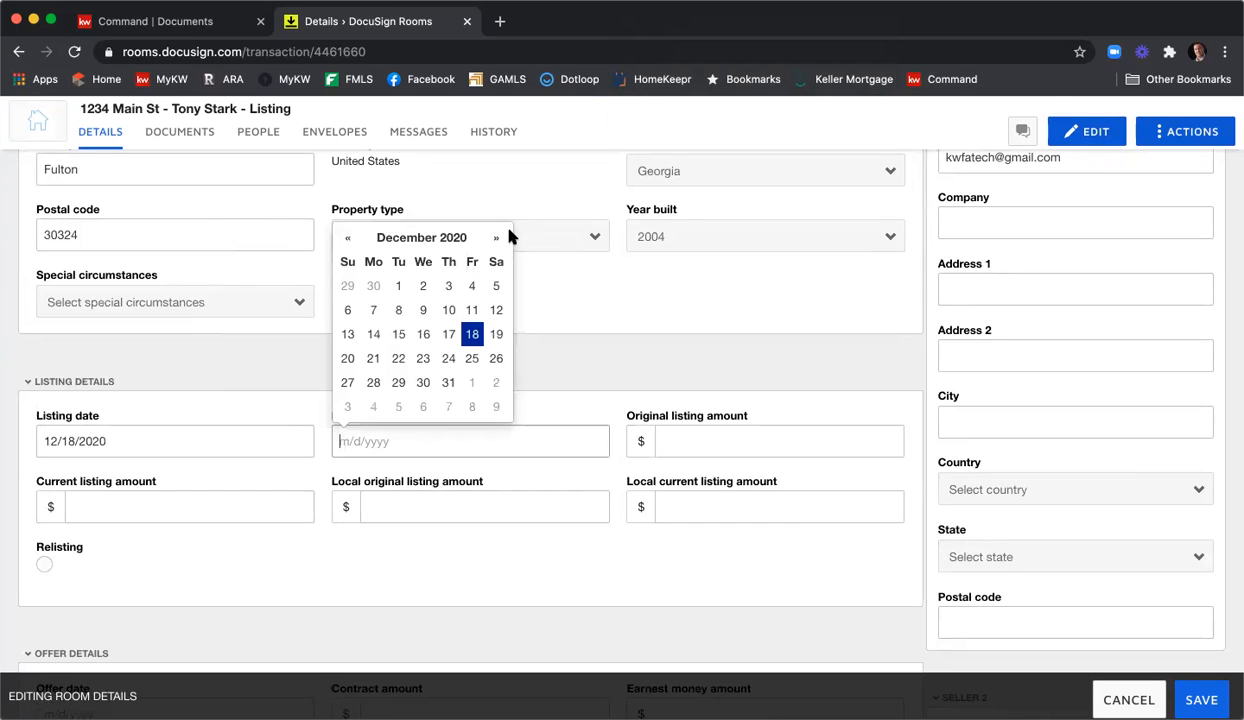
{"action": "left_click", "coordinate": [498, 238]}
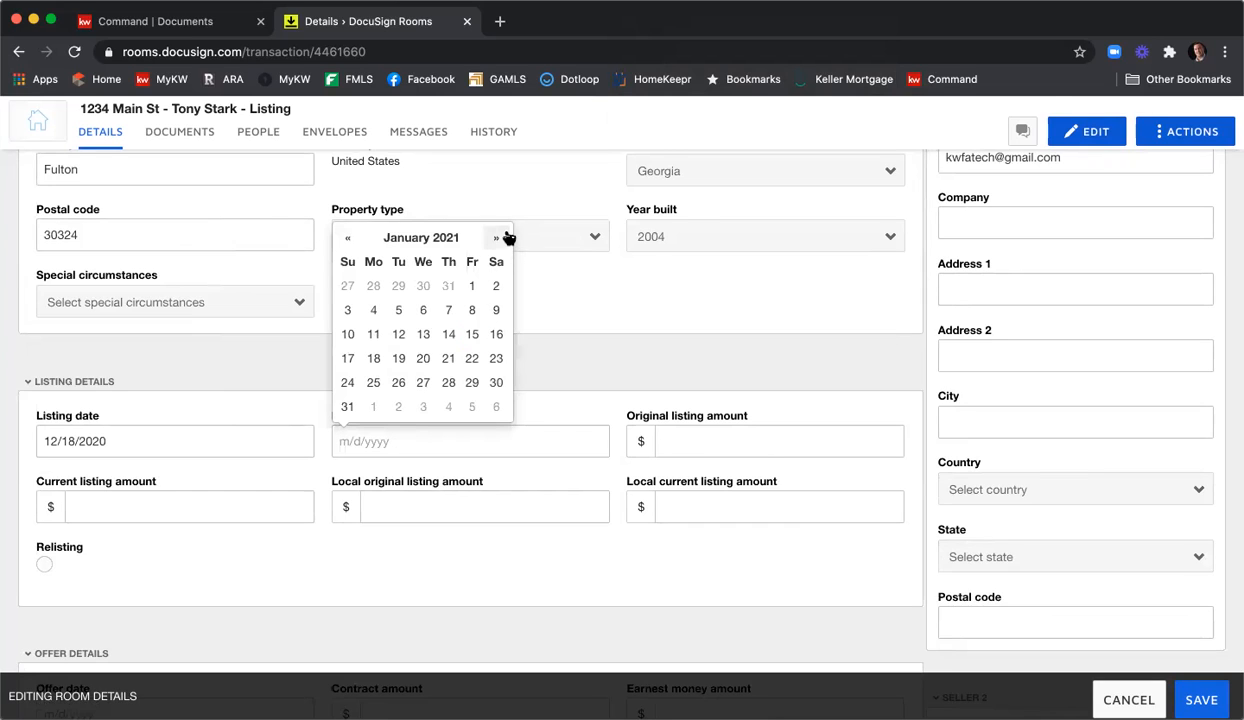
{"action": "left_click", "coordinate": [471, 356]}
Enter 415000 as the original, current, and local listing amounts.
{"action": "left_click", "coordinate": [716, 440]}
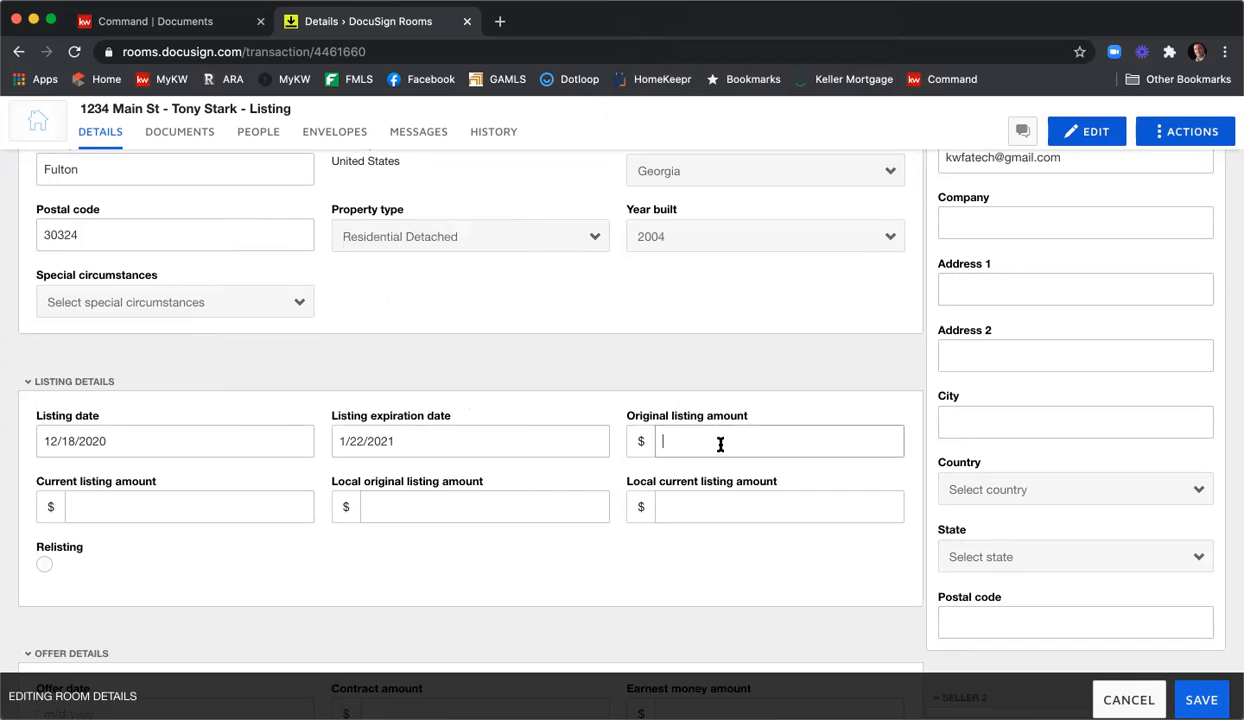
{"action": "type", "text": "415000"}
{"action": "key", "text": "Tab"}
{"action": "type", "text": "4150"}
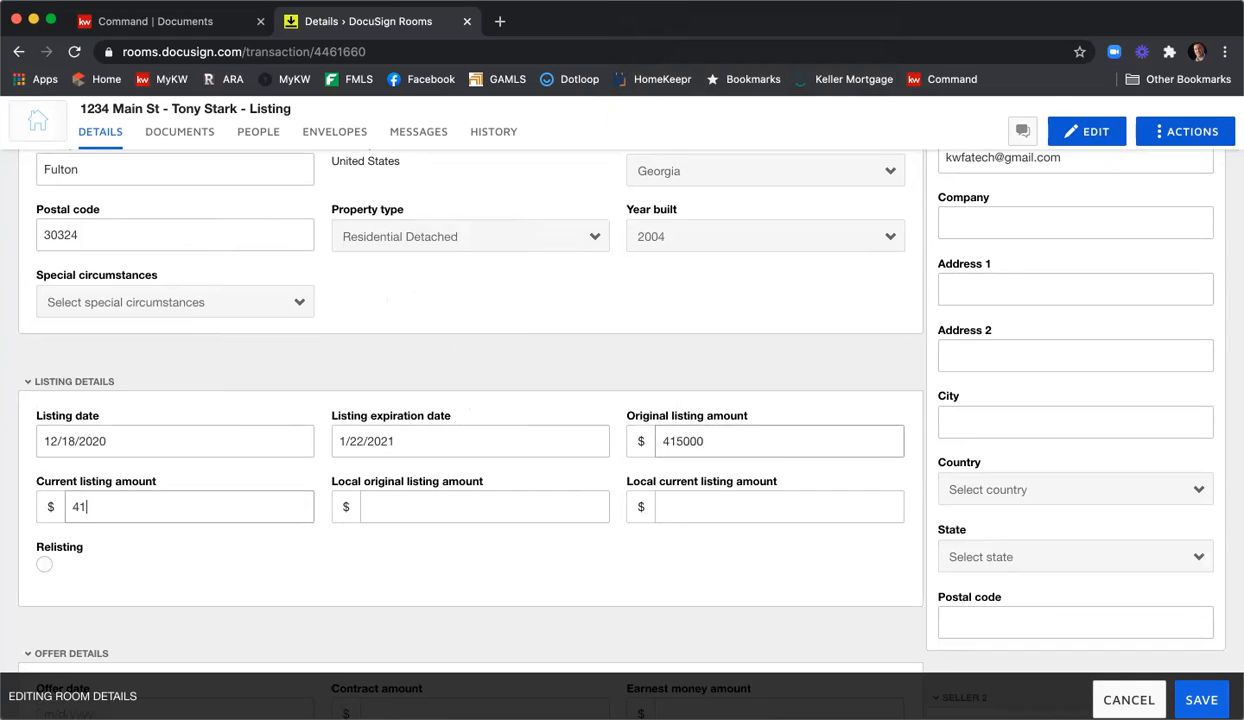
{"action": "type", "text": "00"}
{"action": "key", "text": "Tab"}
{"action": "type", "text": "415"}
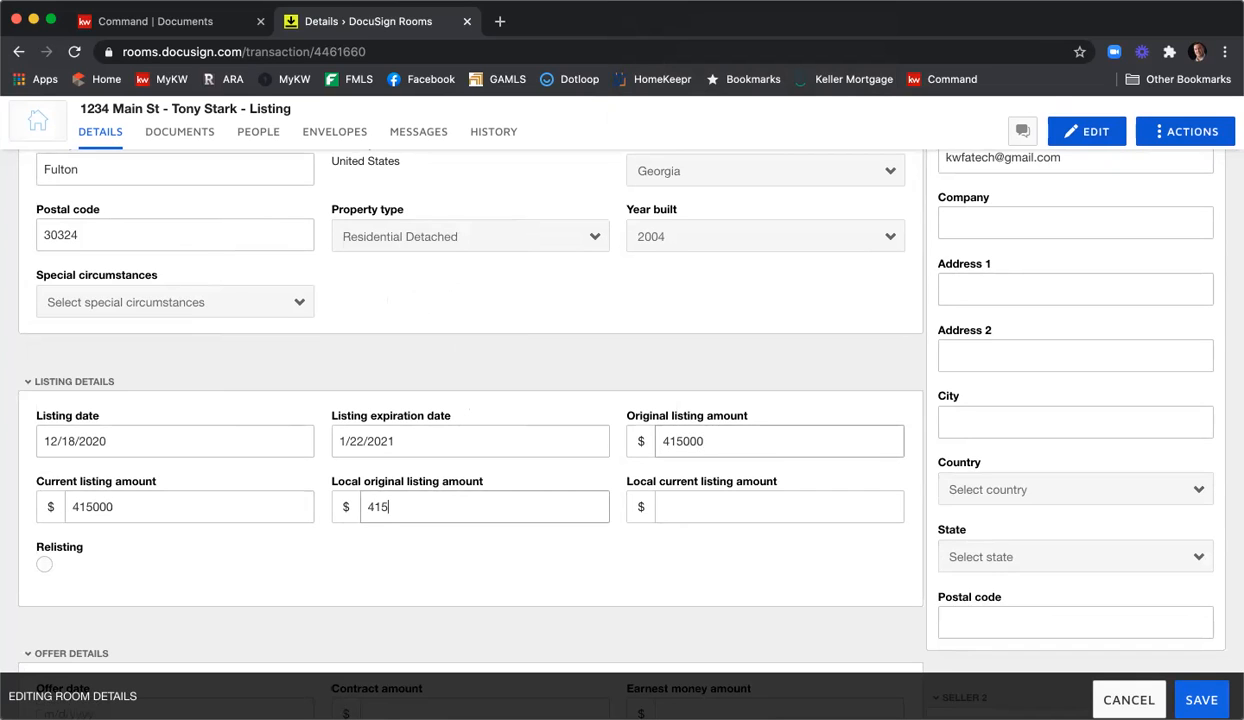
{"action": "type", "text": "0000"}
{"action": "key", "text": "Tab"}
{"action": "type", "text": "415000"}
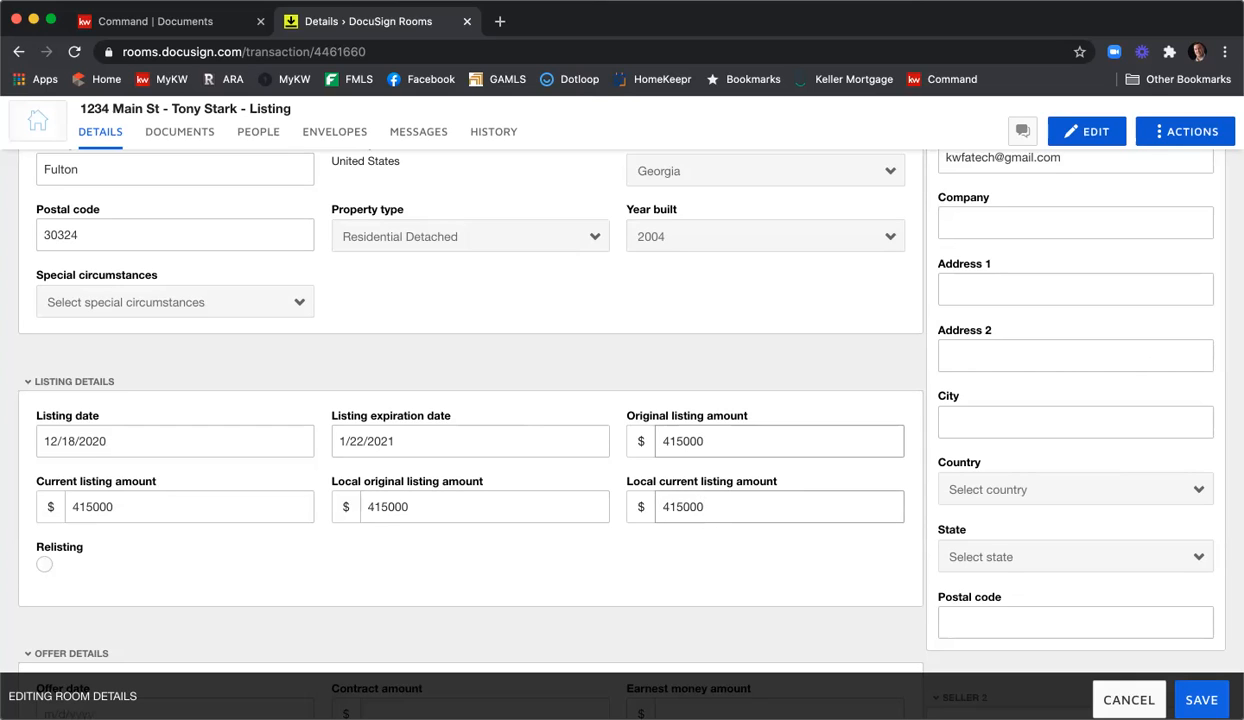
{"action": "scroll", "coordinate": [705, 345], "scroll_direction": "down", "scroll_amount": 5}
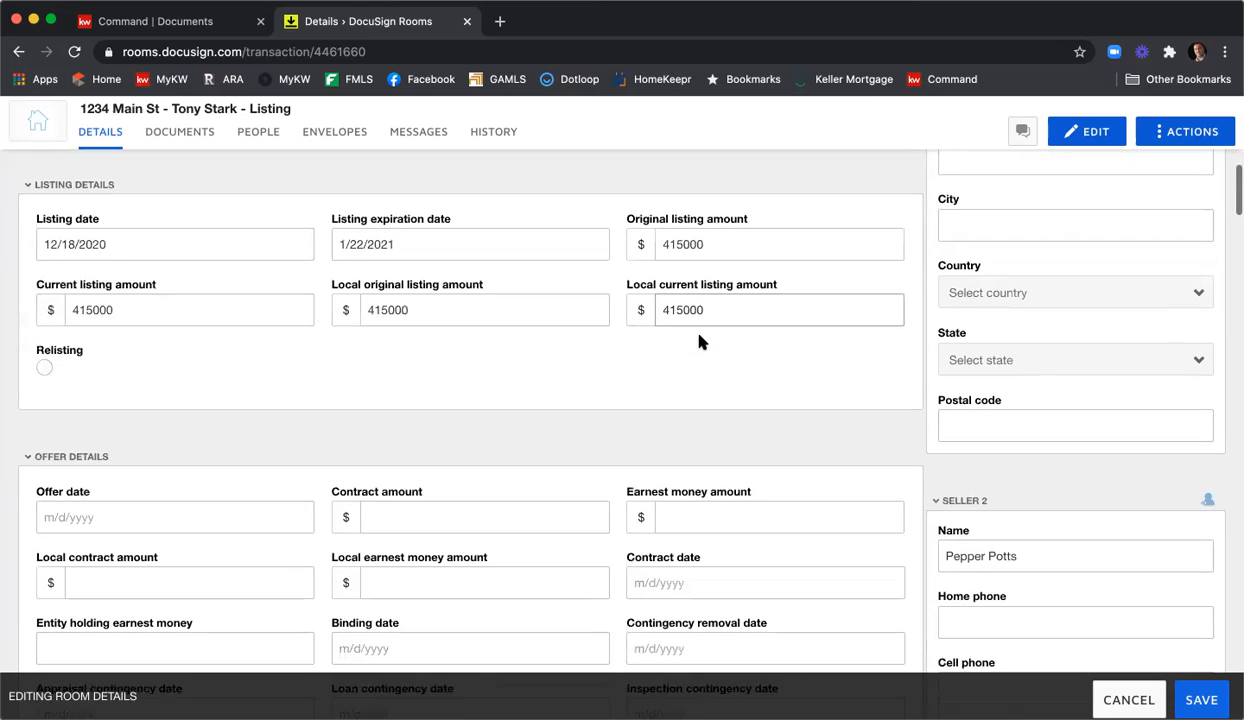
{"action": "scroll", "coordinate": [700, 342], "scroll_direction": "down", "scroll_amount": 4}
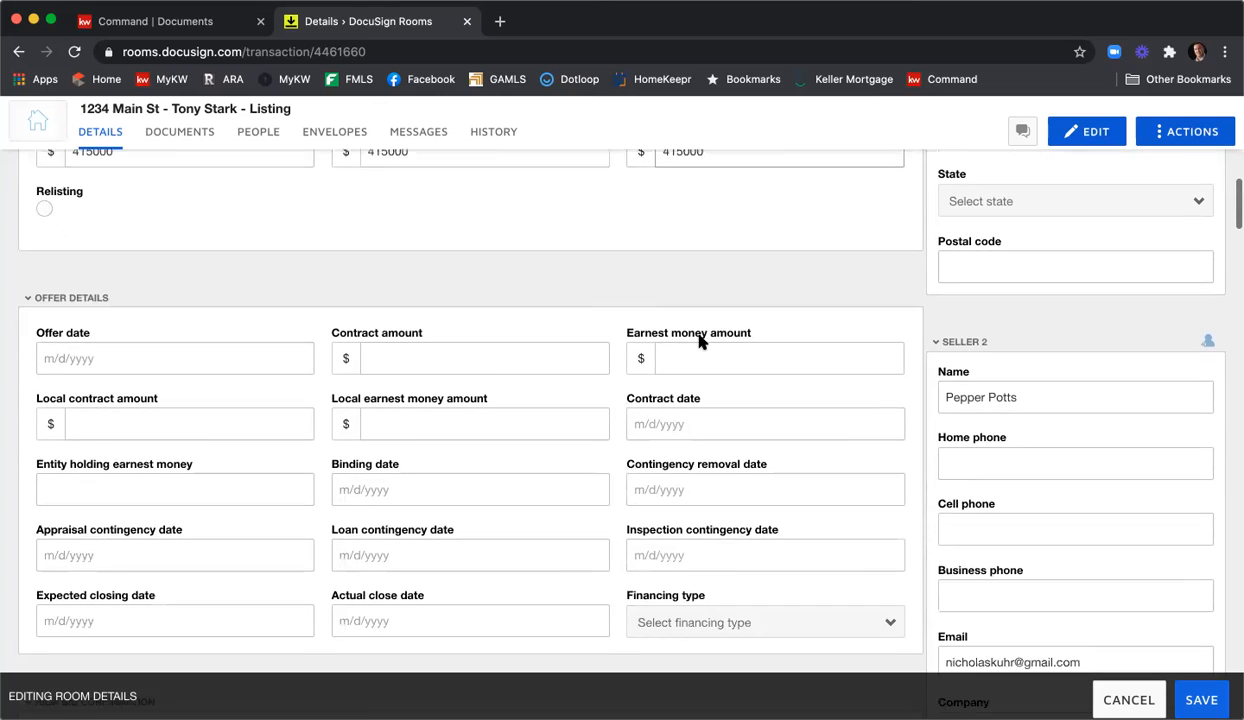
{"action": "scroll", "coordinate": [700, 337], "scroll_direction": "up", "scroll_amount": 1}
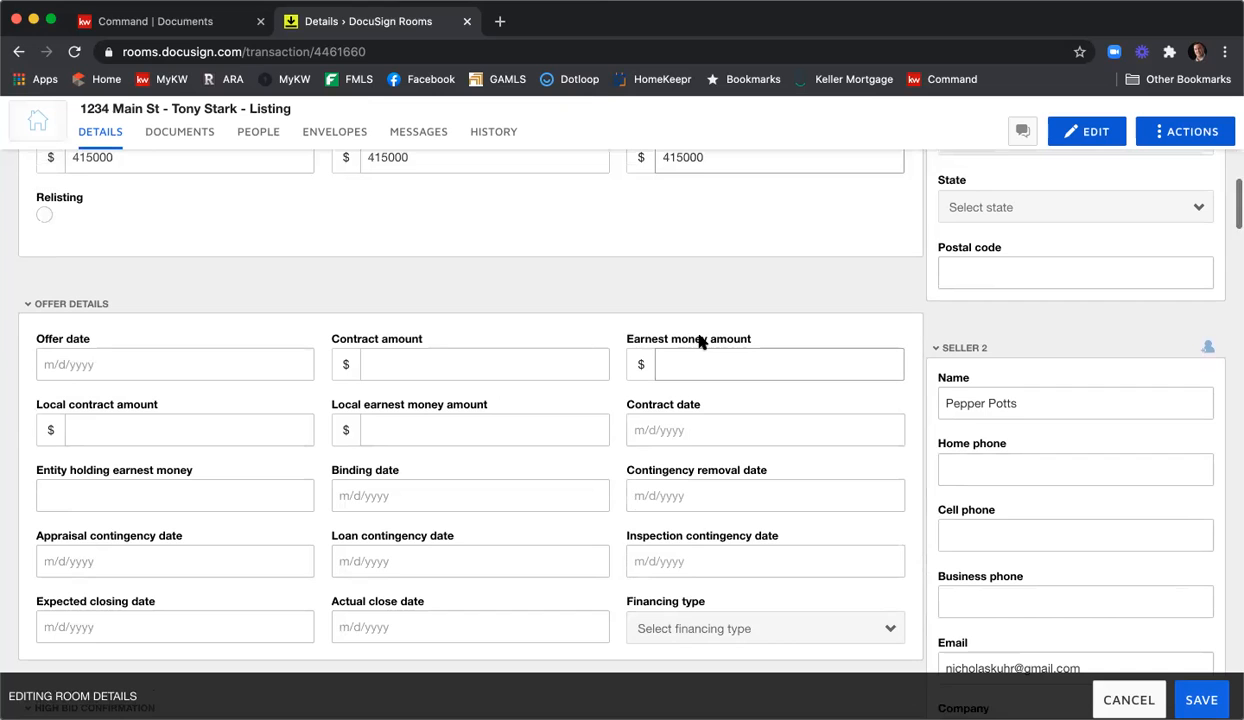
{"action": "scroll", "coordinate": [700, 341], "scroll_direction": "up", "scroll_amount": 1}
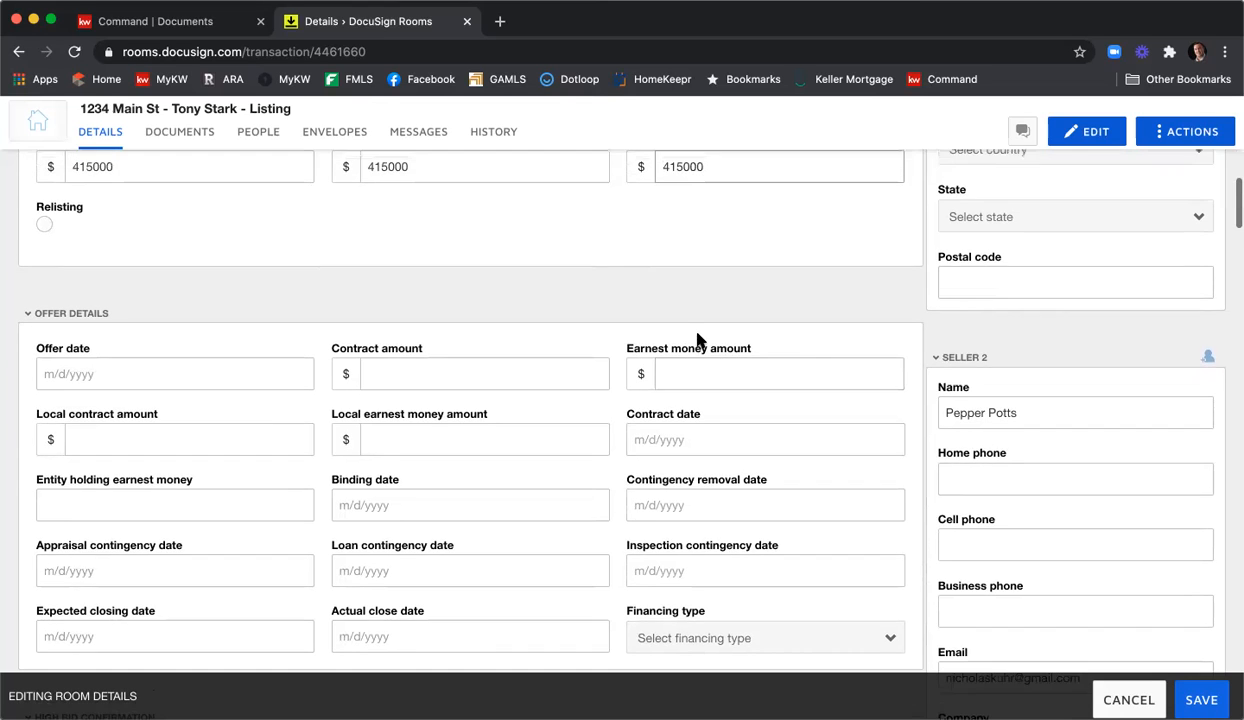
{"action": "scroll", "coordinate": [698, 341], "scroll_direction": "down", "scroll_amount": 5}
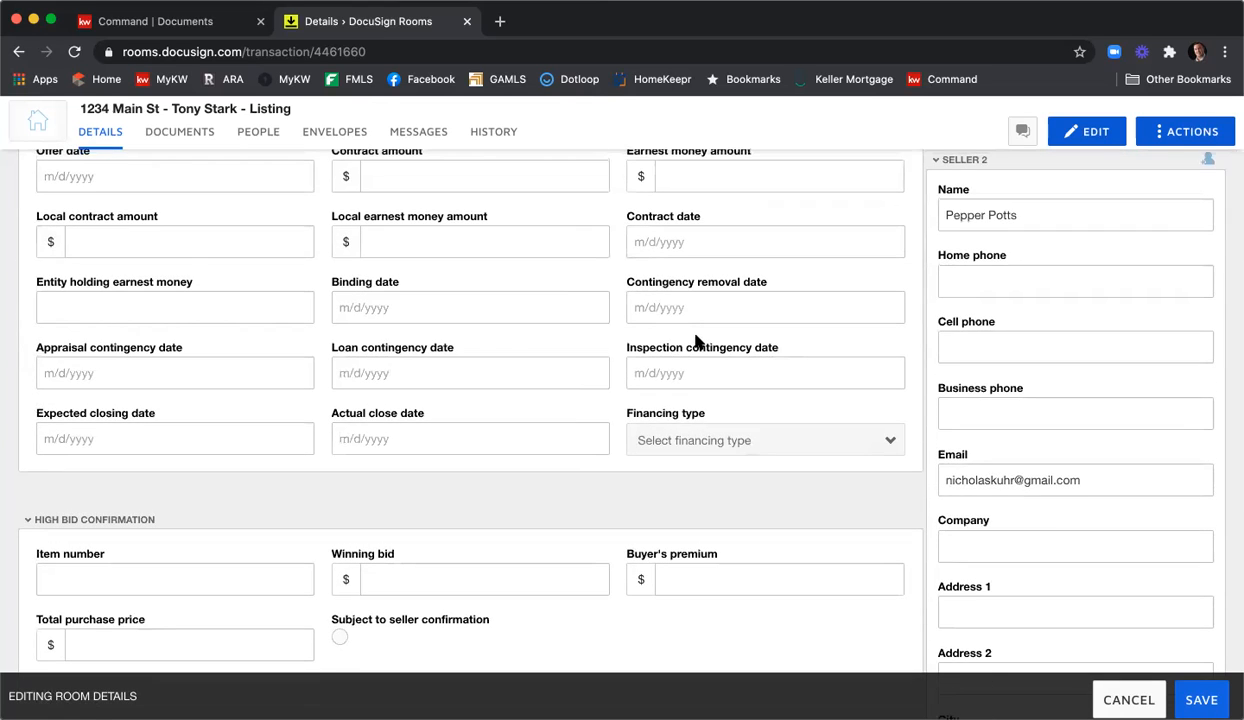
{"action": "scroll", "coordinate": [698, 341], "scroll_direction": "down", "scroll_amount": 5}
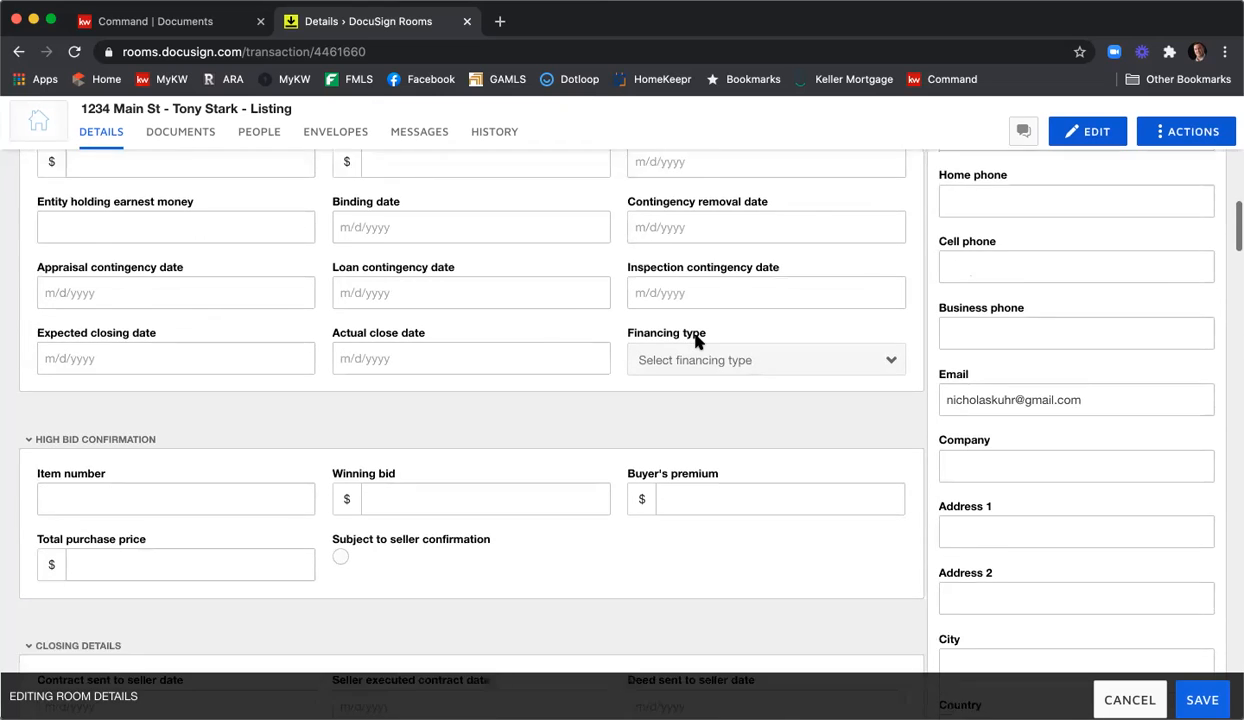
{"action": "scroll", "coordinate": [698, 341], "scroll_direction": "down", "scroll_amount": 7}
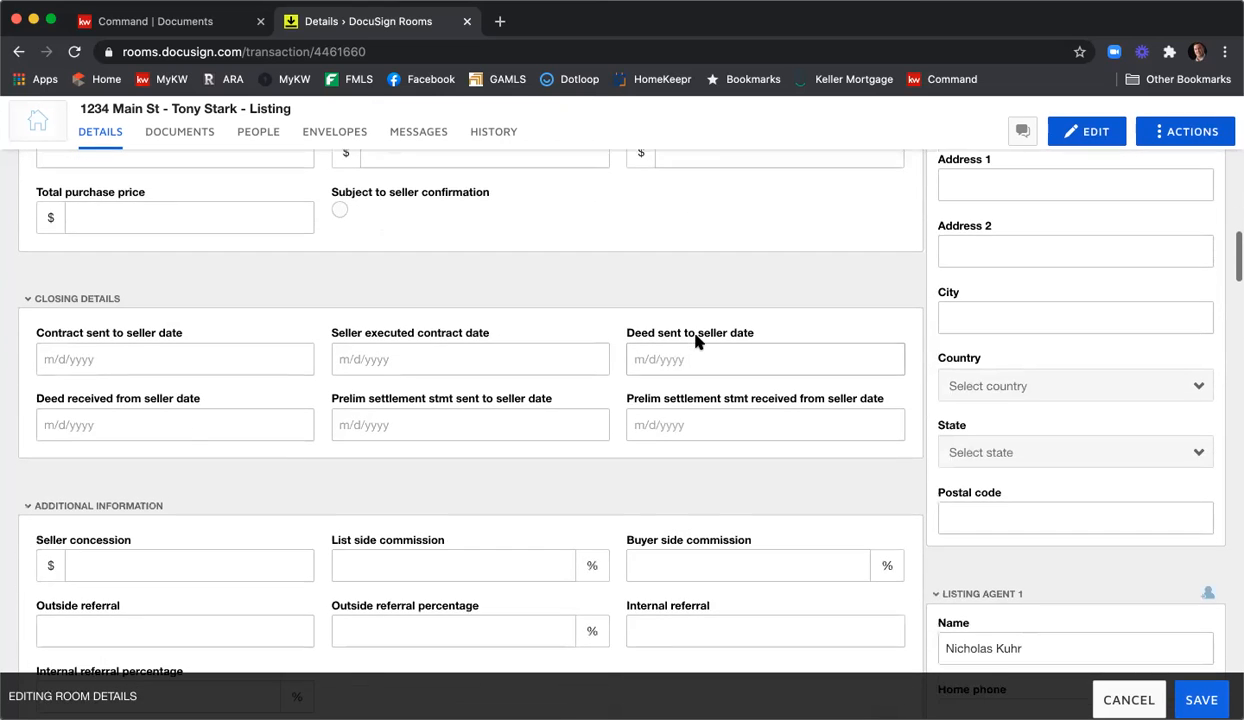
{"action": "scroll", "coordinate": [698, 341], "scroll_direction": "down", "scroll_amount": 10}
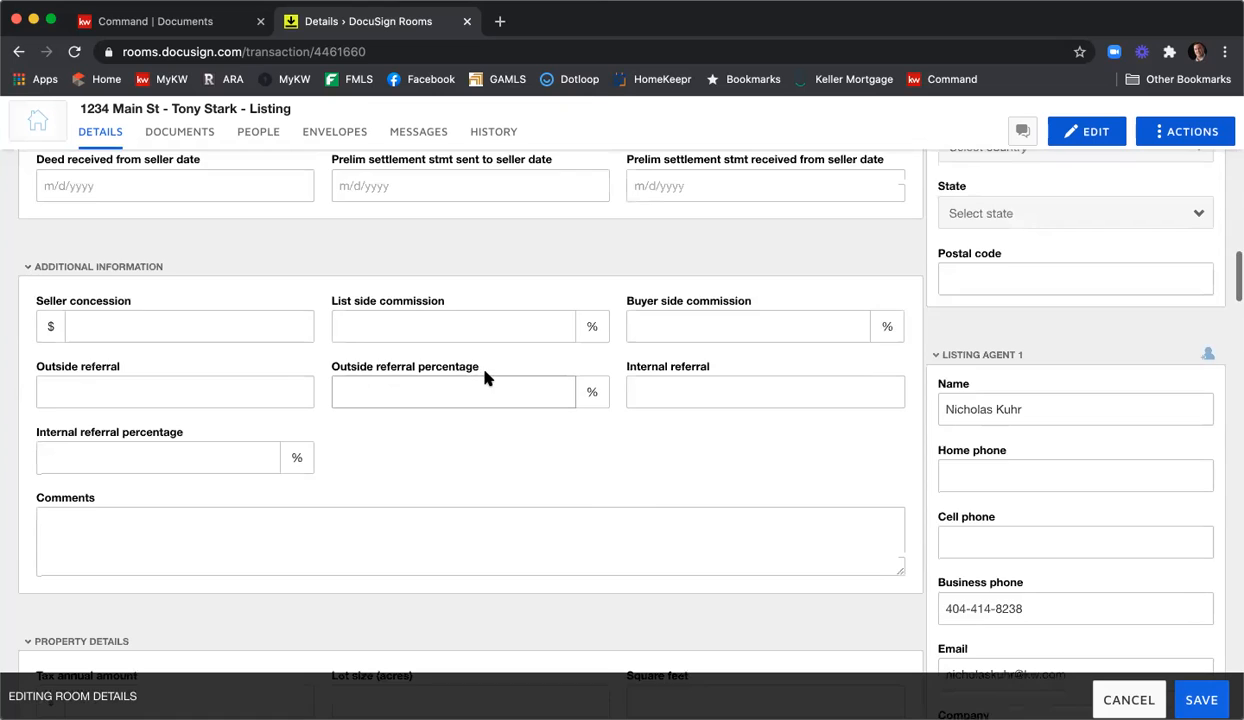
{"action": "scroll", "coordinate": [486, 377], "scroll_direction": "down", "scroll_amount": 3}
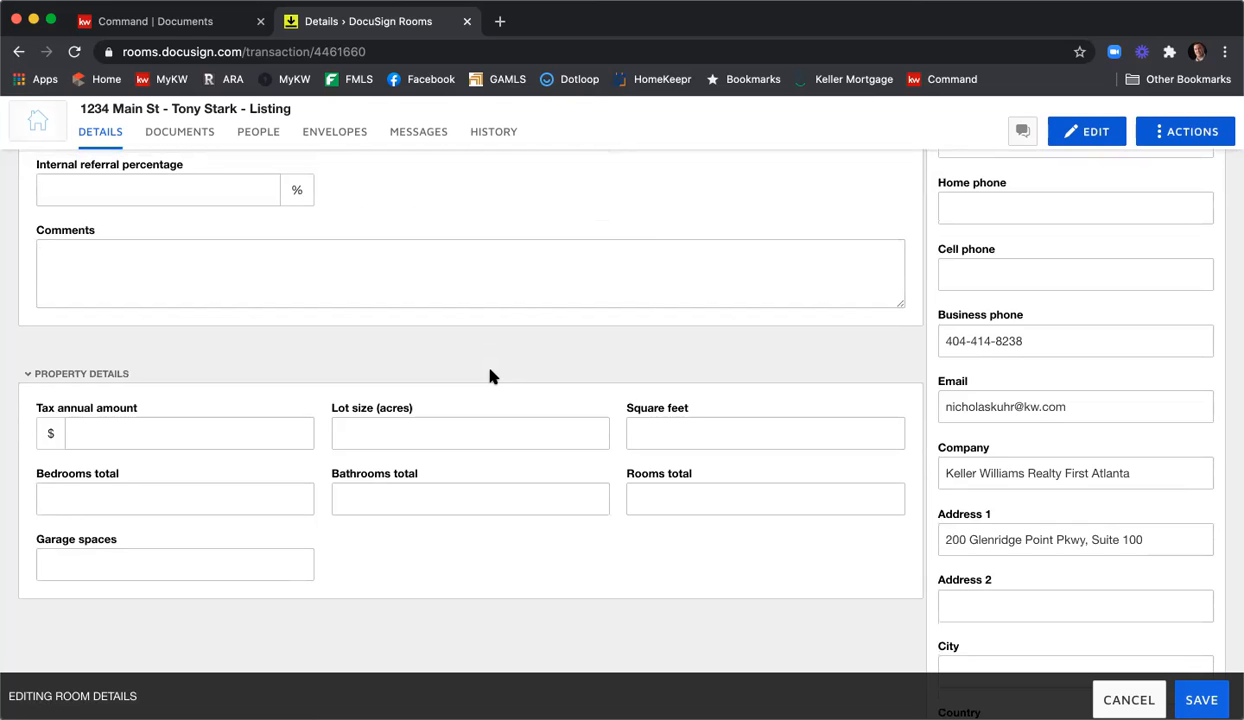
{"action": "scroll", "coordinate": [490, 376], "scroll_direction": "down", "scroll_amount": 6}
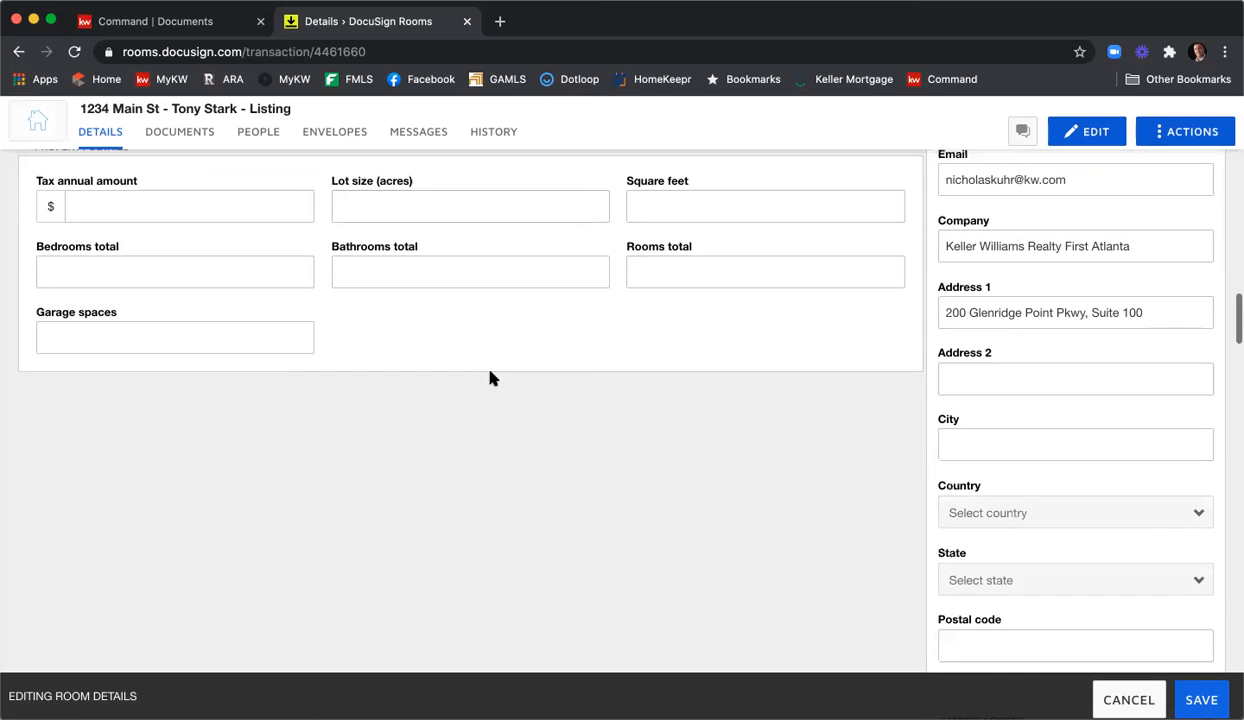
{"action": "scroll", "coordinate": [490, 377], "scroll_direction": "up", "scroll_amount": 20}
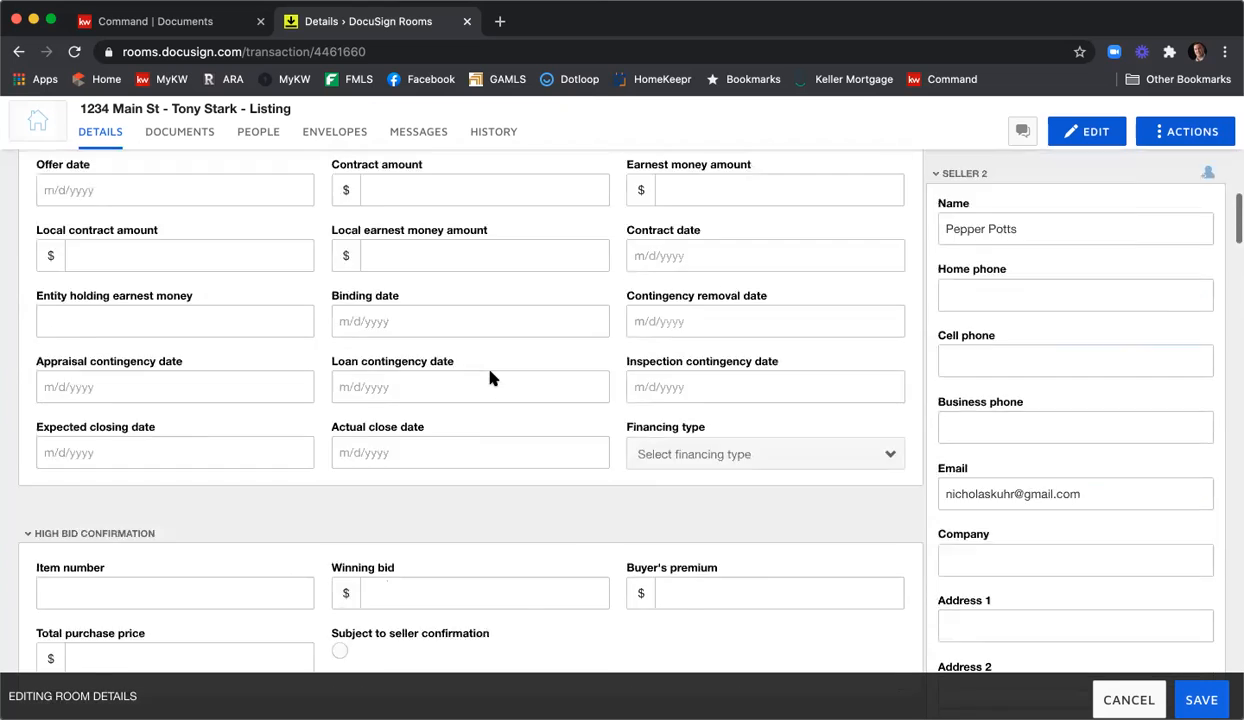
{"action": "scroll", "coordinate": [490, 376], "scroll_direction": "up", "scroll_amount": 10}
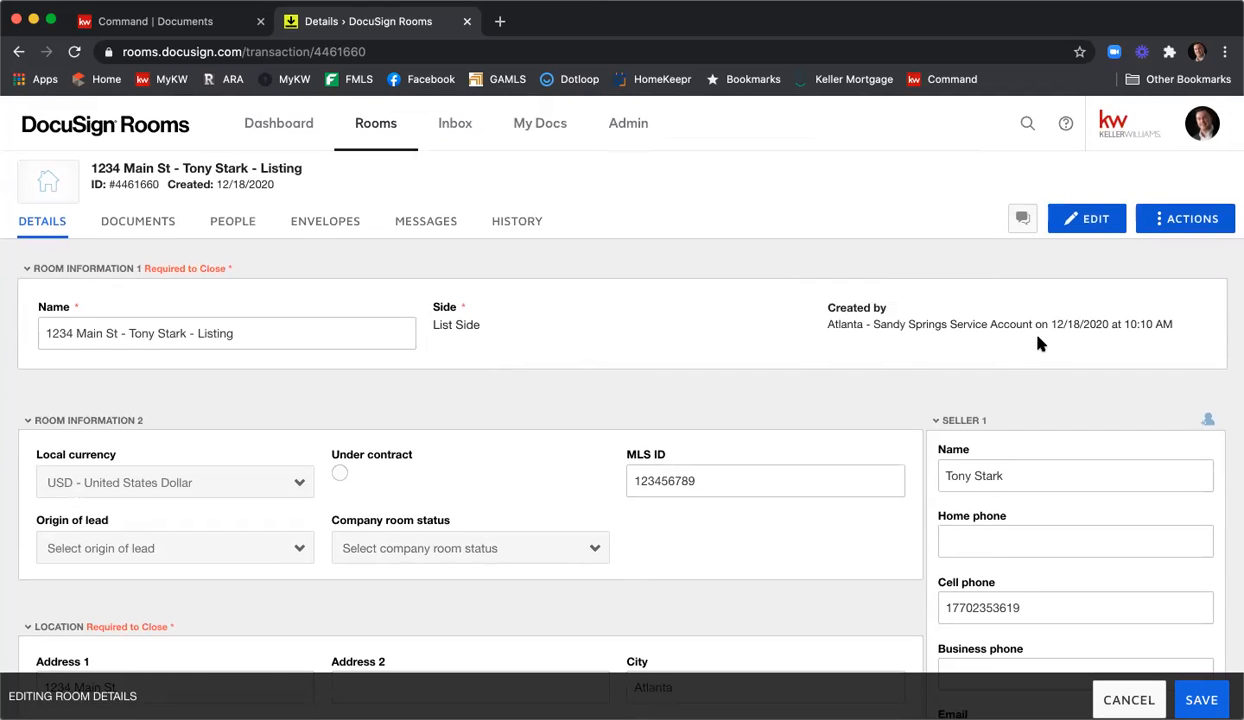
{"action": "scroll", "coordinate": [1157, 343], "scroll_direction": "down", "scroll_amount": 4}
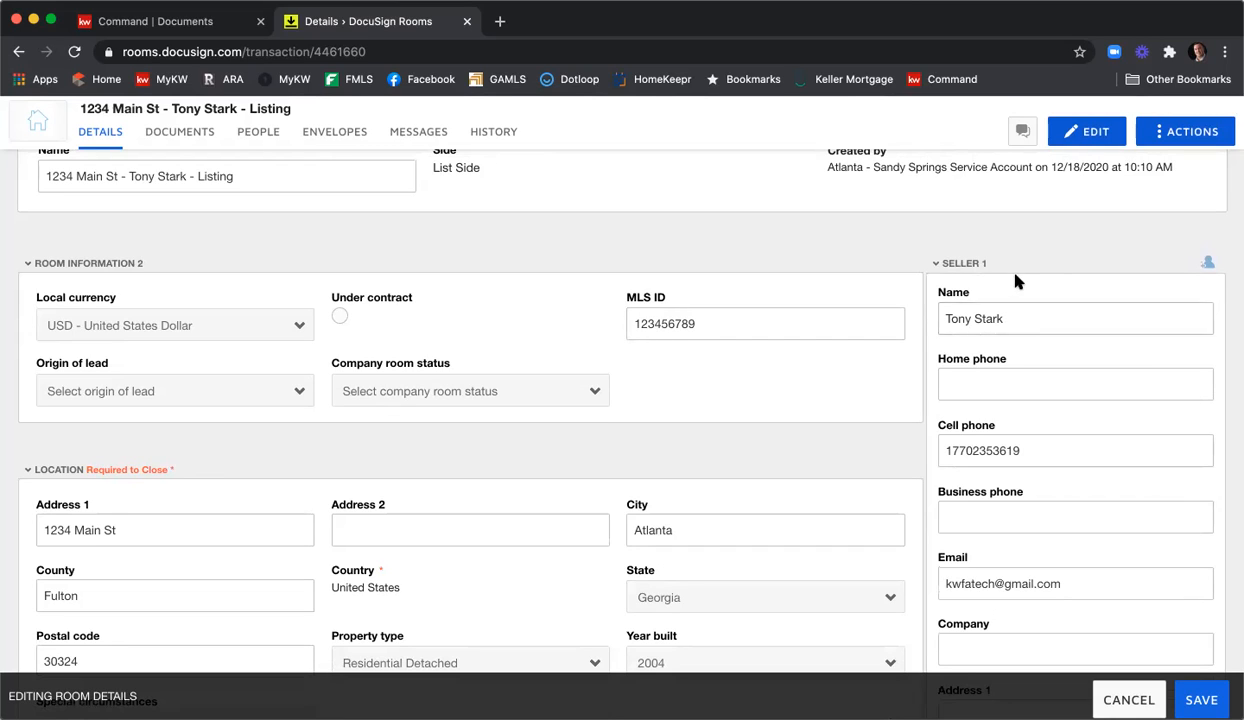
{"action": "scroll", "coordinate": [1030, 330], "scroll_direction": "down", "scroll_amount": 3}
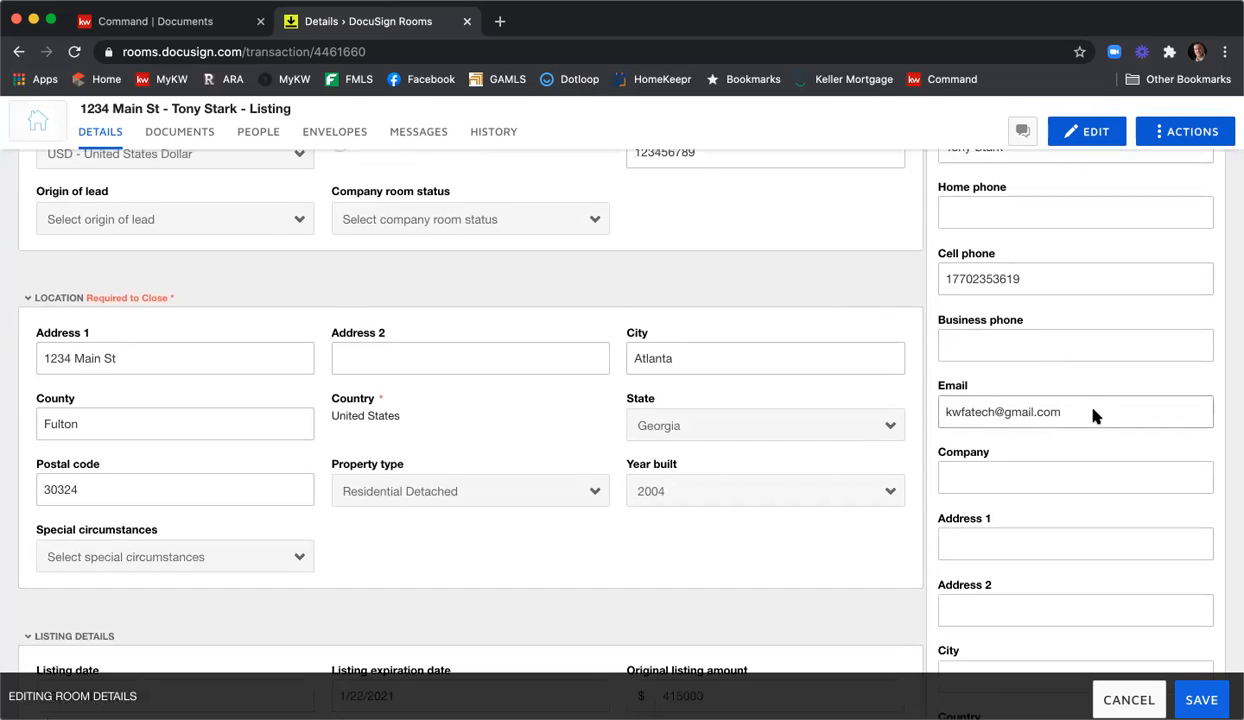
{"action": "scroll", "coordinate": [1092, 411], "scroll_direction": "up", "scroll_amount": 1}
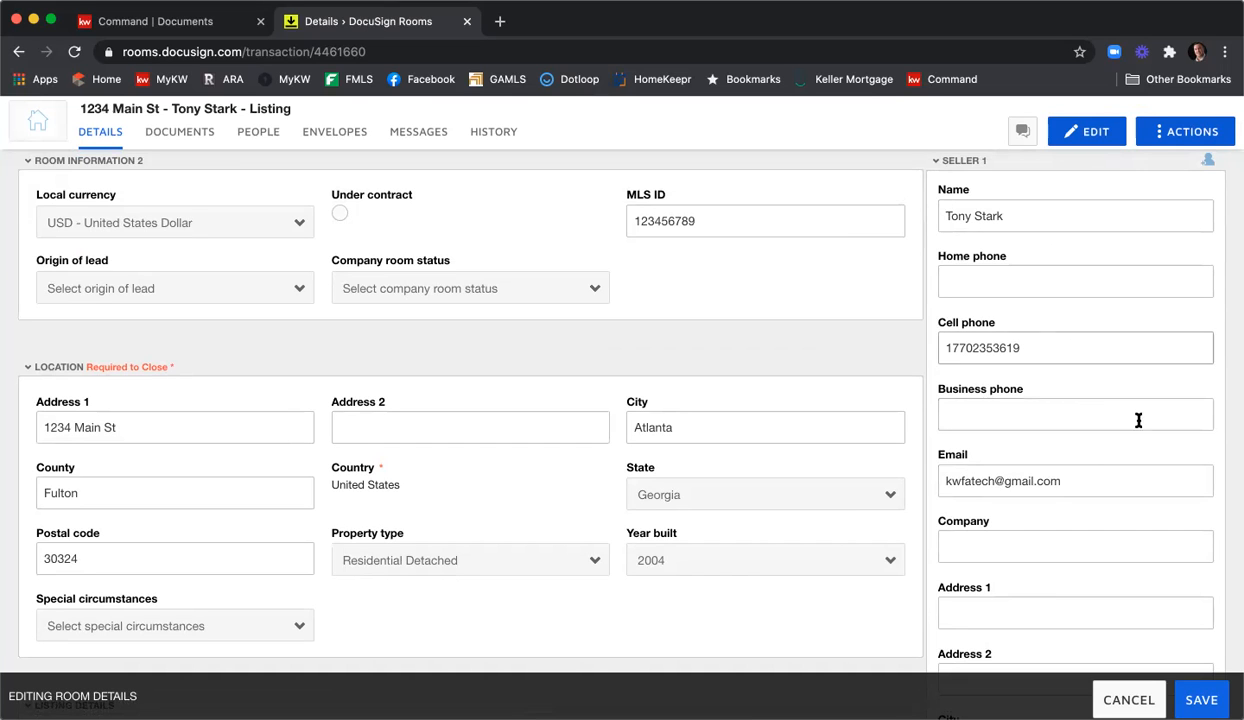
Remove 'Realty' from Listing Agent 1's company so it reads Keller Williams First Atlanta.
{"action": "scroll", "coordinate": [1100, 420], "scroll_direction": "down", "scroll_amount": 9}
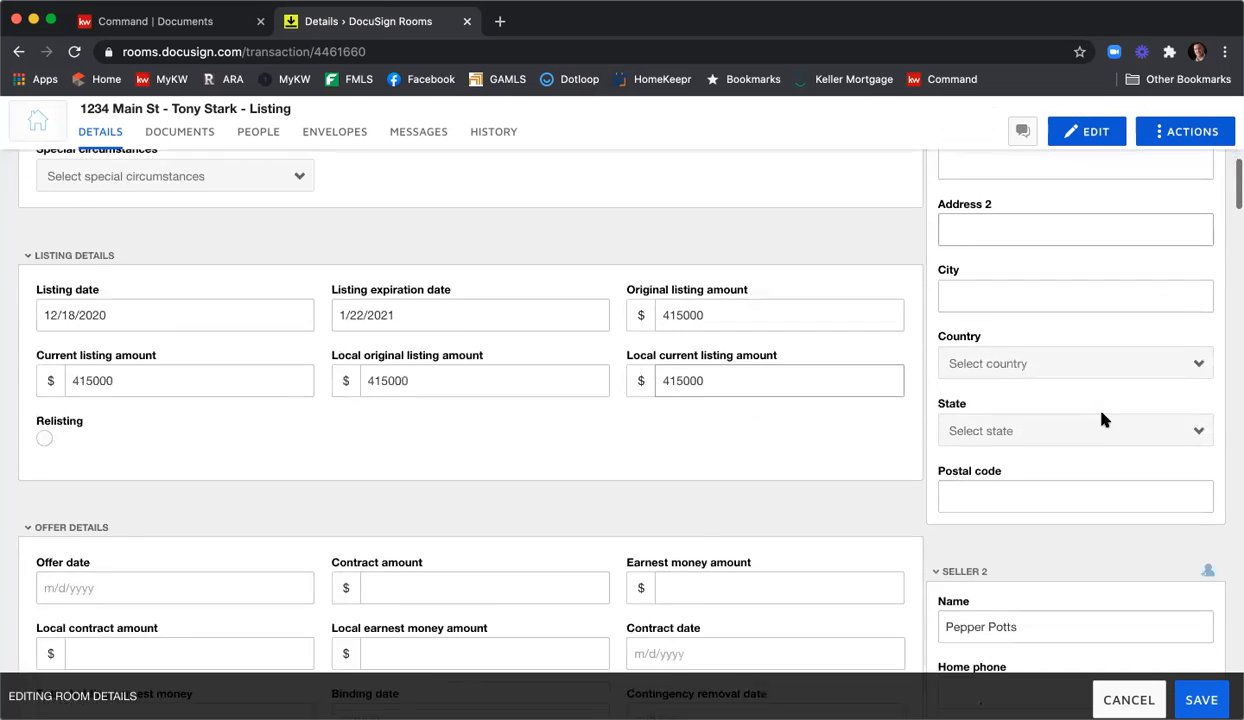
{"action": "scroll", "coordinate": [1103, 420], "scroll_direction": "down", "scroll_amount": 7}
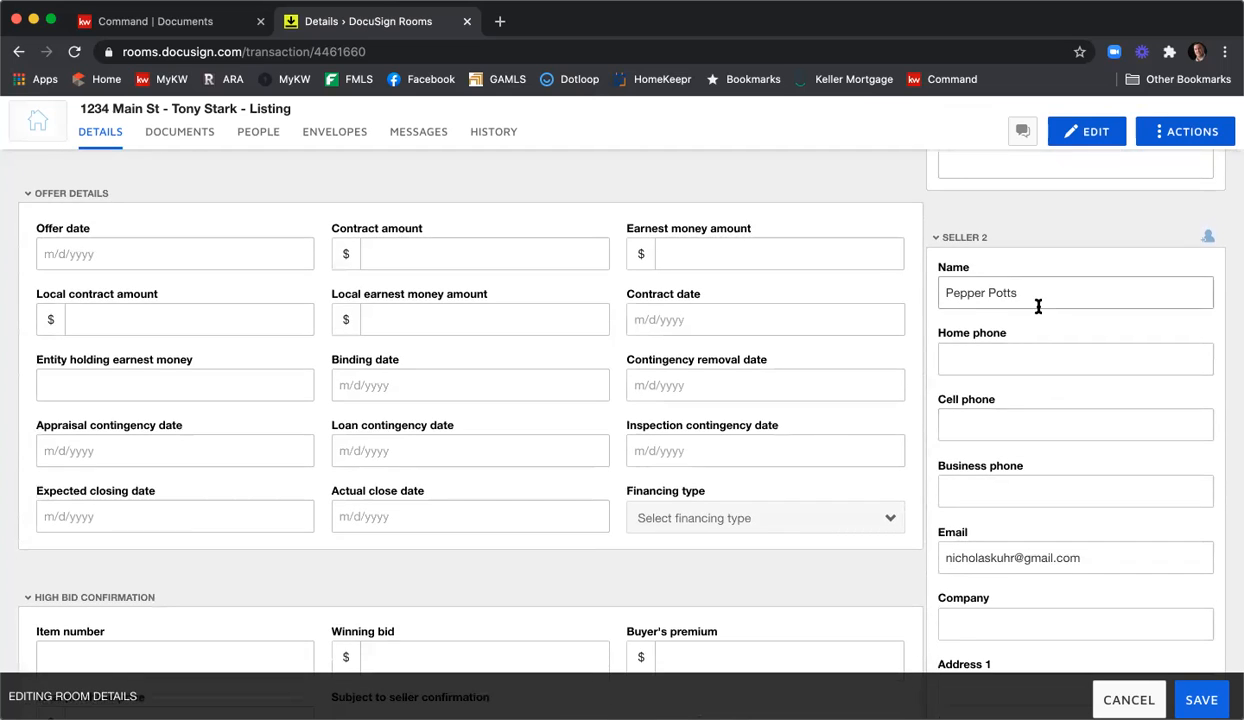
{"action": "scroll", "coordinate": [1050, 315], "scroll_direction": "down", "scroll_amount": 2}
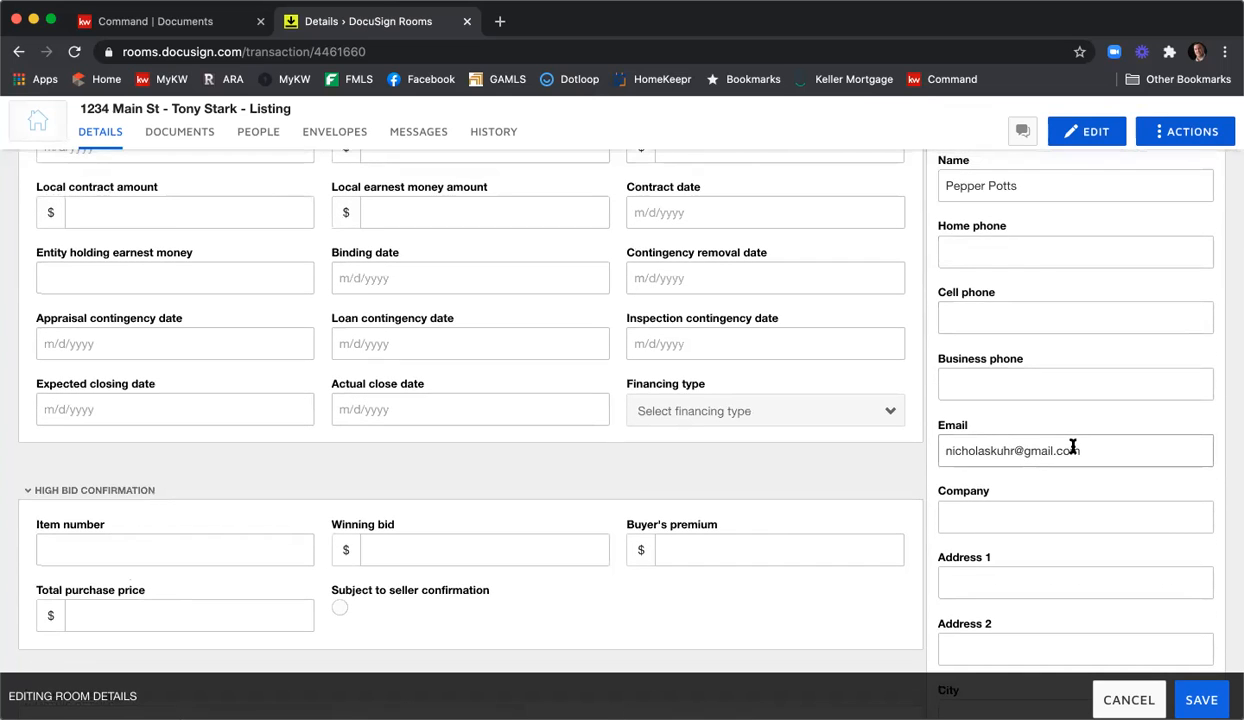
{"action": "scroll", "coordinate": [1140, 415], "scroll_direction": "down", "scroll_amount": 2}
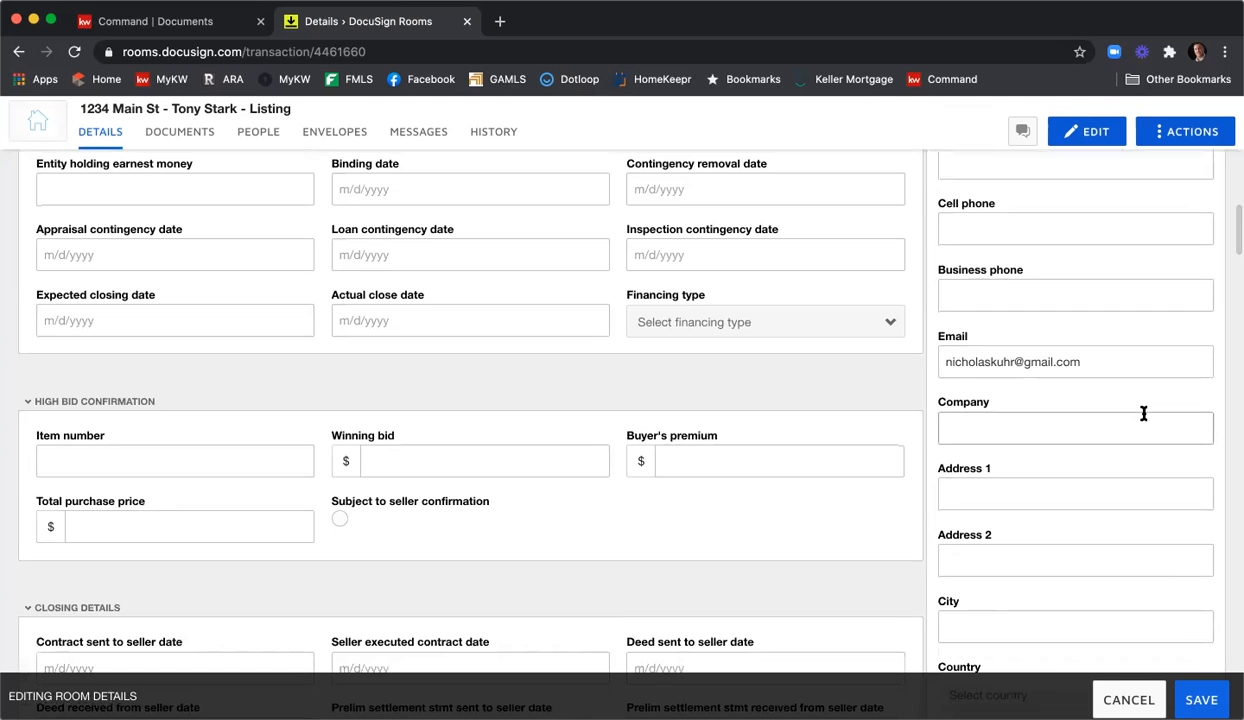
{"action": "scroll", "coordinate": [1143, 413], "scroll_direction": "down", "scroll_amount": 9}
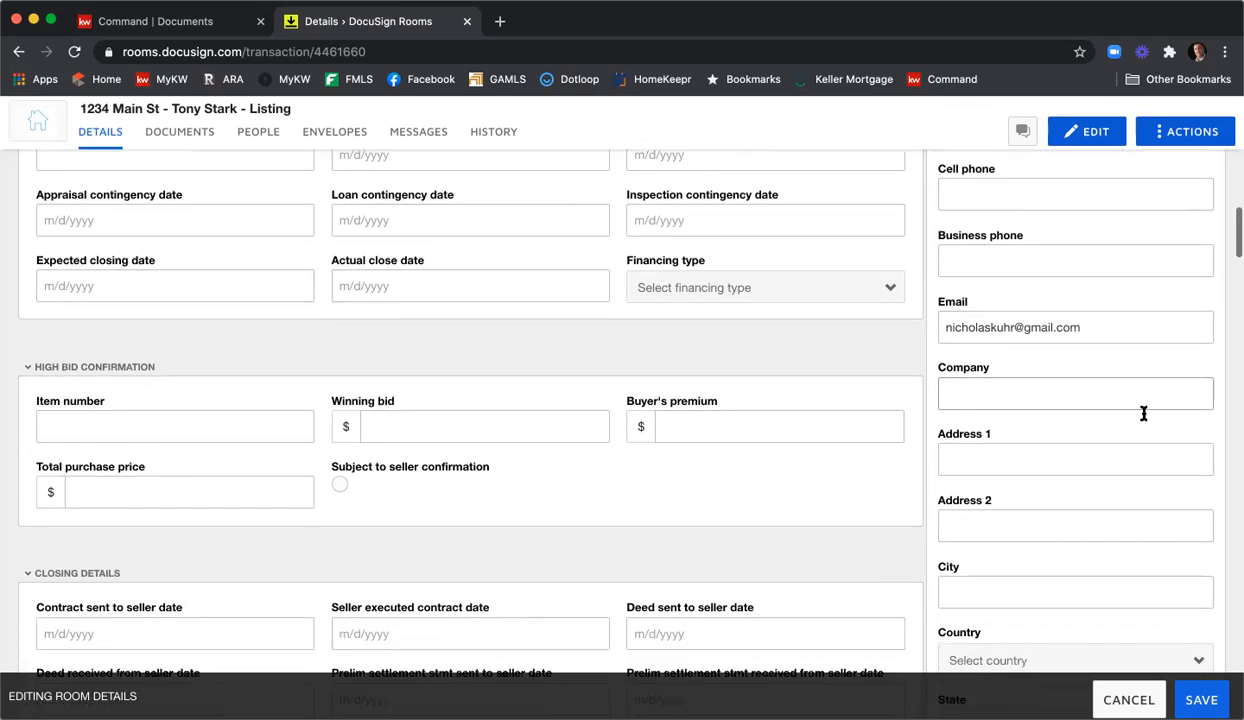
{"action": "scroll", "coordinate": [1144, 417], "scroll_direction": "down", "scroll_amount": 4}
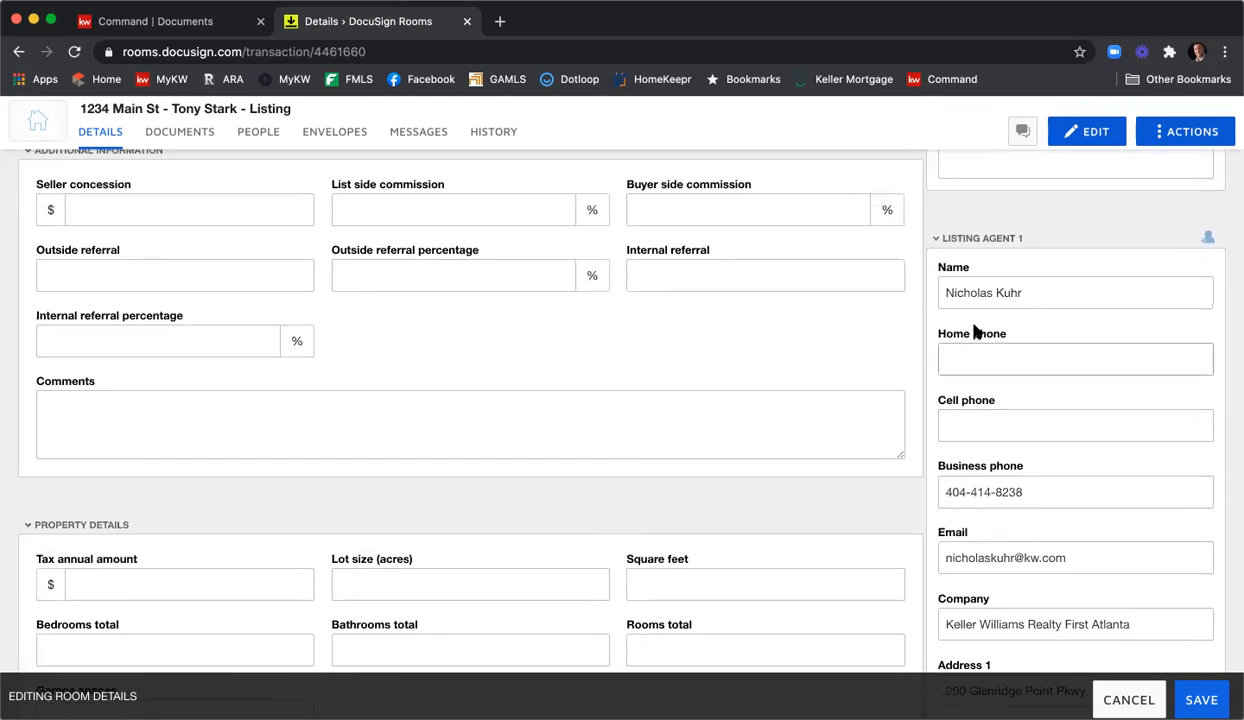
{"action": "scroll", "coordinate": [1019, 336], "scroll_direction": "down", "scroll_amount": 3}
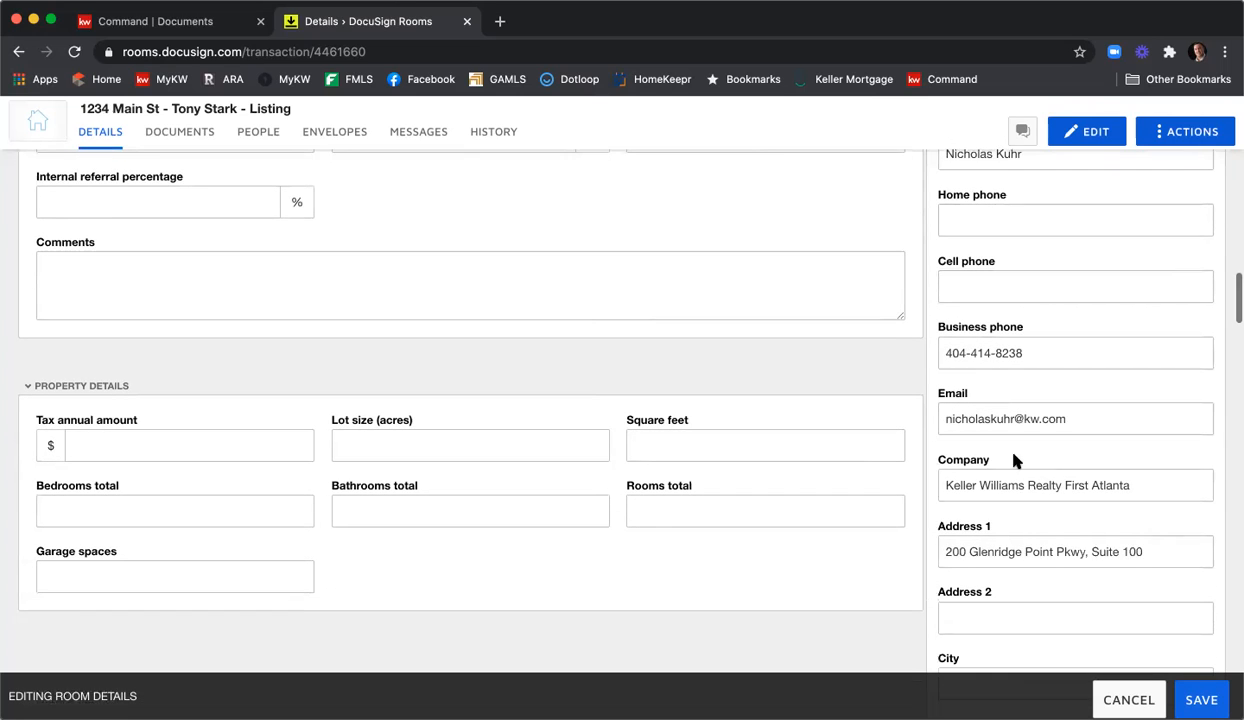
{"action": "double_click", "coordinate": [1041, 484]}
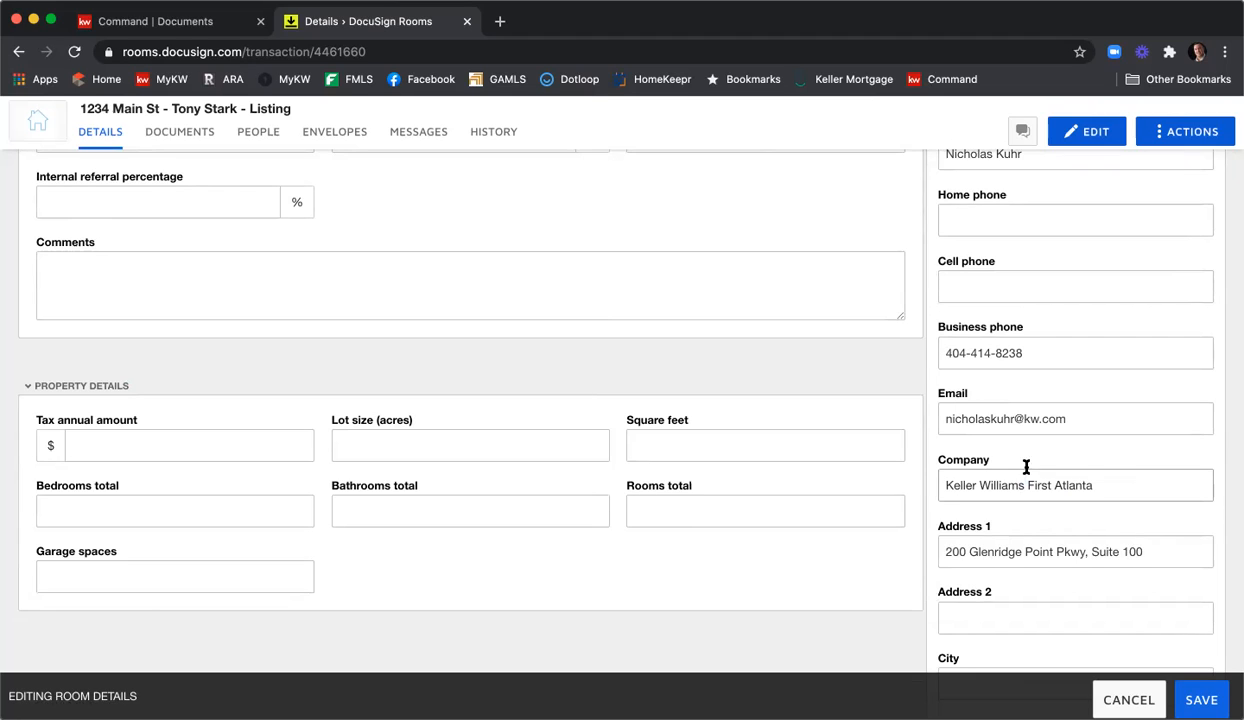
Enter Listing Agent 1's office address: Atlanta, United States, Georgia, 30342.
{"action": "scroll", "coordinate": [1071, 425], "scroll_direction": "down", "scroll_amount": 3}
{"action": "left_click", "coordinate": [1012, 379]}
{"action": "type", "text": "Atlanta"}
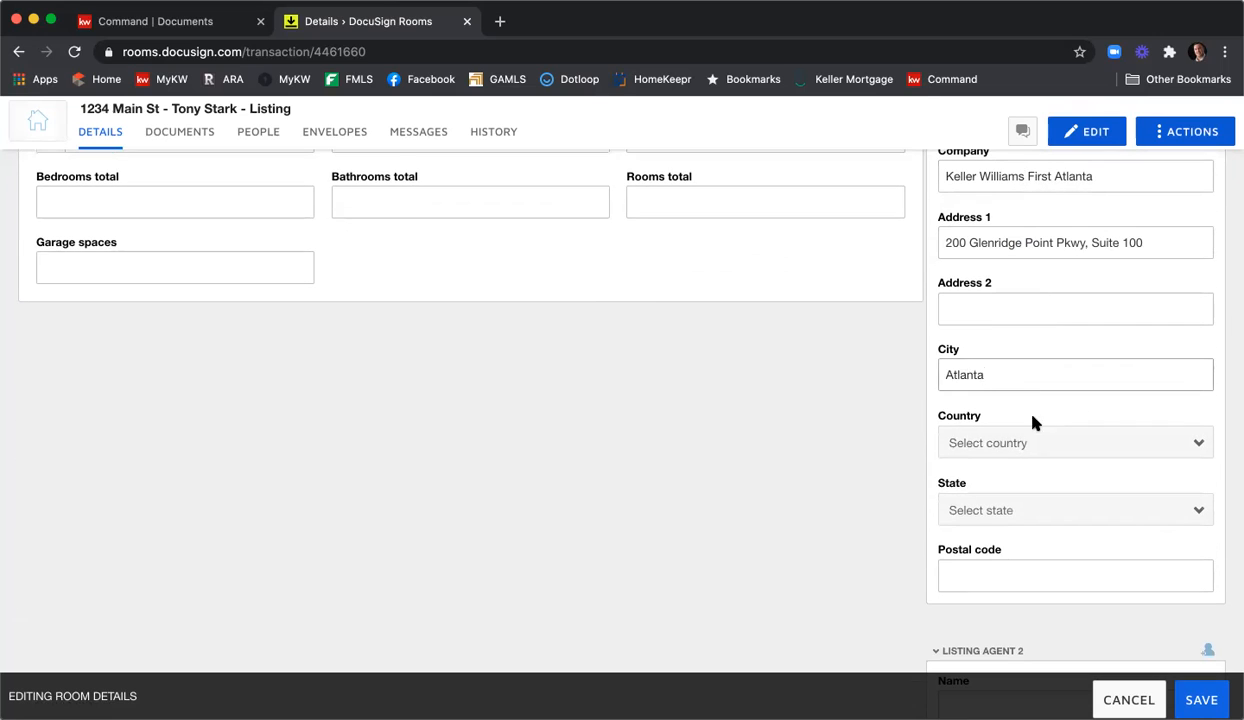
{"action": "left_click", "coordinate": [1058, 442]}
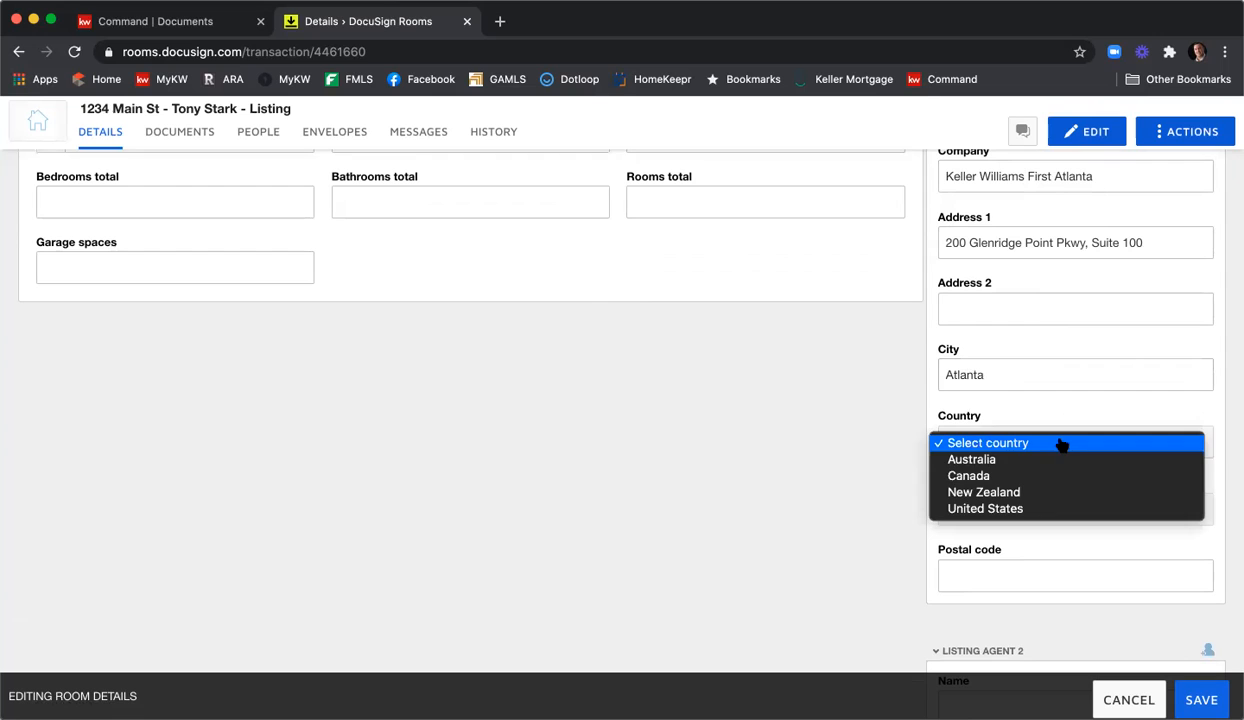
{"action": "left_click", "coordinate": [1054, 510]}
{"action": "left_click", "coordinate": [1044, 509]}
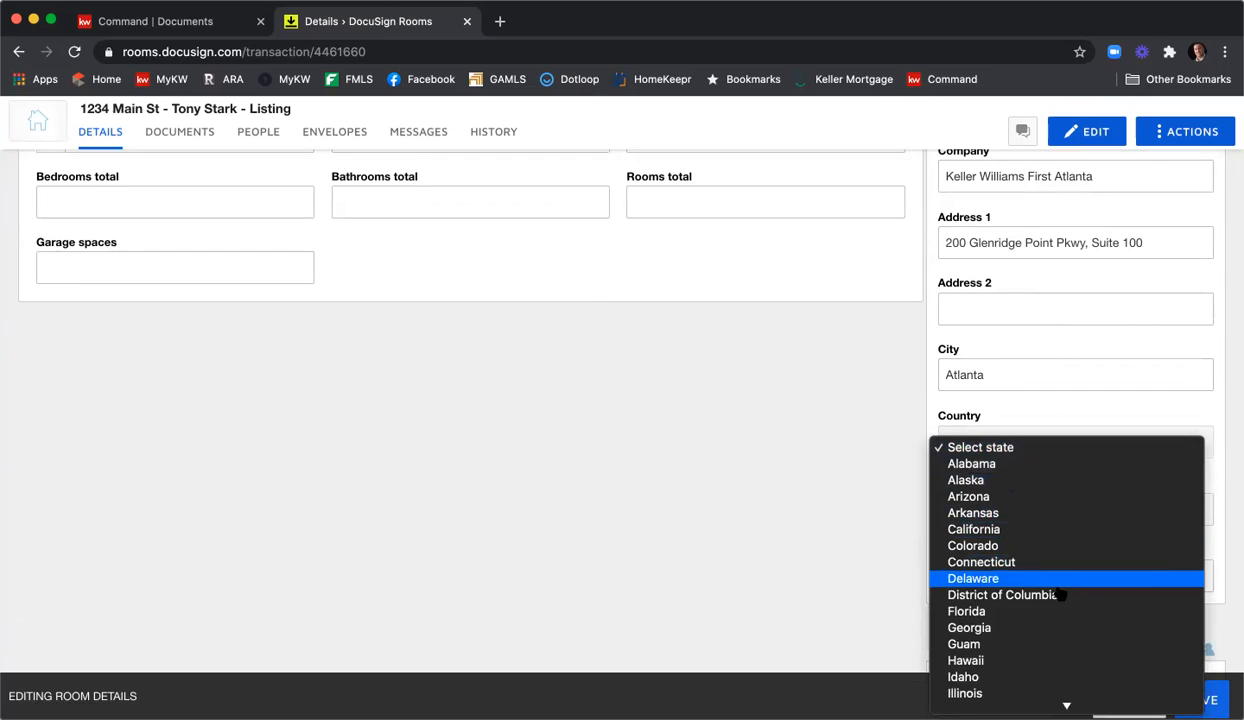
{"action": "left_click", "coordinate": [1058, 627]}
{"action": "left_click", "coordinate": [1045, 577]}
{"action": "type", "text": "30342"}
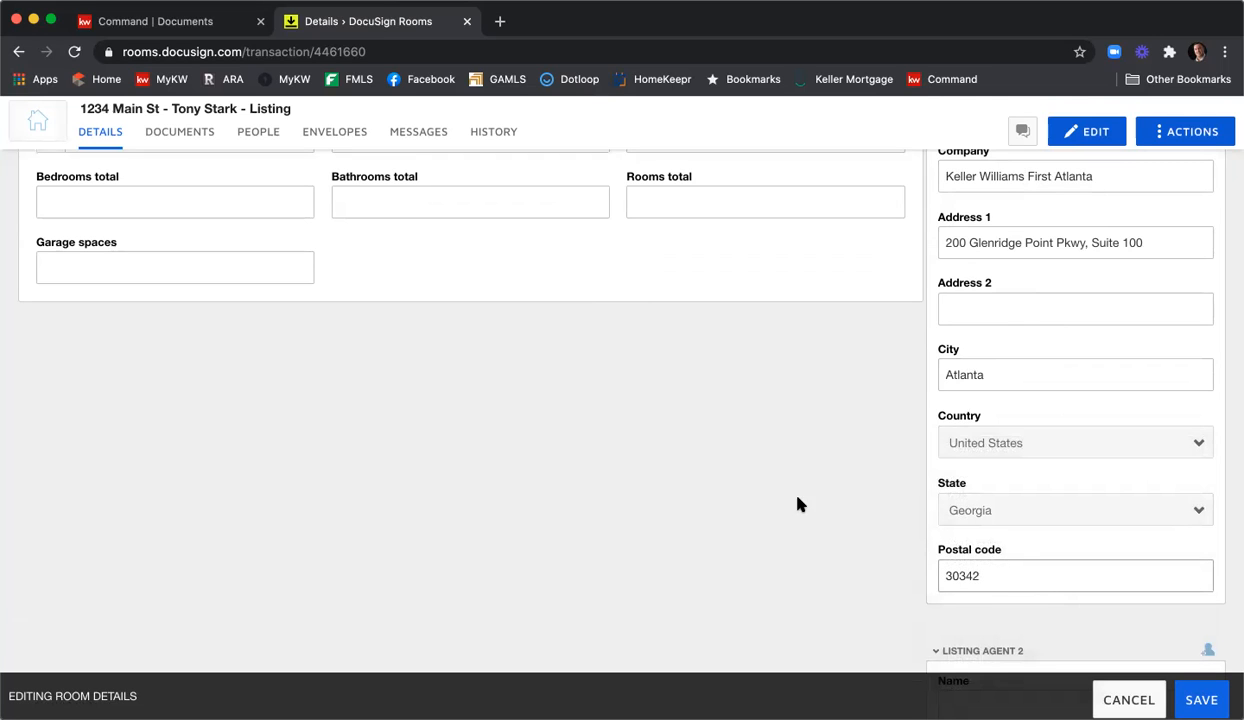
{"action": "scroll", "coordinate": [828, 449], "scroll_direction": "down", "scroll_amount": 5}
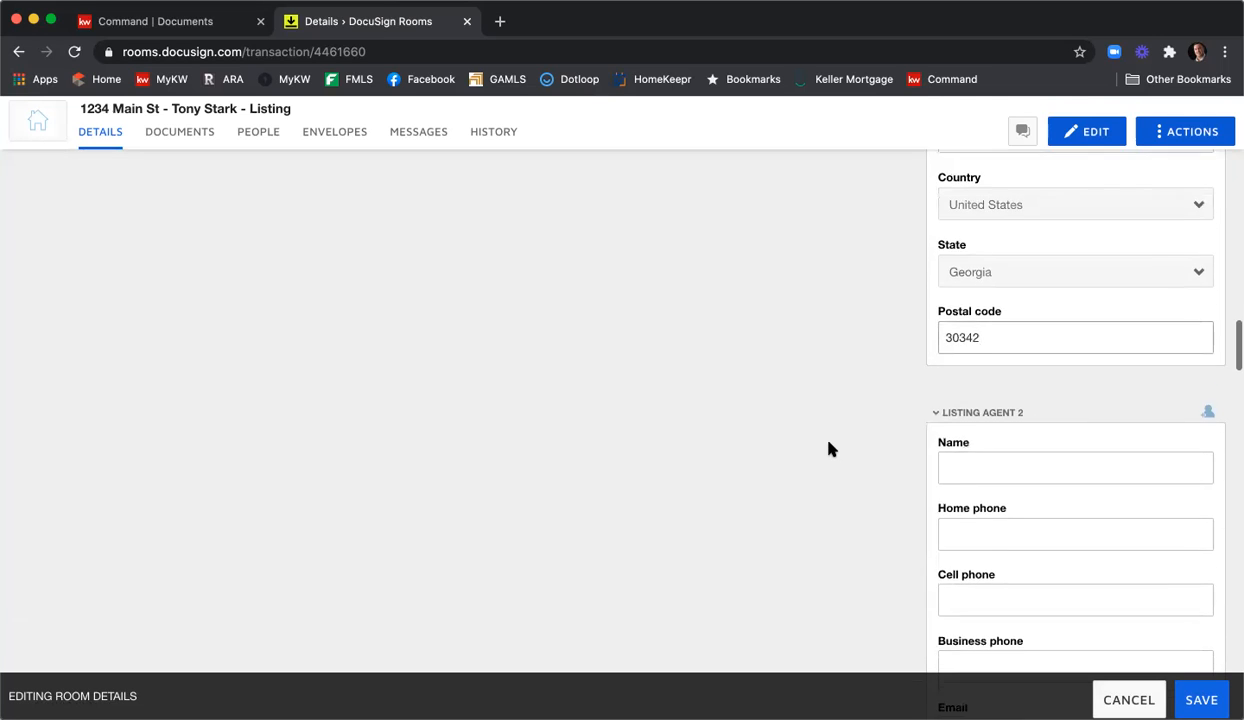
Scroll through the Edit Room Details form and back up to review the Seller 1 fields.
{"action": "scroll", "coordinate": [828, 449], "scroll_direction": "down", "scroll_amount": 5}
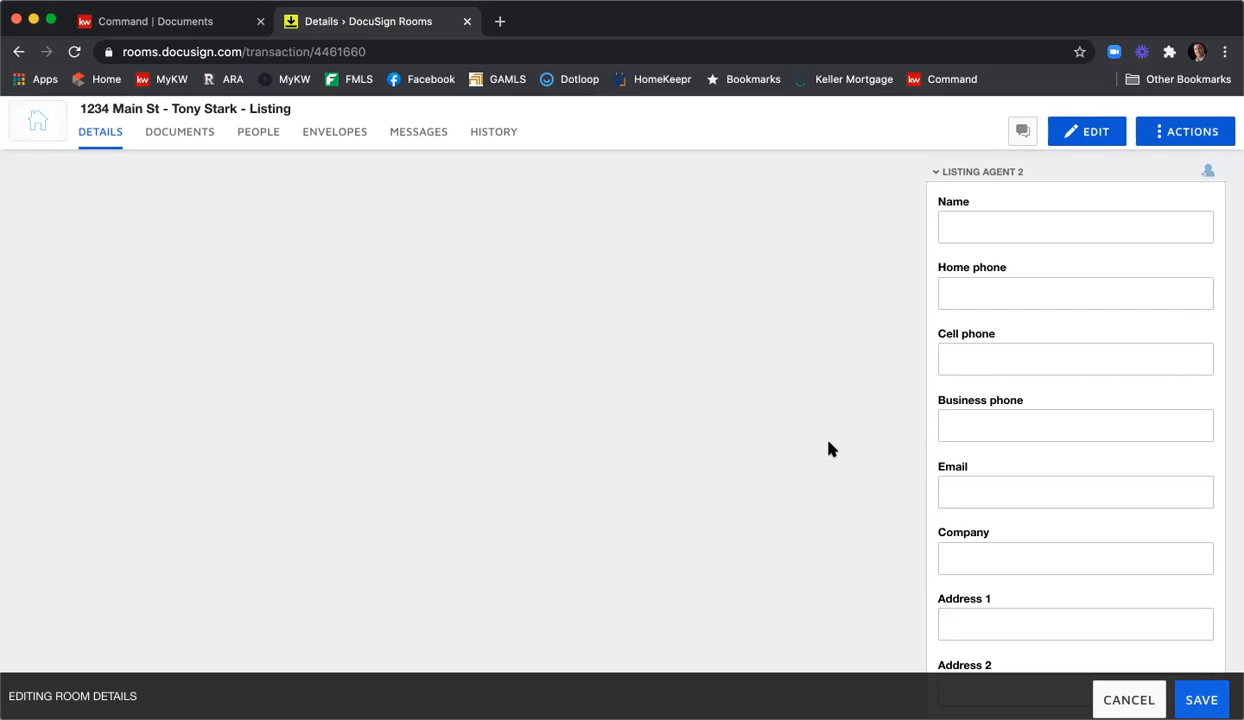
{"action": "scroll", "coordinate": [828, 449], "scroll_direction": "down", "scroll_amount": 12}
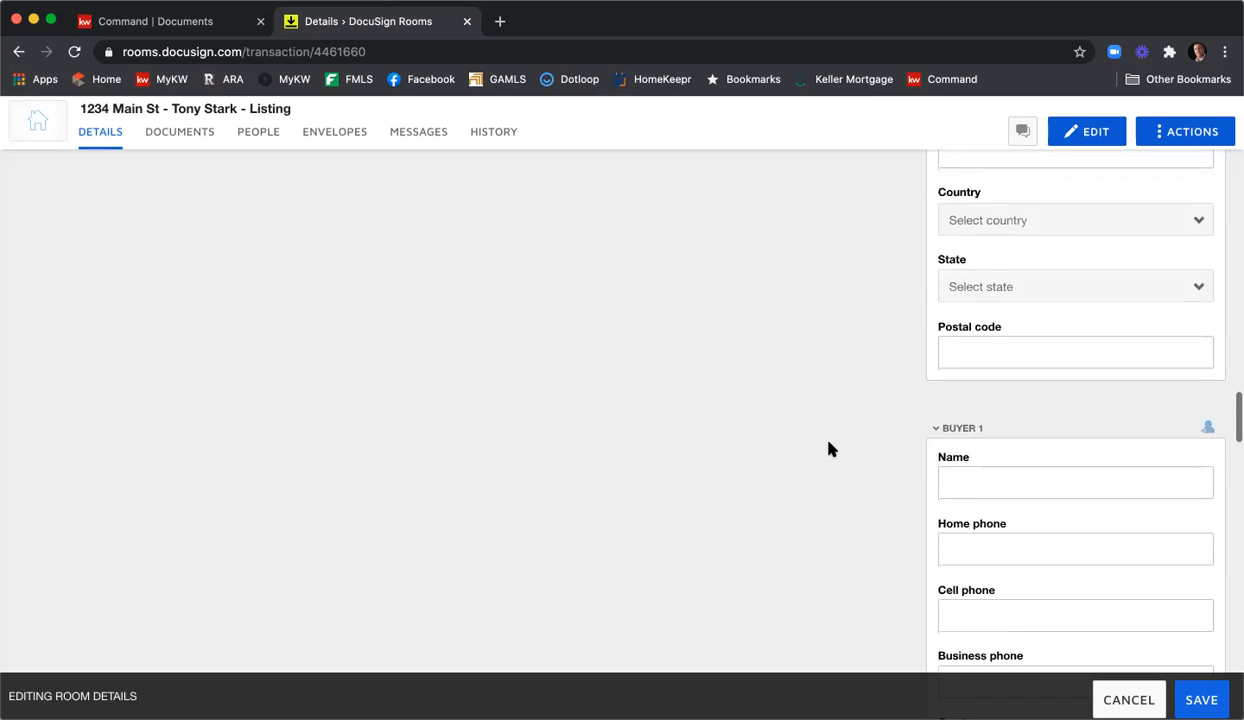
{"action": "scroll", "coordinate": [828, 449], "scroll_direction": "down", "scroll_amount": 3}
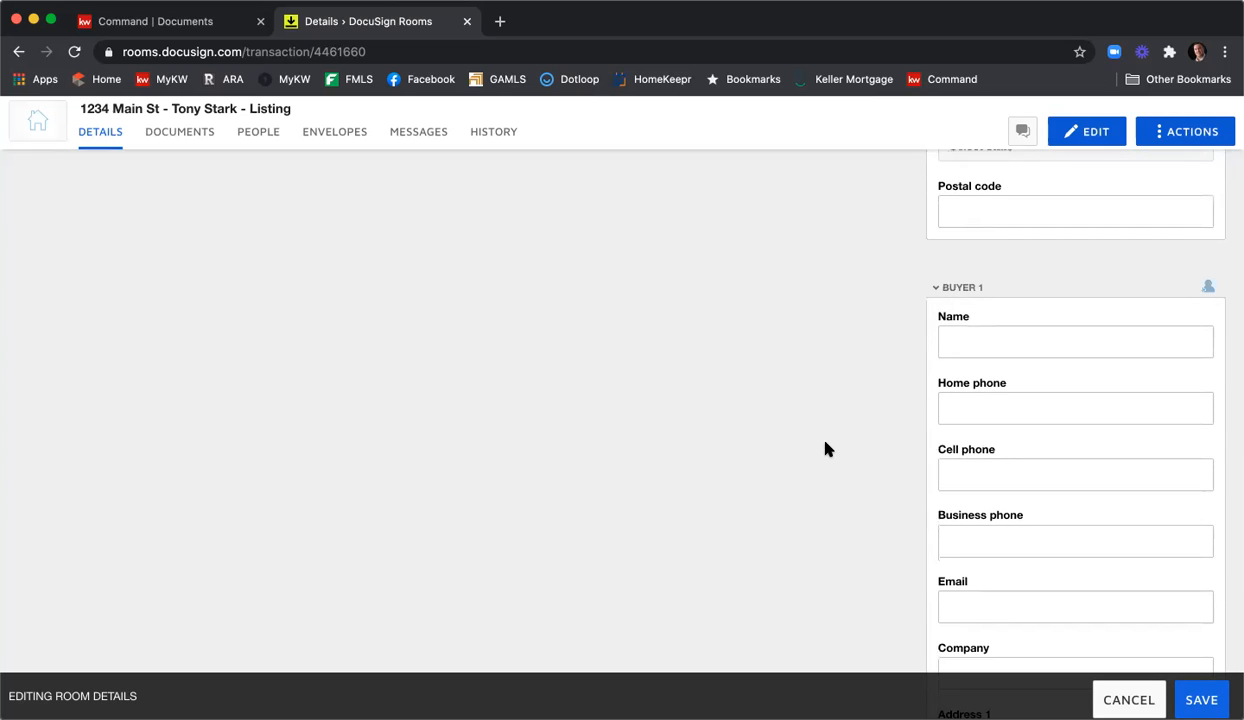
{"action": "scroll", "coordinate": [826, 449], "scroll_direction": "down", "scroll_amount": 17}
{"action": "scroll", "coordinate": [826, 449], "scroll_direction": "down", "scroll_amount": 12}
{"action": "scroll", "coordinate": [826, 449], "scroll_direction": "down", "scroll_amount": 16}
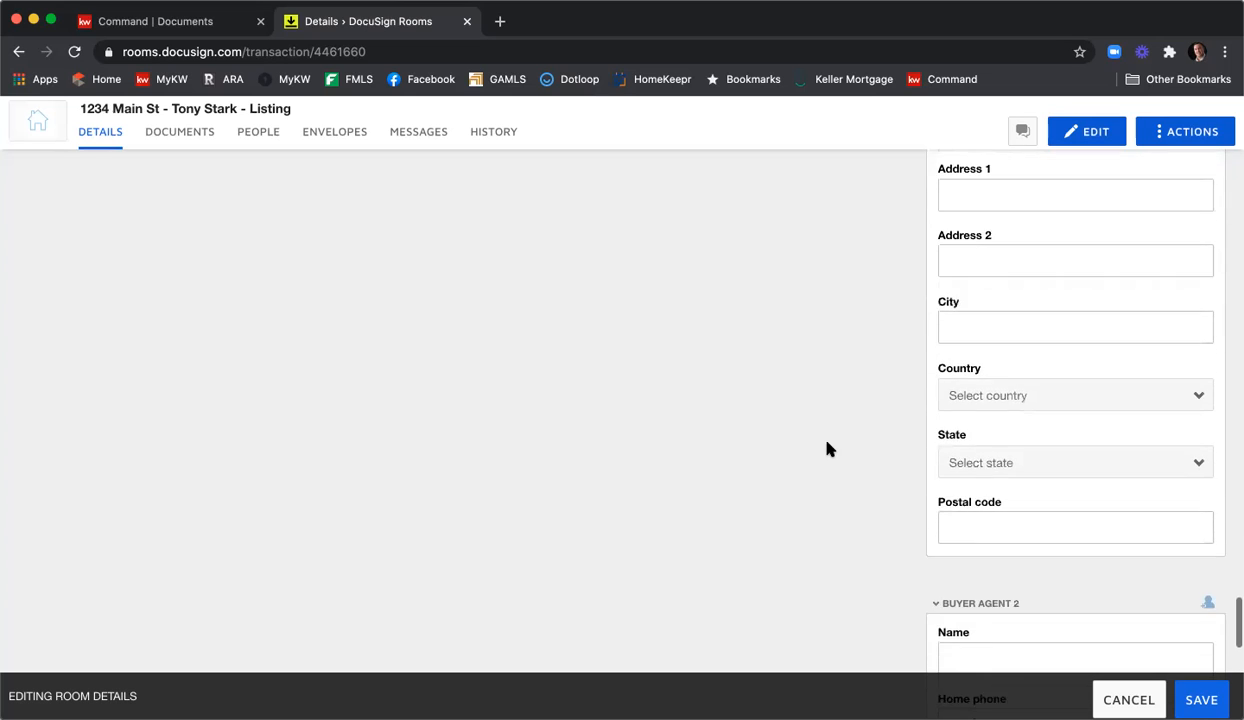
{"action": "scroll", "coordinate": [826, 449], "scroll_direction": "down", "scroll_amount": 1}
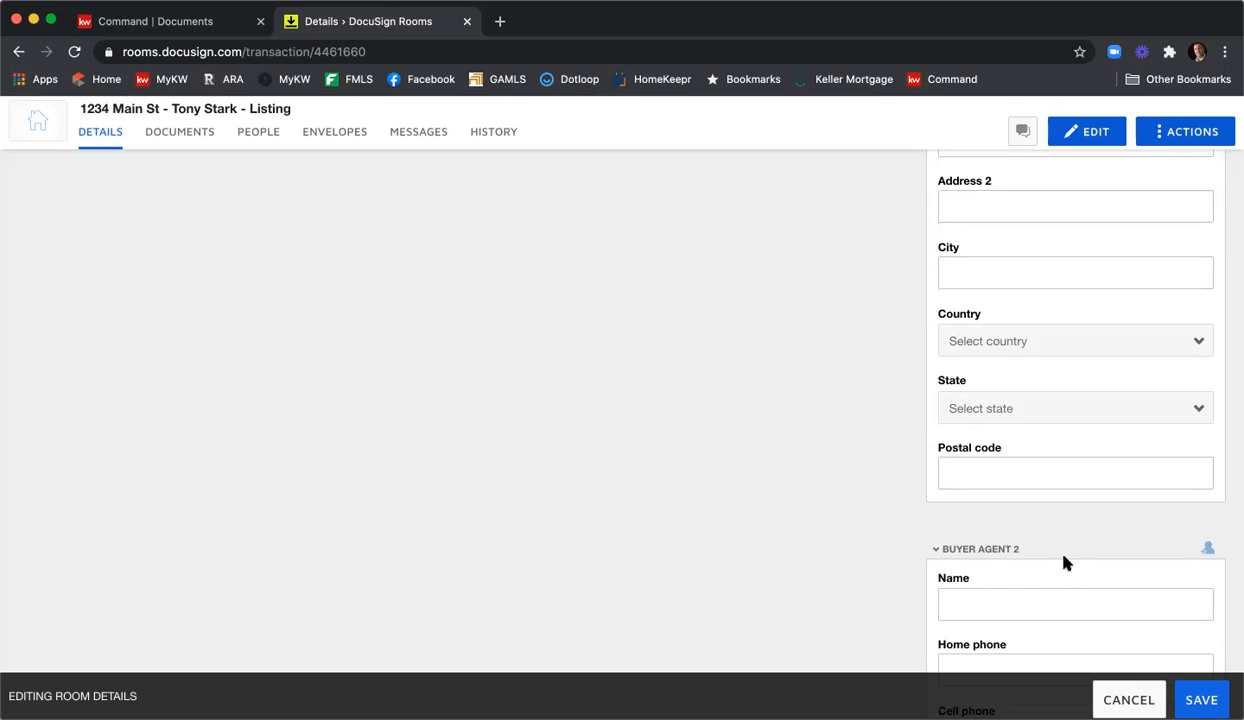
{"action": "scroll", "coordinate": [1045, 495], "scroll_direction": "down", "scroll_amount": 3}
{"action": "scroll", "coordinate": [1059, 487], "scroll_direction": "up", "scroll_amount": 10}
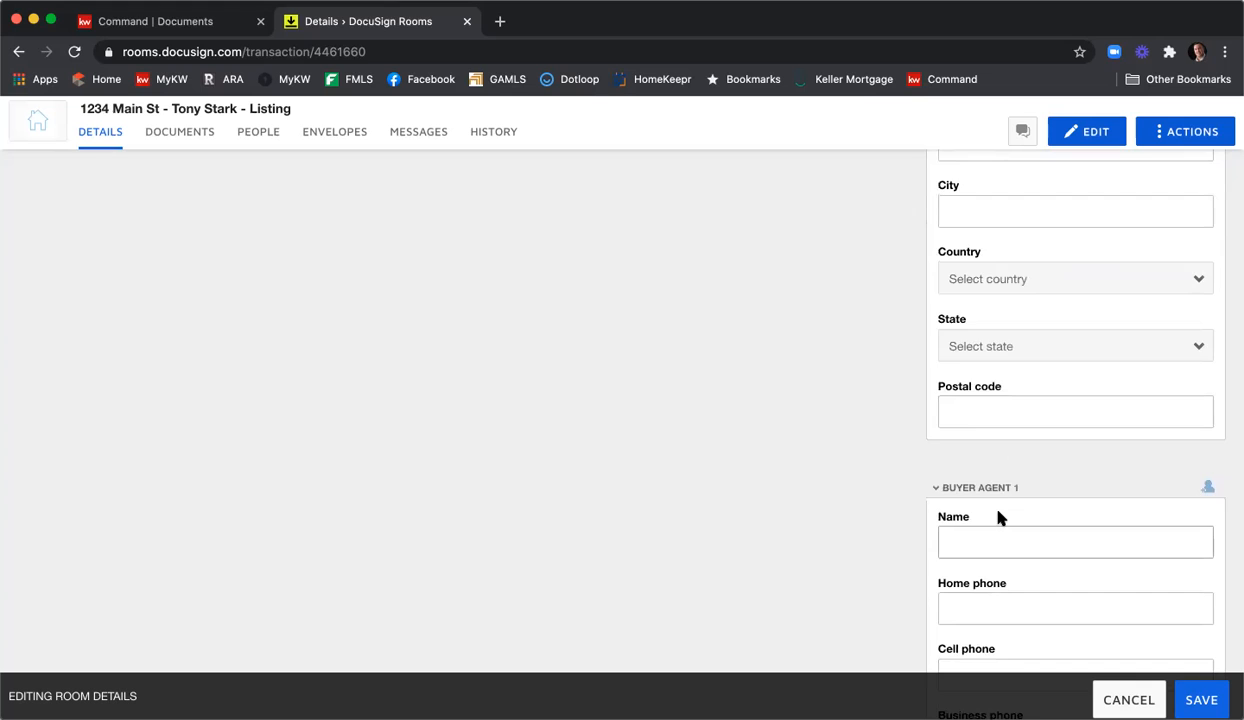
{"action": "scroll", "coordinate": [1000, 516], "scroll_direction": "up", "scroll_amount": 10}
{"action": "scroll", "coordinate": [1000, 517], "scroll_direction": "up", "scroll_amount": 15}
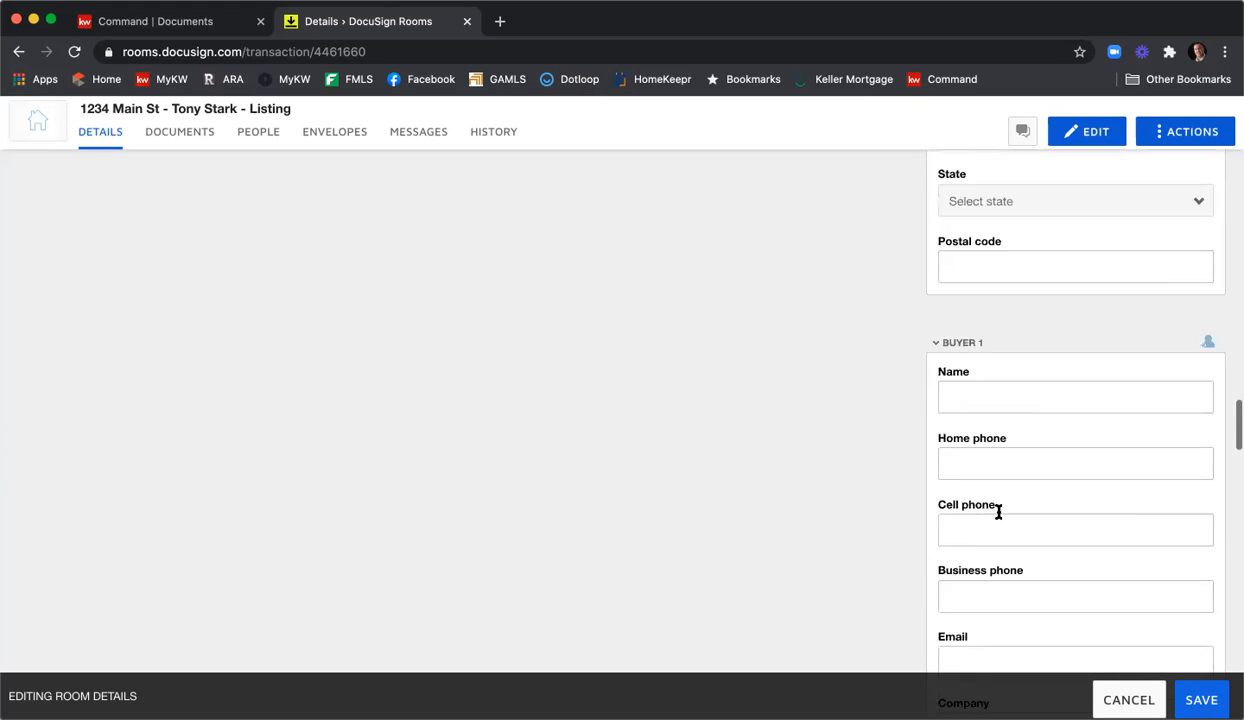
{"action": "scroll", "coordinate": [997, 517], "scroll_direction": "up", "scroll_amount": 15}
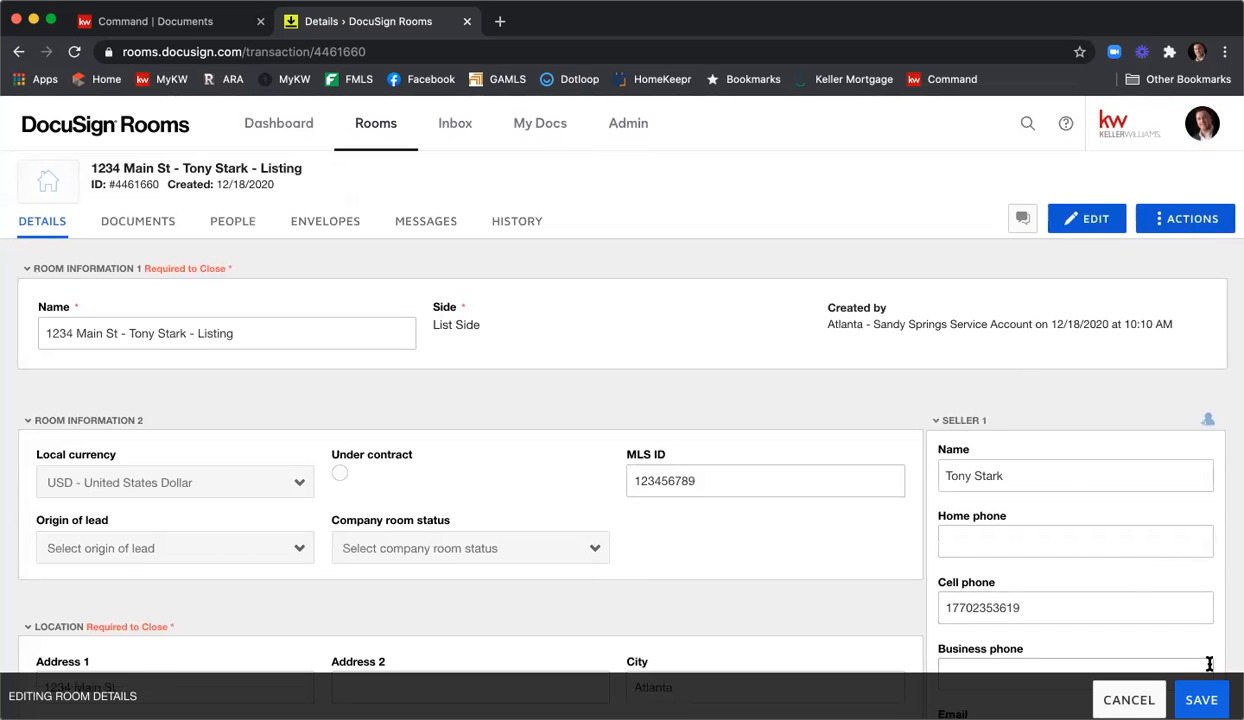
Save the edited room details and go to the room's Documents page.
{"action": "left_click", "coordinate": [1204, 699]}
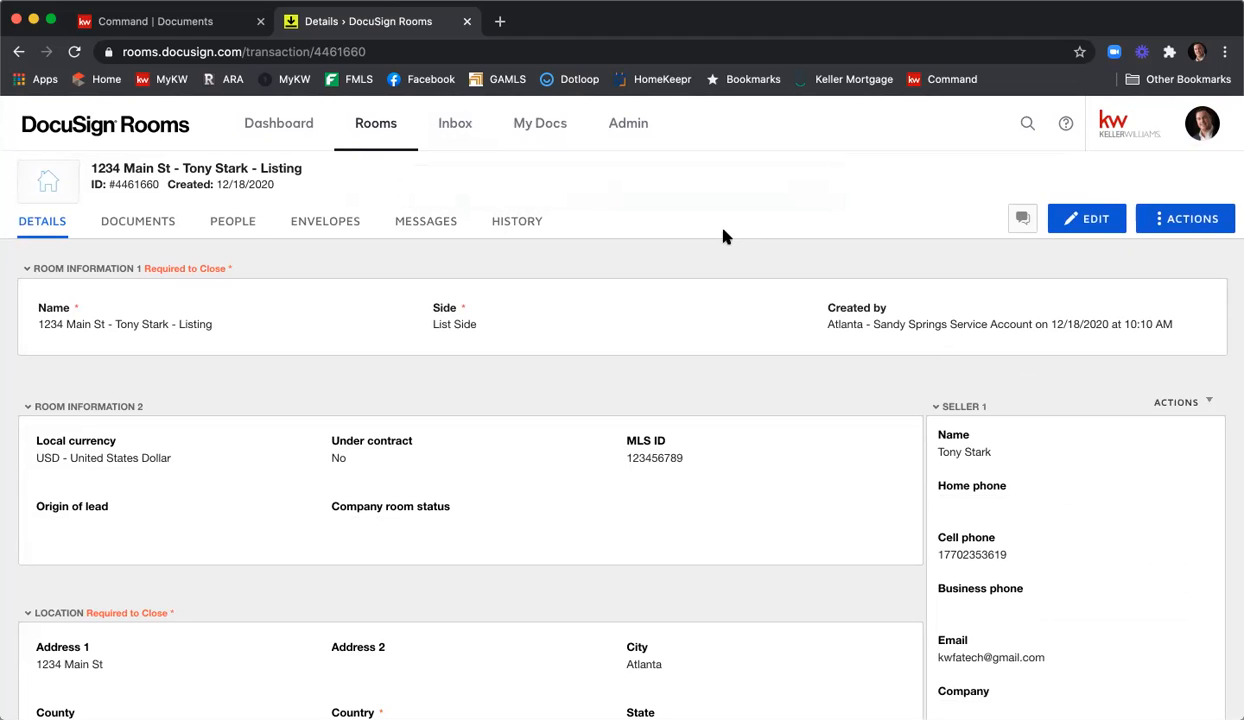
{"action": "left_click", "coordinate": [152, 222]}
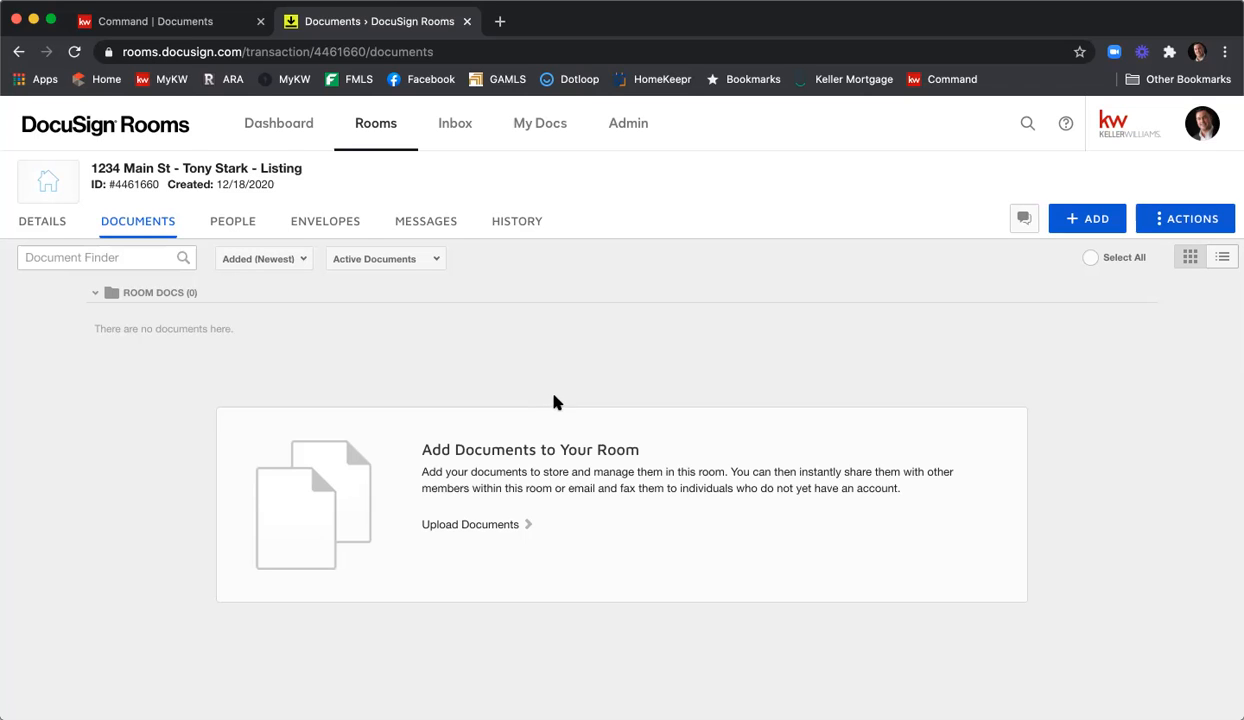
Create an empty folder named 'Listing Agreement' in the 1234 Main St room.
{"action": "left_click", "coordinate": [1177, 222]}
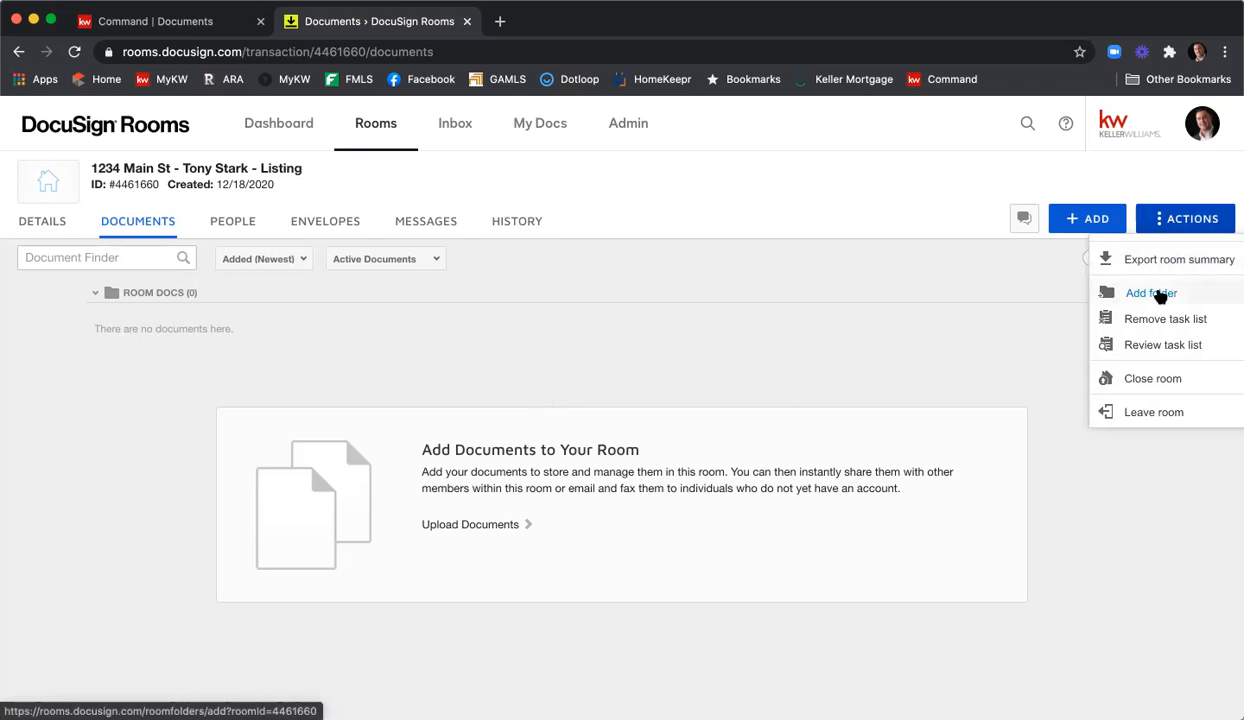
{"action": "left_click", "coordinate": [1152, 293]}
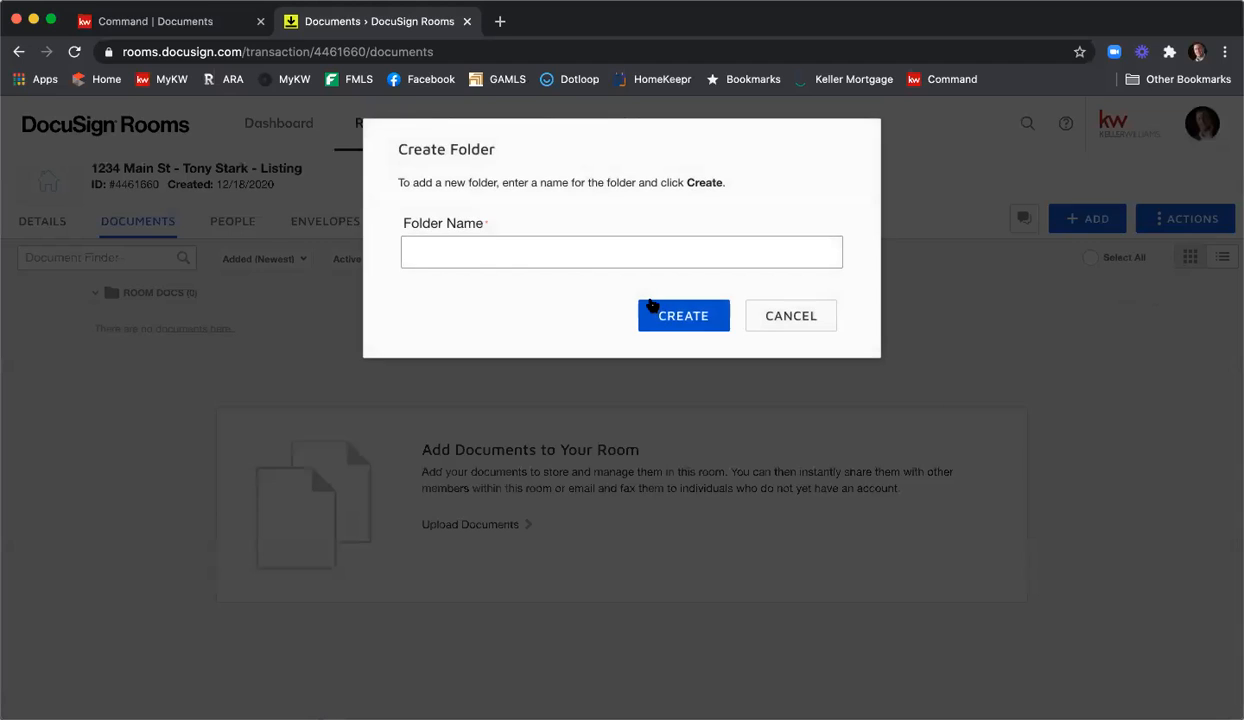
{"action": "type", "text": "Listing Agreement Fol"}
{"action": "key", "text": "BackSpace"}
{"action": "key", "text": "BackSpace"}
{"action": "key", "text": "BackSpace"}
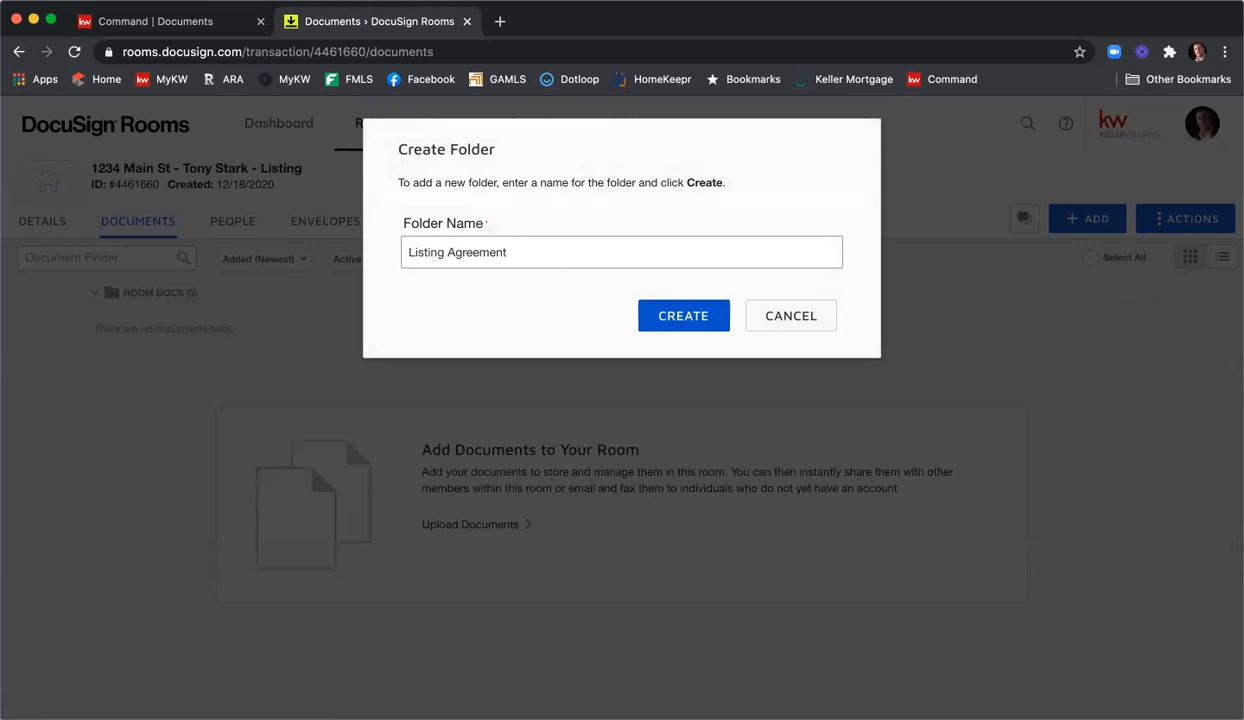
{"action": "left_click", "coordinate": [703, 318]}
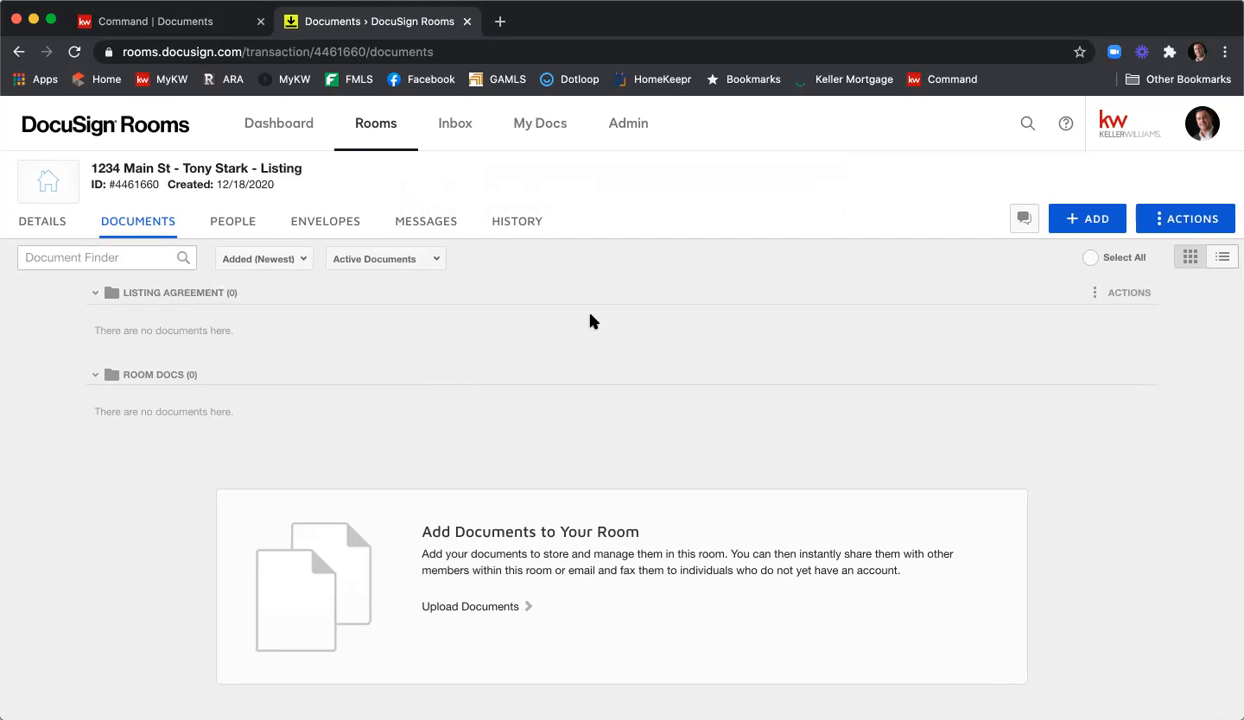
{"action": "left_click", "coordinate": [1099, 226]}
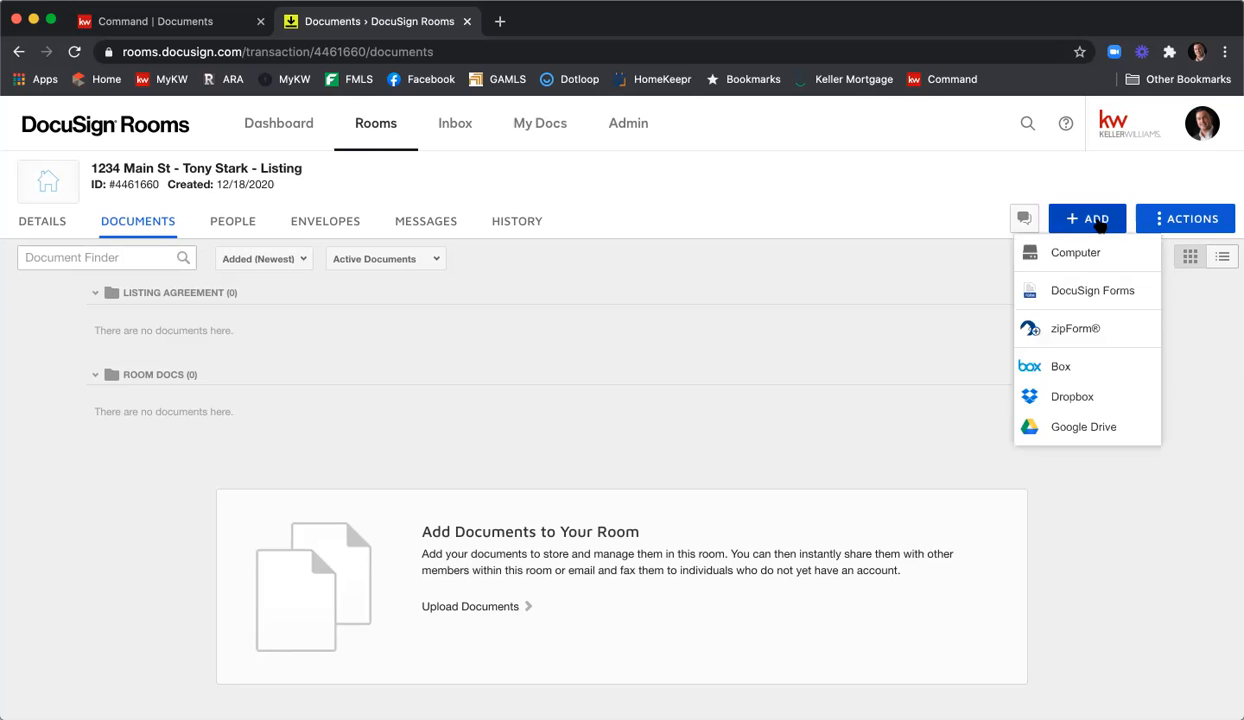
From DocuSign Forms' GAR library, search 'Exclusive Seller' and select the F101 listing agreement.
{"action": "left_click", "coordinate": [1094, 291]}
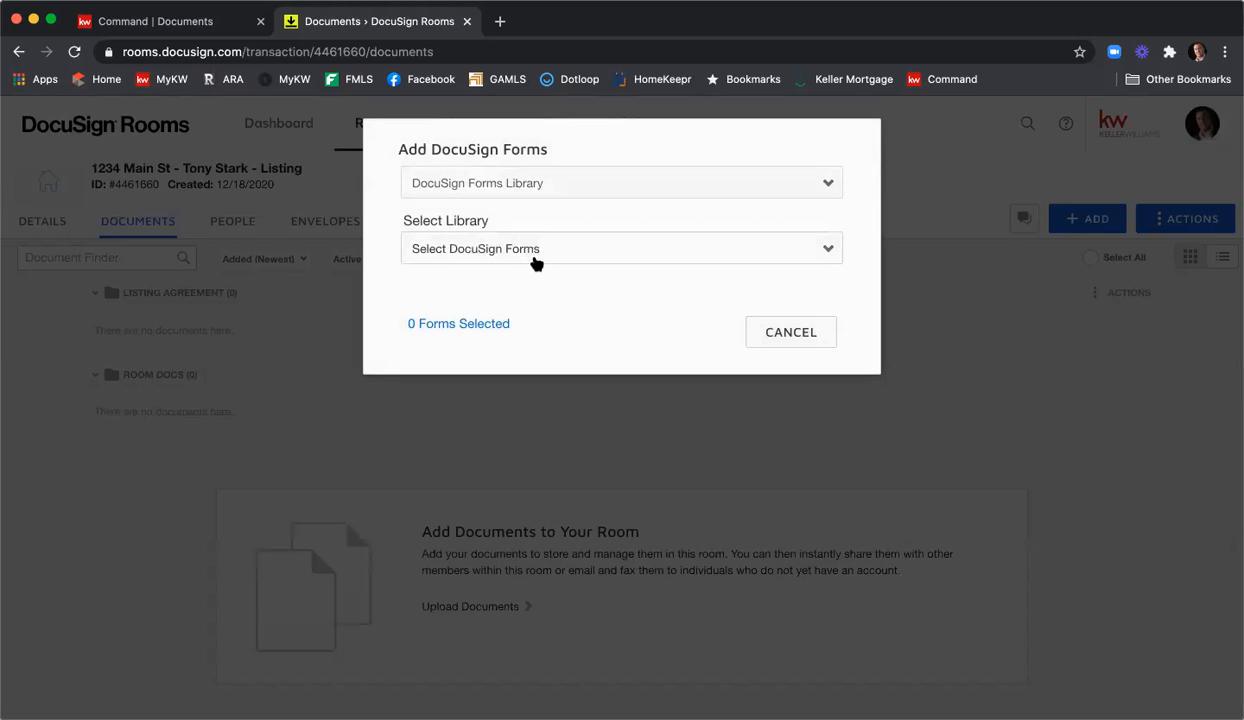
{"action": "left_click", "coordinate": [558, 257]}
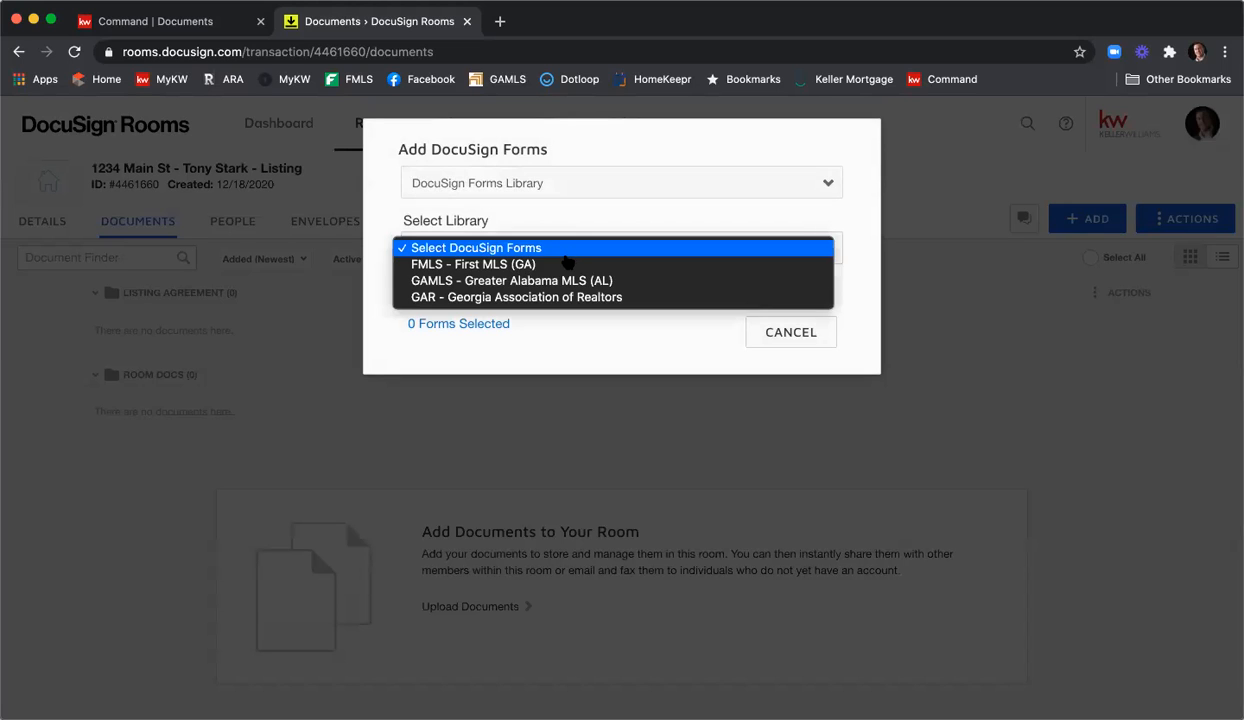
{"action": "left_click", "coordinate": [612, 302]}
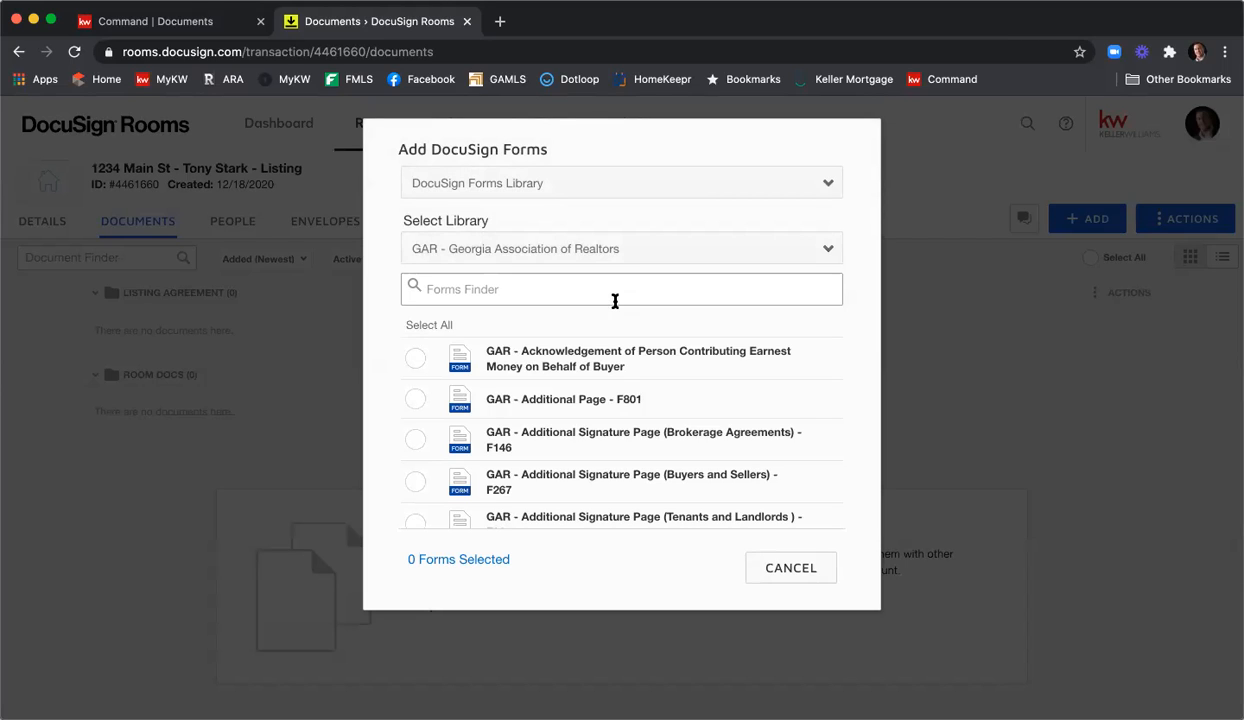
{"action": "left_click", "coordinate": [617, 293]}
{"action": "type", "text": "Ex"}
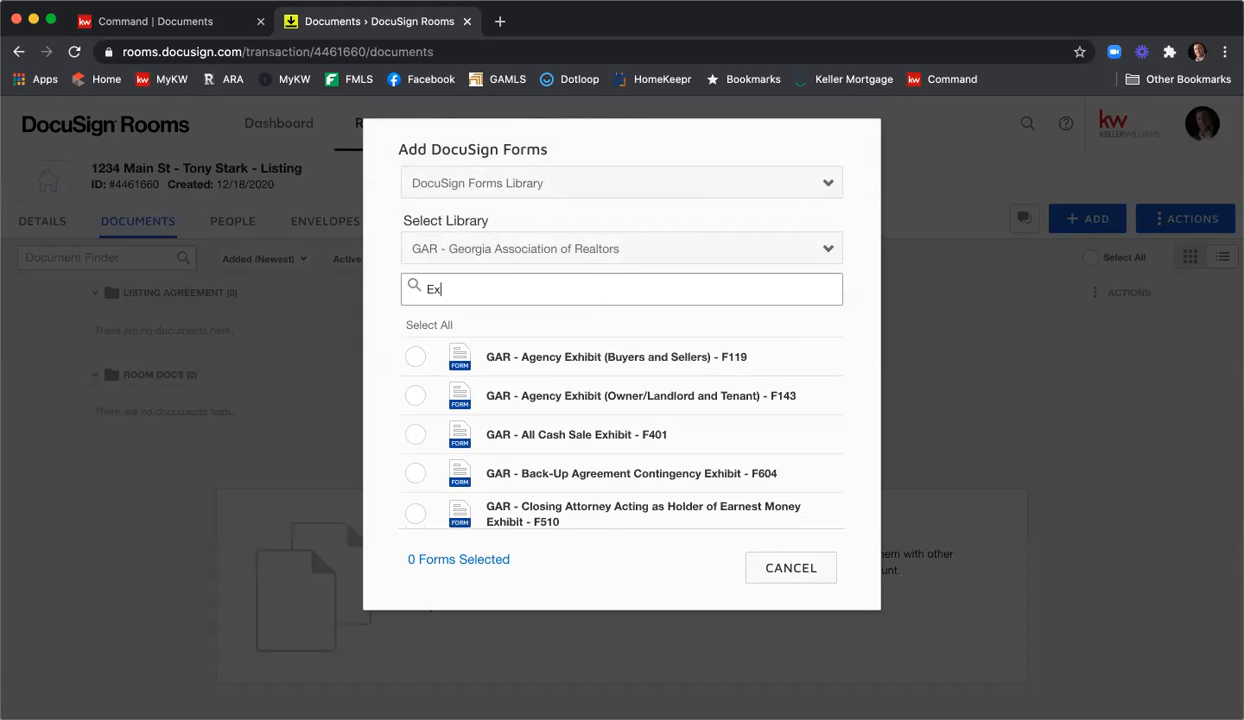
{"action": "type", "text": "clusive Seller"}
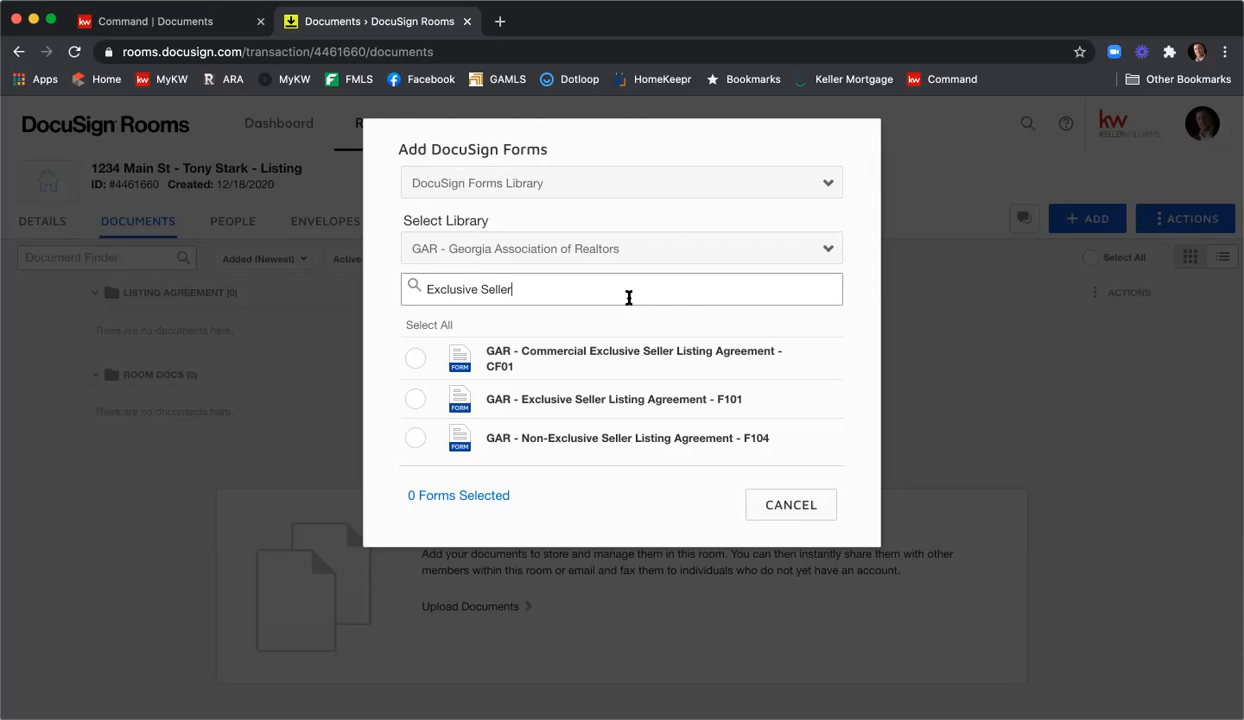
{"action": "left_click", "coordinate": [415, 400]}
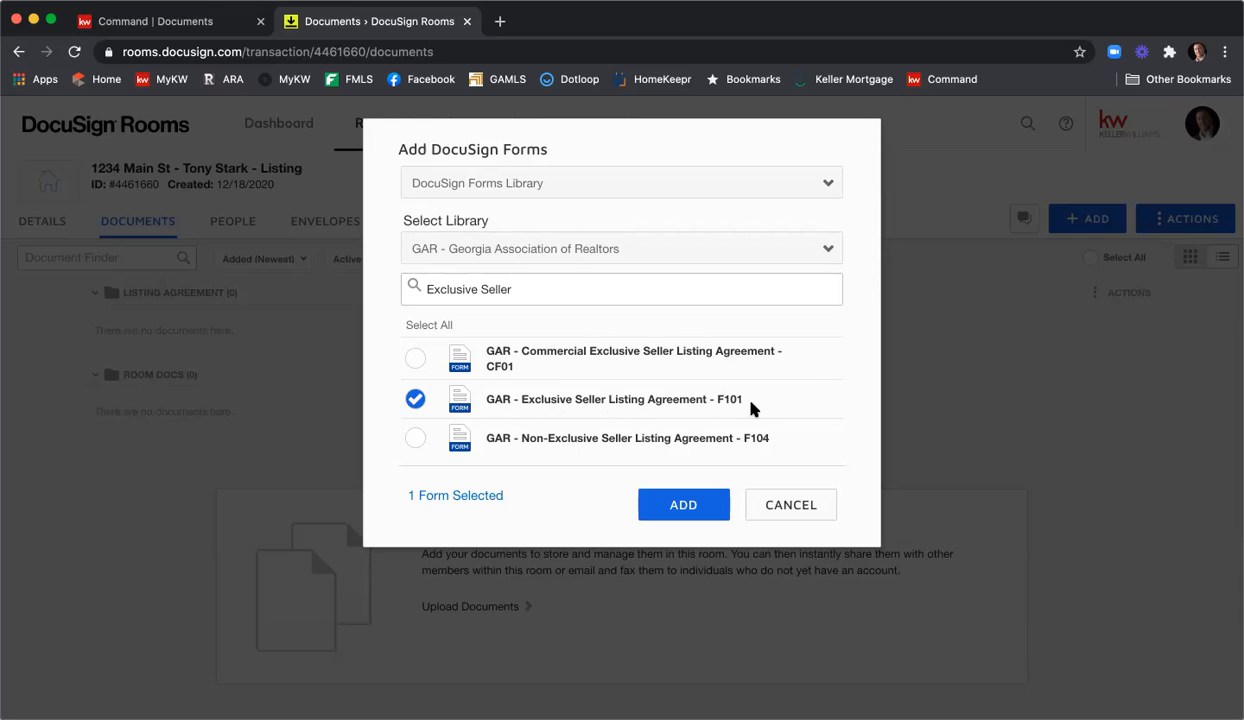
Also select GAR forms F301, F322 and F201, then add all four forms to Room Docs.
{"action": "left_click_drag", "start_coordinate": [530, 290], "coordinate": [383, 298]}
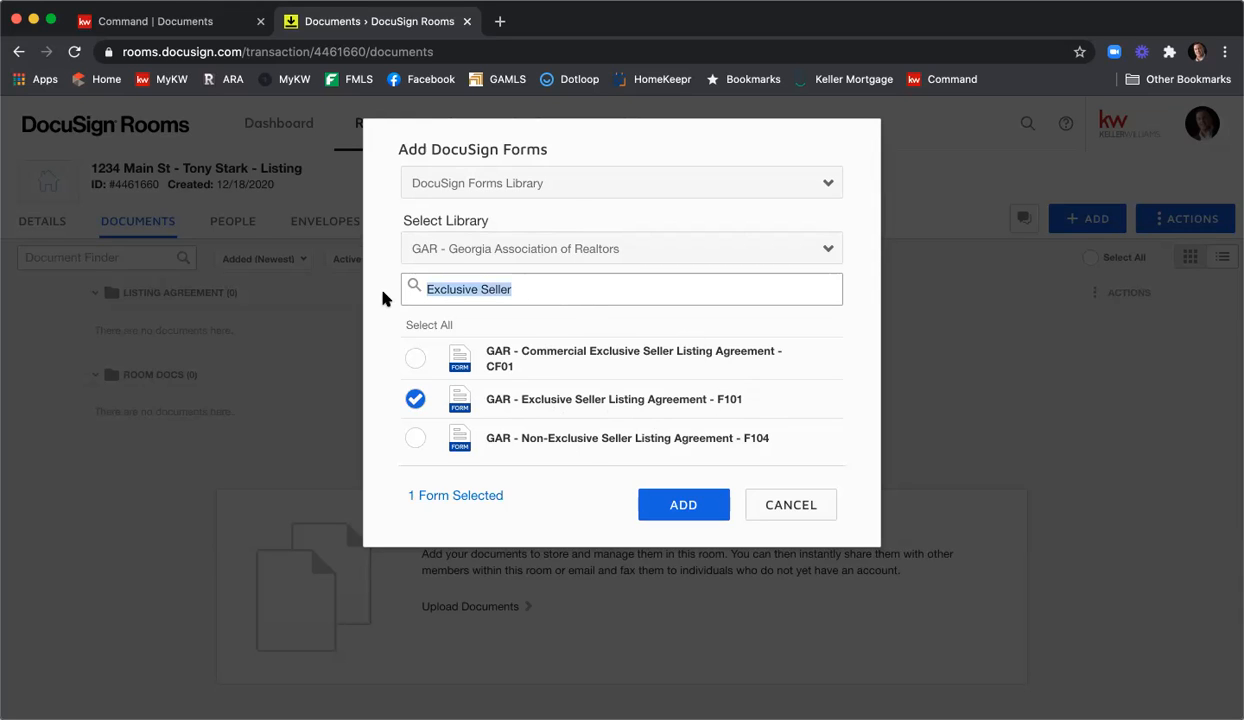
{"action": "type", "text": "f301"}
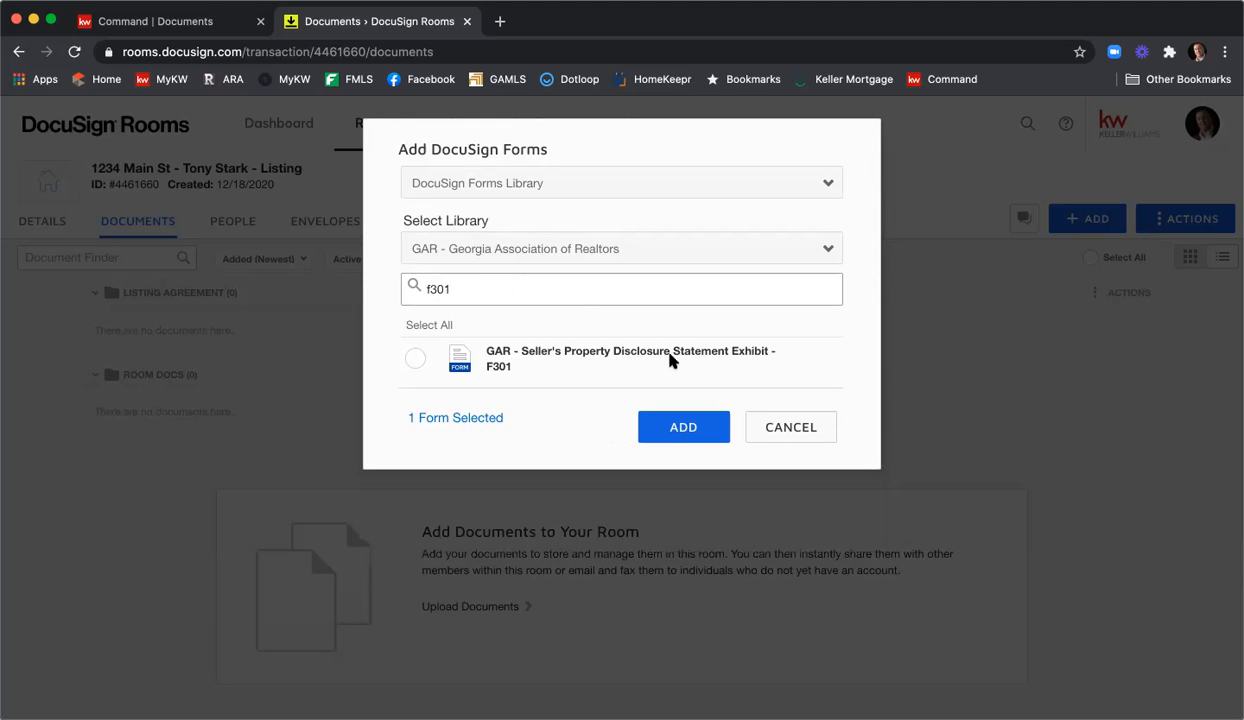
{"action": "left_click", "coordinate": [414, 360]}
{"action": "left_click_drag", "start_coordinate": [519, 289], "coordinate": [364, 284]}
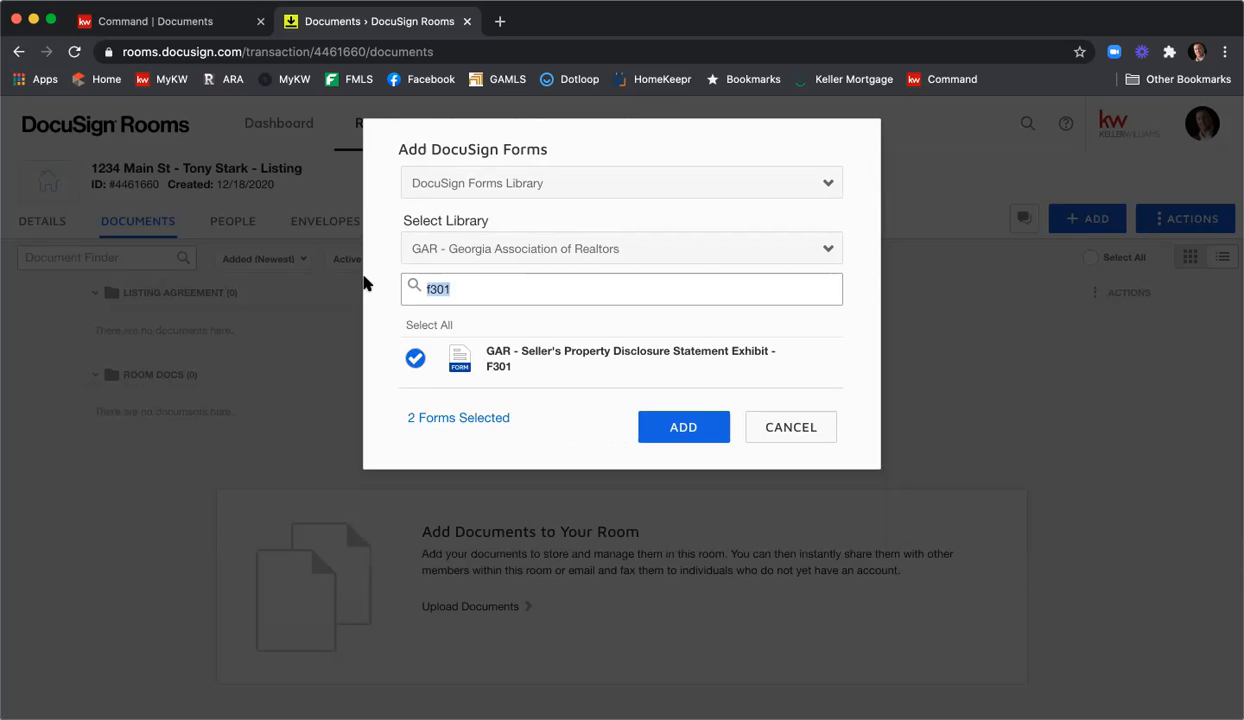
{"action": "type", "text": "Comm"}
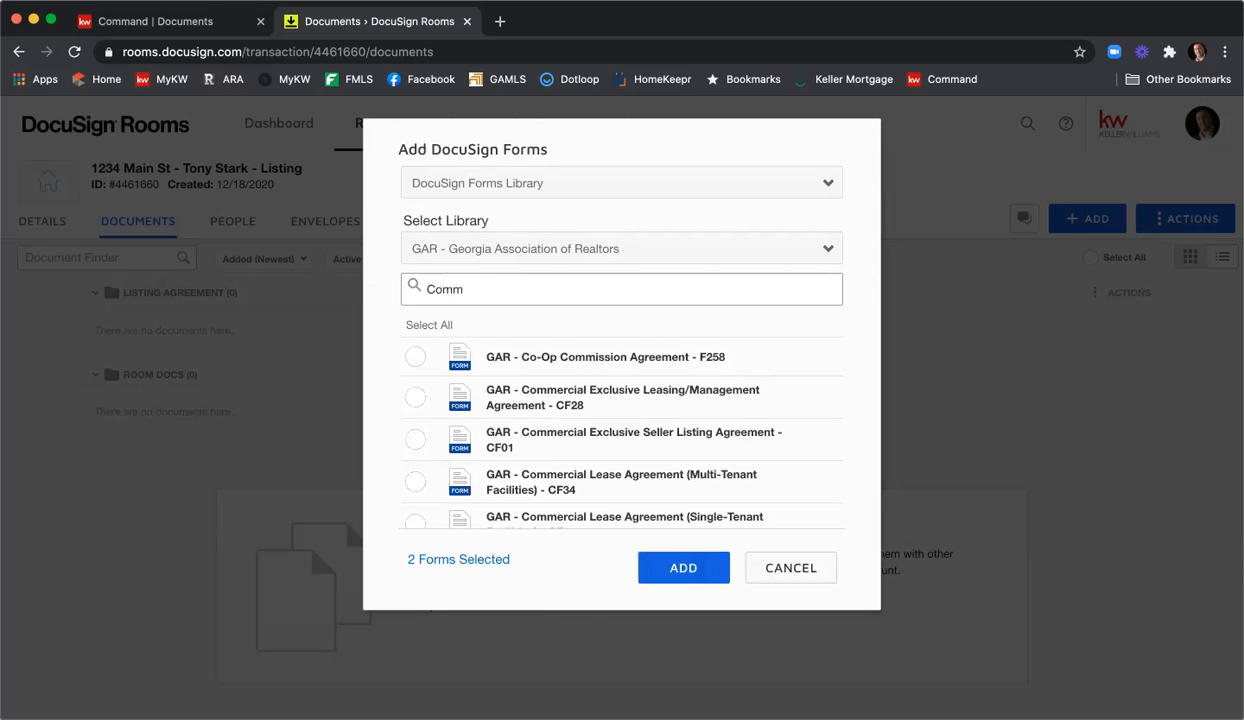
{"action": "type", "text": "unity"}
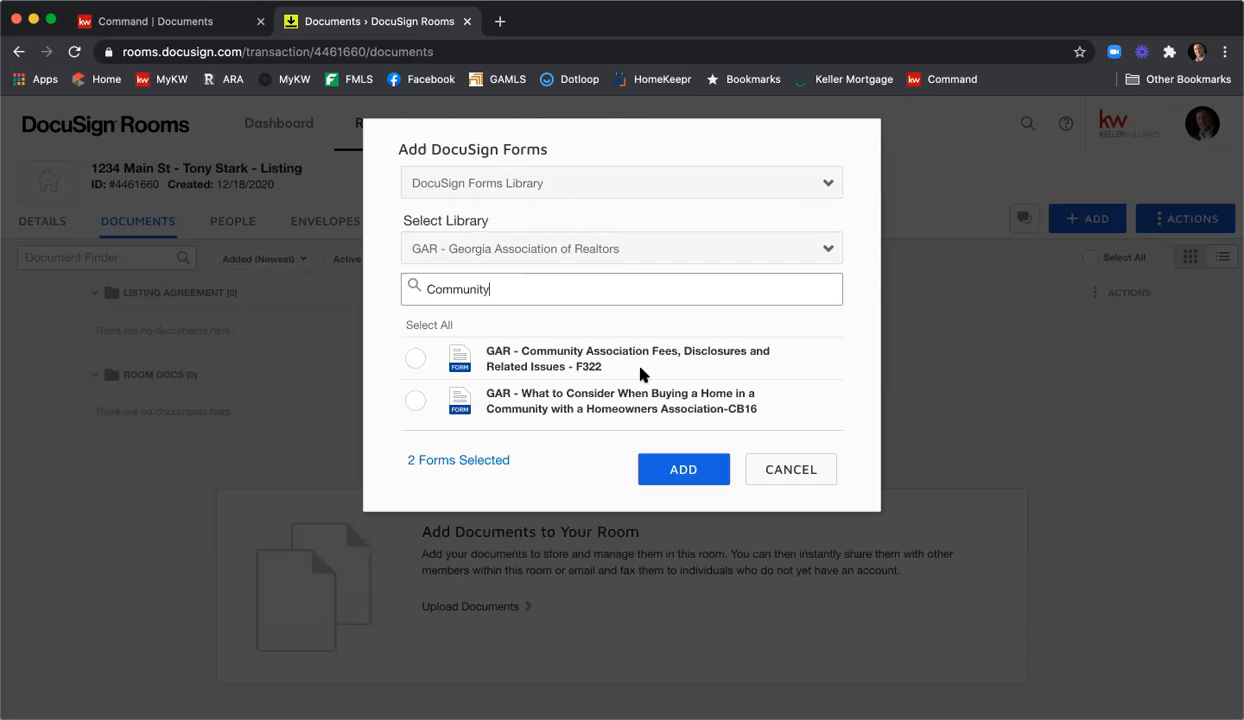
{"action": "left_click", "coordinate": [415, 359]}
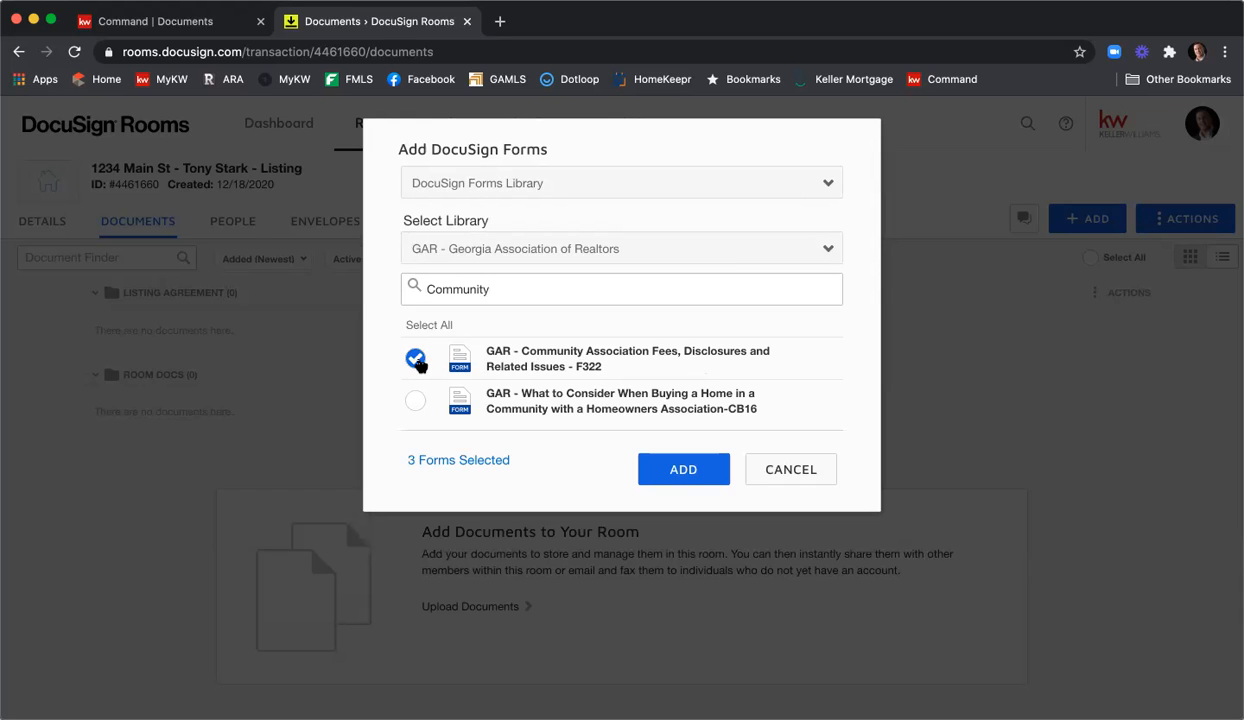
{"action": "double_click", "coordinate": [457, 290]}
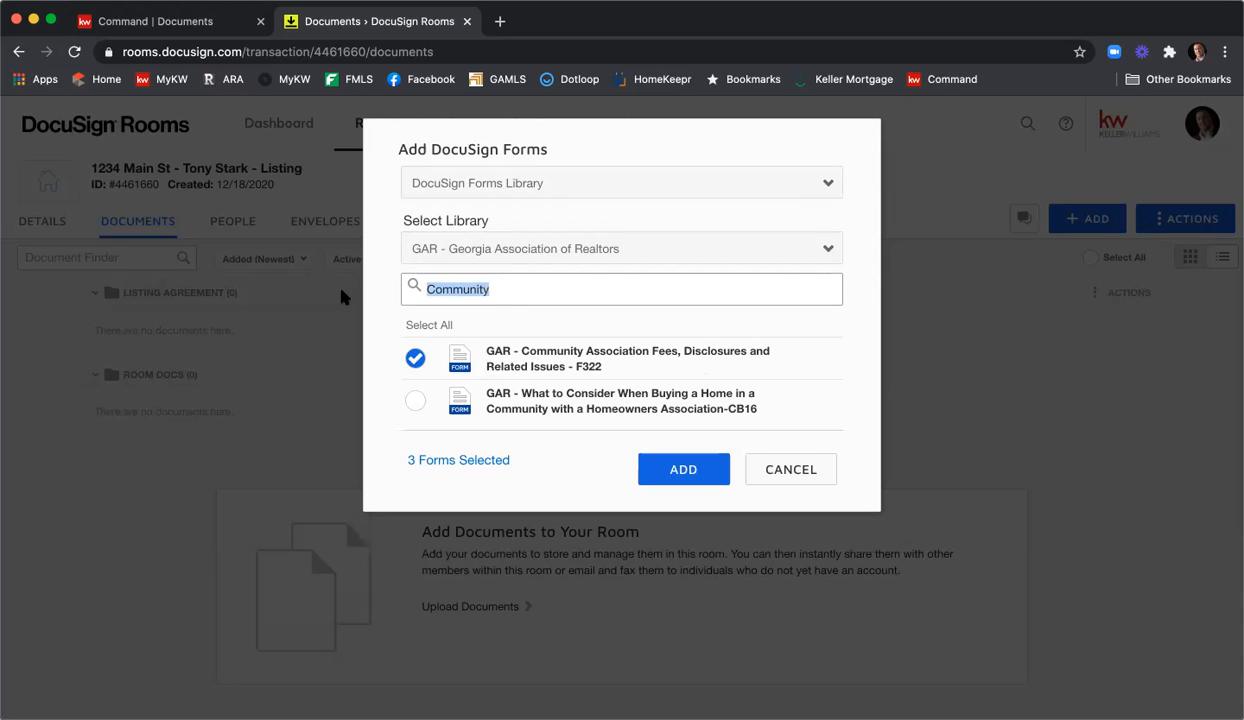
{"action": "type", "text": "f201"}
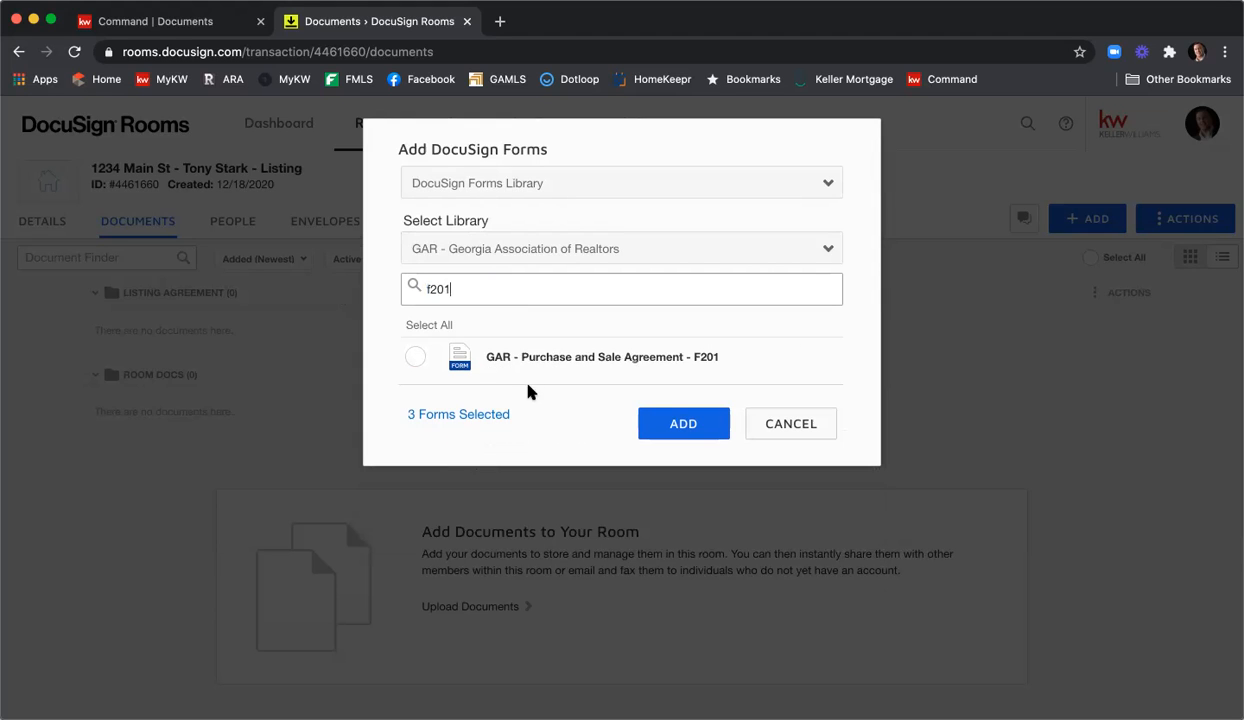
{"action": "left_click", "coordinate": [414, 358]}
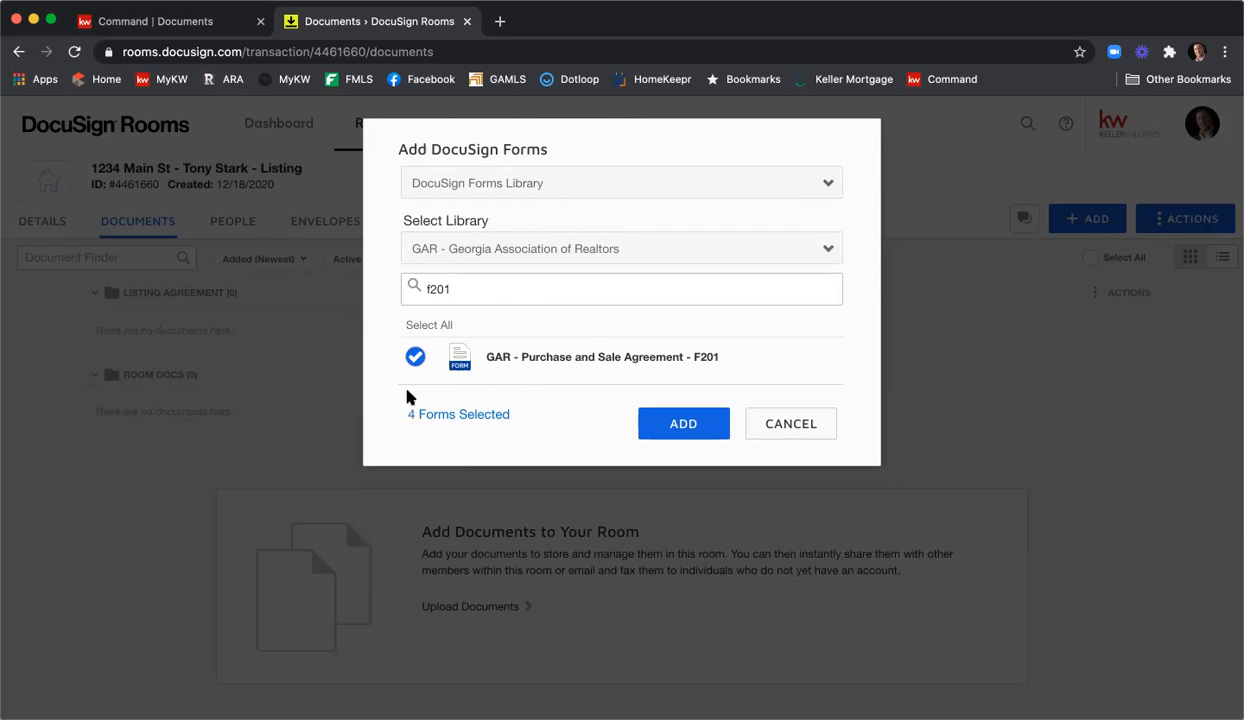
{"action": "left_click_drag", "start_coordinate": [410, 424], "coordinate": [563, 426]}
{"action": "left_click", "coordinate": [704, 429]}
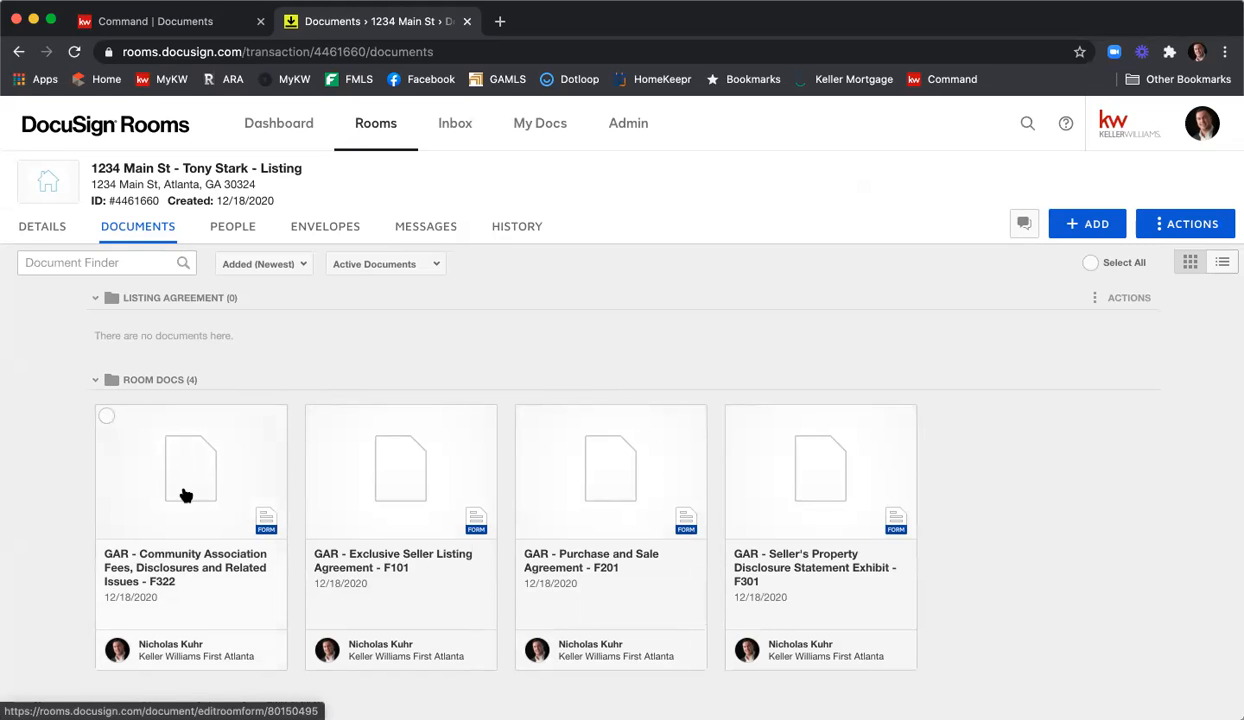
Move the F322 and F101 documents into the Listing Agreement folder.
{"action": "left_click", "coordinate": [106, 418]}
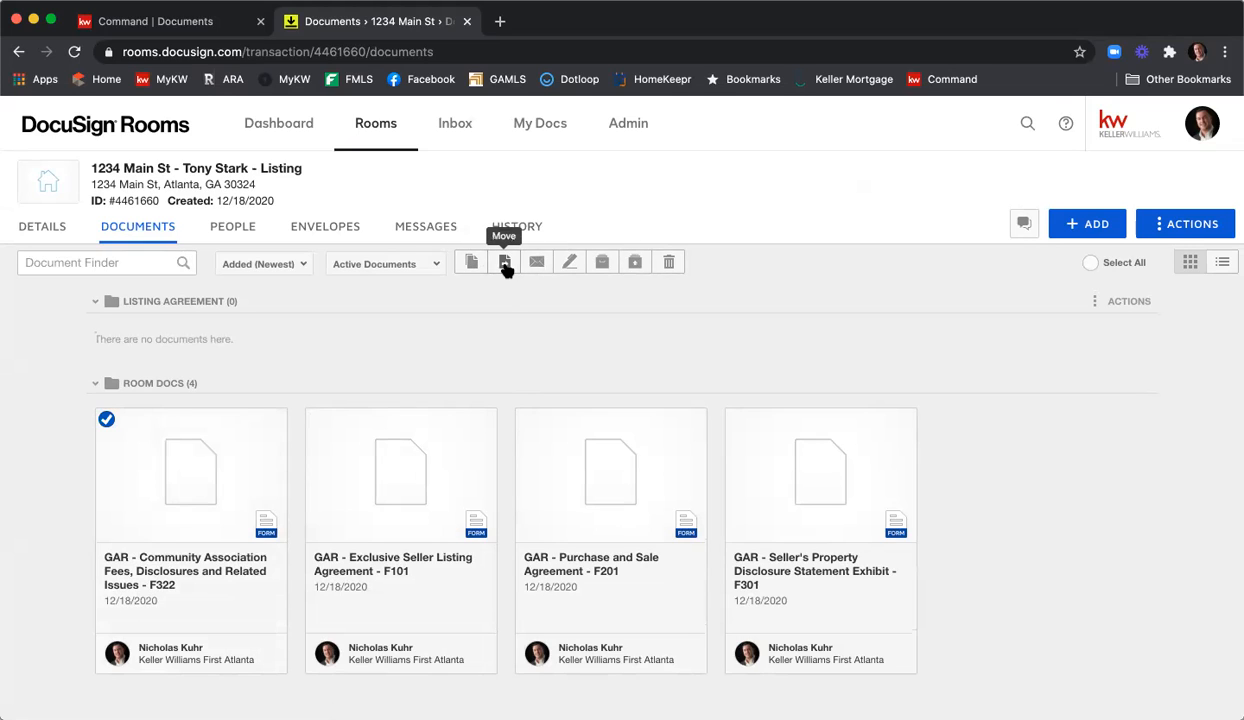
{"action": "left_click", "coordinate": [316, 419]}
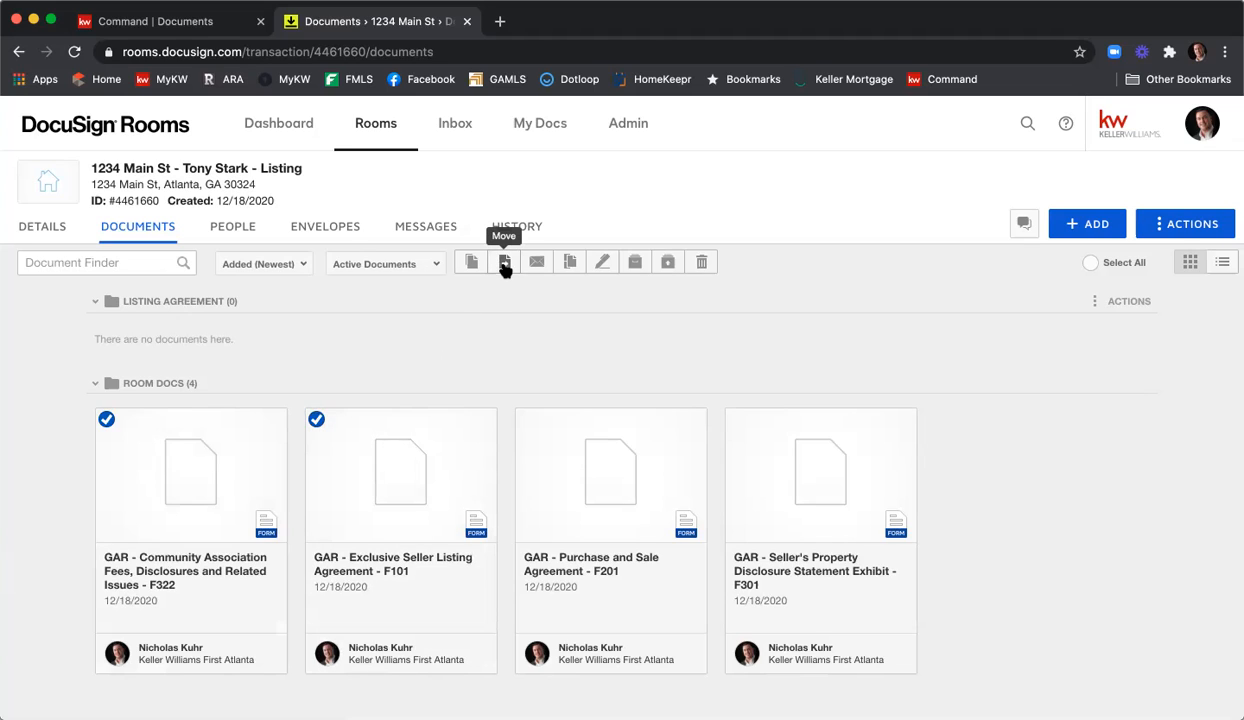
{"action": "left_click", "coordinate": [504, 262]}
{"action": "left_click", "coordinate": [508, 285]}
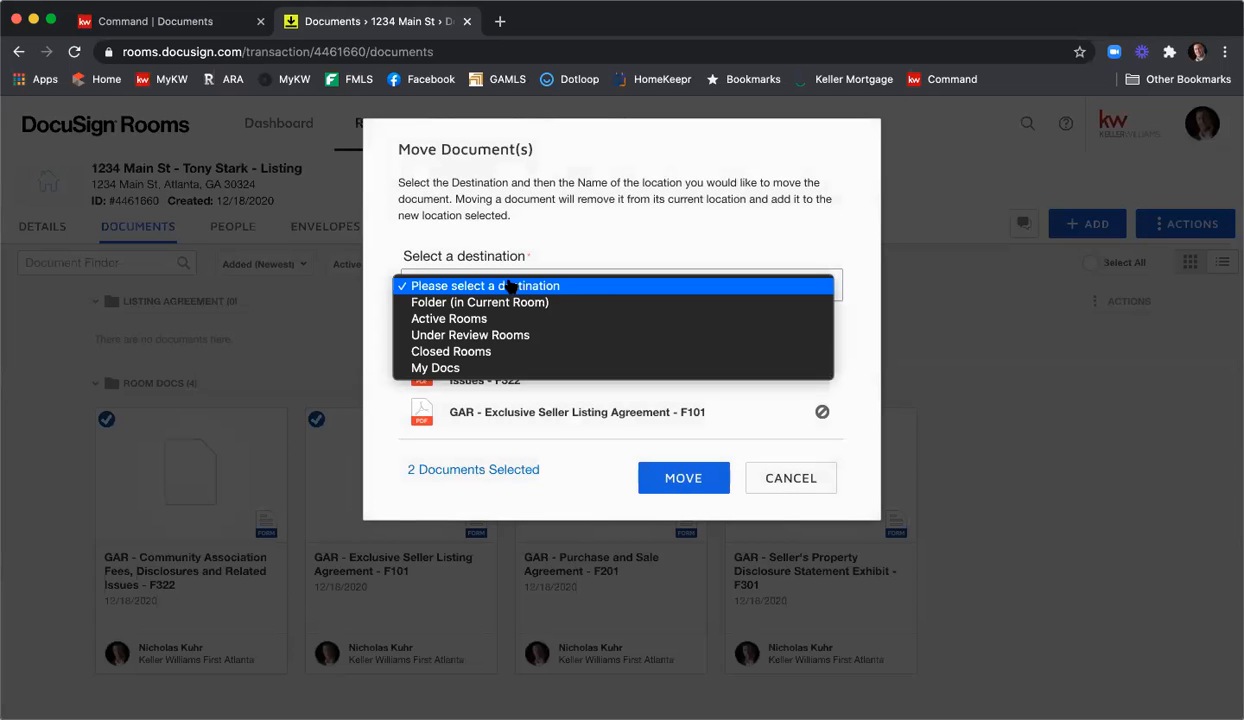
{"action": "left_click", "coordinate": [510, 303]}
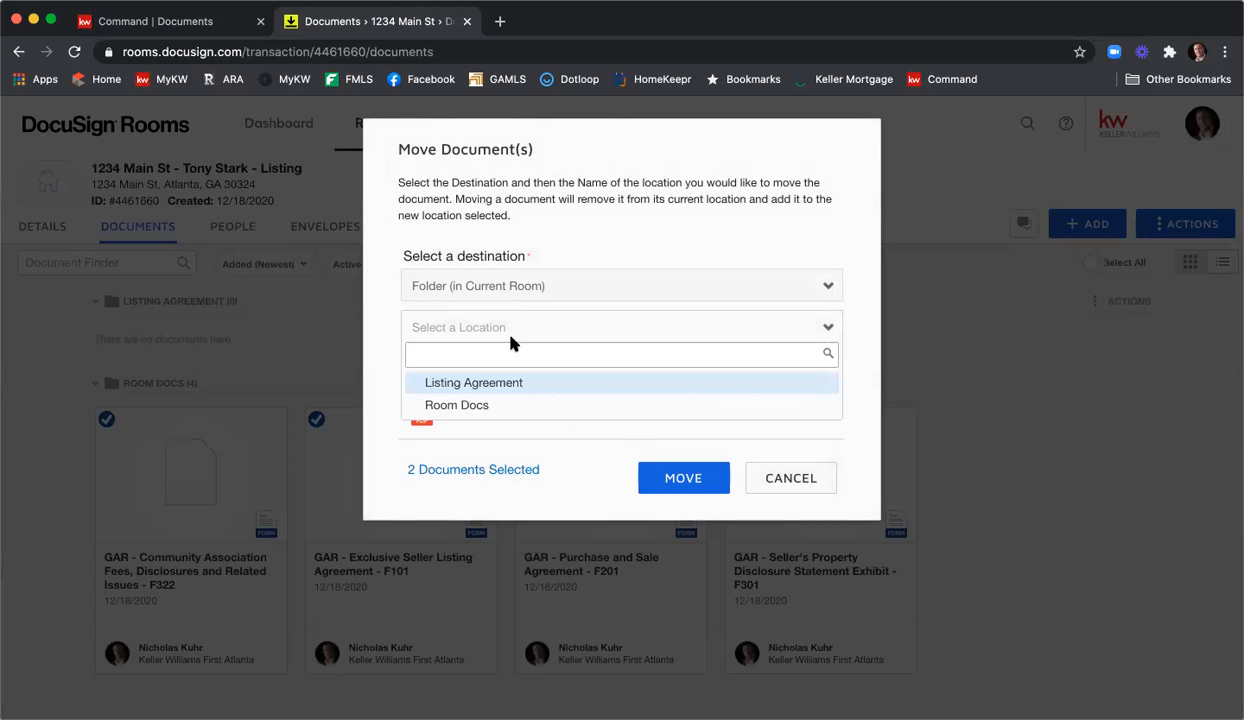
{"action": "left_click", "coordinate": [513, 383]}
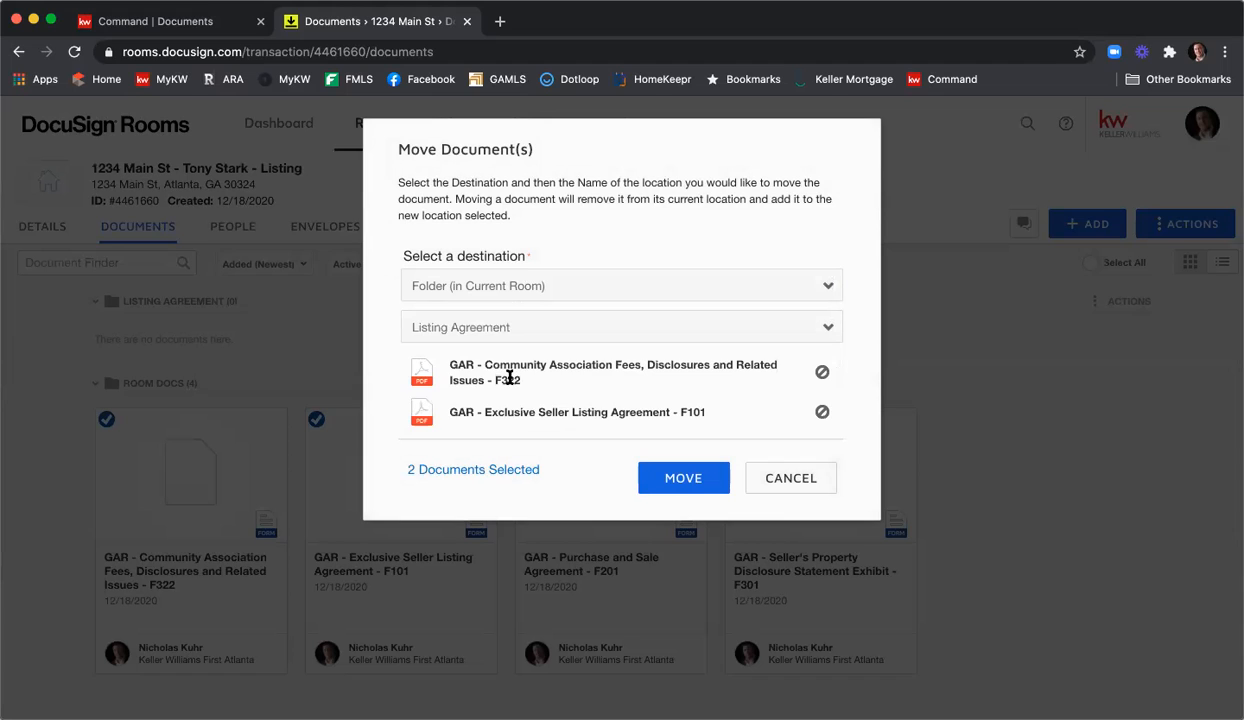
{"action": "left_click", "coordinate": [705, 484]}
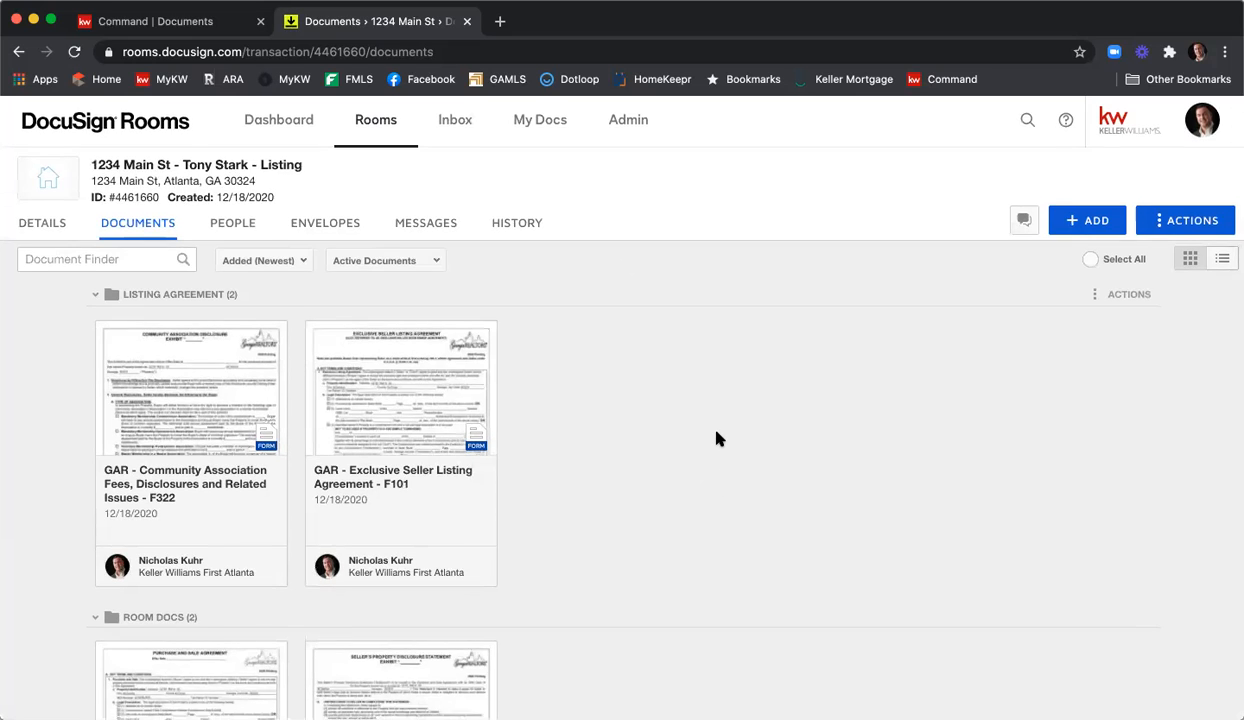
Drag the F301 Seller's Property Disclosure document into the Listing Agreement folder.
{"action": "scroll", "coordinate": [716, 438], "scroll_direction": "down", "scroll_amount": 5}
{"action": "scroll", "coordinate": [718, 438], "scroll_direction": "down", "scroll_amount": 1}
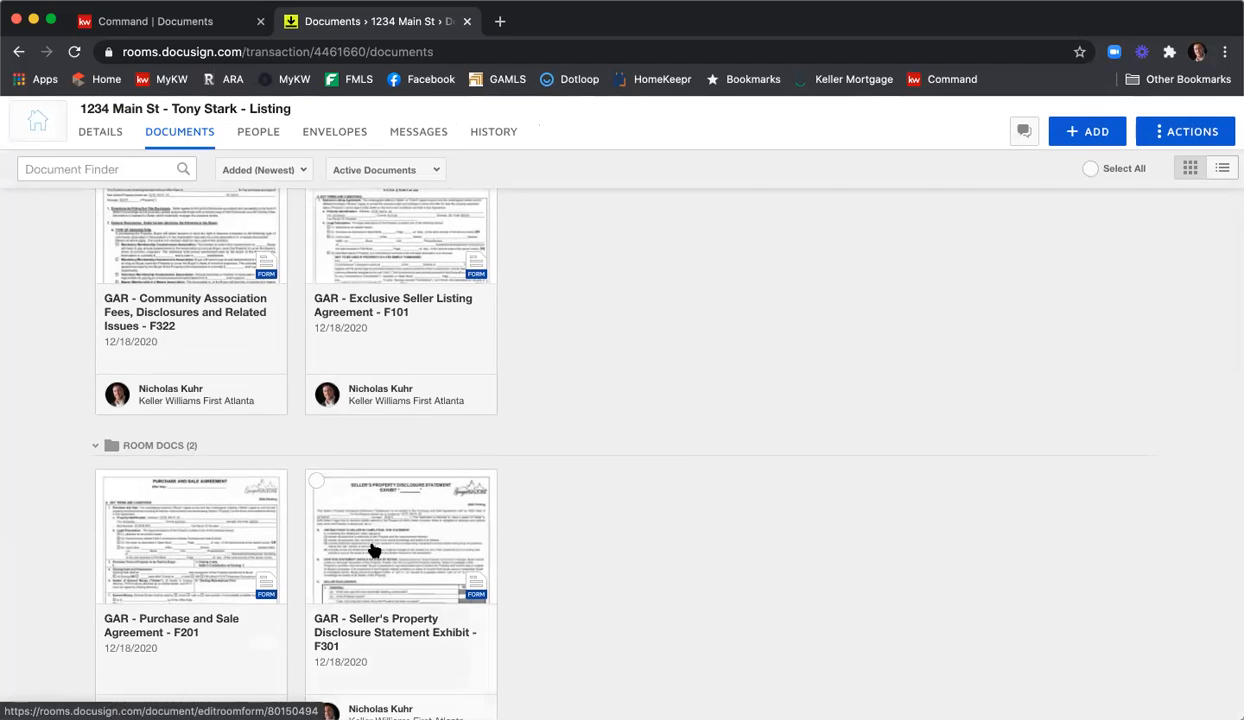
{"action": "left_click_drag", "start_coordinate": [370, 545], "coordinate": [395, 543]}
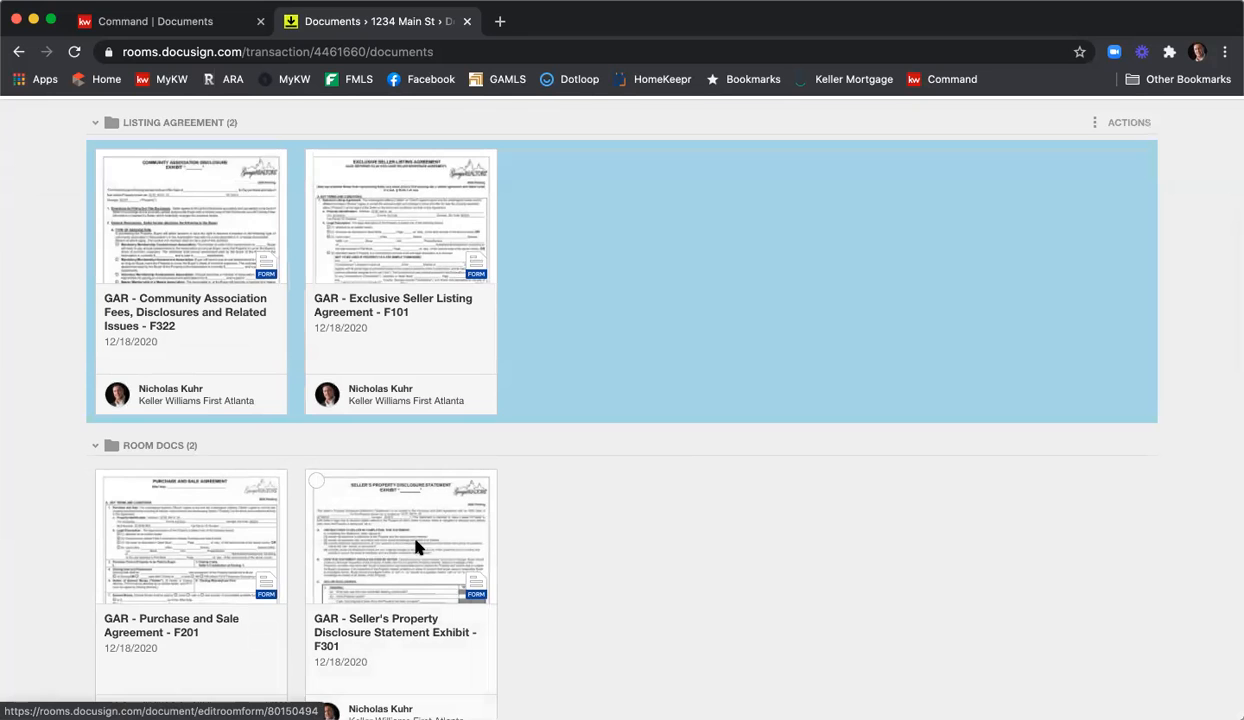
{"action": "left_click_drag", "start_coordinate": [517, 459], "coordinate": [555, 386]}
{"action": "left_click_drag", "start_coordinate": [585, 230], "coordinate": [574, 232]}
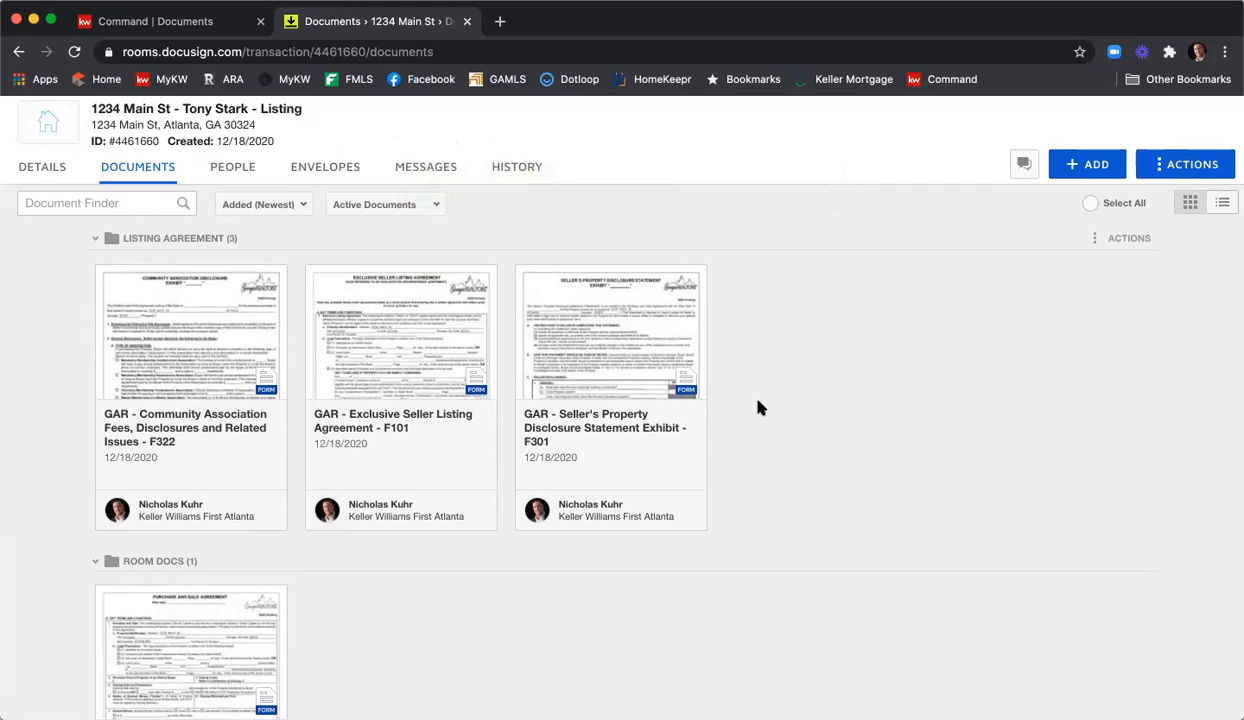
{"action": "left_click", "coordinate": [399, 352]}
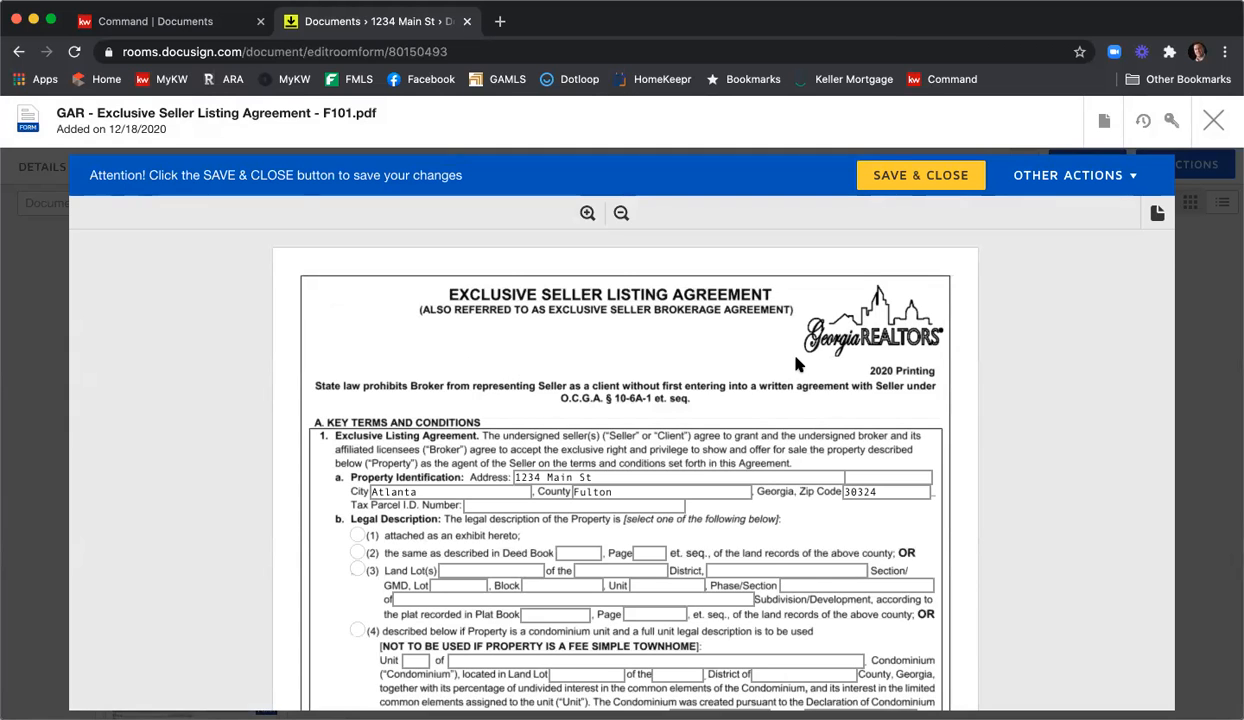
{"action": "scroll", "coordinate": [797, 364], "scroll_direction": "down", "scroll_amount": 1}
{"action": "scroll", "coordinate": [797, 364], "scroll_direction": "down", "scroll_amount": 1}
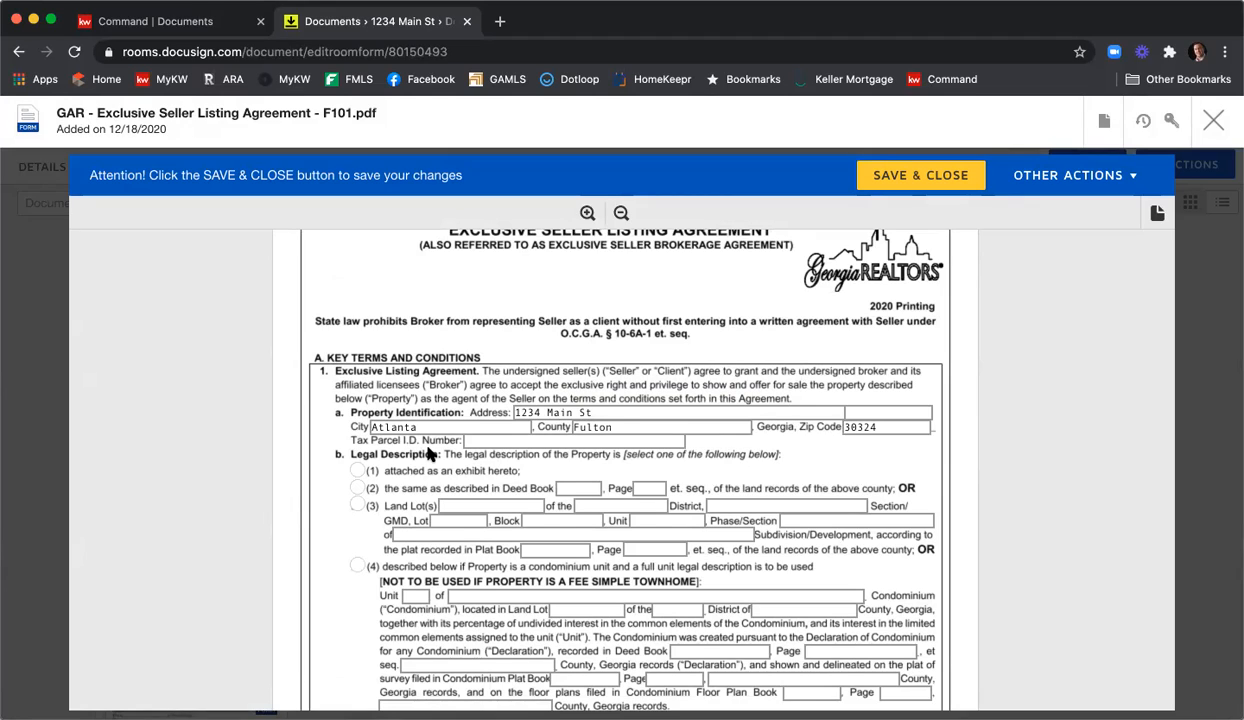
{"action": "left_click", "coordinate": [491, 440]}
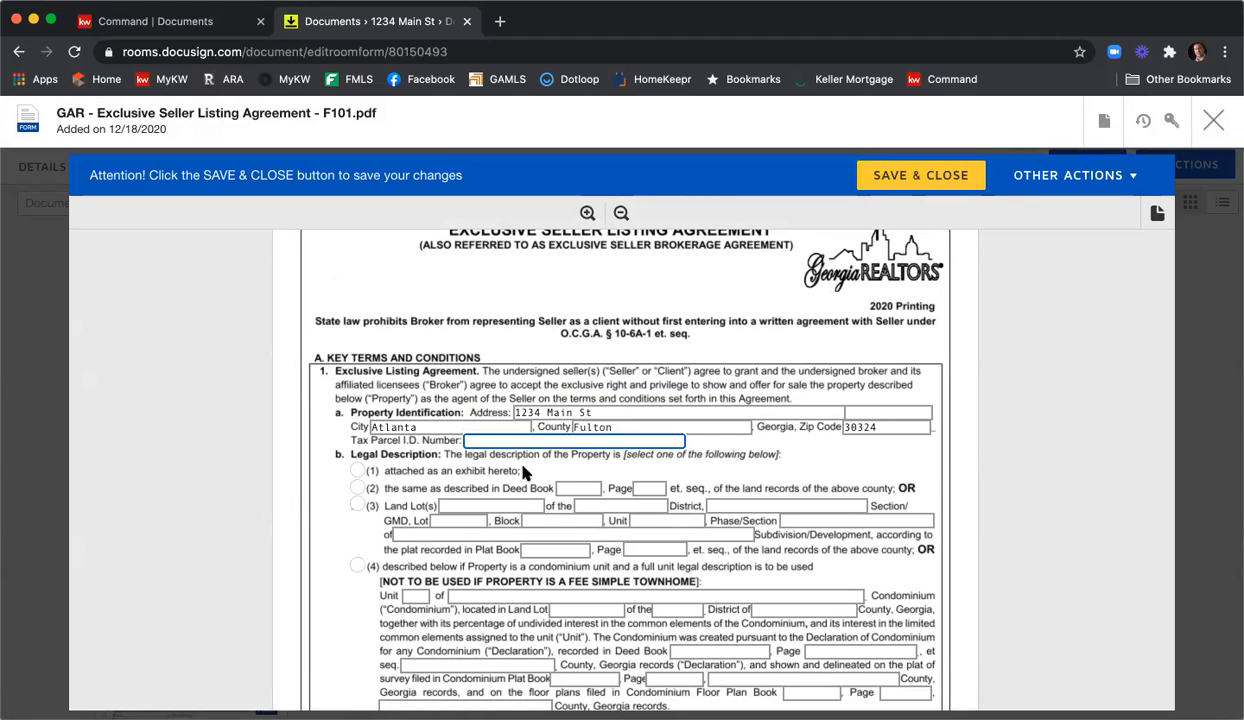
{"action": "type", "text": "123456789987"}
{"action": "scroll", "coordinate": [281, 405], "scroll_direction": "down", "scroll_amount": 1}
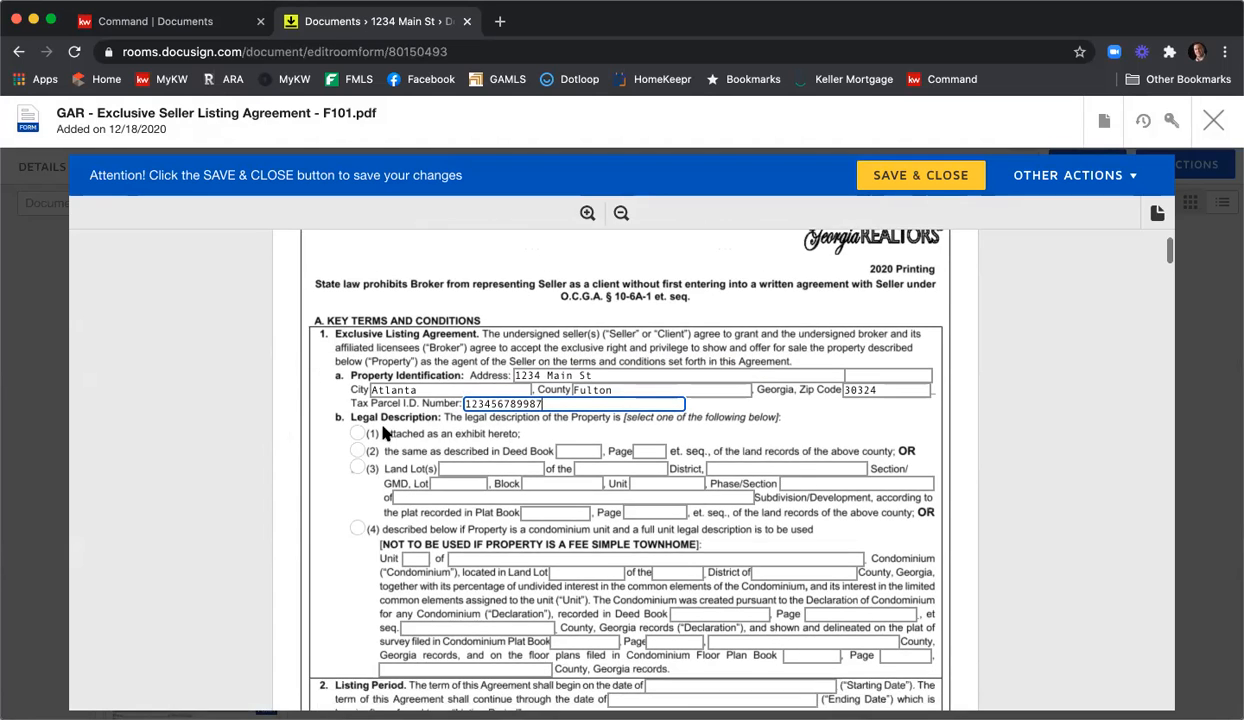
{"action": "left_click", "coordinate": [358, 434]}
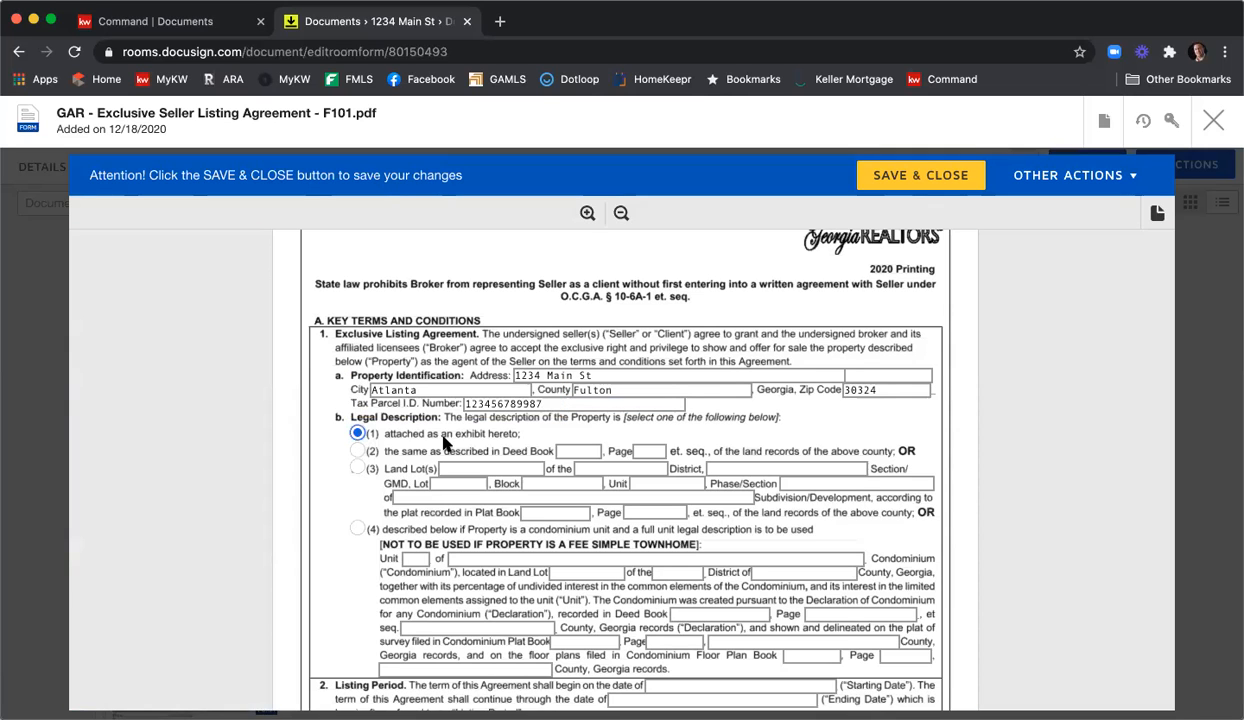
{"action": "scroll", "coordinate": [400, 430], "scroll_direction": "down", "scroll_amount": 3}
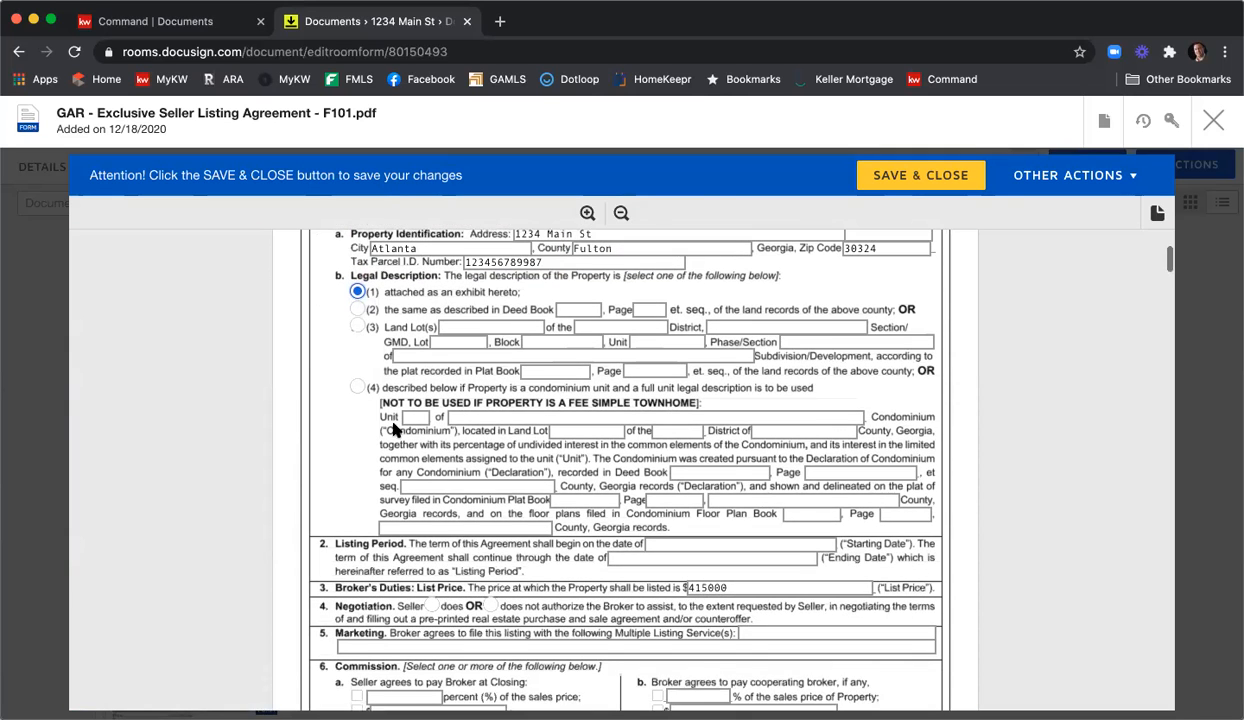
{"action": "scroll", "coordinate": [305, 405], "scroll_direction": "down", "scroll_amount": 3}
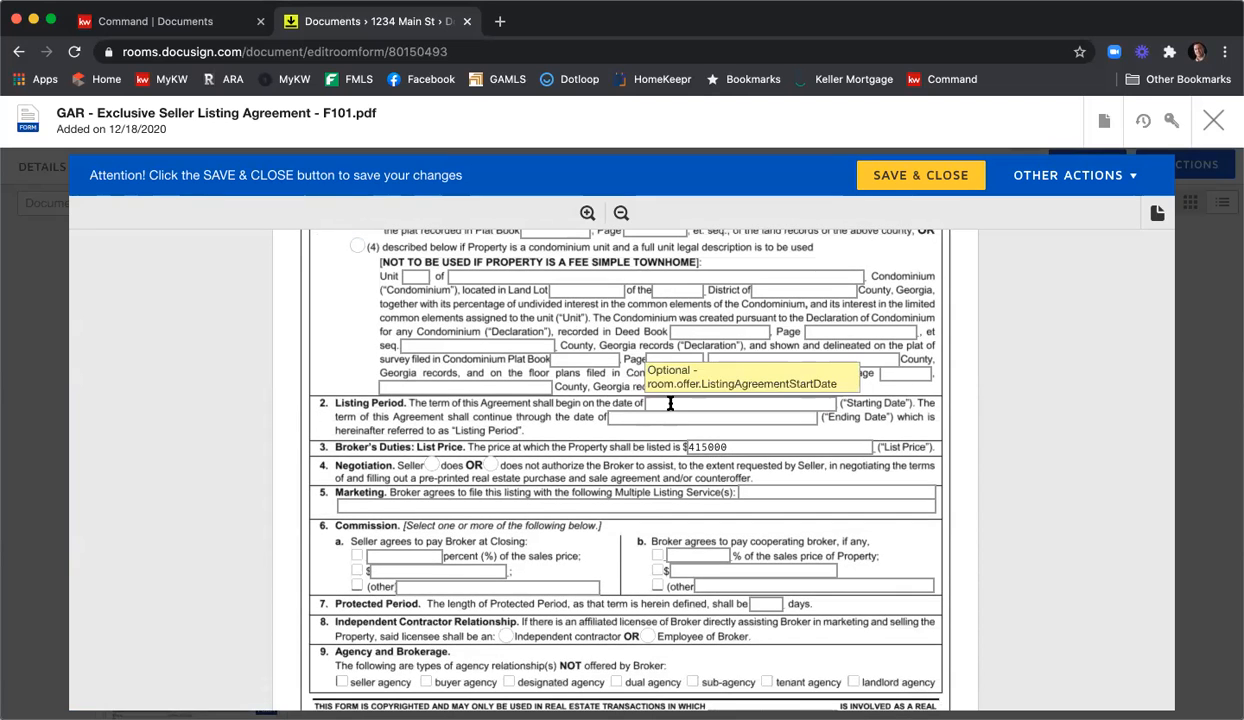
Enter ending date 1/22/2020, set Negotiation to 'does', and list FMLS, GAMLS, & KWLS for marketing.
{"action": "left_click", "coordinate": [669, 404]}
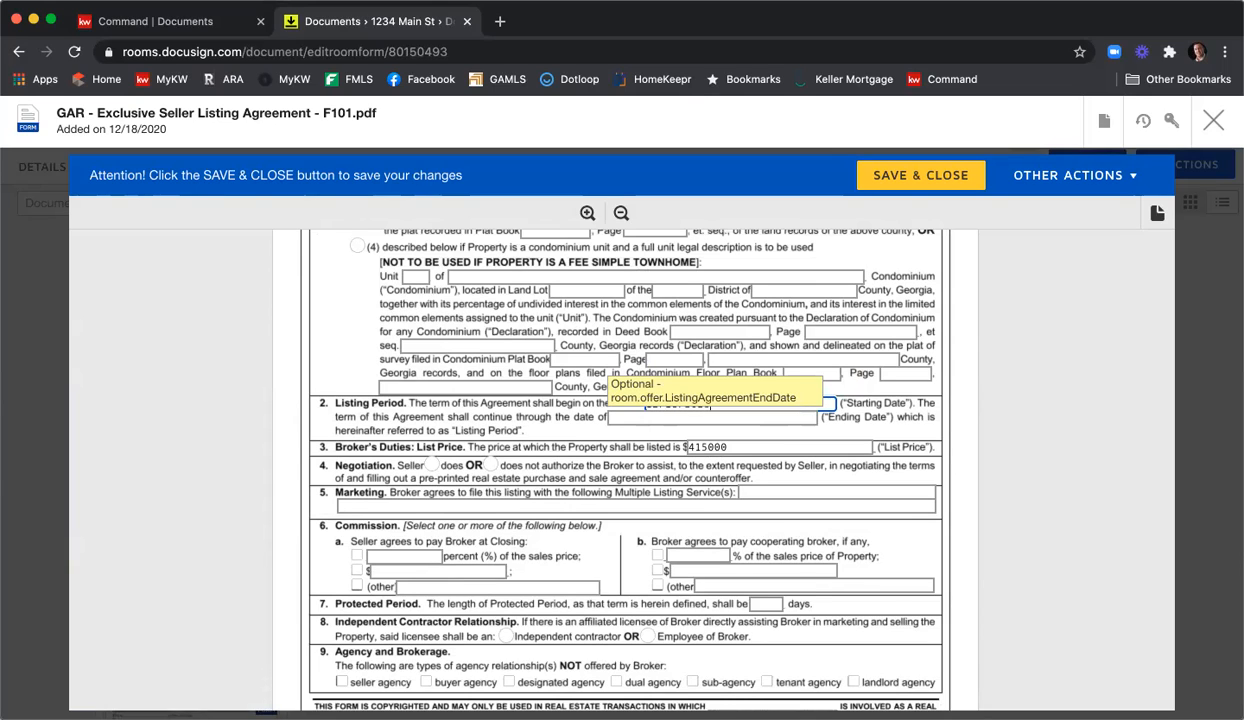
{"action": "left_click", "coordinate": [621, 417]}
{"action": "type", "text": "1/22/2020"}
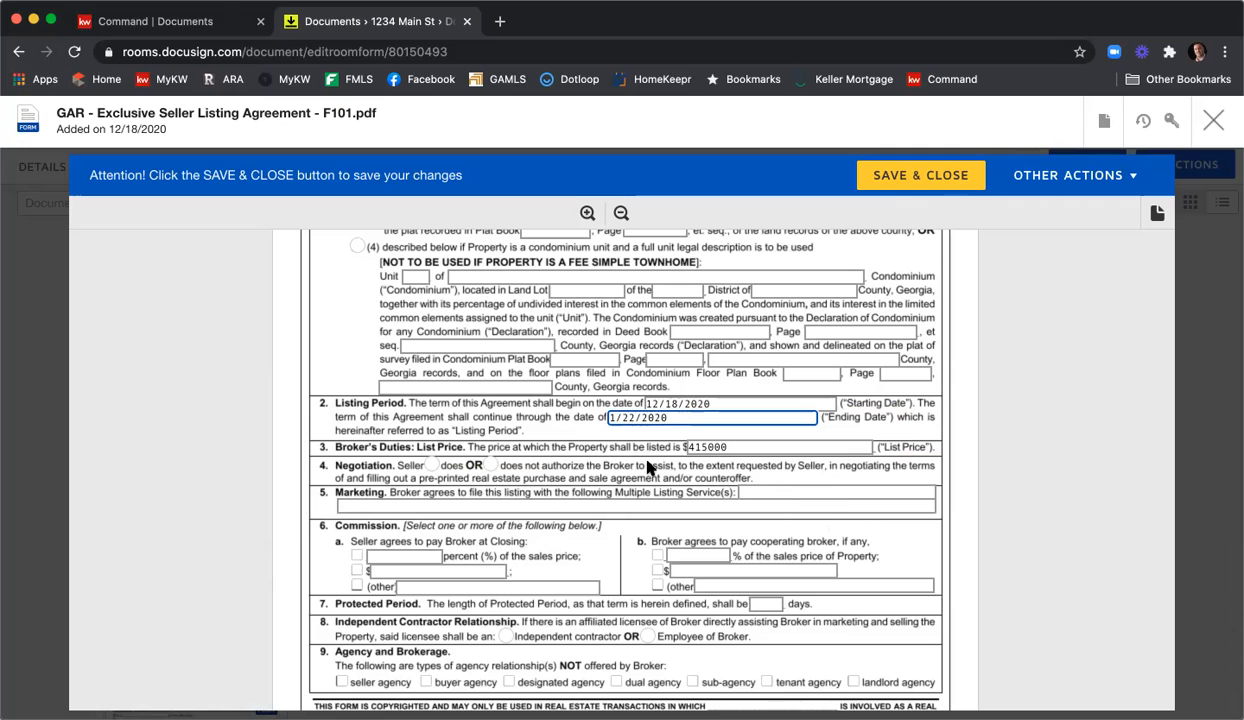
{"action": "left_click", "coordinate": [436, 465]}
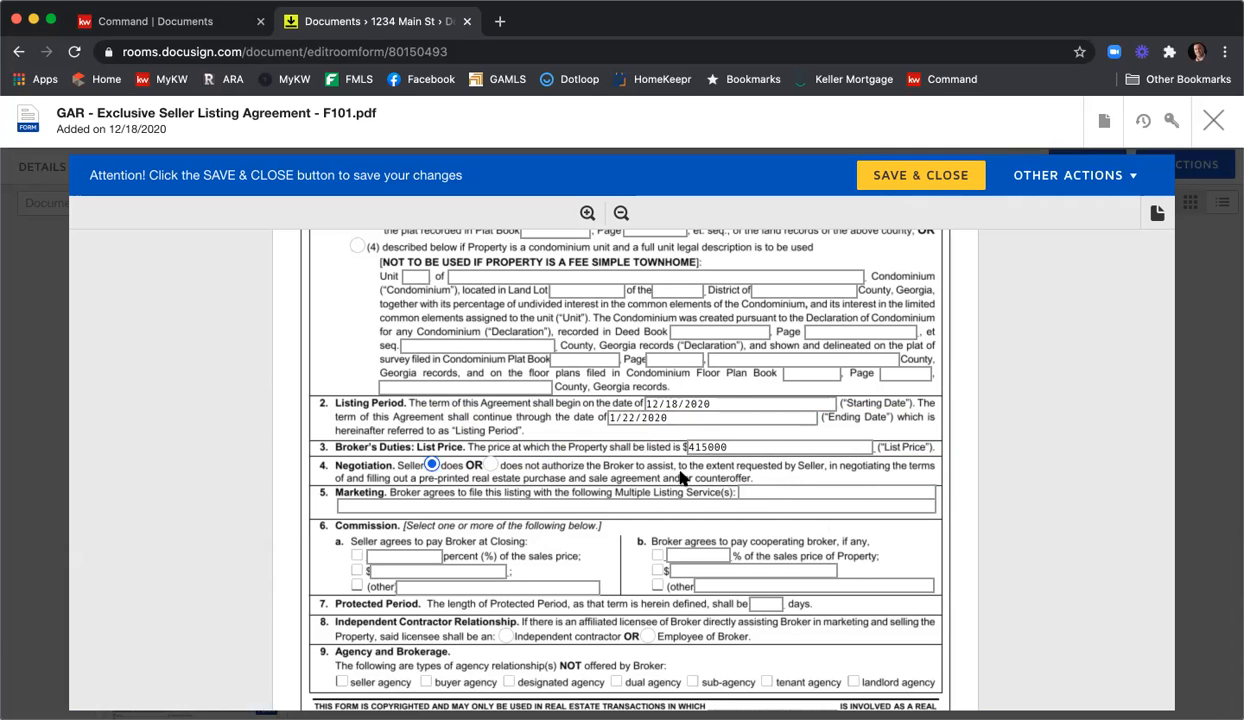
{"action": "left_click", "coordinate": [793, 492]}
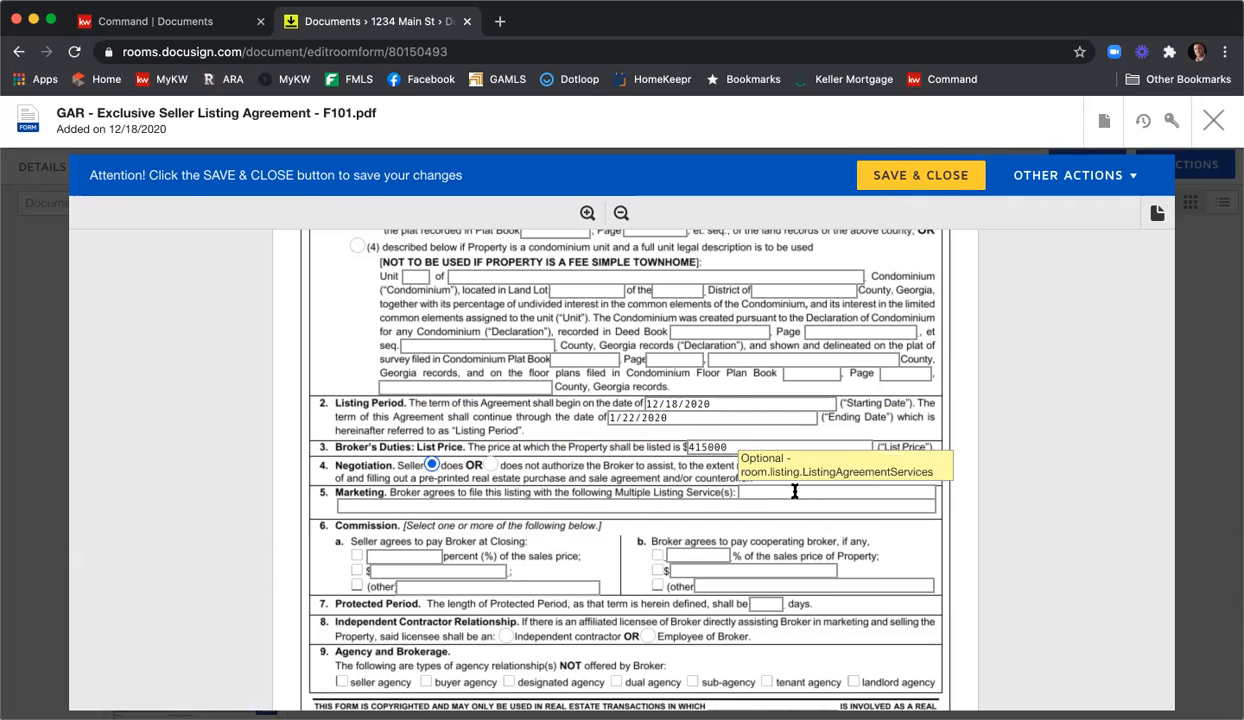
{"action": "type", "text": "FMLS"}
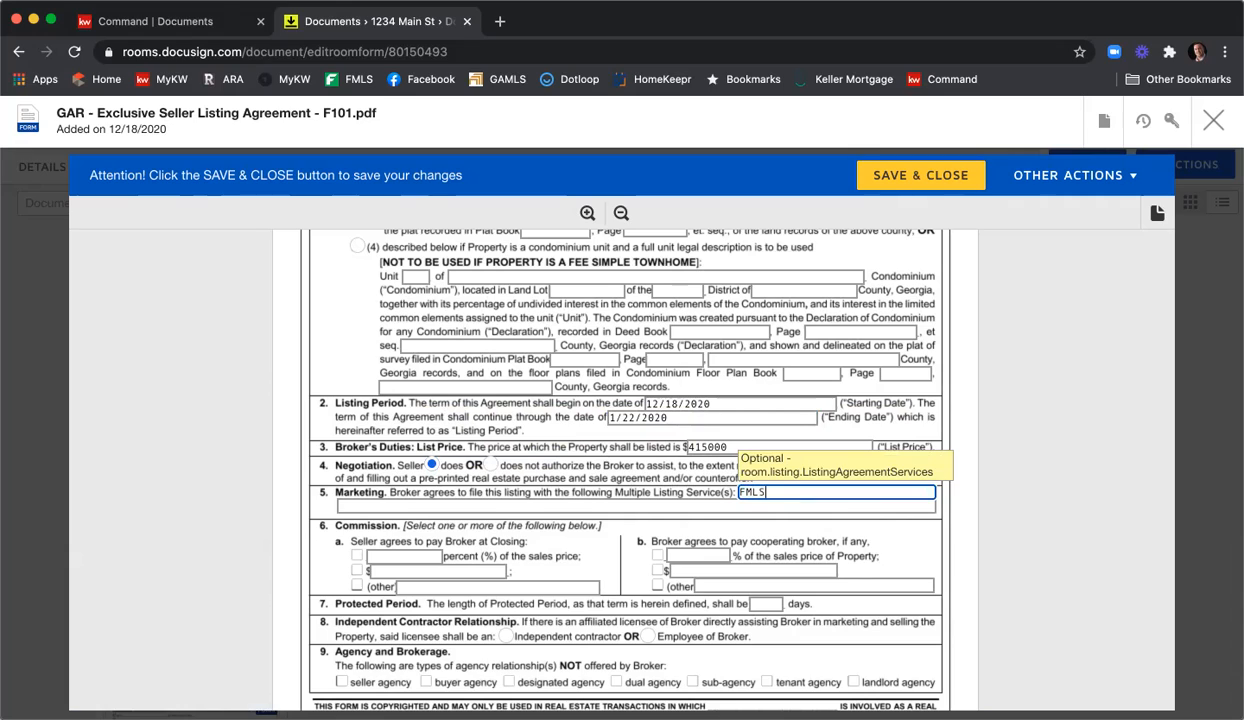
{"action": "type", "text": ", GAMLS, & KWLS"}
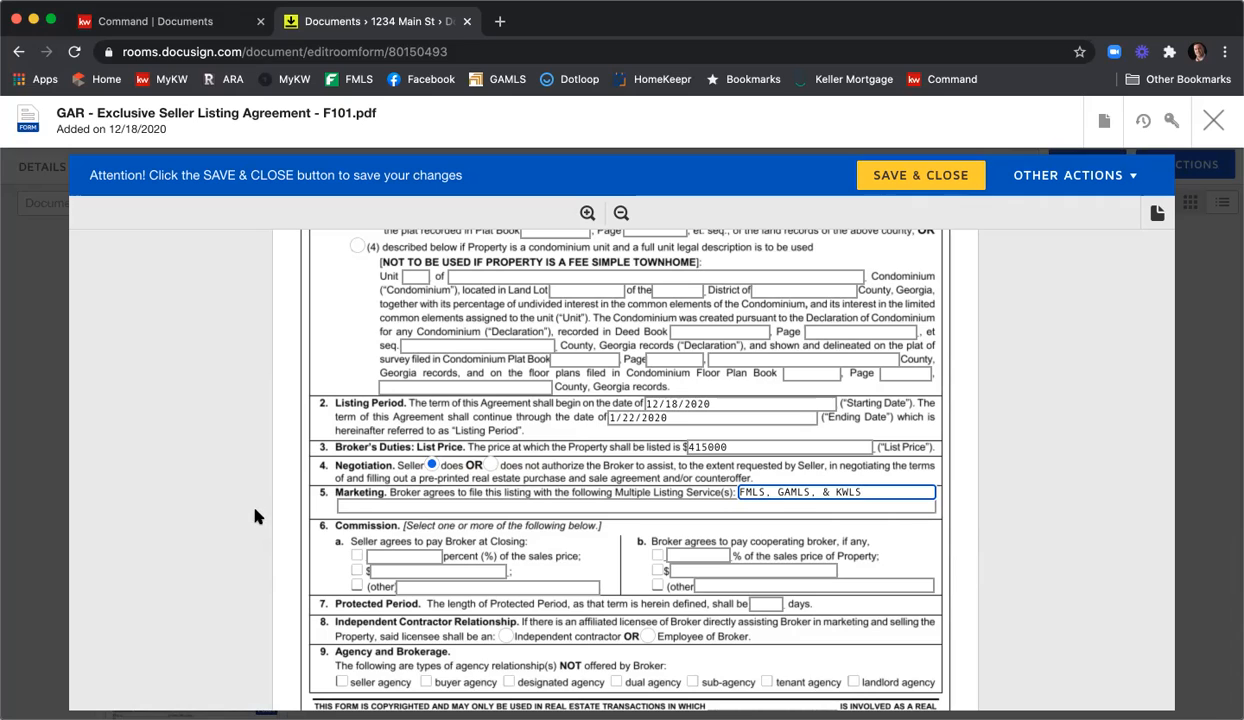
Set the broker's commission to 6% and the cooperating broker's share to 3%.
{"action": "left_click", "coordinate": [357, 555]}
{"action": "left_click", "coordinate": [434, 557]}
{"action": "type", "text": "6"}
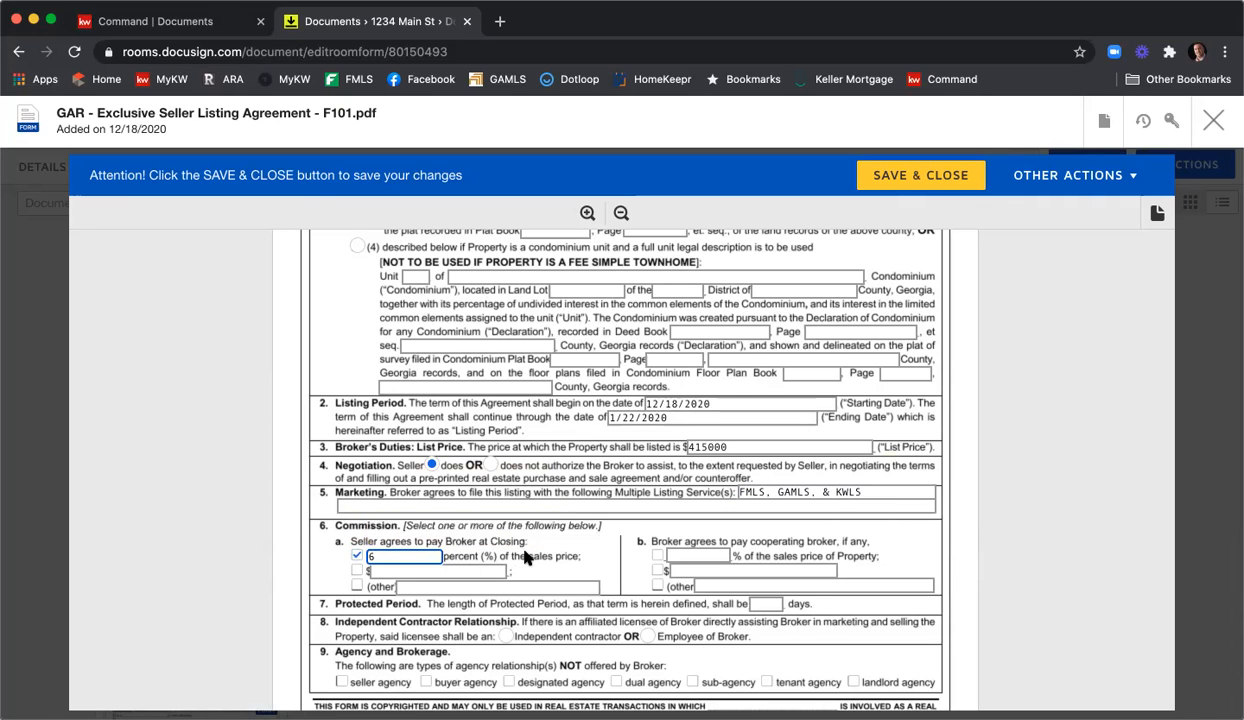
{"action": "left_click", "coordinate": [657, 555]}
{"action": "left_click", "coordinate": [695, 556]}
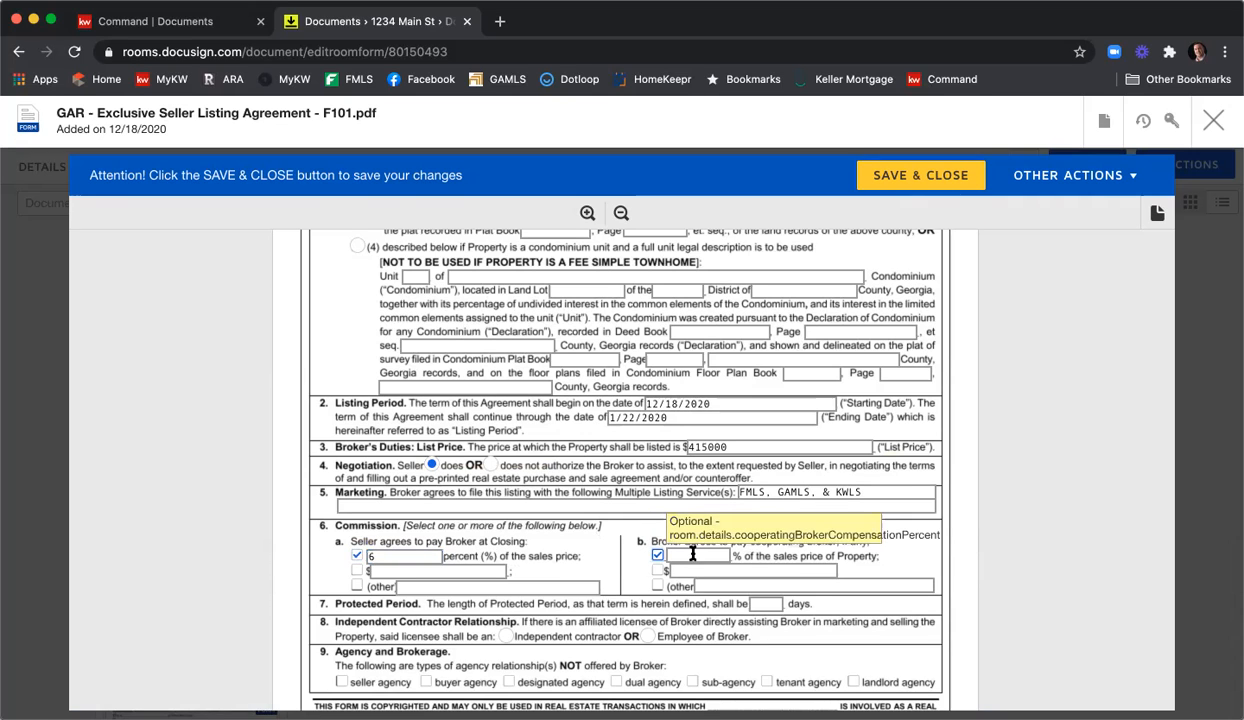
{"action": "type", "text": "3"}
Set a 90-day Protected Period, independent-contractor licensee, and no dual agency or sub-agency.
{"action": "scroll", "coordinate": [908, 468], "scroll_direction": "down", "scroll_amount": 3}
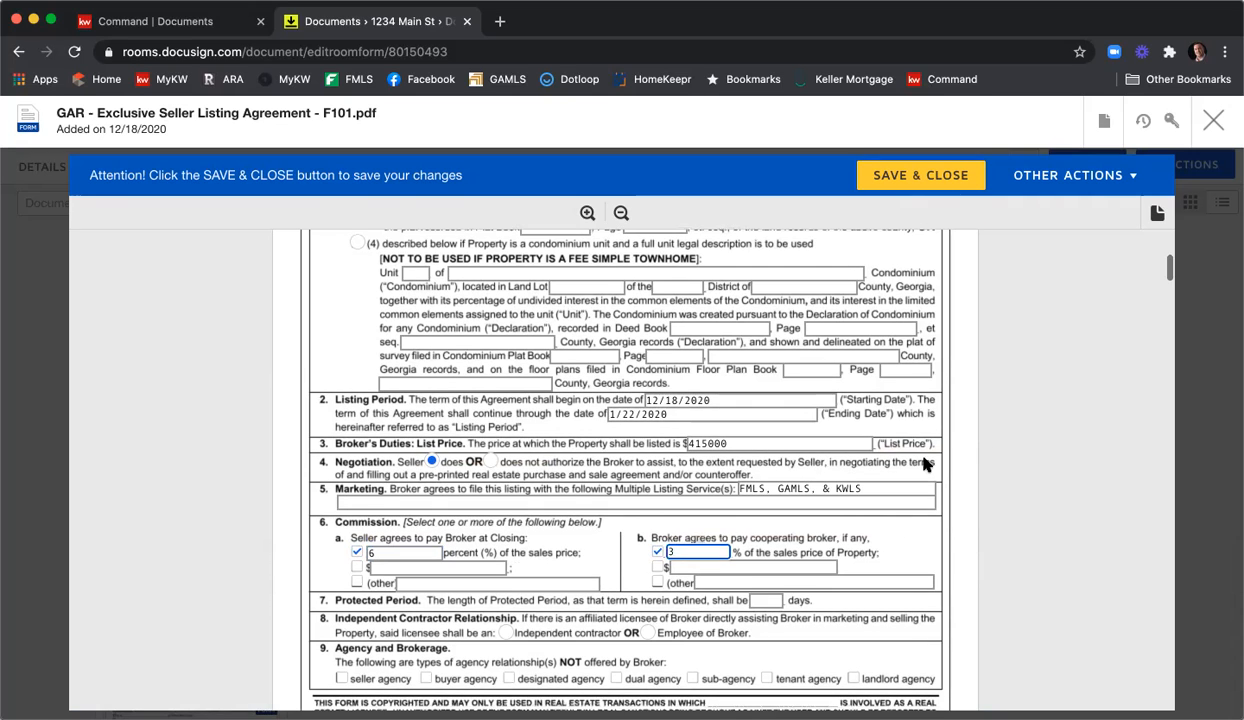
{"action": "scroll", "coordinate": [908, 468], "scroll_direction": "down", "scroll_amount": 2}
{"action": "left_click", "coordinate": [774, 483]}
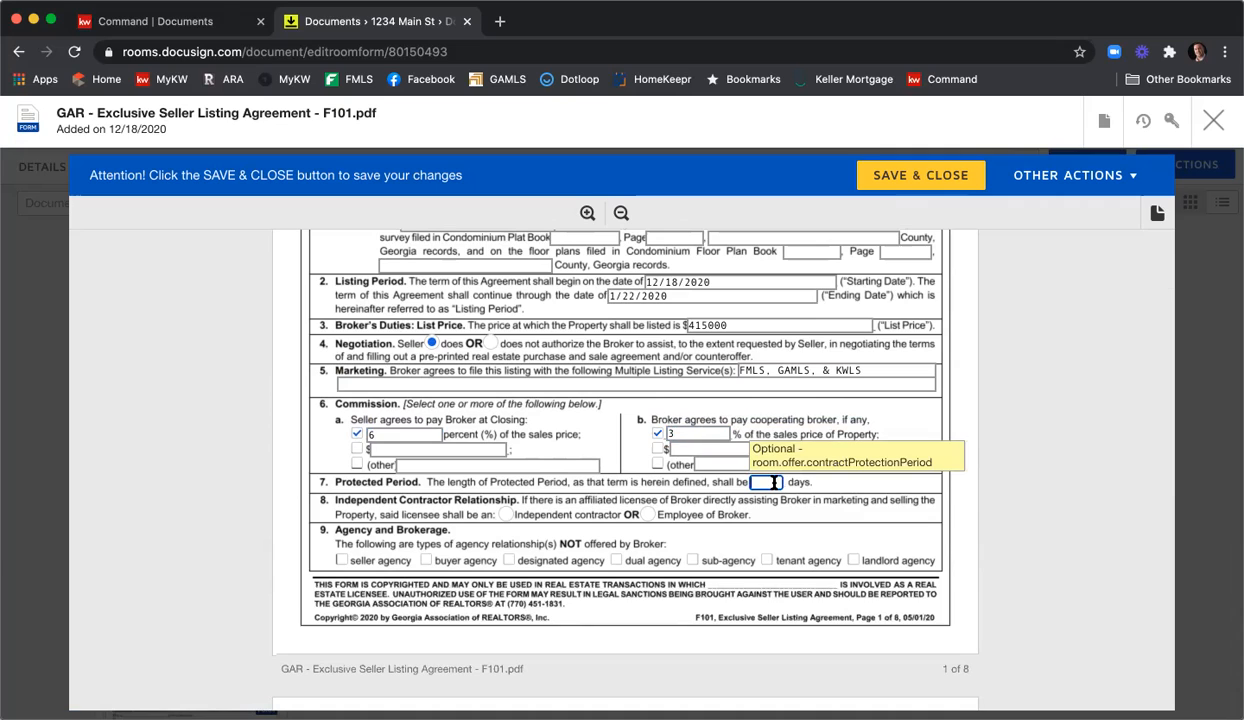
{"action": "type", "text": "90"}
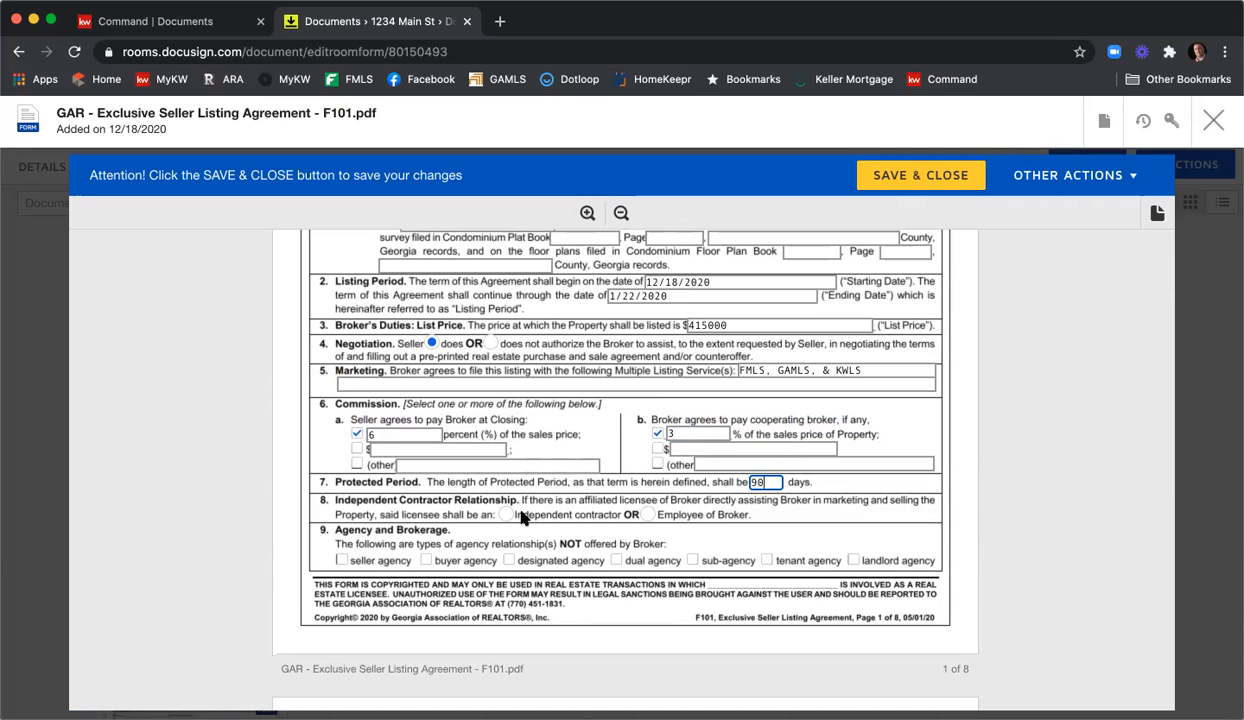
{"action": "left_click", "coordinate": [508, 515]}
{"action": "left_click", "coordinate": [617, 561]}
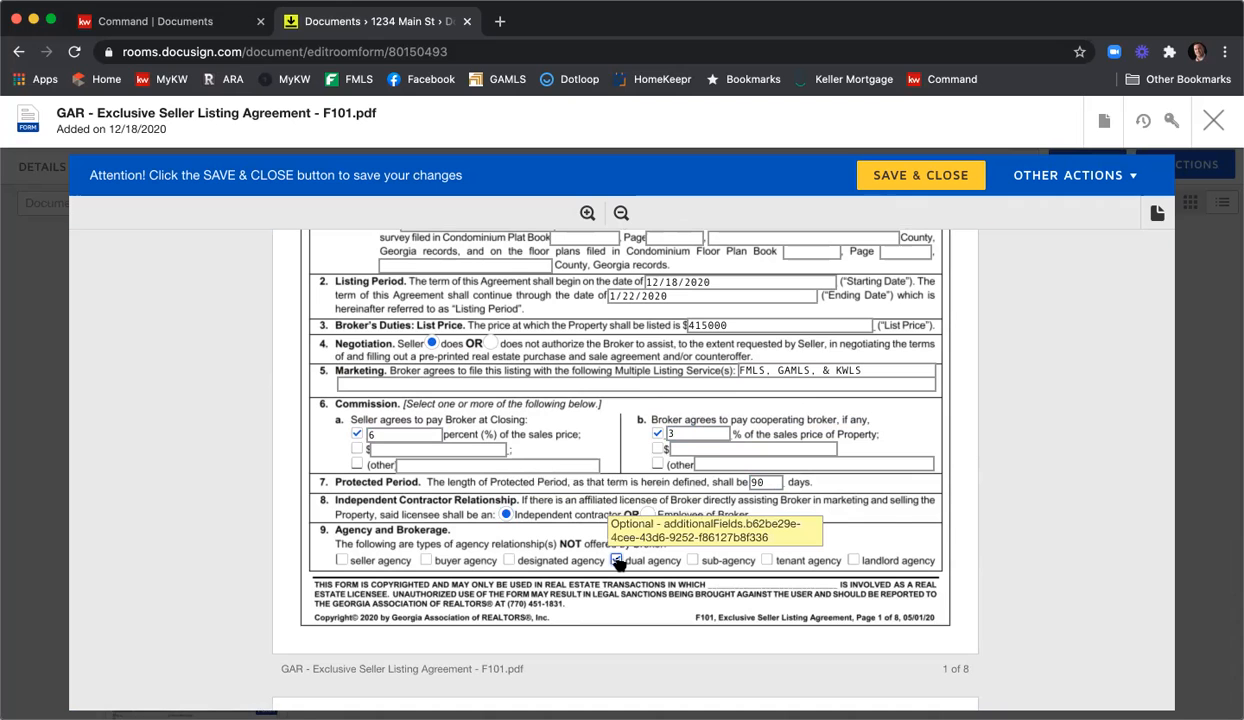
{"action": "left_click", "coordinate": [692, 561]}
Mark the GAR brochures CB01, CB07 and CB10 as received.
{"action": "scroll", "coordinate": [997, 393], "scroll_direction": "down", "scroll_amount": 10}
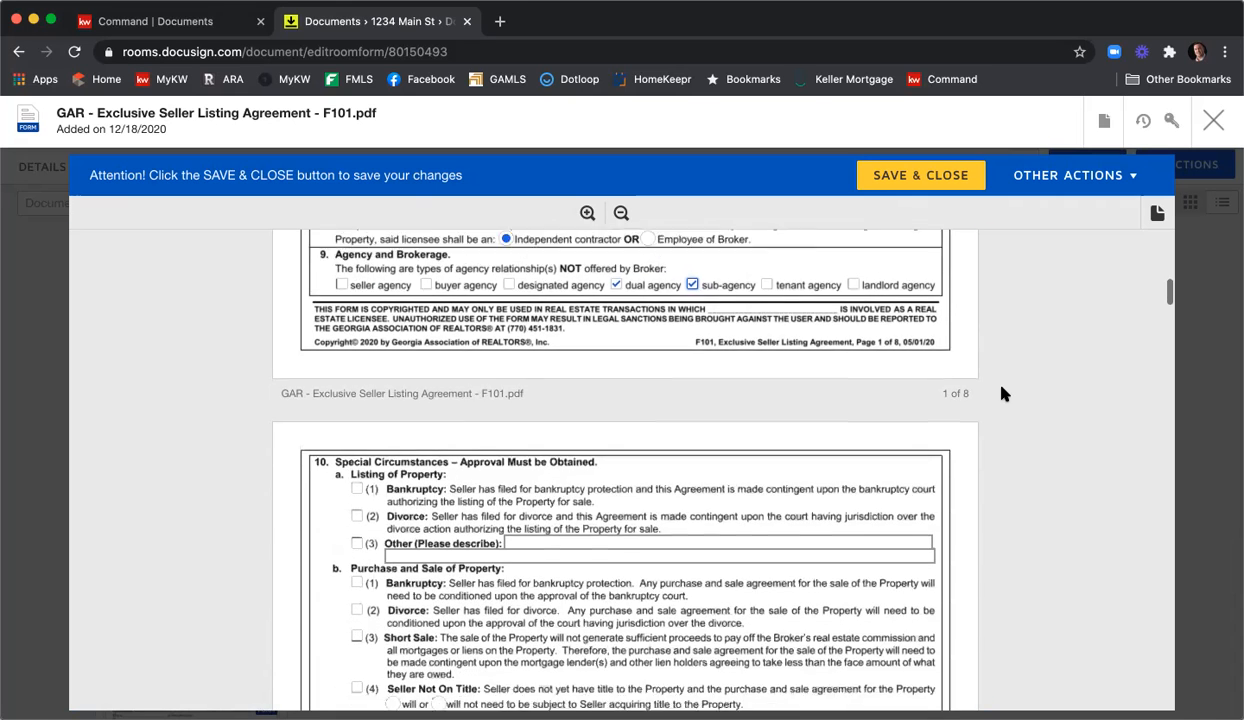
{"action": "scroll", "coordinate": [1005, 393], "scroll_direction": "down", "scroll_amount": 3}
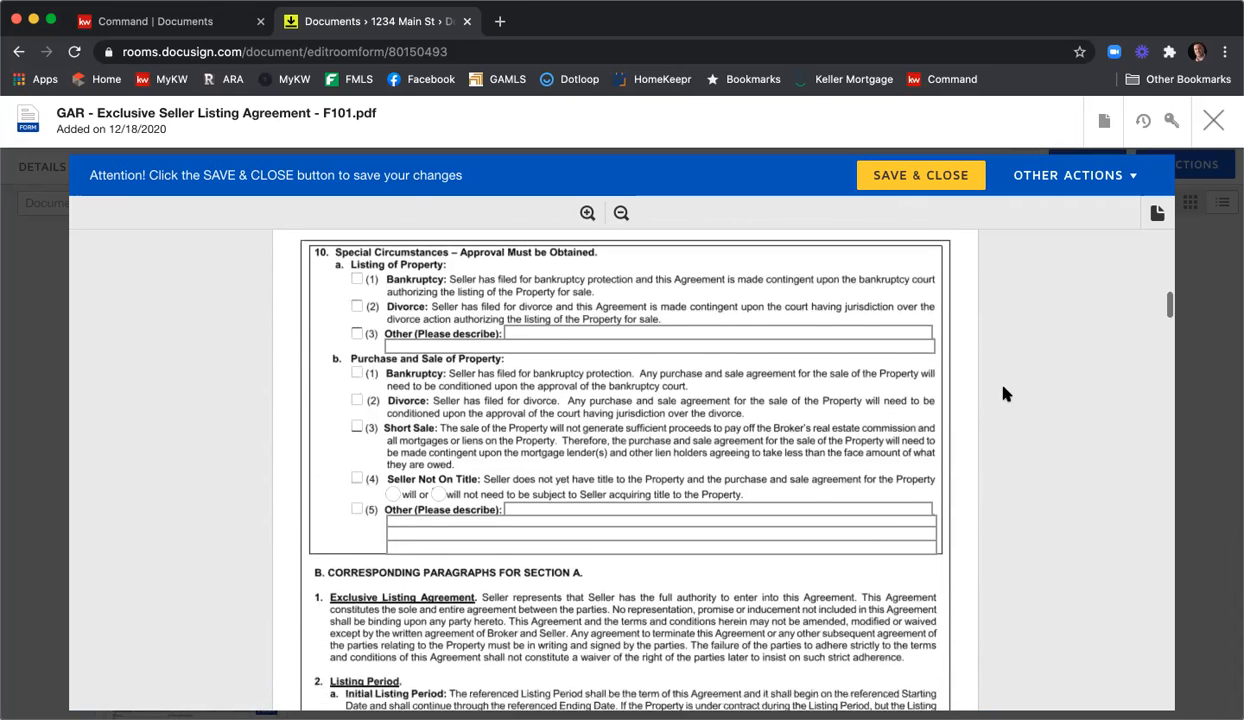
{"action": "scroll", "coordinate": [1005, 393], "scroll_direction": "down", "scroll_amount": 15}
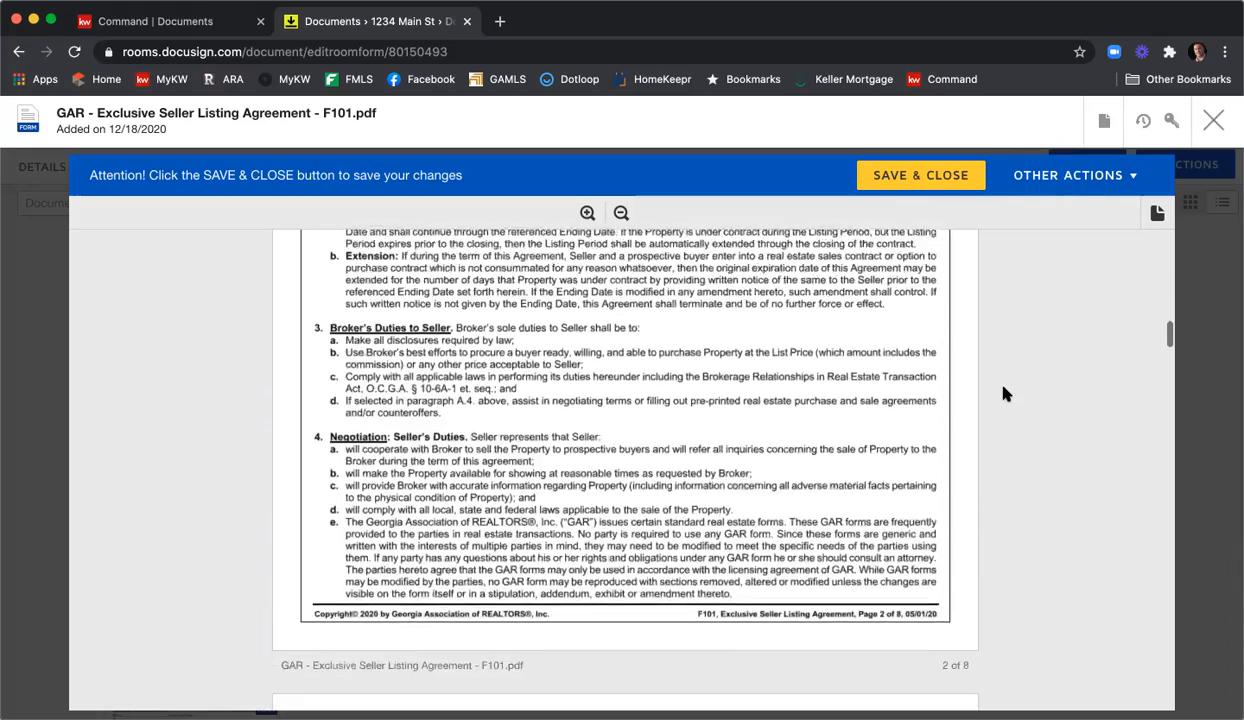
{"action": "scroll", "coordinate": [1005, 393], "scroll_direction": "down", "scroll_amount": 13}
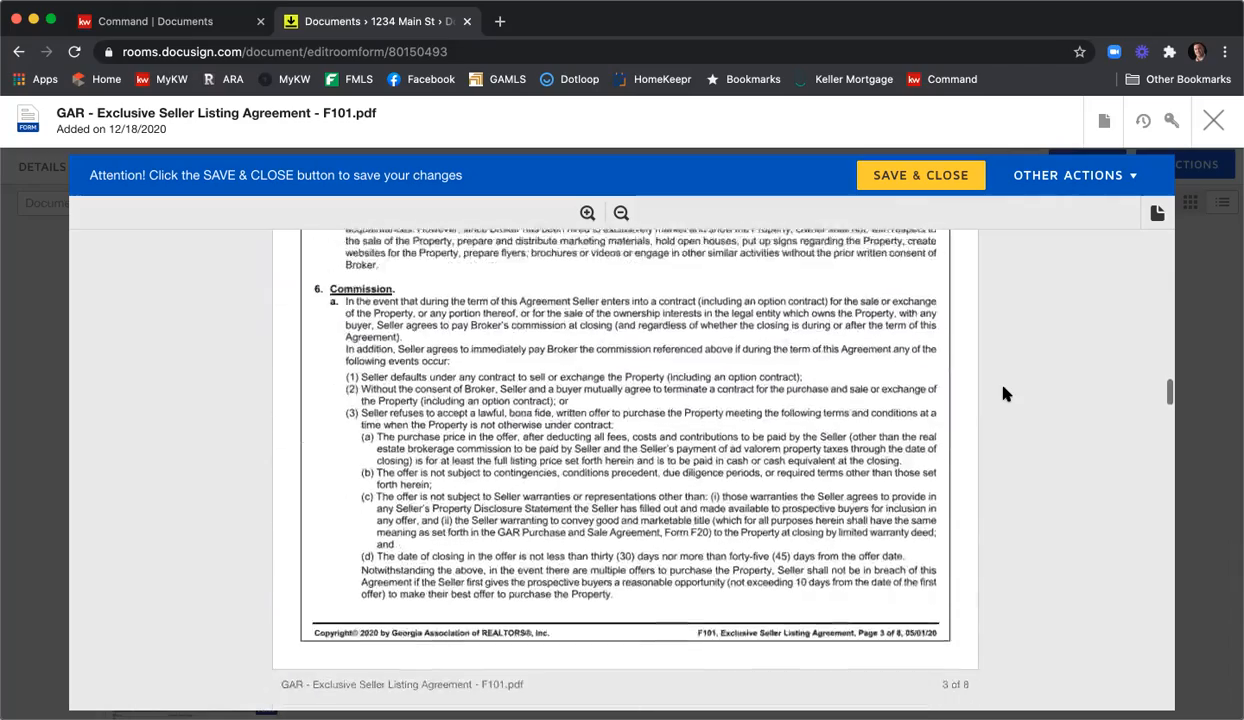
{"action": "scroll", "coordinate": [1005, 393], "scroll_direction": "down", "scroll_amount": 15}
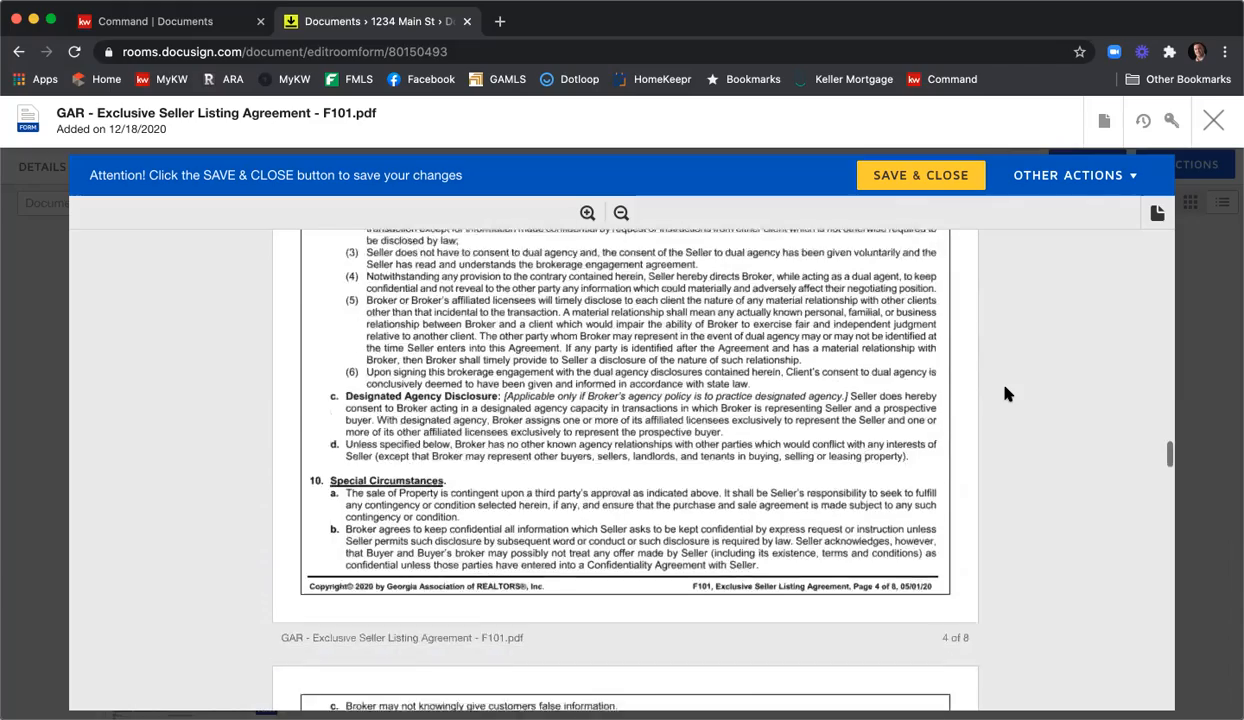
{"action": "scroll", "coordinate": [1007, 393], "scroll_direction": "down", "scroll_amount": 15}
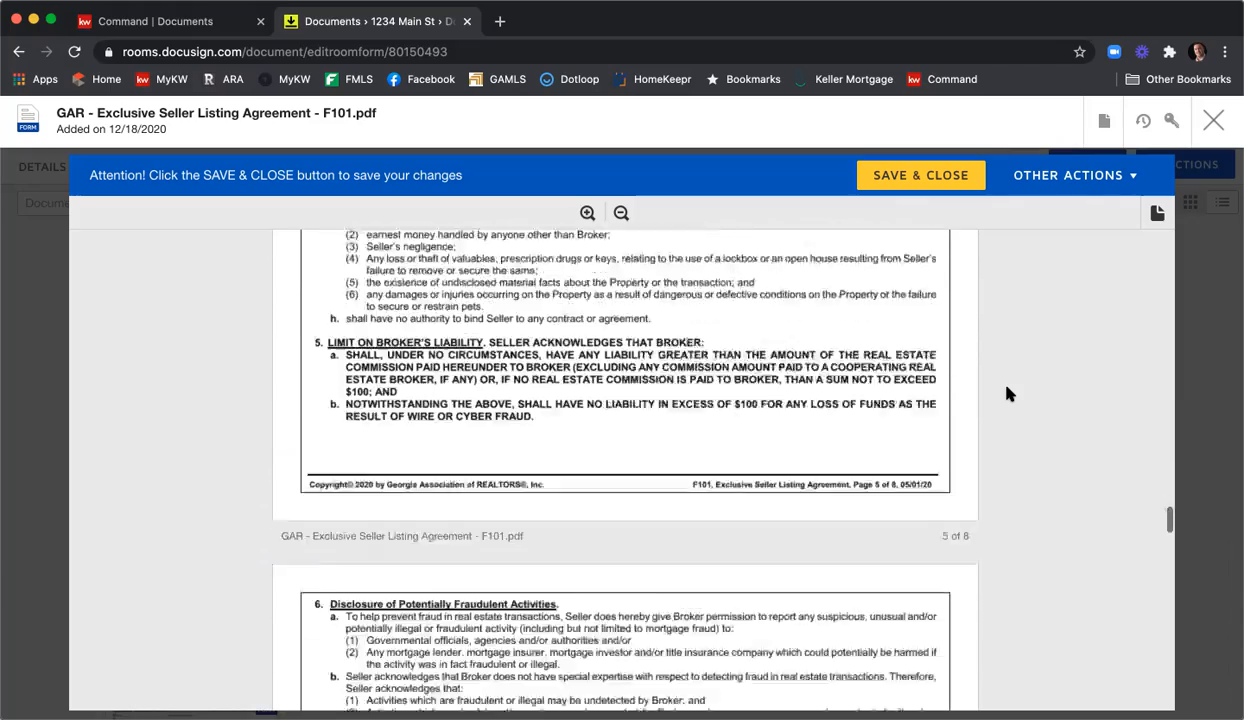
{"action": "scroll", "coordinate": [1007, 393], "scroll_direction": "down", "scroll_amount": 15}
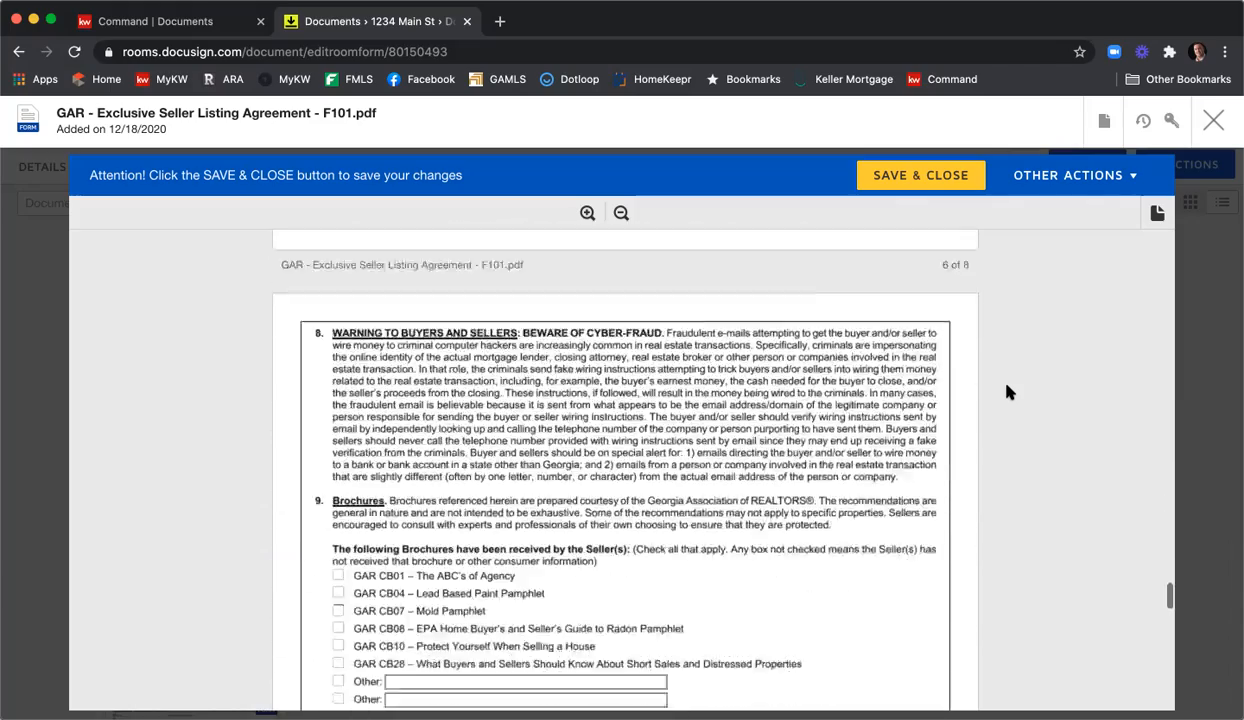
{"action": "scroll", "coordinate": [1004, 393], "scroll_direction": "up", "scroll_amount": 1}
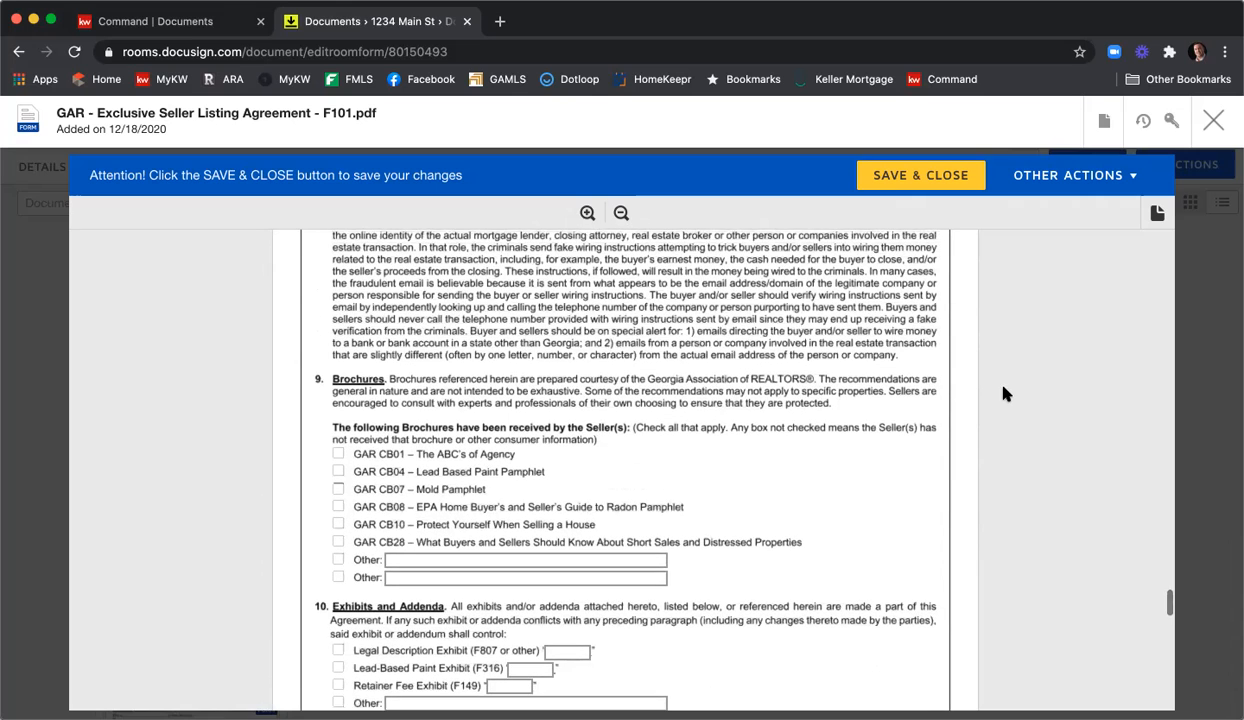
{"action": "left_click", "coordinate": [338, 455]}
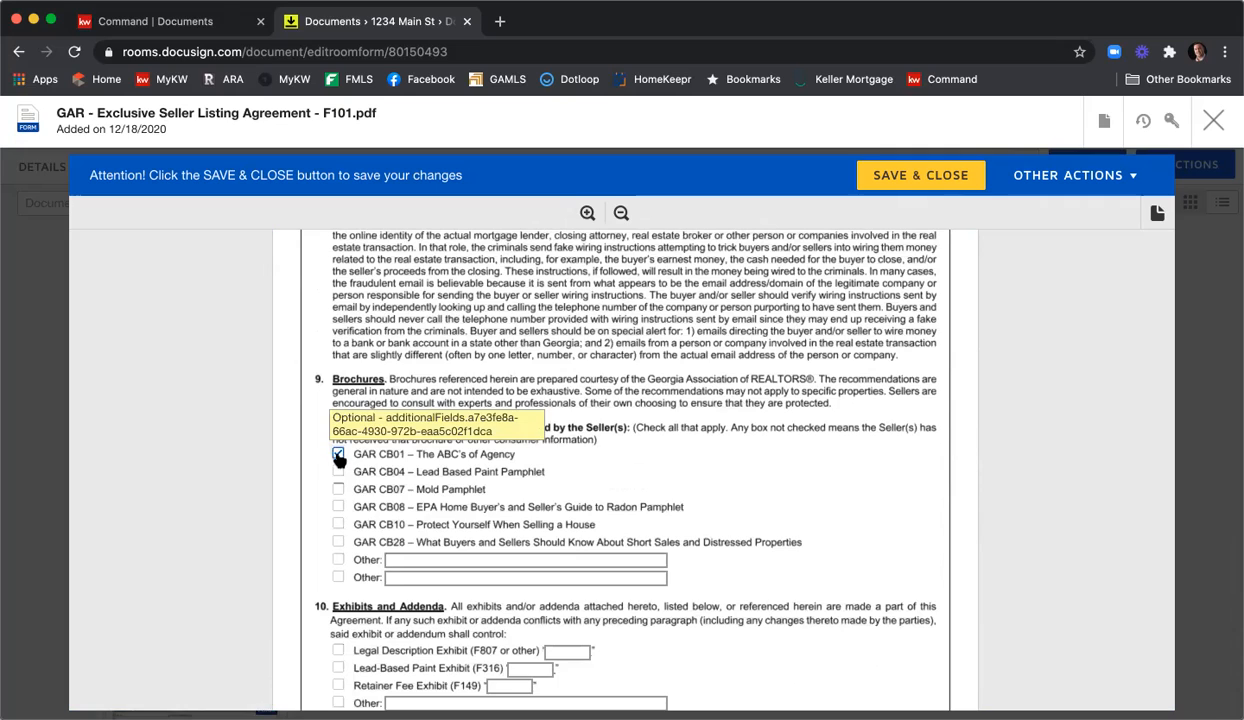
{"action": "left_click", "coordinate": [338, 490]}
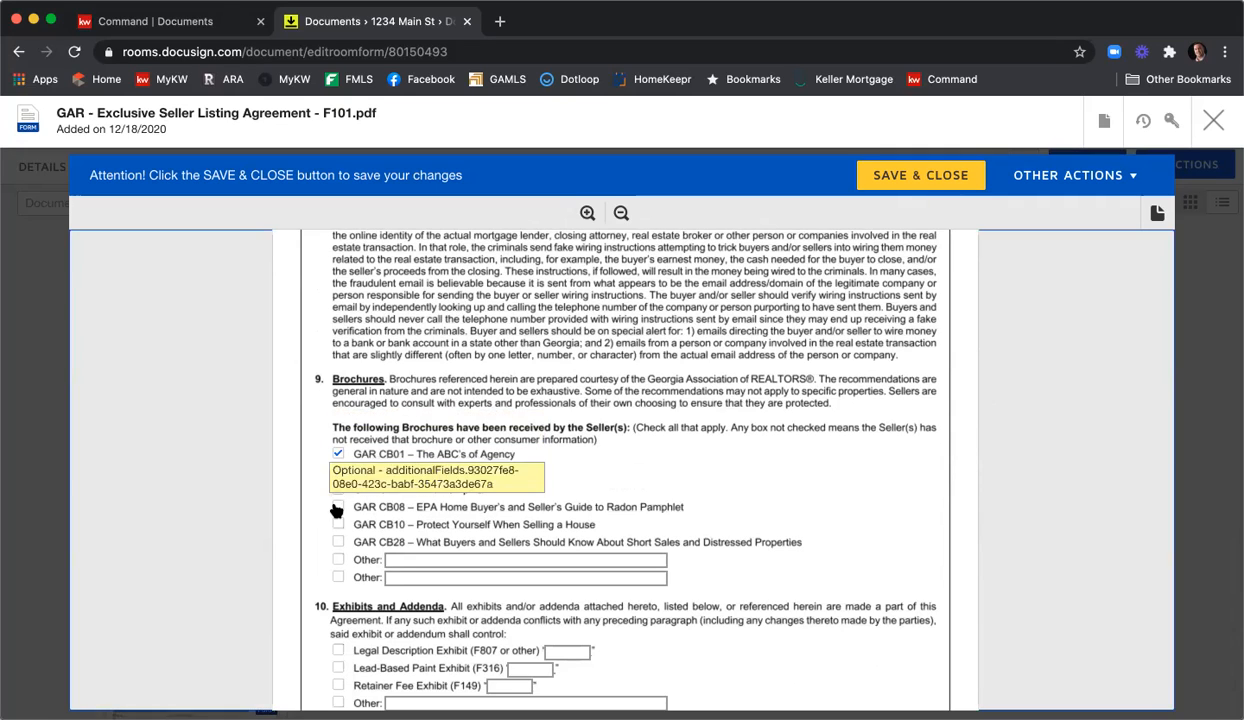
{"action": "left_click", "coordinate": [339, 524]}
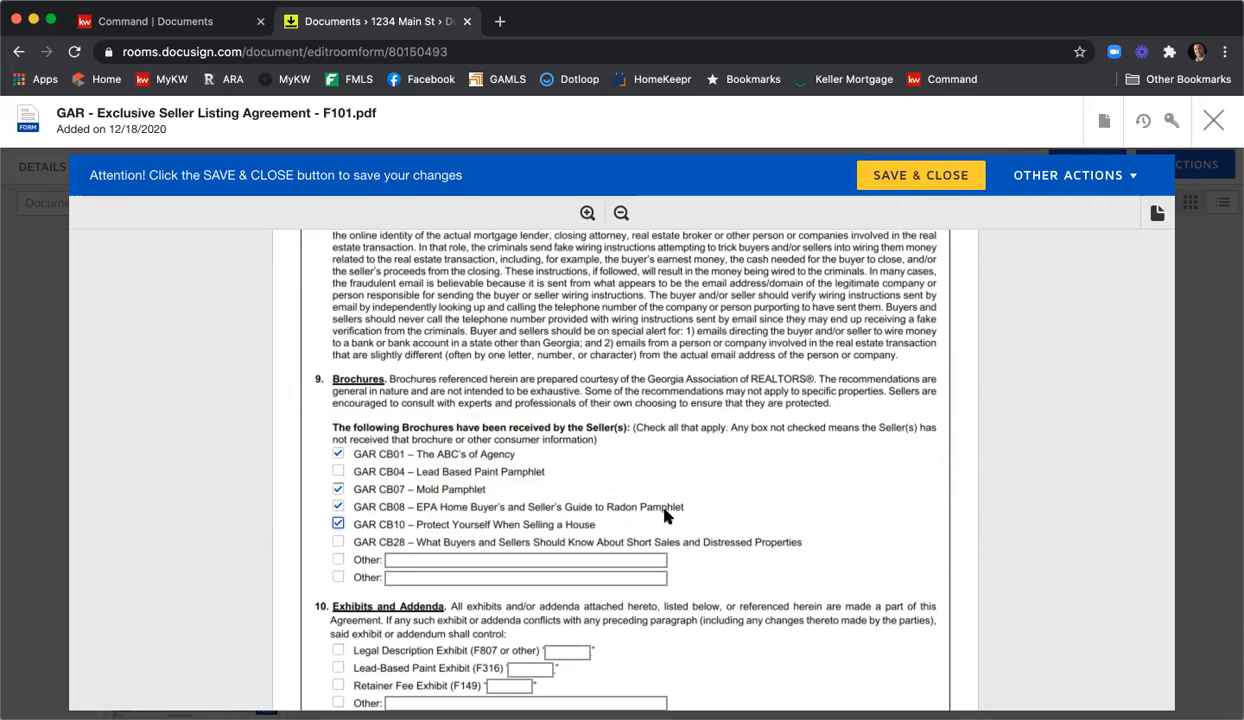
Tick the Legal Description Exhibit and label it 'A'.
{"action": "scroll", "coordinate": [591, 511], "scroll_direction": "down", "scroll_amount": 2}
{"action": "left_click", "coordinate": [338, 558]}
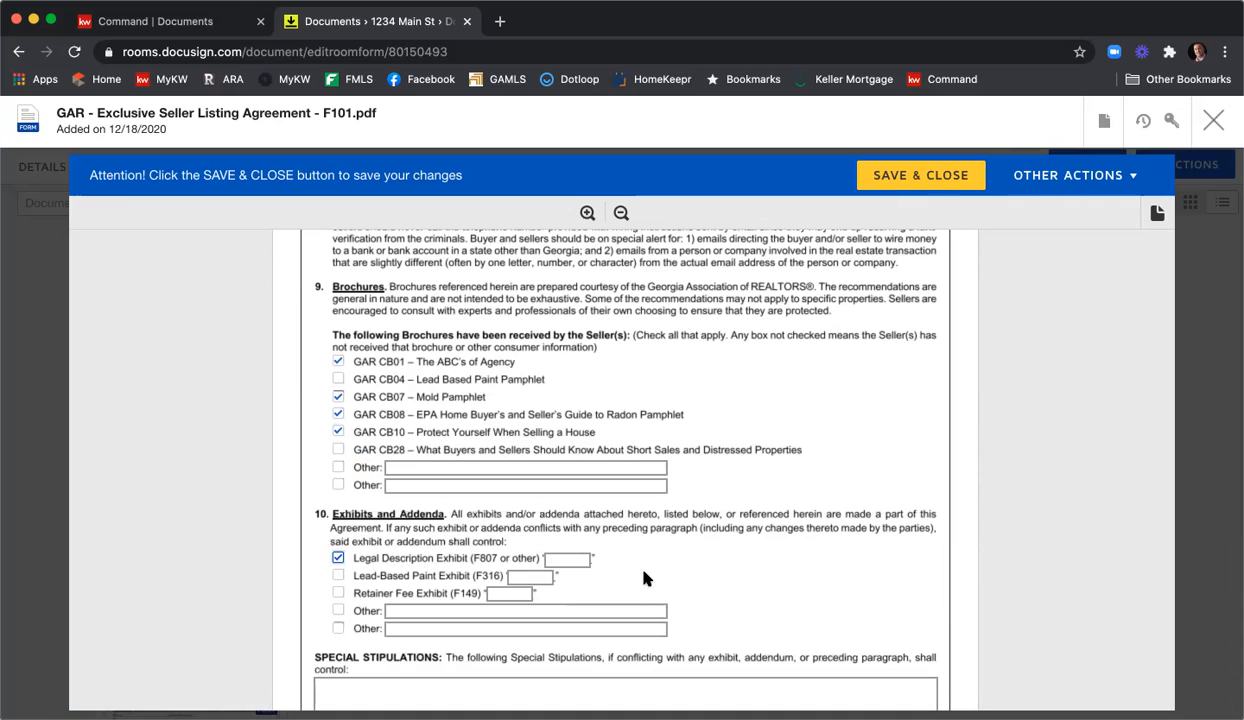
{"action": "left_click", "coordinate": [575, 558]}
{"action": "type", "text": "A"}
{"action": "scroll", "coordinate": [778, 519], "scroll_direction": "down", "scroll_amount": 4}
Type 'You can type those stipulation in here.' and 'You can add more' on separate Special Stipulations lines.
{"action": "left_click", "coordinate": [669, 486]}
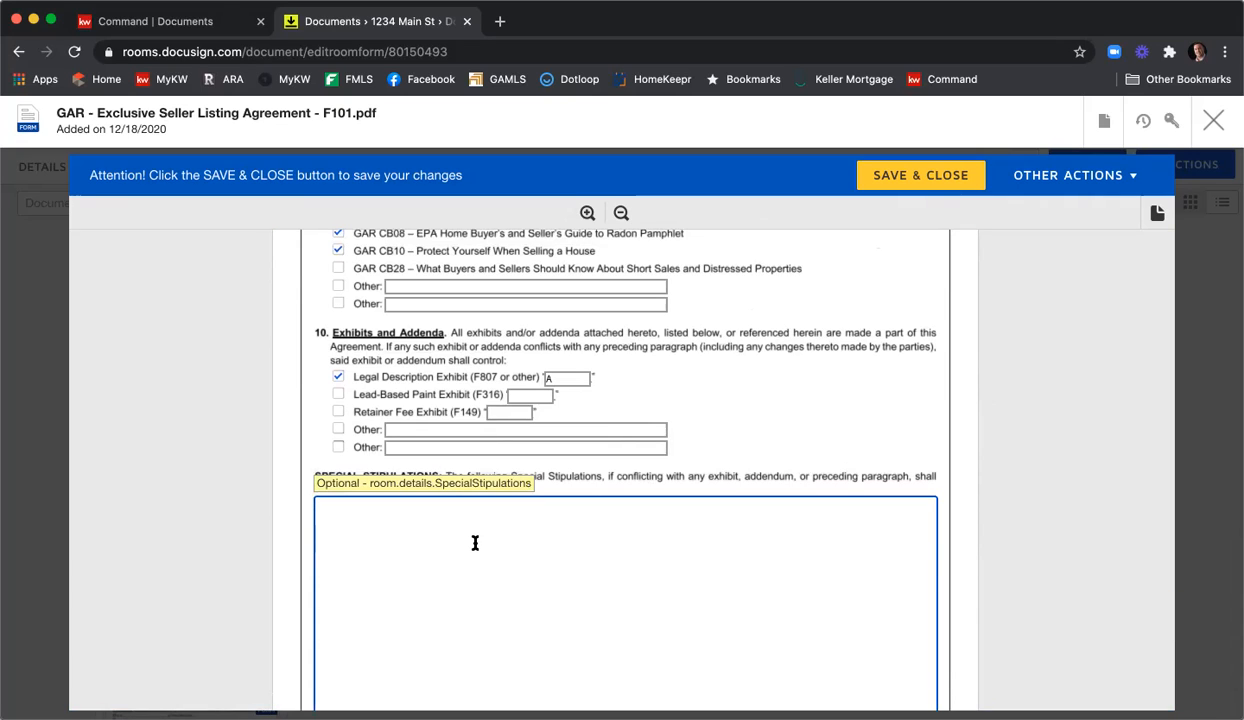
{"action": "type", "text": "You can type those stipulation in here."}
{"action": "key", "text": "Return"}
{"action": "key", "text": "Return"}
{"action": "type", "text": "You can add more"}
{"action": "key", "text": "Return"}
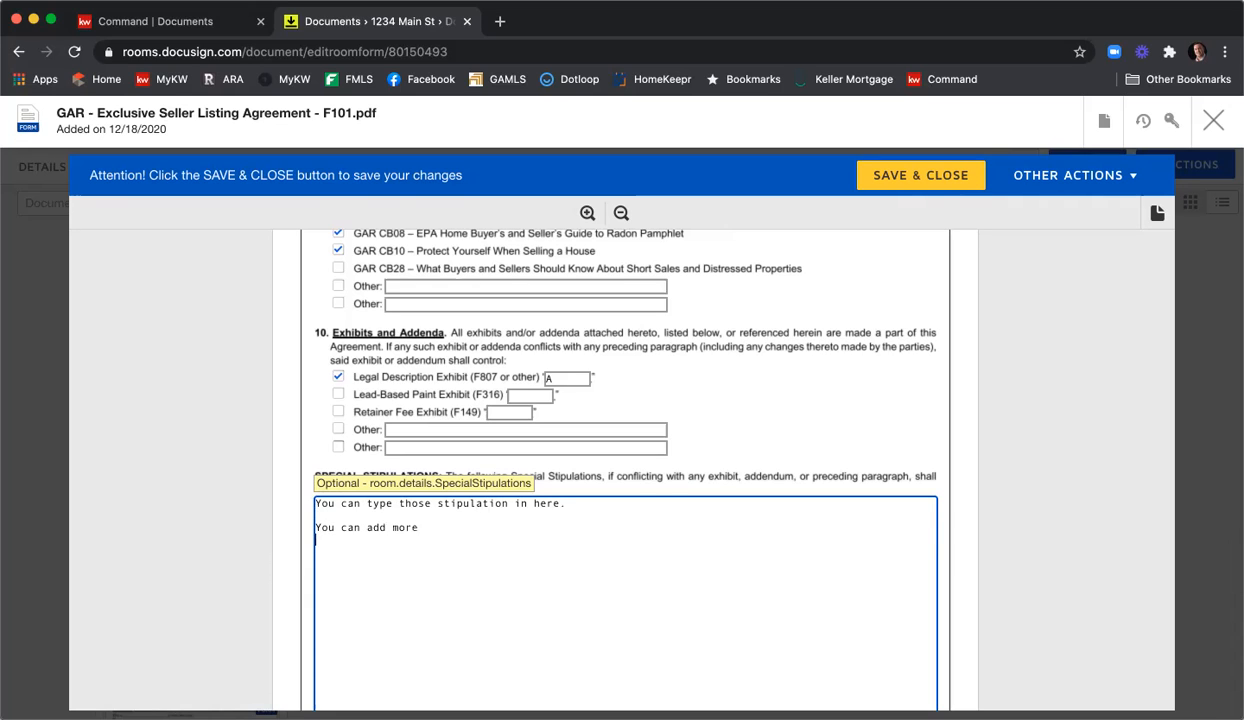
{"action": "scroll", "coordinate": [536, 545], "scroll_direction": "down", "scroll_amount": 2}
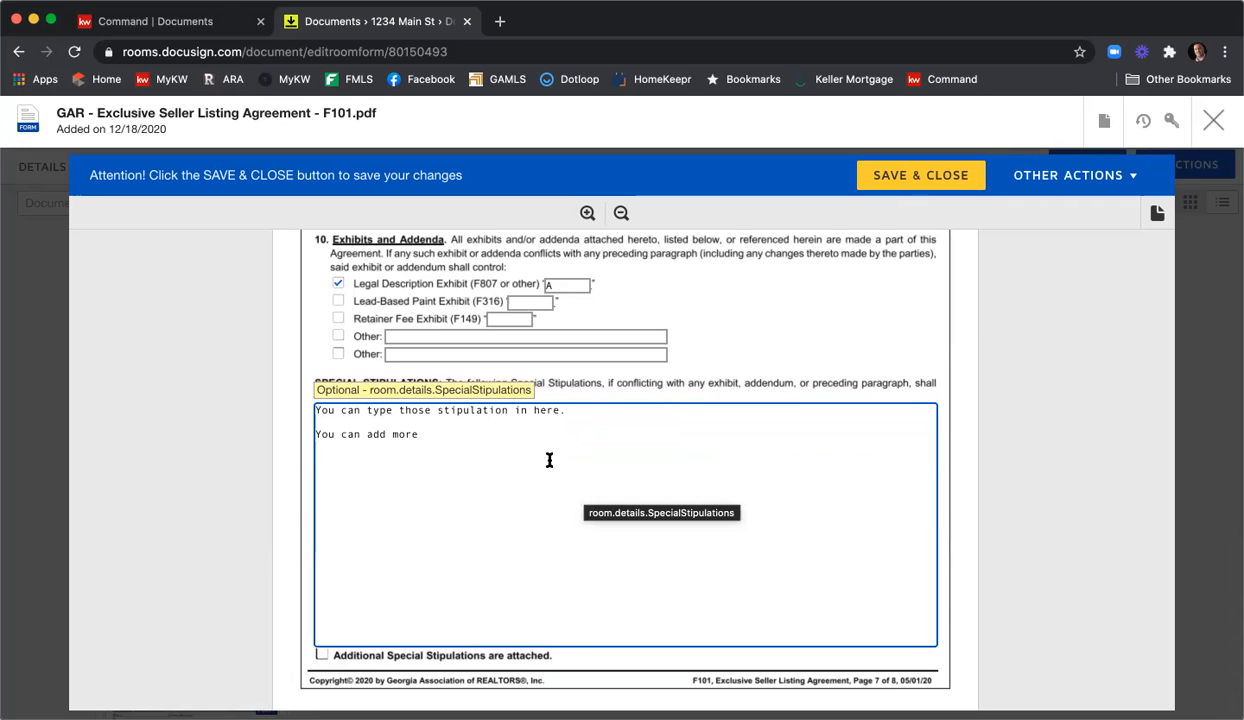
{"action": "scroll", "coordinate": [1022, 422], "scroll_direction": "down", "scroll_amount": 10}
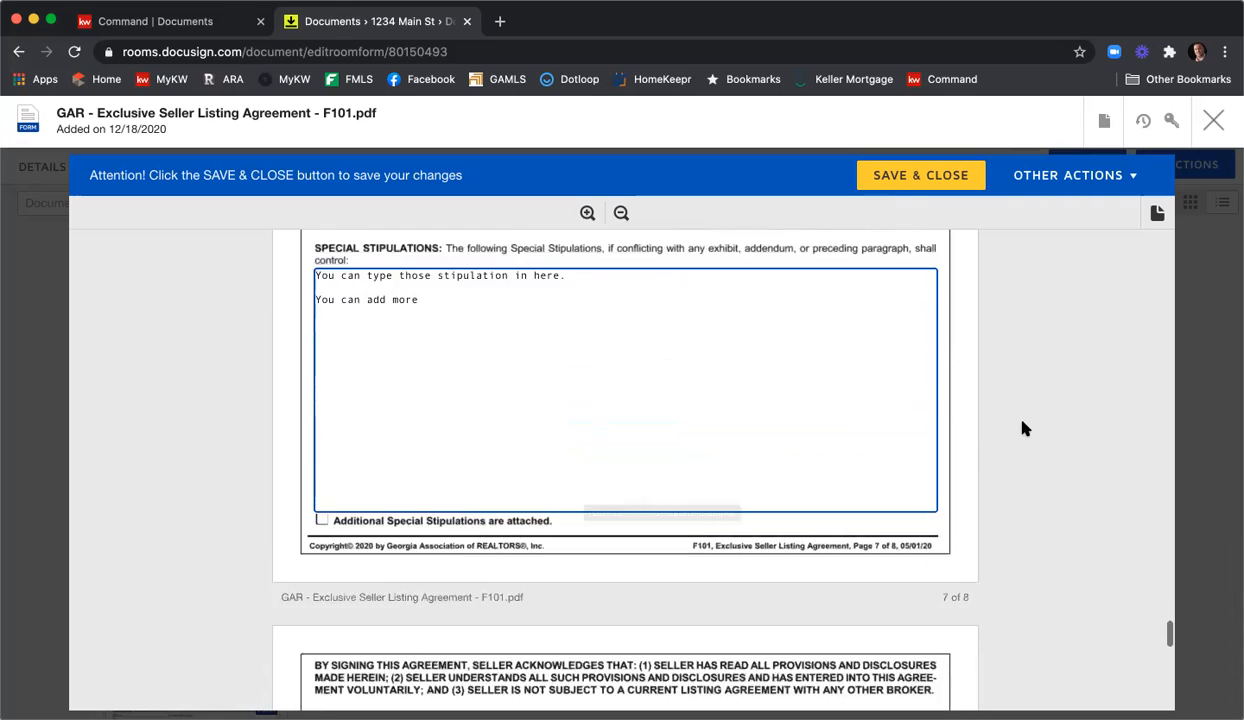
{"action": "scroll", "coordinate": [1022, 428], "scroll_direction": "down", "scroll_amount": 1}
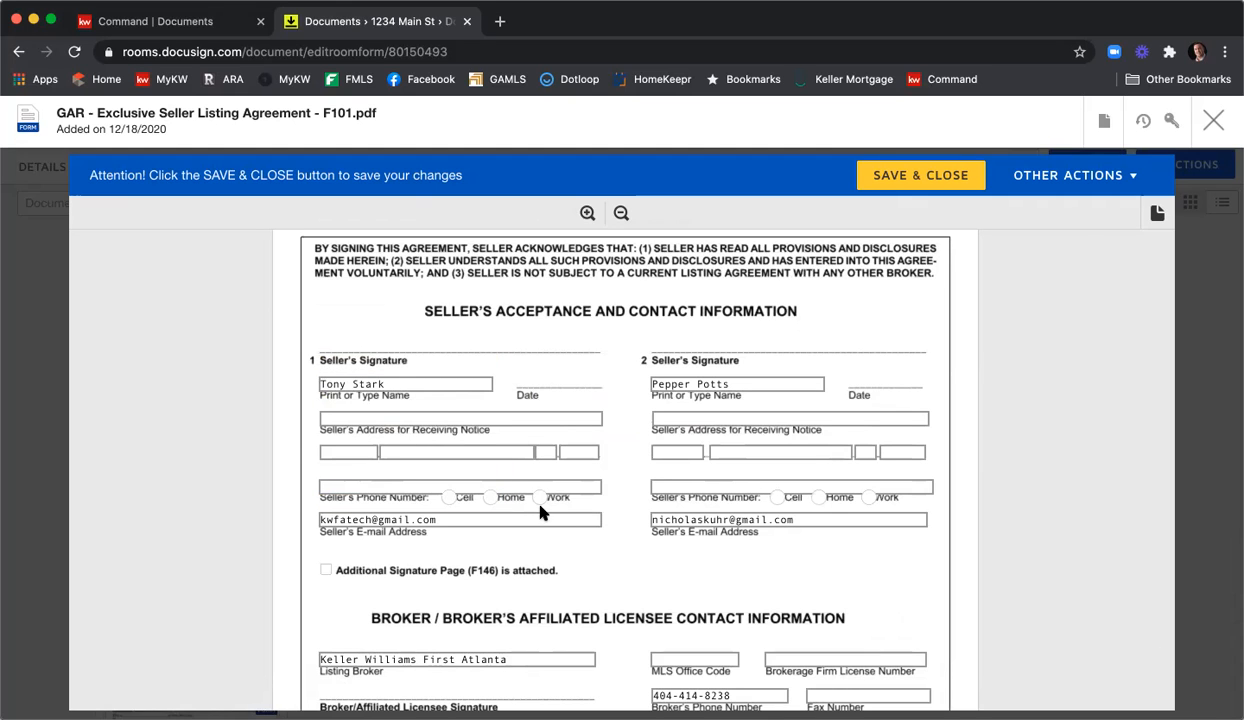
Enter MLS office code KWFA01 and the brokerage firm license number.
{"action": "scroll", "coordinate": [643, 417], "scroll_direction": "down", "scroll_amount": 5}
{"action": "scroll", "coordinate": [636, 430], "scroll_direction": "up", "scroll_amount": 3}
{"action": "scroll", "coordinate": [637, 432], "scroll_direction": "down", "scroll_amount": 5}
{"action": "scroll", "coordinate": [636, 428], "scroll_direction": "down", "scroll_amount": 1}
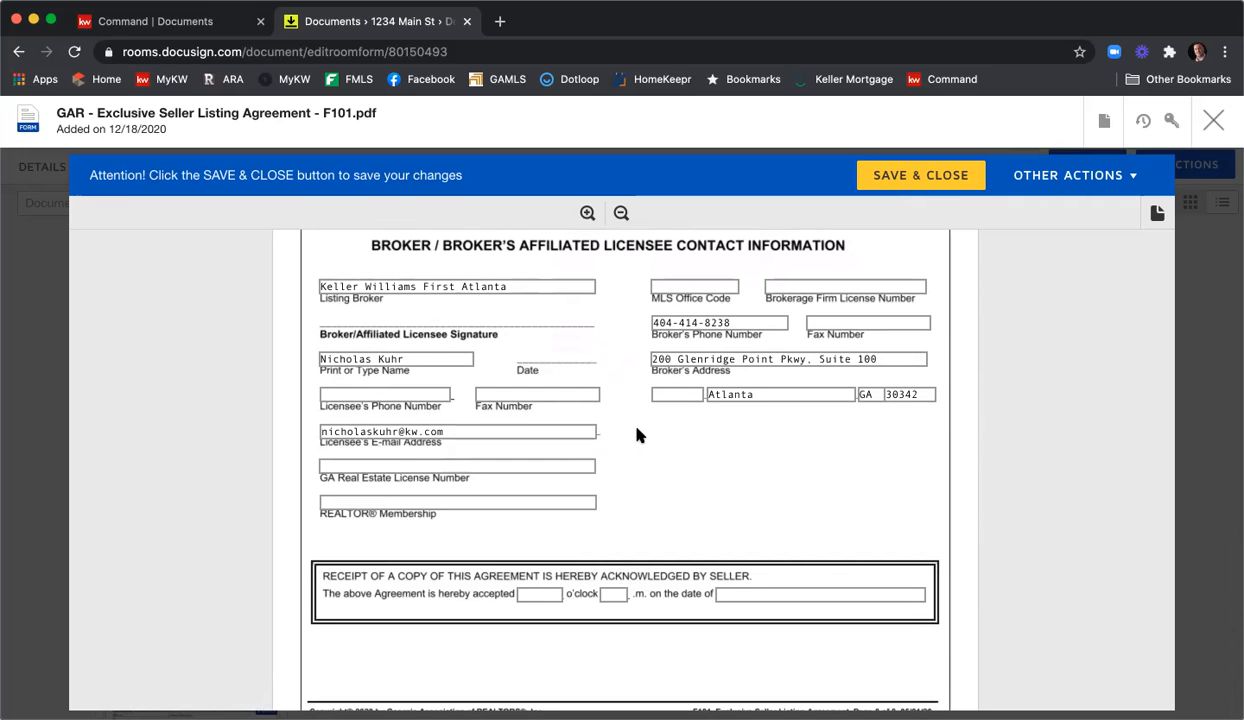
{"action": "left_click", "coordinate": [692, 284]}
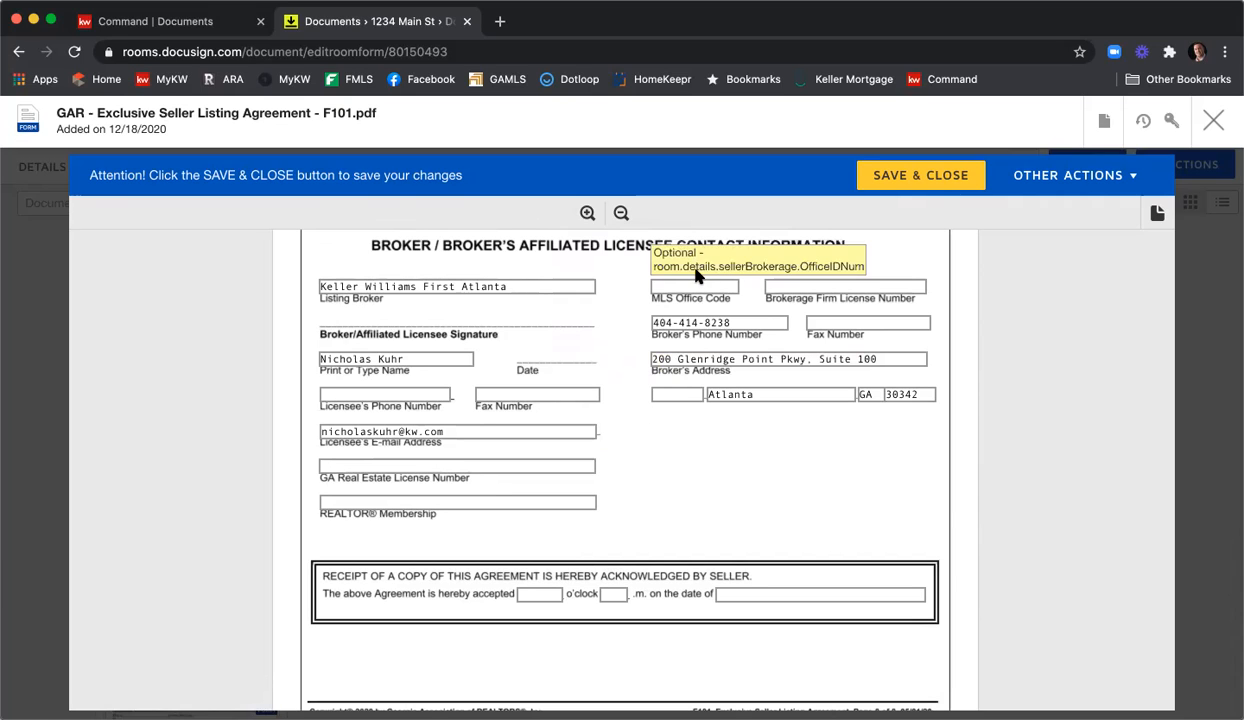
{"action": "type", "text": "KWFA01"}
{"action": "key", "text": "Tab"}
{"action": "type", "text": "H-"}
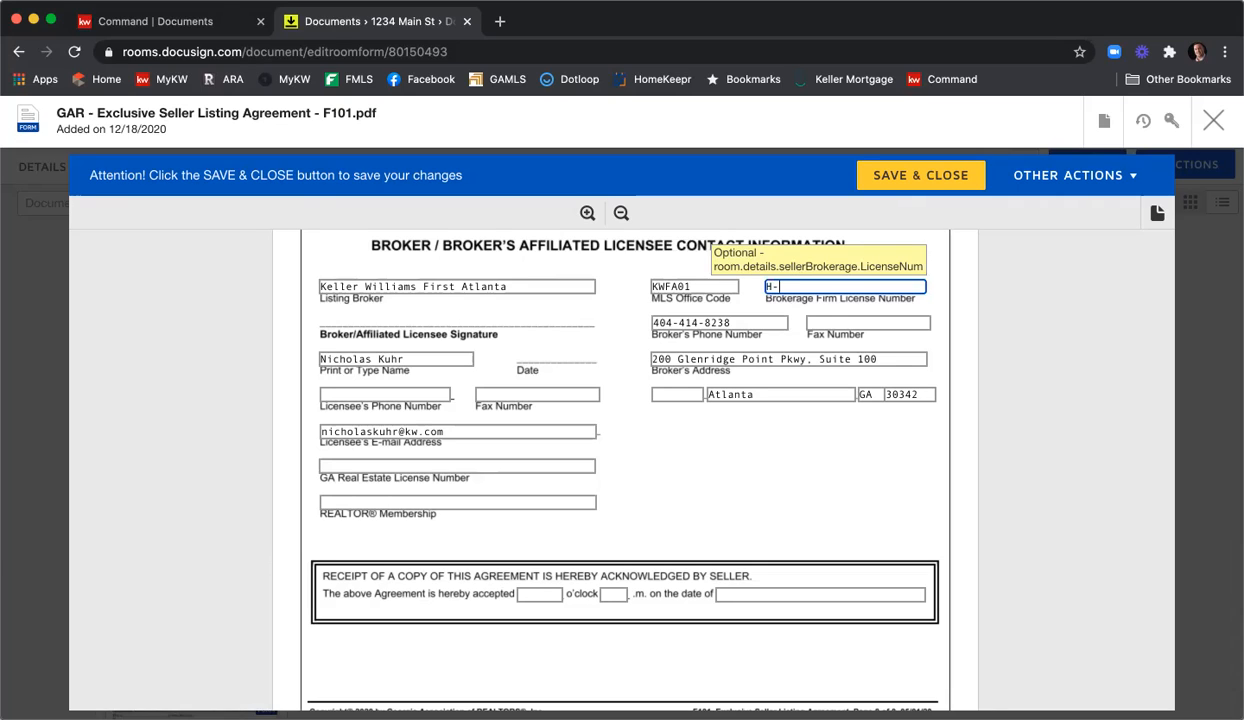
{"action": "type", "text": "33313"}
{"action": "left_click", "coordinate": [378, 383]}
Fill in the licensee's phone, fax and GA license number, set REALTOR membership to Atlanta, then save and close.
{"action": "left_click", "coordinate": [371, 395]}
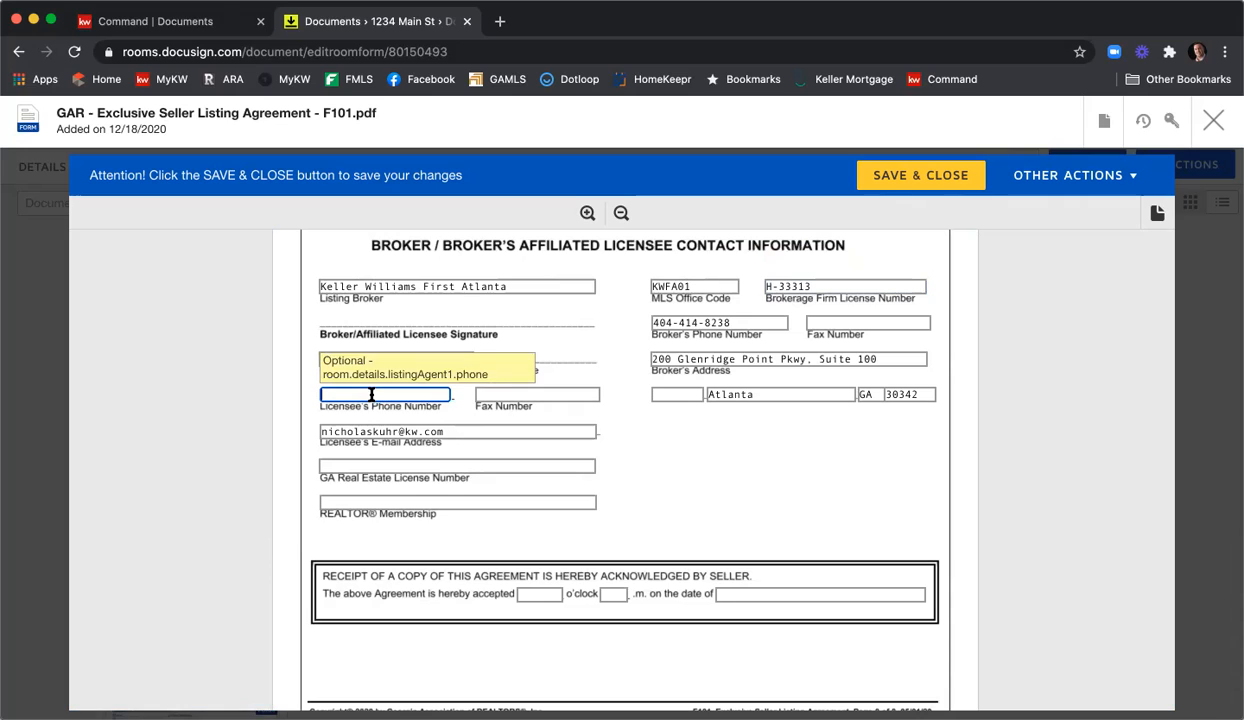
{"action": "key", "text": "Tab"}
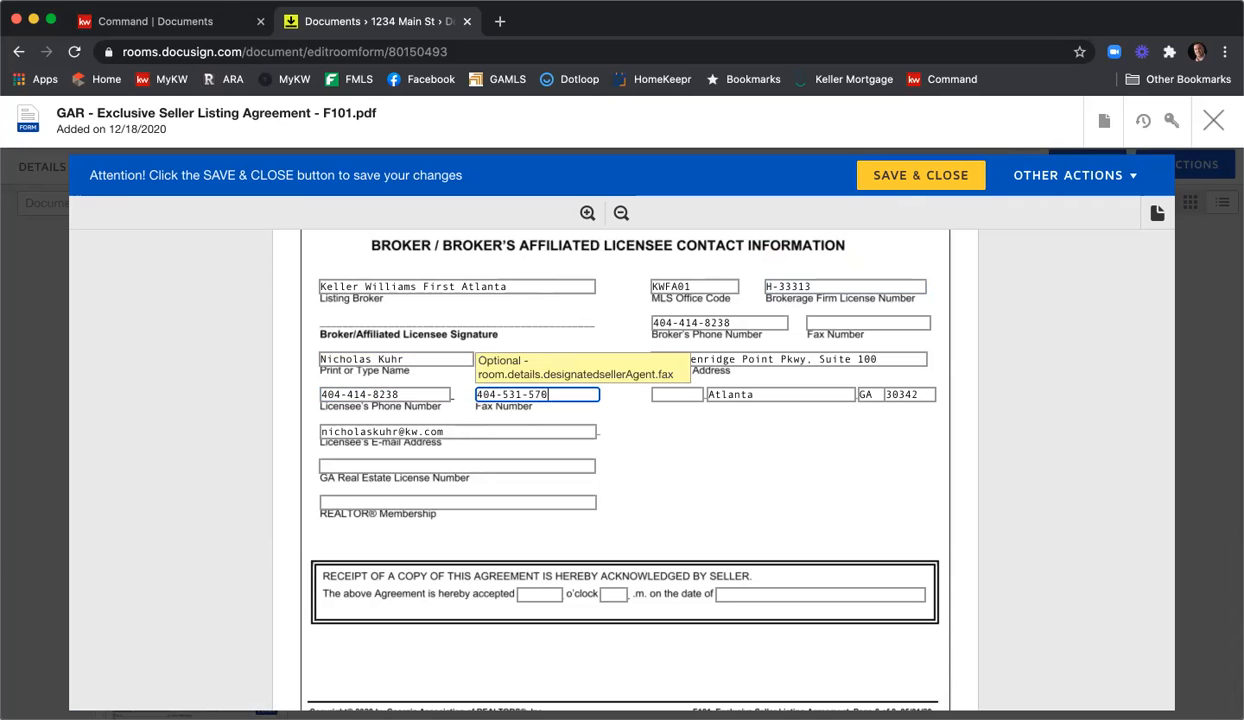
{"action": "left_click", "coordinate": [350, 466]}
{"action": "type", "text": "3798444"}
{"action": "key", "text": "BackSpace"}
{"action": "key", "text": "Tab"}
{"action": "type", "text": "Atlanta"}
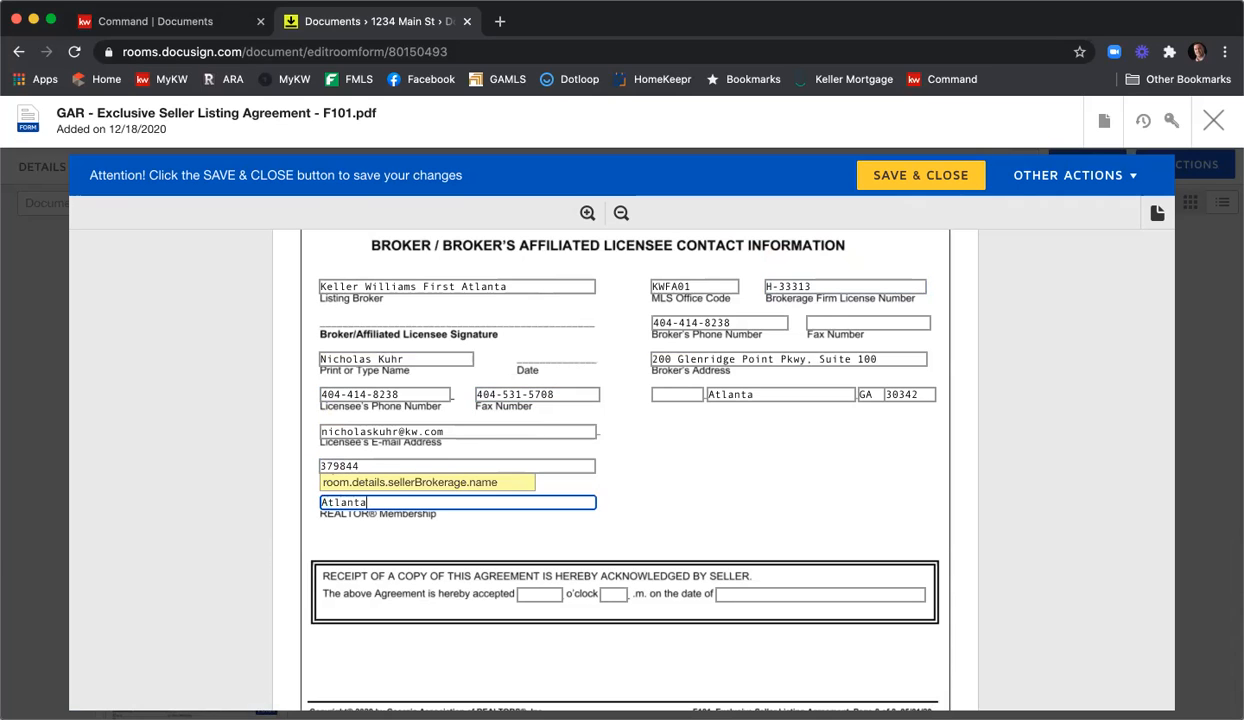
{"action": "left_click", "coordinate": [712, 480]}
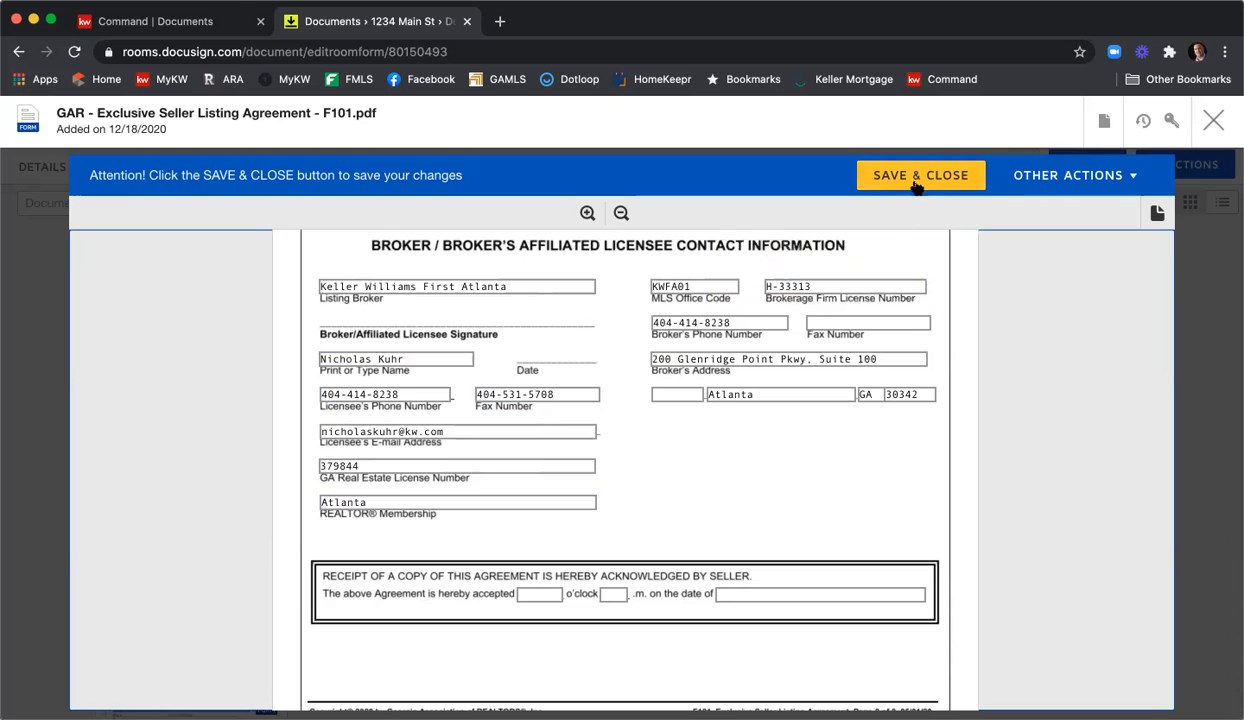
{"action": "scroll", "coordinate": [796, 360], "scroll_direction": "down", "scroll_amount": 5}
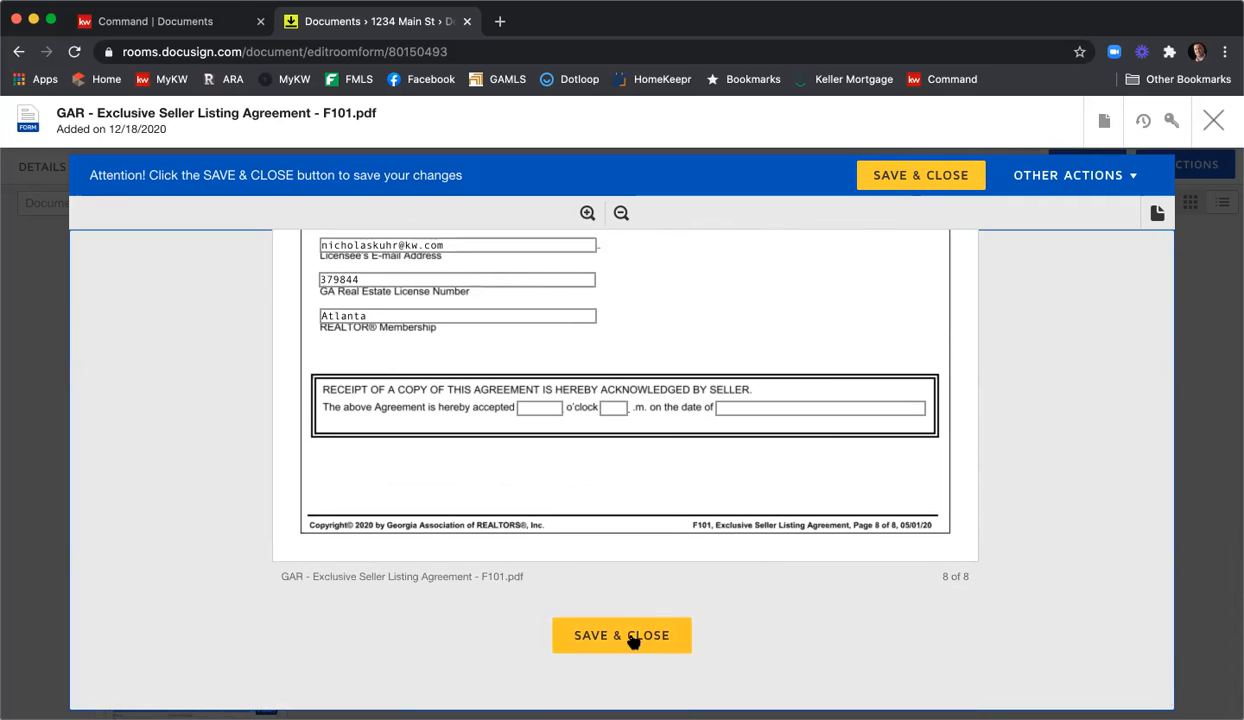
{"action": "left_click", "coordinate": [633, 641]}
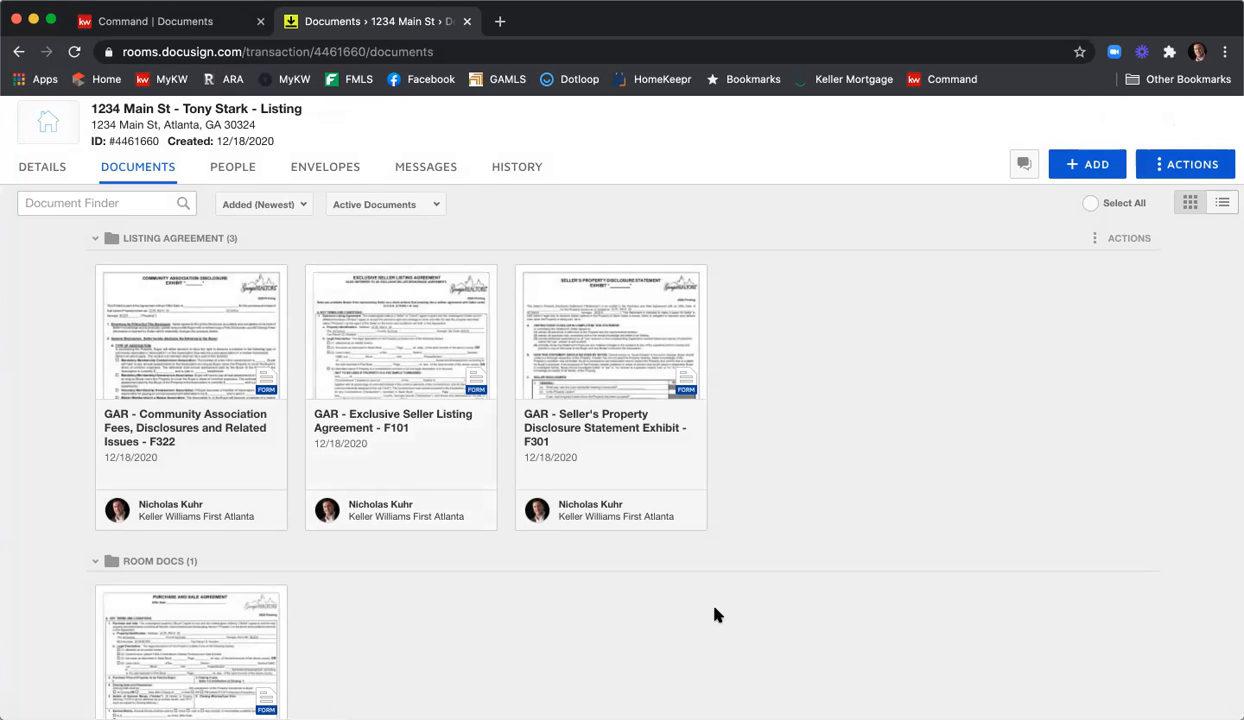
Open the Seller's Property Disclosure Statement Exhibit F301 form from the Documents tab.
{"action": "scroll", "coordinate": [714, 615], "scroll_direction": "down", "scroll_amount": 1}
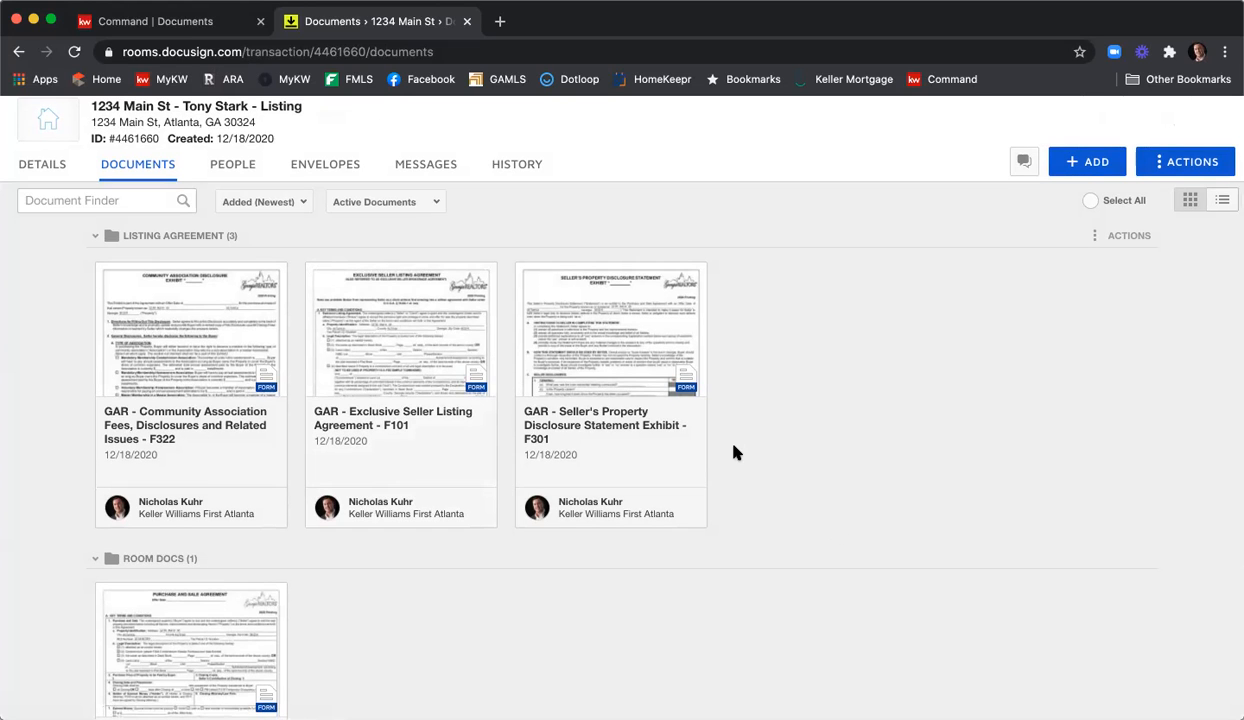
{"action": "left_click", "coordinate": [612, 332]}
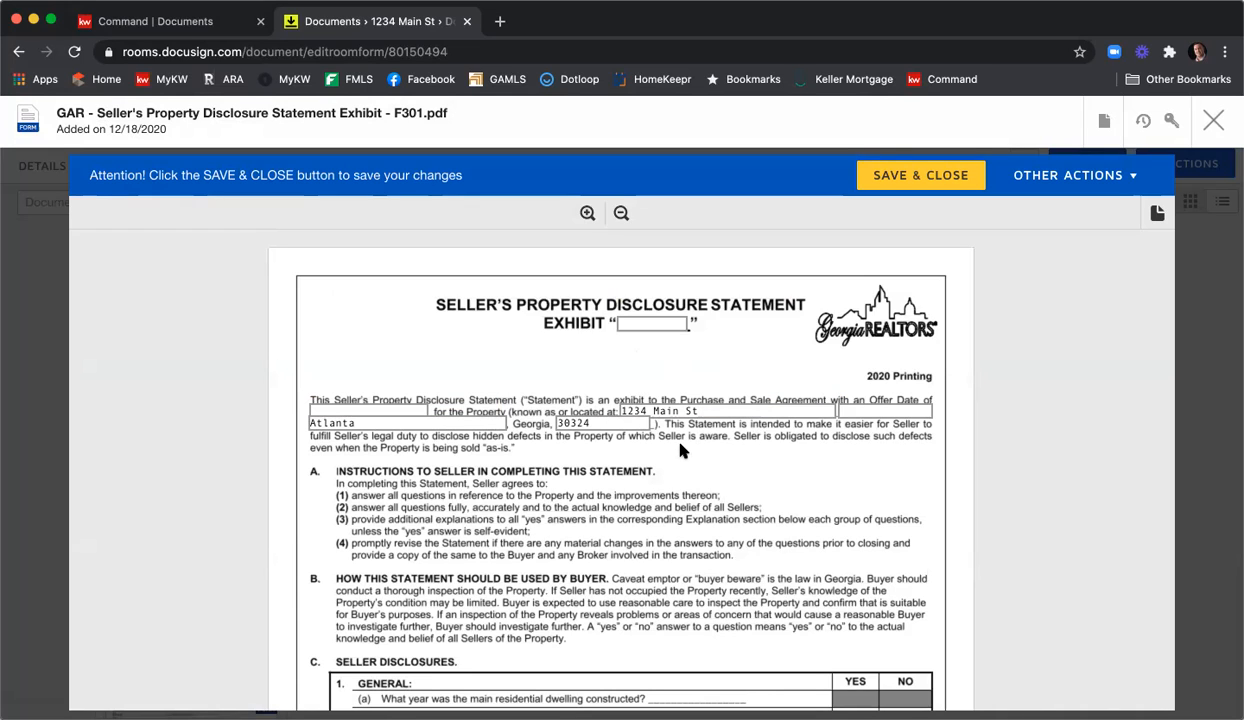
Read through the F301 disclosure to its last page, then save and close it.
{"action": "scroll", "coordinate": [883, 440], "scroll_direction": "down", "scroll_amount": 5}
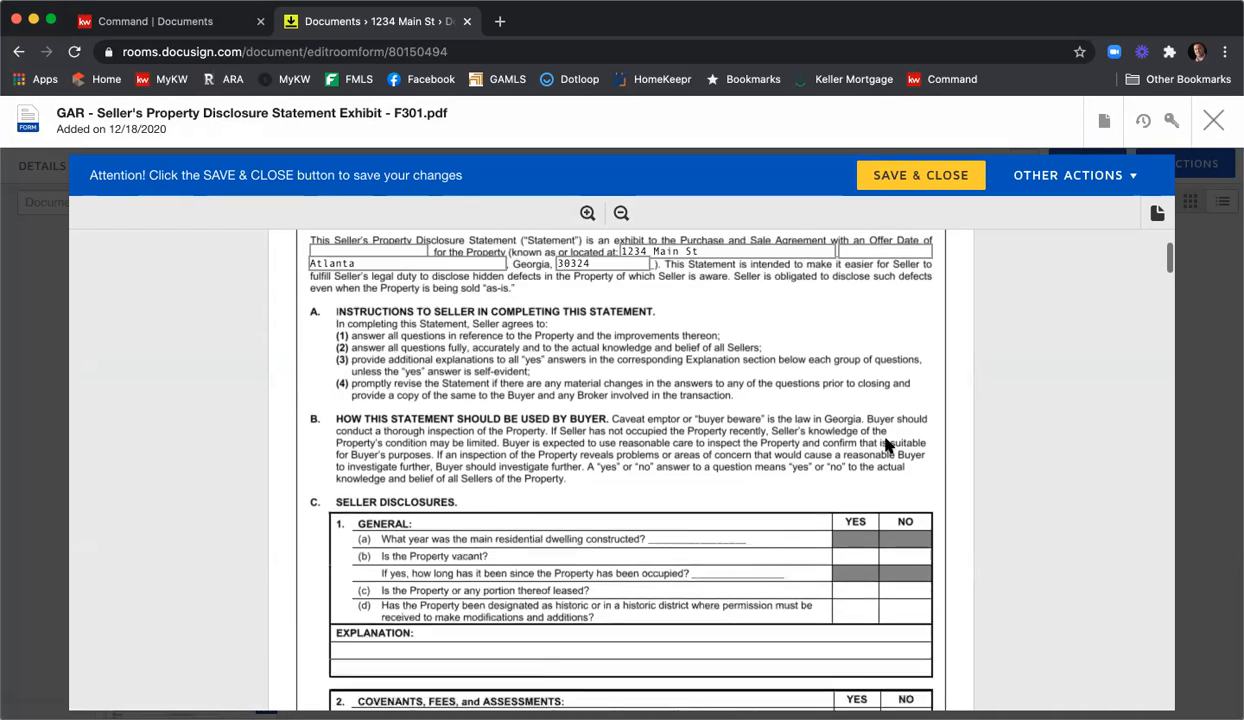
{"action": "scroll", "coordinate": [885, 445], "scroll_direction": "down", "scroll_amount": 2}
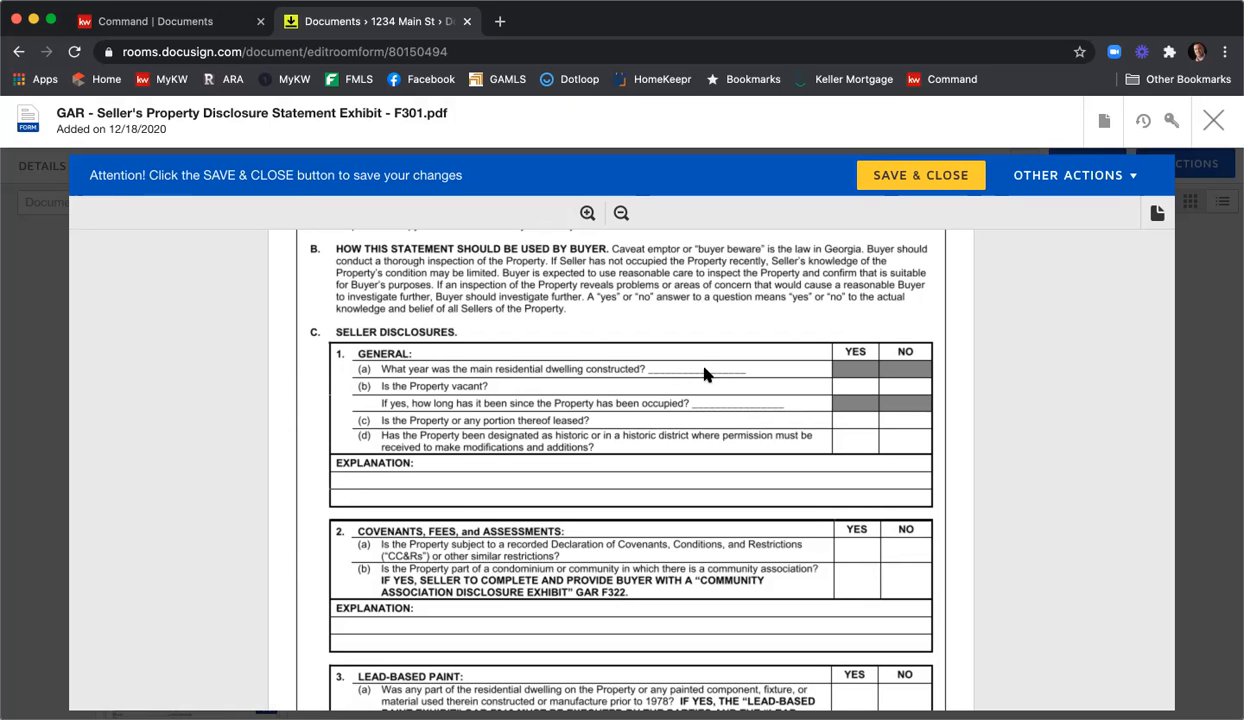
{"action": "scroll", "coordinate": [754, 400], "scroll_direction": "down", "scroll_amount": 3}
{"action": "scroll", "coordinate": [750, 408], "scroll_direction": "down", "scroll_amount": 10}
{"action": "scroll", "coordinate": [745, 416], "scroll_direction": "down", "scroll_amount": 10}
{"action": "scroll", "coordinate": [745, 416], "scroll_direction": "down", "scroll_amount": 15}
{"action": "scroll", "coordinate": [745, 416], "scroll_direction": "down", "scroll_amount": 10}
{"action": "scroll", "coordinate": [748, 415], "scroll_direction": "up", "scroll_amount": 5}
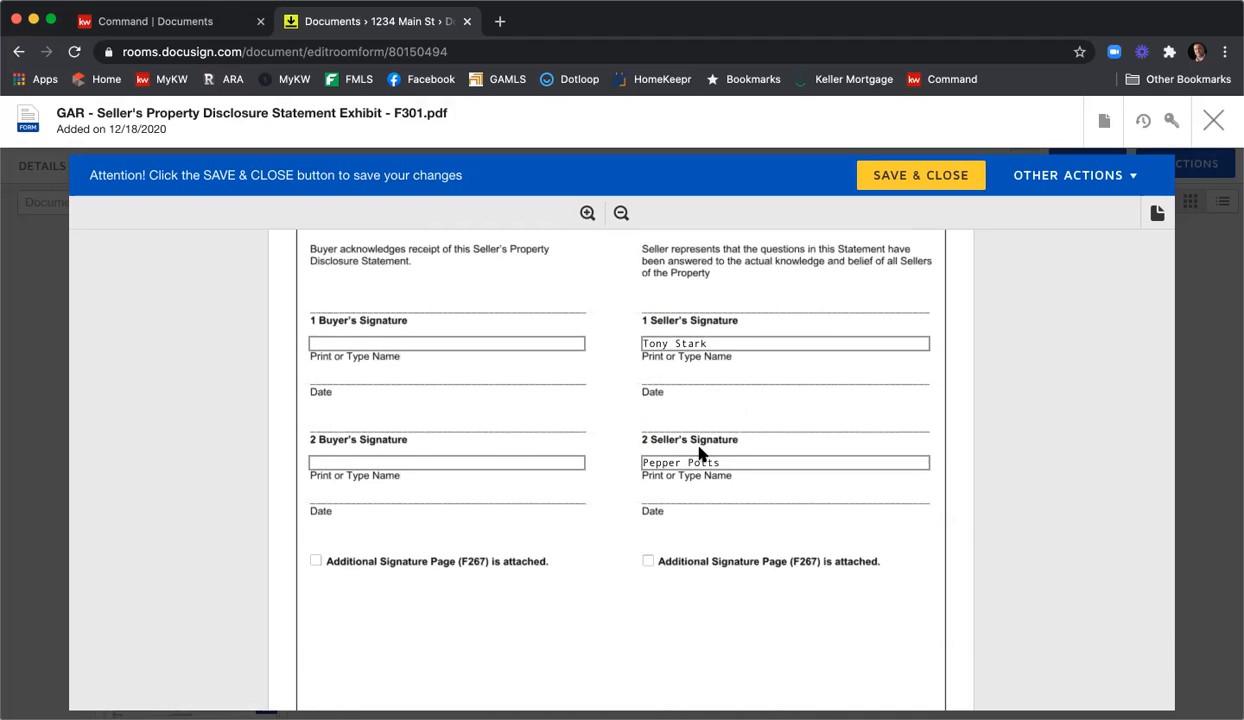
{"action": "scroll", "coordinate": [710, 460], "scroll_direction": "down", "scroll_amount": 8}
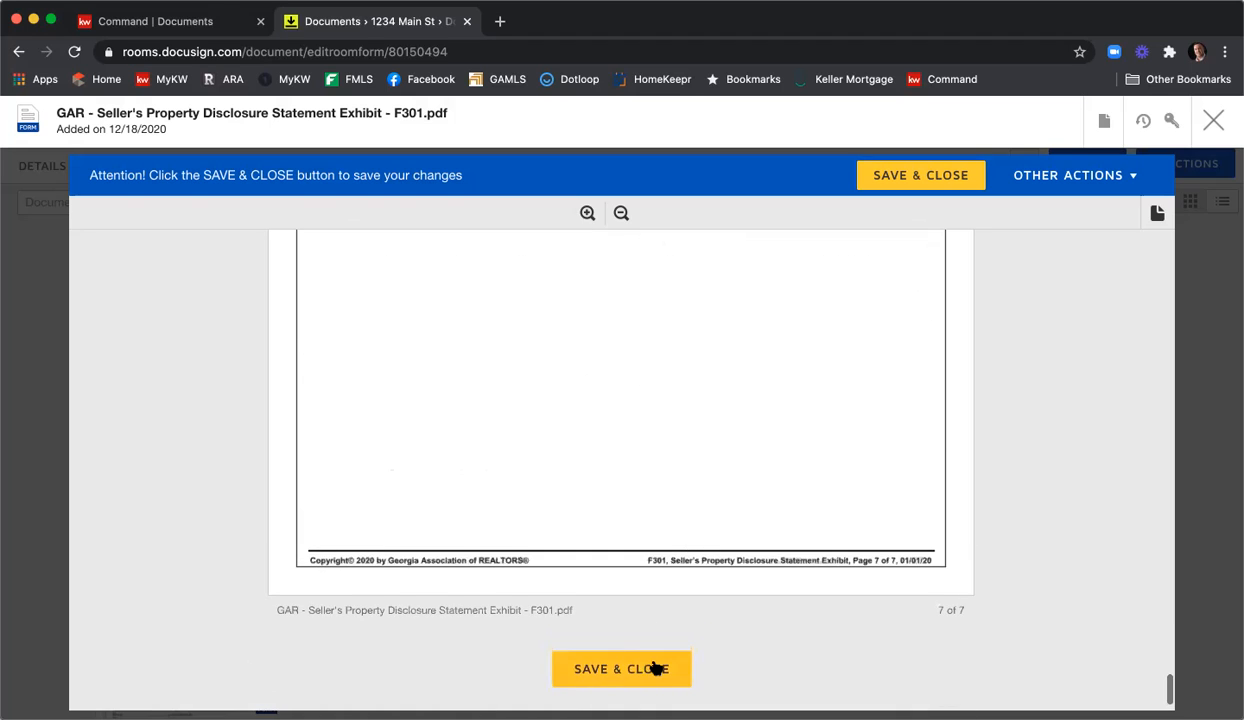
{"action": "left_click", "coordinate": [661, 669]}
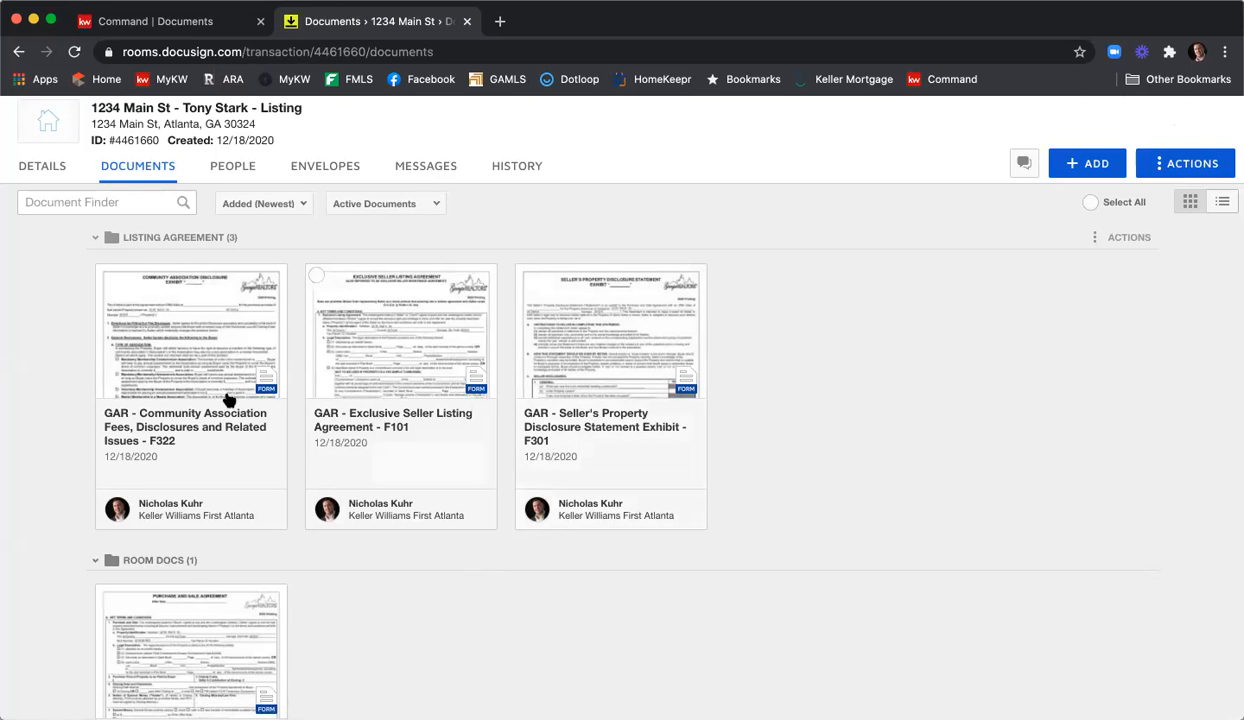
Open the Community Association Fees F322 disclosure, read to the end, and save and close it.
{"action": "left_click", "coordinate": [187, 358]}
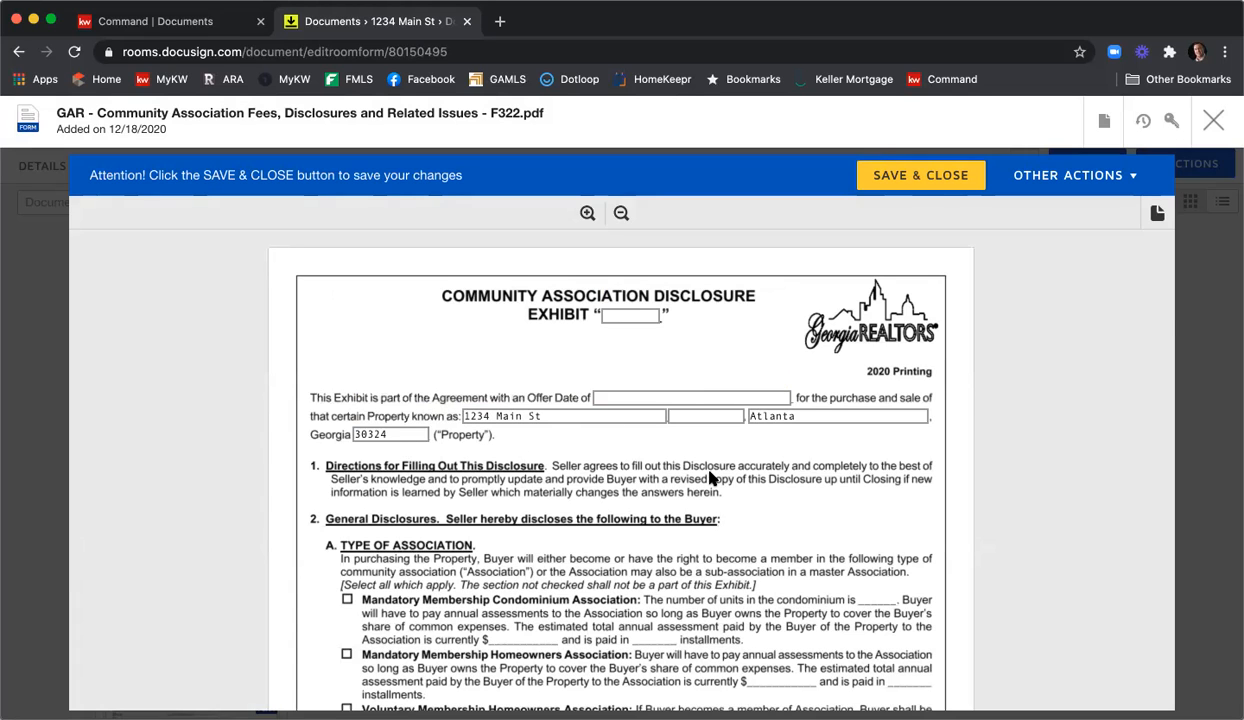
{"action": "scroll", "coordinate": [705, 468], "scroll_direction": "down", "scroll_amount": 3}
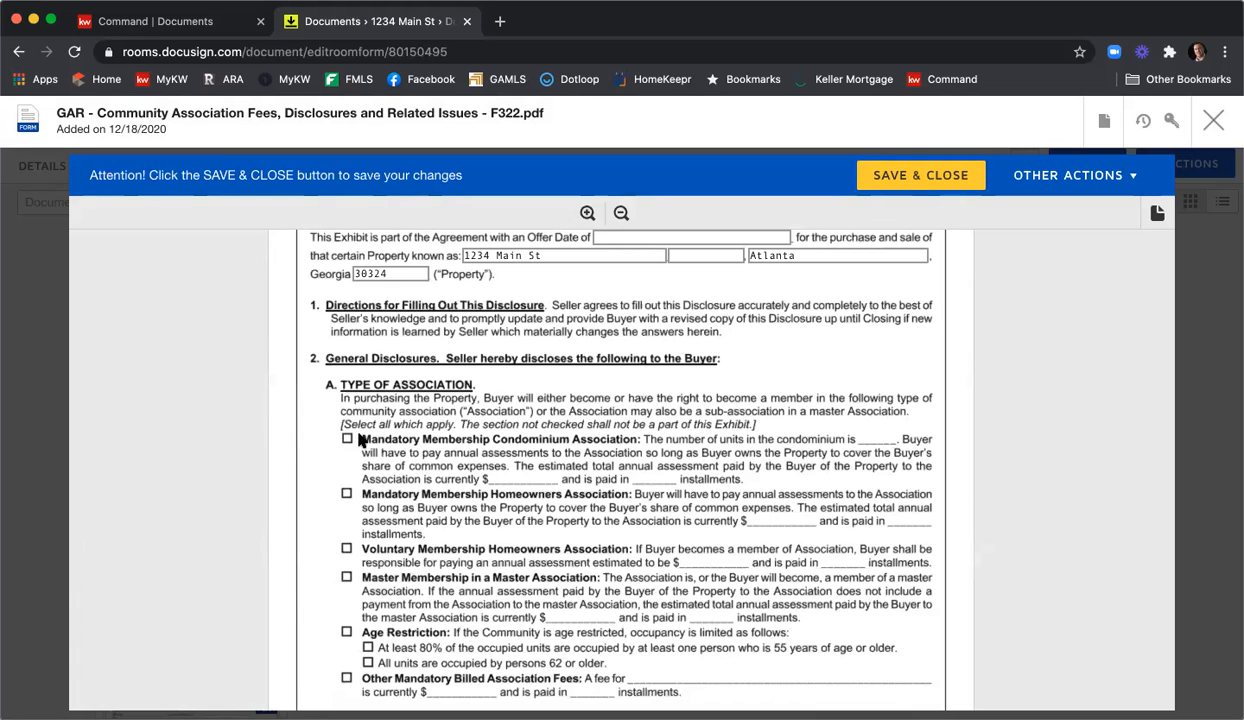
{"action": "scroll", "coordinate": [355, 480], "scroll_direction": "down", "scroll_amount": 2}
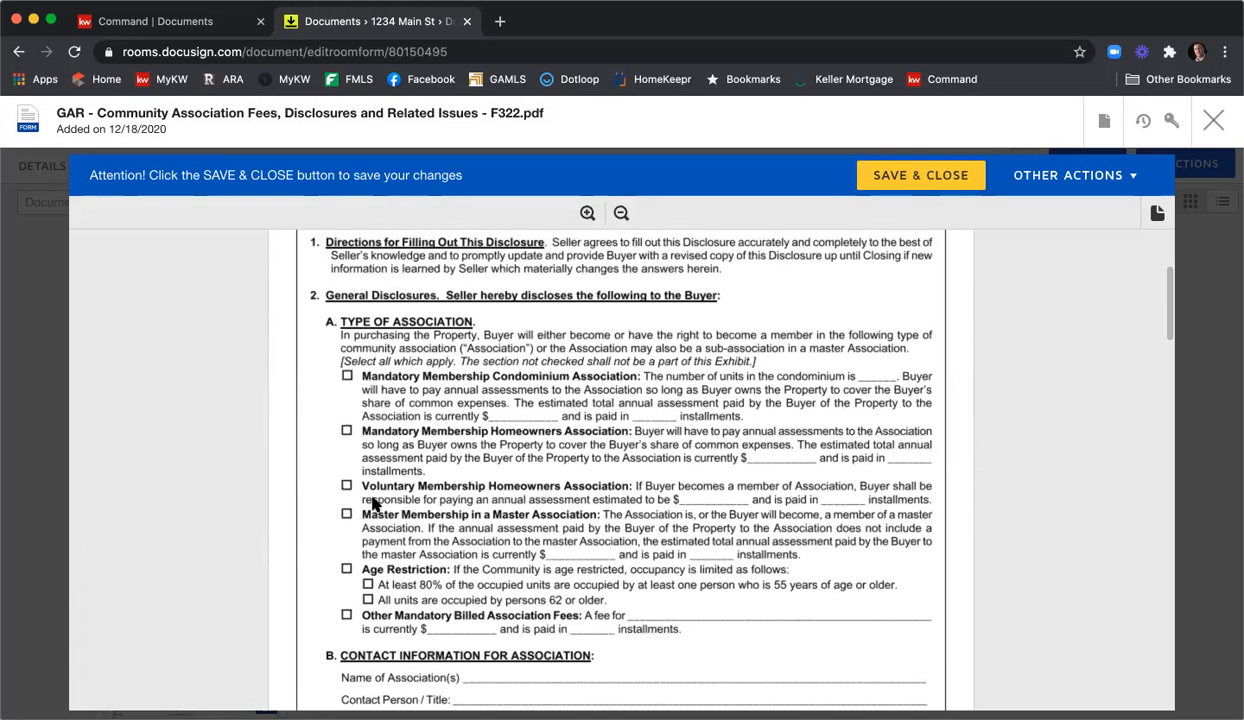
{"action": "scroll", "coordinate": [366, 480], "scroll_direction": "down", "scroll_amount": 5}
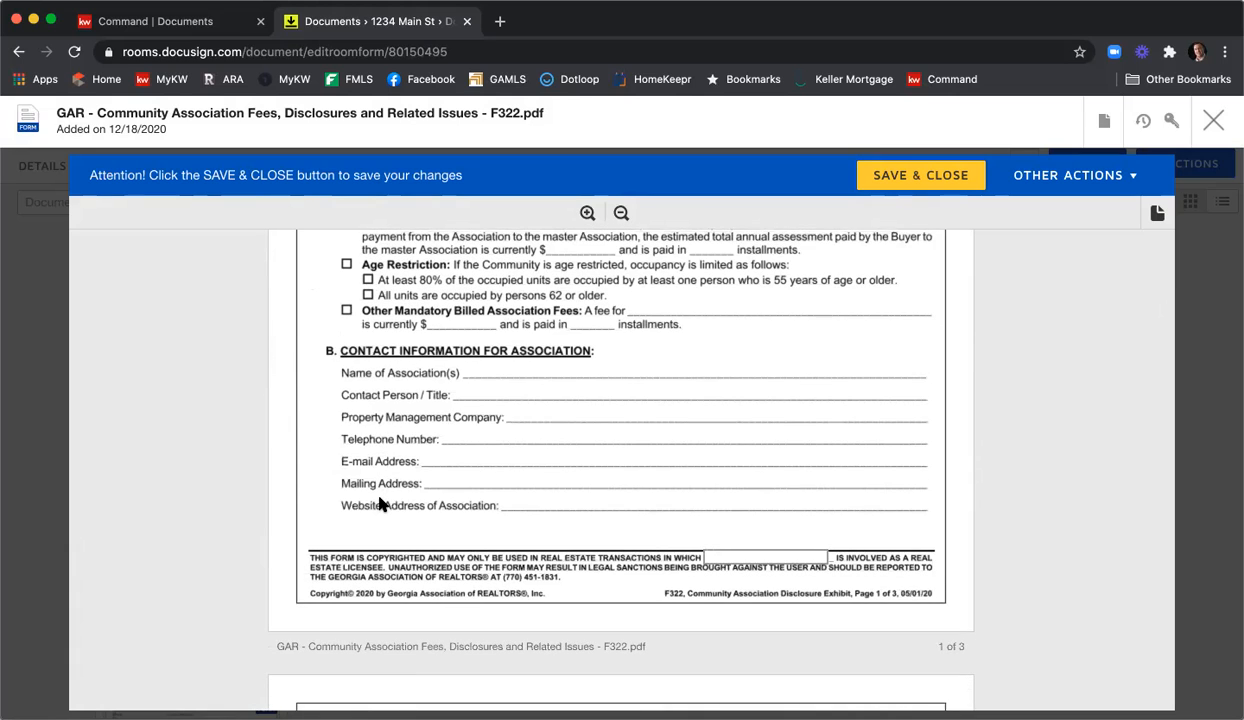
{"action": "scroll", "coordinate": [380, 505], "scroll_direction": "up", "scroll_amount": 3}
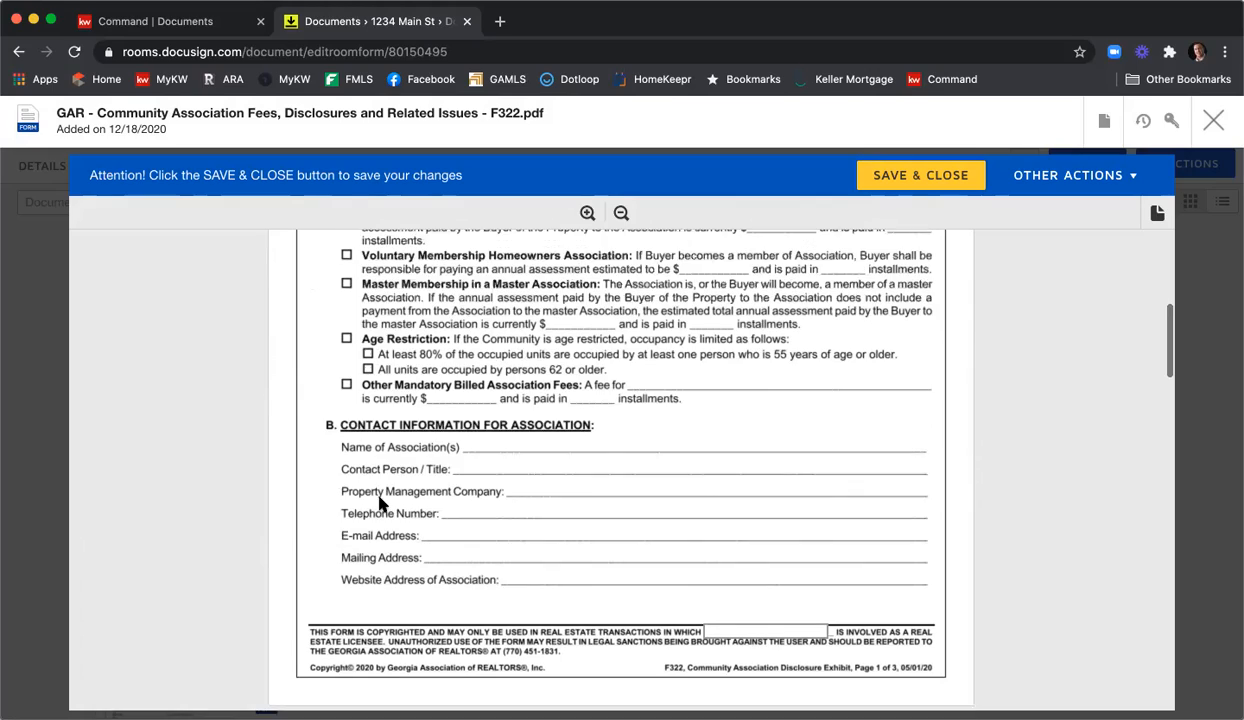
{"action": "scroll", "coordinate": [430, 485], "scroll_direction": "down", "scroll_amount": 12}
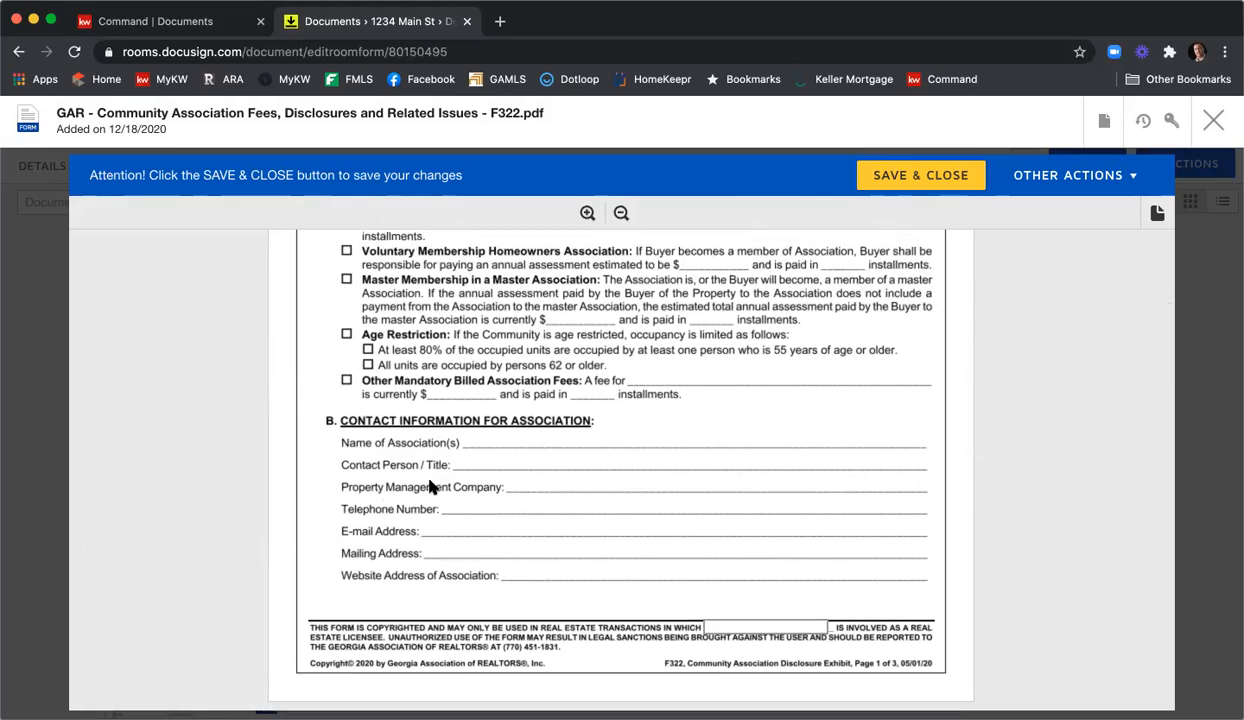
{"action": "scroll", "coordinate": [430, 487], "scroll_direction": "down", "scroll_amount": 10}
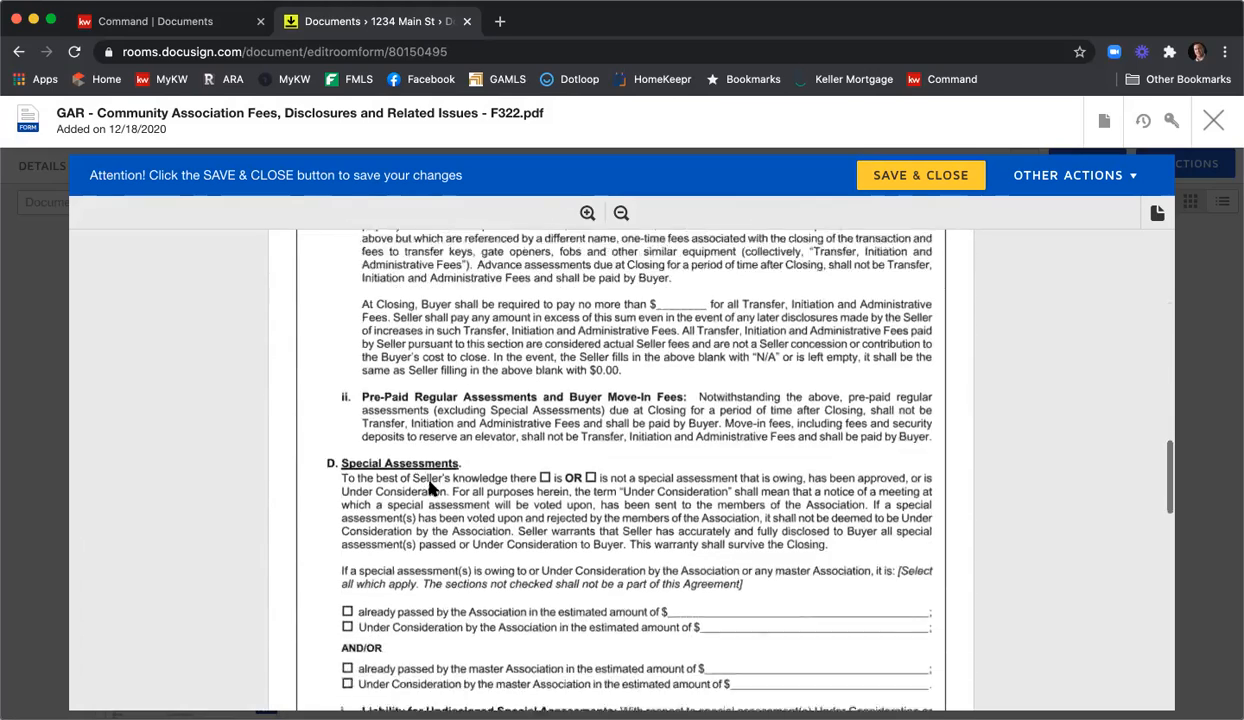
{"action": "scroll", "coordinate": [441, 488], "scroll_direction": "down", "scroll_amount": 20}
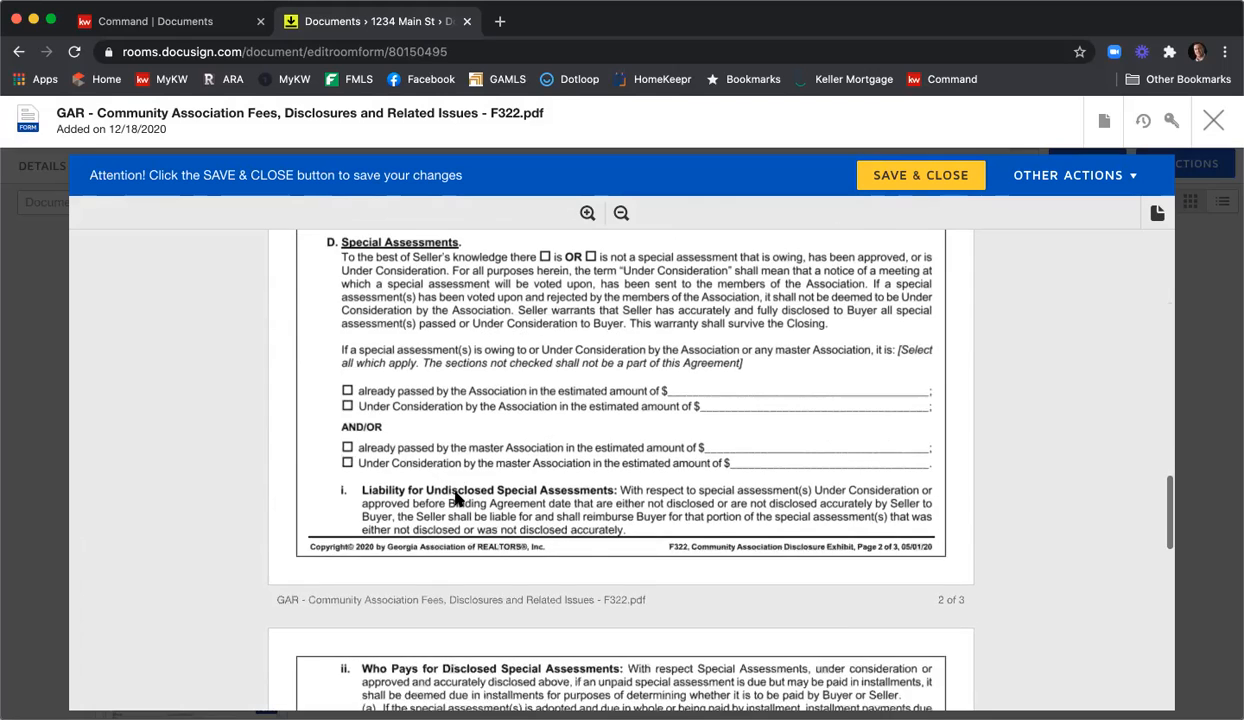
{"action": "scroll", "coordinate": [472, 495], "scroll_direction": "down", "scroll_amount": 15}
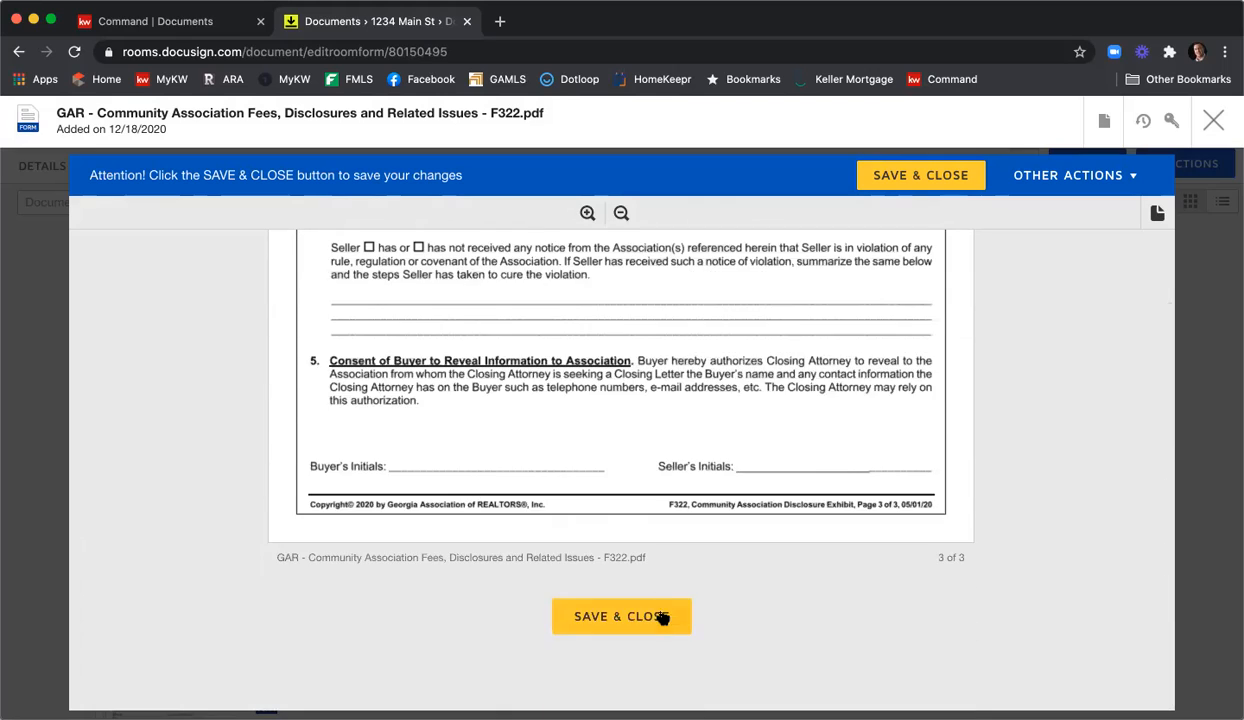
{"action": "left_click", "coordinate": [655, 618]}
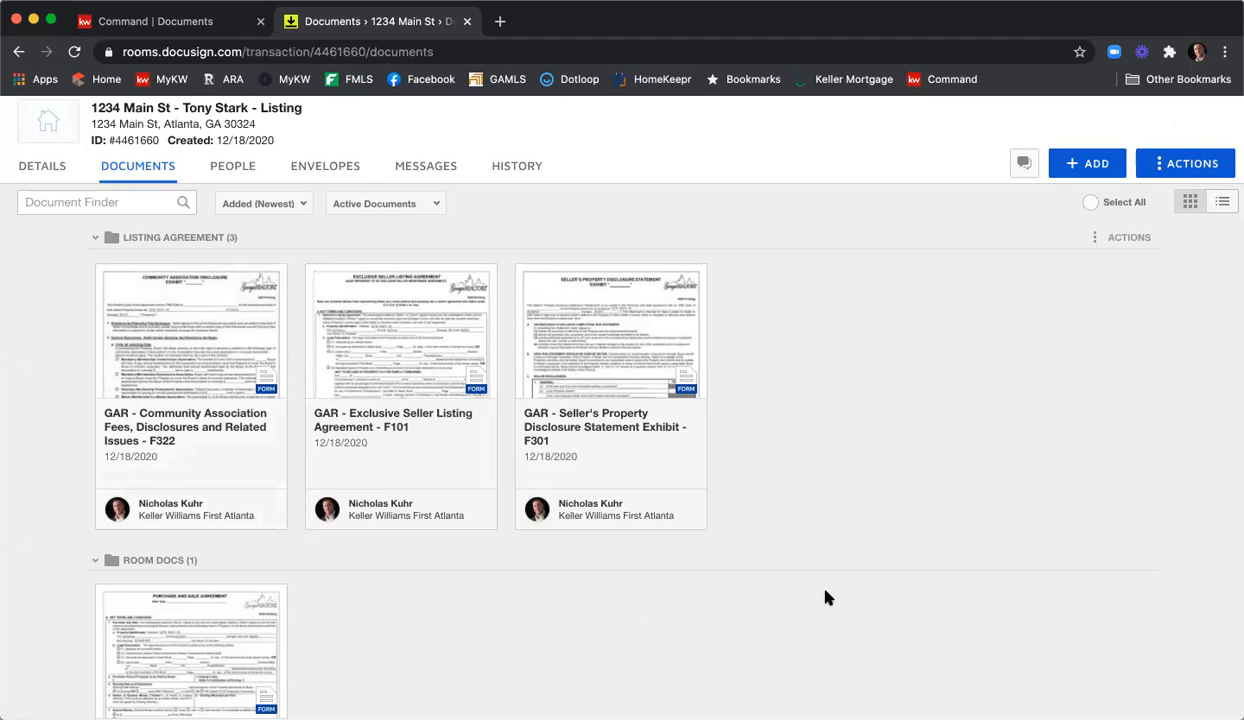
Open the GAR Purchase and Sale Agreement F201 from Room Docs.
{"action": "scroll", "coordinate": [826, 597], "scroll_direction": "down", "scroll_amount": 5}
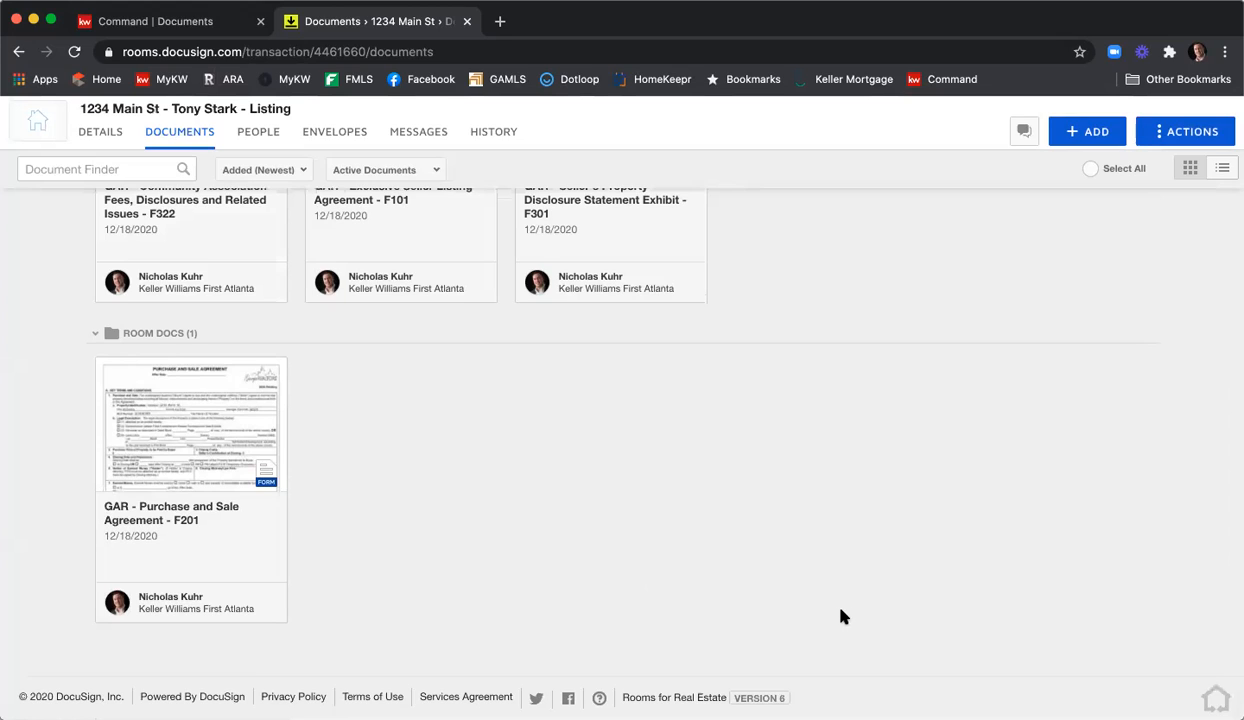
{"action": "left_click", "coordinate": [200, 454]}
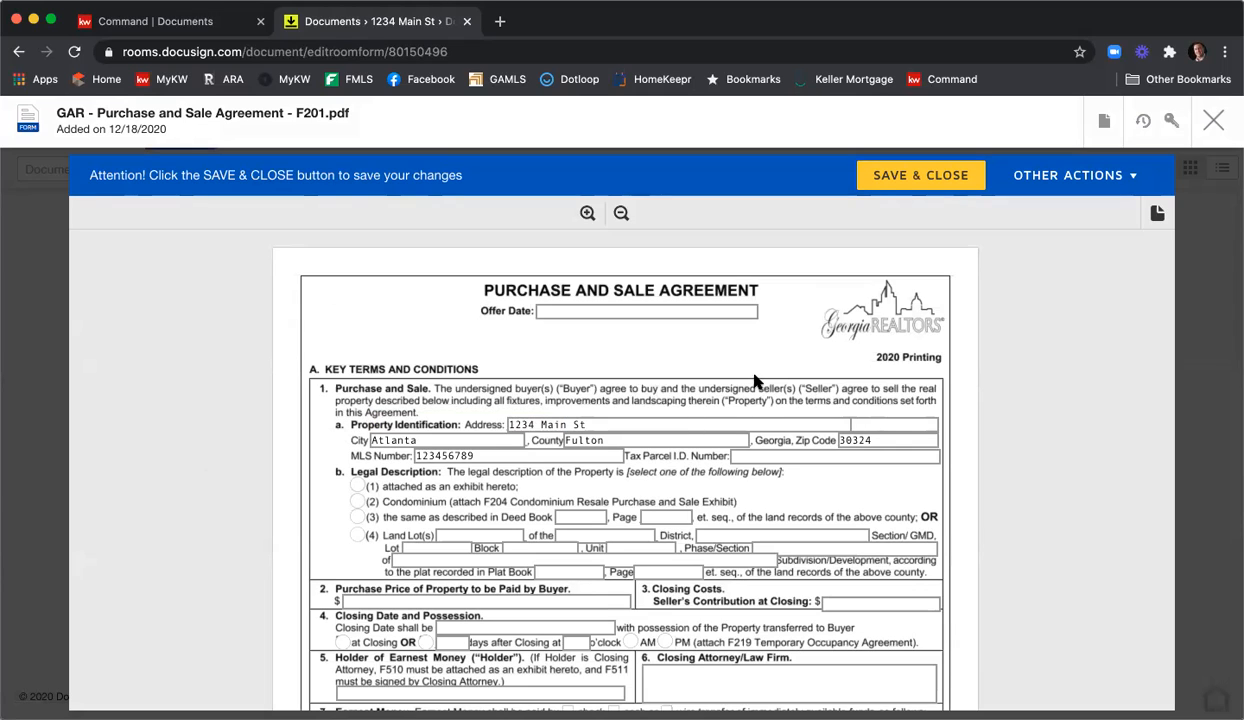
{"action": "left_click", "coordinate": [588, 317]}
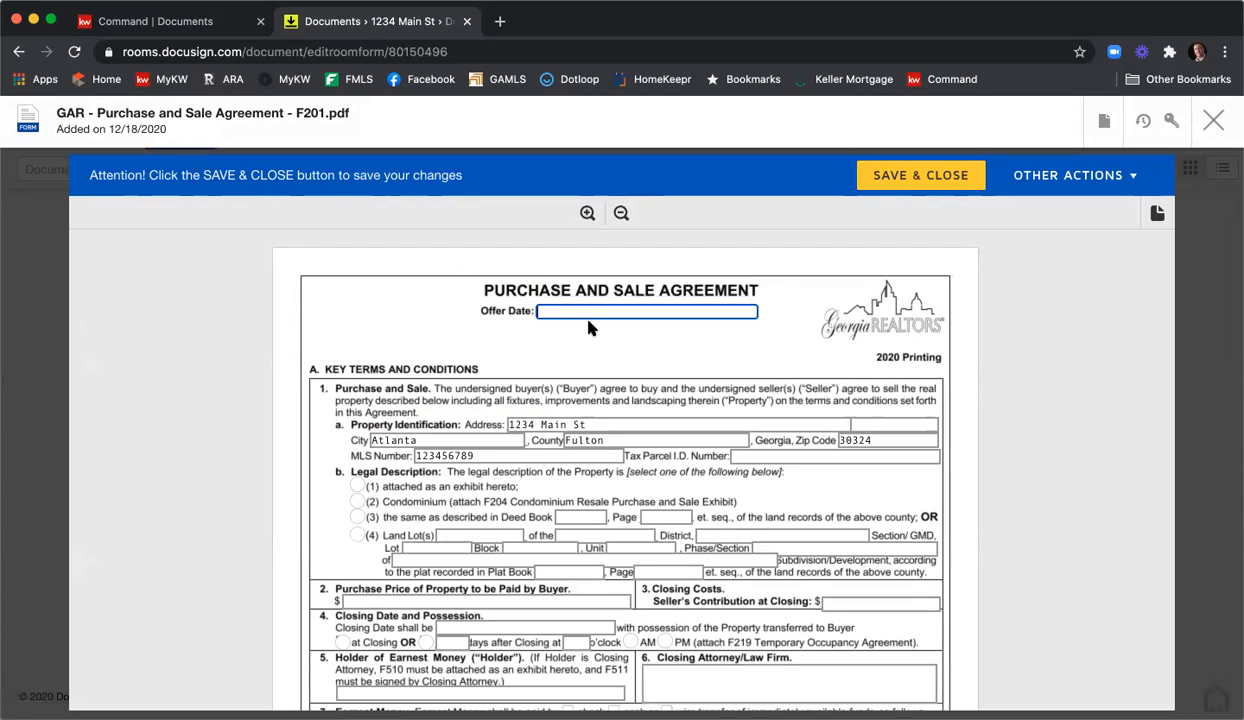
{"action": "type", "text": "12/18/2020"}
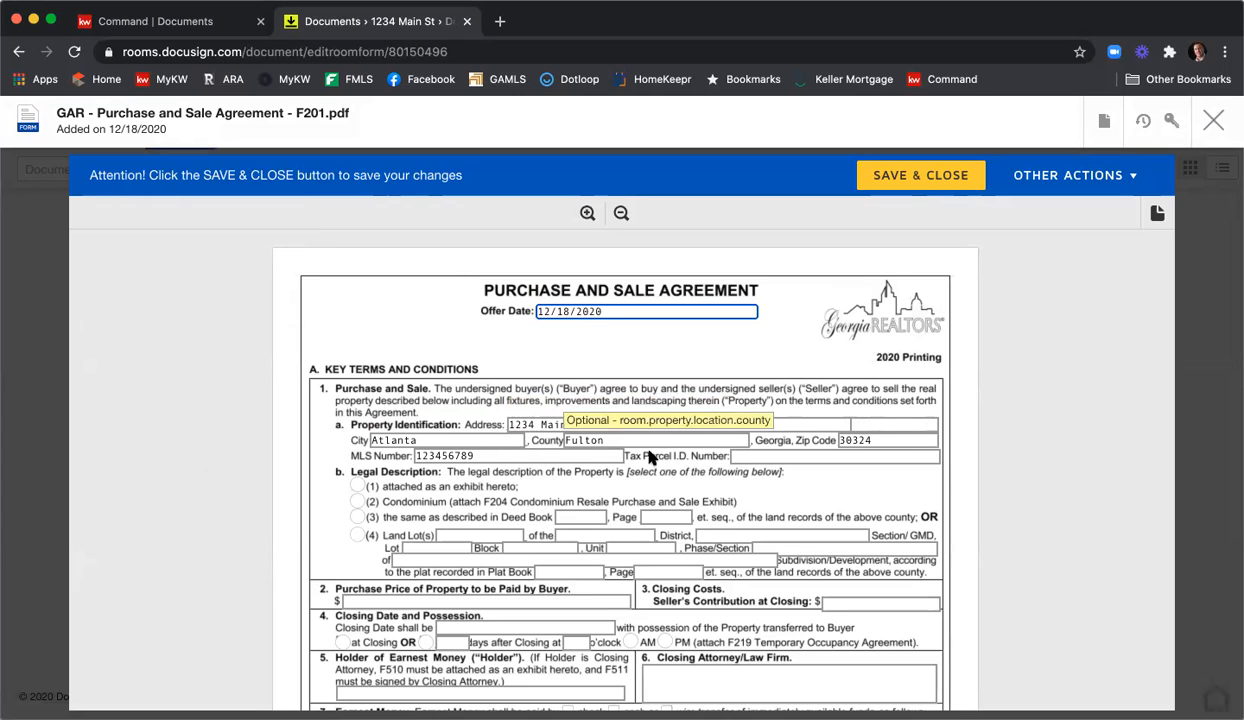
{"action": "left_click", "coordinate": [750, 455]}
{"action": "type", "text": "123456789"}
{"action": "type", "text": "987"}
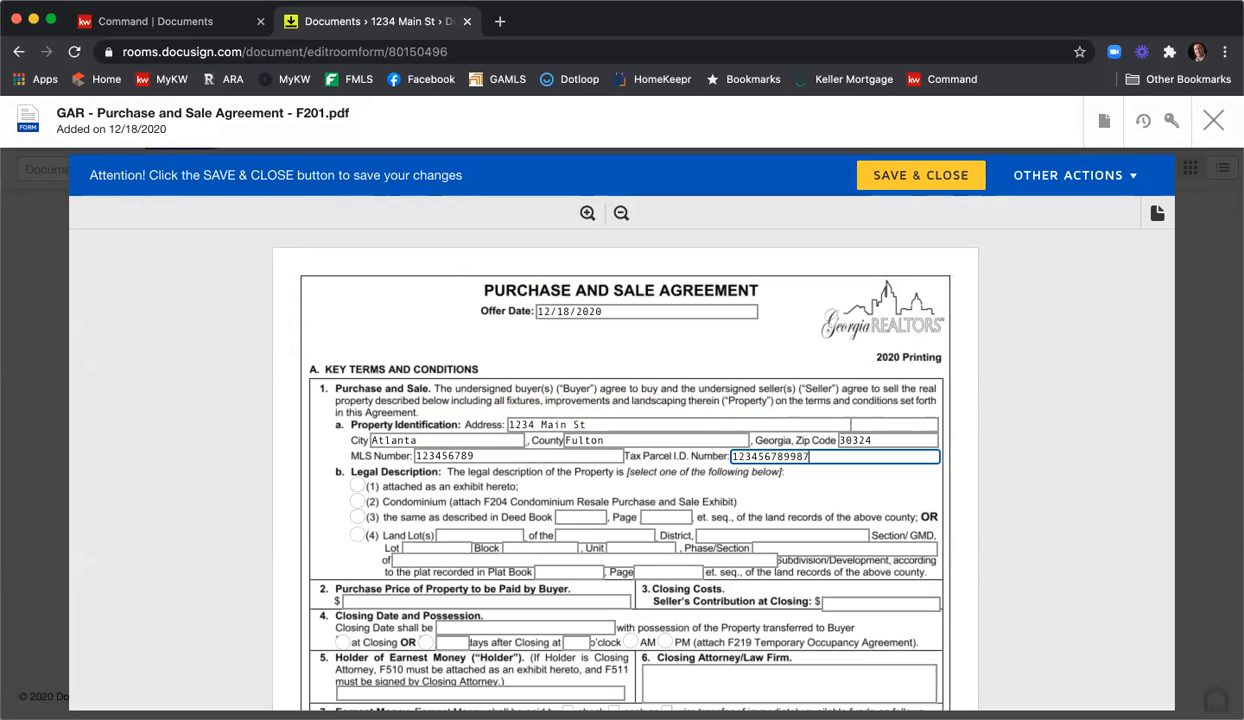
{"action": "left_click", "coordinate": [357, 486]}
{"action": "scroll", "coordinate": [316, 433], "scroll_direction": "down", "scroll_amount": 2}
{"action": "scroll", "coordinate": [317, 428], "scroll_direction": "down", "scroll_amount": 1}
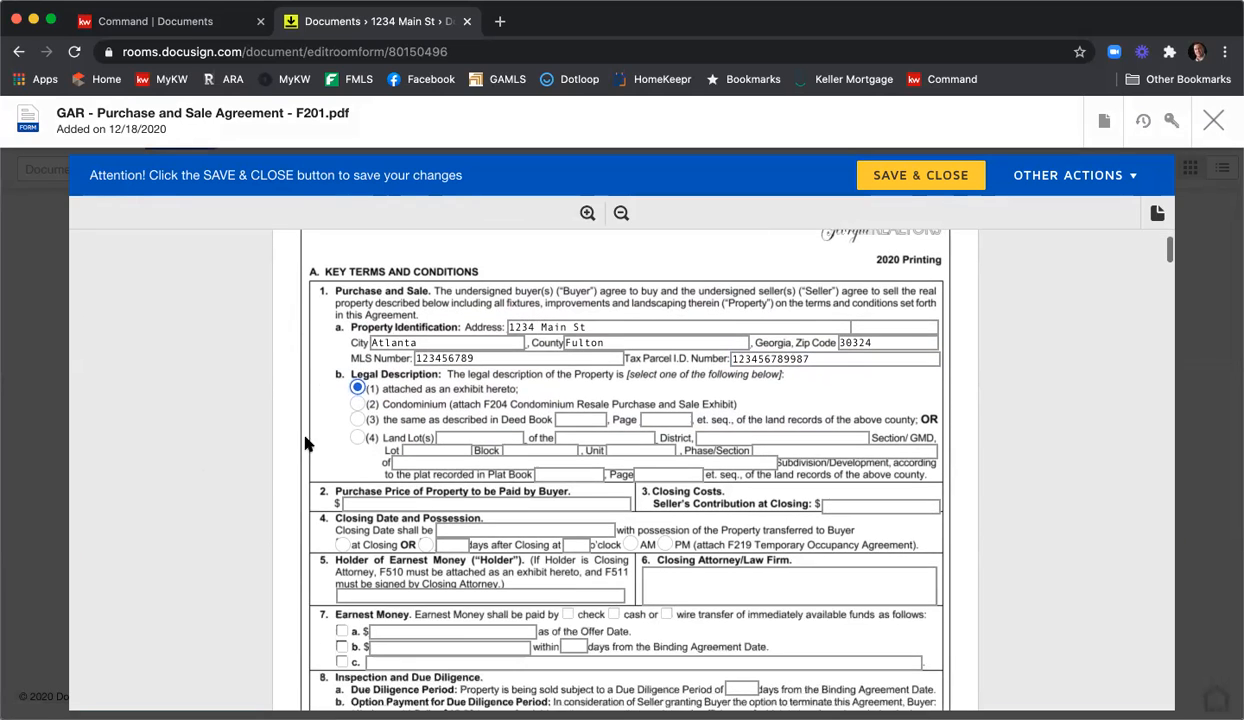
Set purchase price 400000, seller's contribution 5000, possession at closing, and closing date 1/18/2020.
{"action": "left_click", "coordinate": [387, 505]}
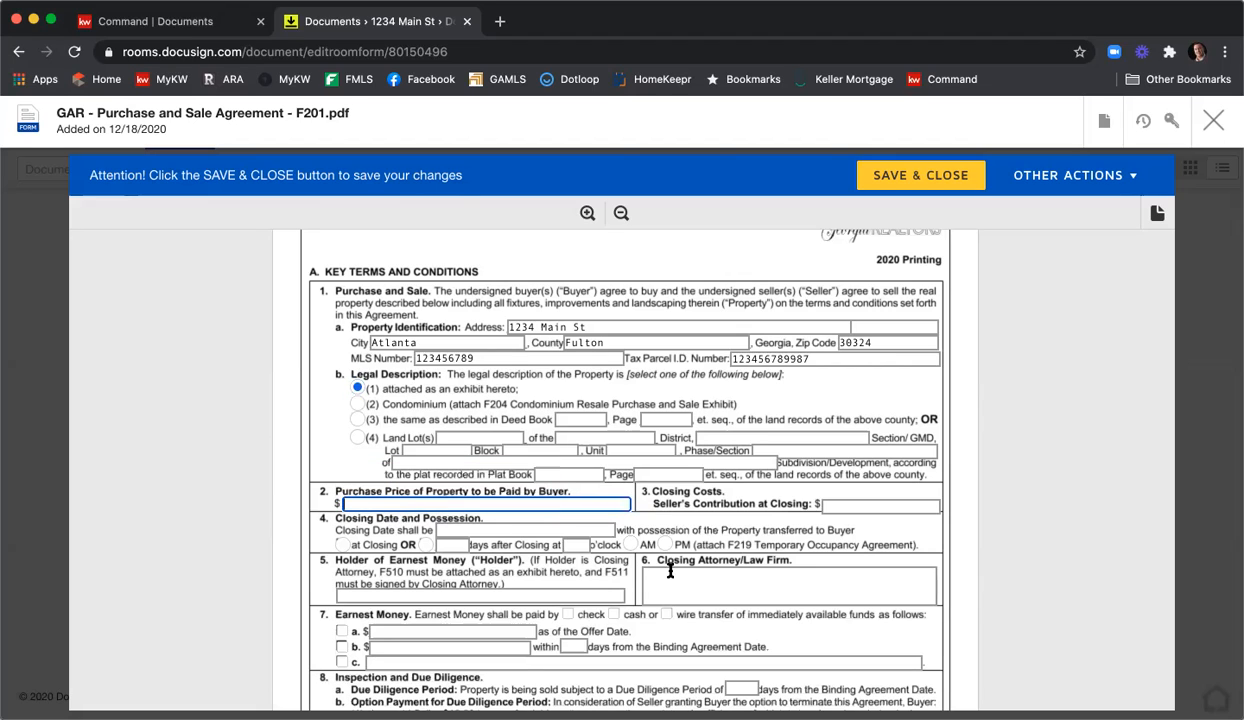
{"action": "type", "text": "400000"}
{"action": "left_click_drag", "start_coordinate": [343, 504], "coordinate": [480, 522]}
{"action": "left_click", "coordinate": [890, 507]}
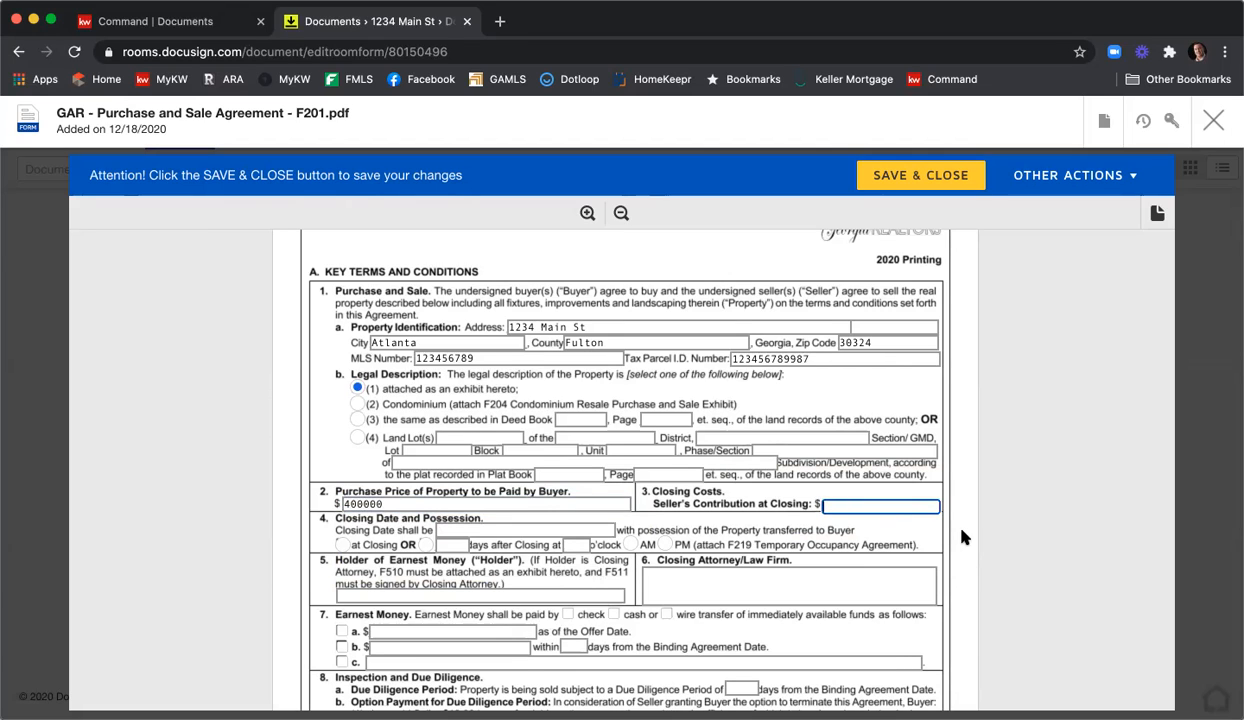
{"action": "type", "text": "5000"}
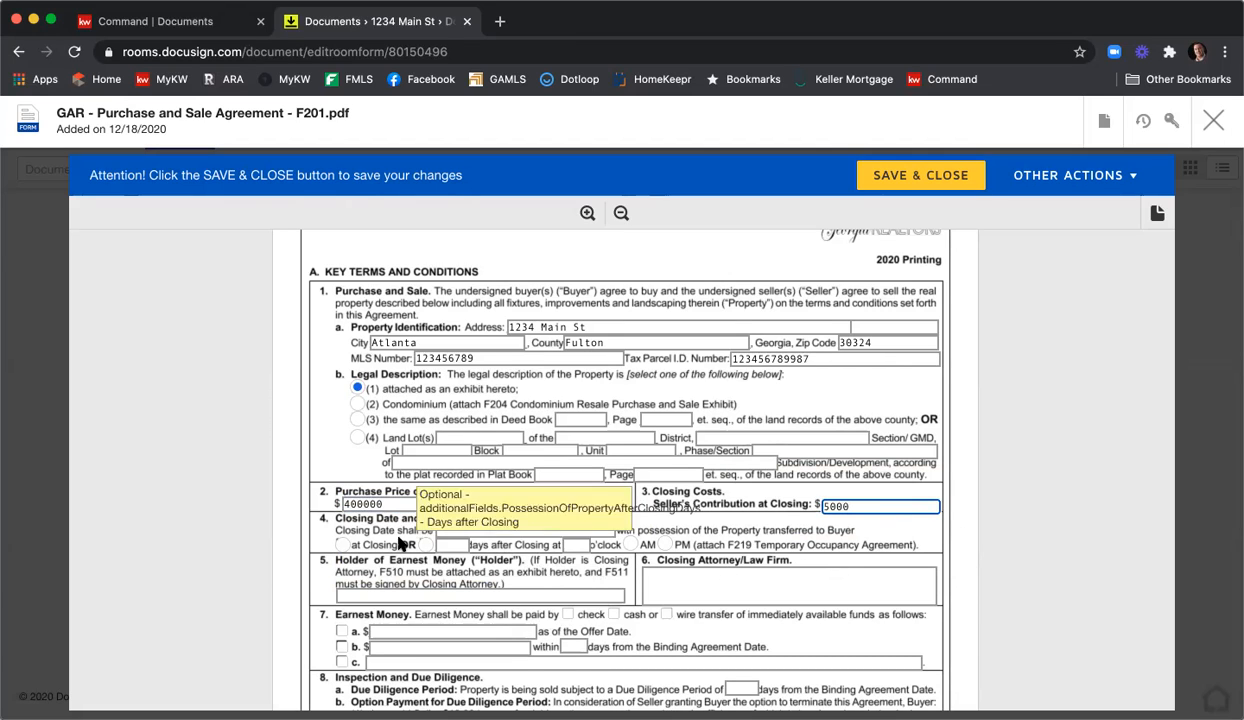
{"action": "left_click", "coordinate": [342, 545]}
{"action": "left_click", "coordinate": [440, 530]}
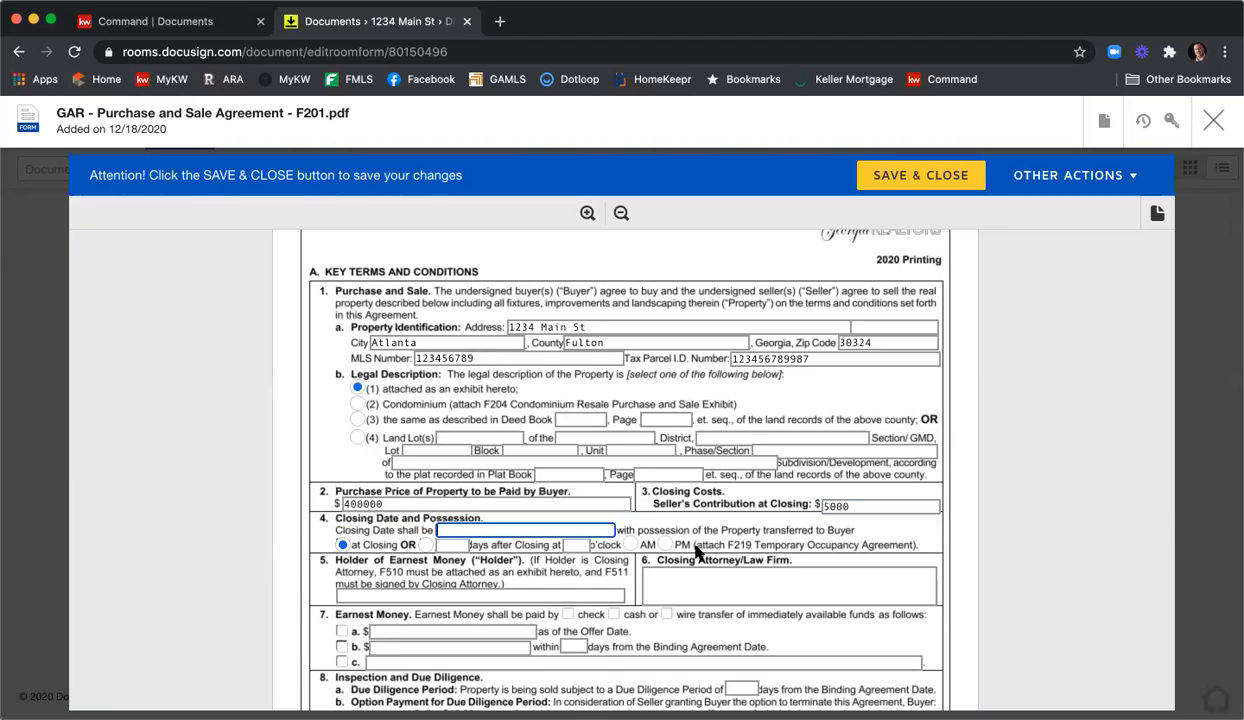
{"action": "type", "text": "1/18/2020"}
Name KWFA as earnest money holder and C&B as closing attorney.
{"action": "scroll", "coordinate": [695, 563], "scroll_direction": "down", "scroll_amount": 1}
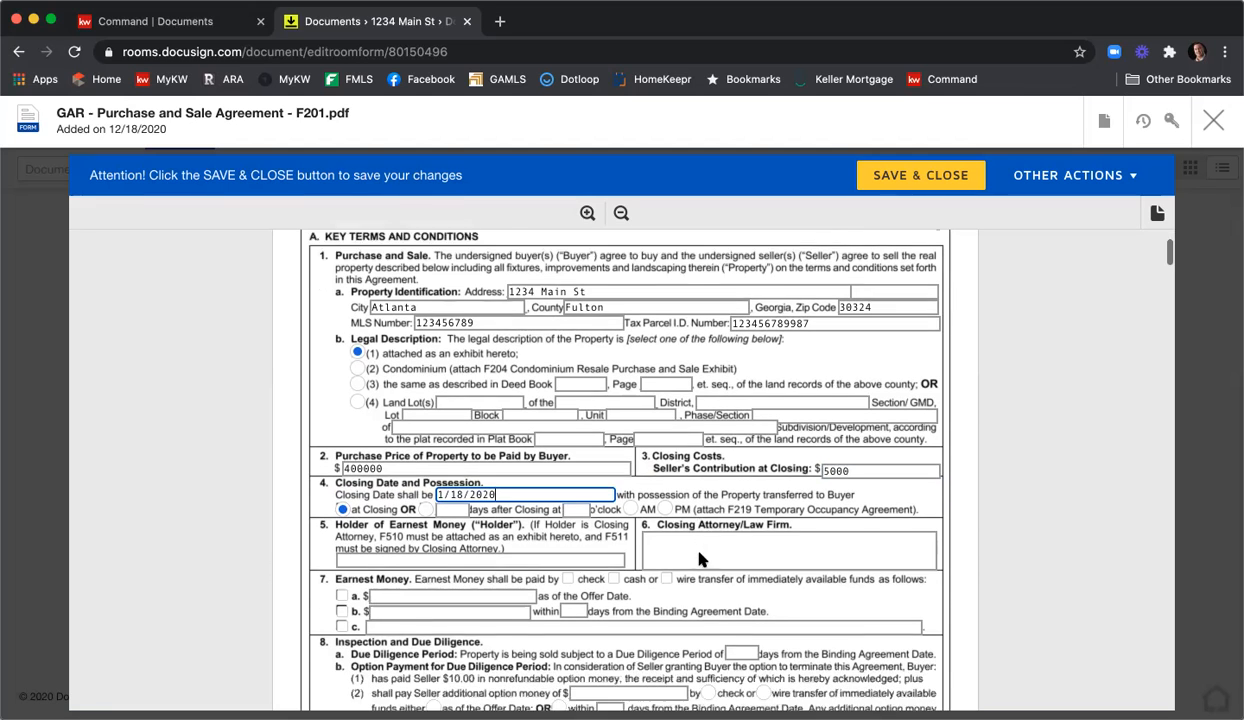
{"action": "left_click", "coordinate": [430, 538]}
{"action": "type", "text": "MKWF"}
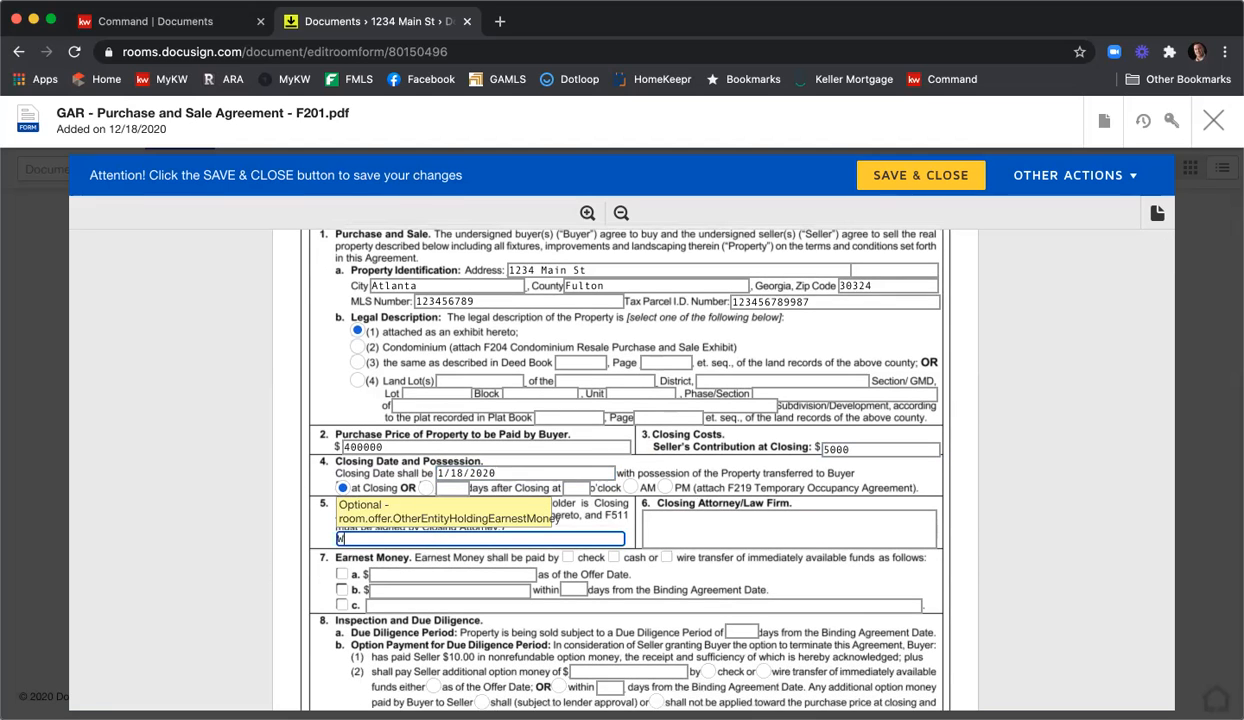
{"action": "key", "text": "BackSpace"}
{"action": "key", "text": "BackSpace"}
{"action": "key", "text": "BackSpace"}
{"action": "key", "text": "BackSpace"}
{"action": "type", "text": "KWFA"}
{"action": "left_click", "coordinate": [789, 528]}
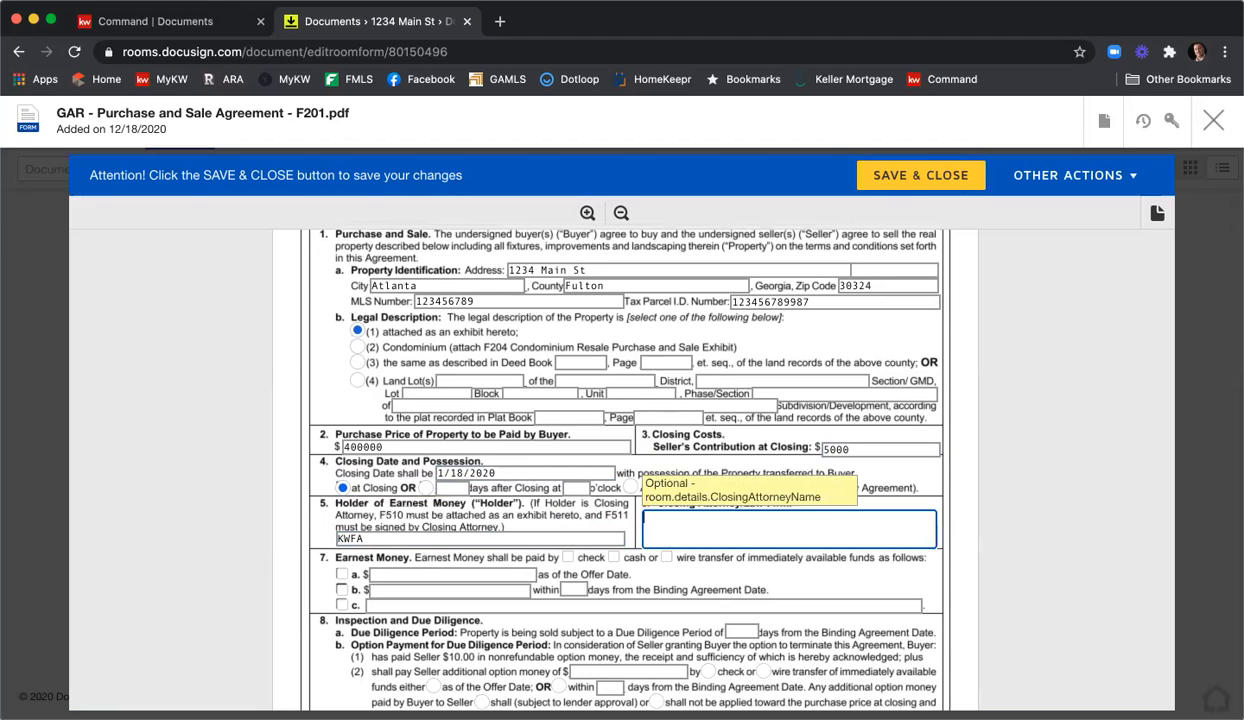
{"action": "type", "text": "C&B"}
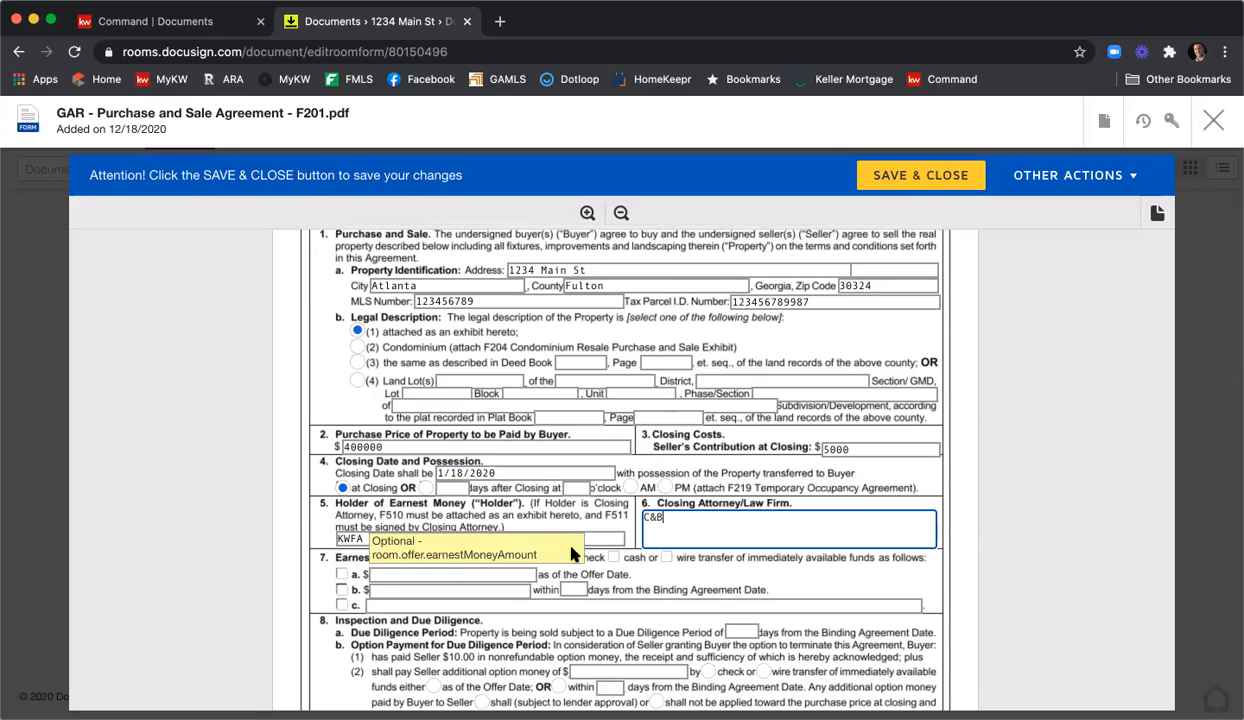
Set earnest money to $4000 by check within 3 days and a 10-day due diligence period.
{"action": "left_click", "coordinate": [561, 557]}
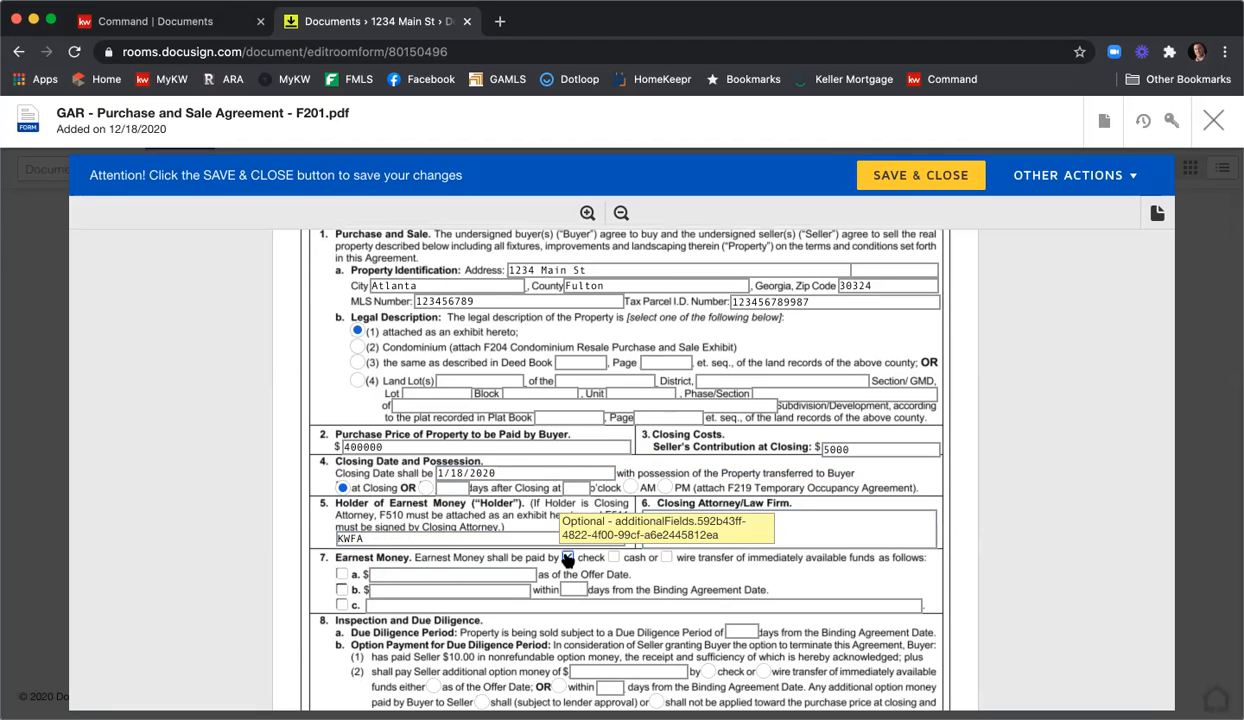
{"action": "left_click", "coordinate": [341, 590]}
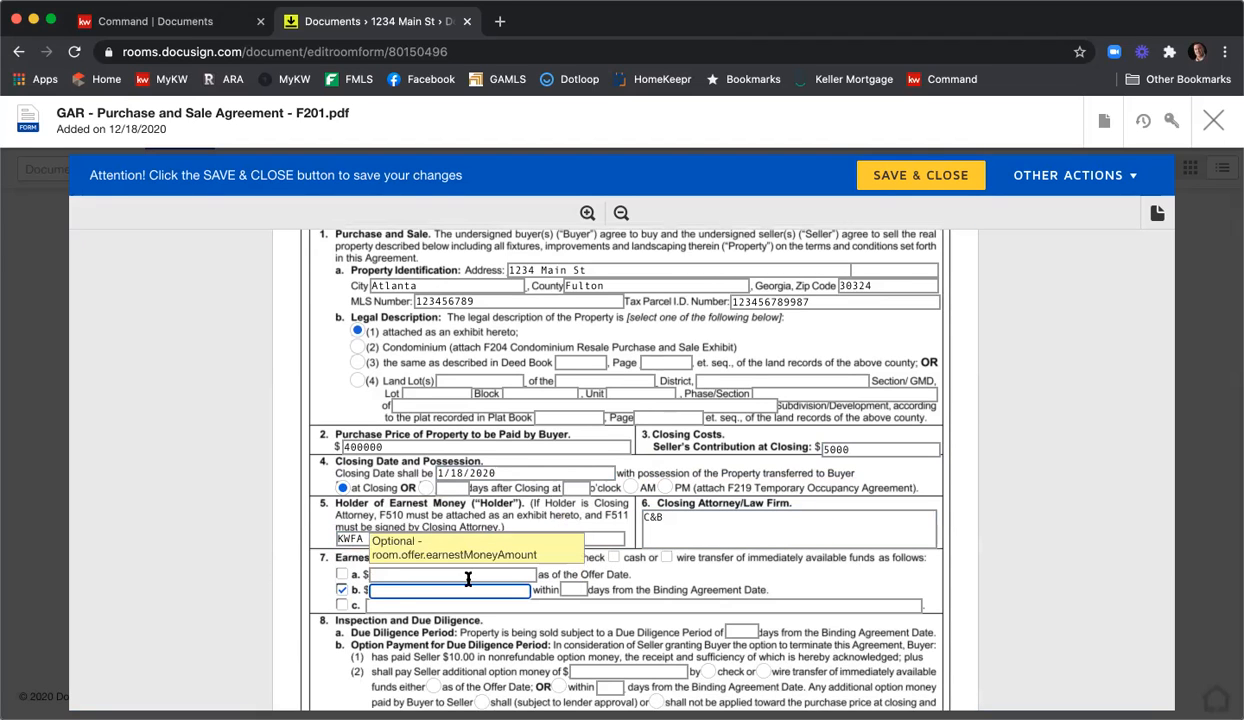
{"action": "type", "text": "4000"}
{"action": "left_click", "coordinate": [570, 591]}
{"action": "type", "text": "3"}
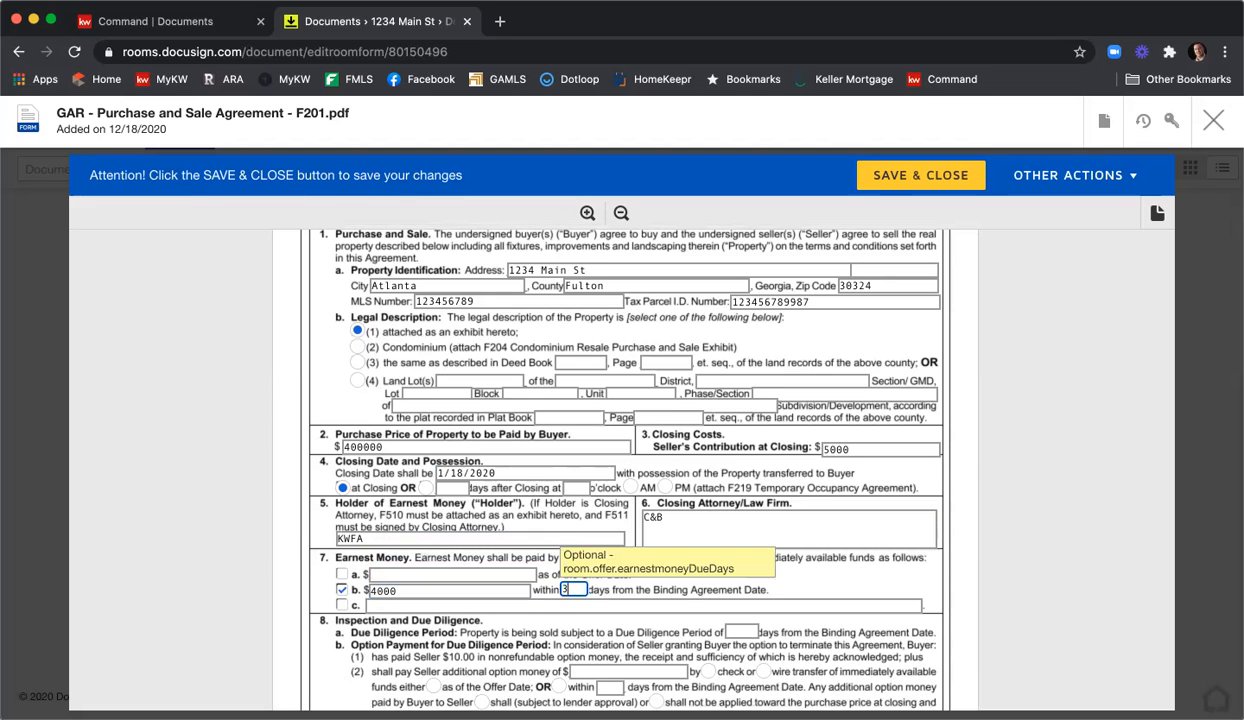
{"action": "scroll", "coordinate": [963, 553], "scroll_direction": "down", "scroll_amount": 3}
{"action": "left_click", "coordinate": [740, 445]}
{"action": "type", "text": "10"}
{"action": "scroll", "coordinate": [706, 477], "scroll_direction": "down", "scroll_amount": 1}
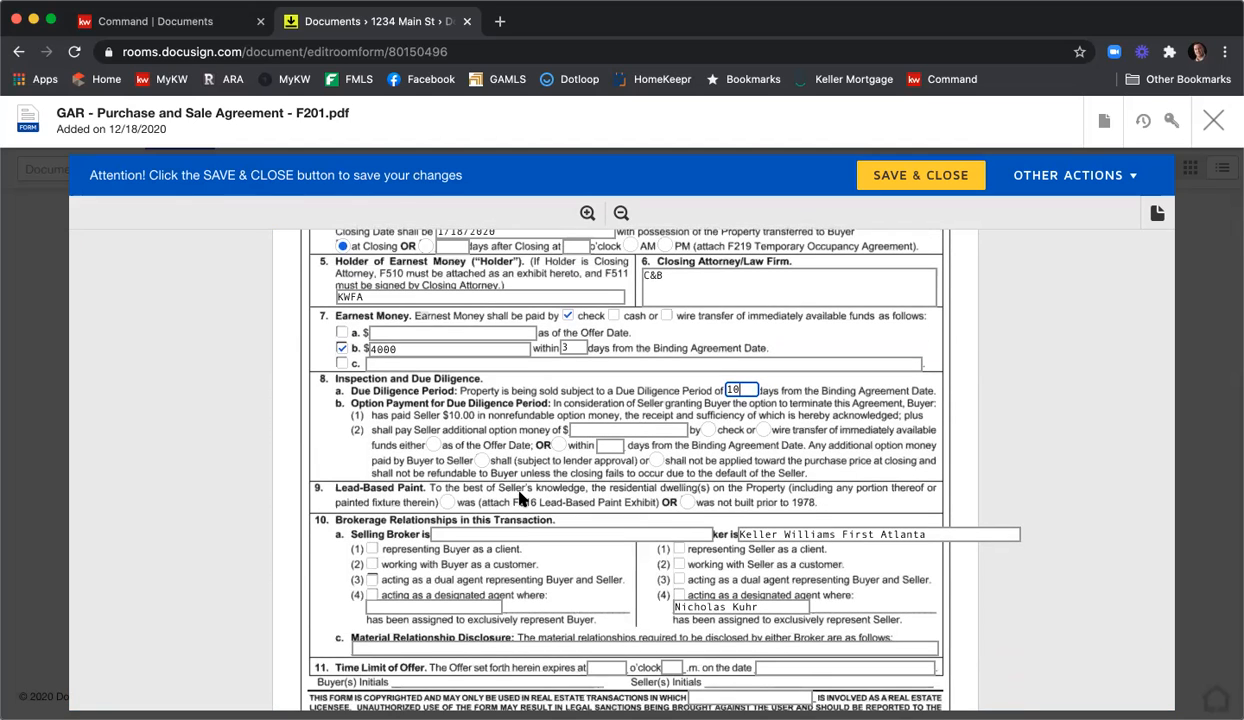
Mark the home as not built before 1978, listing broker for Seller, and the selling broker firm for Buyer.
{"action": "left_click", "coordinate": [684, 503]}
{"action": "scroll", "coordinate": [907, 466], "scroll_direction": "down", "scroll_amount": 1}
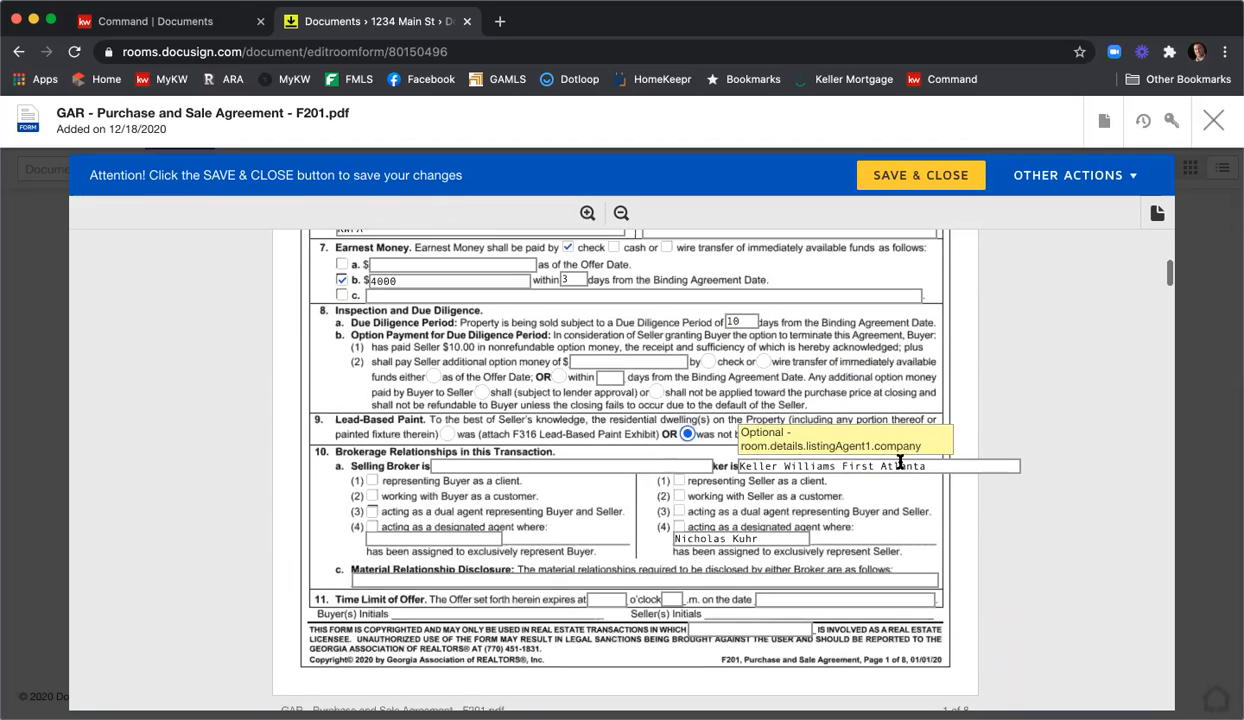
{"action": "left_click", "coordinate": [682, 483]}
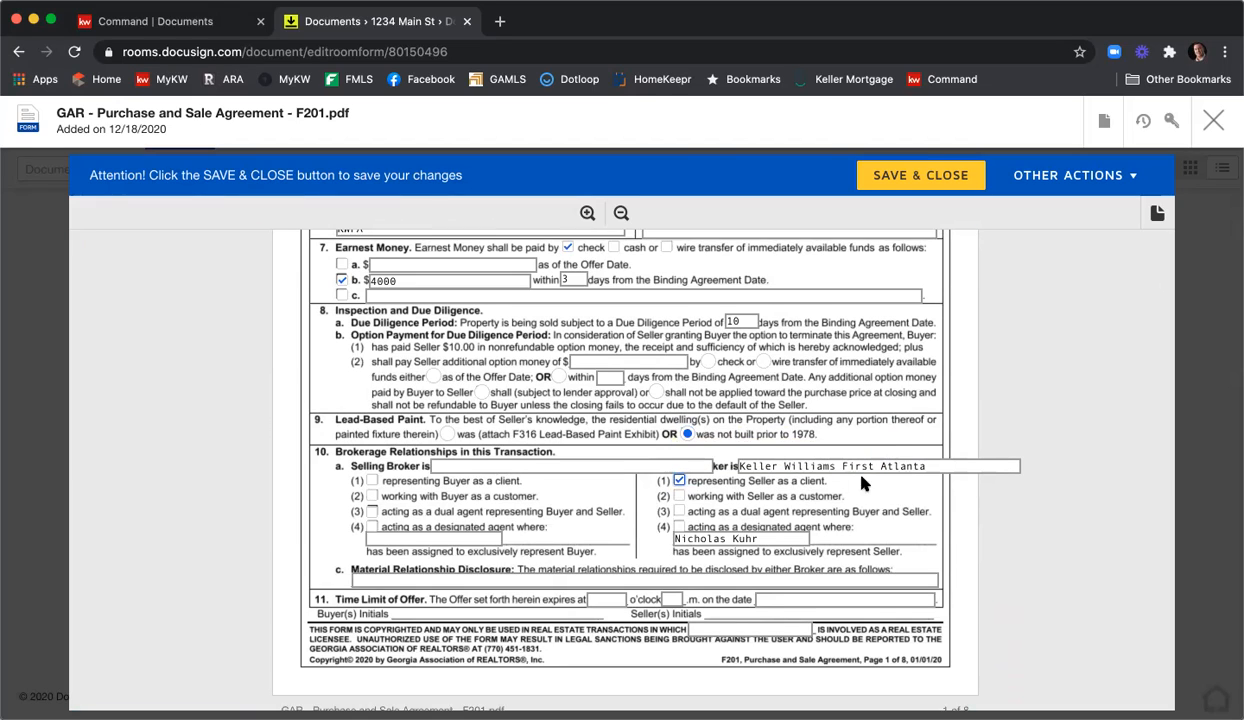
{"action": "left_click", "coordinate": [605, 466]}
{"action": "type", "text": "H"}
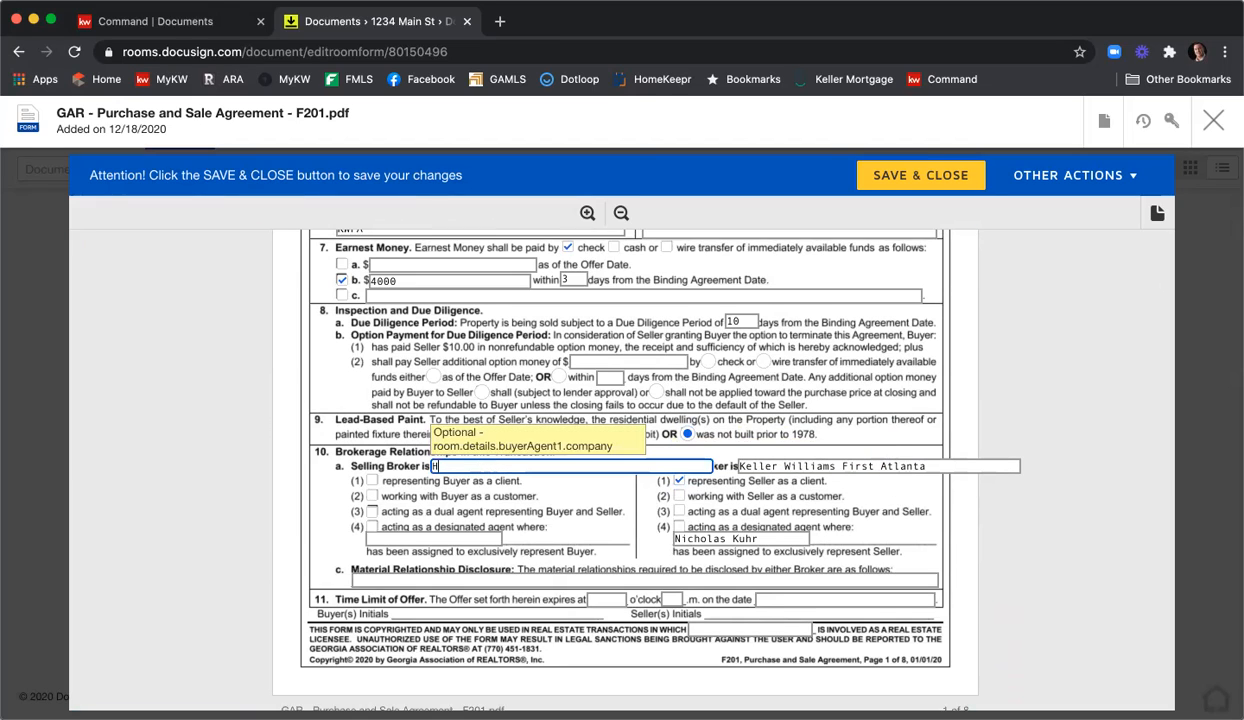
{"action": "type", "text": "arry Norman"}
{"action": "left_click", "coordinate": [371, 480]}
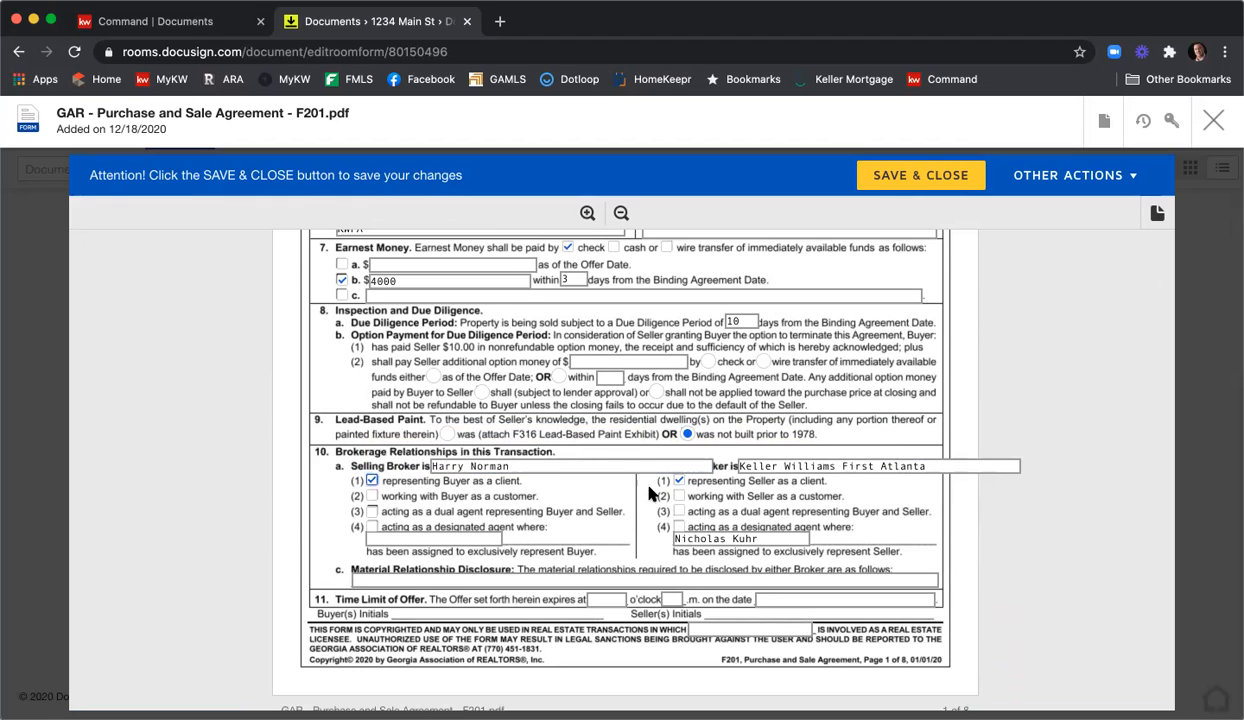
{"action": "scroll", "coordinate": [957, 480], "scroll_direction": "down", "scroll_amount": 1}
Enter N/A for material relationships and set the offer to expire 12 p.m. on 12/19/2020.
{"action": "left_click", "coordinate": [447, 536]}
{"action": "type", "text": "N/A"}
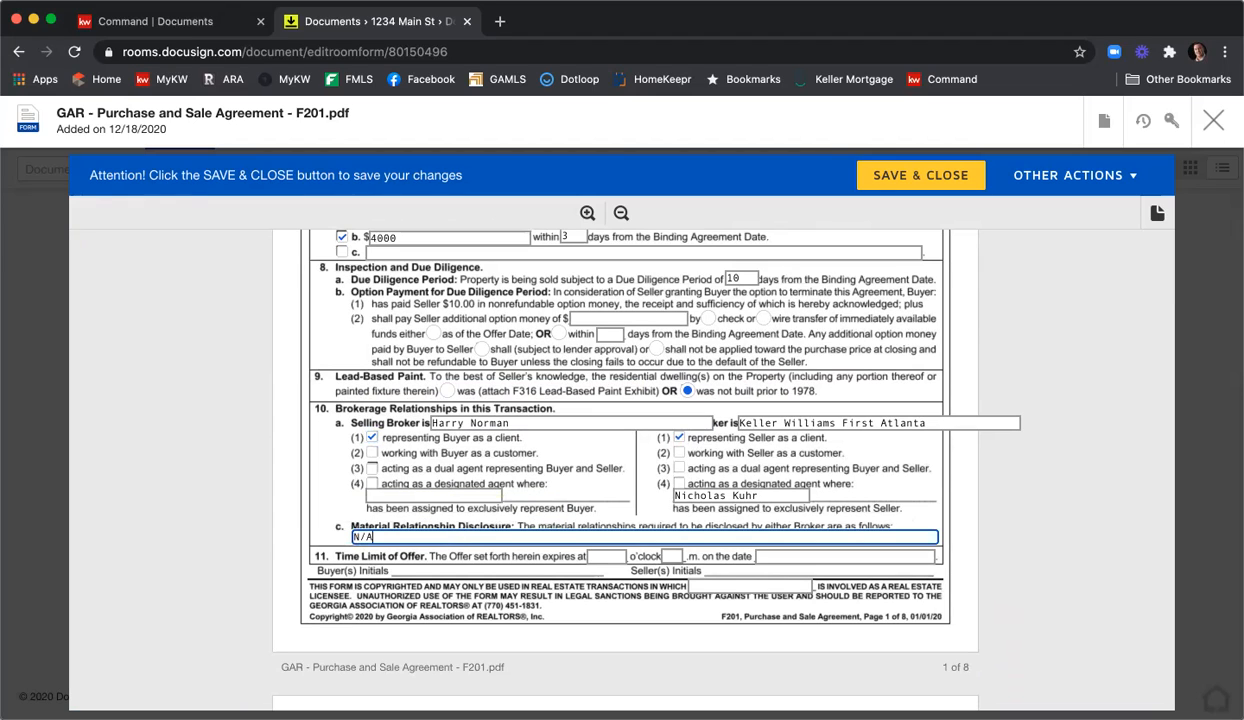
{"action": "left_click", "coordinate": [605, 556]}
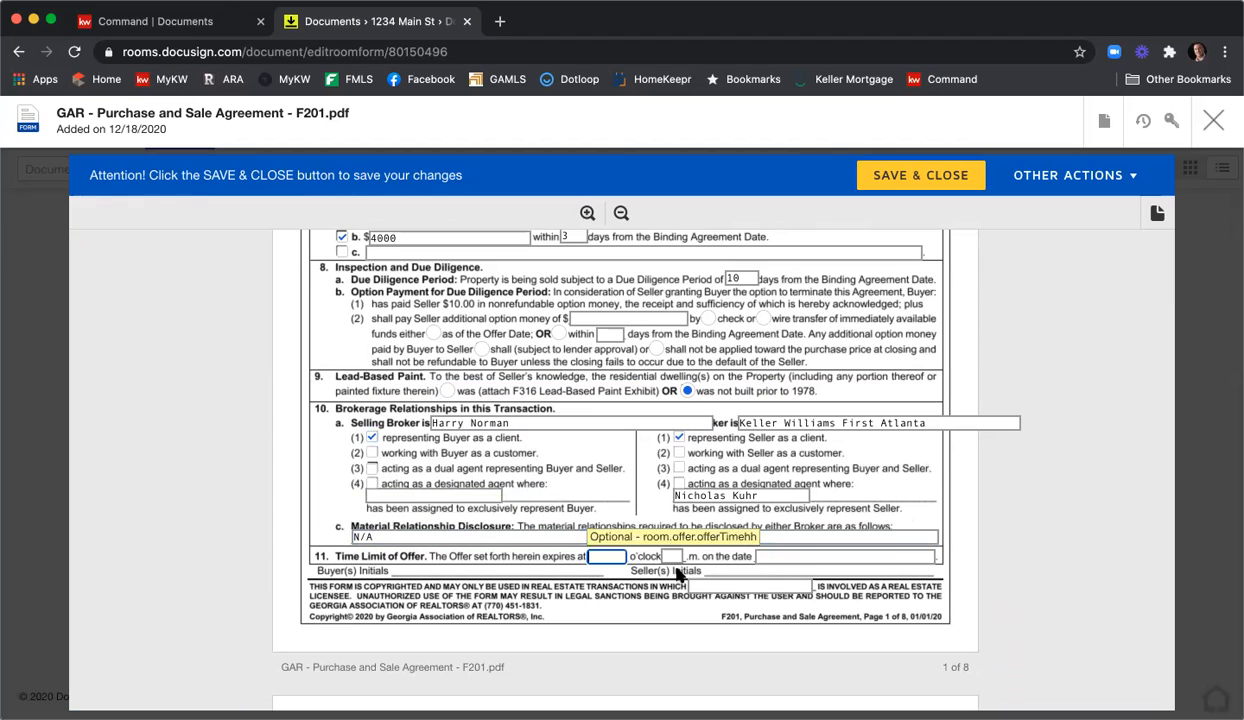
{"action": "type", "text": "12"}
{"action": "key", "text": "Tab"}
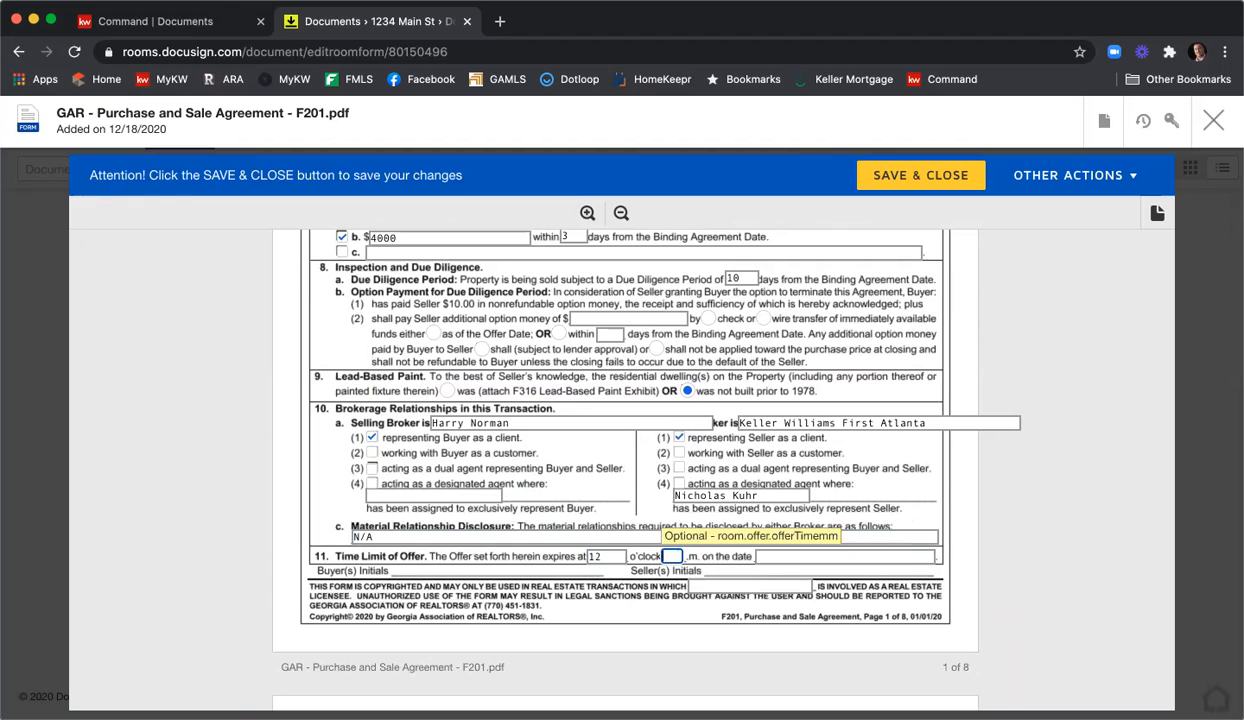
{"action": "type", "text": "p"}
{"action": "key", "text": "Tab"}
{"action": "type", "text": "10/19/"}
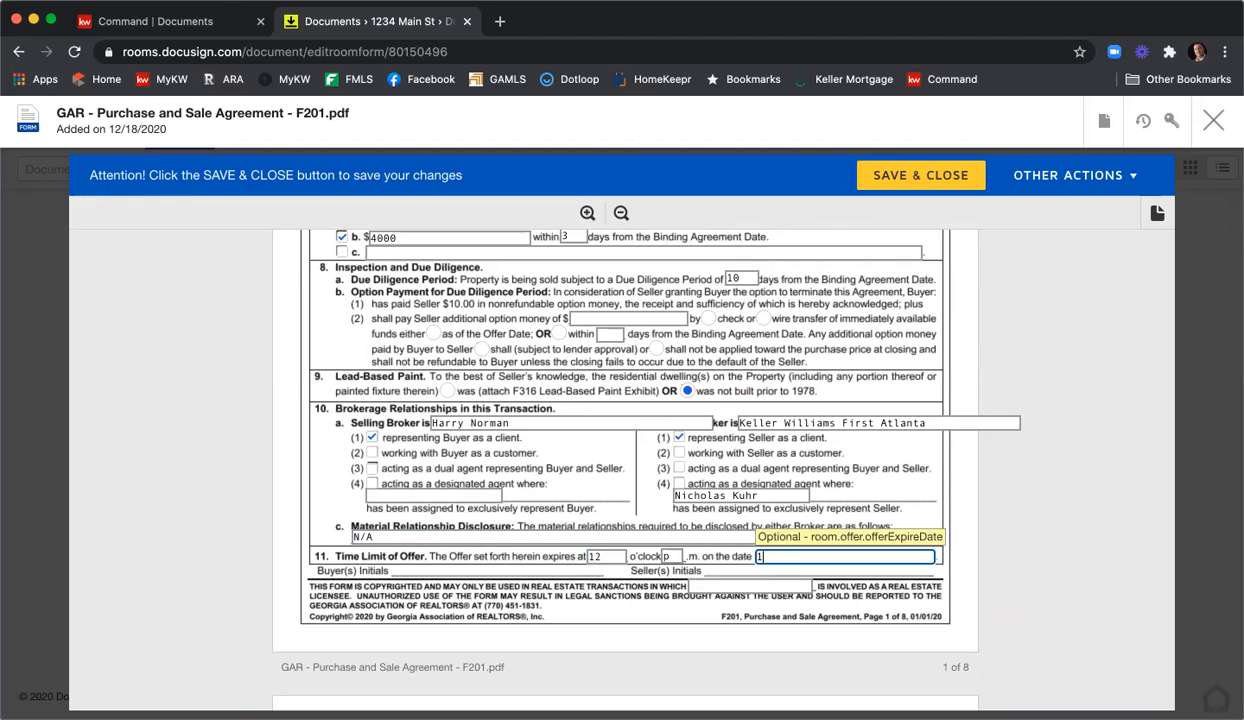
{"action": "key", "text": "BackSpace"}
{"action": "key", "text": "BackSpace"}
{"action": "key", "text": "BackSpace"}
{"action": "type", "text": "25/19/"}
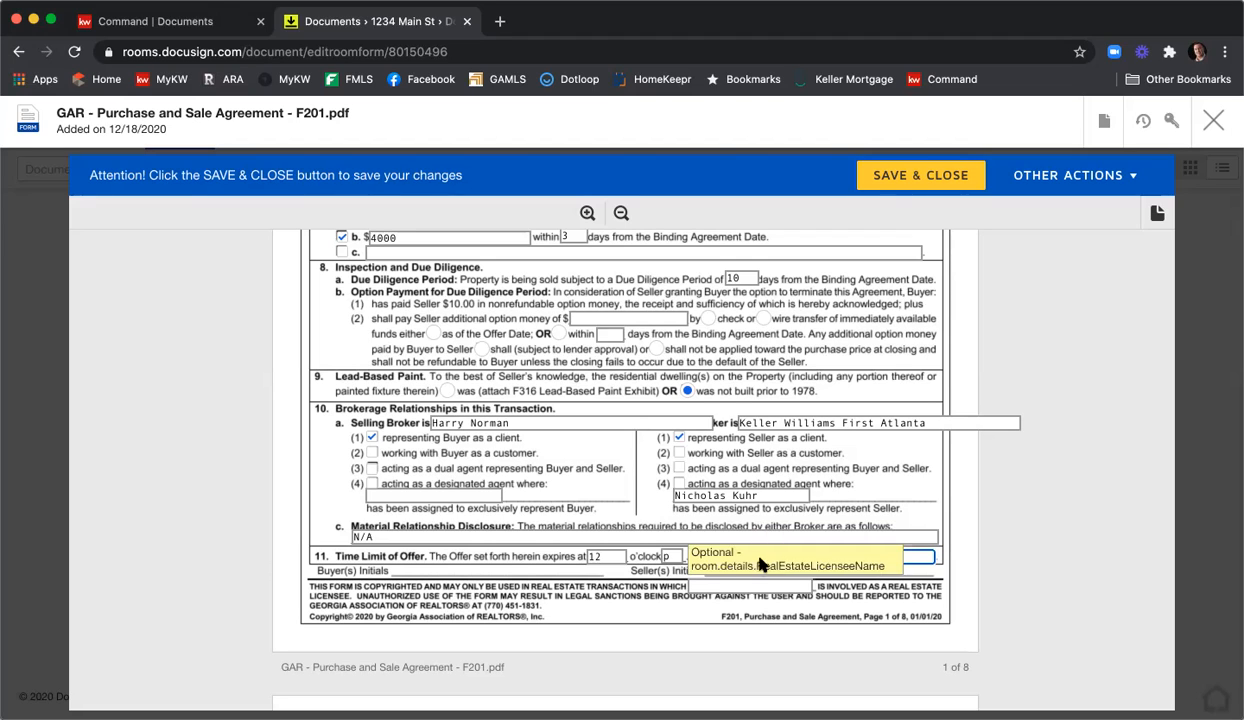
{"action": "key", "text": "BackSpace"}
{"action": "key", "text": "BackSpace"}
{"action": "key", "text": "BackSpace"}
{"action": "key", "text": "BackSpace"}
{"action": "key", "text": "BackSpace"}
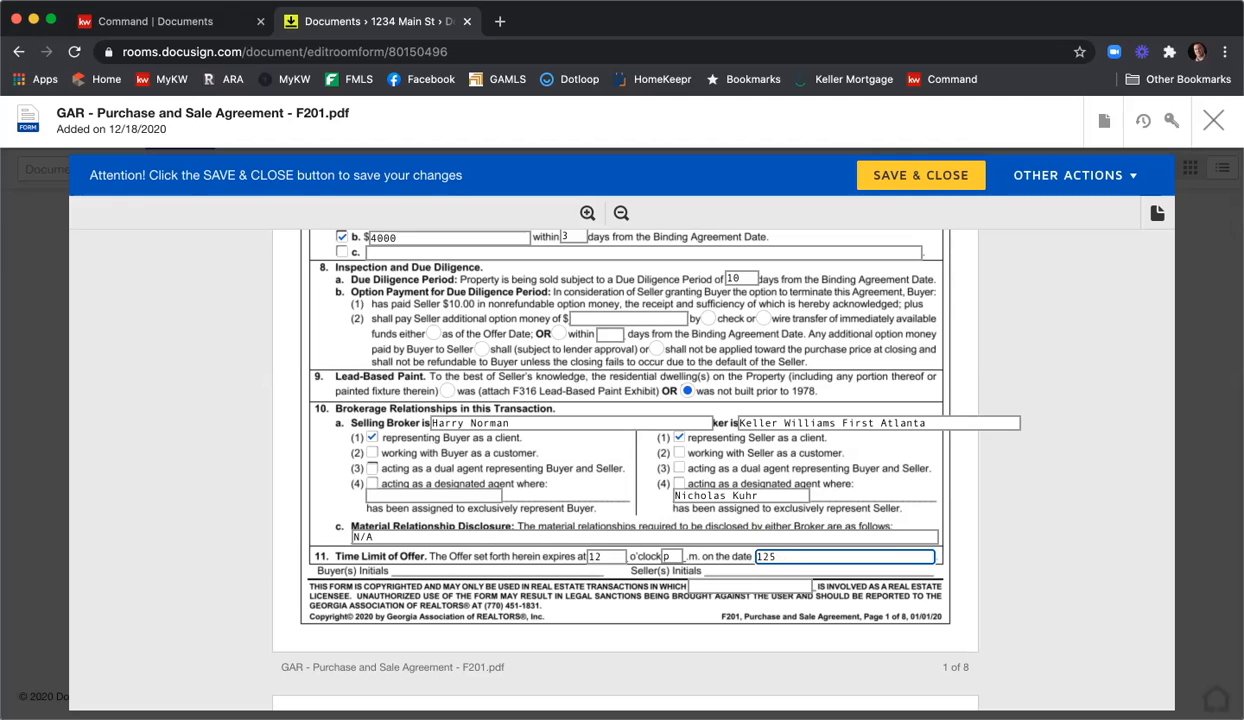
{"action": "type", "text": "/19/2020"}
Uncheck the All Cash Sale exhibit and clear its letter A.
{"action": "scroll", "coordinate": [1065, 449], "scroll_direction": "down", "scroll_amount": 10}
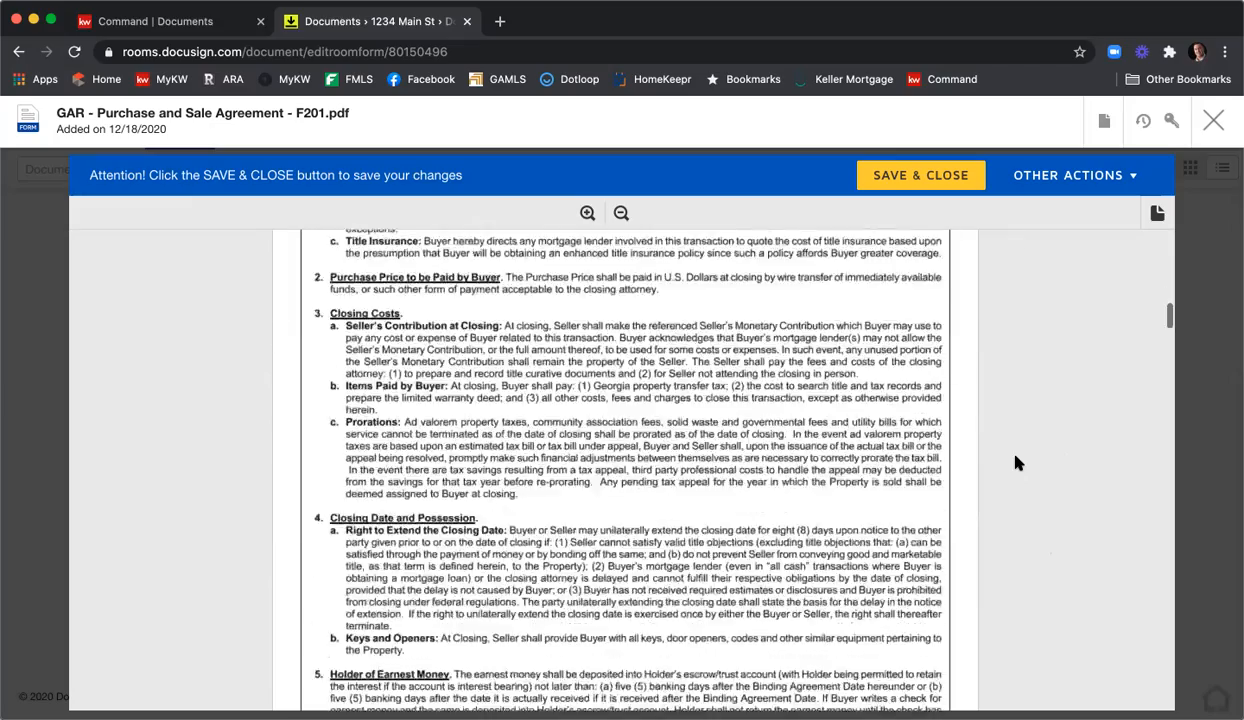
{"action": "scroll", "coordinate": [1015, 462], "scroll_direction": "down", "scroll_amount": 10}
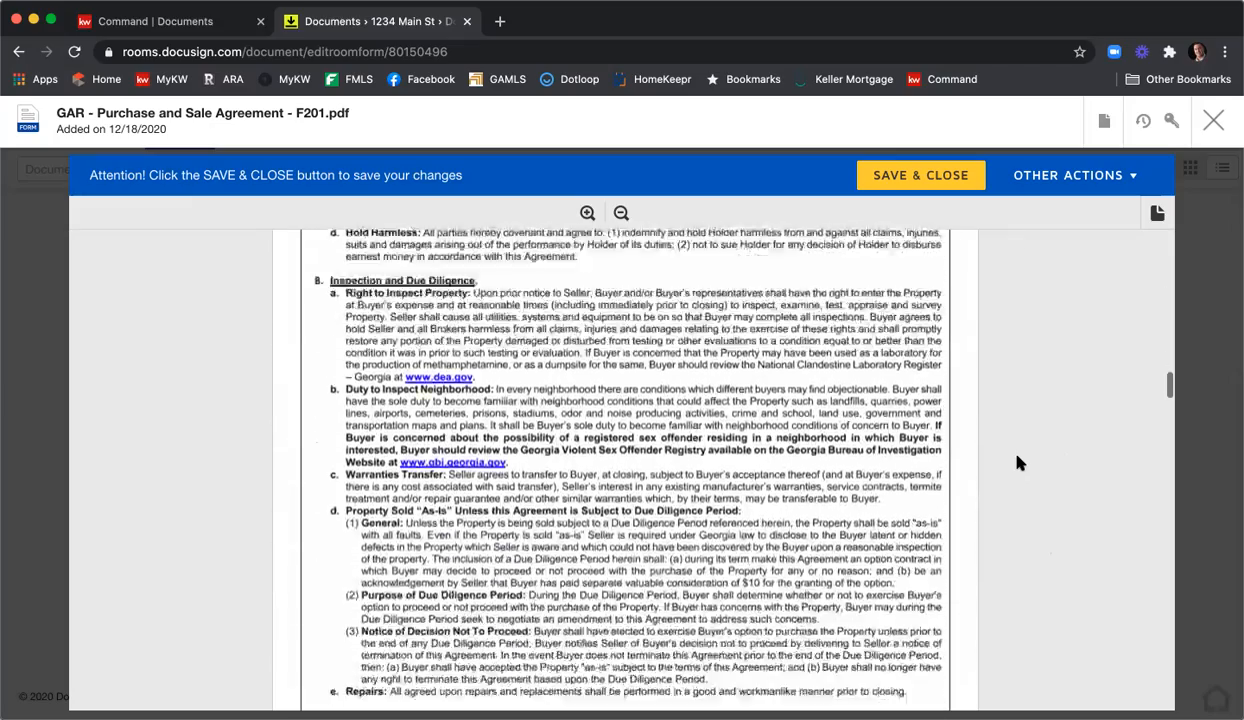
{"action": "scroll", "coordinate": [1019, 462], "scroll_direction": "down", "scroll_amount": 10}
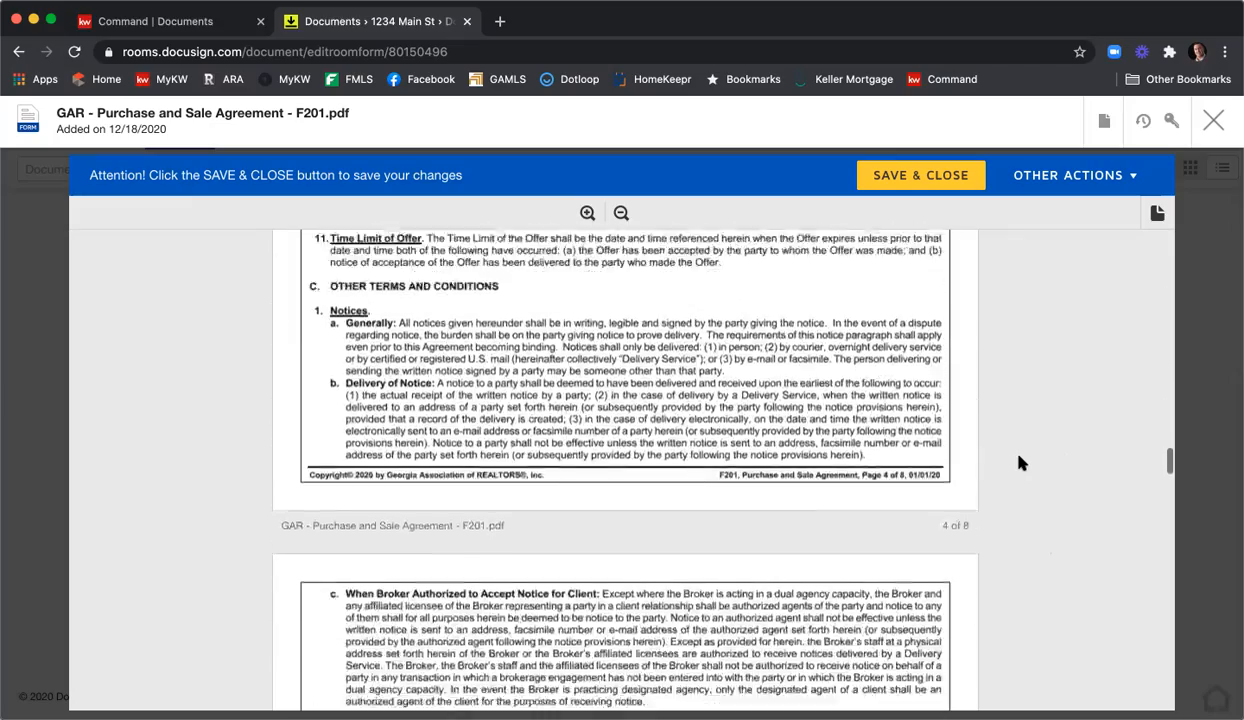
{"action": "scroll", "coordinate": [1020, 462], "scroll_direction": "down", "scroll_amount": 10}
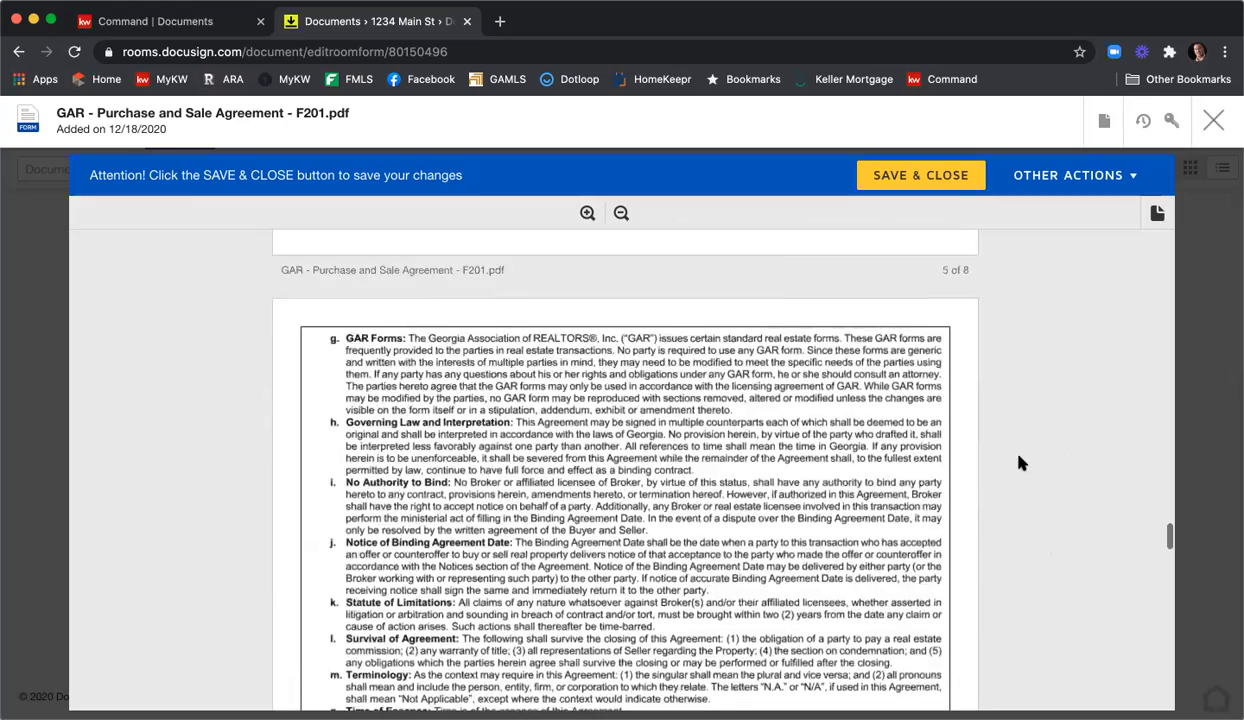
{"action": "scroll", "coordinate": [1020, 462], "scroll_direction": "down", "scroll_amount": 10}
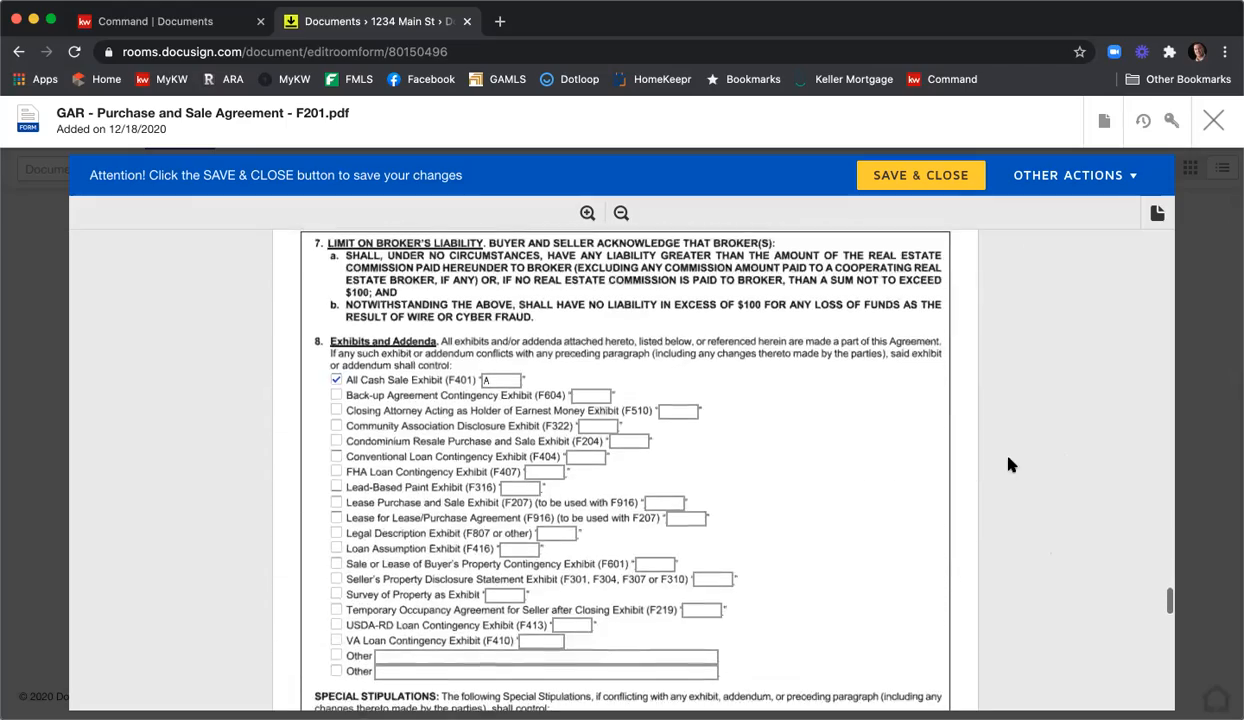
{"action": "left_click", "coordinate": [338, 381]}
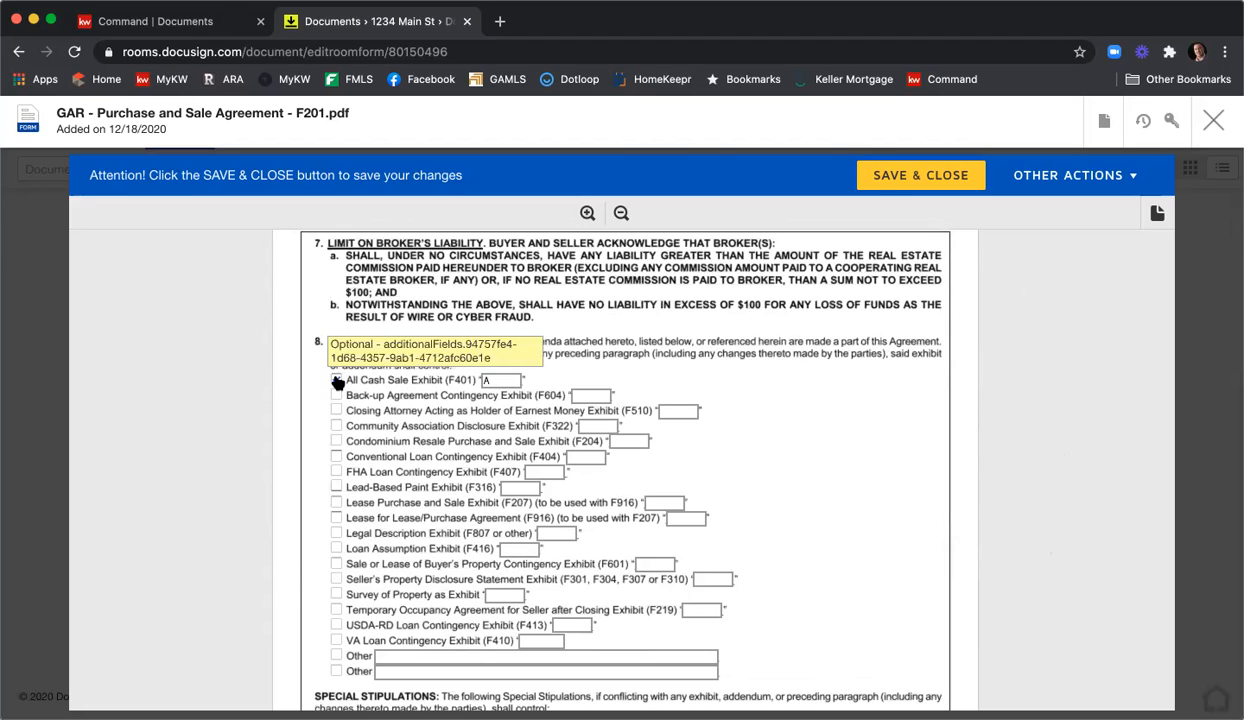
{"action": "left_click", "coordinate": [500, 380]}
{"action": "key", "text": "BackSpace"}
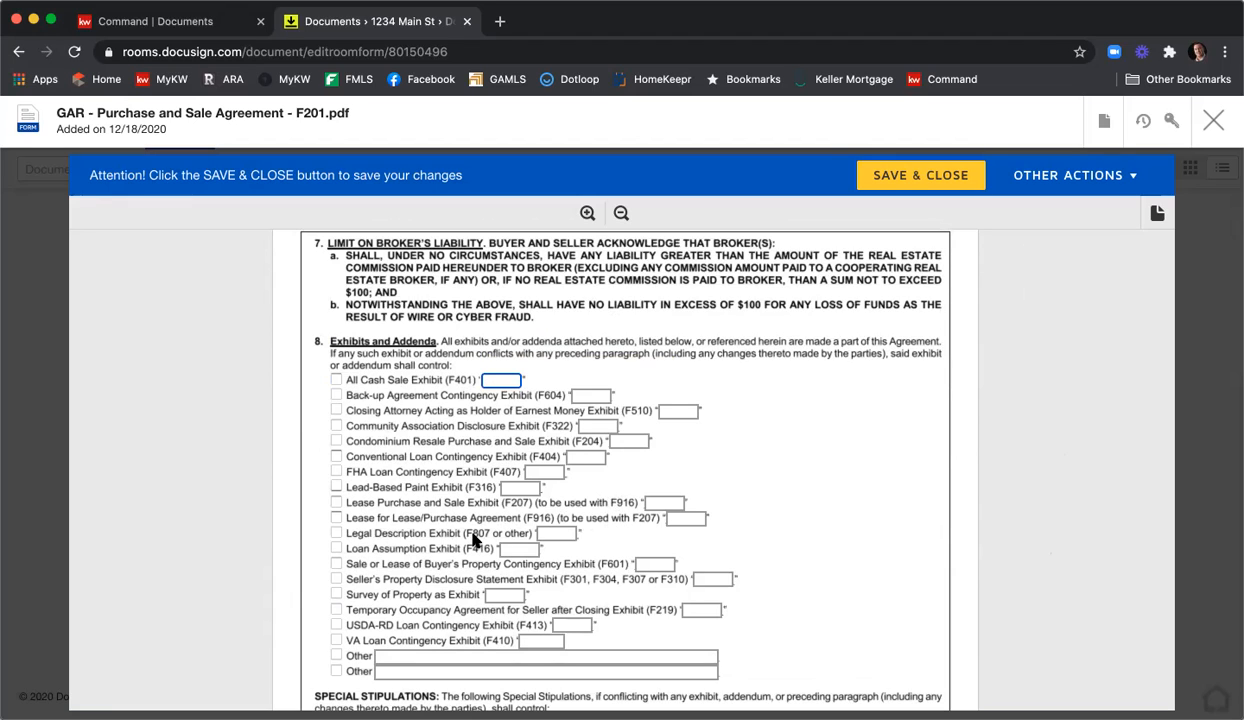
Check Seller's Property Disclosure as A, Community Association Disclosure as B, and Legal Description as C.
{"action": "left_click", "coordinate": [336, 579]}
{"action": "left_click", "coordinate": [716, 579]}
{"action": "type", "text": "A"}
{"action": "left_click", "coordinate": [336, 425]}
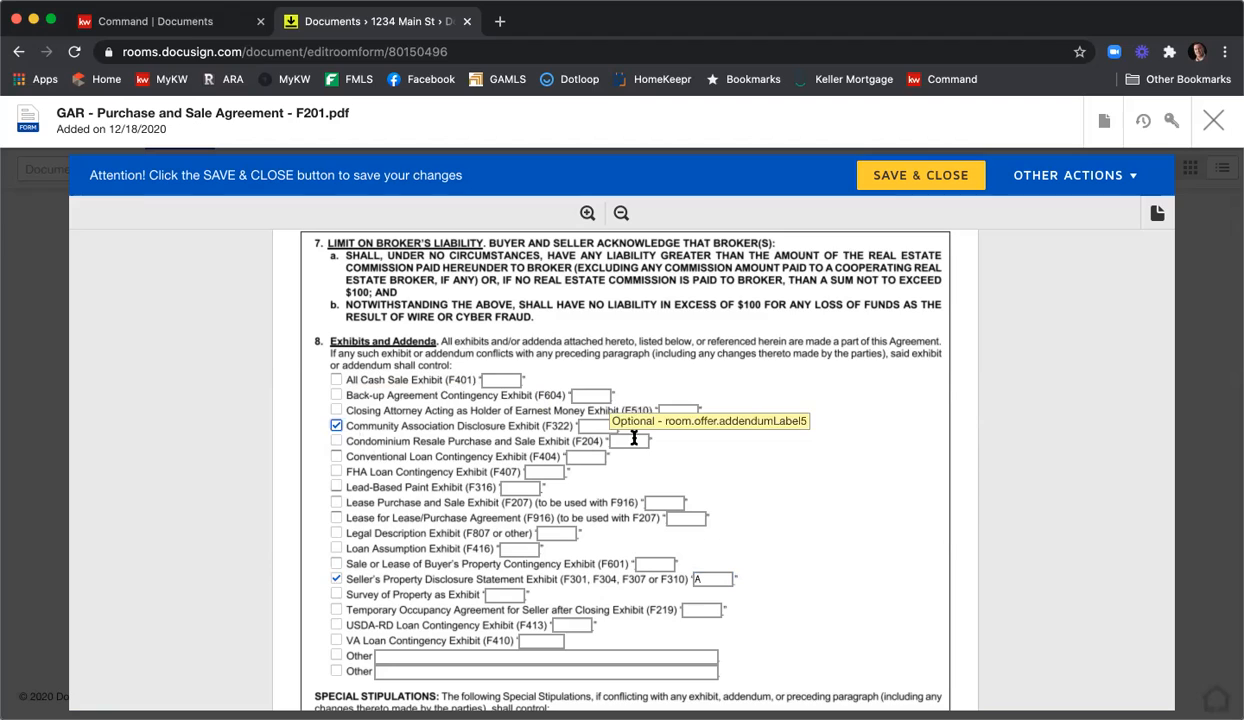
{"action": "left_click", "coordinate": [608, 425]}
{"action": "type", "text": "B"}
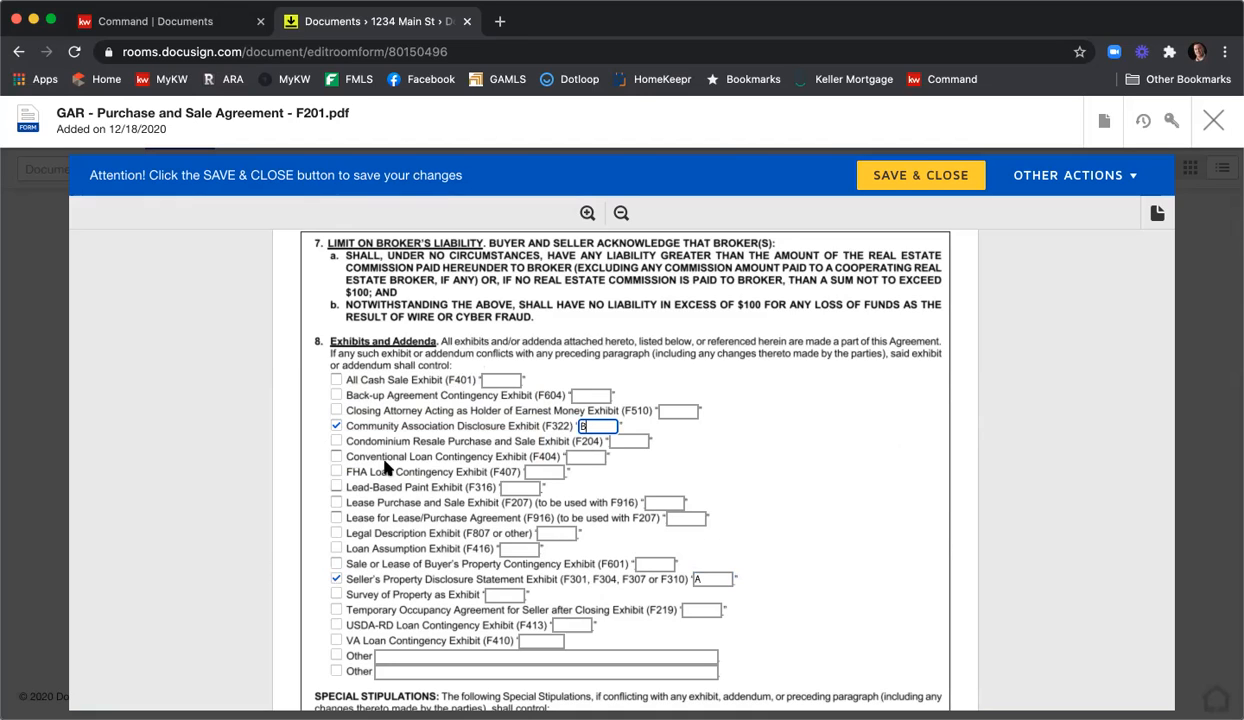
{"action": "left_click", "coordinate": [336, 533]}
{"action": "left_click", "coordinate": [566, 533]}
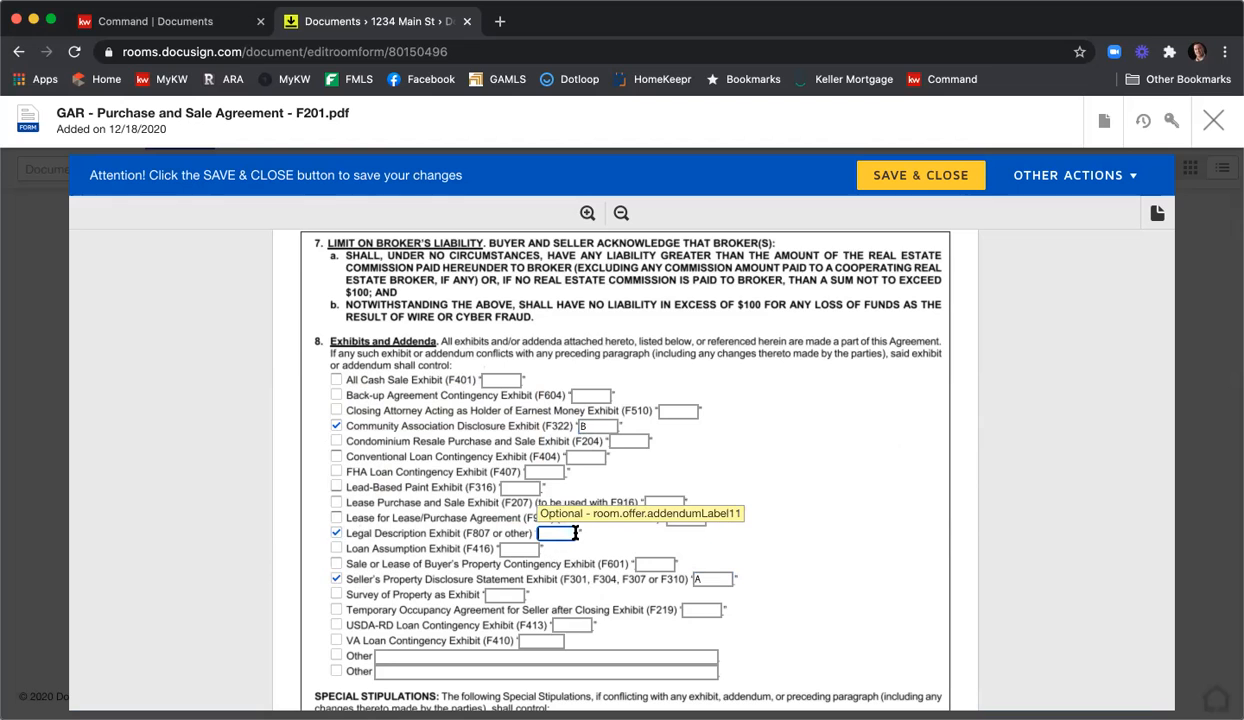
{"action": "type", "text": "C"}
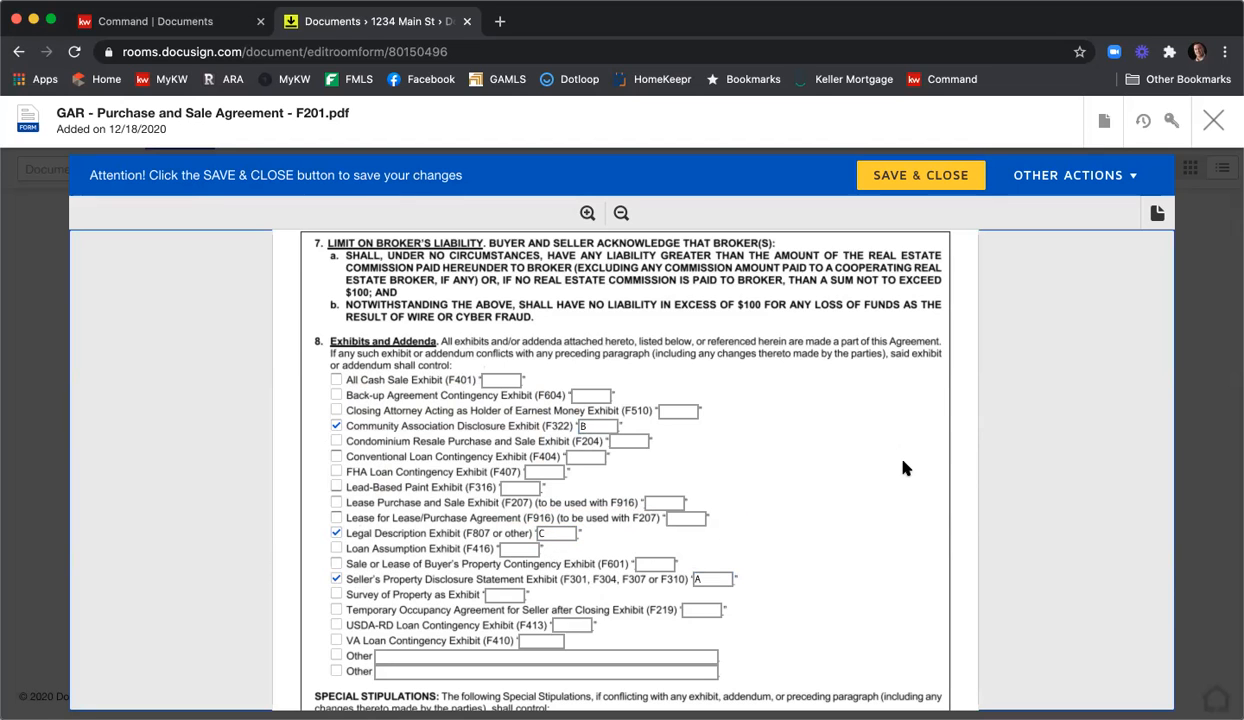
{"action": "scroll", "coordinate": [903, 467], "scroll_direction": "down", "scroll_amount": 2}
{"action": "scroll", "coordinate": [904, 467], "scroll_direction": "up", "scroll_amount": 3}
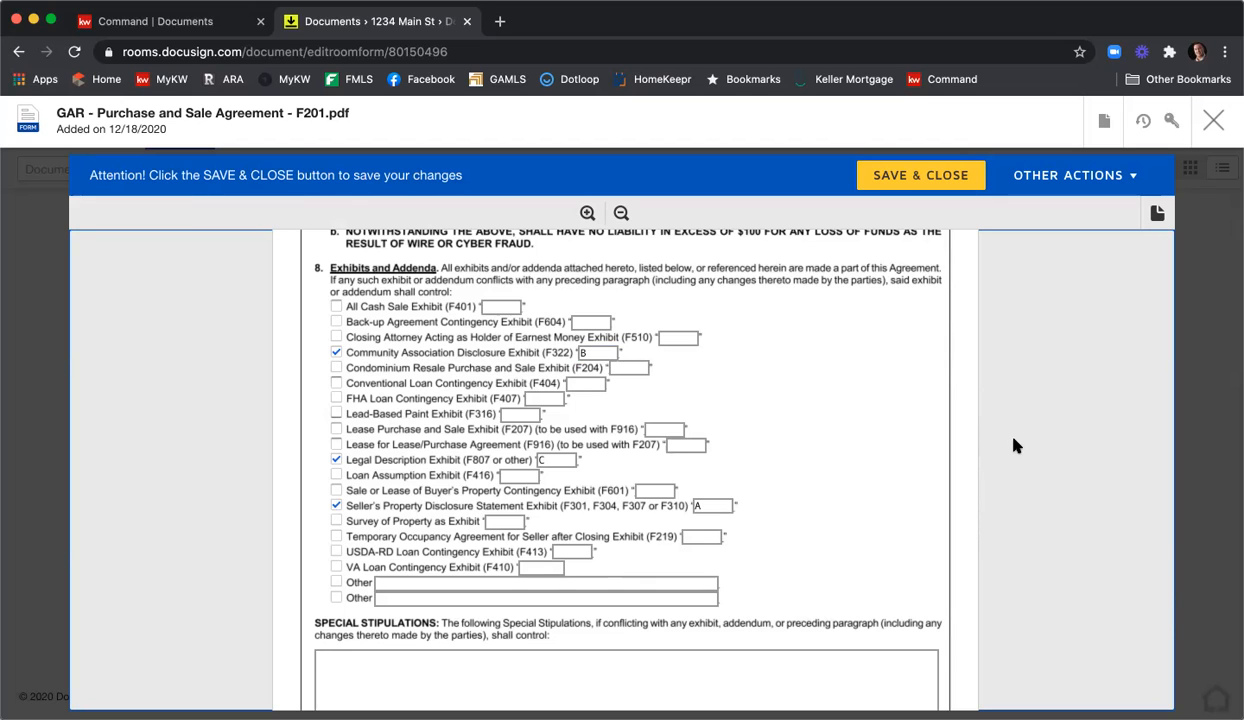
{"action": "scroll", "coordinate": [985, 440], "scroll_direction": "down", "scroll_amount": 5}
{"action": "scroll", "coordinate": [1050, 467], "scroll_direction": "down", "scroll_amount": 2}
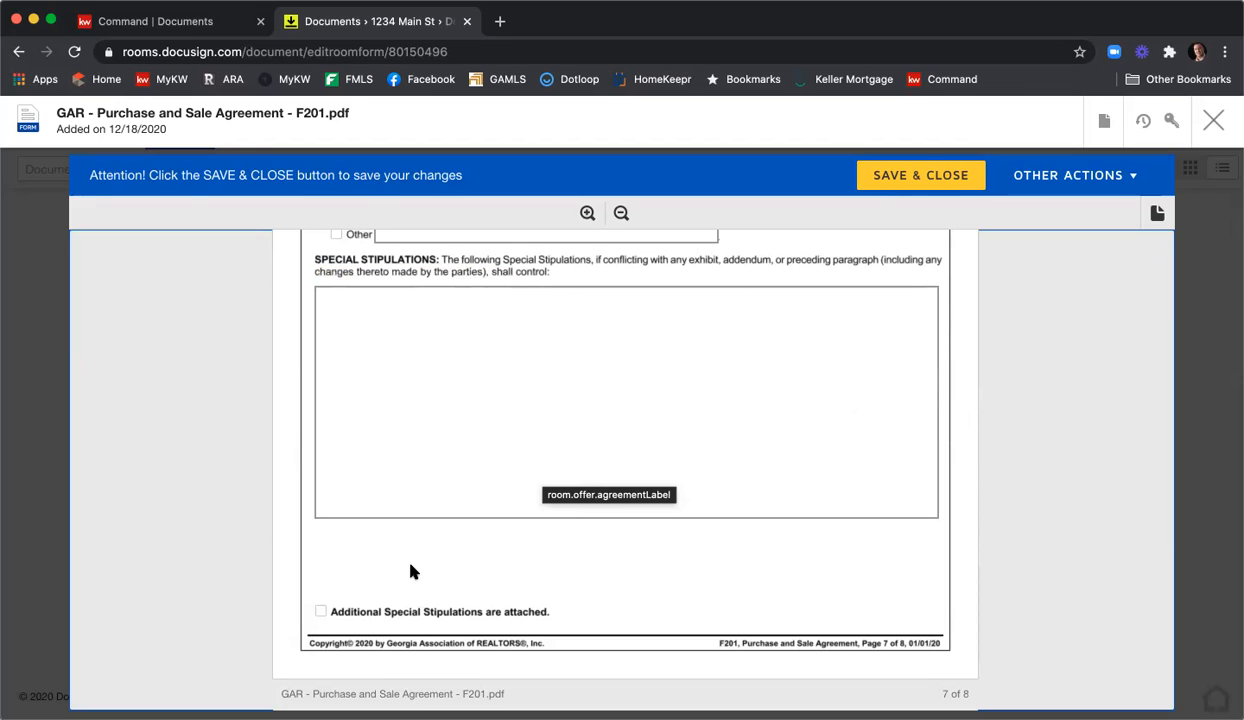
{"action": "left_click", "coordinate": [319, 613]}
{"action": "left_click", "coordinate": [321, 612]}
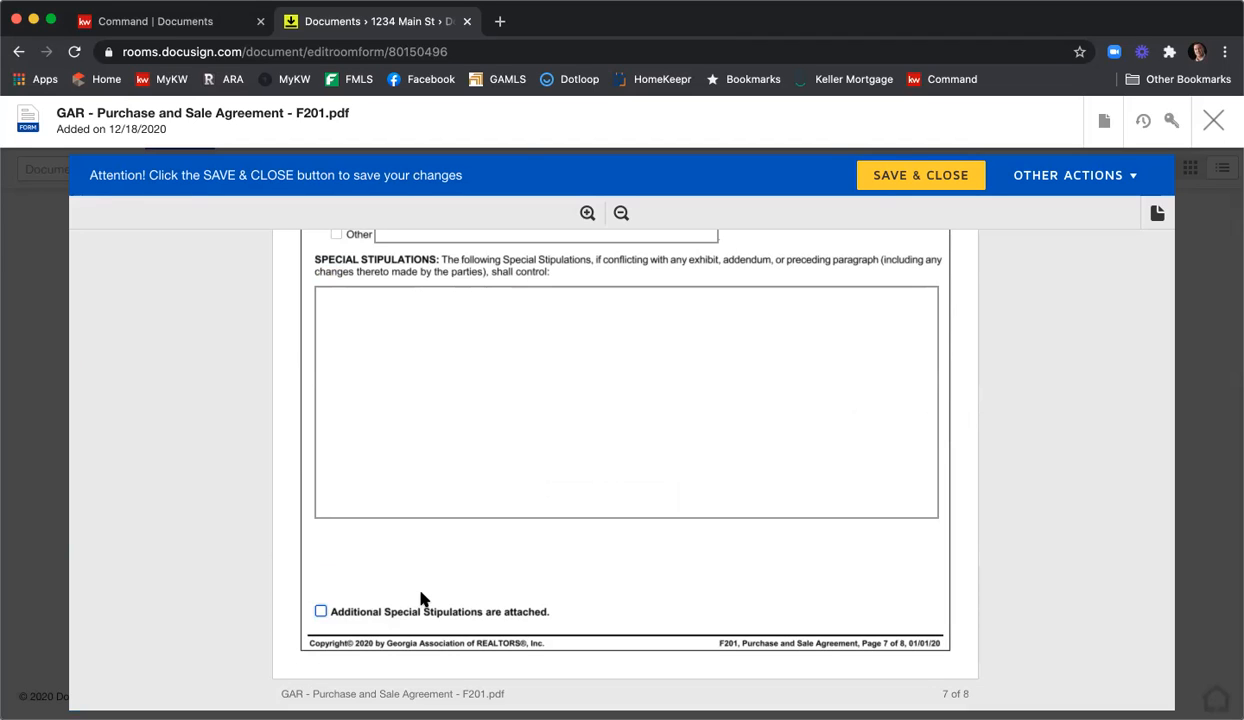
Enter the first stipulation lines: 'Type in your stips', 'More of them' and 'Here are some more'.
{"action": "left_click", "coordinate": [392, 312]}
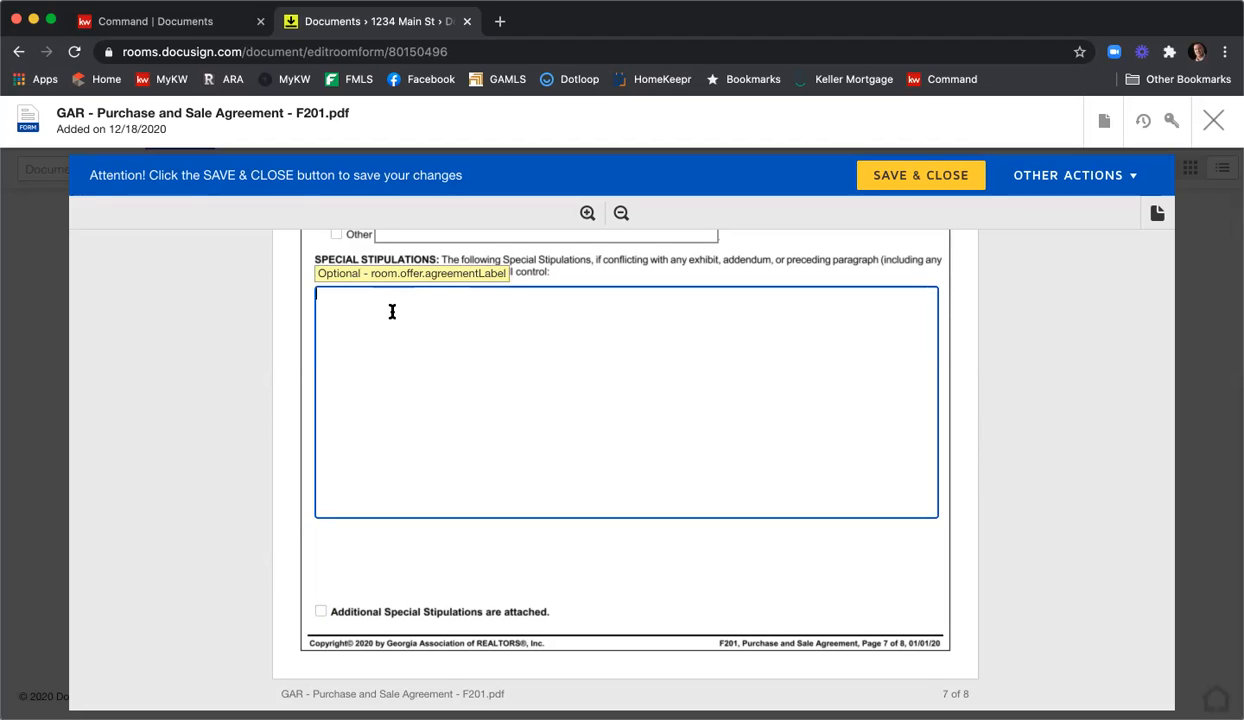
{"action": "type", "text": "Type in your stips"}
{"action": "key", "text": "Return"}
{"action": "key", "text": "Return"}
{"action": "type", "text": "More of them"}
{"action": "key", "text": "Return"}
{"action": "key", "text": "Return"}
{"action": "type", "text": "Here are some more"}
Add the lines 'Lots more', 'More and more' and 'Even mor stips', fixing the typo in the last line.
{"action": "key", "text": "Return"}
{"action": "key", "text": "Return"}
{"action": "type", "text": "Lots more"}
{"action": "key", "text": "Return"}
{"action": "key", "text": "Return"}
{"action": "type", "text": "More and more"}
{"action": "key", "text": "Return"}
{"action": "key", "text": "Return"}
{"action": "type", "text": "Even mor stu"}
{"action": "key", "text": "BackSpace"}
{"action": "type", "text": "ips"}
{"action": "left_click", "coordinate": [610, 367]}
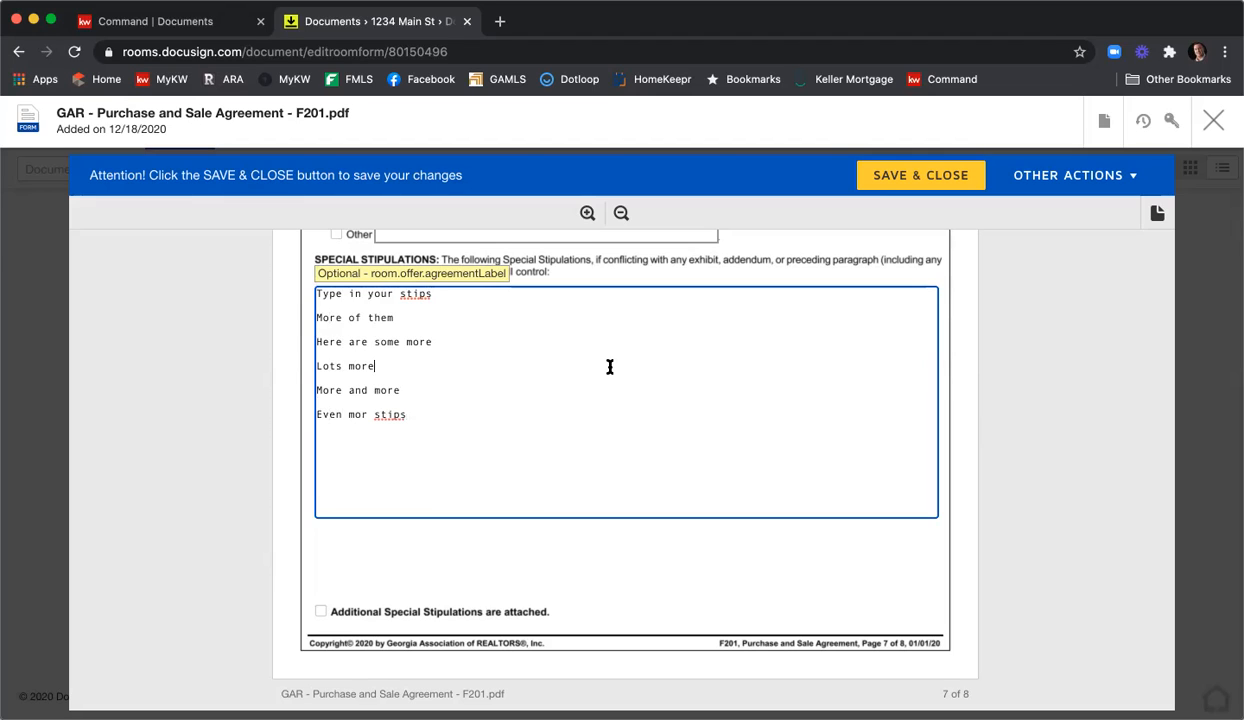
{"action": "scroll", "coordinate": [635, 345], "scroll_direction": "down", "scroll_amount": 5}
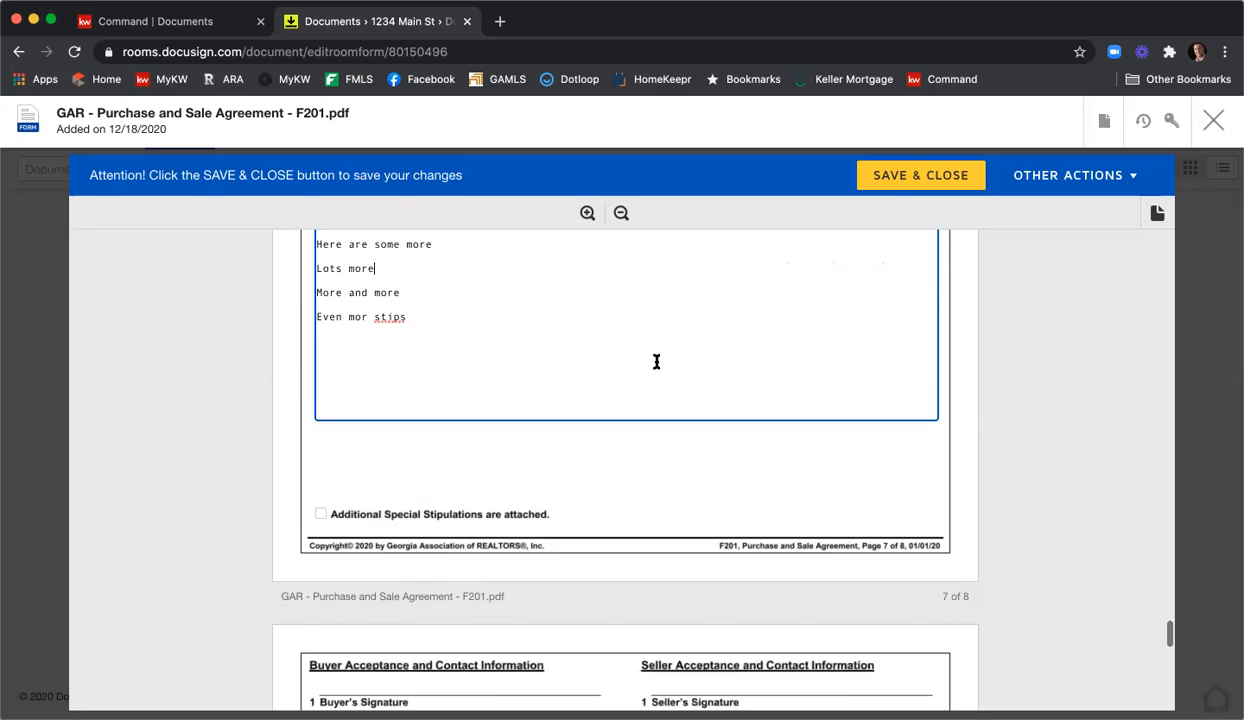
{"action": "scroll", "coordinate": [655, 366], "scroll_direction": "down", "scroll_amount": 5}
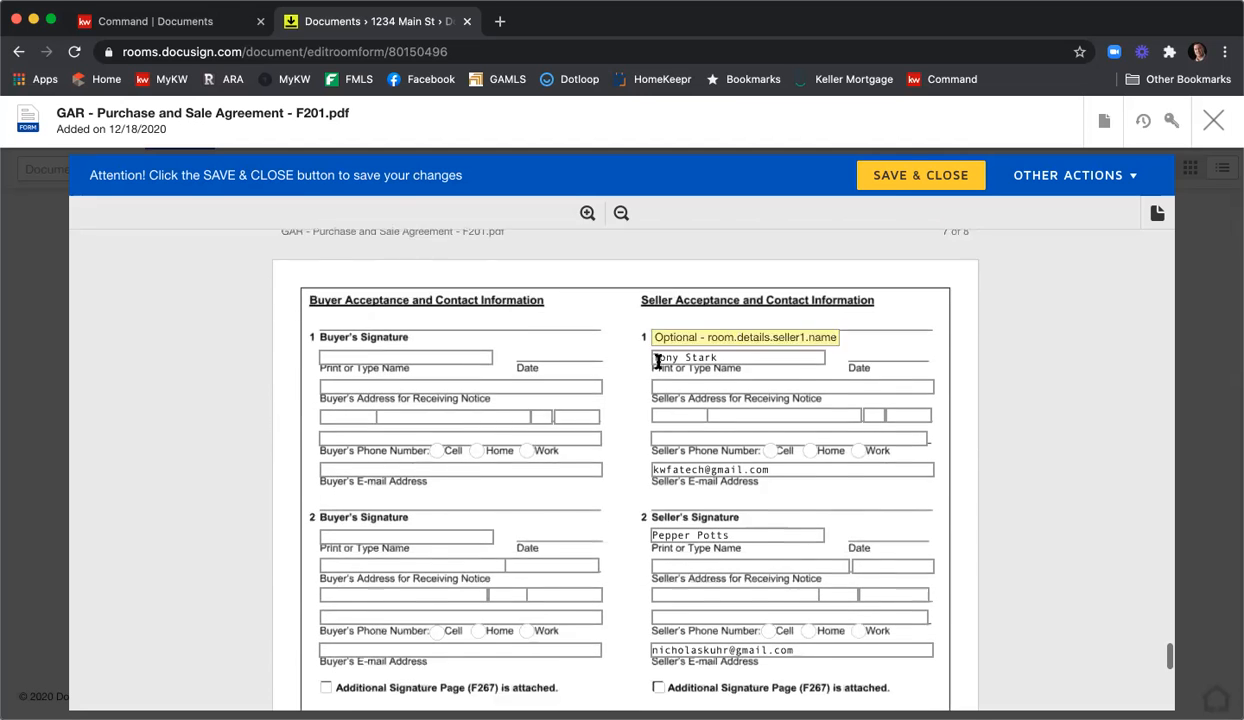
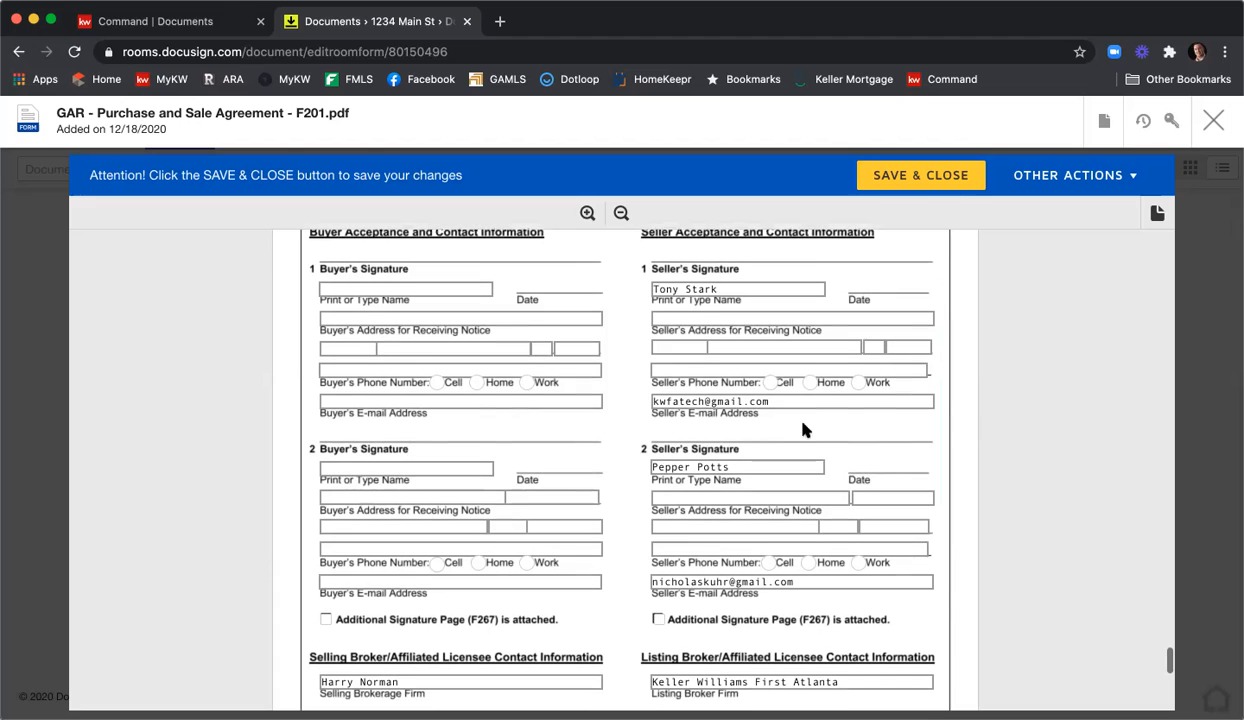
{"action": "scroll", "coordinate": [900, 477], "scroll_direction": "down", "scroll_amount": 3}
{"action": "scroll", "coordinate": [900, 477], "scroll_direction": "down", "scroll_amount": 4}
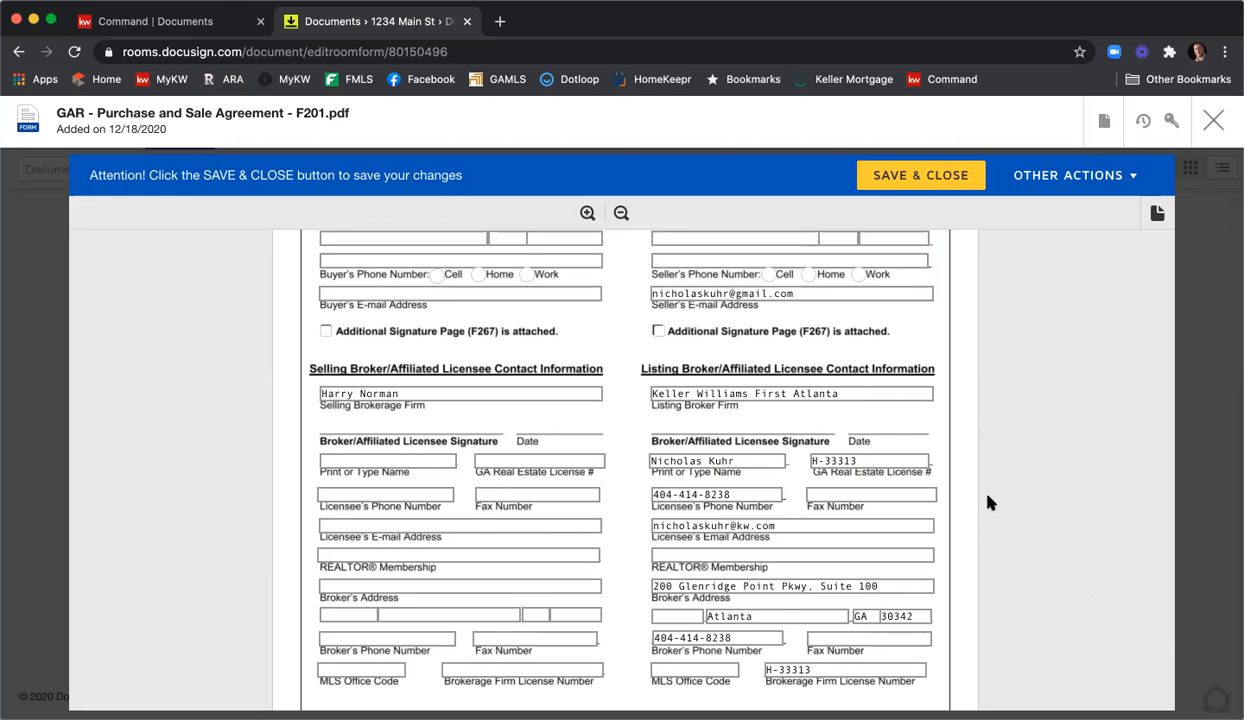
{"action": "left_click_drag", "start_coordinate": [873, 461], "coordinate": [725, 456]}
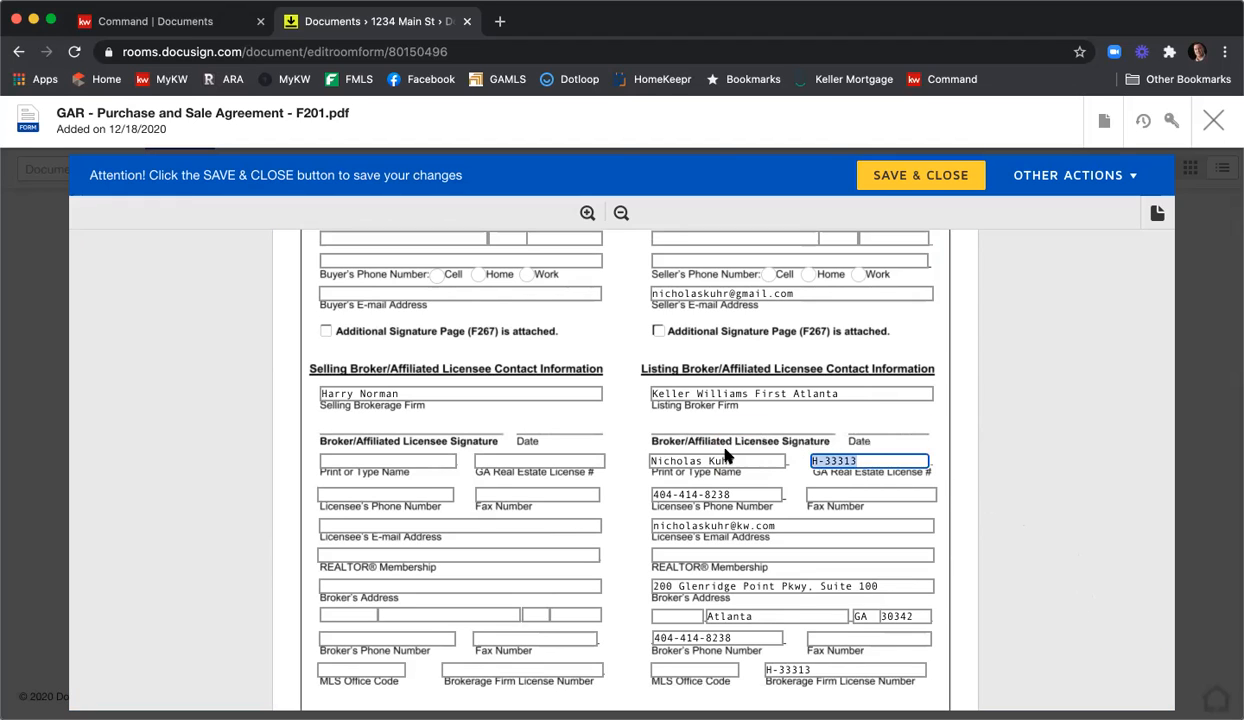
{"action": "type", "text": "379844"}
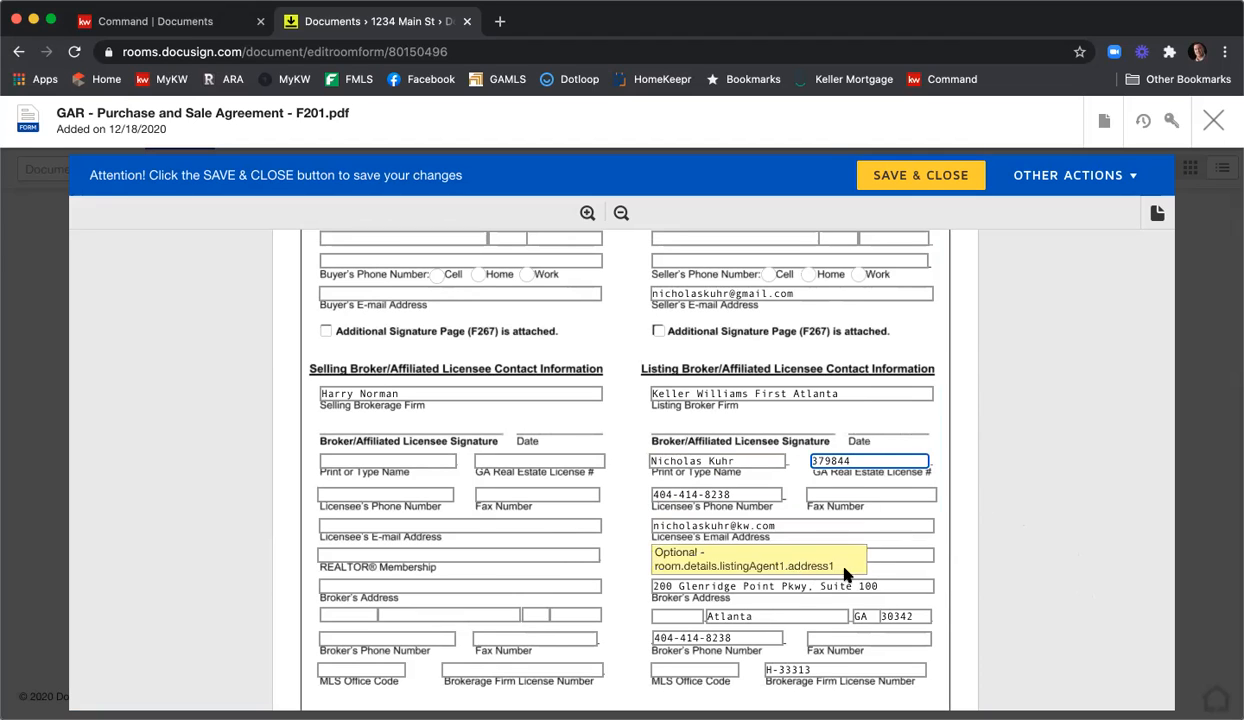
{"action": "left_click", "coordinate": [776, 565]}
{"action": "left_click", "coordinate": [846, 492]}
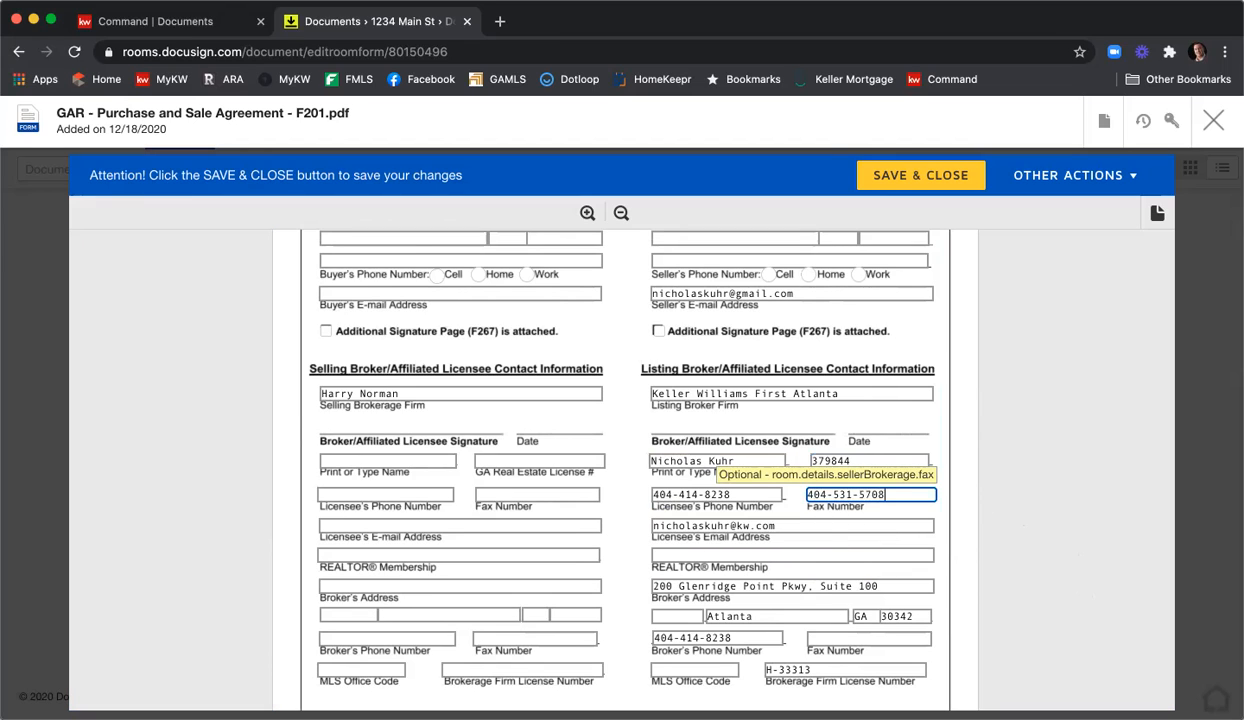
{"action": "key", "text": "Tab"}
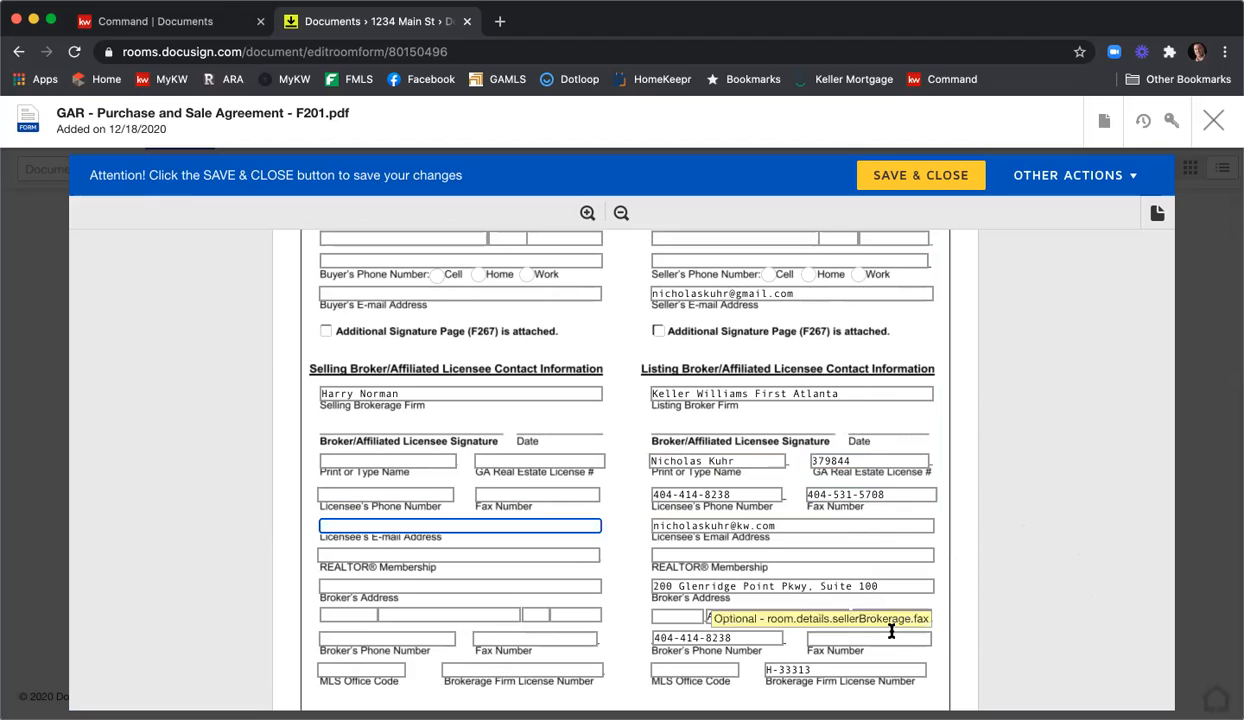
Enter REALTOR membership 'Atlanta' and MLS Office Code KWFA01, then save and close the form.
{"action": "left_click", "coordinate": [725, 554]}
{"action": "type", "text": "Ata"}
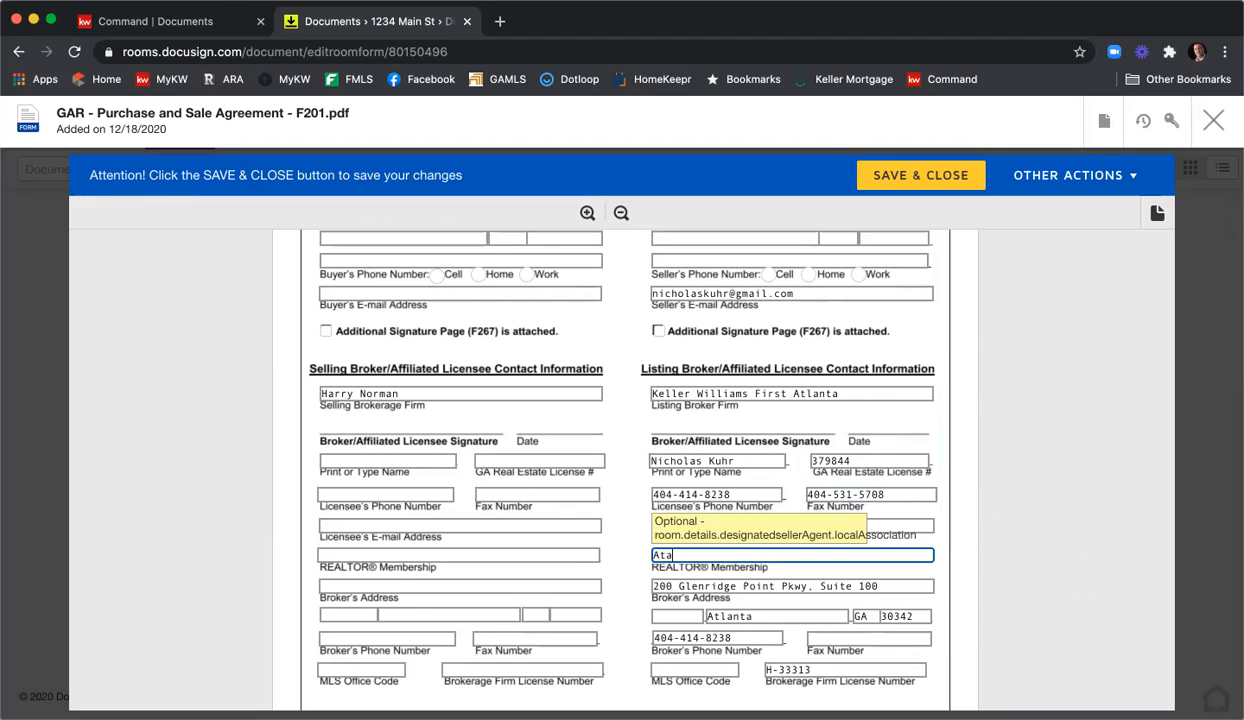
{"action": "key", "text": "BackSpace"}
{"action": "type", "text": "lanta"}
{"action": "left_click", "coordinate": [696, 670]}
{"action": "type", "text": "KWFA01"}
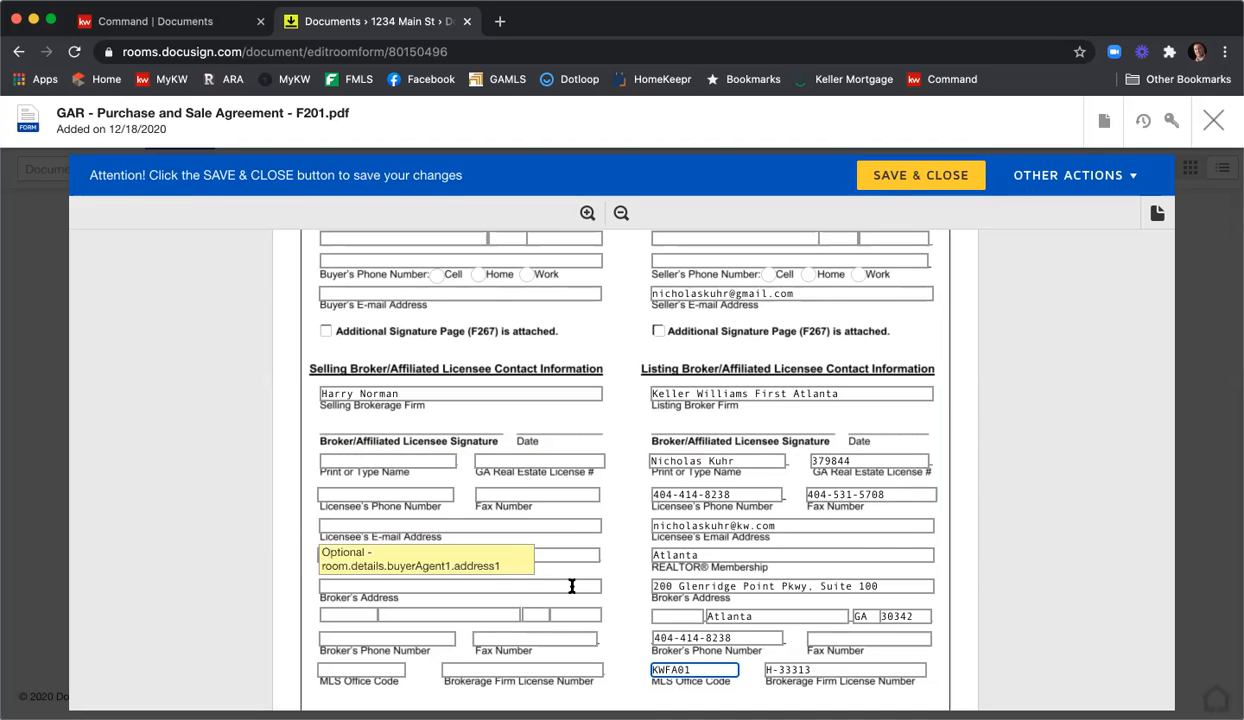
{"action": "scroll", "coordinate": [1017, 537], "scroll_direction": "down", "scroll_amount": 5}
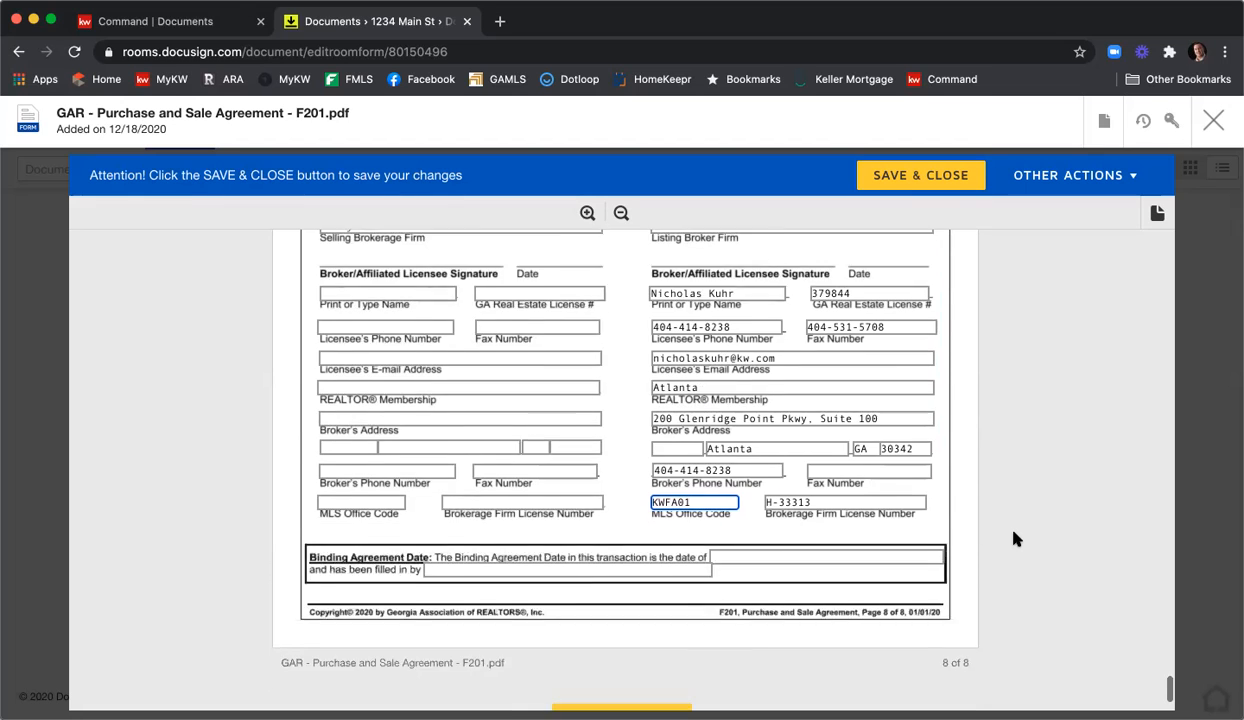
{"action": "left_click", "coordinate": [598, 616]}
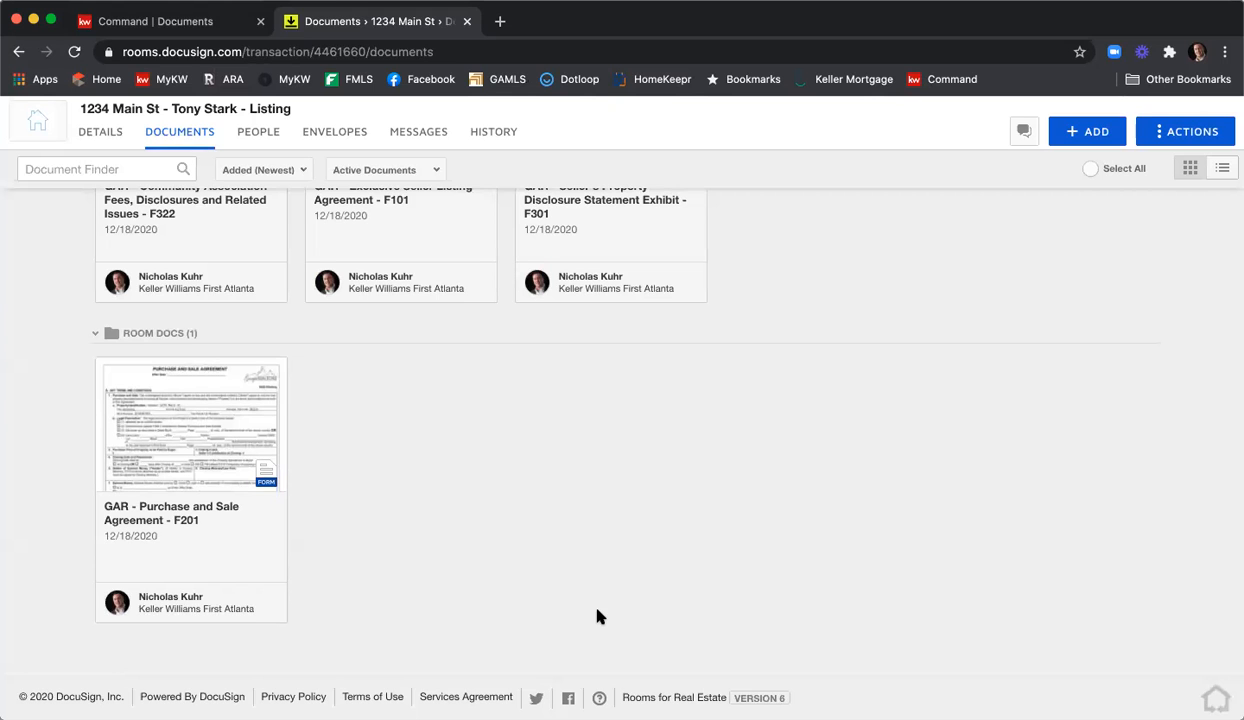
Select and deselect the Community Association Fees document, then switch to the room's Envelopes section.
{"action": "scroll", "coordinate": [603, 651], "scroll_direction": "up", "scroll_amount": 5}
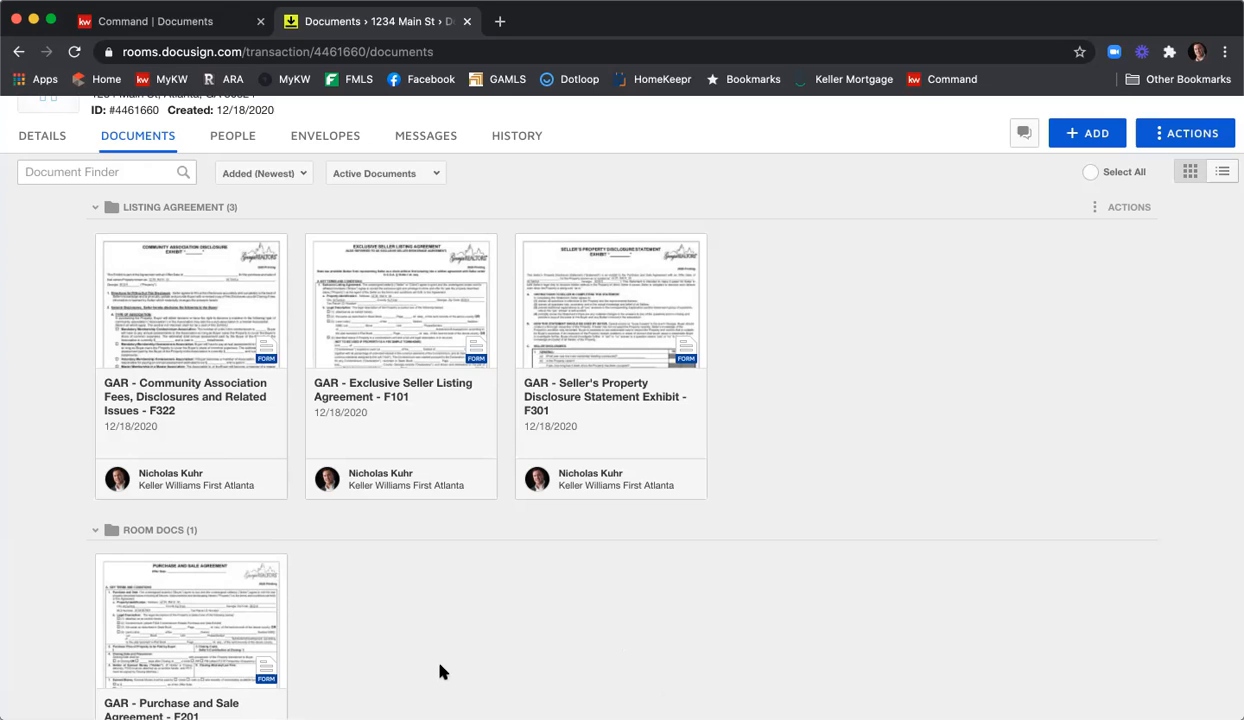
{"action": "left_click", "coordinate": [107, 247]}
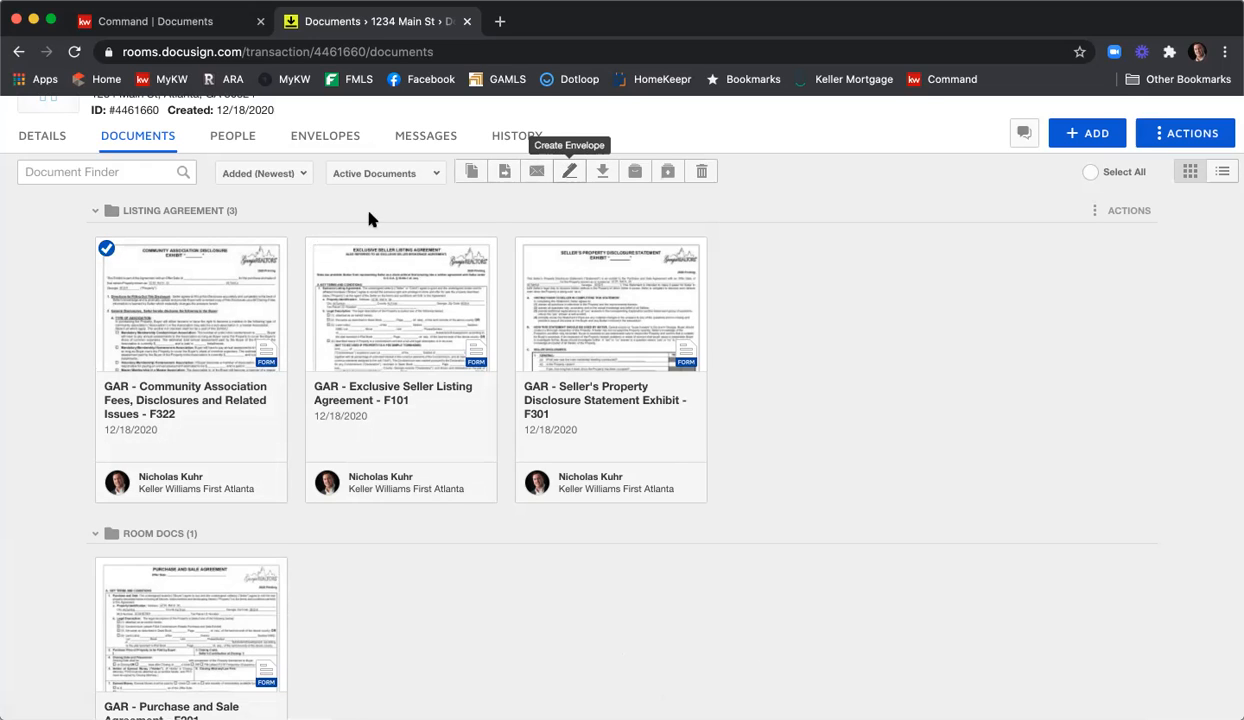
{"action": "left_click", "coordinate": [107, 247]}
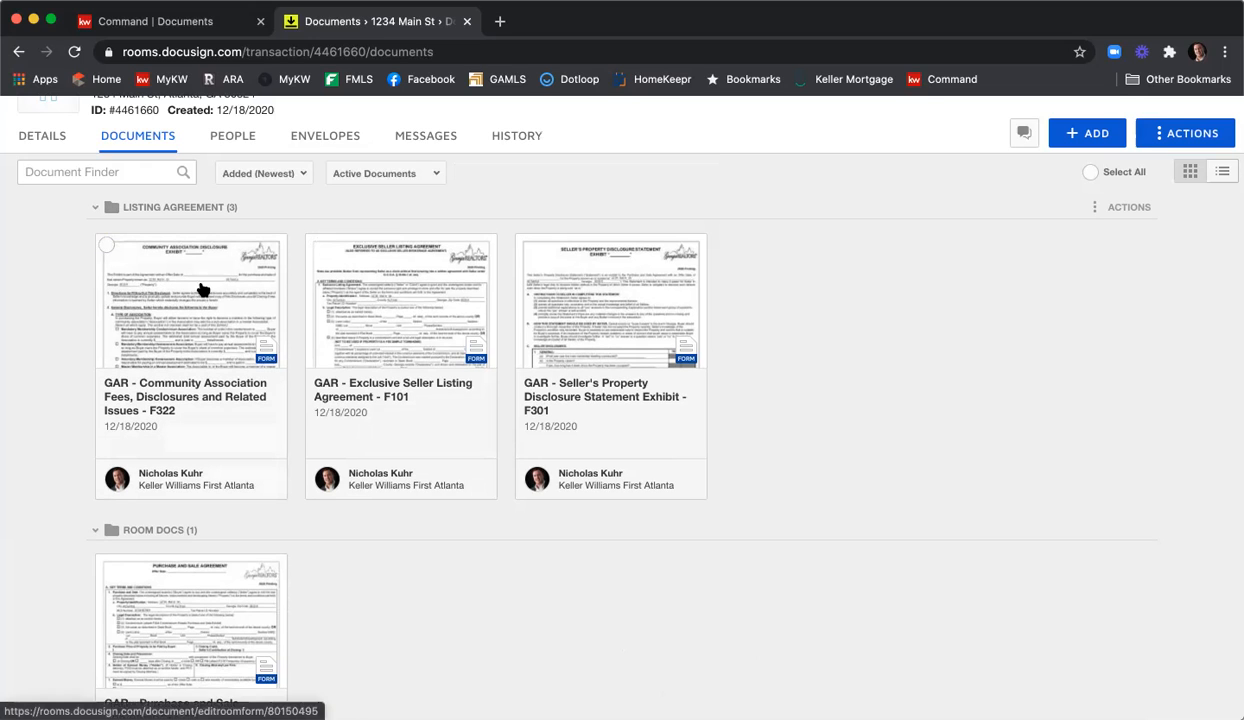
{"action": "scroll", "coordinate": [254, 268], "scroll_direction": "up", "scroll_amount": 2}
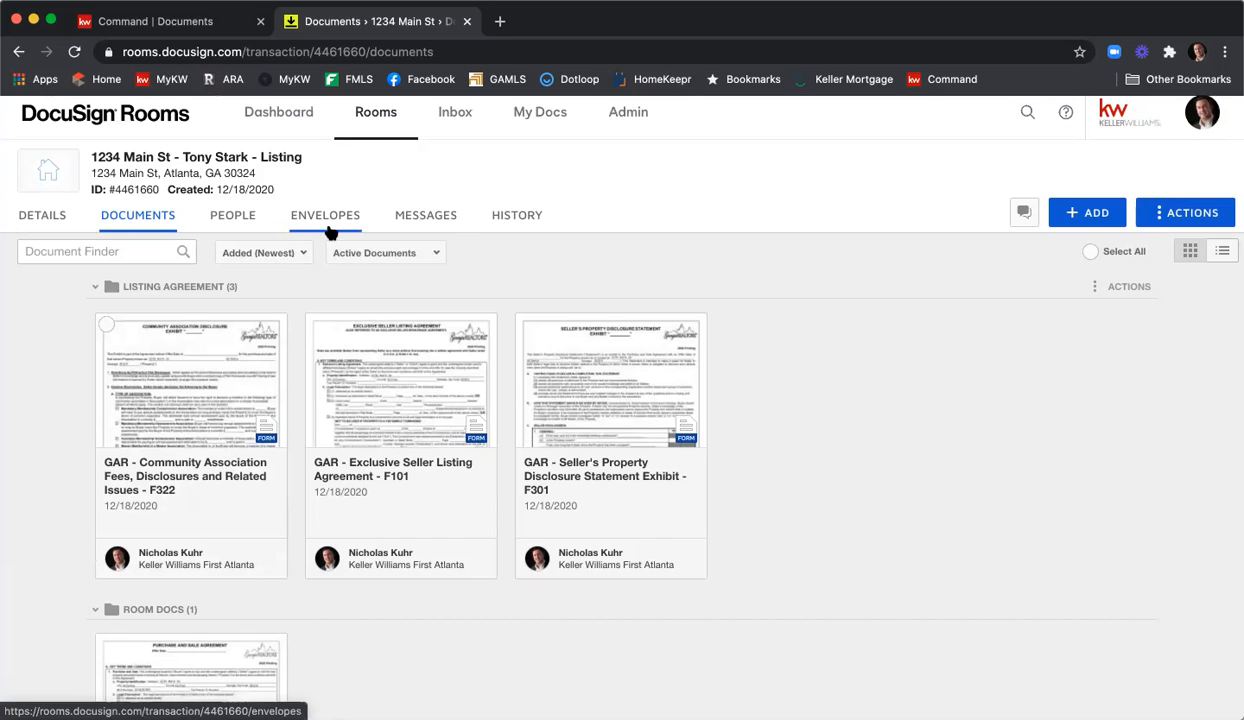
{"action": "left_click", "coordinate": [326, 230]}
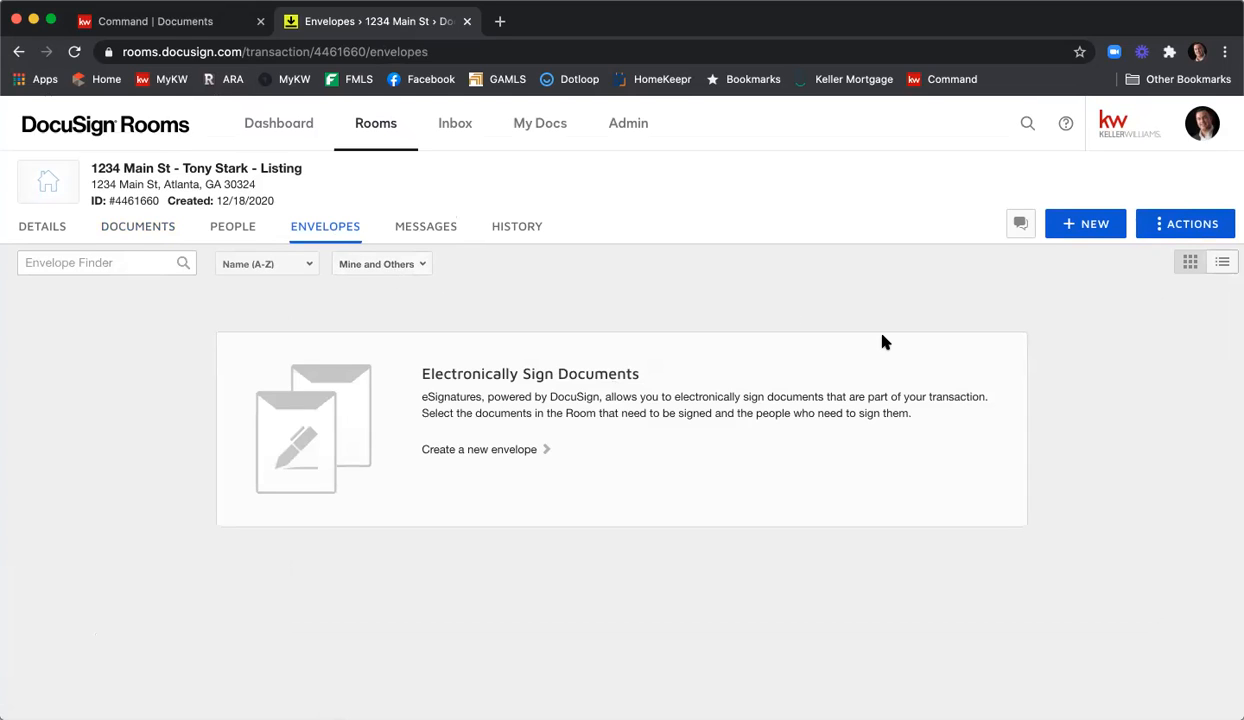
Create a new envelope in the 1234 Main St room with + NEW.
{"action": "left_click", "coordinate": [1091, 232]}
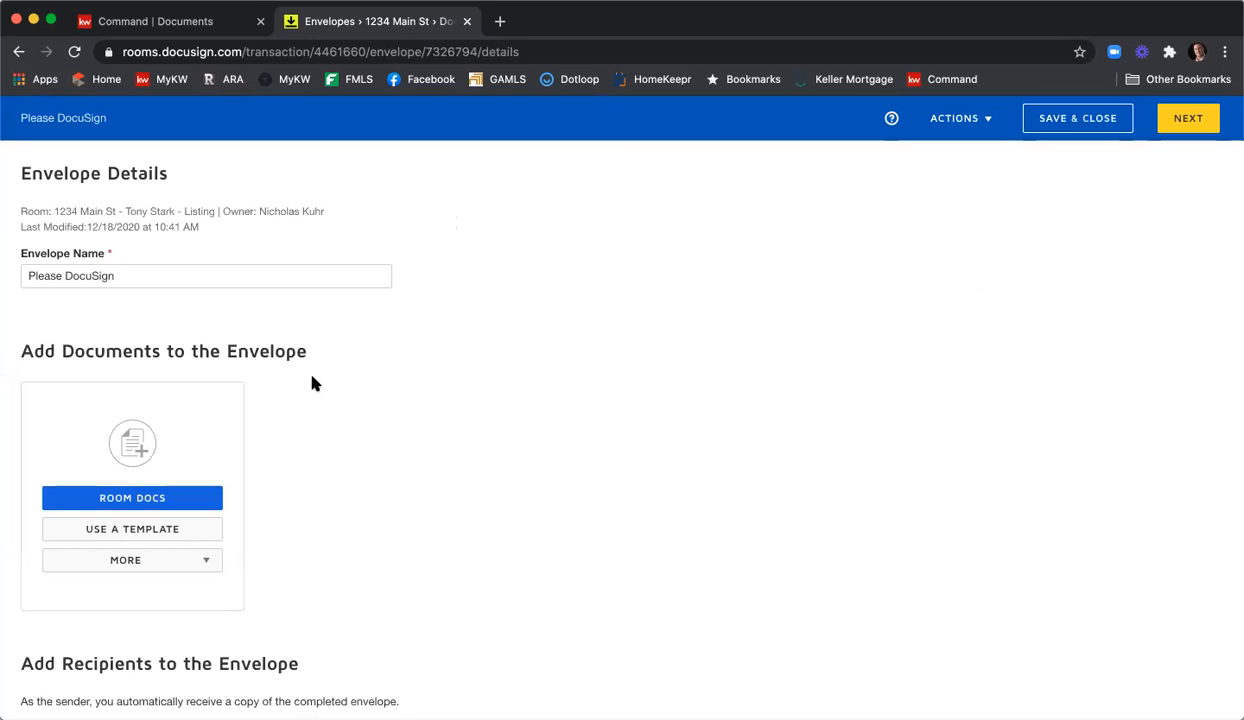
Rename the envelope '1234 Main St ESLA & PSA' and bring up the Room Docs picker.
{"action": "left_click", "coordinate": [203, 276]}
{"action": "key", "text": "super+a"}
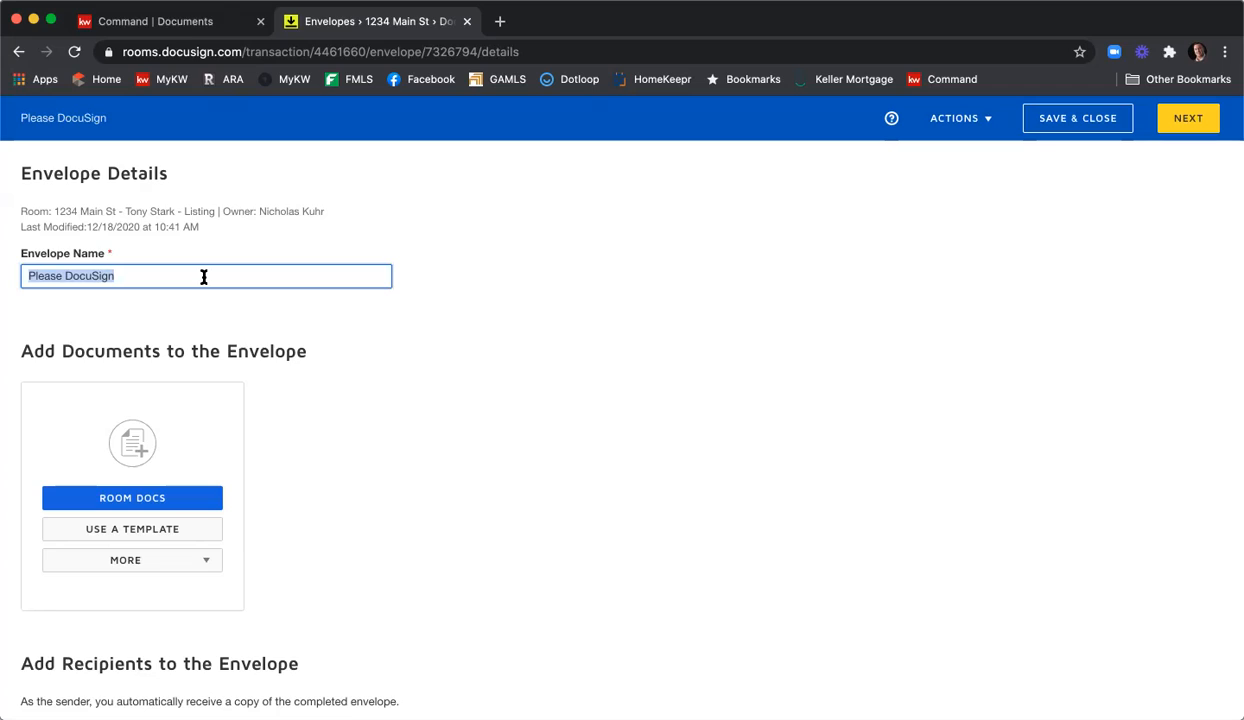
{"action": "type", "text": "1234 Ma"}
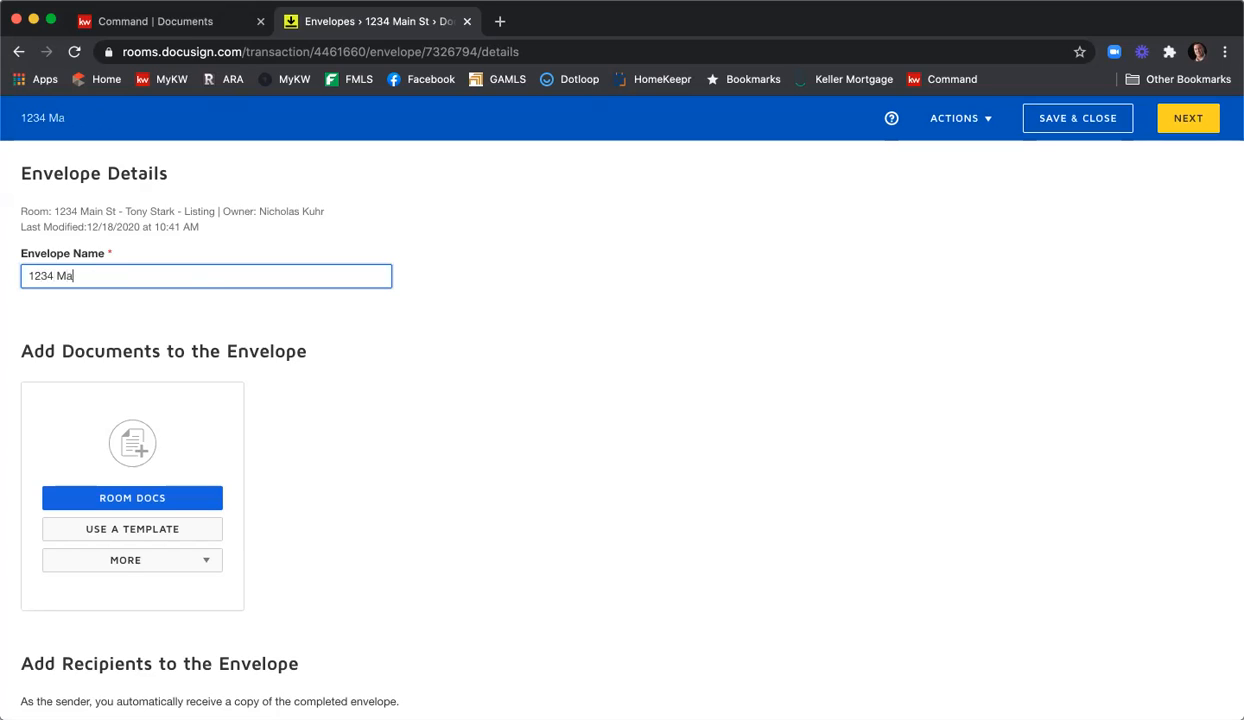
{"action": "type", "text": "in St ESLA & PSA"}
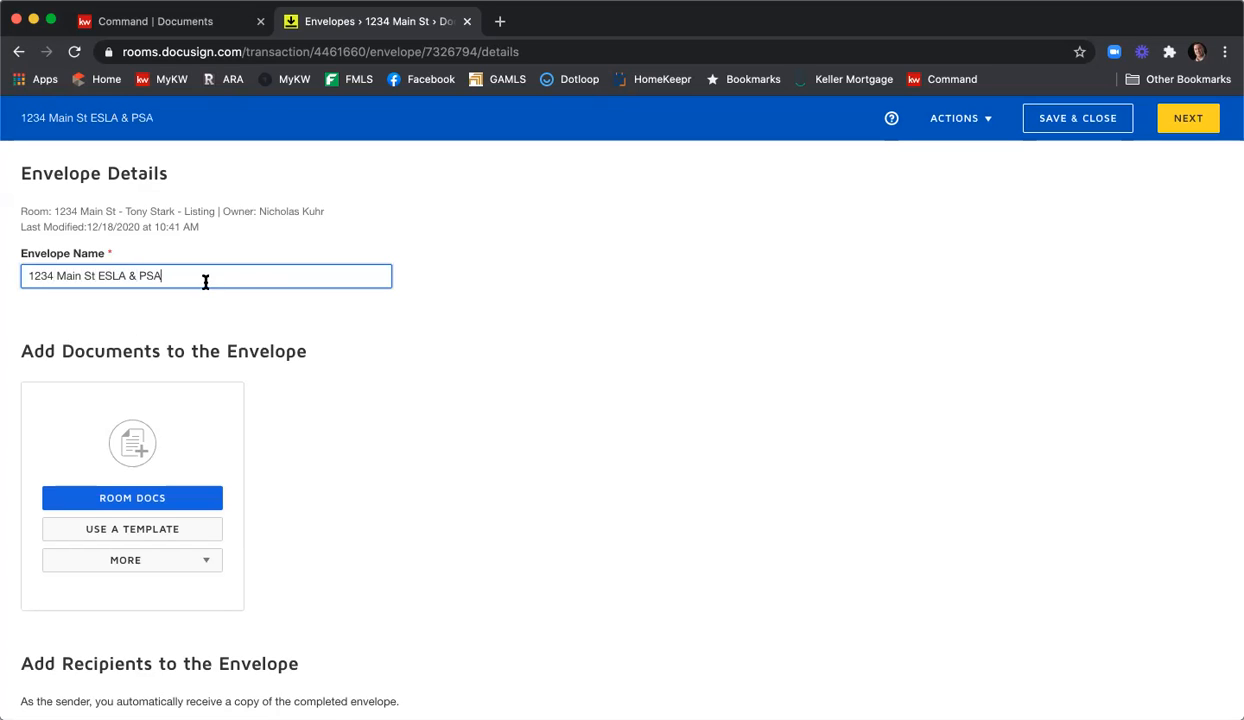
{"action": "scroll", "coordinate": [447, 337], "scroll_direction": "down", "scroll_amount": 2}
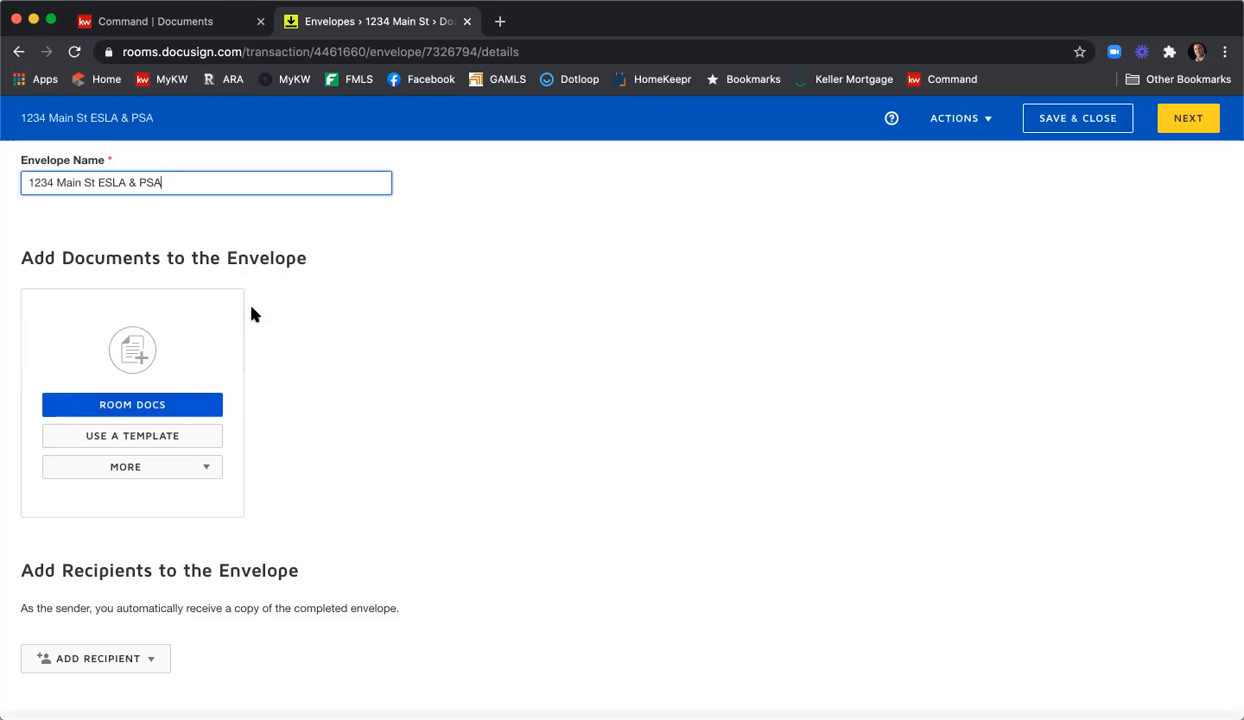
{"action": "left_click", "coordinate": [103, 412]}
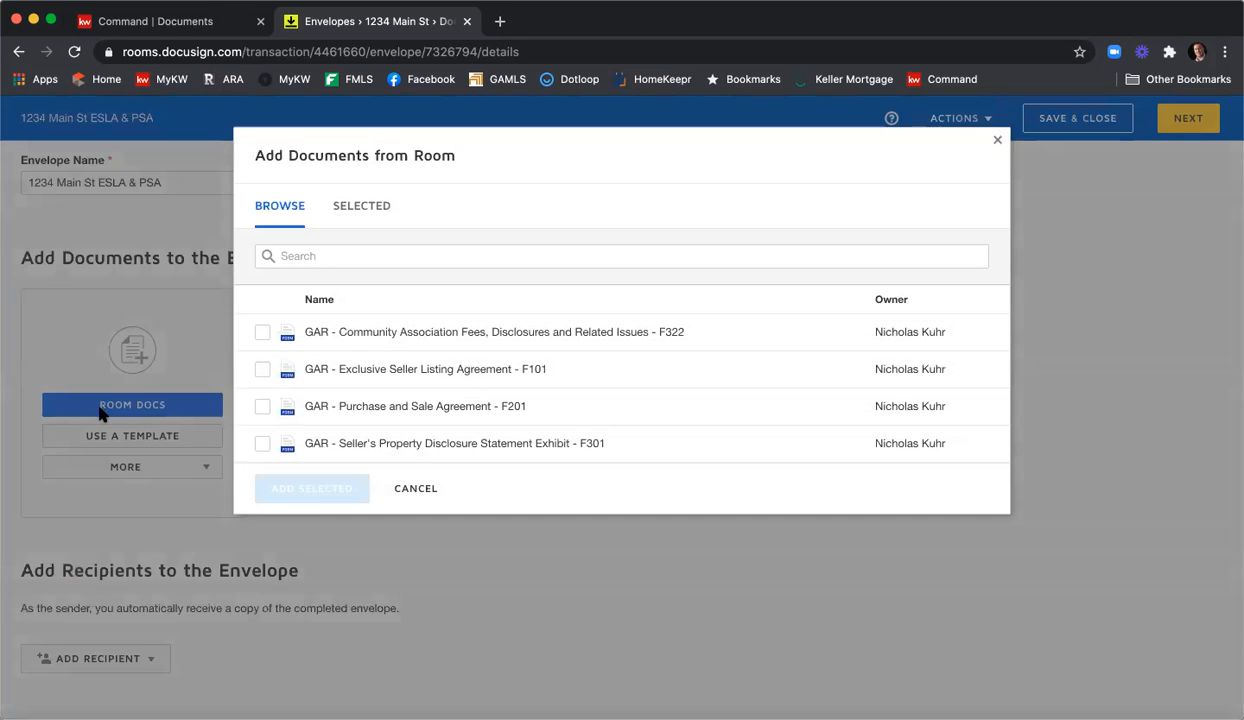
Add all four GAR forms (Community Association, Exclusive Seller Listing, Purchase and Sale, Property Disclosure) to the envelope.
{"action": "left_click", "coordinate": [262, 332]}
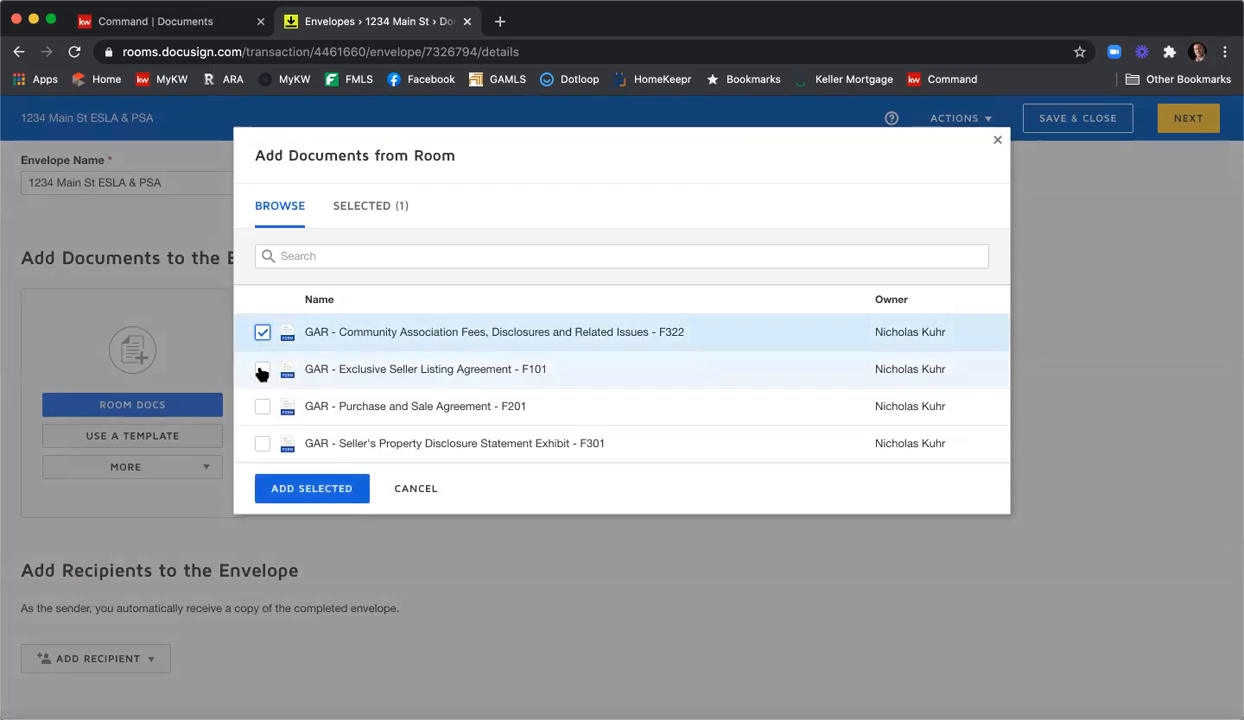
{"action": "left_click", "coordinate": [262, 369]}
{"action": "left_click", "coordinate": [262, 406]}
{"action": "left_click", "coordinate": [262, 443]}
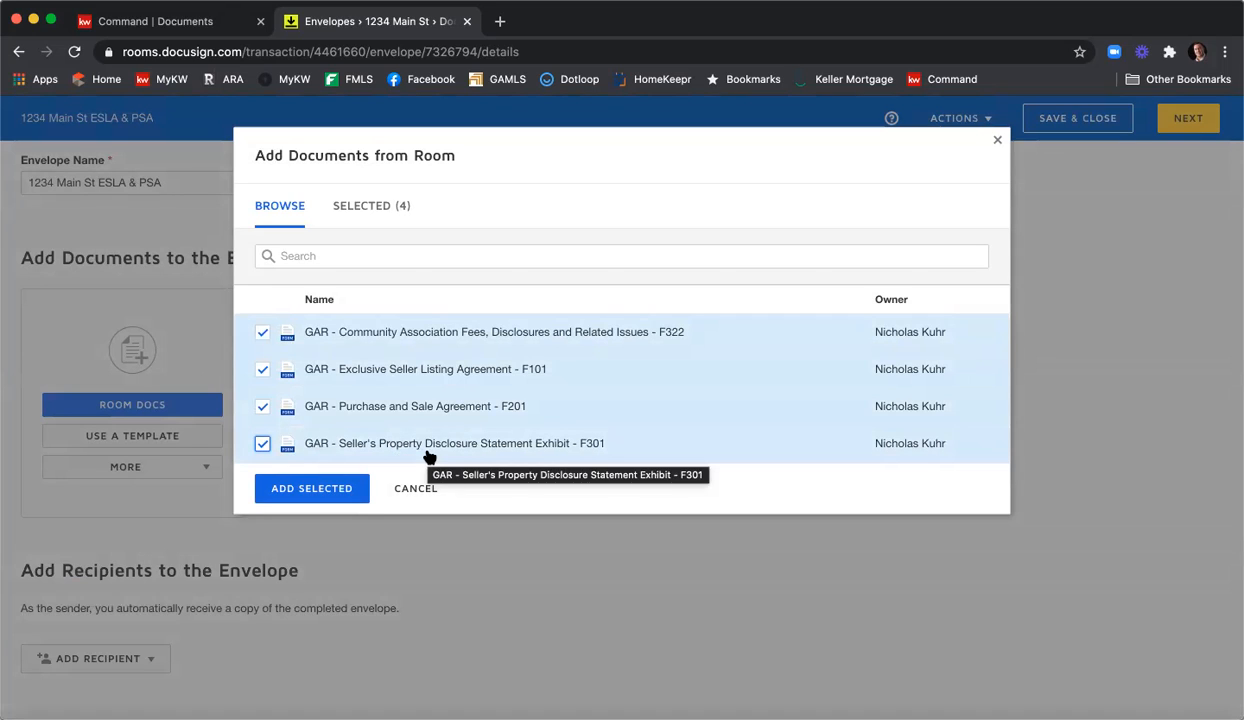
{"action": "left_click", "coordinate": [338, 488]}
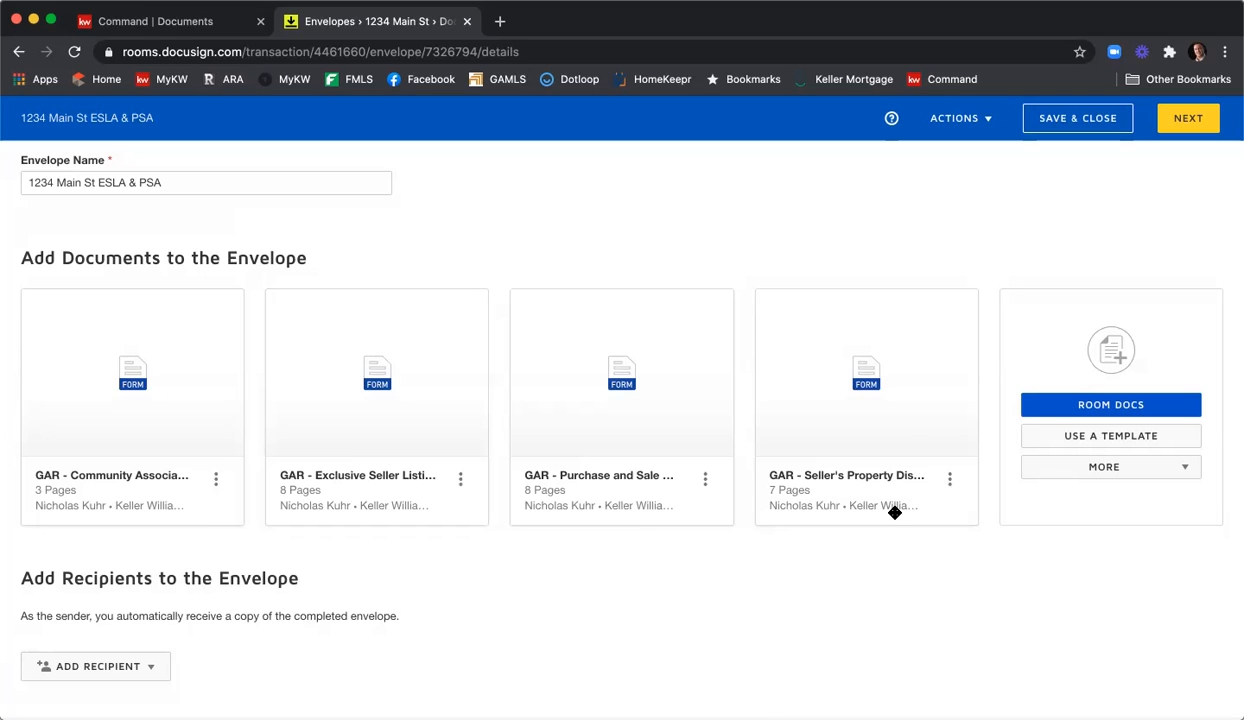
Add the shared Seller - Affiliated Marketing Disclosure and Seller - Wire Fraud Disclosure templates.
{"action": "left_click", "coordinate": [1078, 438]}
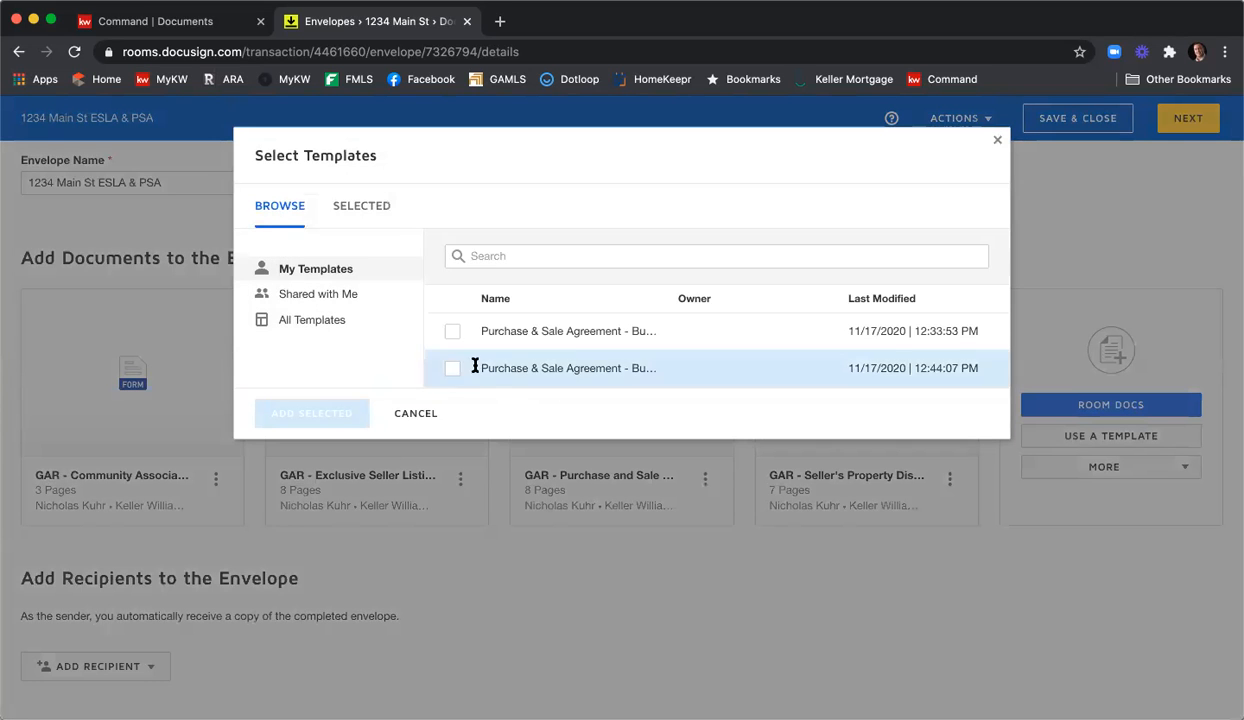
{"action": "left_click", "coordinate": [343, 298]}
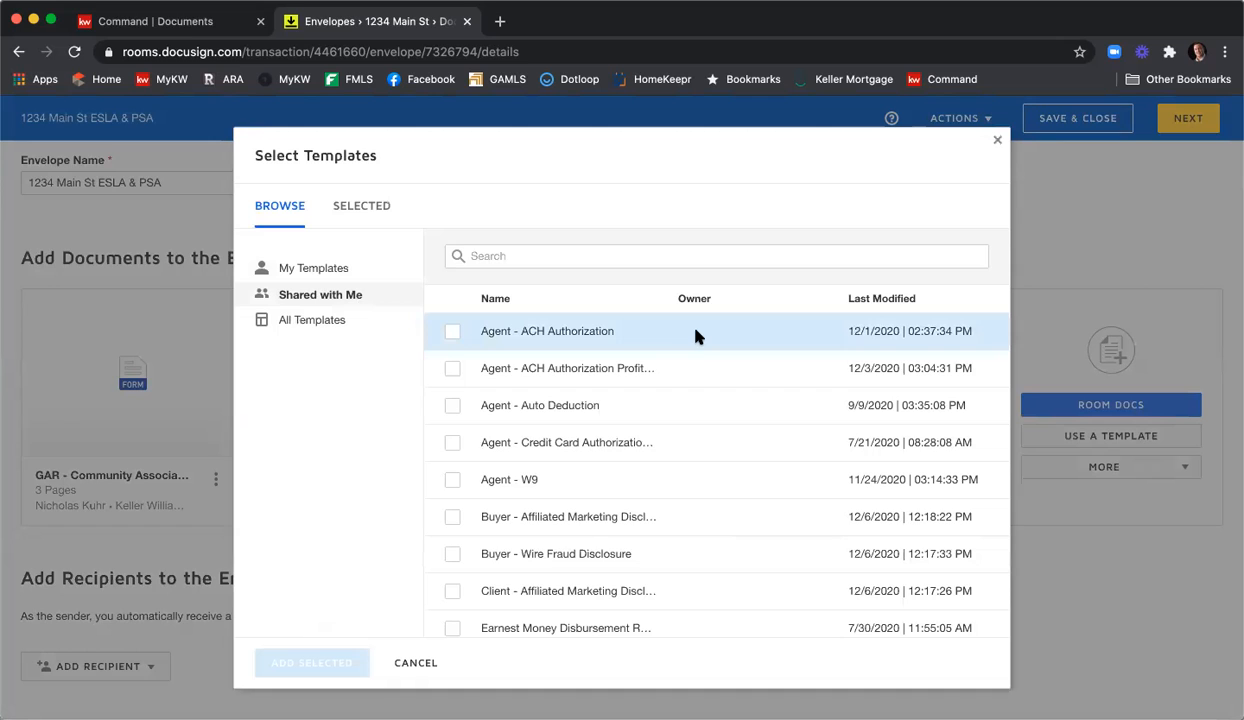
{"action": "scroll", "coordinate": [698, 348], "scroll_direction": "down", "scroll_amount": 2}
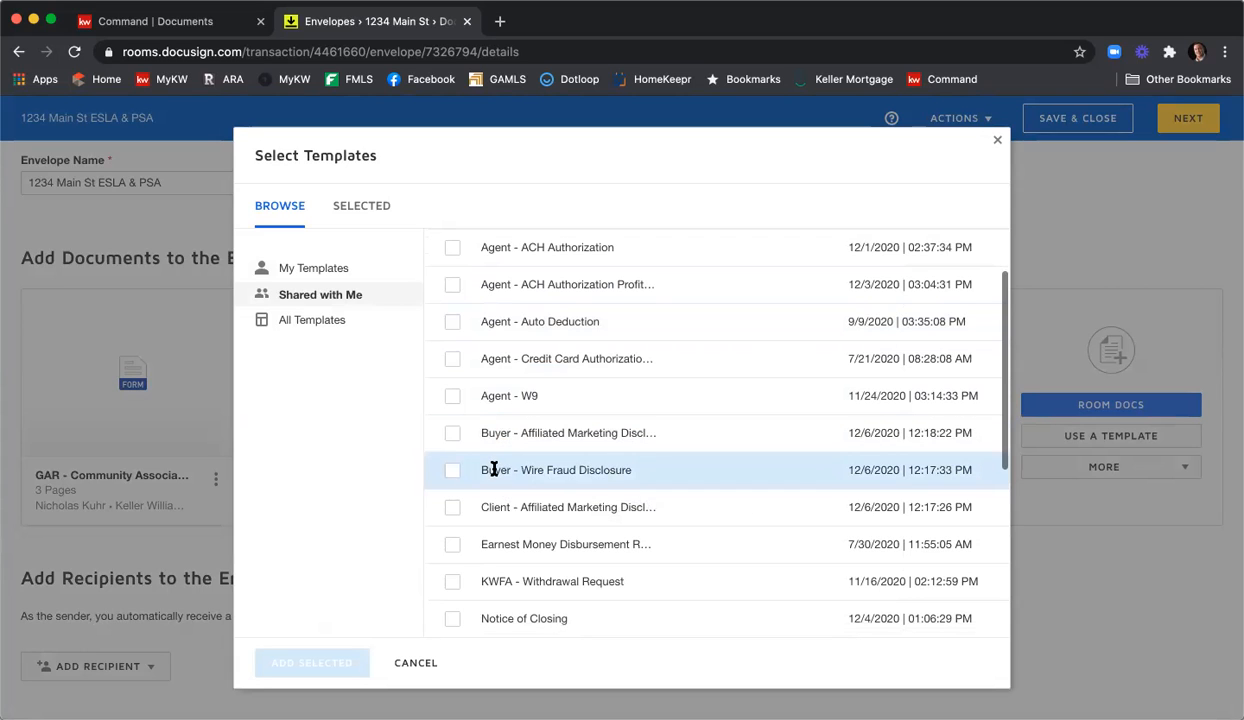
{"action": "scroll", "coordinate": [606, 430], "scroll_direction": "down", "scroll_amount": 1}
{"action": "scroll", "coordinate": [600, 425], "scroll_direction": "down", "scroll_amount": 6}
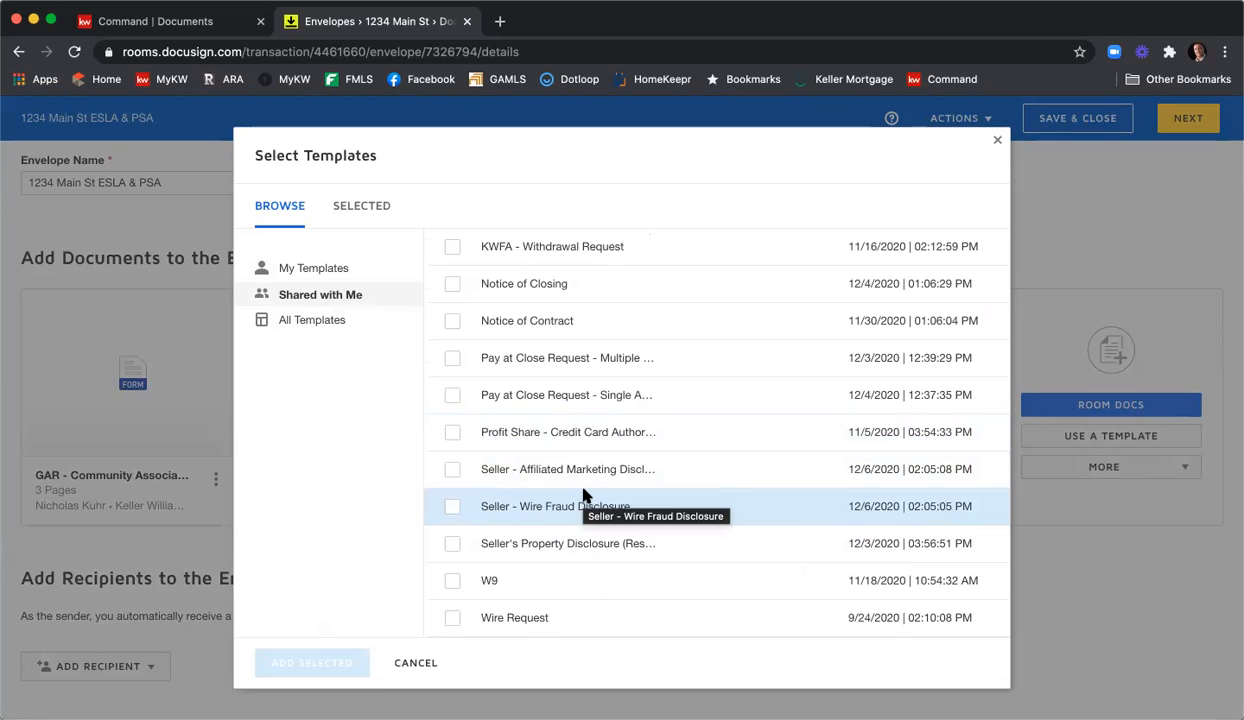
{"action": "left_click", "coordinate": [452, 469]}
{"action": "left_click", "coordinate": [452, 507]}
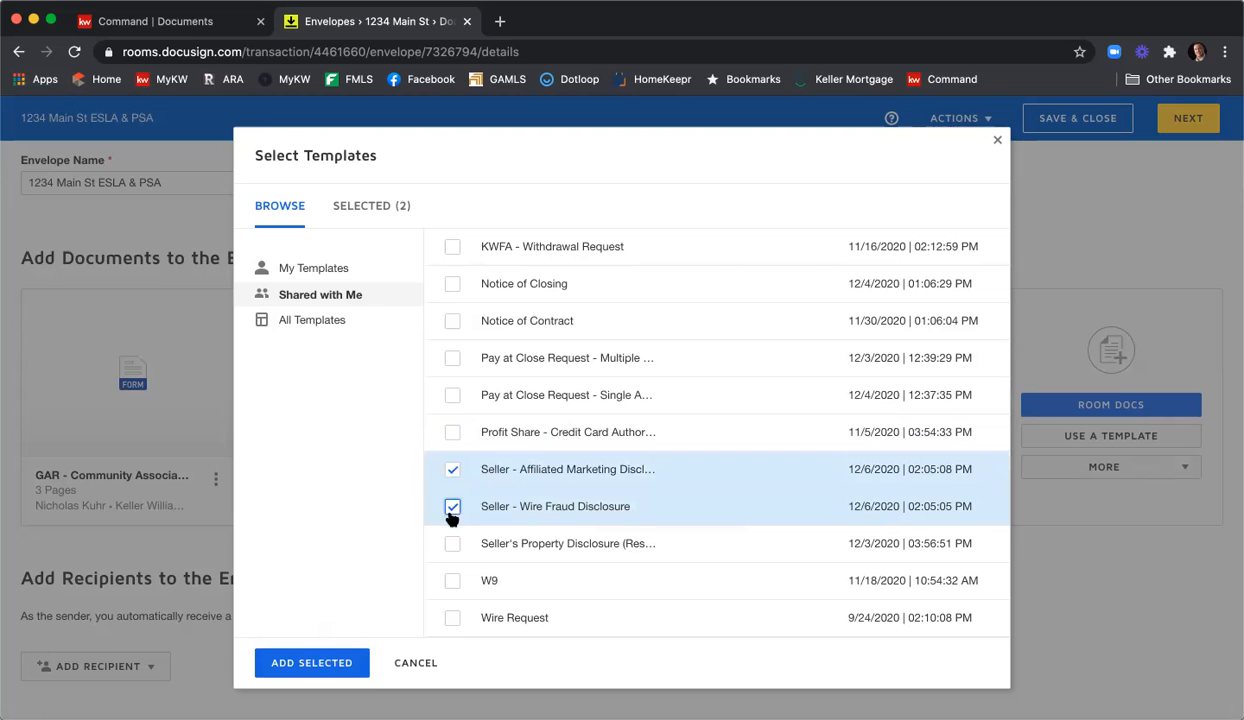
{"action": "left_click", "coordinate": [333, 666]}
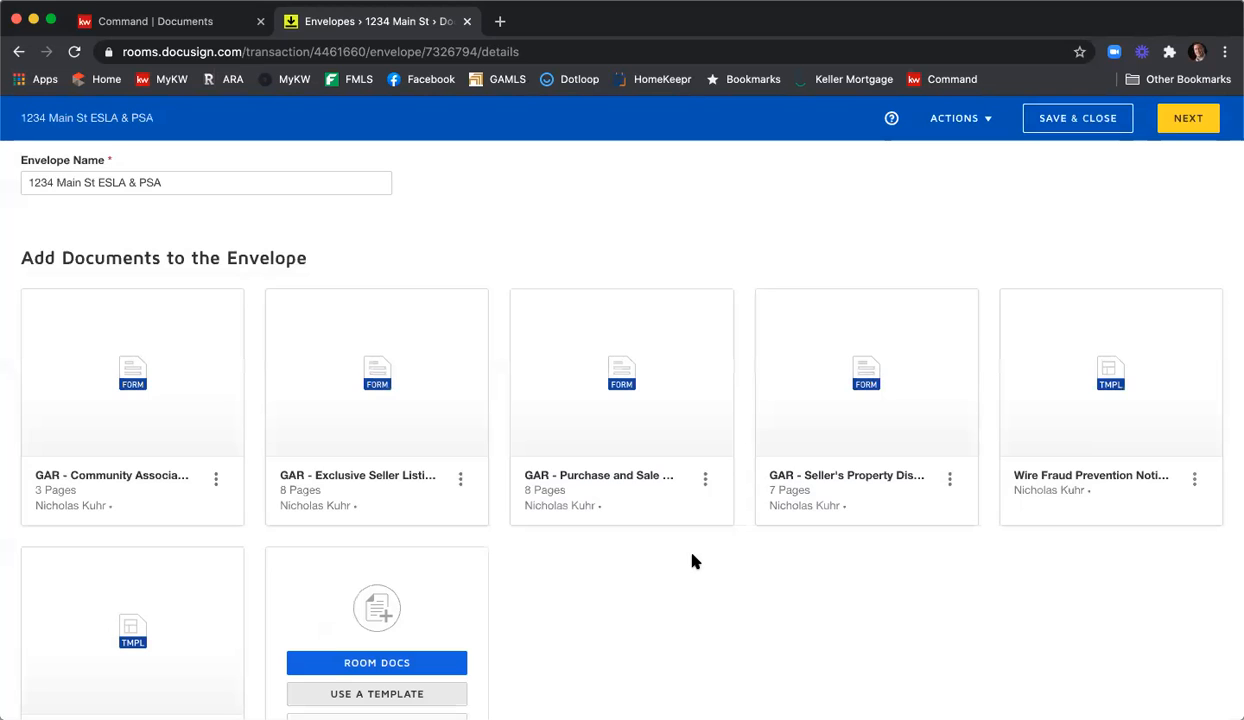
{"action": "scroll", "coordinate": [689, 547], "scroll_direction": "down", "scroll_amount": 2}
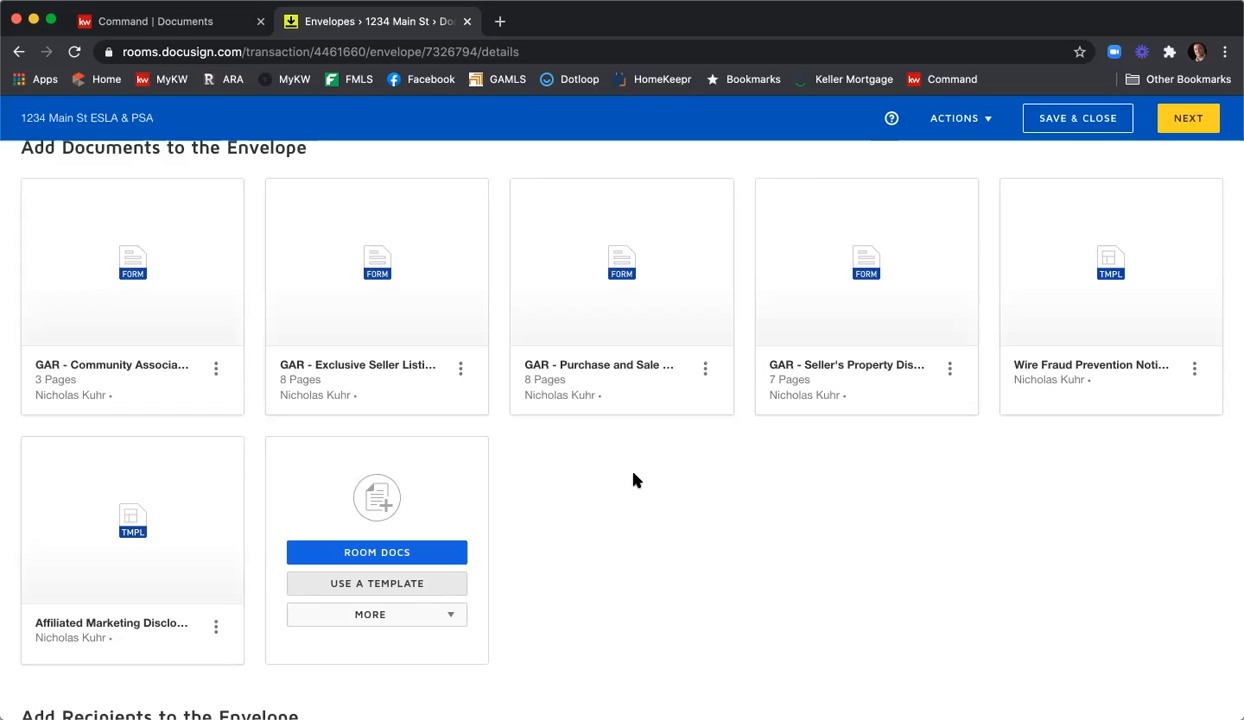
Order the documents: Exclusive Seller Listing first, Seller's Property Disclosure second, Purchase and Sale last.
{"action": "mouse_move", "coordinate": [433, 286]}
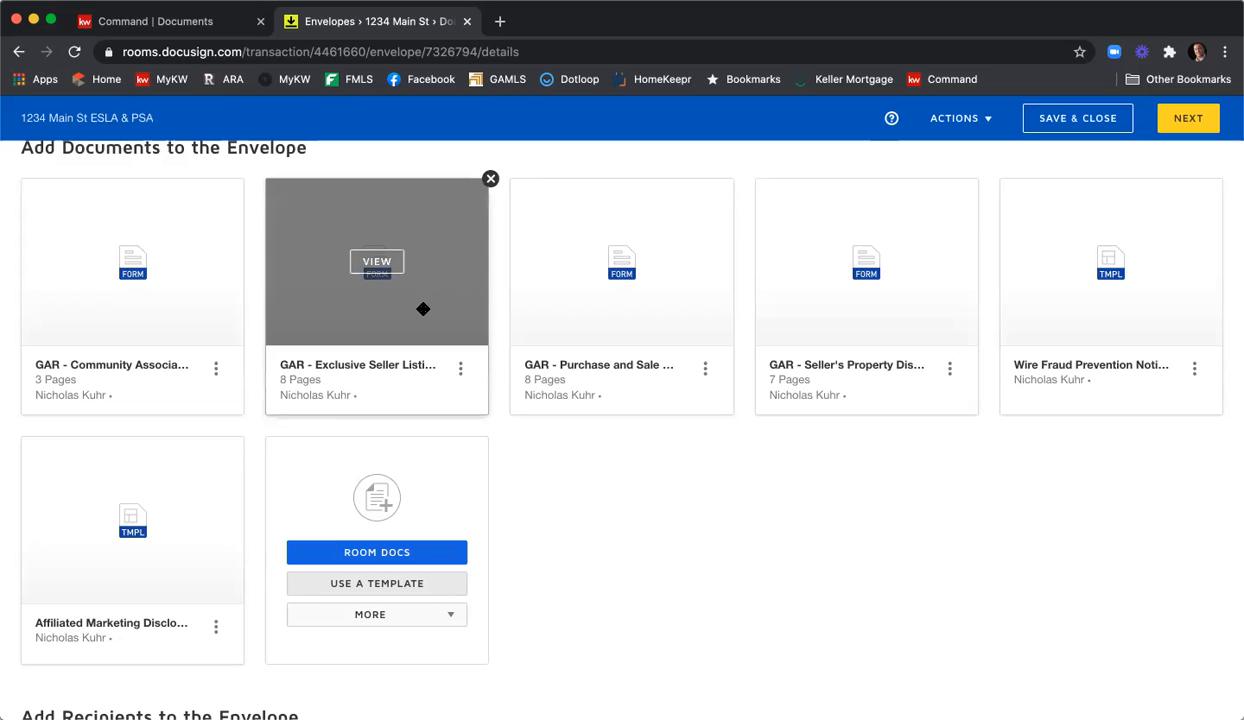
{"action": "scroll", "coordinate": [423, 309], "scroll_direction": "down", "scroll_amount": 1}
{"action": "left_click_drag", "start_coordinate": [422, 308], "coordinate": [161, 303]}
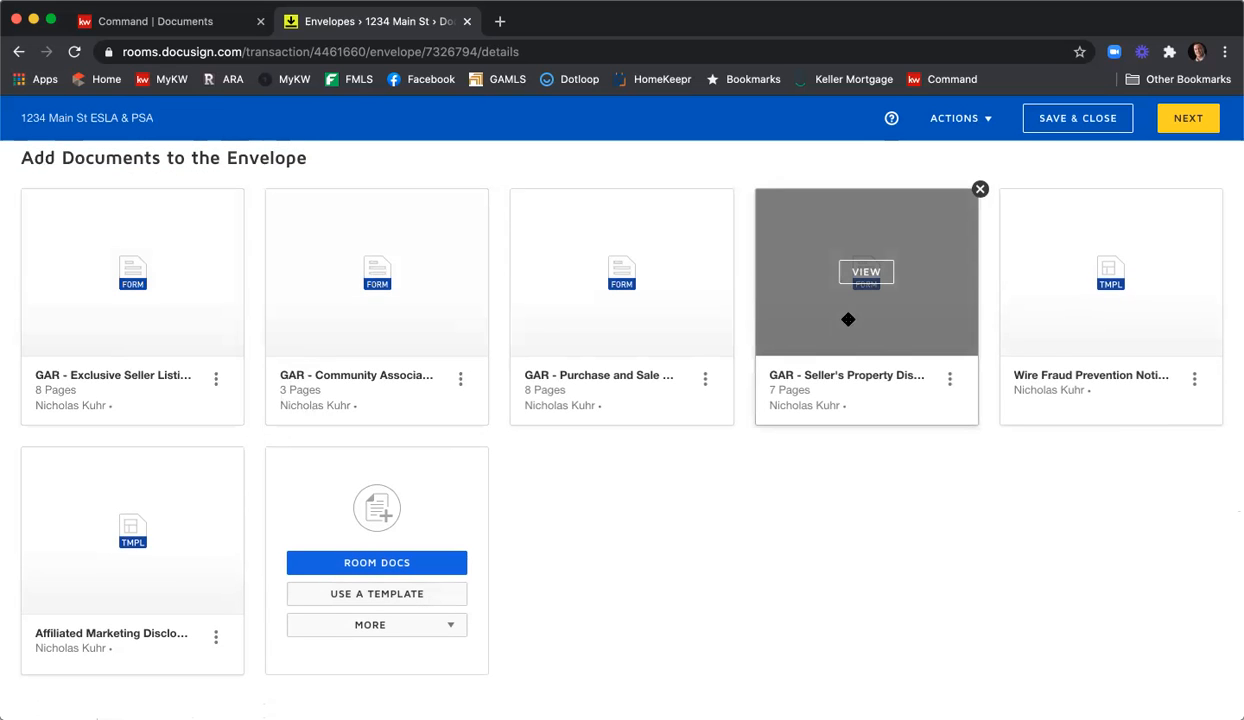
{"action": "left_click_drag", "start_coordinate": [880, 316], "coordinate": [400, 319]}
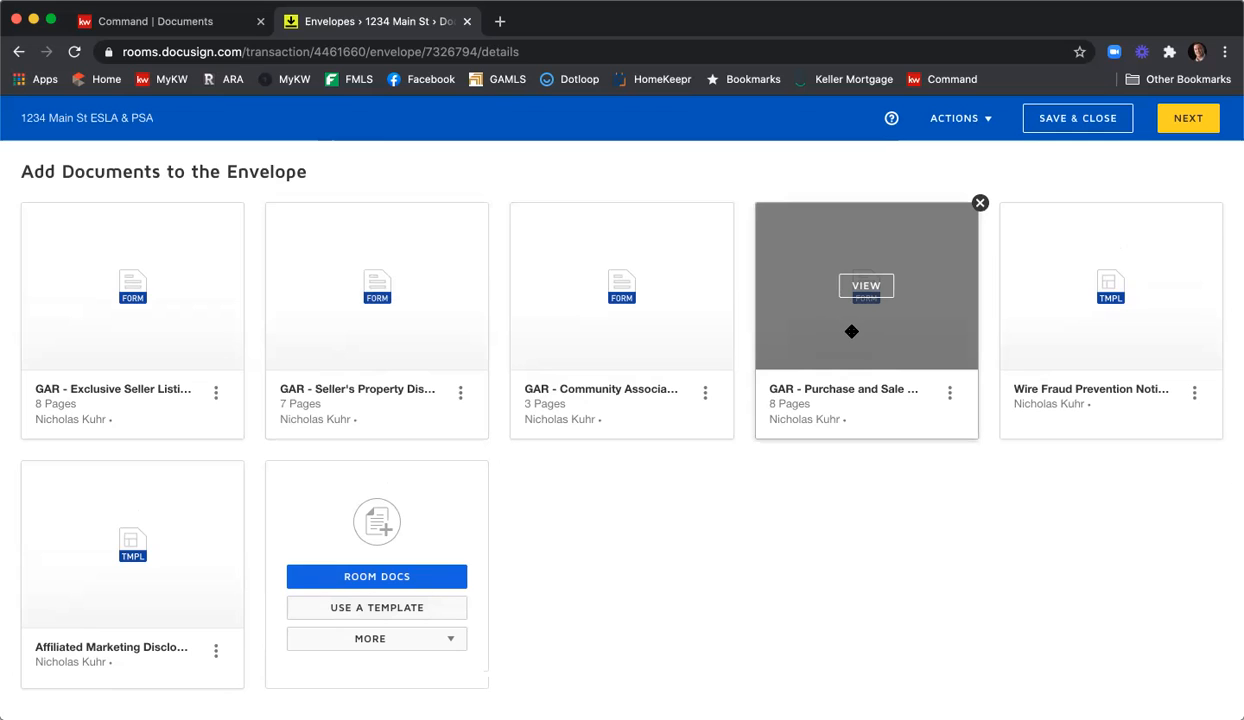
{"action": "left_click_drag", "start_coordinate": [851, 331], "coordinate": [138, 564]}
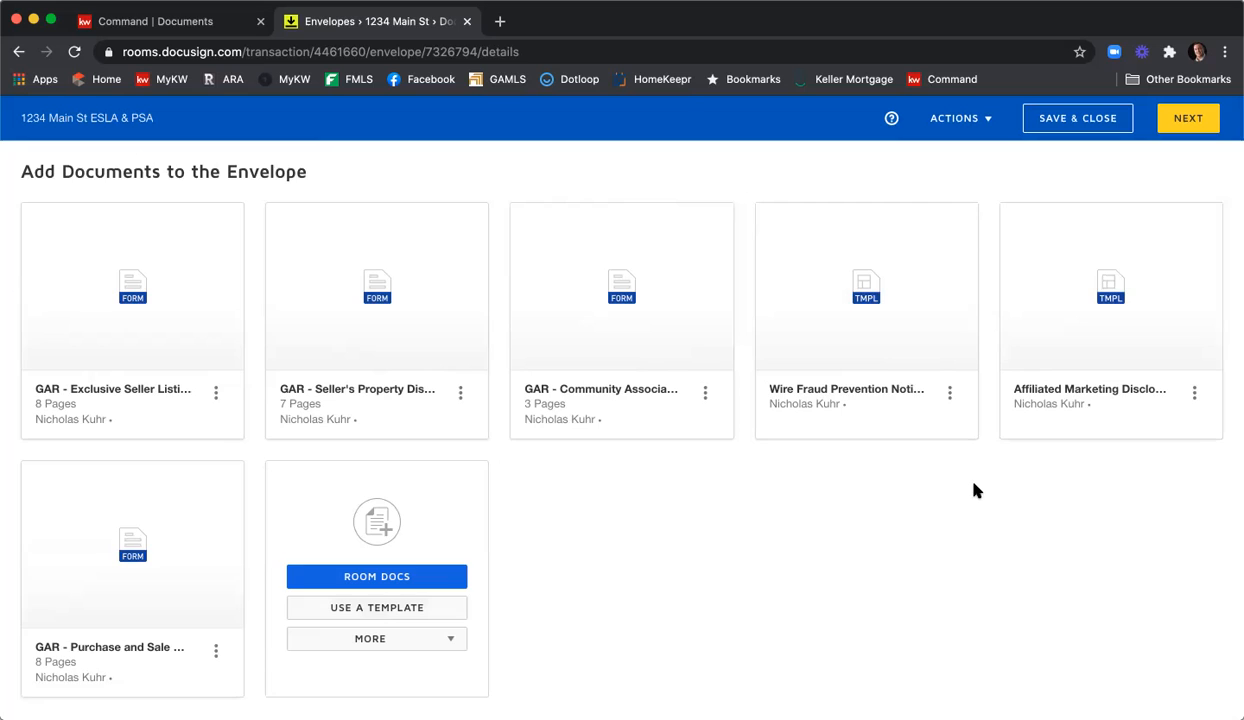
Show the Add Recipient options under Add Recipients to the Envelope.
{"action": "scroll", "coordinate": [976, 490], "scroll_direction": "down", "scroll_amount": 5}
{"action": "scroll", "coordinate": [981, 490], "scroll_direction": "up", "scroll_amount": 2}
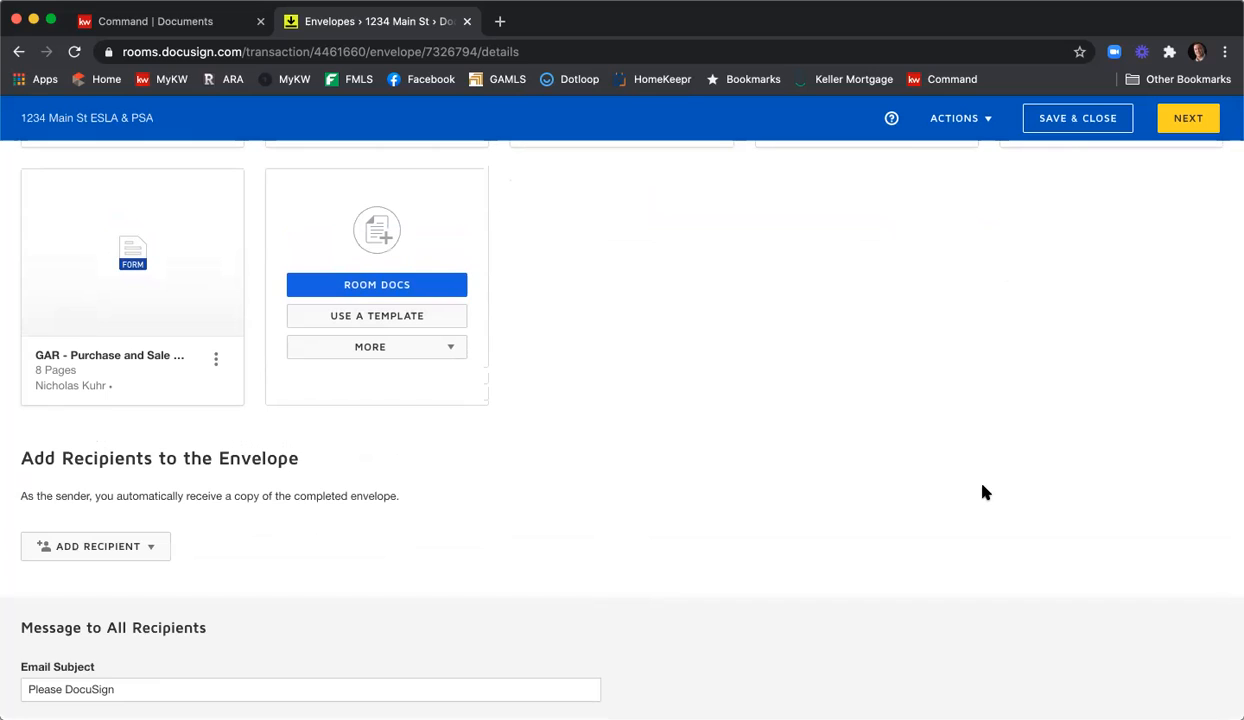
{"action": "left_click", "coordinate": [124, 553]}
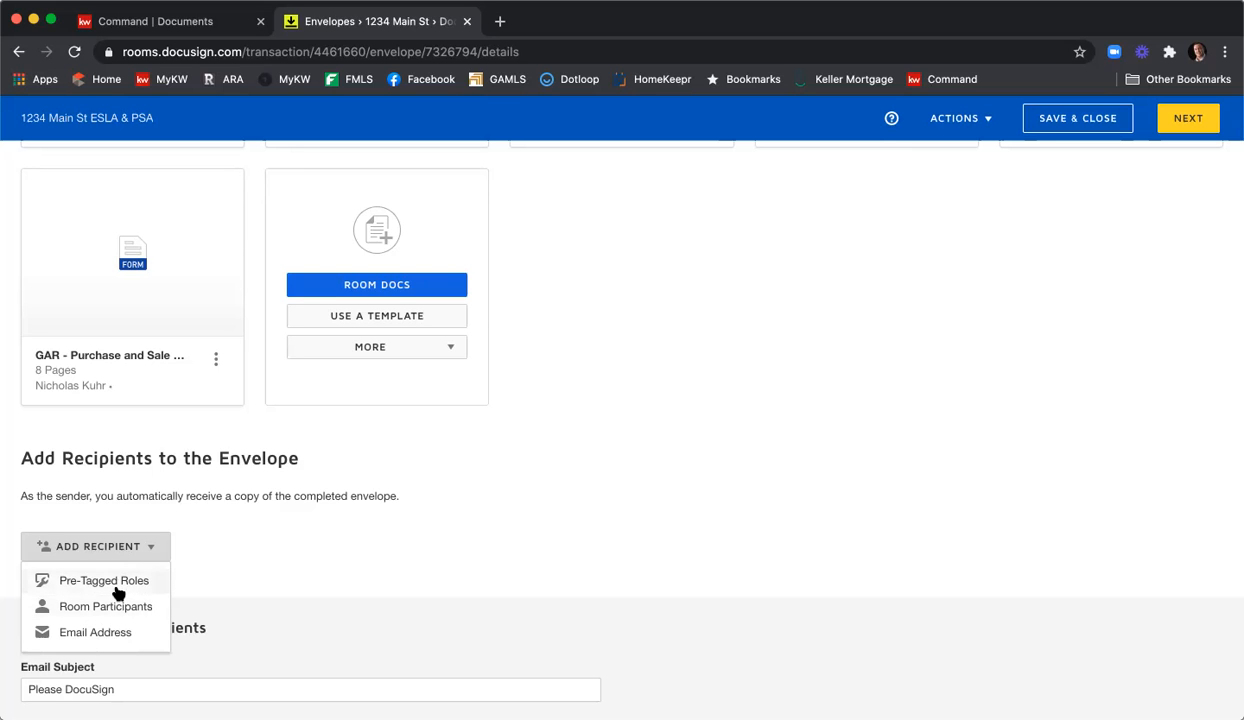
Using Pre-Tagged Roles, assign the two seller contacts to Seller One and Two, and the agent to Listing Agent.
{"action": "left_click", "coordinate": [116, 588]}
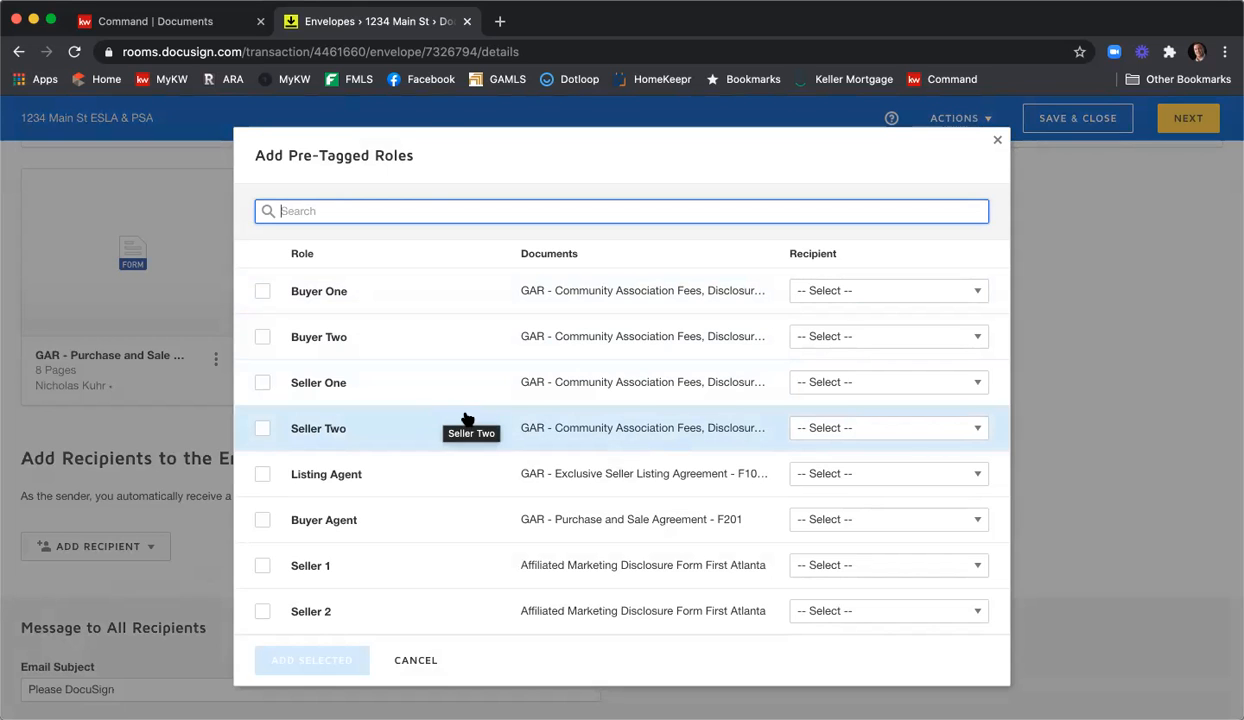
{"action": "left_click", "coordinate": [836, 387]}
{"action": "scroll", "coordinate": [884, 497], "scroll_direction": "down", "scroll_amount": 2}
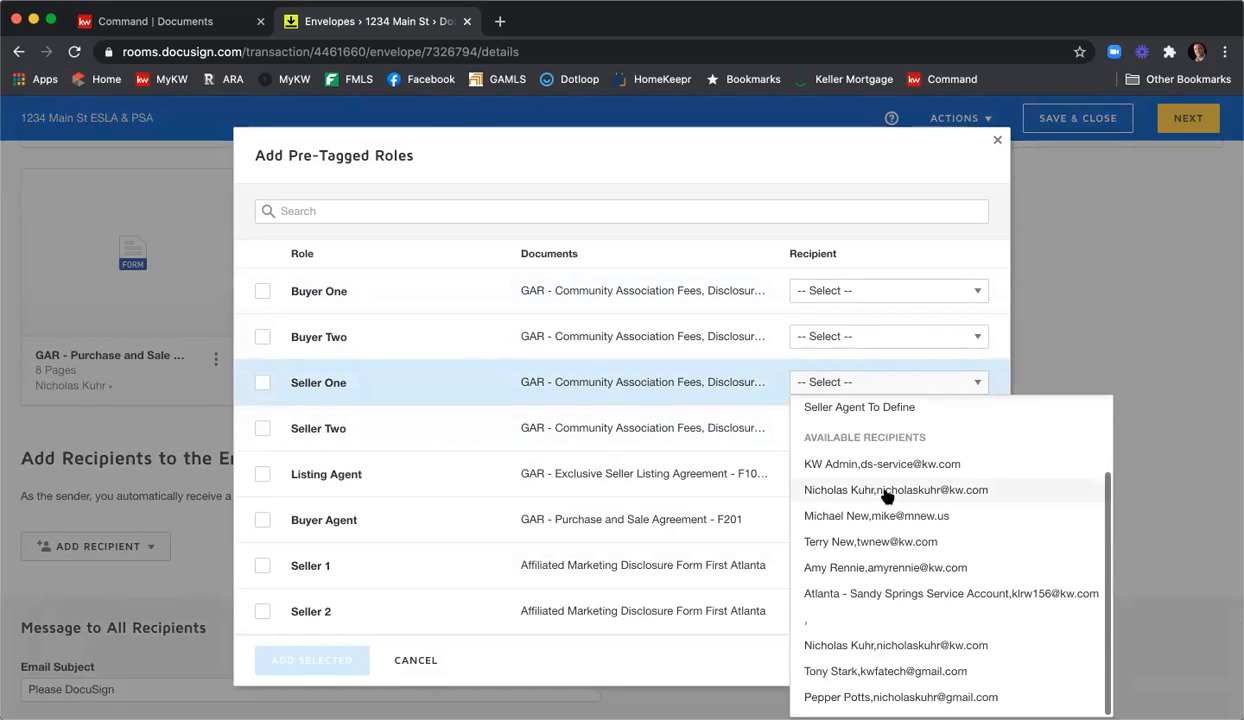
{"action": "left_click", "coordinate": [891, 671]}
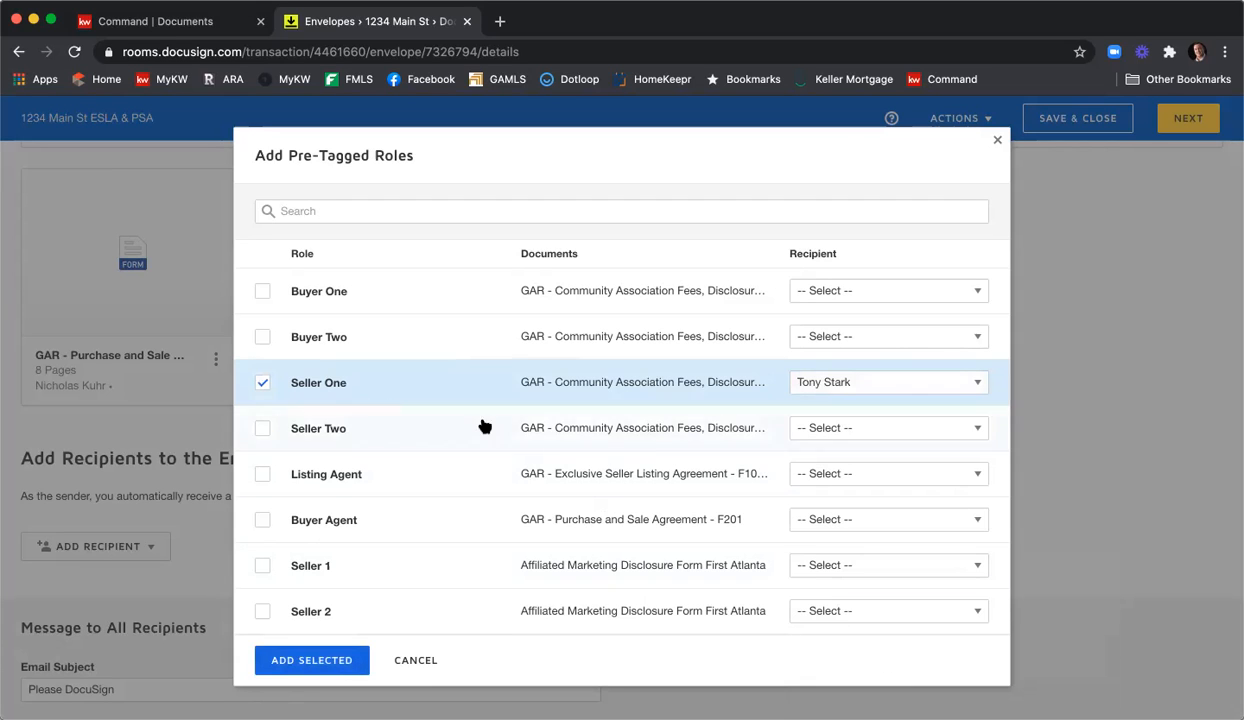
{"action": "left_click", "coordinate": [862, 434]}
{"action": "scroll", "coordinate": [870, 360], "scroll_direction": "down", "scroll_amount": 3}
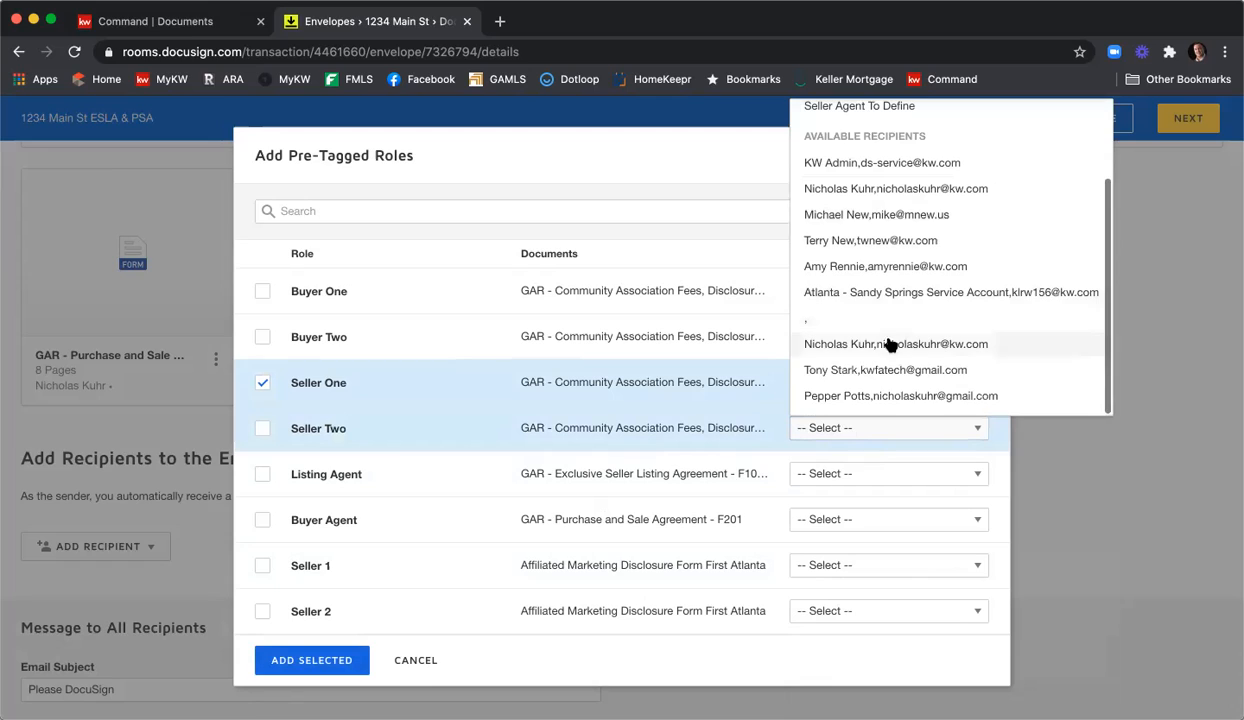
{"action": "left_click", "coordinate": [891, 397]}
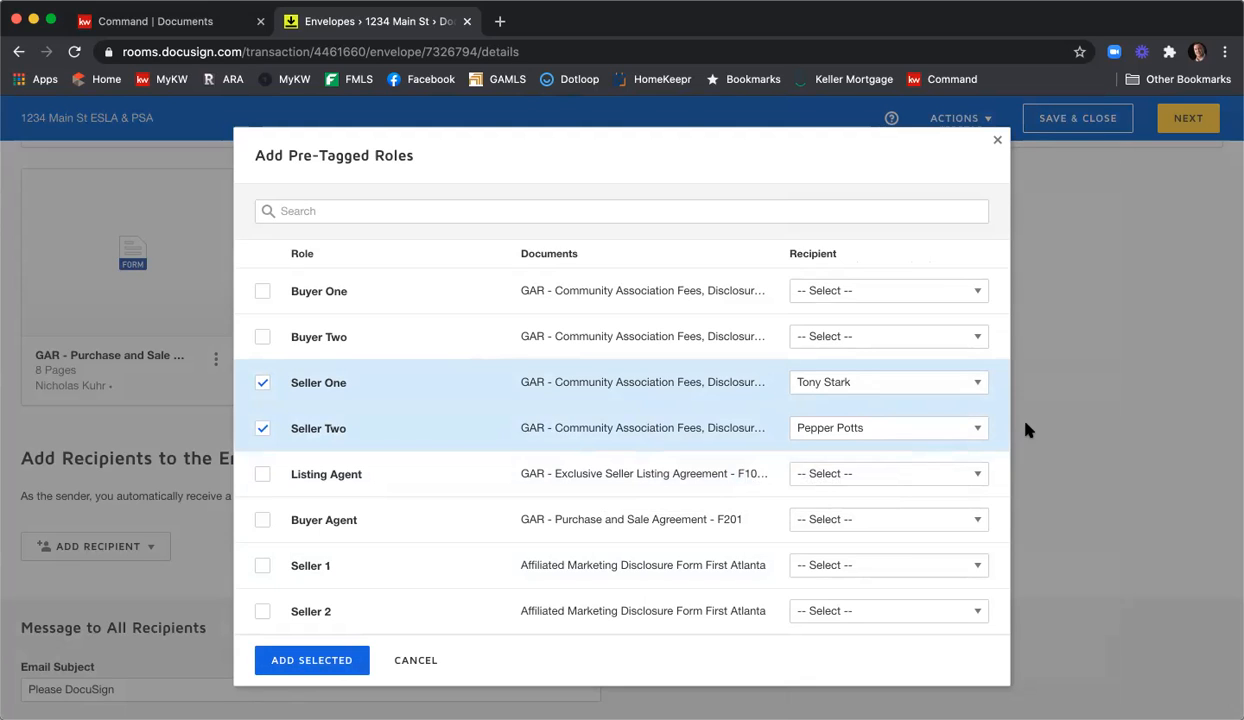
{"action": "left_click", "coordinate": [825, 473]}
{"action": "scroll", "coordinate": [894, 290], "scroll_direction": "down", "scroll_amount": 1}
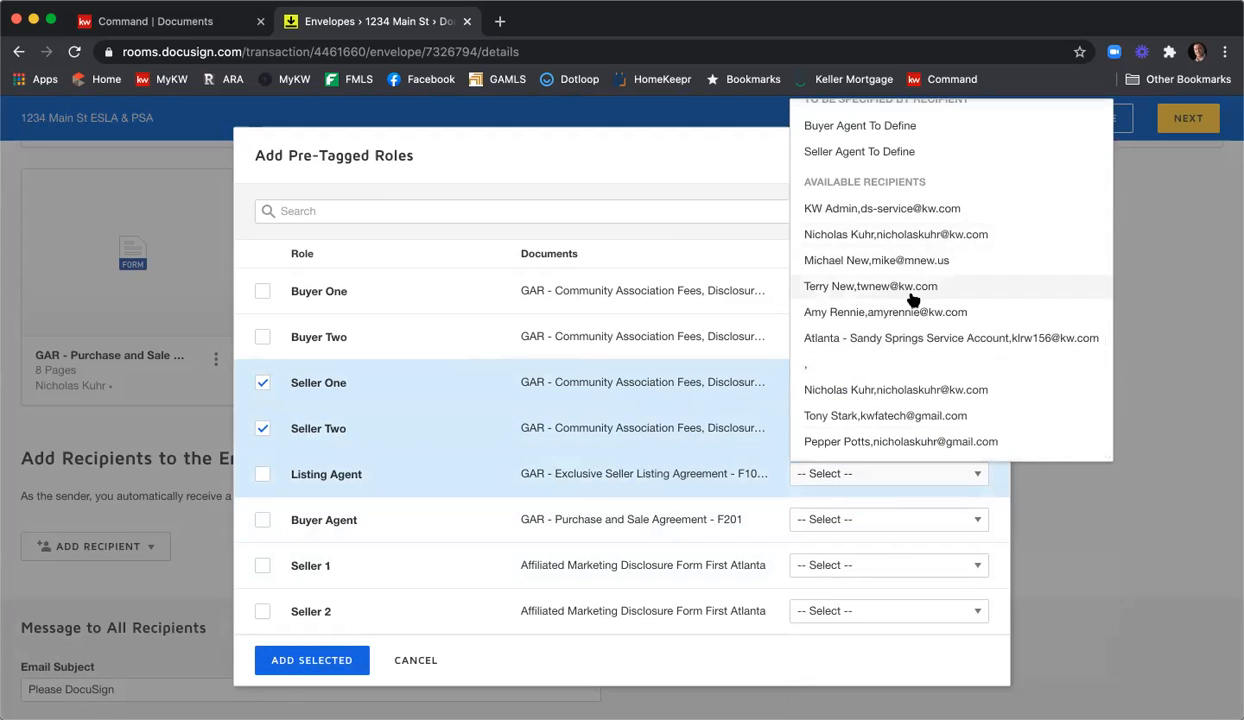
{"action": "left_click", "coordinate": [951, 392]}
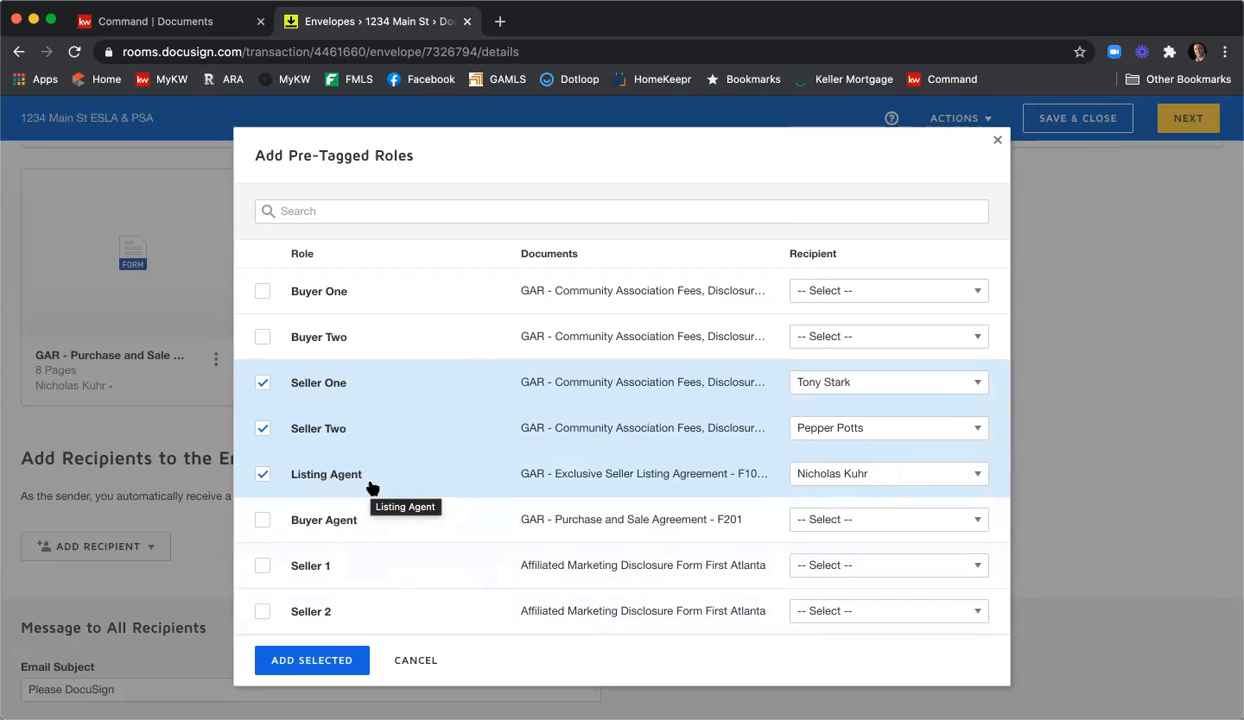
Add Seller One, Seller Two and Listing Agent to the envelope as signers in routing order 1.
{"action": "left_click", "coordinate": [318, 661]}
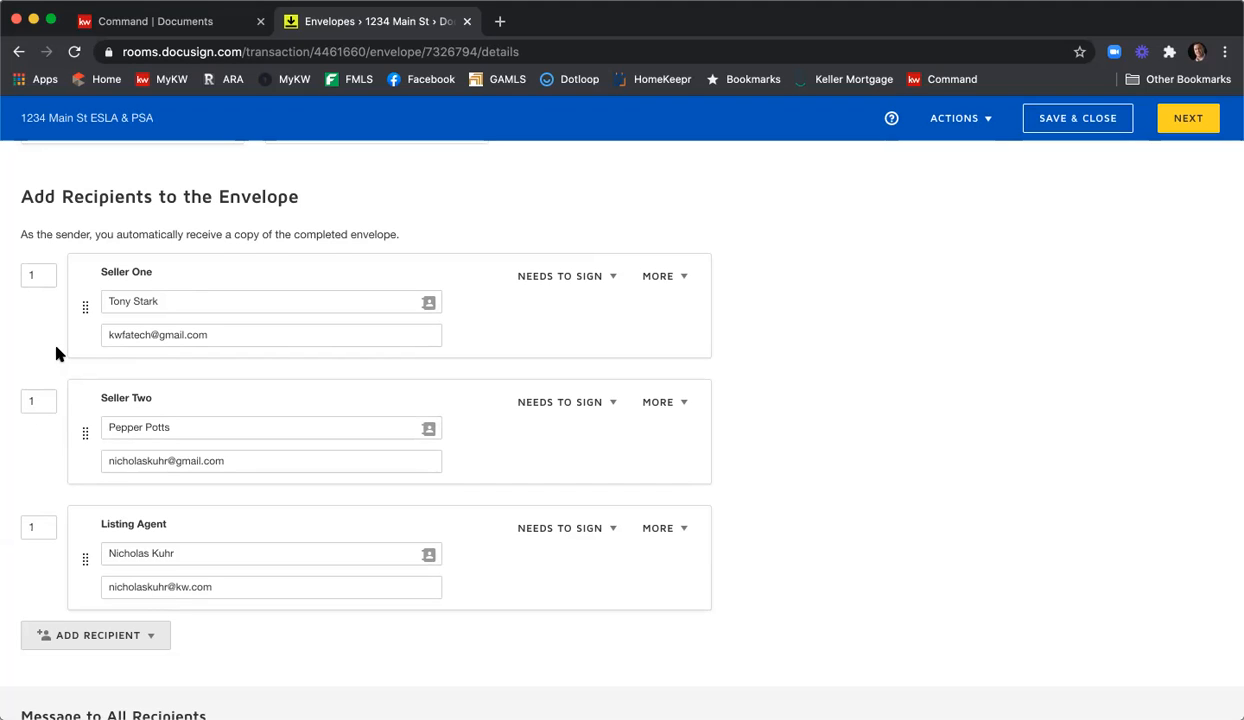
Set the signing order: routing order 2 for Seller Two and 3 for Listing Agent.
{"action": "double_click", "coordinate": [36, 400]}
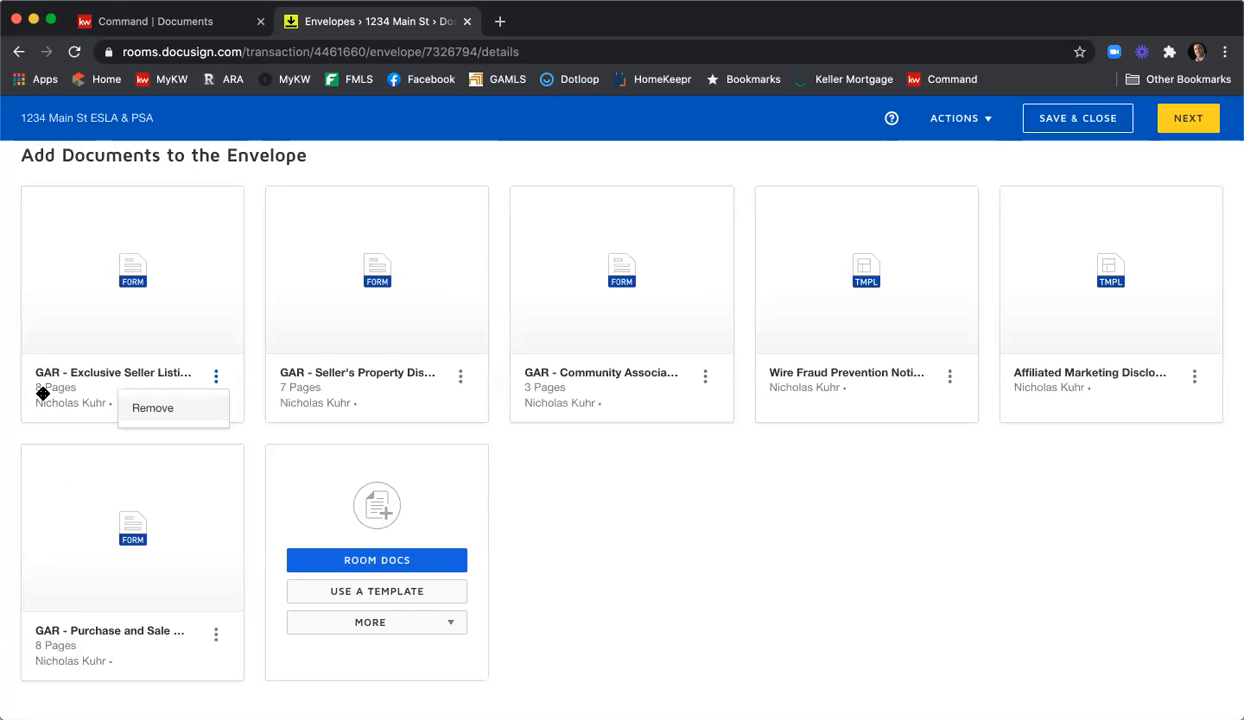
{"action": "scroll", "coordinate": [195, 364], "scroll_direction": "down", "scroll_amount": 6}
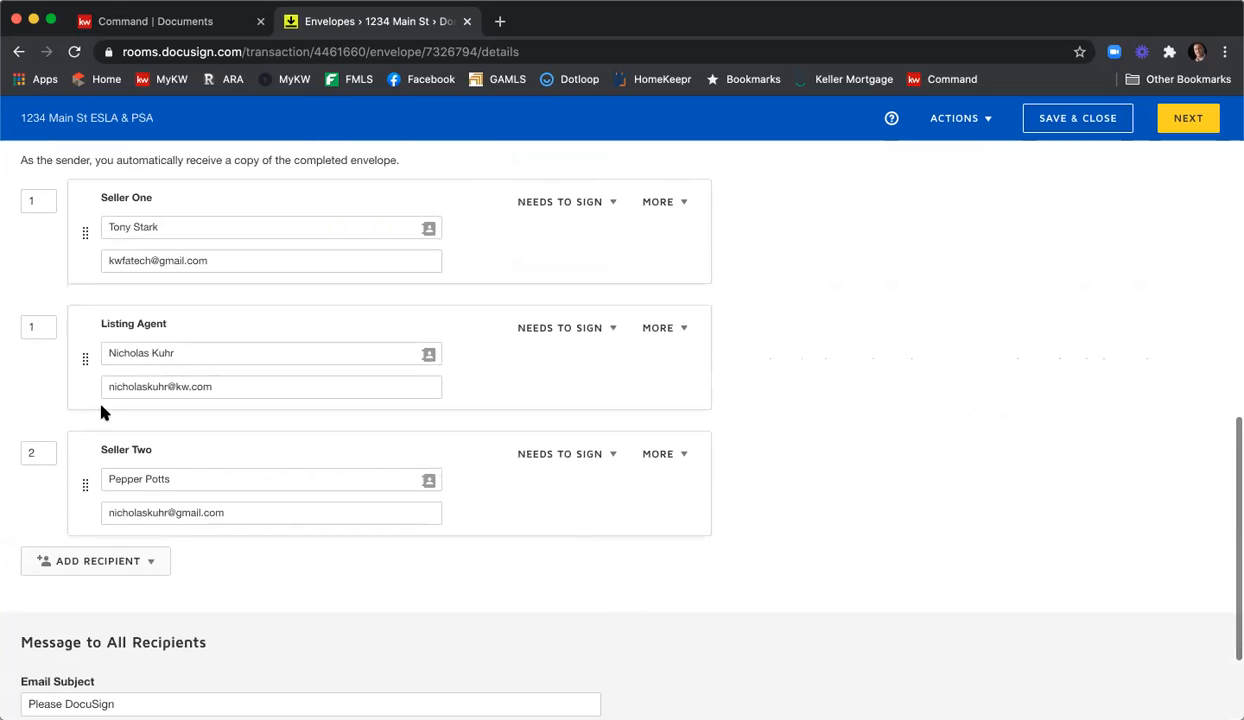
{"action": "double_click", "coordinate": [36, 330]}
{"action": "type", "text": "2"}
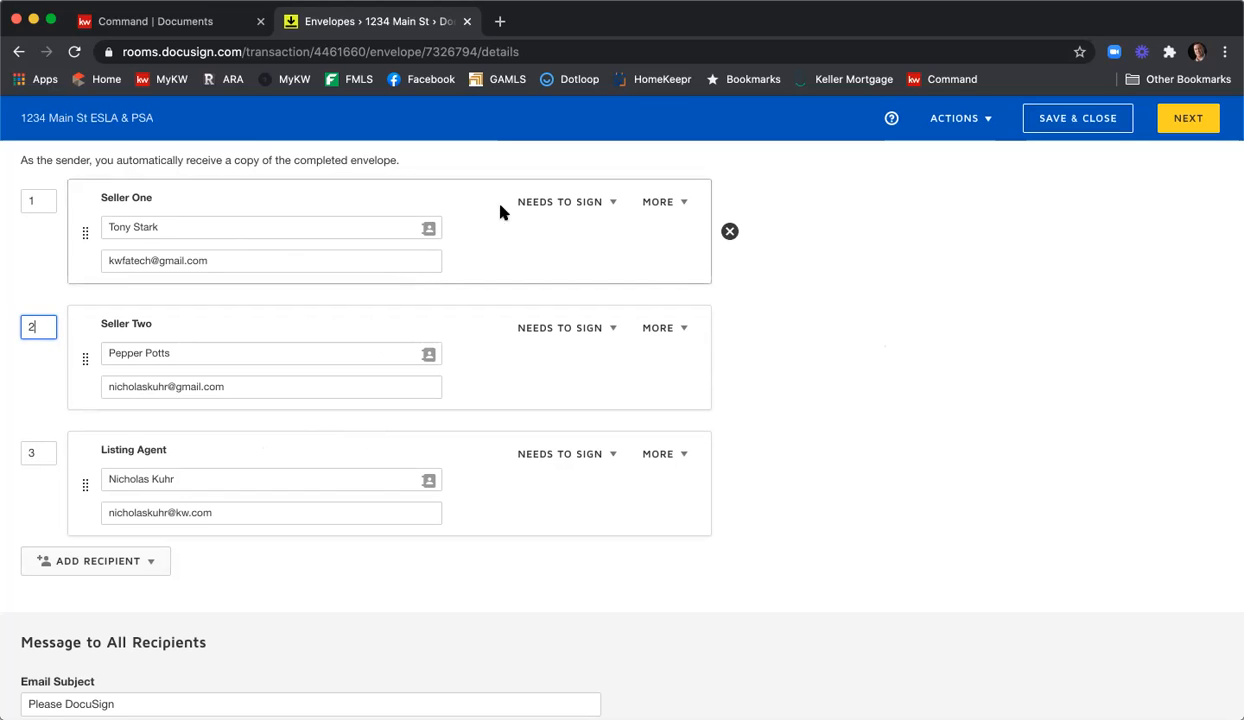
{"action": "left_click", "coordinate": [613, 206]}
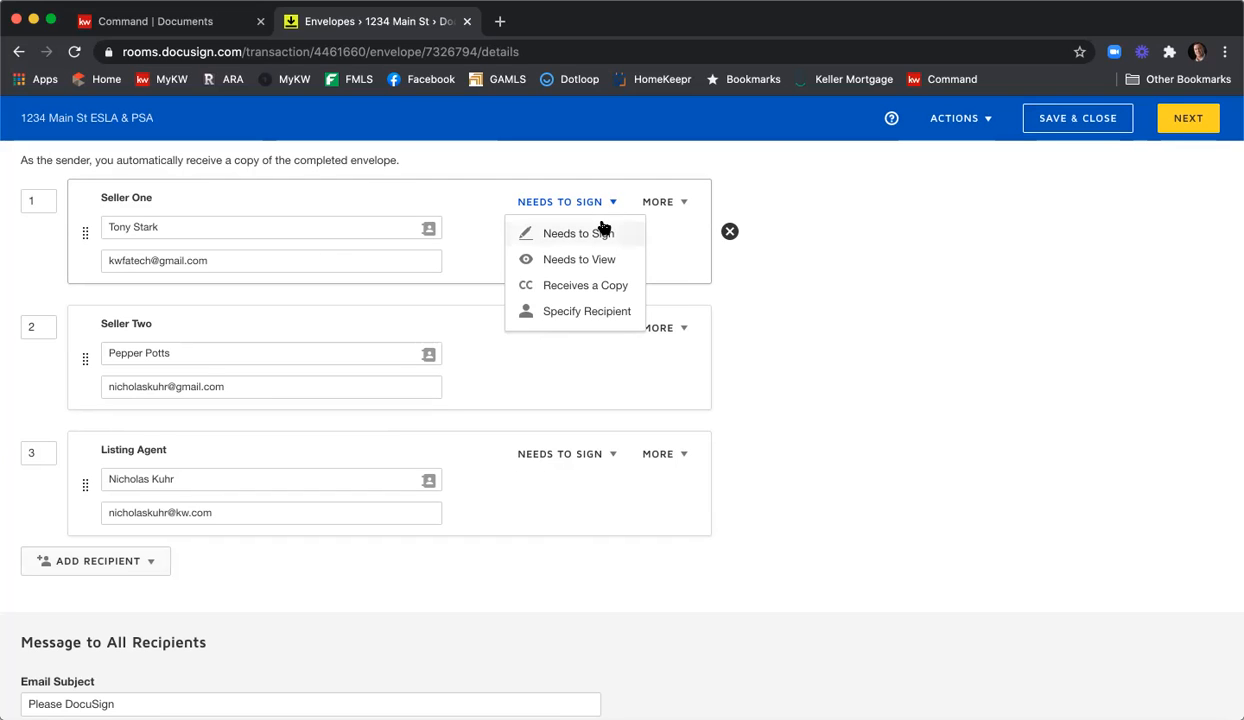
Keep Seller One as Needs to Sign and add access-code authentication.
{"action": "left_click", "coordinate": [603, 229]}
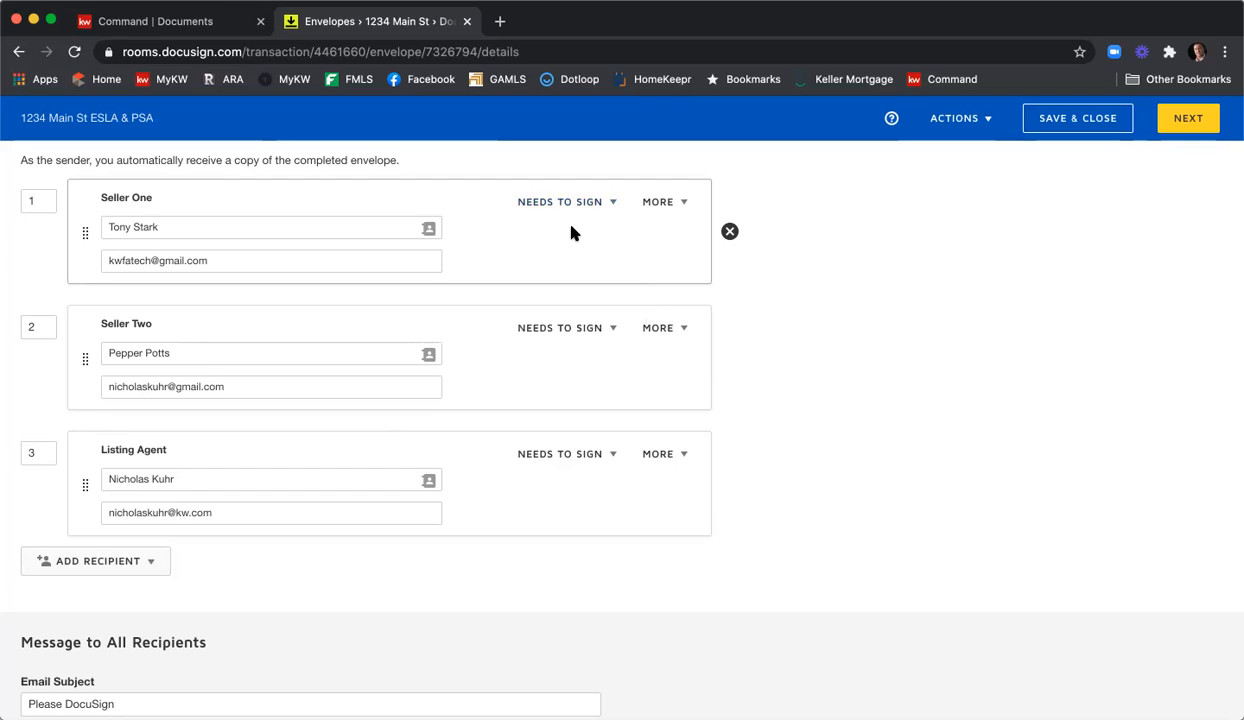
{"action": "left_click", "coordinate": [684, 207]}
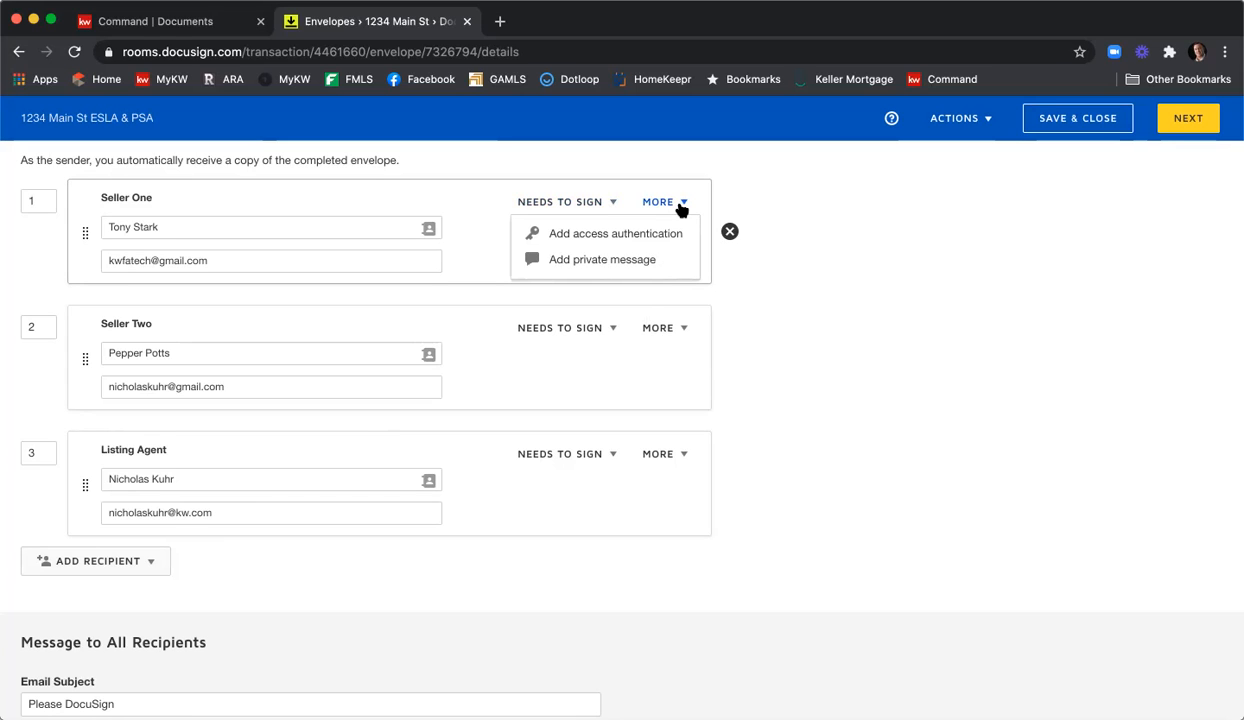
{"action": "left_click", "coordinate": [652, 234]}
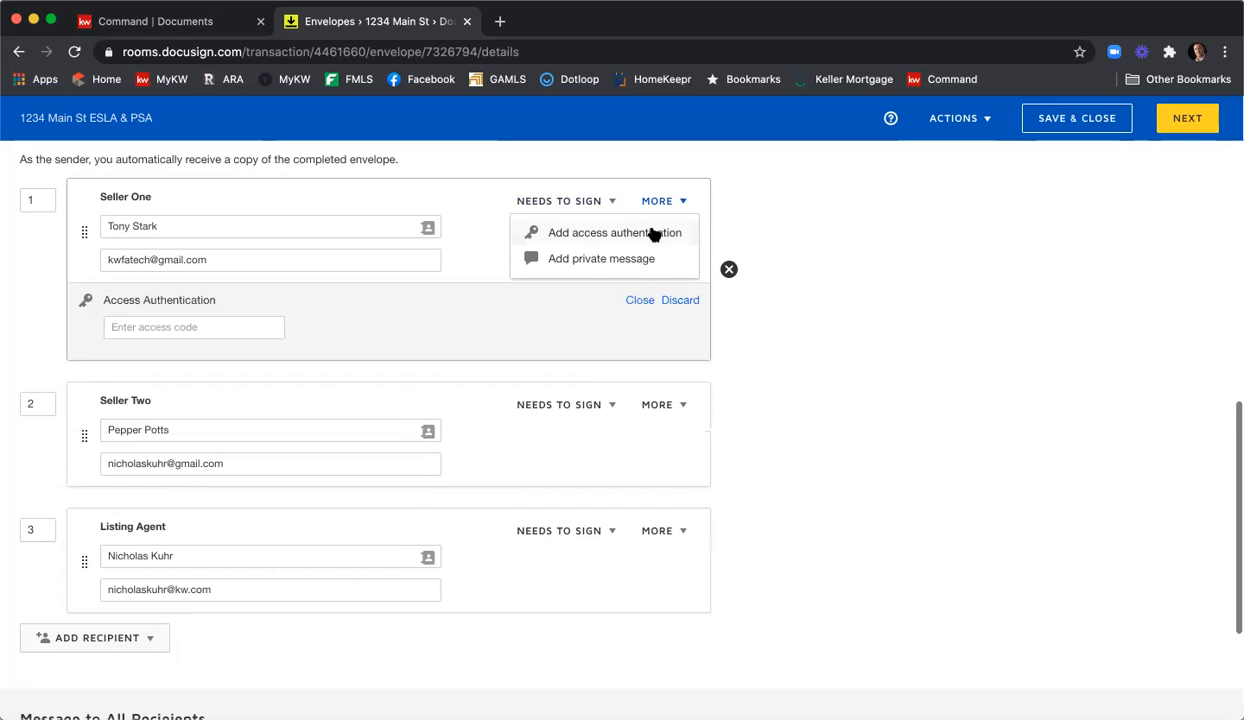
Enter an access code for Seller One, then discard it and dismiss the error message.
{"action": "left_click", "coordinate": [254, 324]}
{"action": "type", "text": "12346"}
{"action": "key", "text": "BackSpace"}
{"action": "type", "text": "5"}
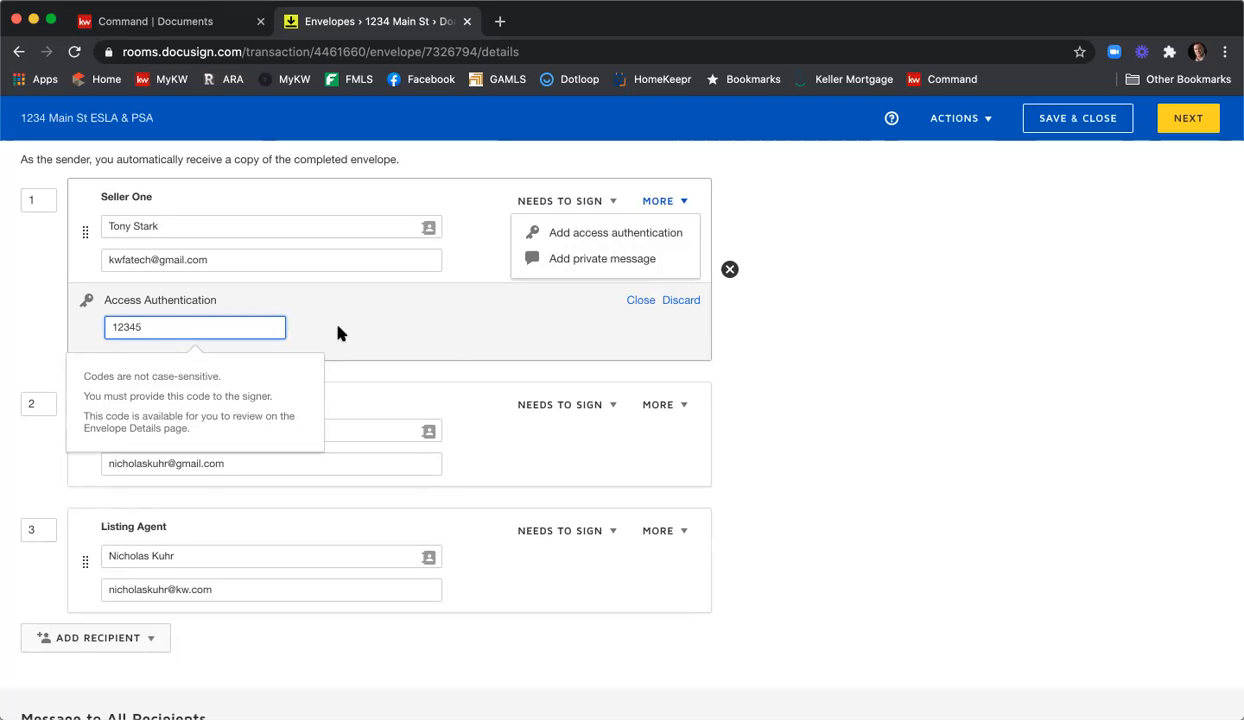
{"action": "left_click", "coordinate": [678, 302]}
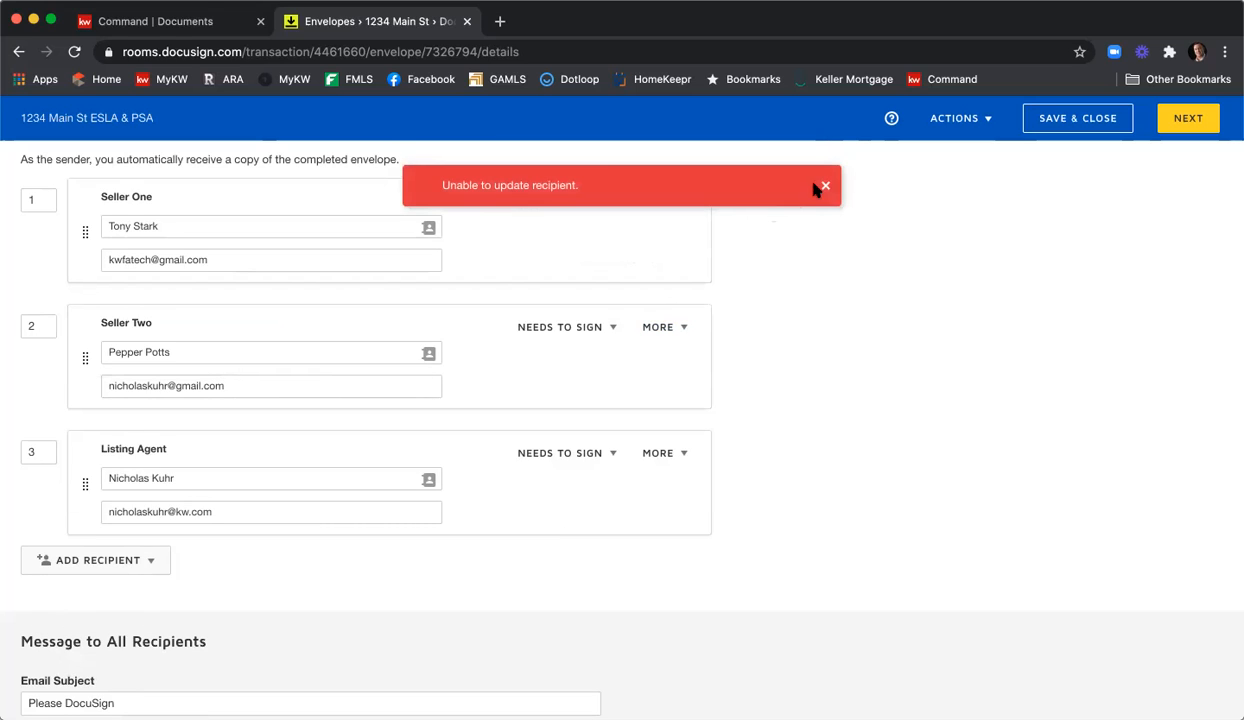
{"action": "left_click", "coordinate": [823, 185]}
{"action": "left_click", "coordinate": [669, 202]}
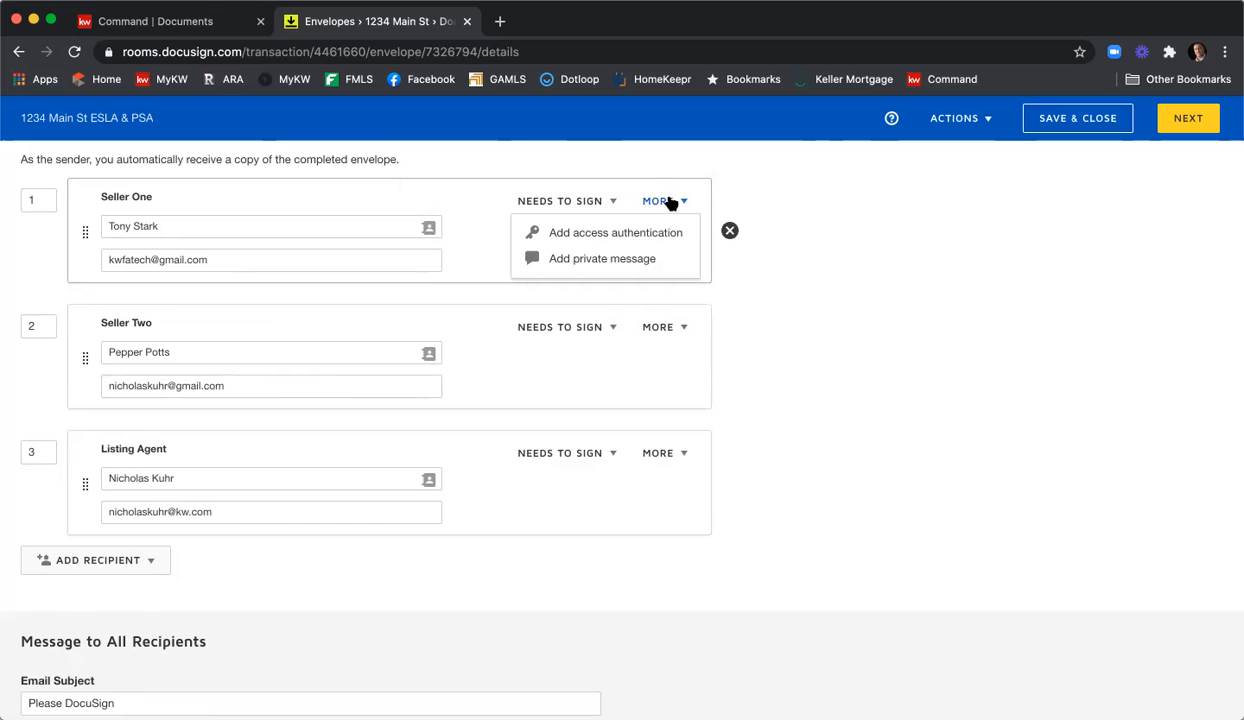
Add a private message to Seller One asking them to fill in the SPD and CAD fields, with thanks.
{"action": "left_click", "coordinate": [645, 261]}
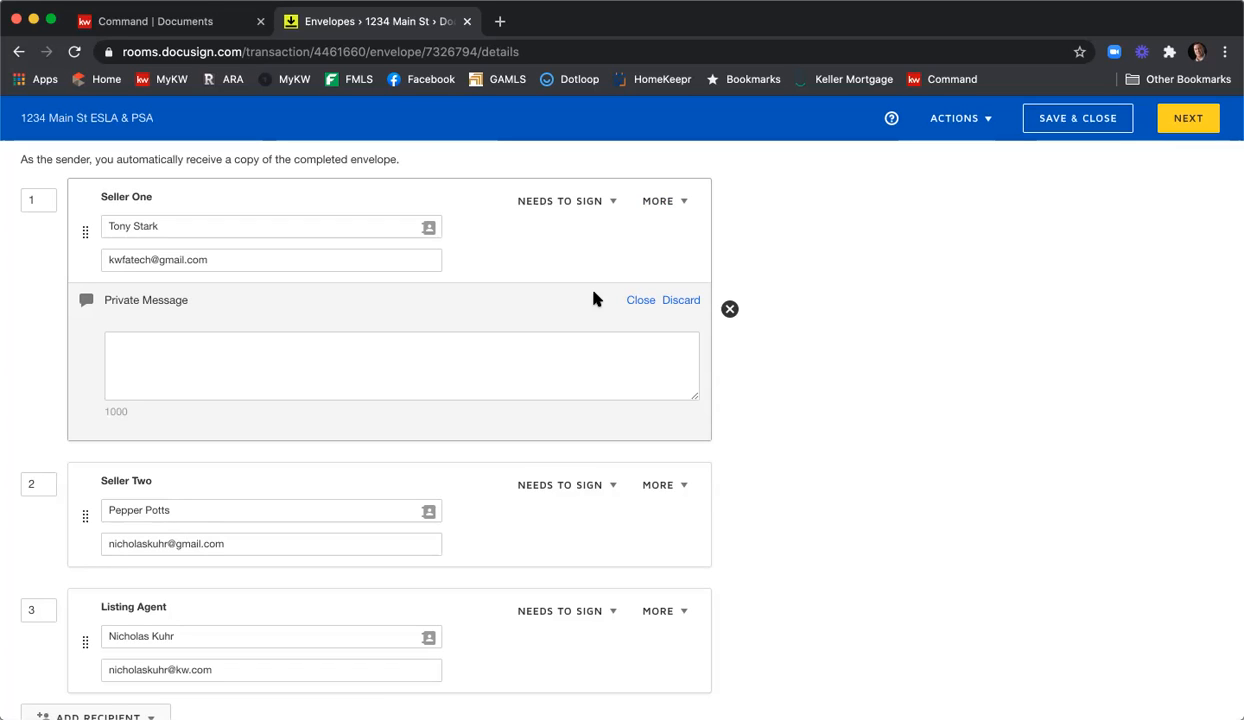
{"action": "left_click", "coordinate": [559, 335]}
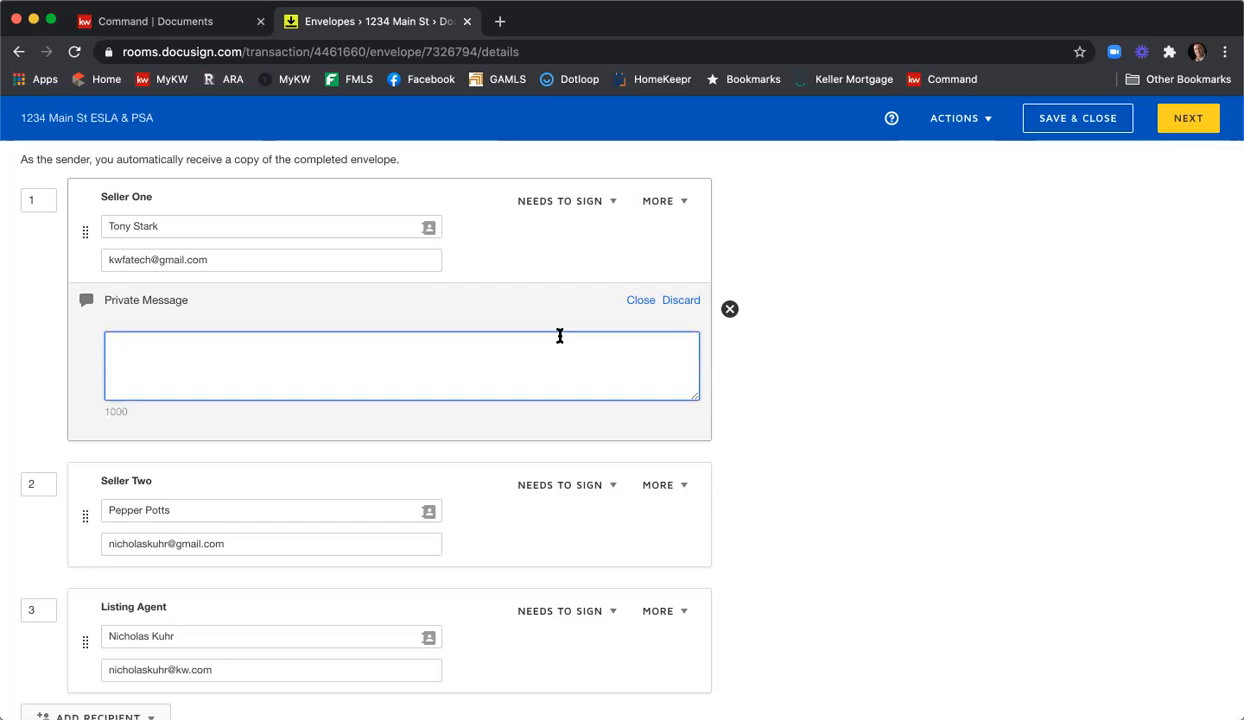
{"action": "type", "text": "Hi Tony, please be sure to fi"}
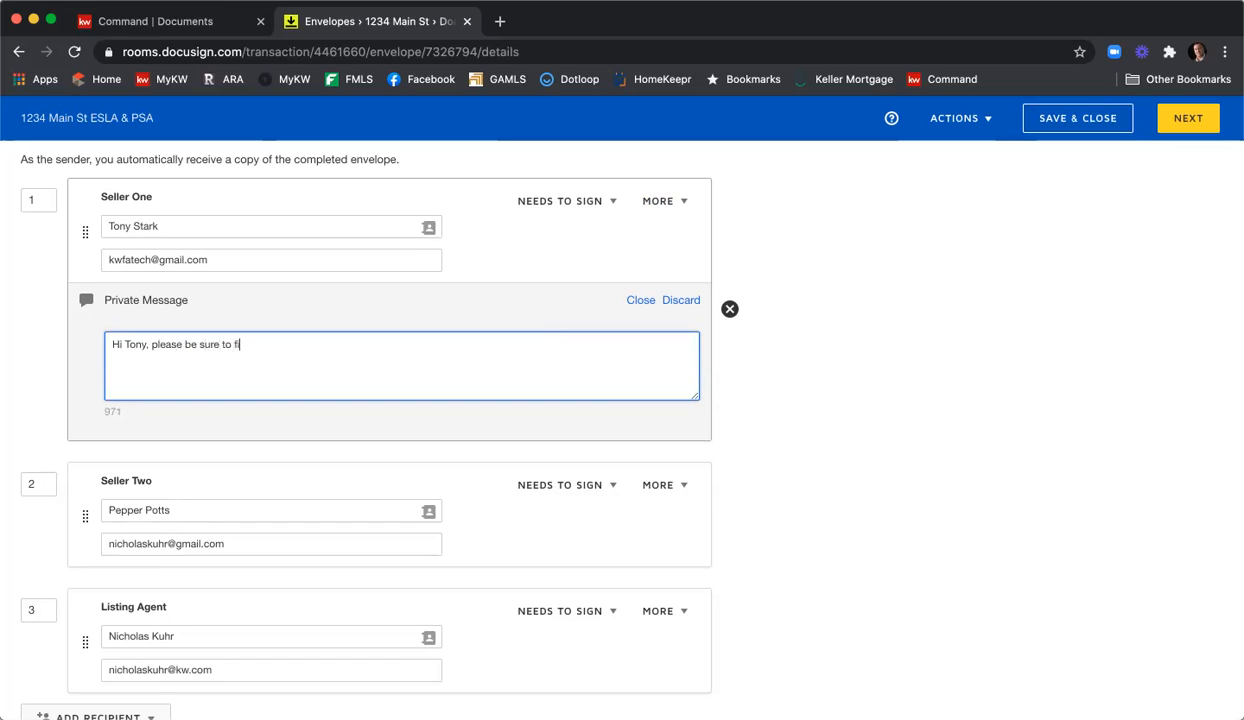
{"action": "type", "text": "ll in the fields on the SPD "}
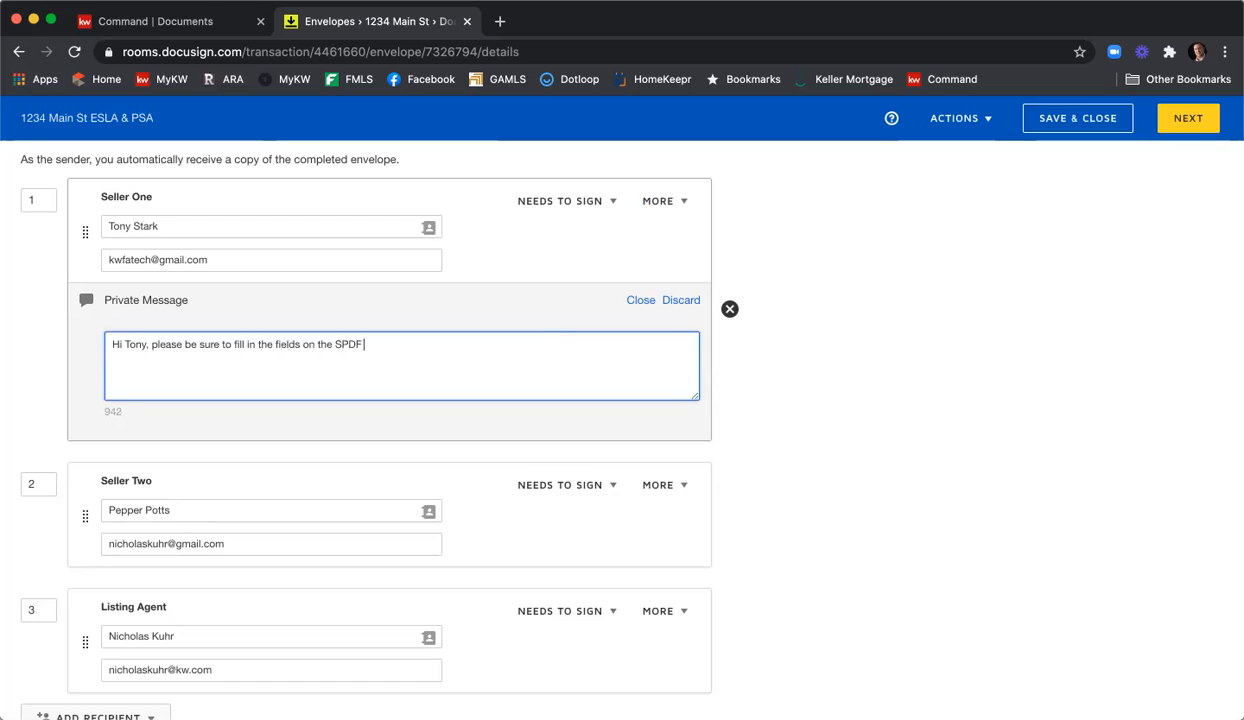
{"action": "type", "text": "and CAD.  Thank you, Nick"}
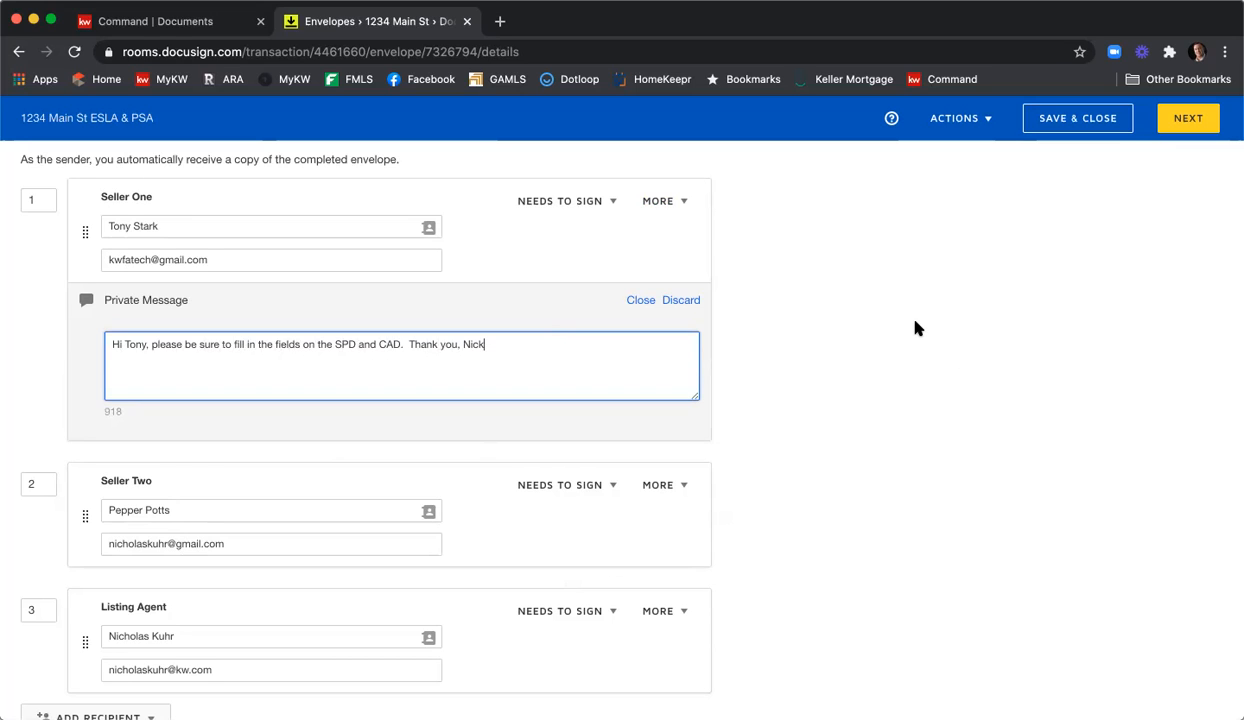
{"action": "scroll", "coordinate": [917, 328], "scroll_direction": "down", "scroll_amount": 1}
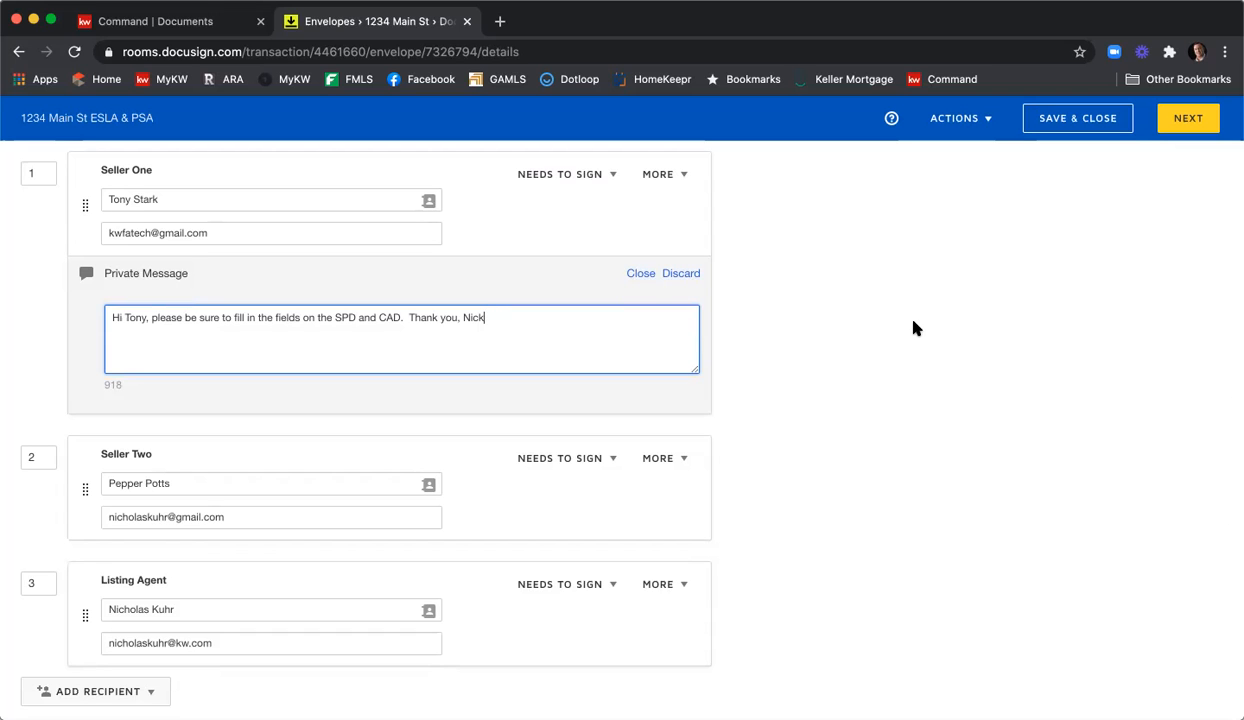
{"action": "scroll", "coordinate": [917, 328], "scroll_direction": "down", "scroll_amount": 5}
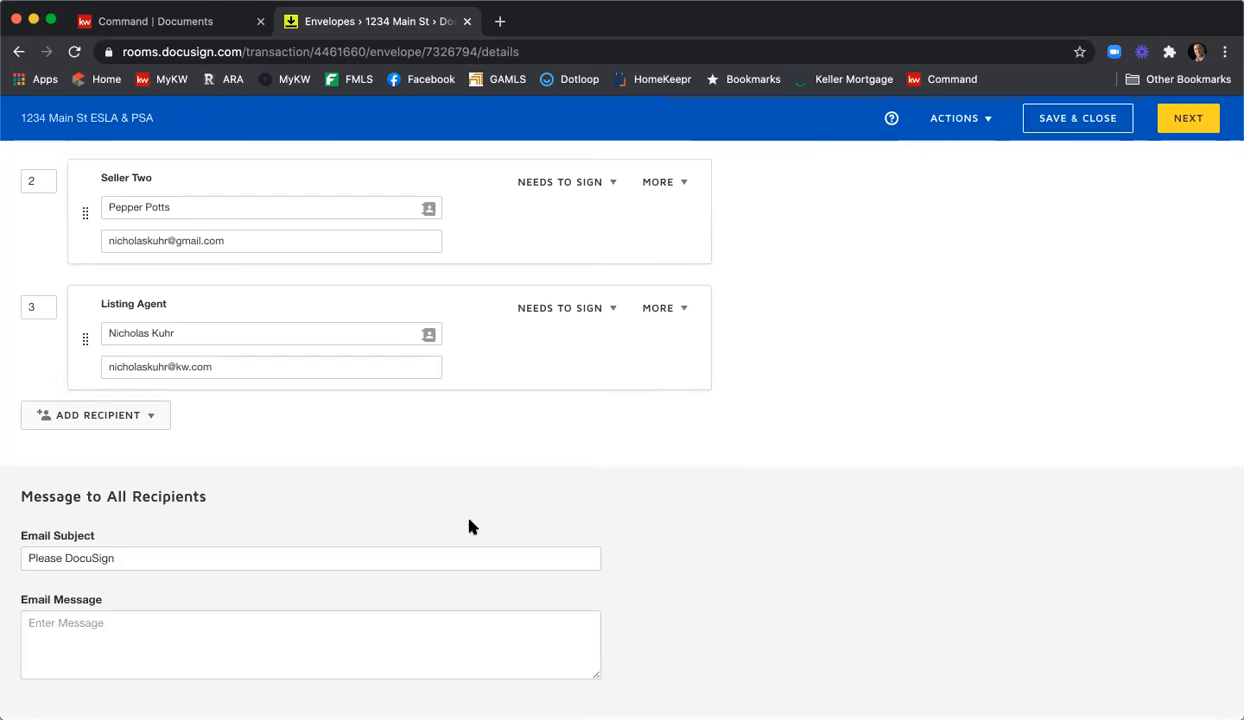
Append ' - 1234 Main St ESLA & PSA' to the 'Please DocuSign' email subject.
{"action": "left_click", "coordinate": [437, 548]}
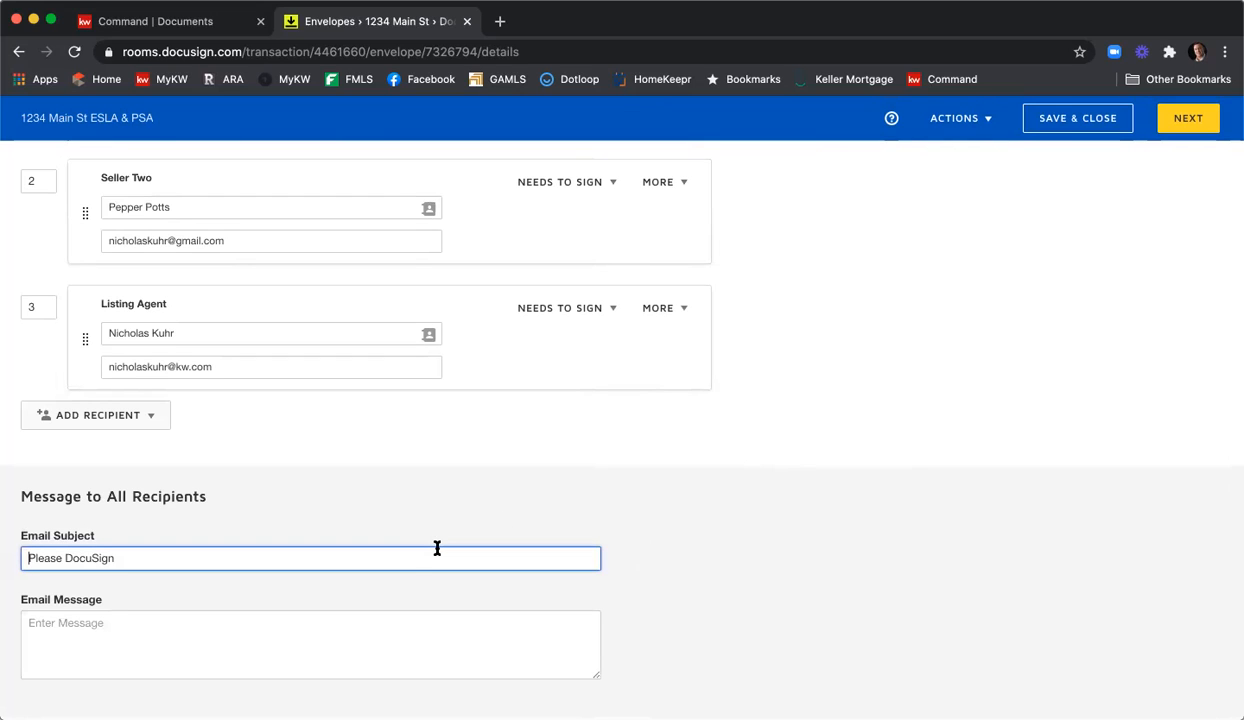
{"action": "left_click", "coordinate": [219, 556]}
{"action": "type", "text": "- 1234 Main St ESLA & "}
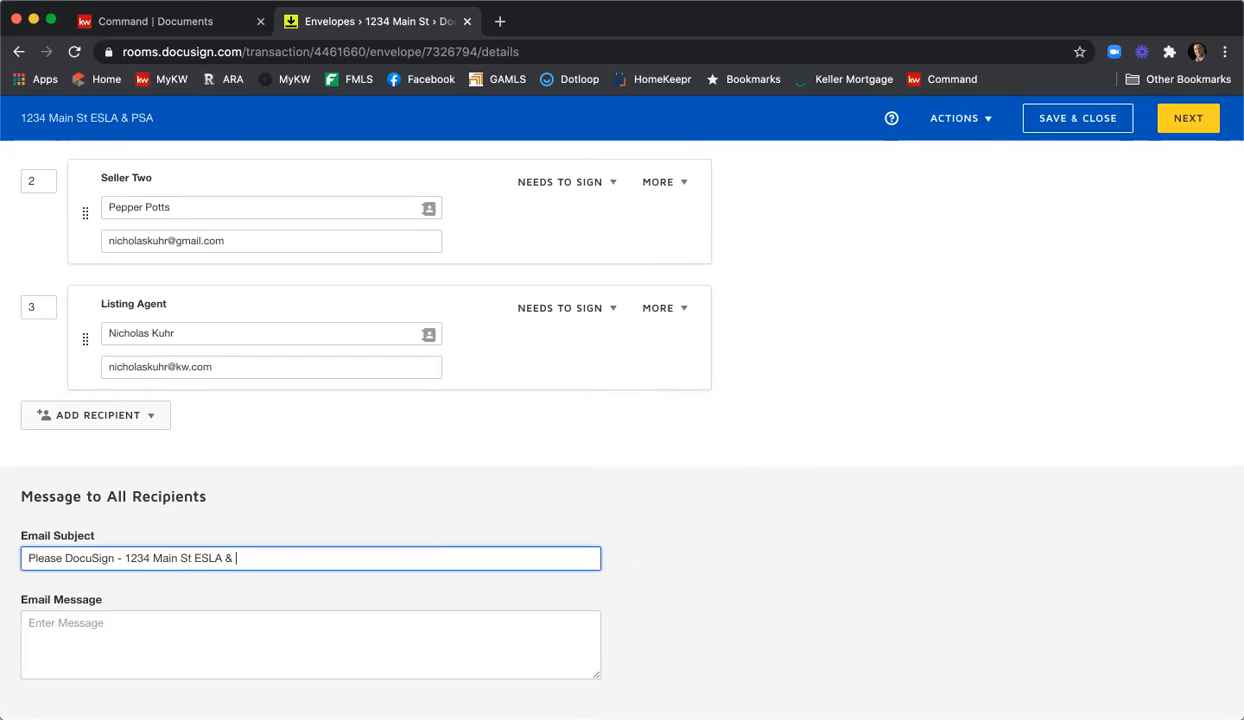
{"action": "type", "text": "PSA"}
Write the email message greeting both sellers, asking them to review and e-sign the documents, with a sign-off.
{"action": "left_click", "coordinate": [181, 627]}
{"action": "type", "text": "Hi"}
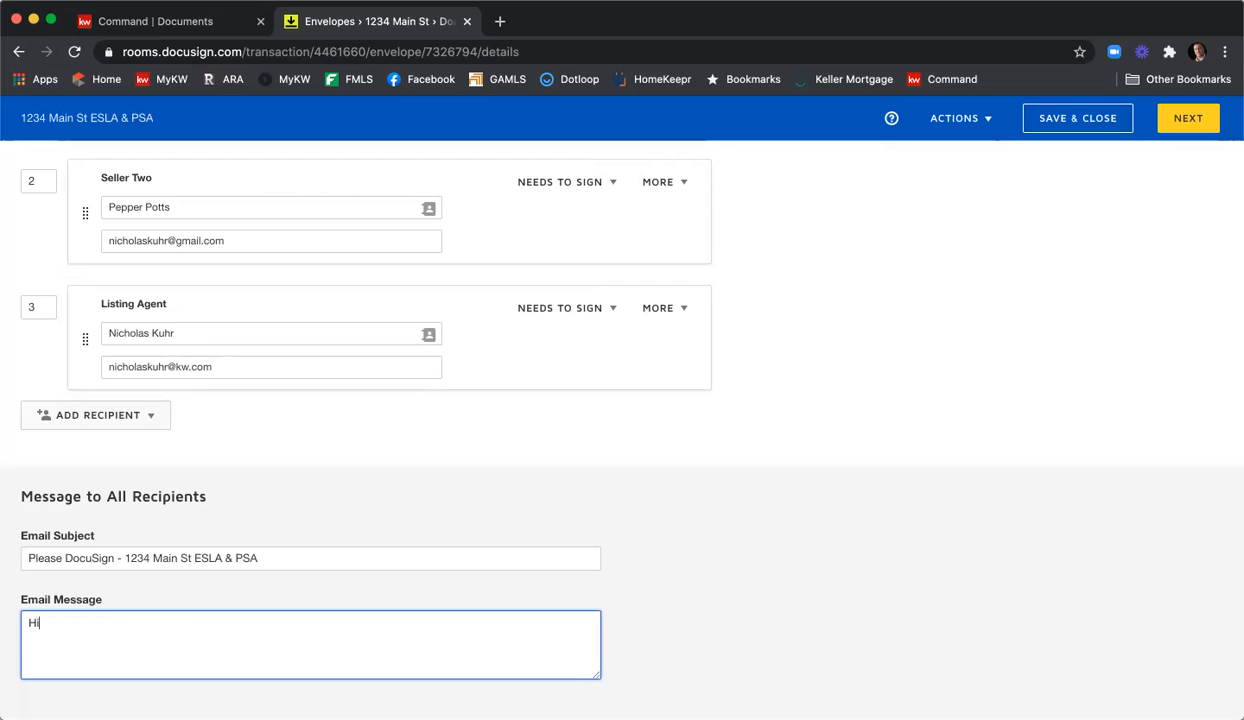
{"action": "type", "text": " Tony & Pepper,"}
{"action": "key", "text": "Return"}
{"action": "type", "text": "Please review and e-sing"}
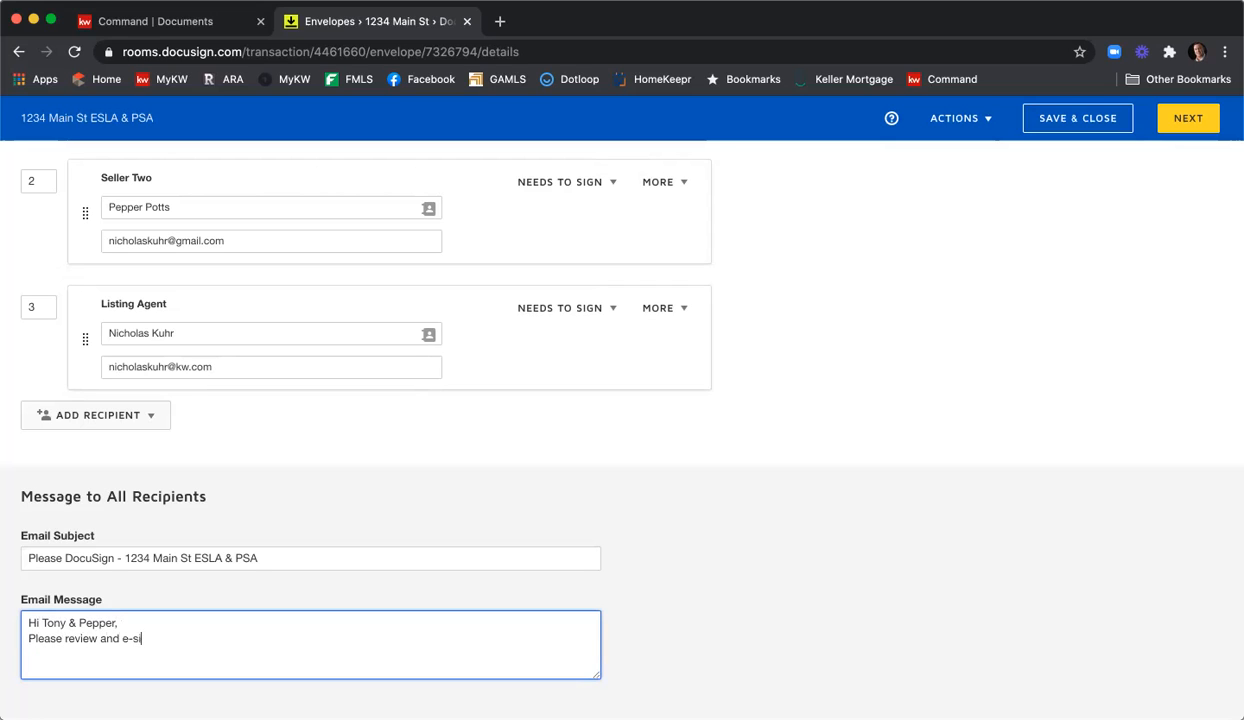
{"action": "key", "text": "BackSpace"}
{"action": "key", "text": "BackSpace"}
{"action": "key", "text": "BackSpace"}
{"action": "type", "text": "ign the documents."}
{"action": "key", "text": "Return"}
{"action": "type", "text": "Thank you,"}
{"action": "key", "text": "Return"}
{"action": "type", "text": "Nick"}
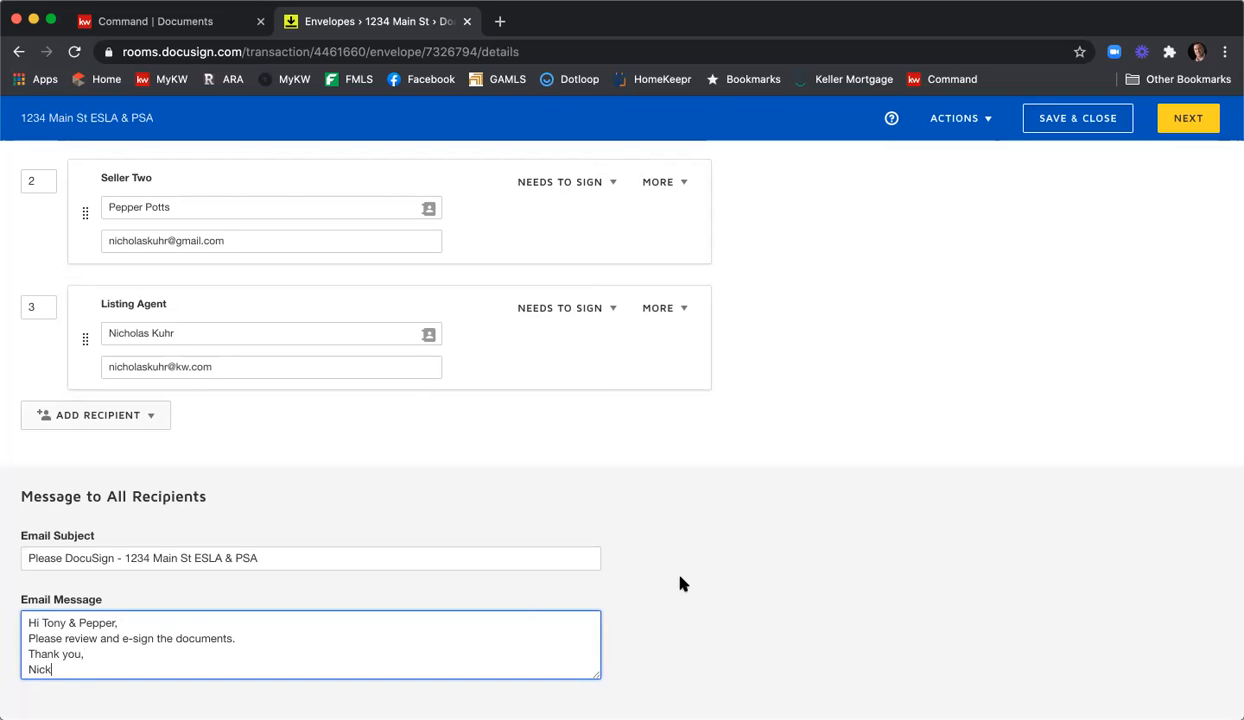
Review the envelope's documents, recipients and messages, then proceed to field placement.
{"action": "scroll", "coordinate": [700, 590], "scroll_direction": "up", "scroll_amount": 10}
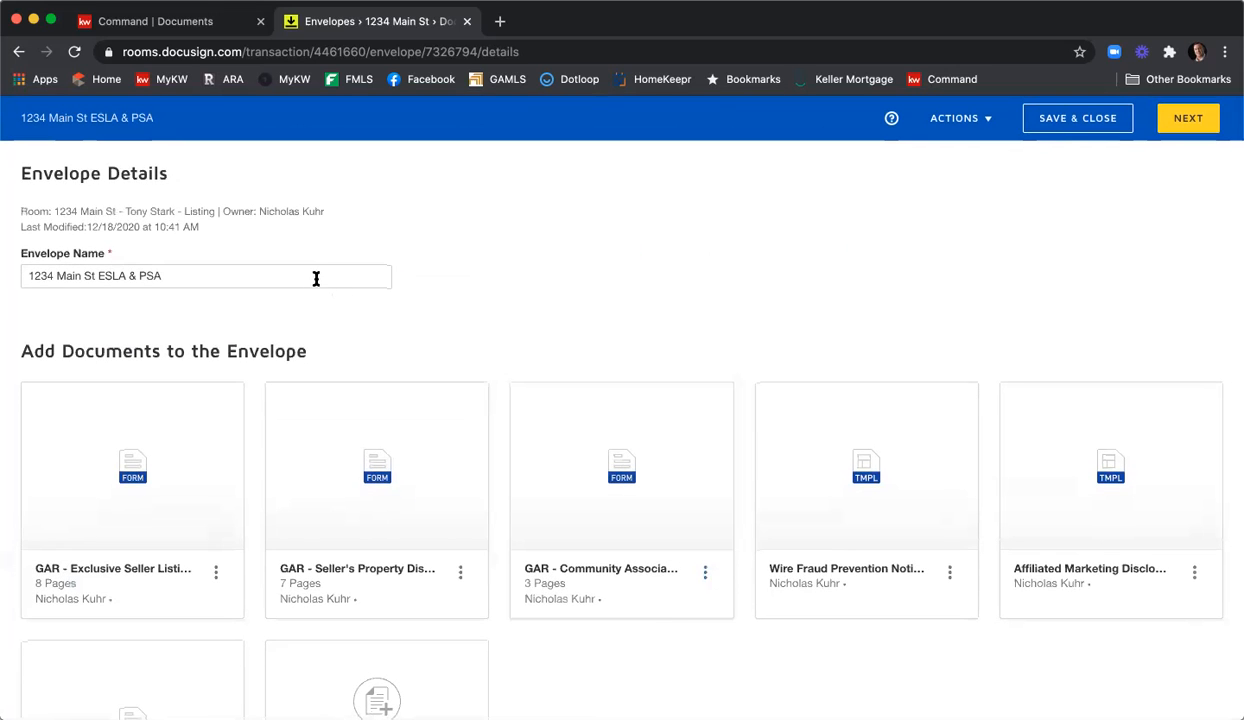
{"action": "scroll", "coordinate": [591, 345], "scroll_direction": "down", "scroll_amount": 1}
{"action": "scroll", "coordinate": [594, 343], "scroll_direction": "down", "scroll_amount": 1}
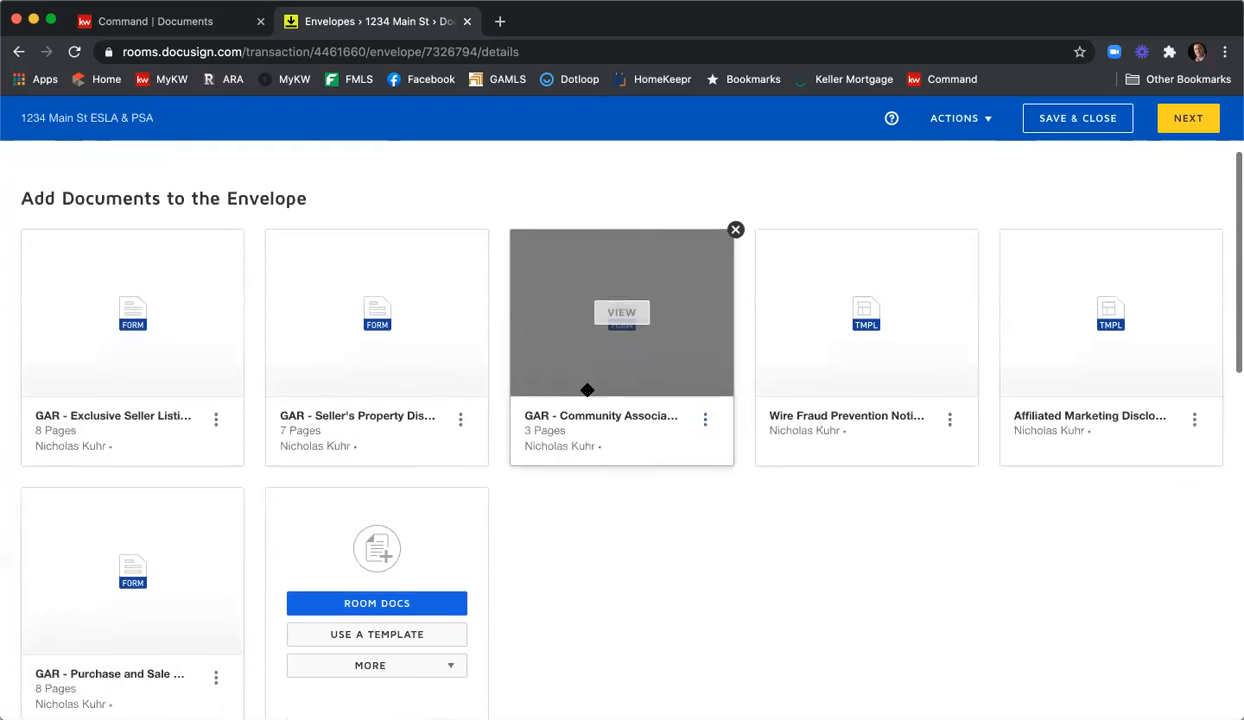
{"action": "scroll", "coordinate": [589, 389], "scroll_direction": "up", "scroll_amount": 1}
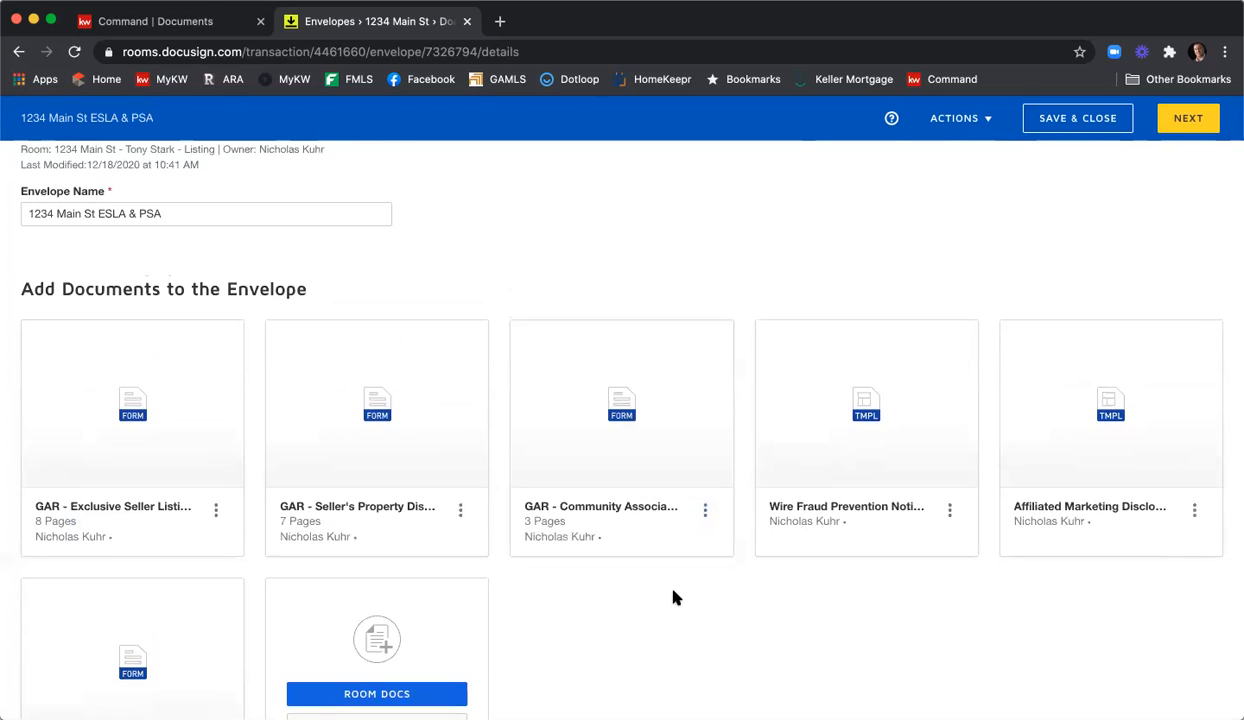
{"action": "scroll", "coordinate": [674, 594], "scroll_direction": "down", "scroll_amount": 5}
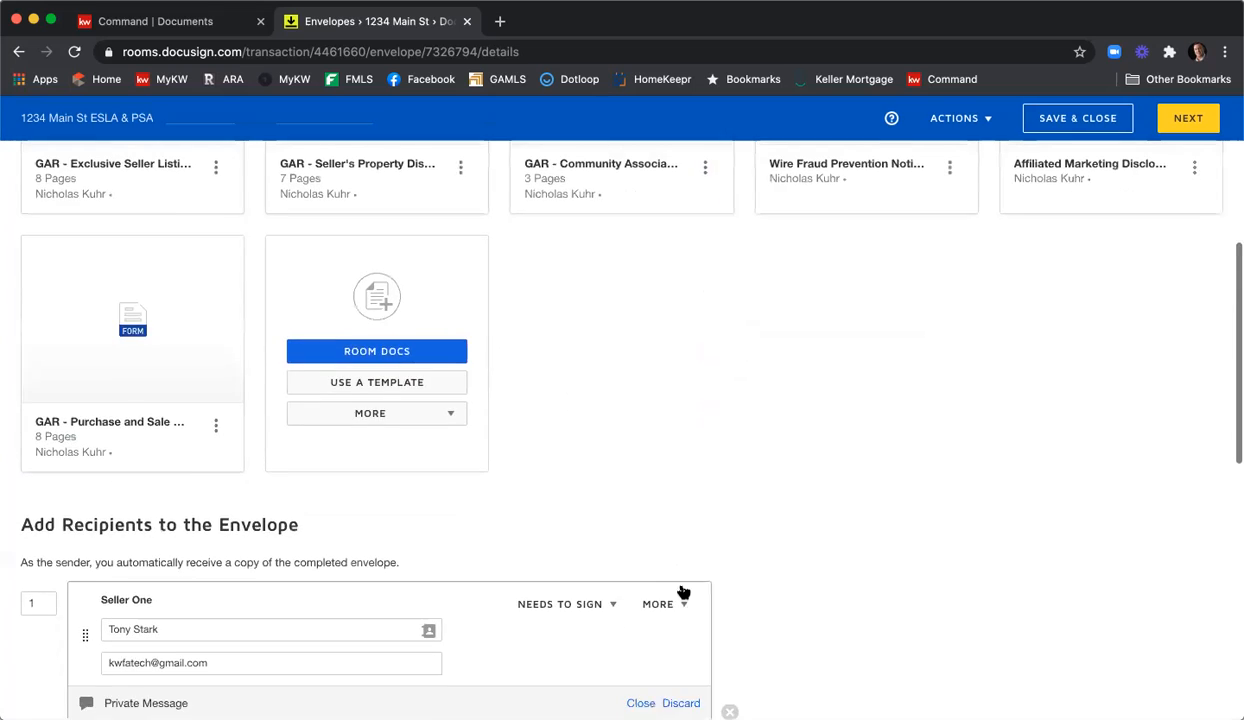
{"action": "scroll", "coordinate": [689, 586], "scroll_direction": "down", "scroll_amount": 1}
{"action": "scroll", "coordinate": [716, 586], "scroll_direction": "up", "scroll_amount": 1}
{"action": "scroll", "coordinate": [722, 586], "scroll_direction": "down", "scroll_amount": 3}
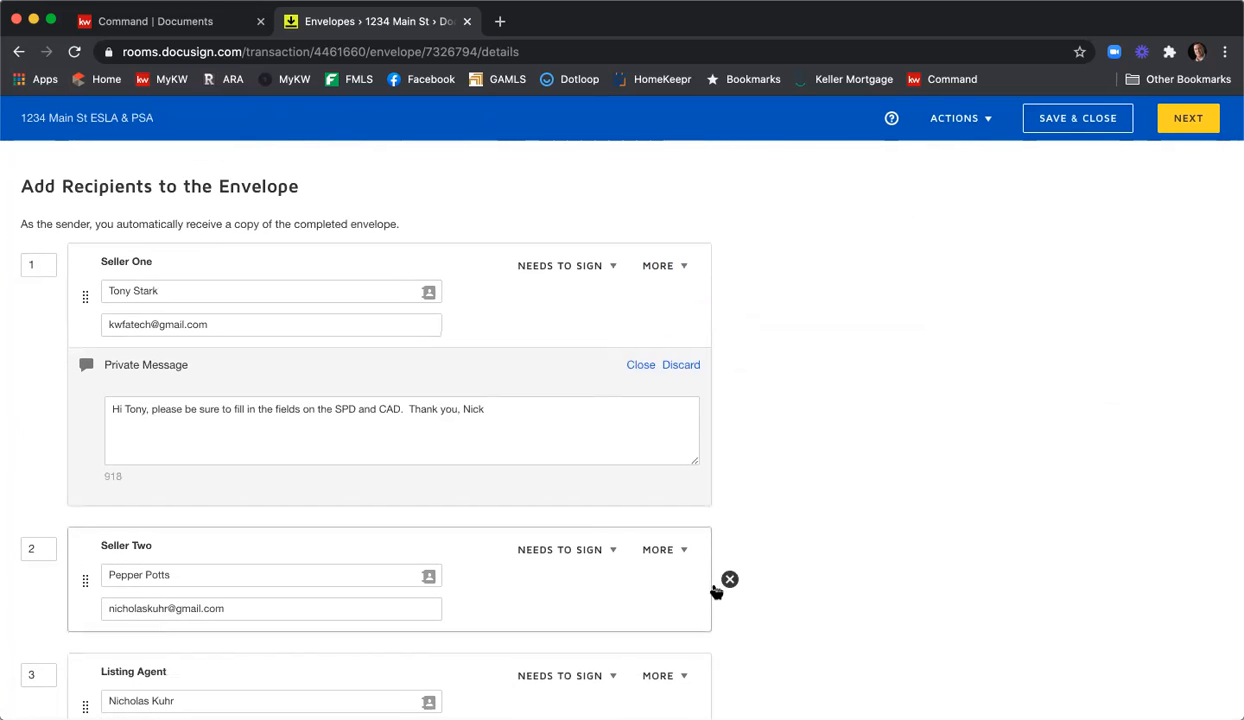
{"action": "scroll", "coordinate": [714, 589], "scroll_direction": "down", "scroll_amount": 4}
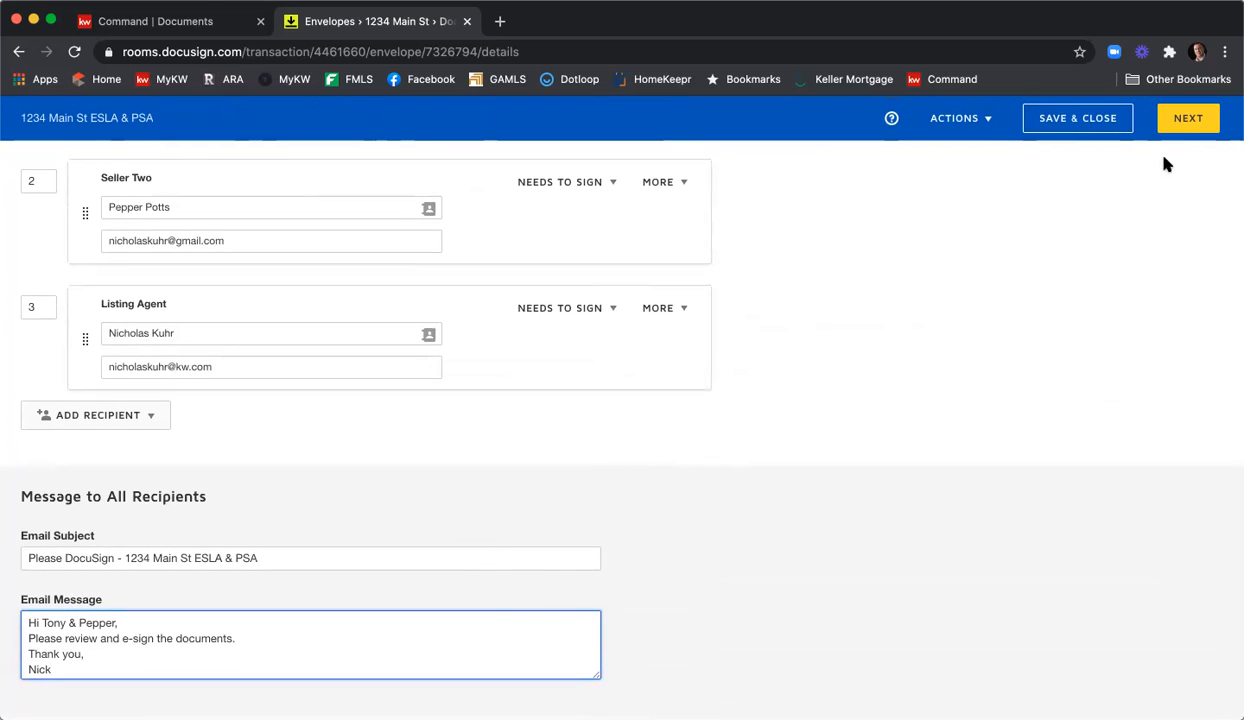
{"action": "left_click", "coordinate": [1188, 118]}
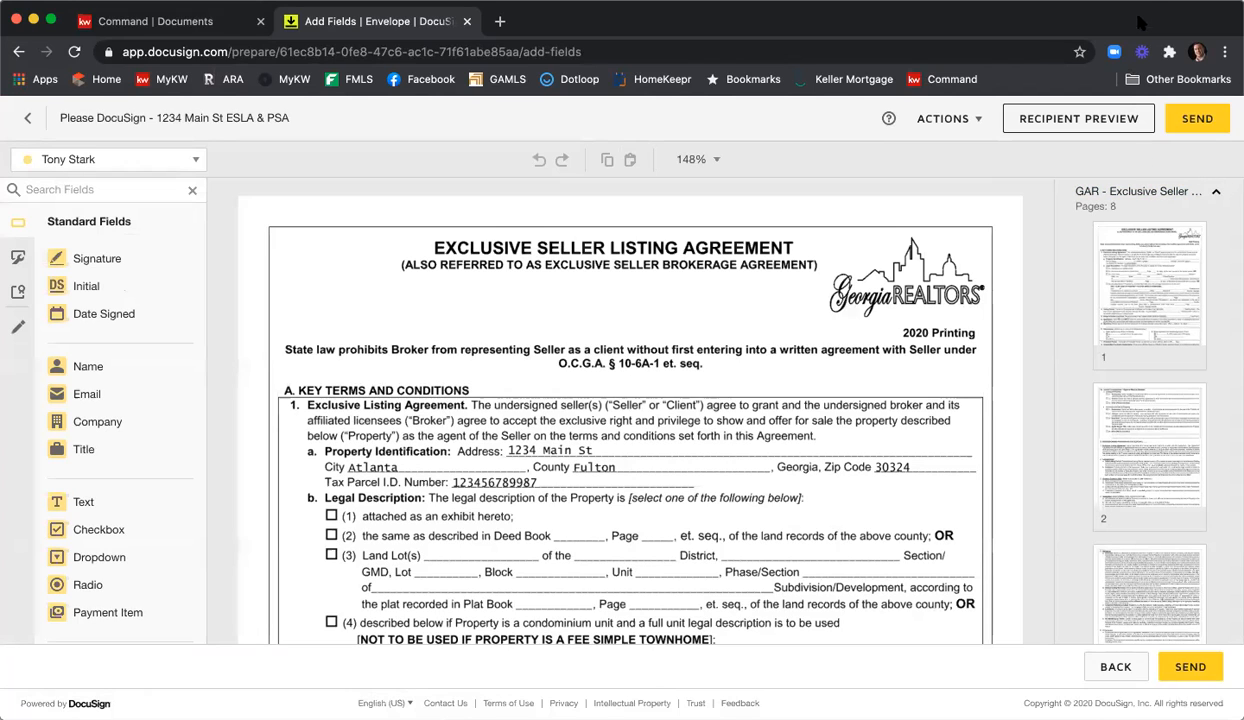
Collapse the thumbnails into a document list and cycle the field recipient through each signer, ending on the first seller.
{"action": "left_click", "coordinate": [1165, 191]}
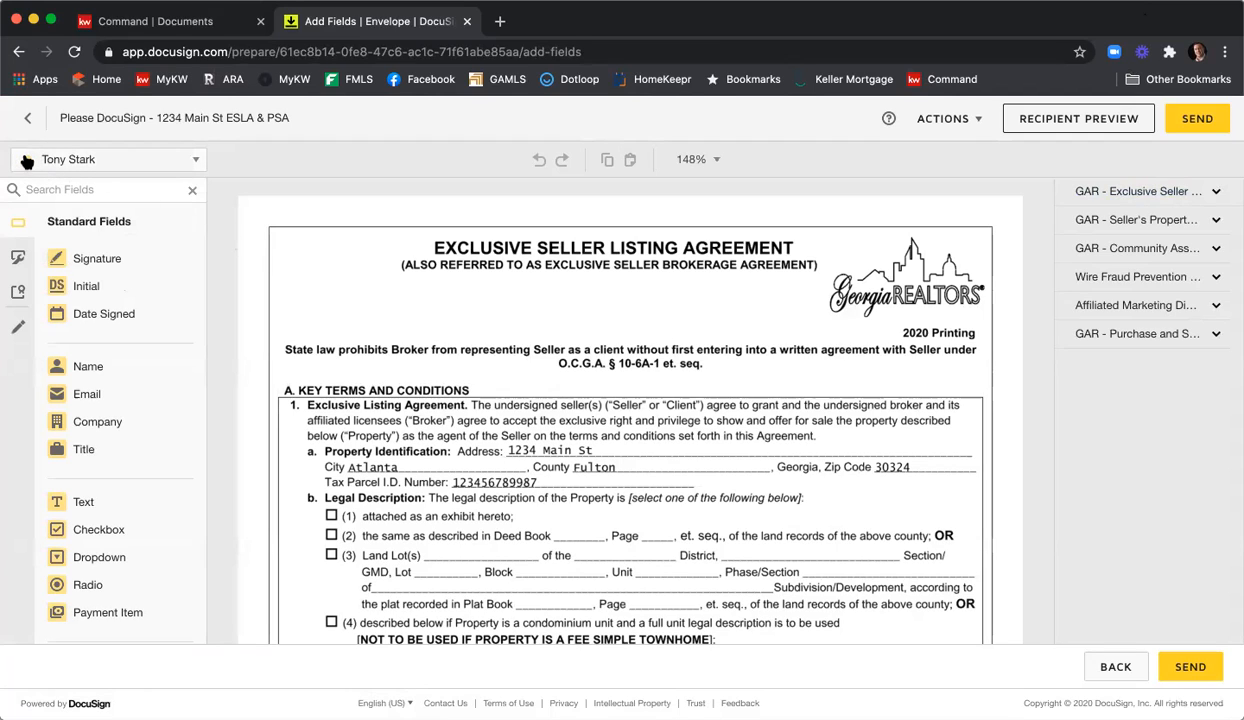
{"action": "left_click", "coordinate": [198, 162]}
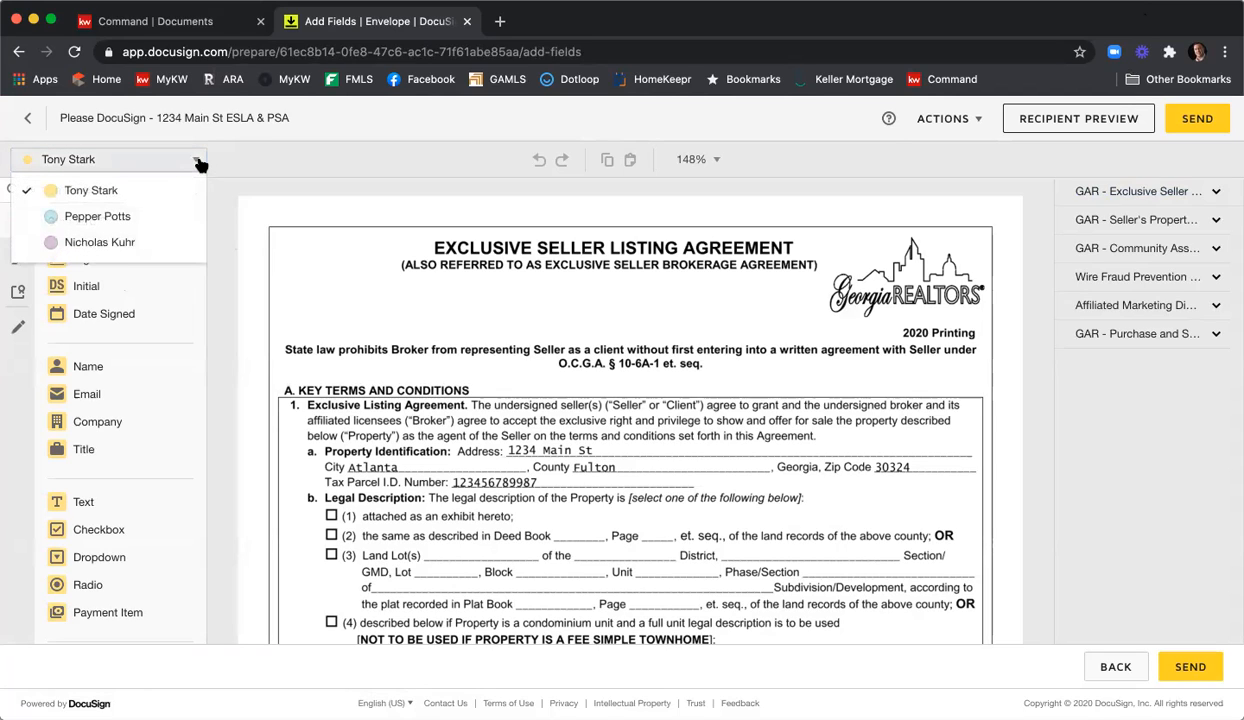
{"action": "left_click", "coordinate": [122, 216]}
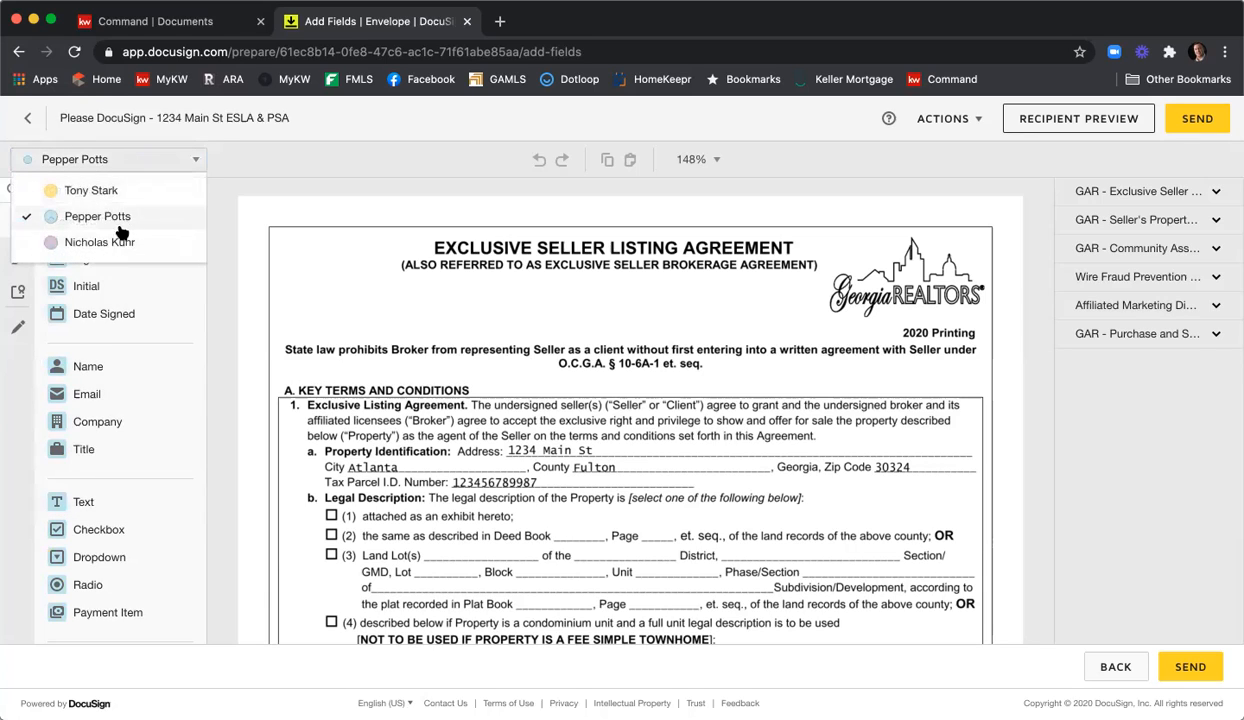
{"action": "left_click", "coordinate": [117, 240]}
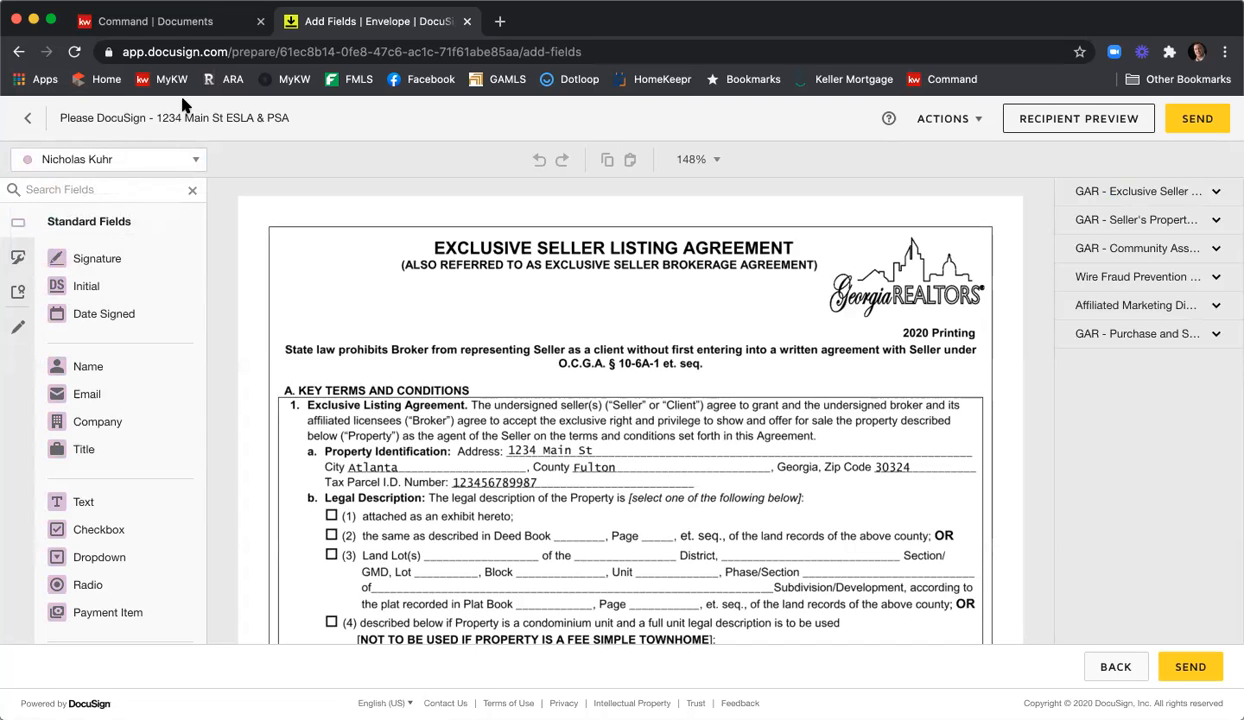
{"action": "left_click", "coordinate": [161, 158]}
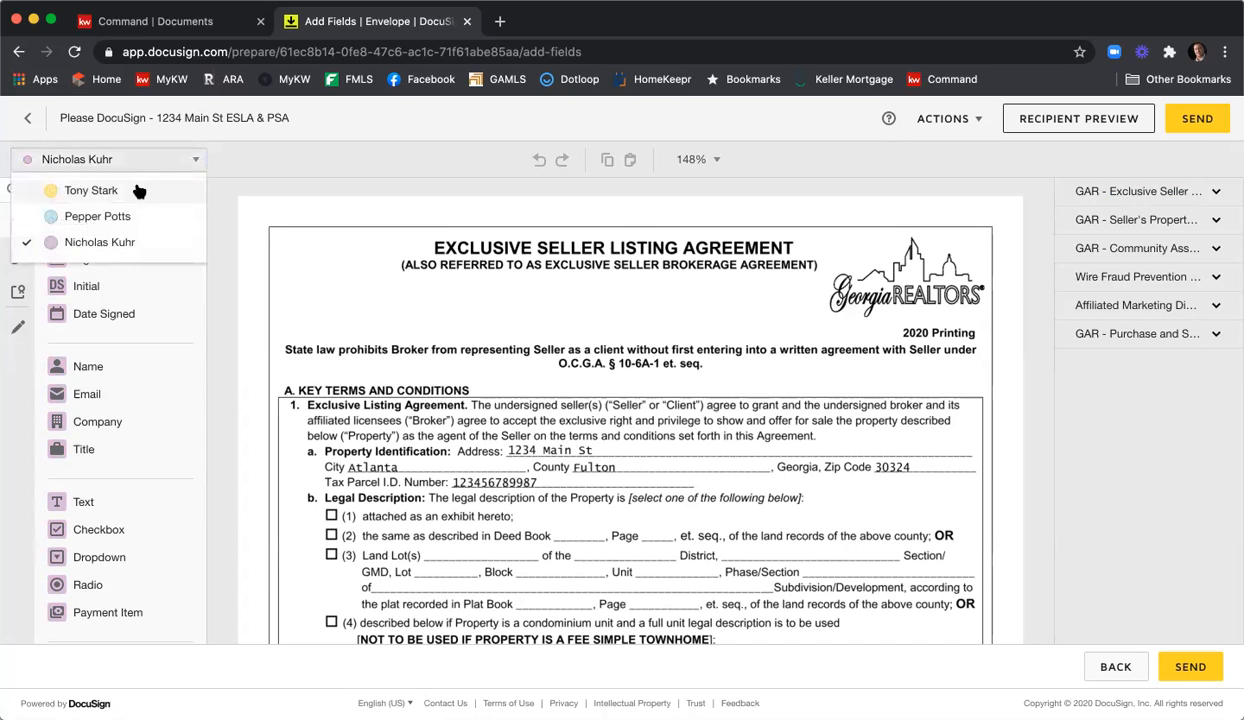
{"action": "left_click", "coordinate": [146, 190]}
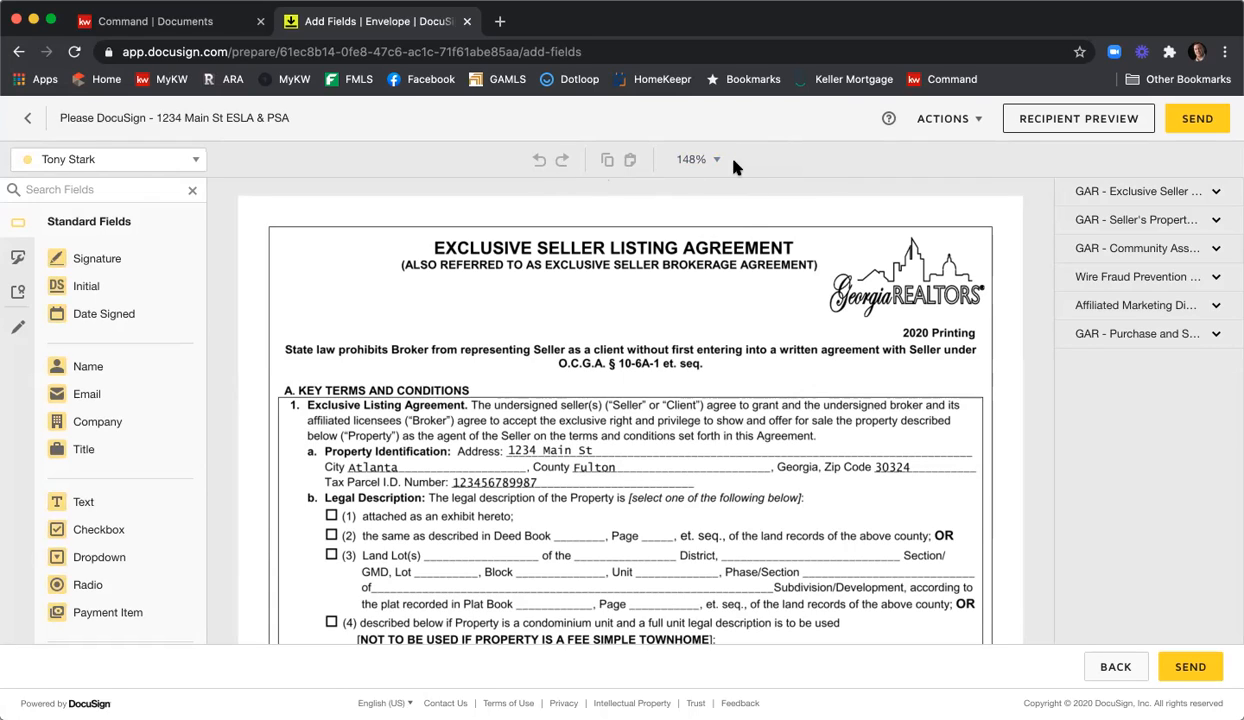
Expand the Exclusive Seller Listing Agreement's page thumbnails and scroll down to page 8.
{"action": "left_click", "coordinate": [1160, 193]}
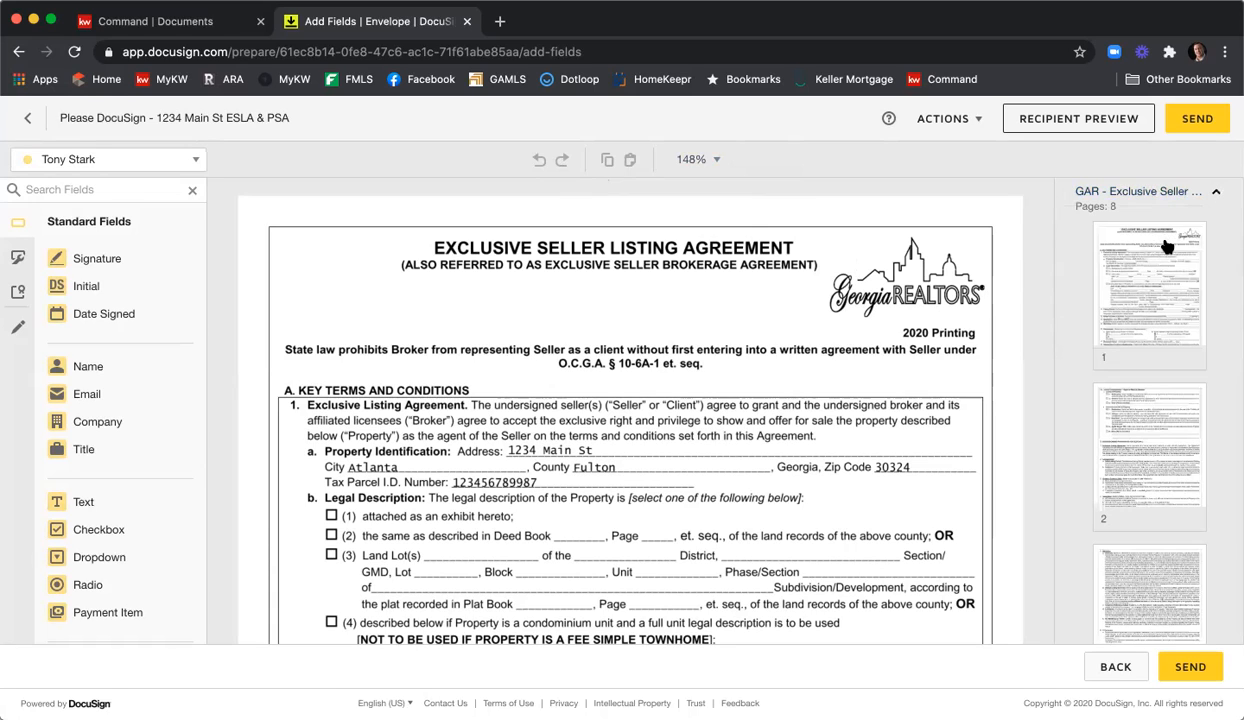
{"action": "scroll", "coordinate": [1170, 252], "scroll_direction": "down", "scroll_amount": 5}
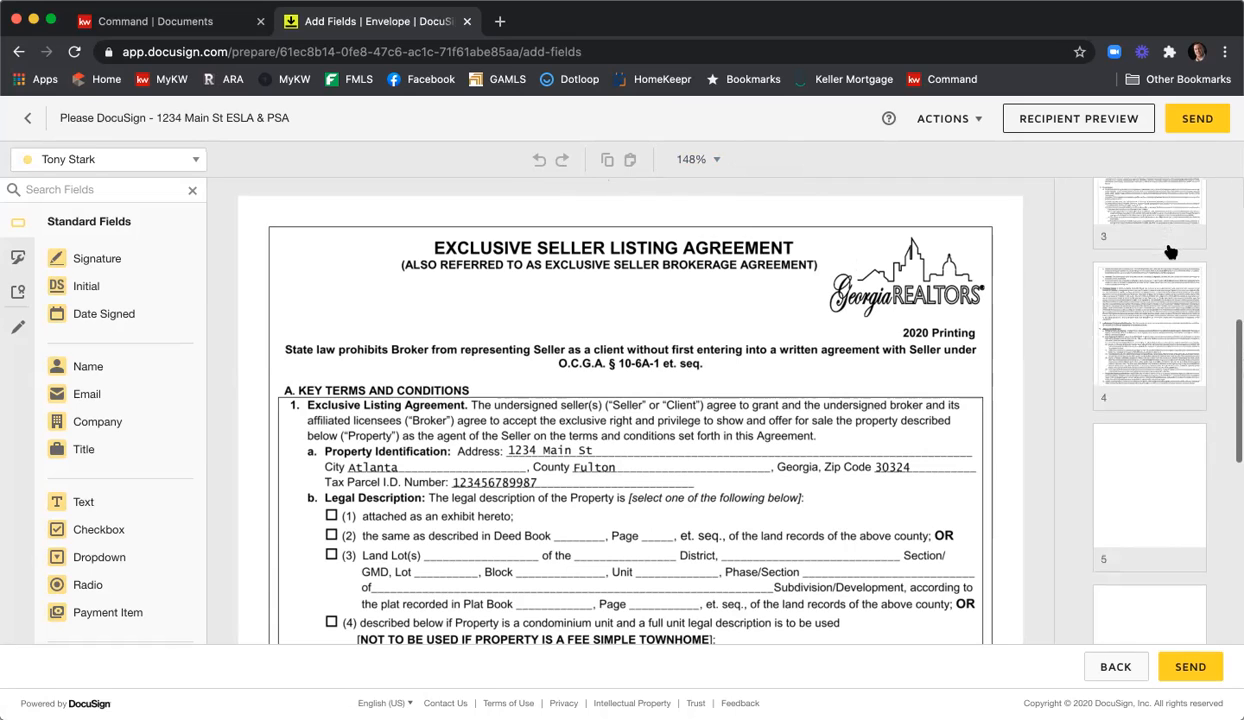
{"action": "scroll", "coordinate": [1170, 252], "scroll_direction": "down", "scroll_amount": 5}
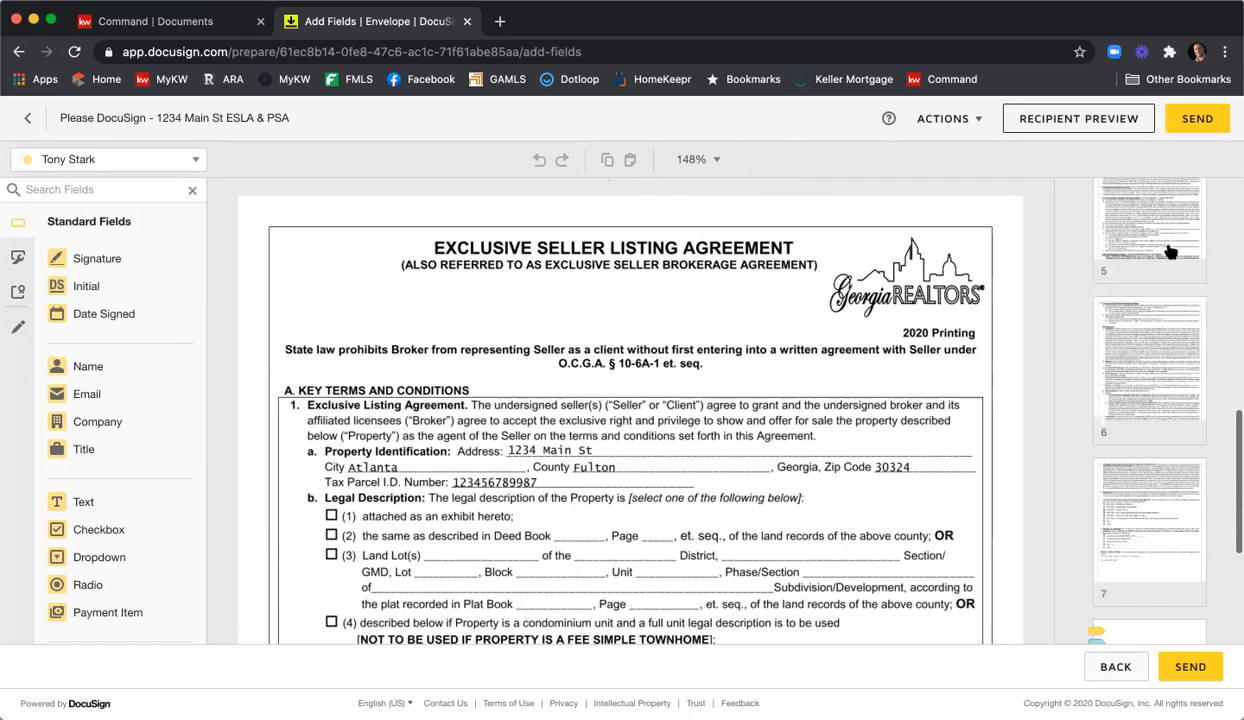
{"action": "scroll", "coordinate": [1170, 252], "scroll_direction": "down", "scroll_amount": 1}
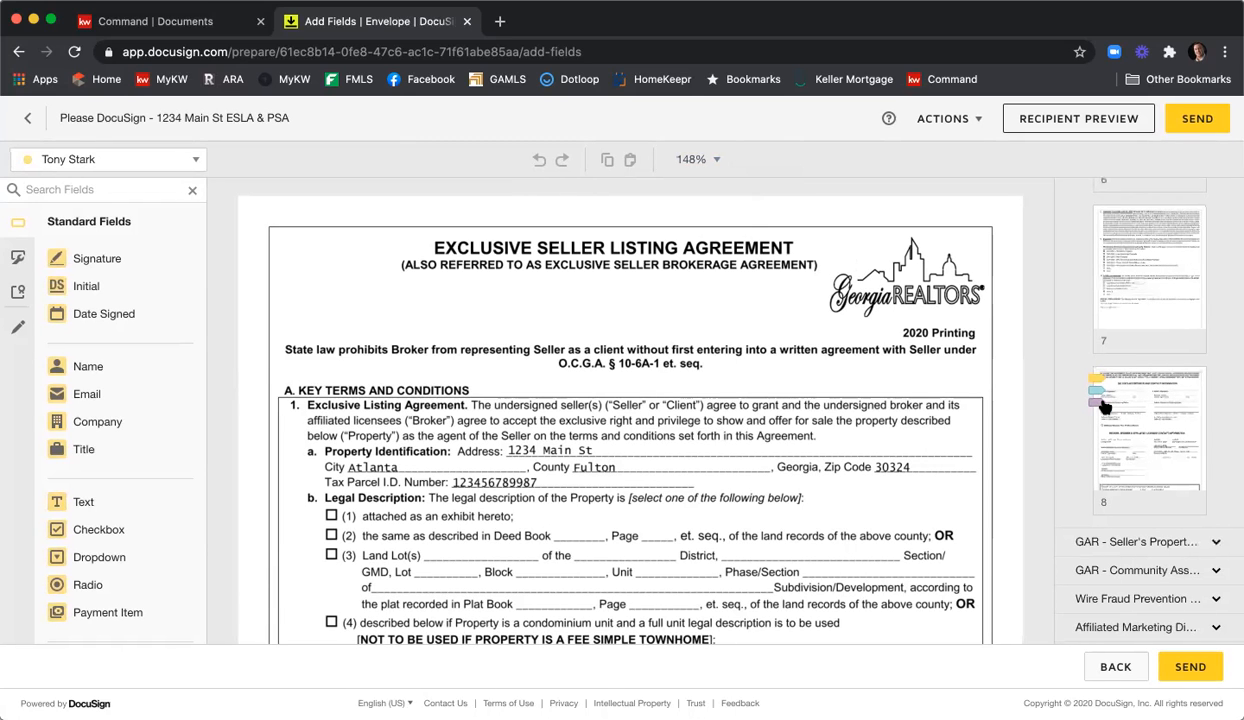
Review page 8's pre-placed Sign and Date Signed tags, then open the recipient list.
{"action": "left_click", "coordinate": [1122, 402]}
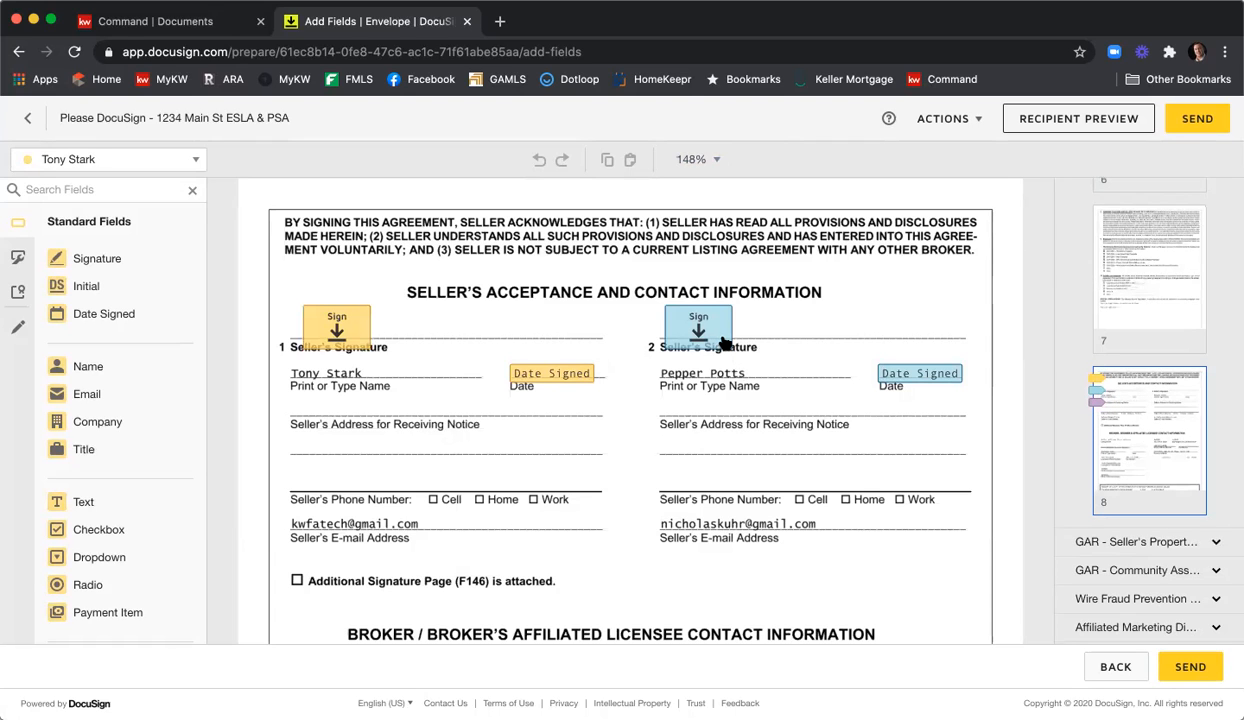
{"action": "scroll", "coordinate": [694, 333], "scroll_direction": "down", "scroll_amount": 2}
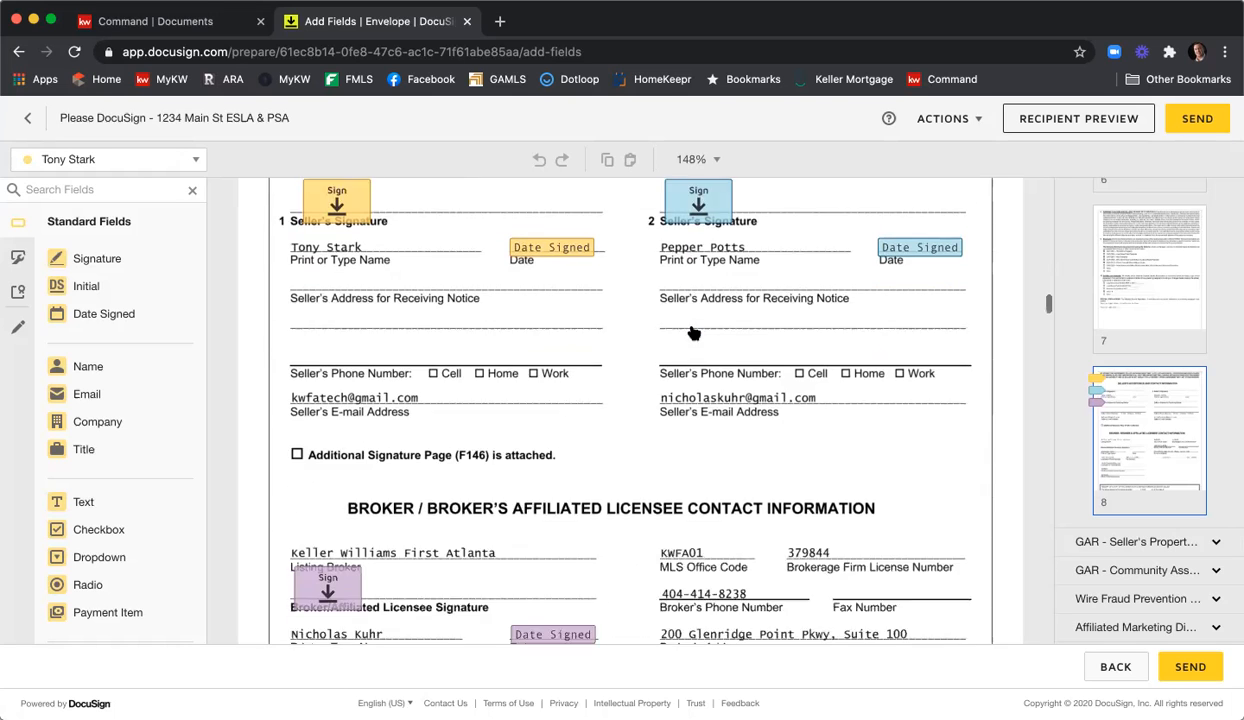
{"action": "scroll", "coordinate": [600, 400], "scroll_direction": "down", "scroll_amount": 2}
{"action": "scroll", "coordinate": [411, 439], "scroll_direction": "down", "scroll_amount": 2}
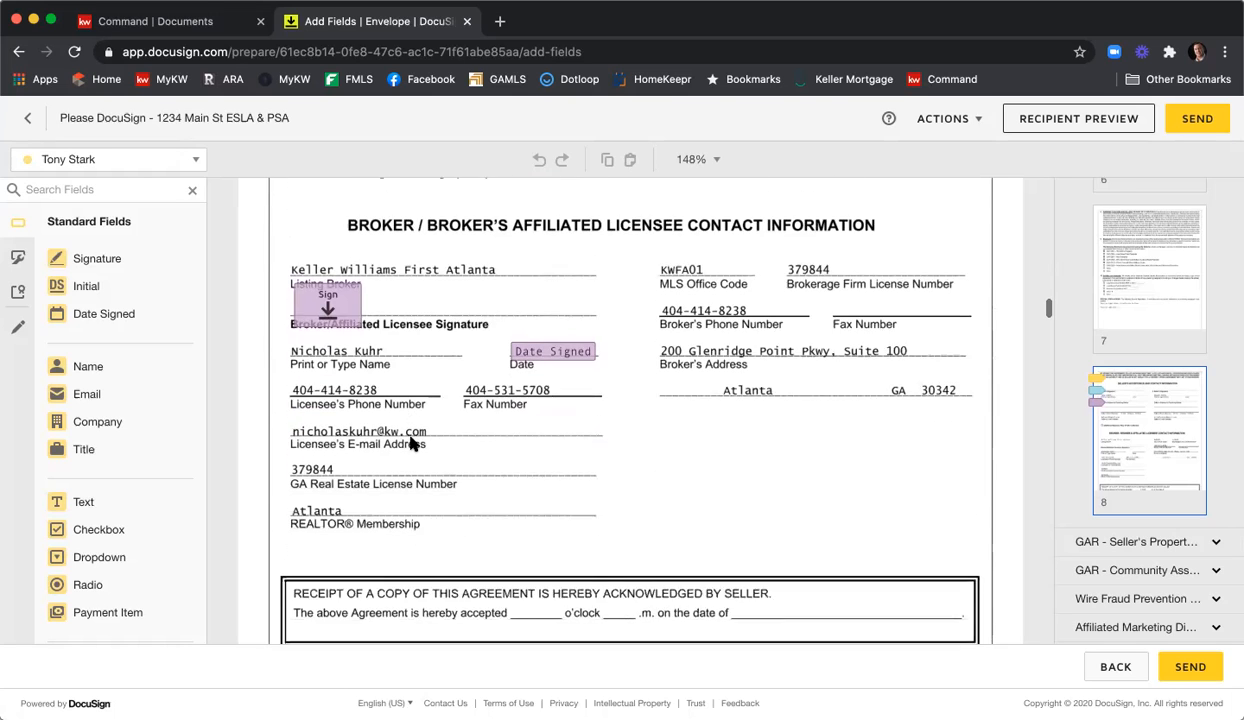
{"action": "scroll", "coordinate": [415, 410], "scroll_direction": "up", "scroll_amount": 2}
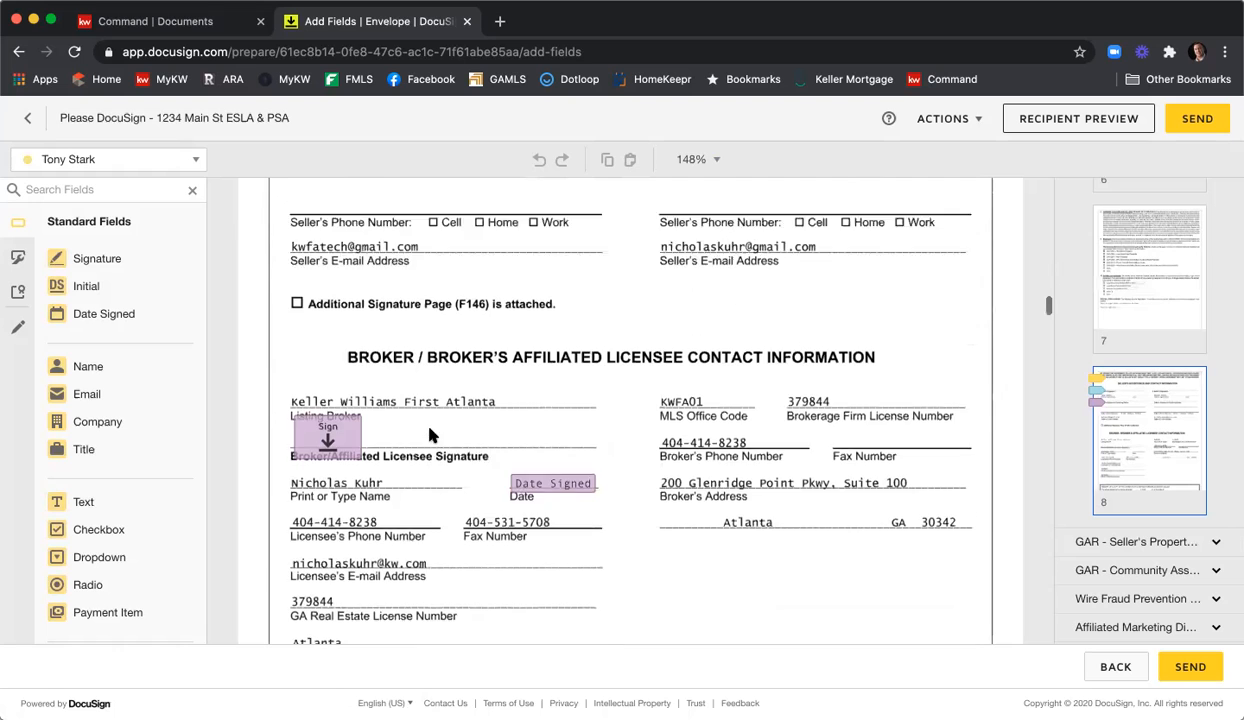
{"action": "scroll", "coordinate": [430, 434], "scroll_direction": "up", "scroll_amount": 2}
{"action": "scroll", "coordinate": [430, 434], "scroll_direction": "up", "scroll_amount": 2}
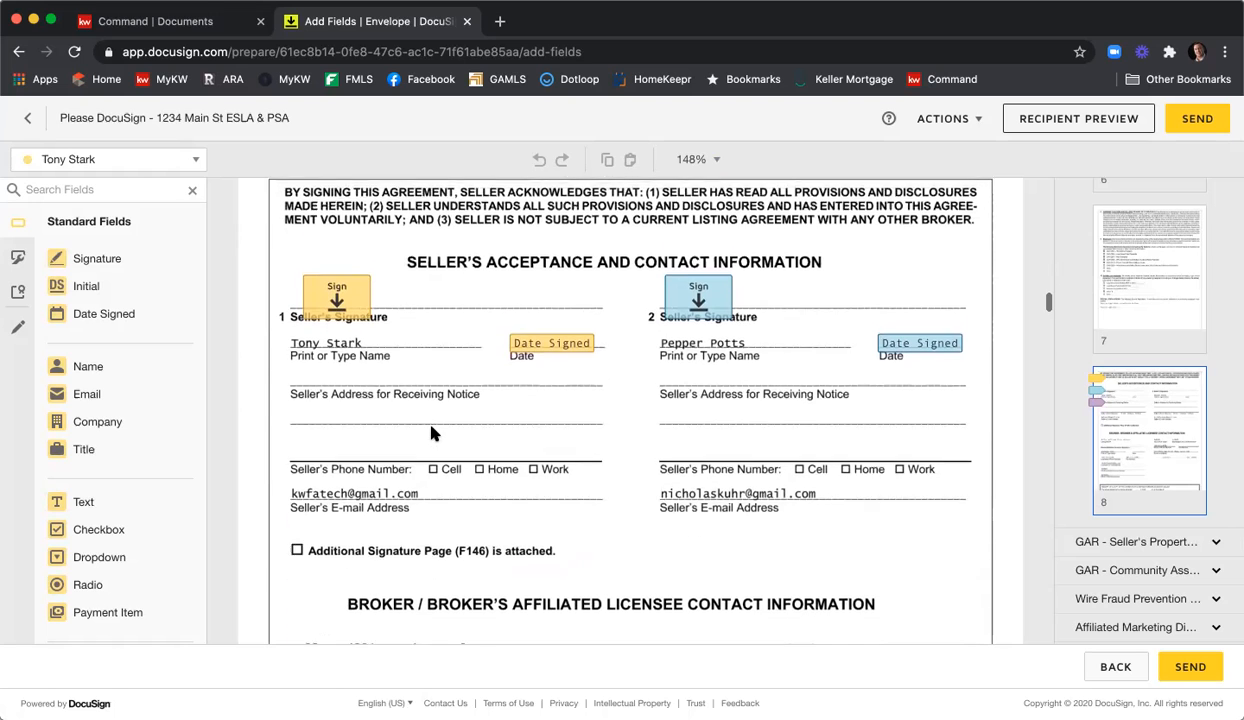
{"action": "scroll", "coordinate": [440, 430], "scroll_direction": "down", "scroll_amount": 2}
{"action": "scroll", "coordinate": [447, 427], "scroll_direction": "down", "scroll_amount": 4}
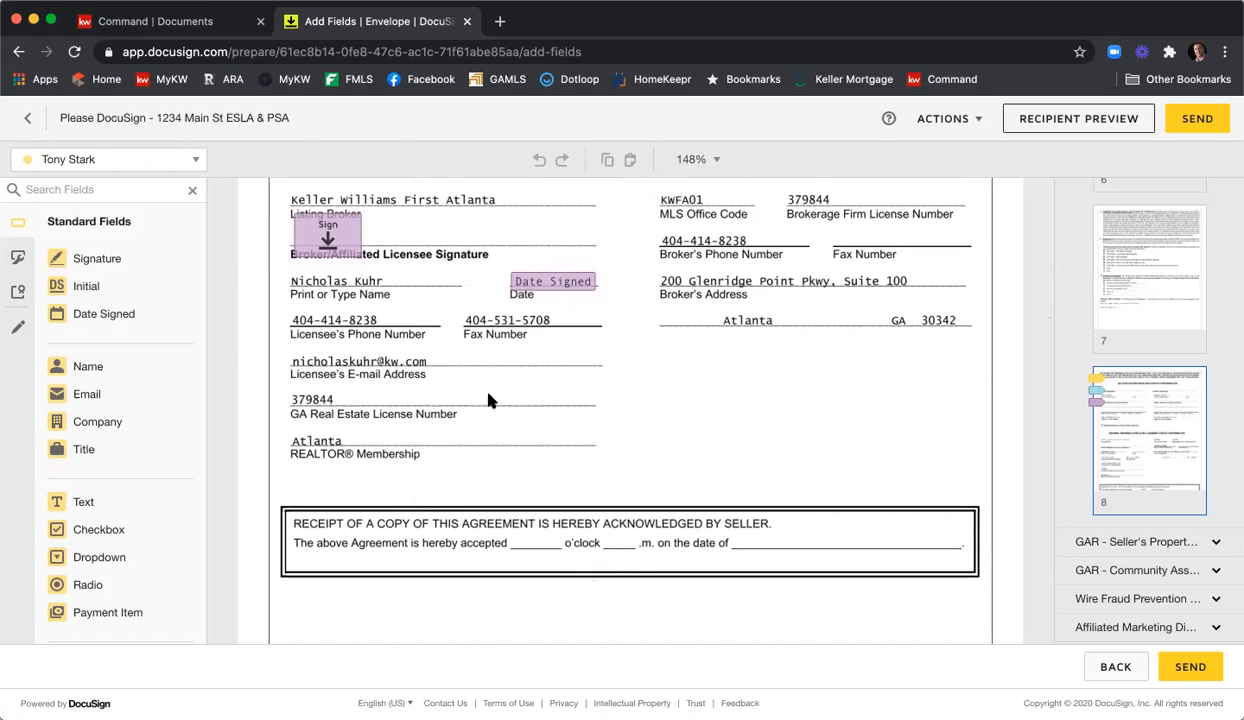
{"action": "left_click", "coordinate": [195, 159]}
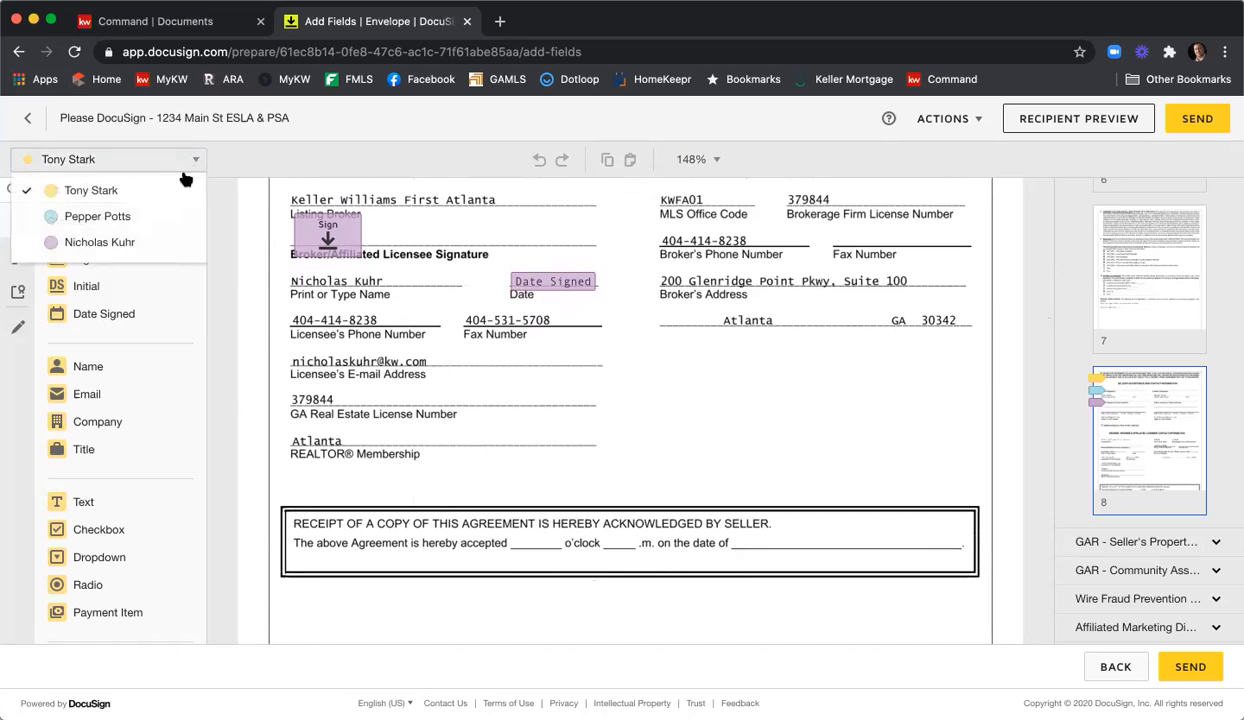
For the listing agent, add resized text fields in the blanks before and after o'clock.
{"action": "left_click", "coordinate": [161, 243]}
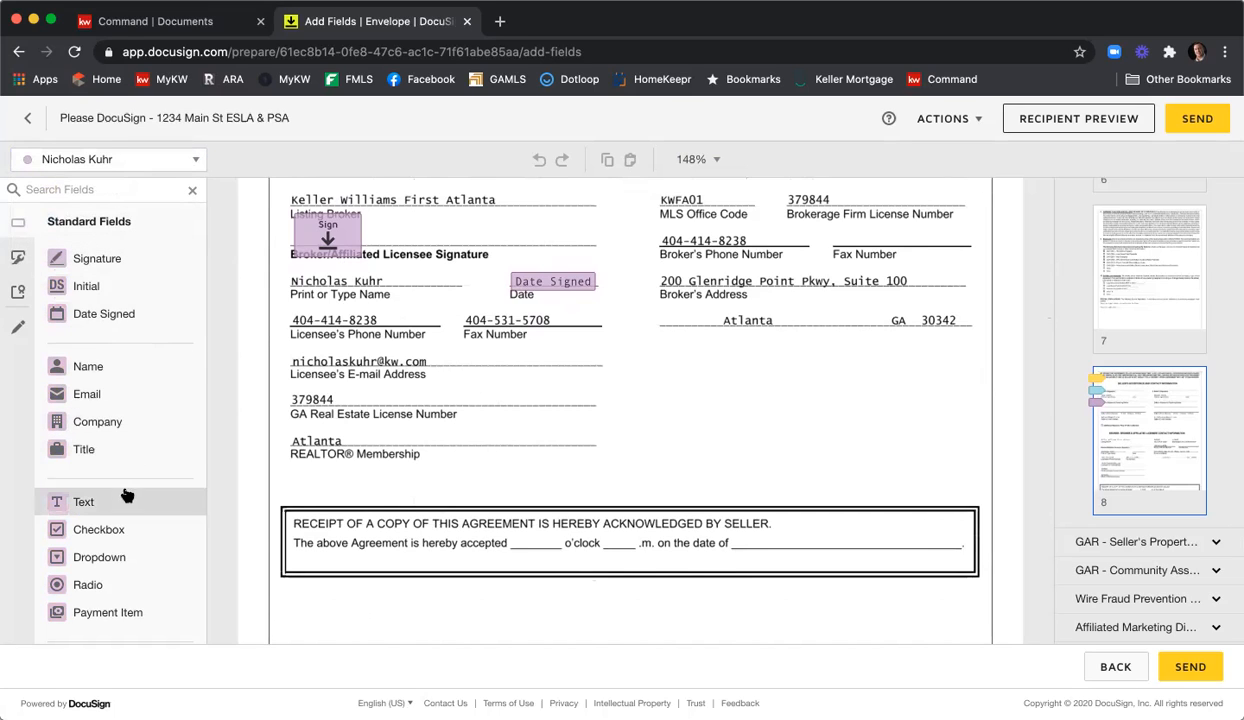
{"action": "left_click_drag", "start_coordinate": [125, 502], "coordinate": [517, 532]}
{"action": "left_click_drag", "start_coordinate": [609, 522], "coordinate": [535, 543]}
{"action": "scroll", "coordinate": [528, 543], "scroll_direction": "up", "scroll_amount": 1}
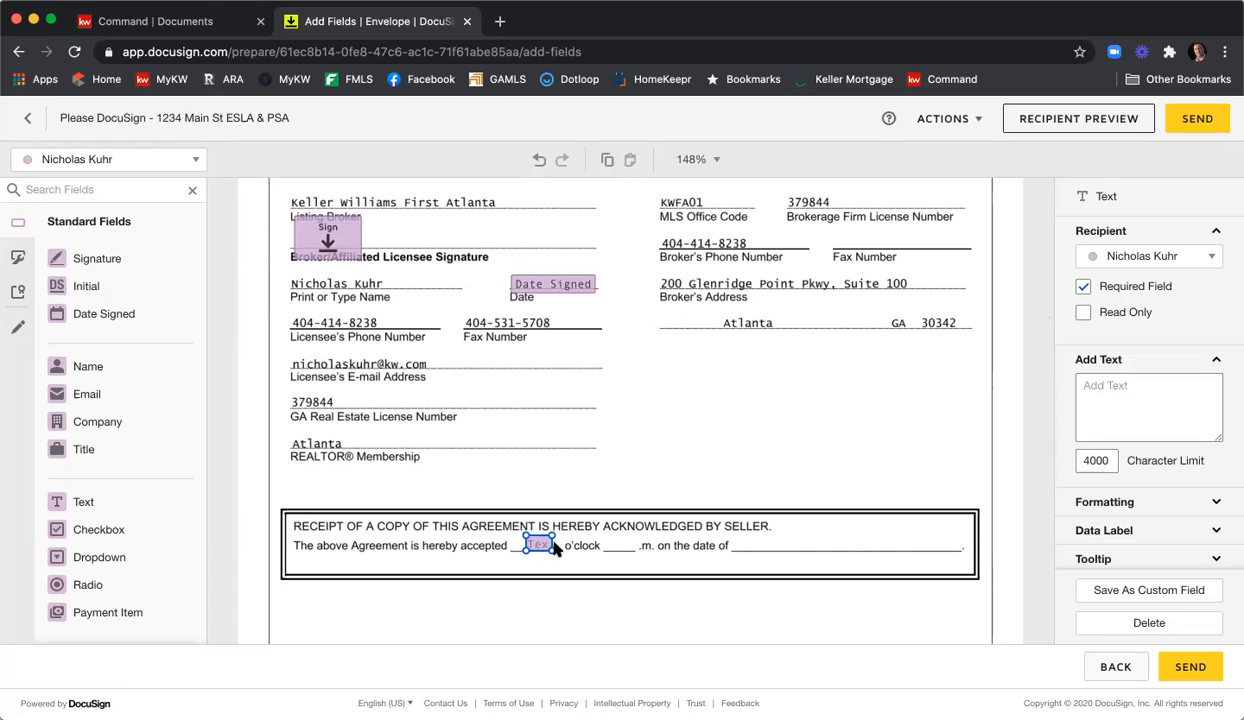
{"action": "right_click", "coordinate": [546, 549]}
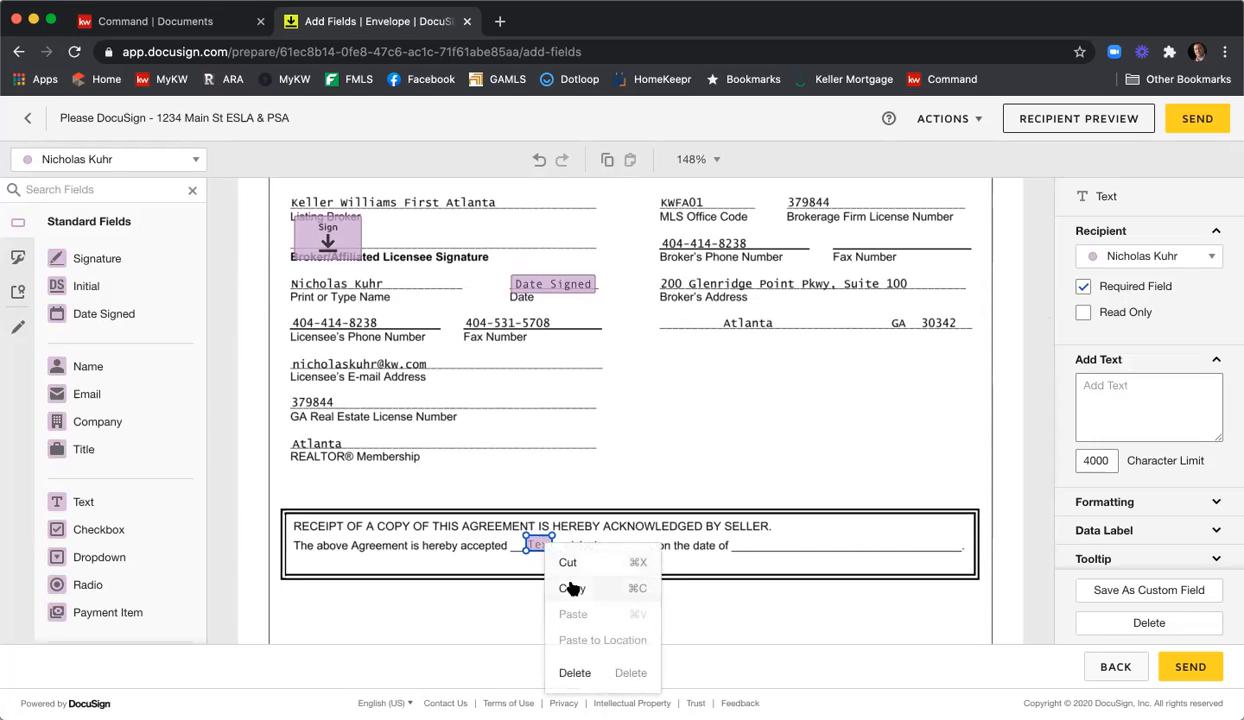
{"action": "left_click", "coordinate": [570, 588]}
{"action": "right_click", "coordinate": [570, 588]}
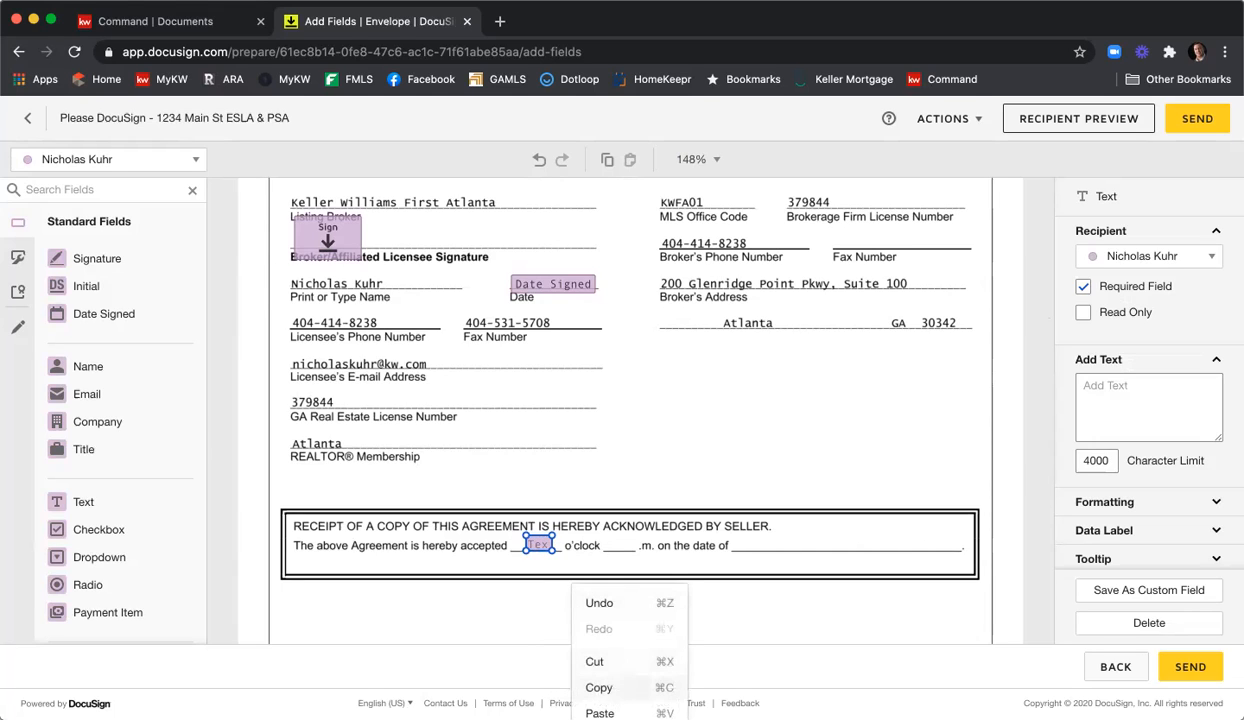
{"action": "left_click", "coordinate": [600, 712]}
{"action": "left_click_drag", "start_coordinate": [549, 564], "coordinate": [618, 545]}
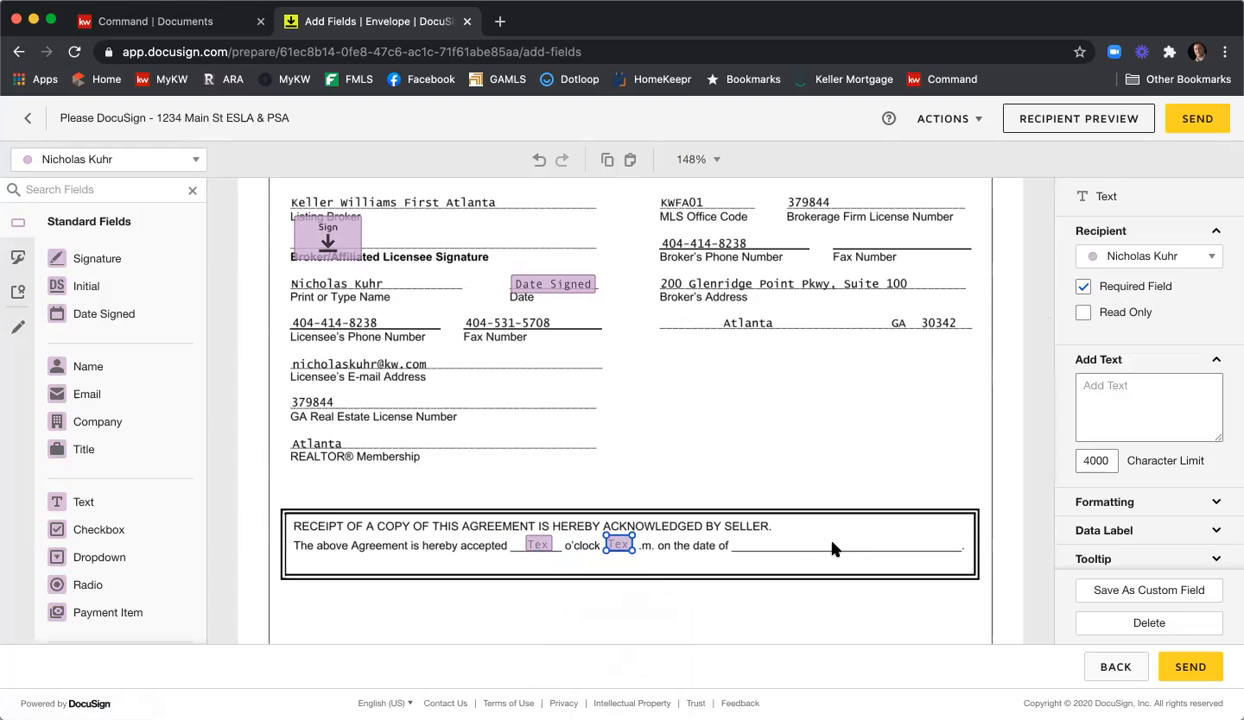
Place a Date Signed field after 'on the date of' on the receipt line.
{"action": "left_click_drag", "start_coordinate": [130, 311], "coordinate": [738, 544]}
{"action": "left_click", "coordinate": [647, 452]}
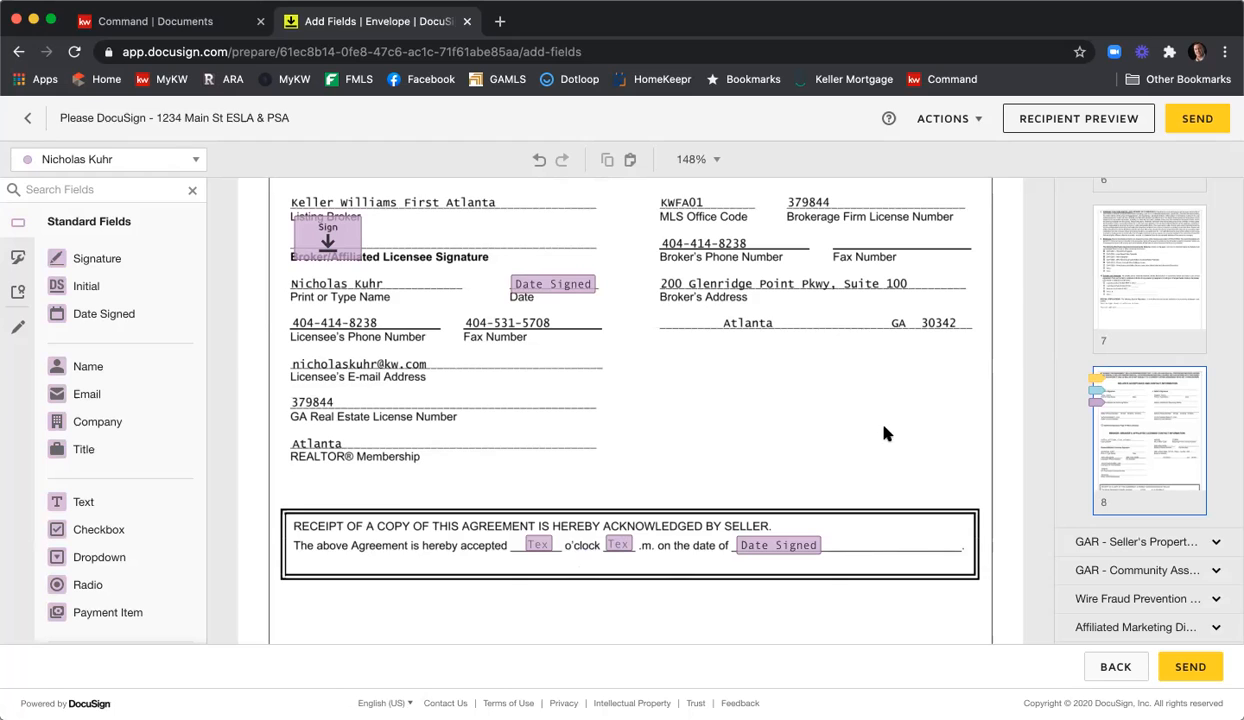
{"action": "scroll", "coordinate": [886, 432], "scroll_direction": "down", "scroll_amount": 10}
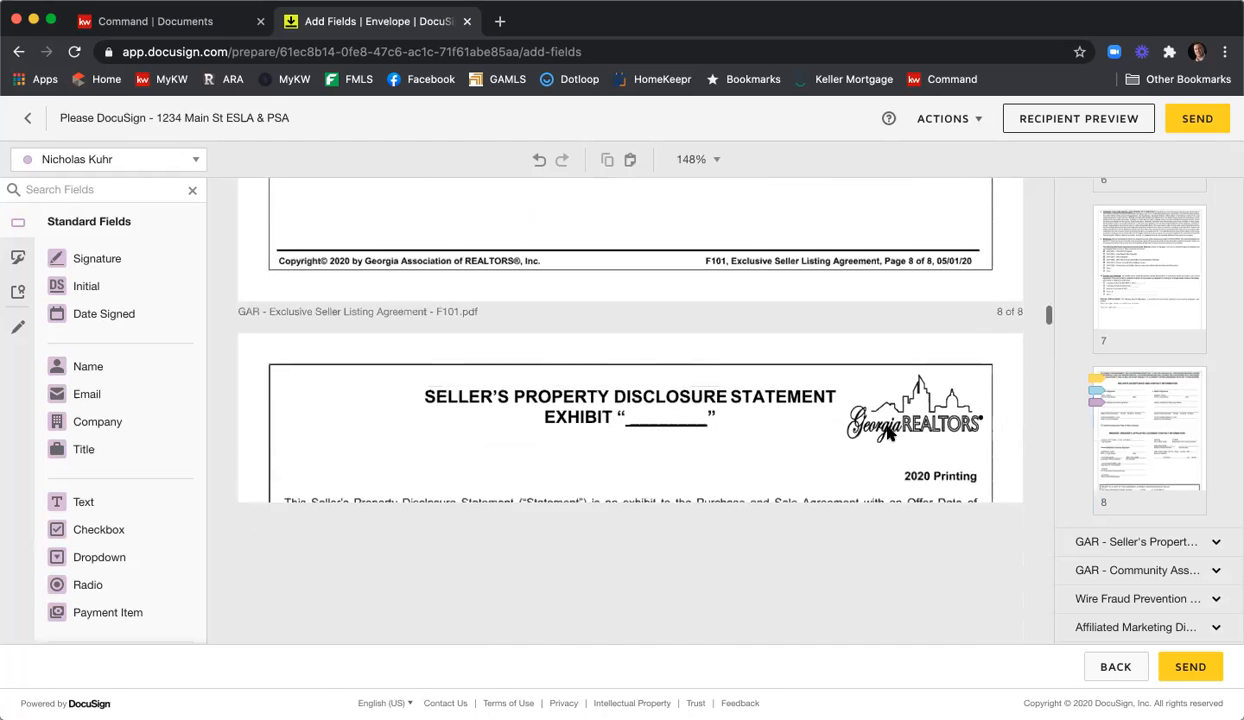
Scroll to the Seller's Property Disclosure Statement and assign new fields to the first seller.
{"action": "scroll", "coordinate": [886, 432], "scroll_direction": "down", "scroll_amount": 2}
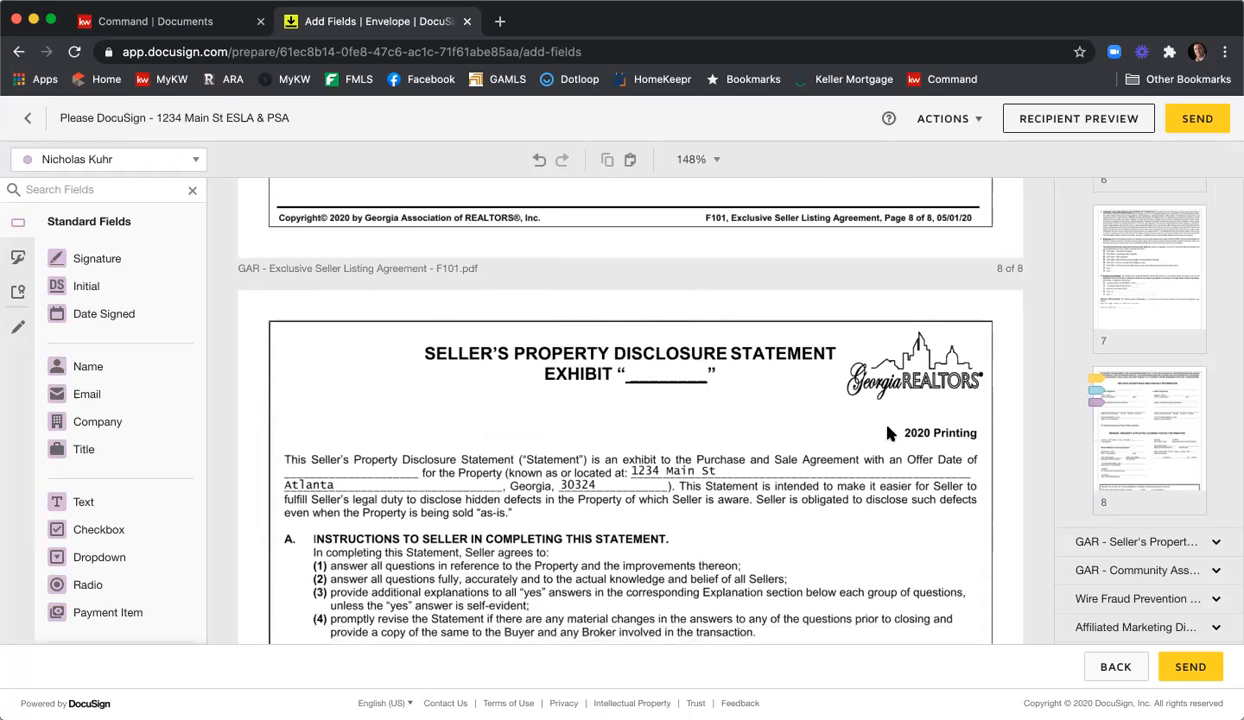
{"action": "scroll", "coordinate": [886, 432], "scroll_direction": "down", "scroll_amount": 12}
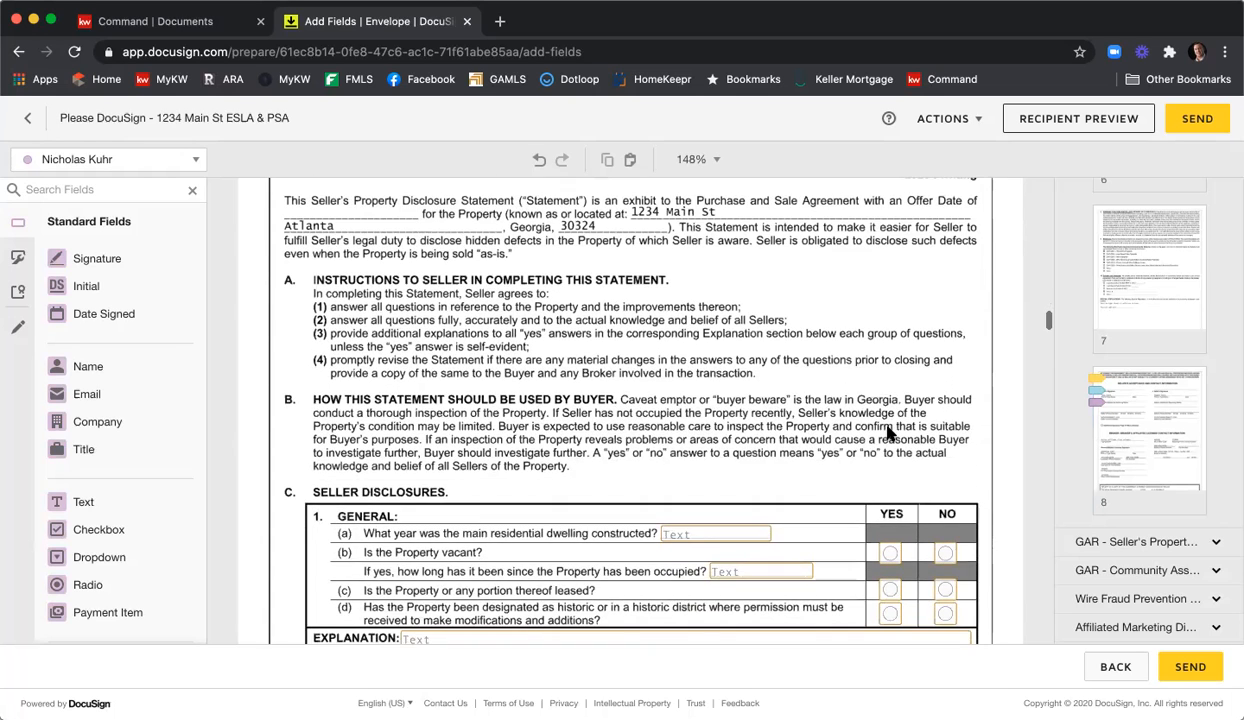
{"action": "scroll", "coordinate": [886, 432], "scroll_direction": "down", "scroll_amount": 2}
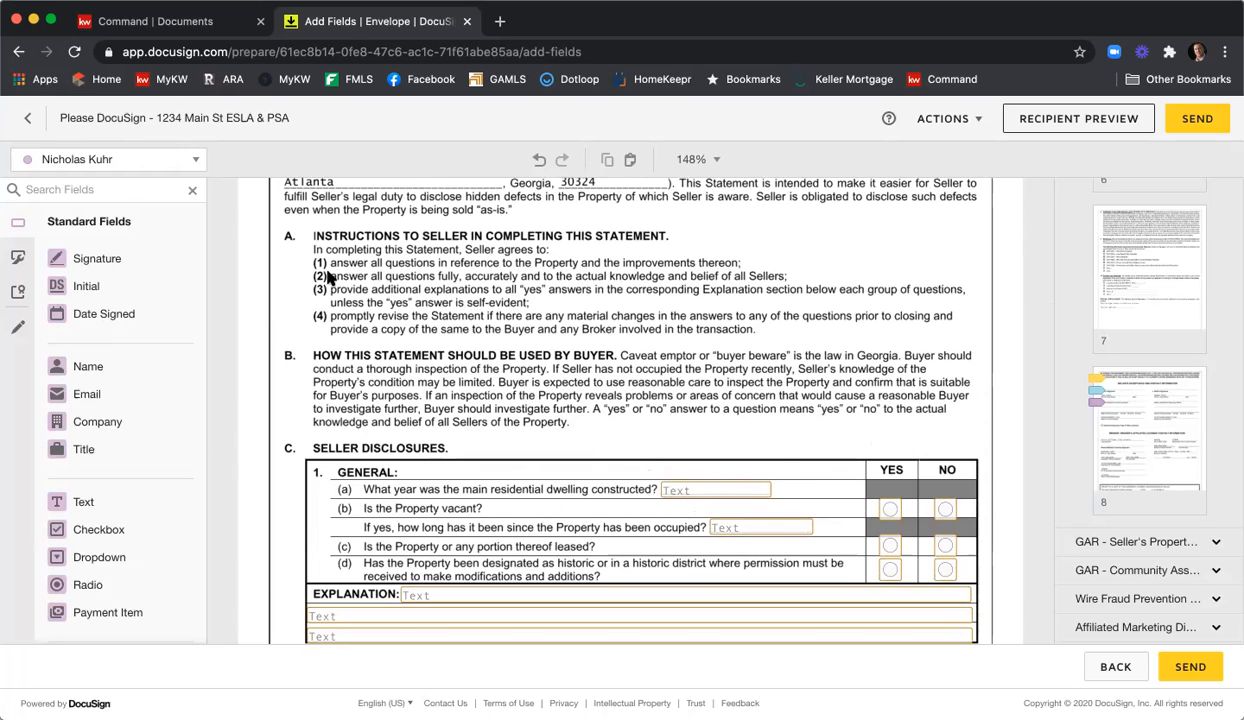
{"action": "left_click", "coordinate": [186, 165]}
{"action": "left_click", "coordinate": [95, 190]}
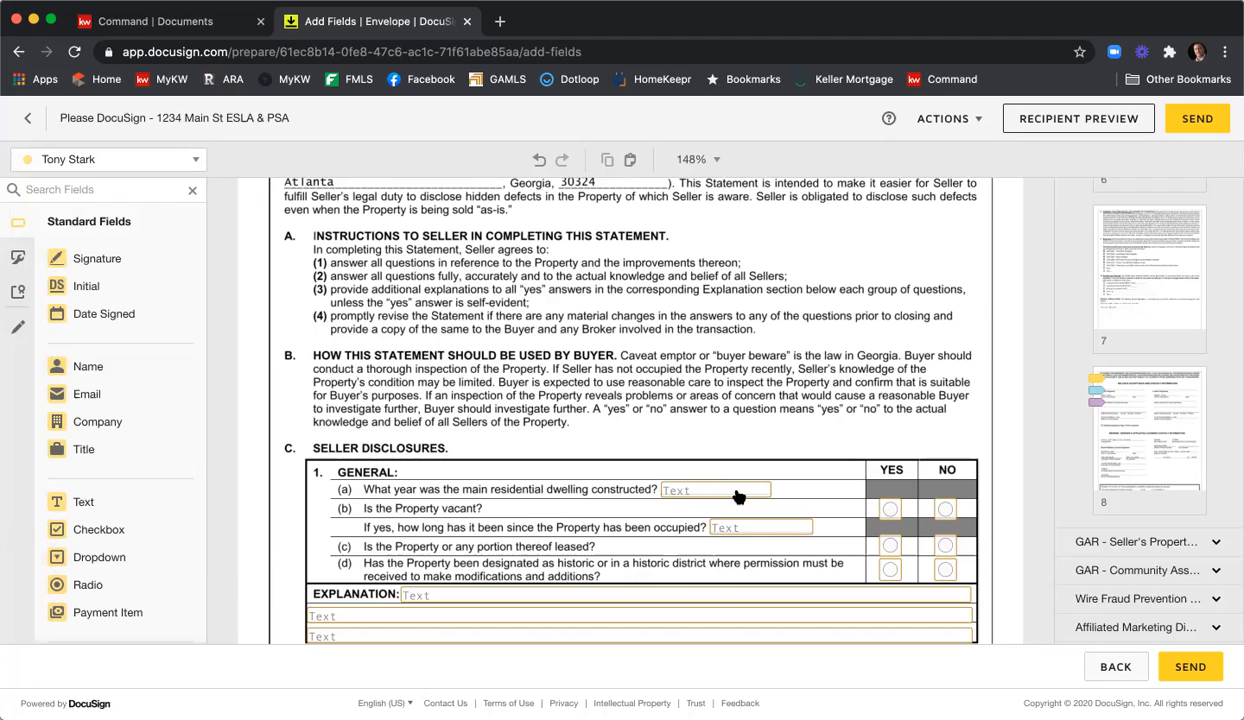
Mark the first seller's year-built answer field beside question 1(a) as required.
{"action": "left_click", "coordinate": [738, 496]}
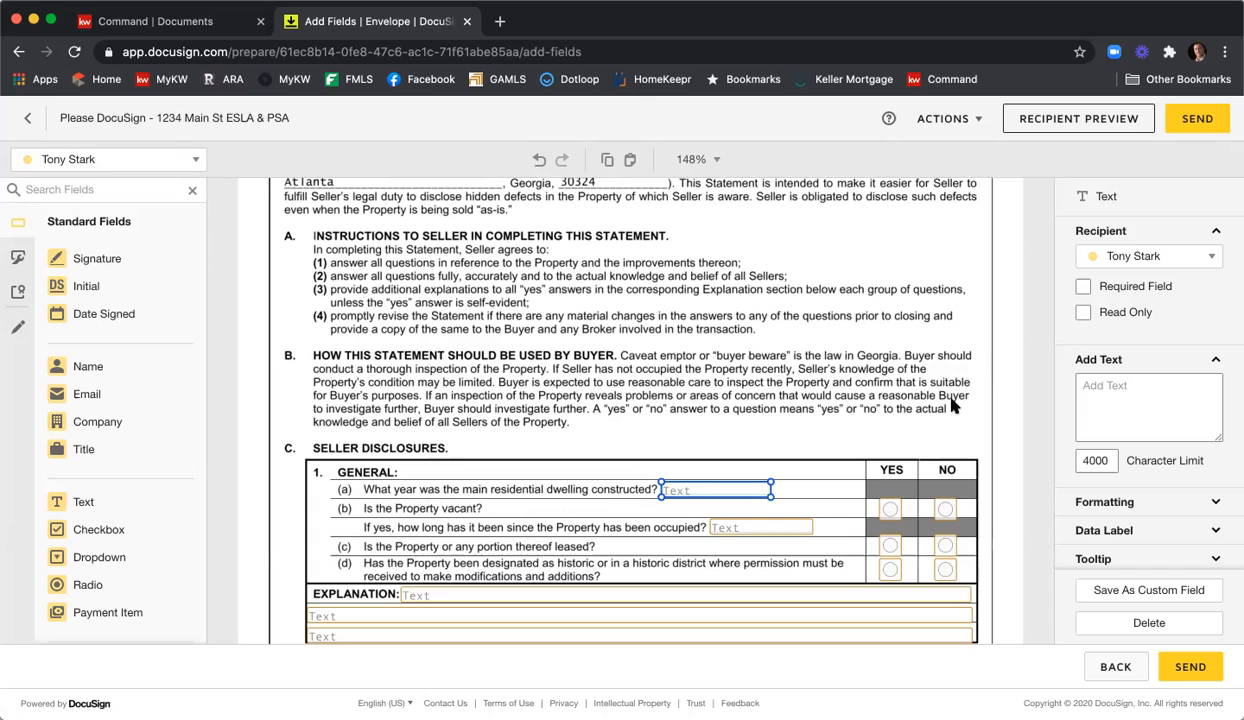
{"action": "left_click", "coordinate": [1084, 286]}
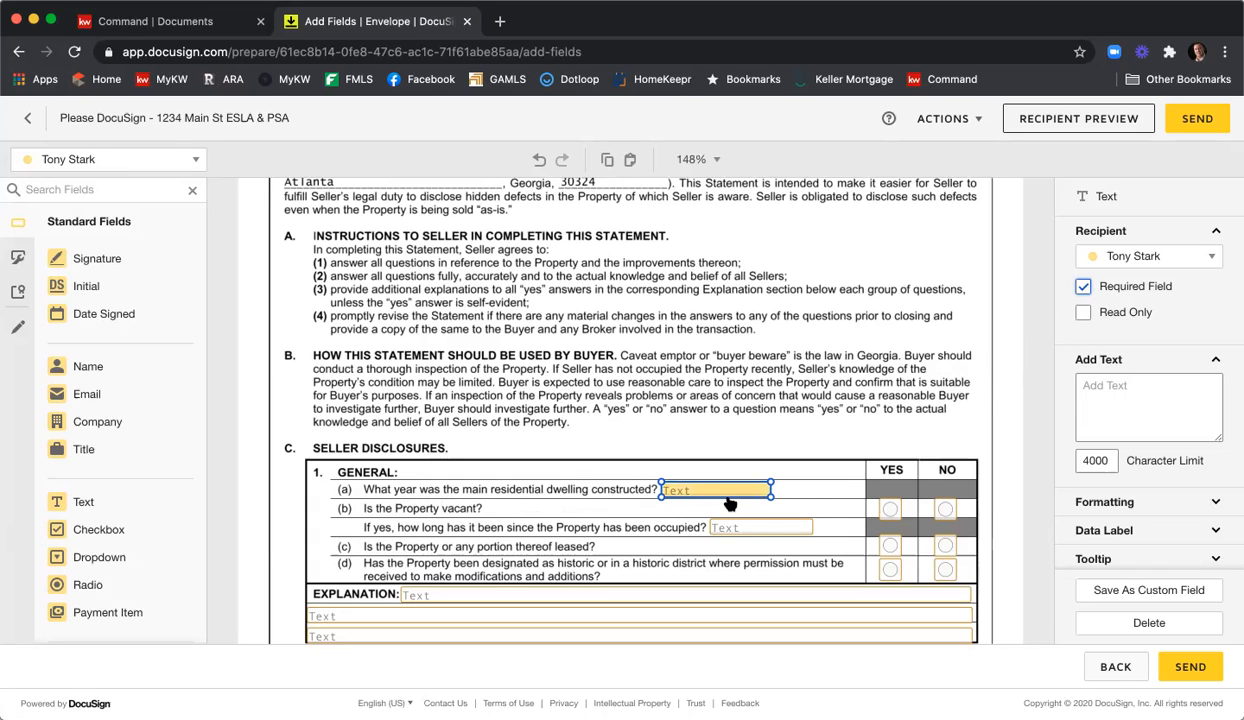
{"action": "left_click", "coordinate": [744, 432]}
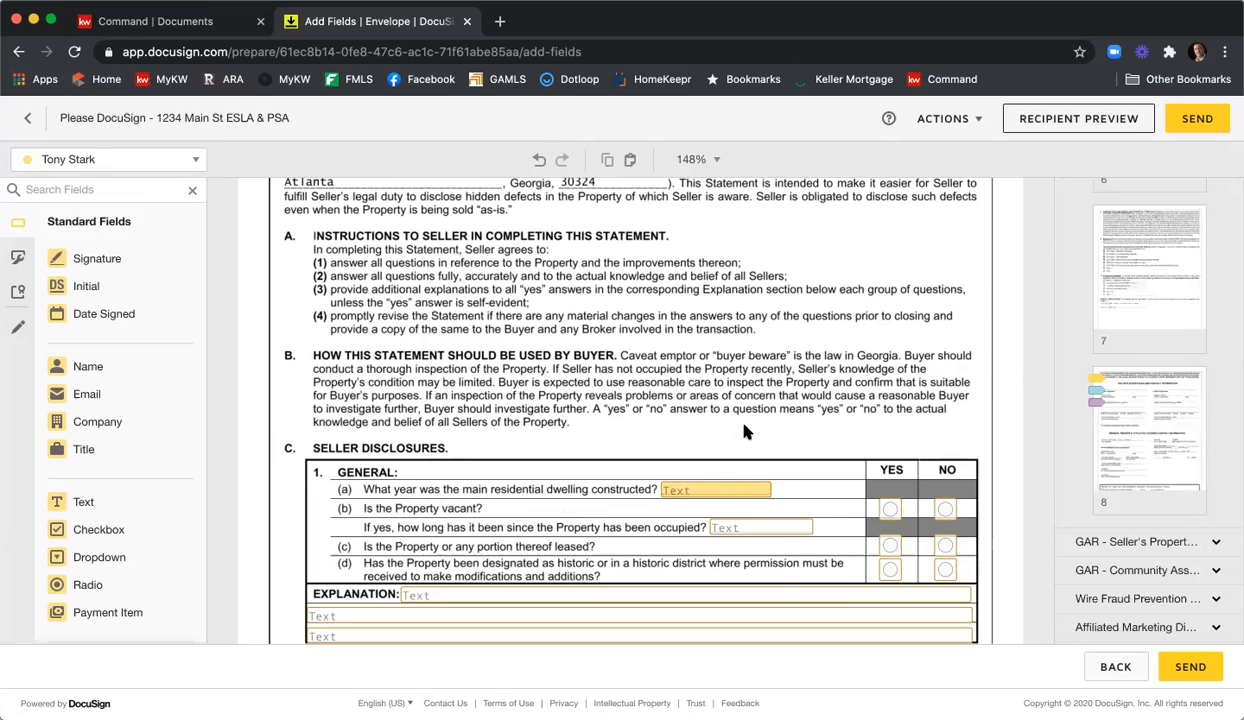
{"action": "left_click", "coordinate": [733, 496]}
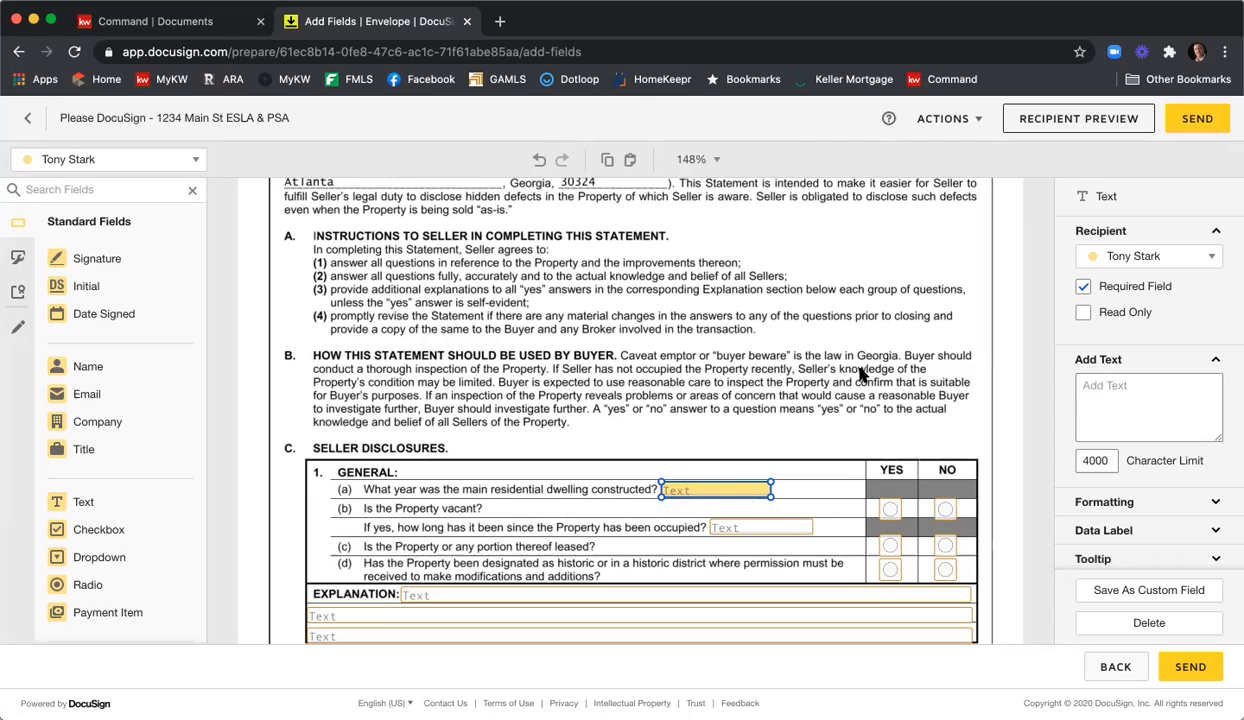
{"action": "scroll", "coordinate": [862, 374], "scroll_direction": "down", "scroll_amount": 3}
{"action": "scroll", "coordinate": [862, 374], "scroll_direction": "down", "scroll_amount": 10}
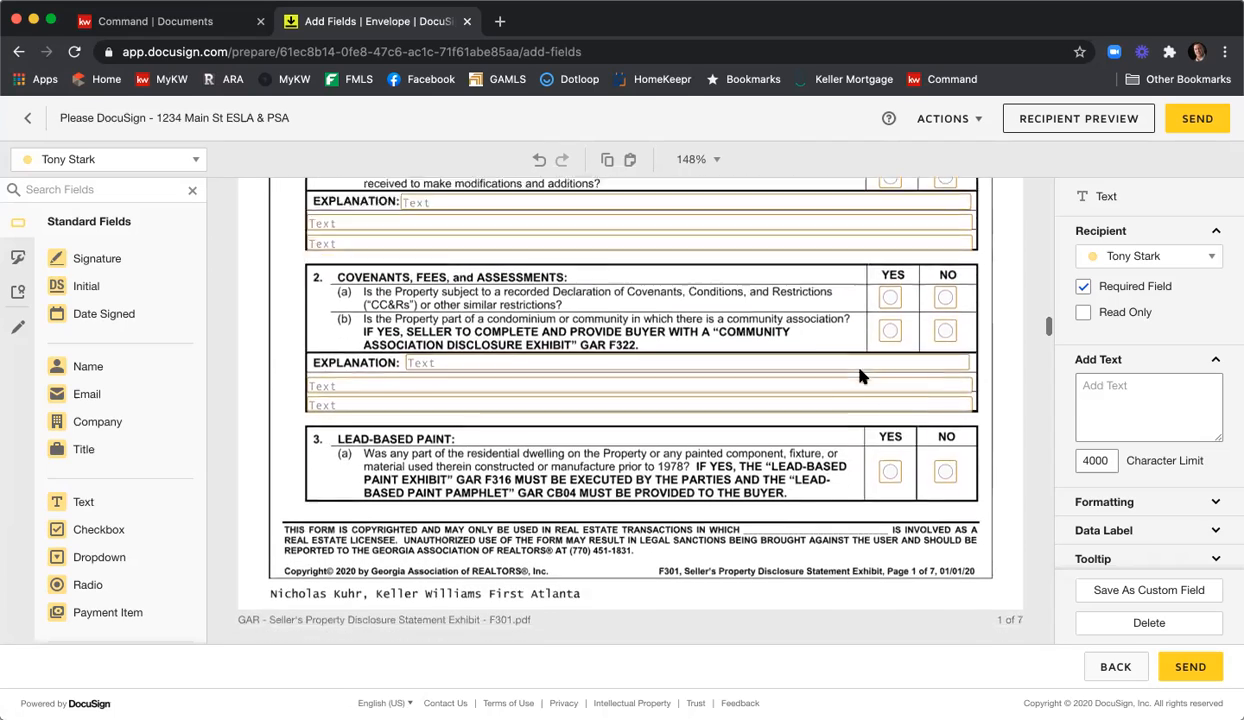
{"action": "scroll", "coordinate": [862, 374], "scroll_direction": "down", "scroll_amount": 9}
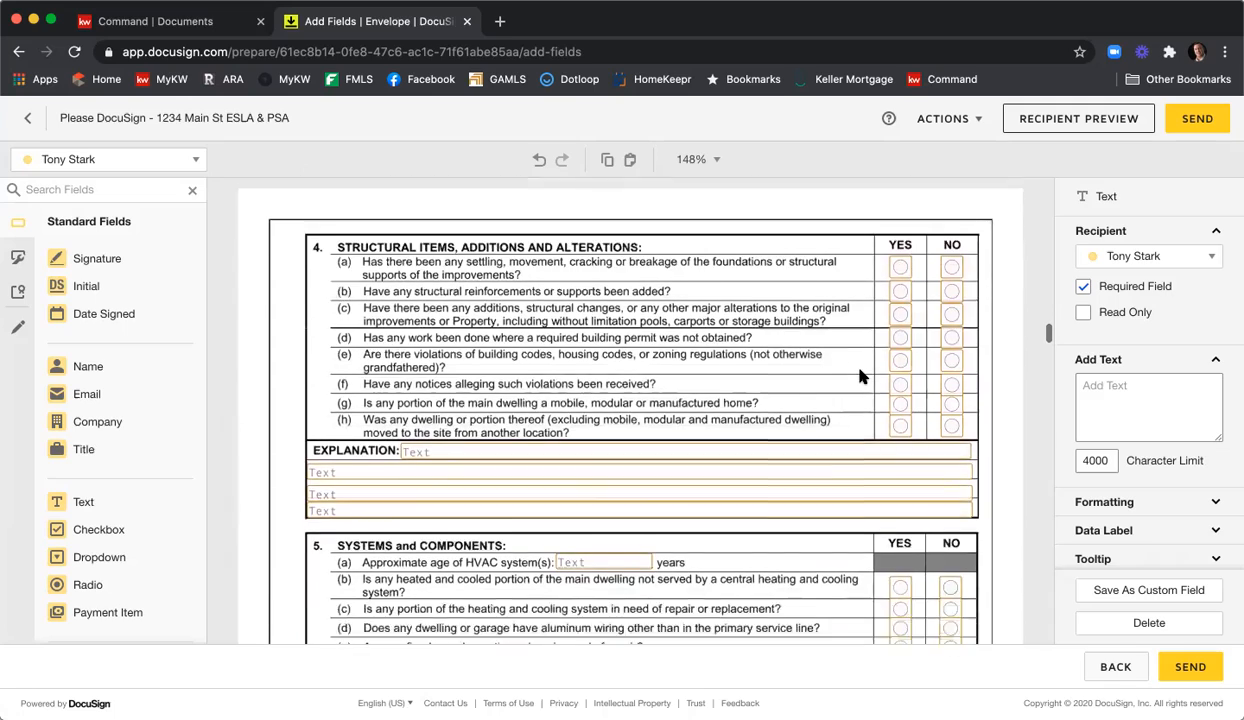
{"action": "scroll", "coordinate": [770, 405], "scroll_direction": "down", "scroll_amount": 5}
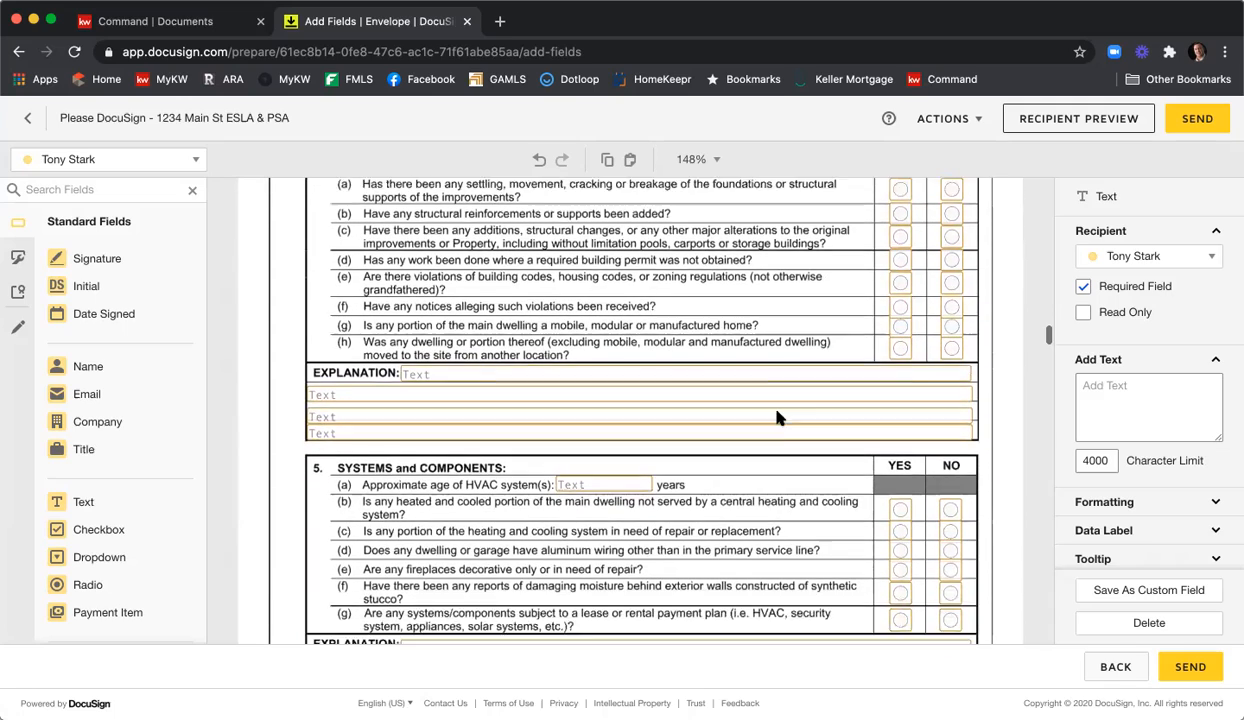
{"action": "scroll", "coordinate": [791, 411], "scroll_direction": "down", "scroll_amount": 14}
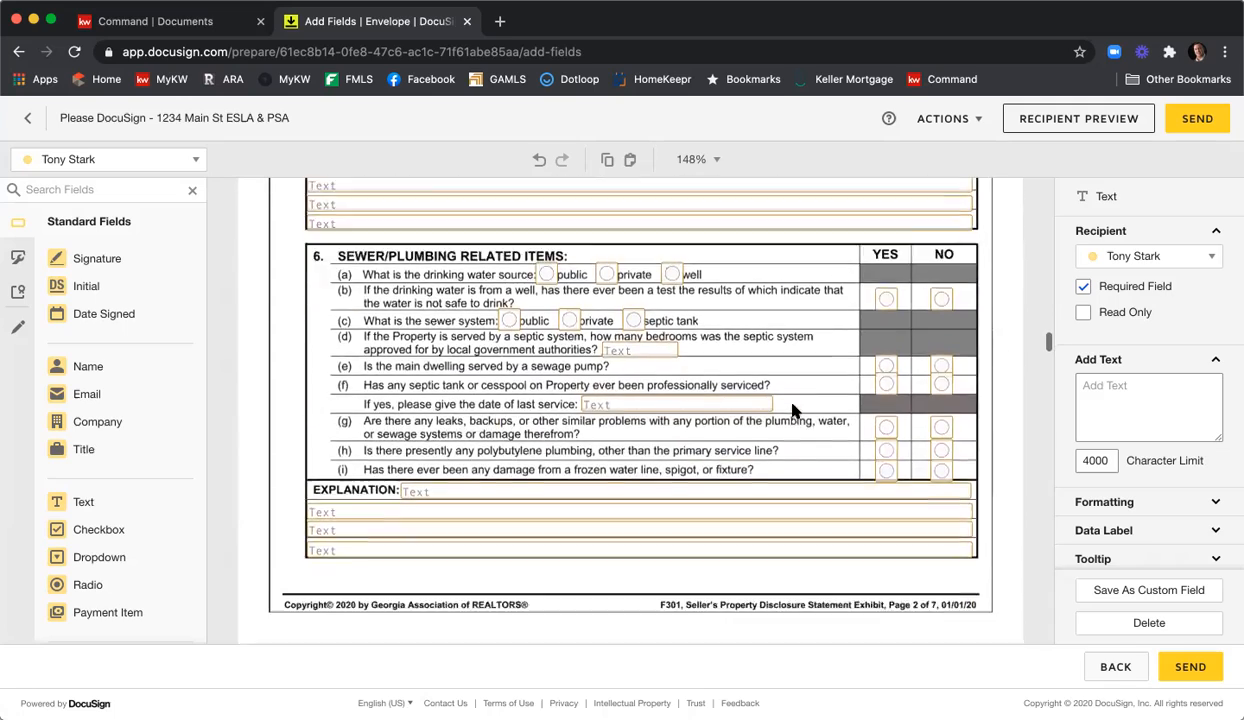
{"action": "scroll", "coordinate": [791, 411], "scroll_direction": "down", "scroll_amount": 16}
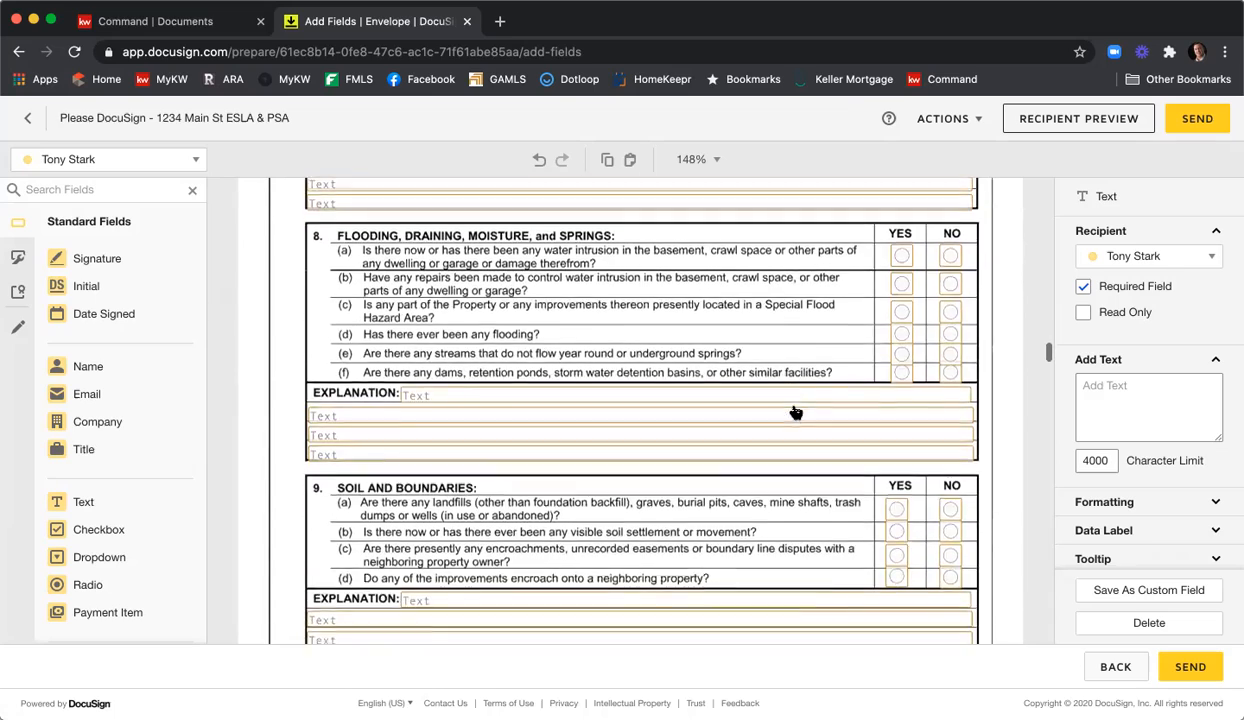
{"action": "scroll", "coordinate": [795, 412], "scroll_direction": "down", "scroll_amount": 14}
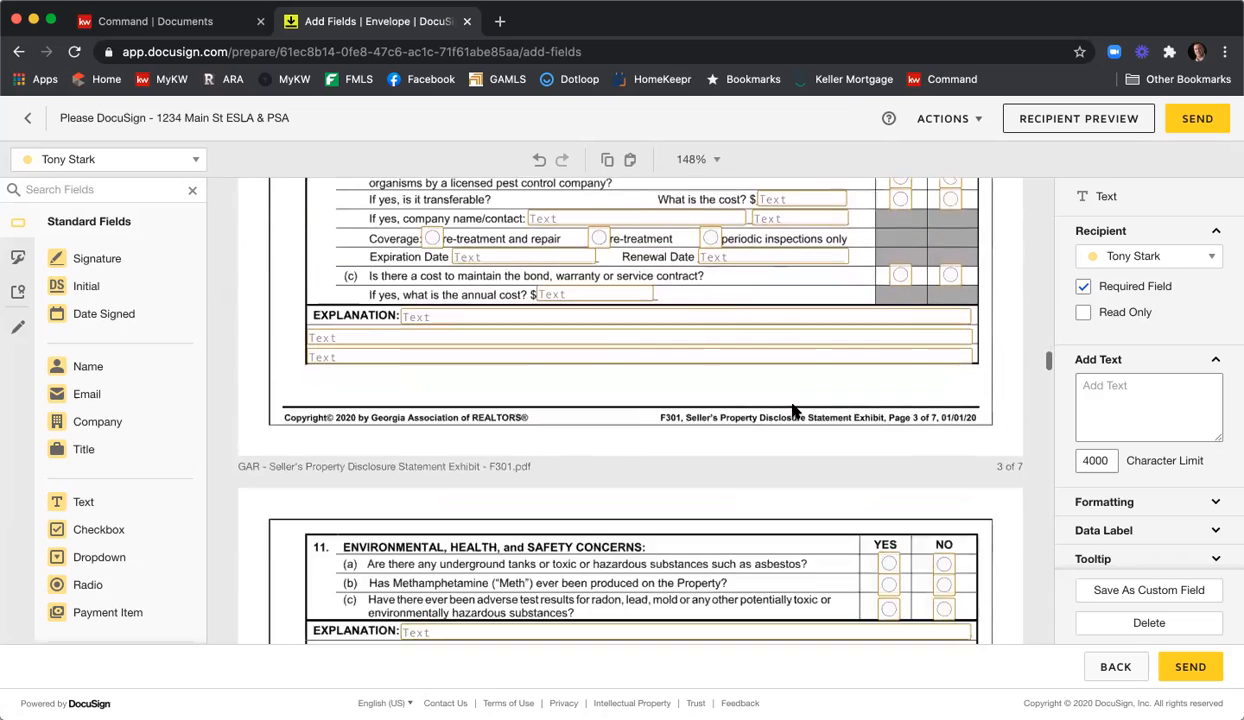
{"action": "scroll", "coordinate": [795, 410], "scroll_direction": "down", "scroll_amount": 14}
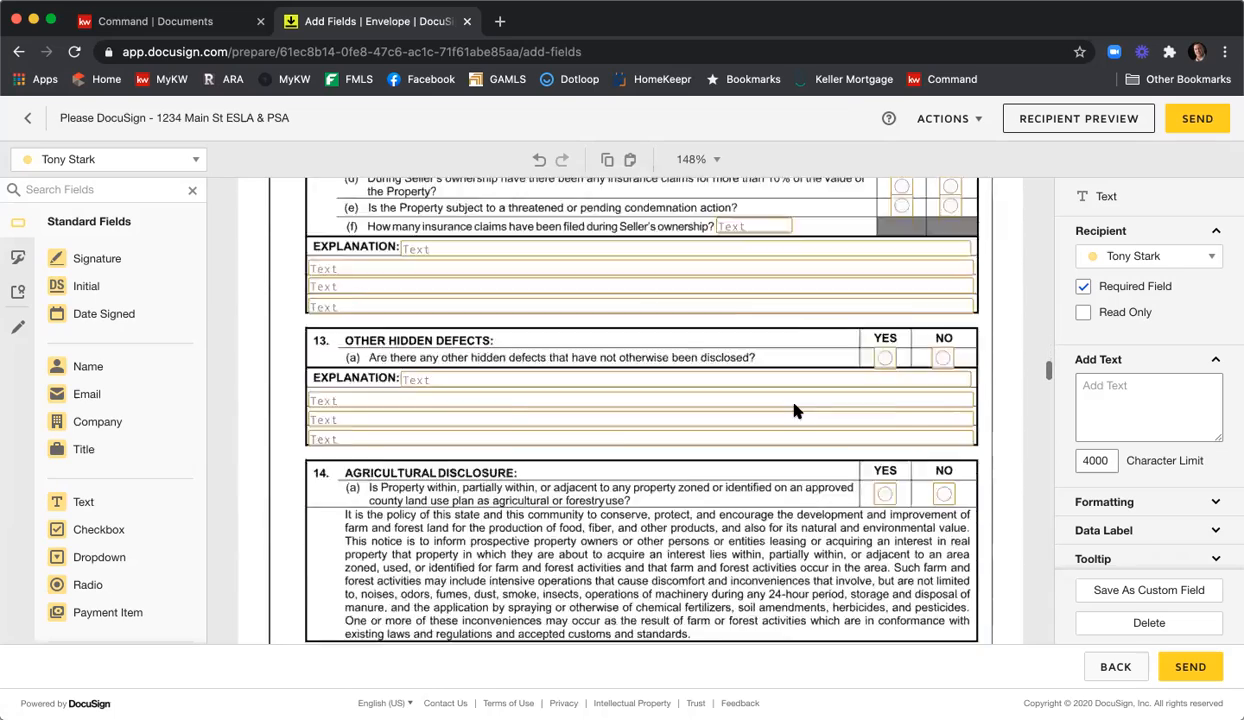
{"action": "scroll", "coordinate": [795, 411], "scroll_direction": "down", "scroll_amount": 14}
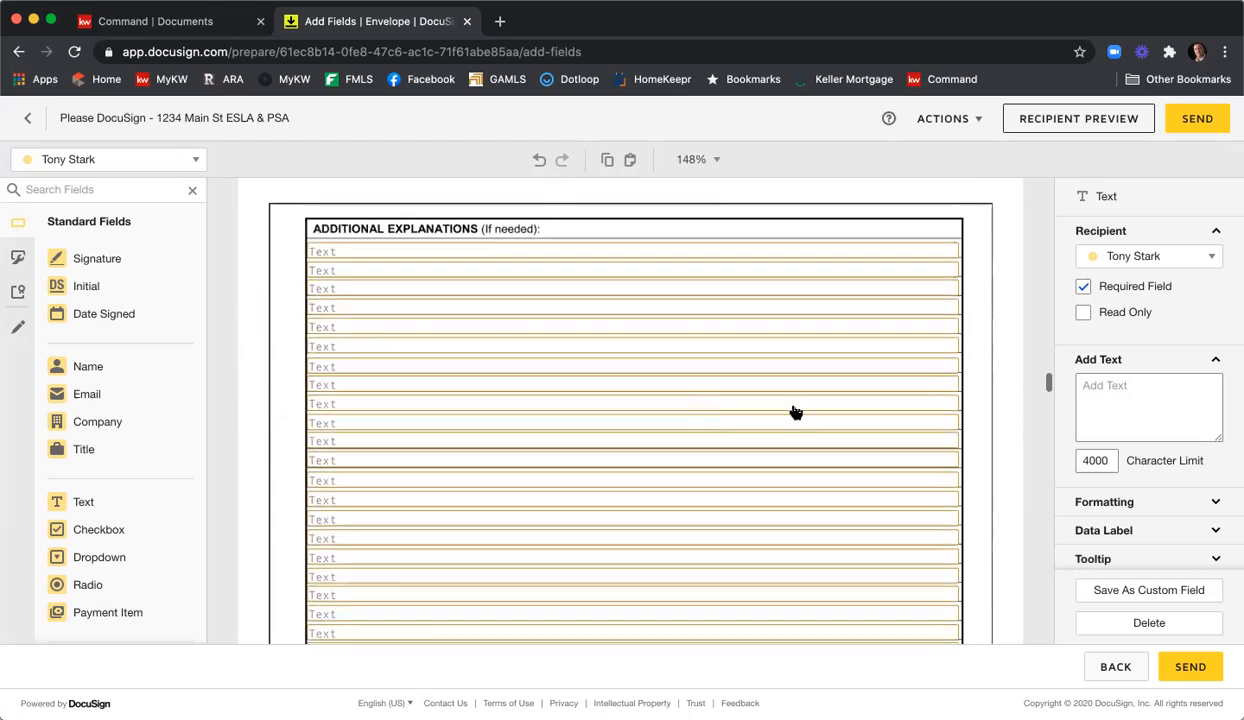
{"action": "scroll", "coordinate": [795, 412], "scroll_direction": "down", "scroll_amount": 14}
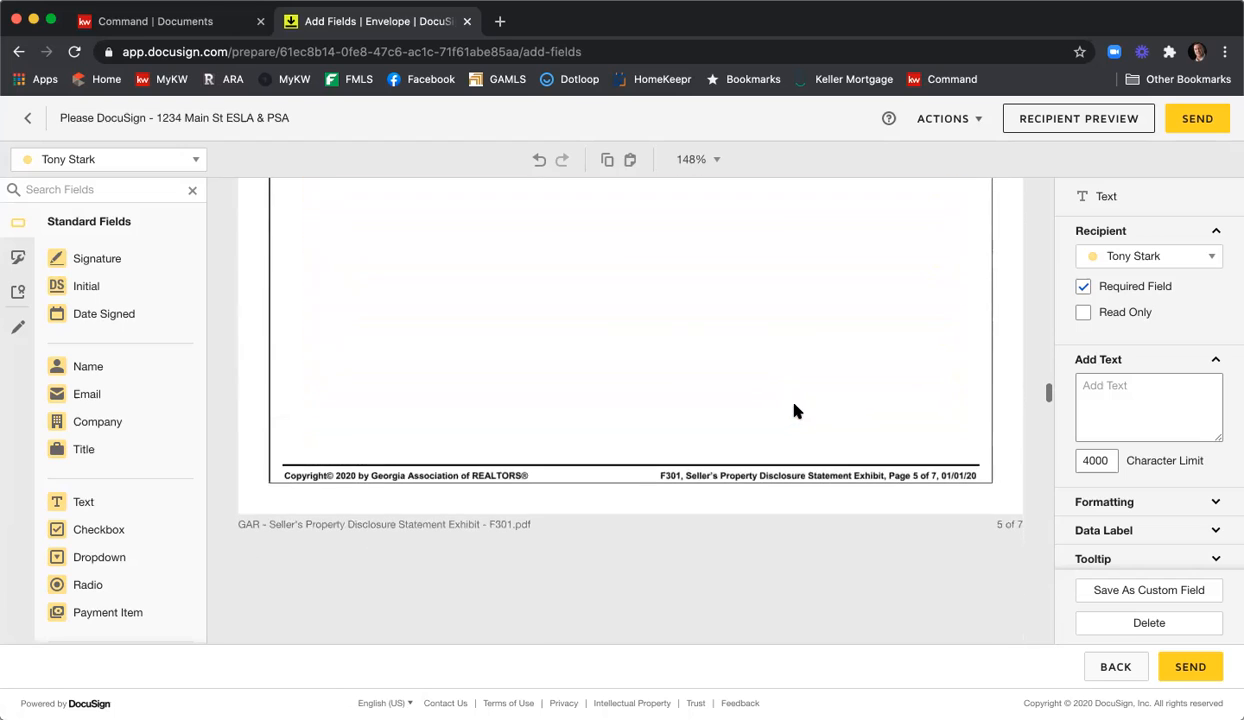
{"action": "scroll", "coordinate": [795, 410], "scroll_direction": "down", "scroll_amount": 14}
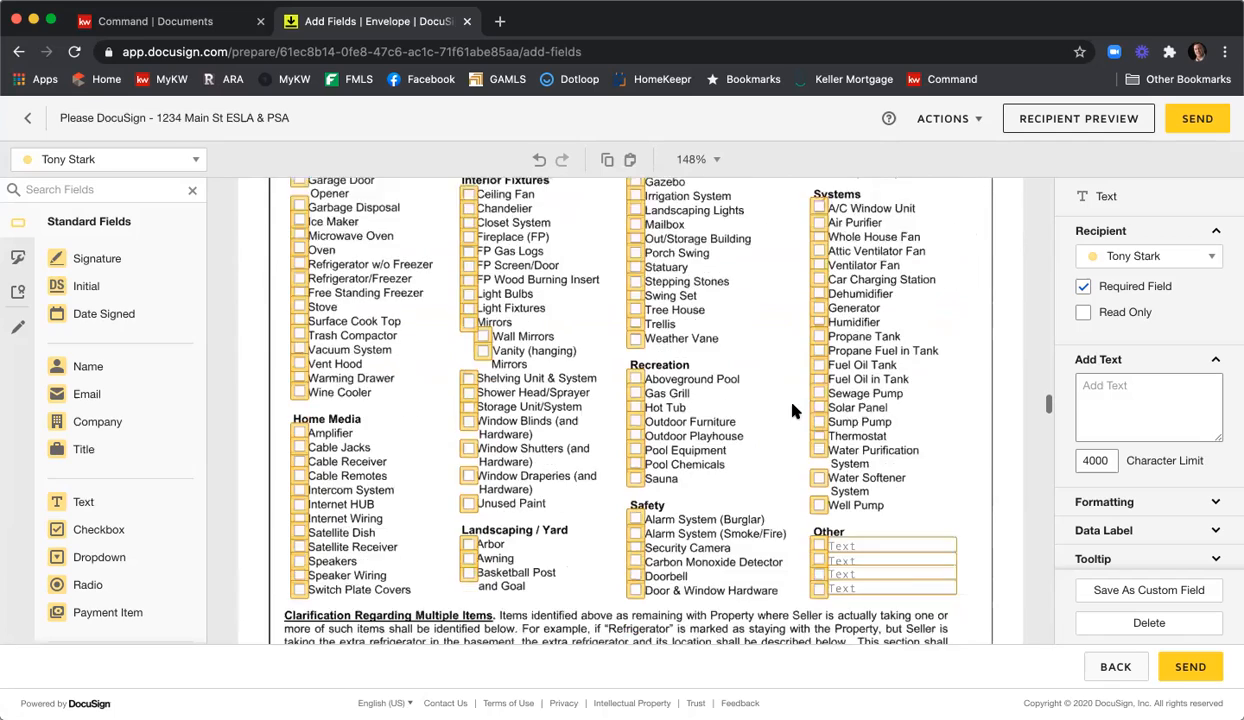
{"action": "scroll", "coordinate": [793, 411], "scroll_direction": "down", "scroll_amount": 10}
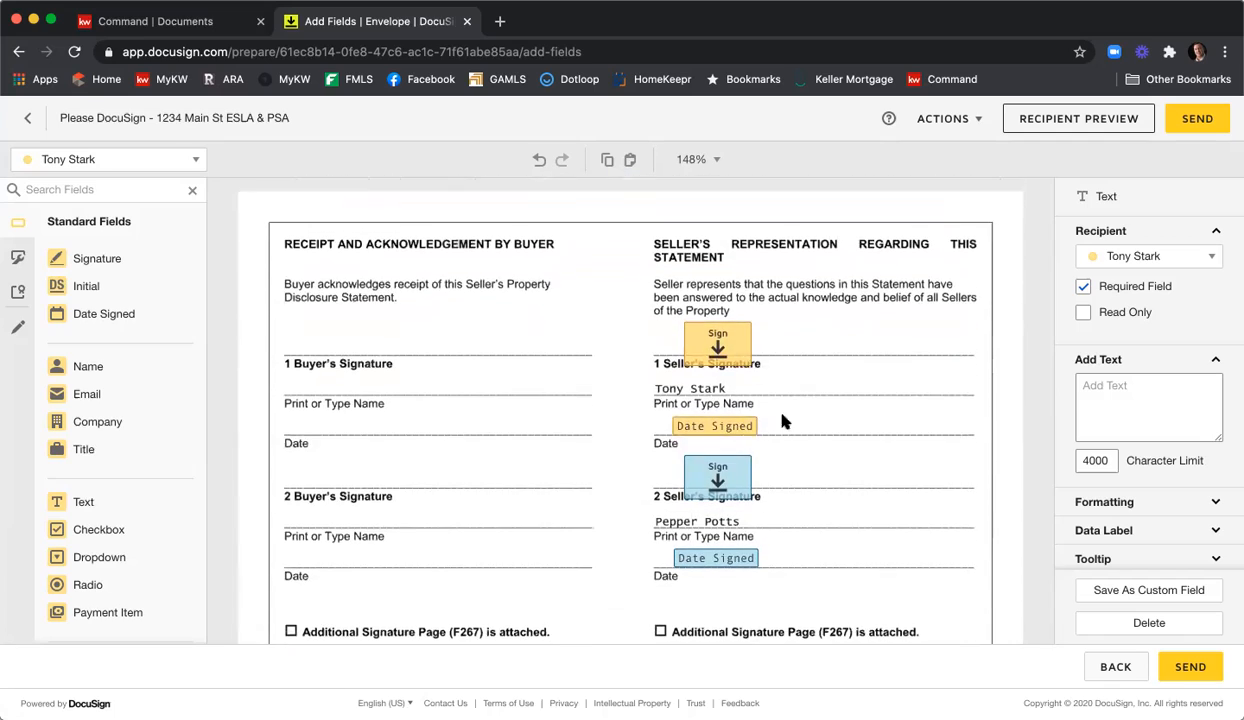
{"action": "scroll", "coordinate": [870, 420], "scroll_direction": "down", "scroll_amount": 3}
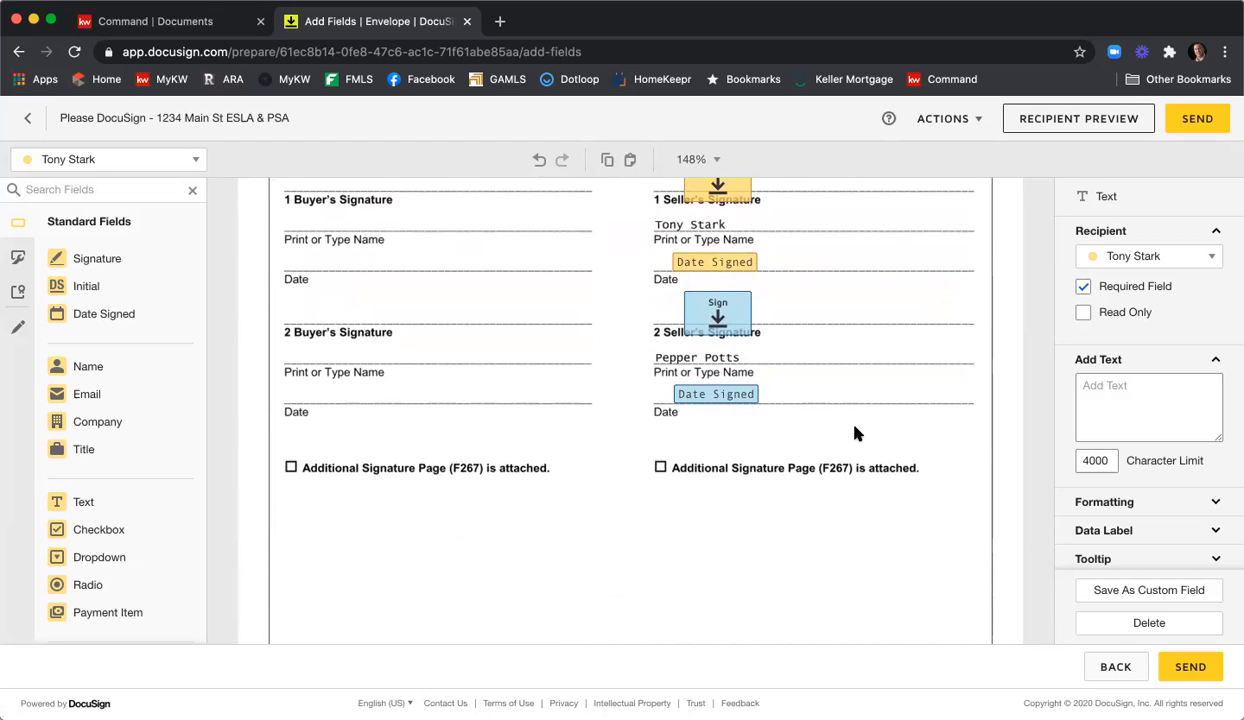
{"action": "scroll", "coordinate": [856, 433], "scroll_direction": "down", "scroll_amount": 5}
{"action": "scroll", "coordinate": [858, 421], "scroll_direction": "down", "scroll_amount": 7}
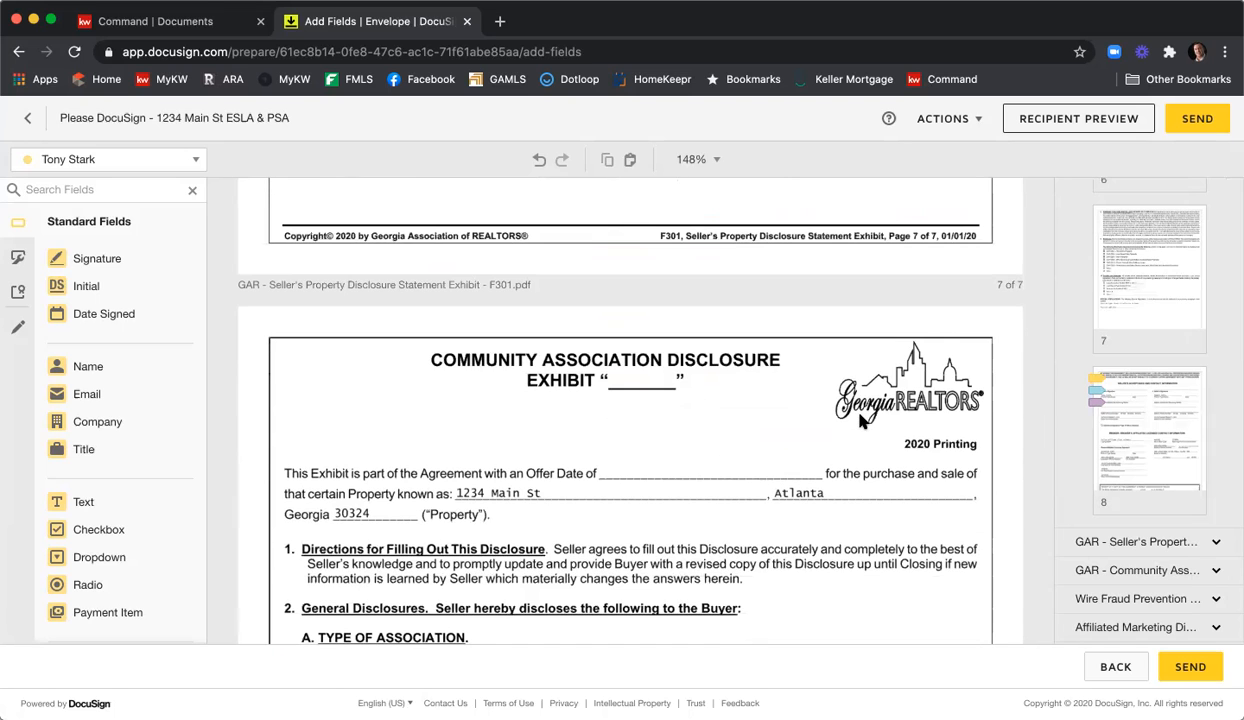
Make the Community Association Disclosure's Name of Association text field required.
{"action": "scroll", "coordinate": [860, 420], "scroll_direction": "down", "scroll_amount": 8}
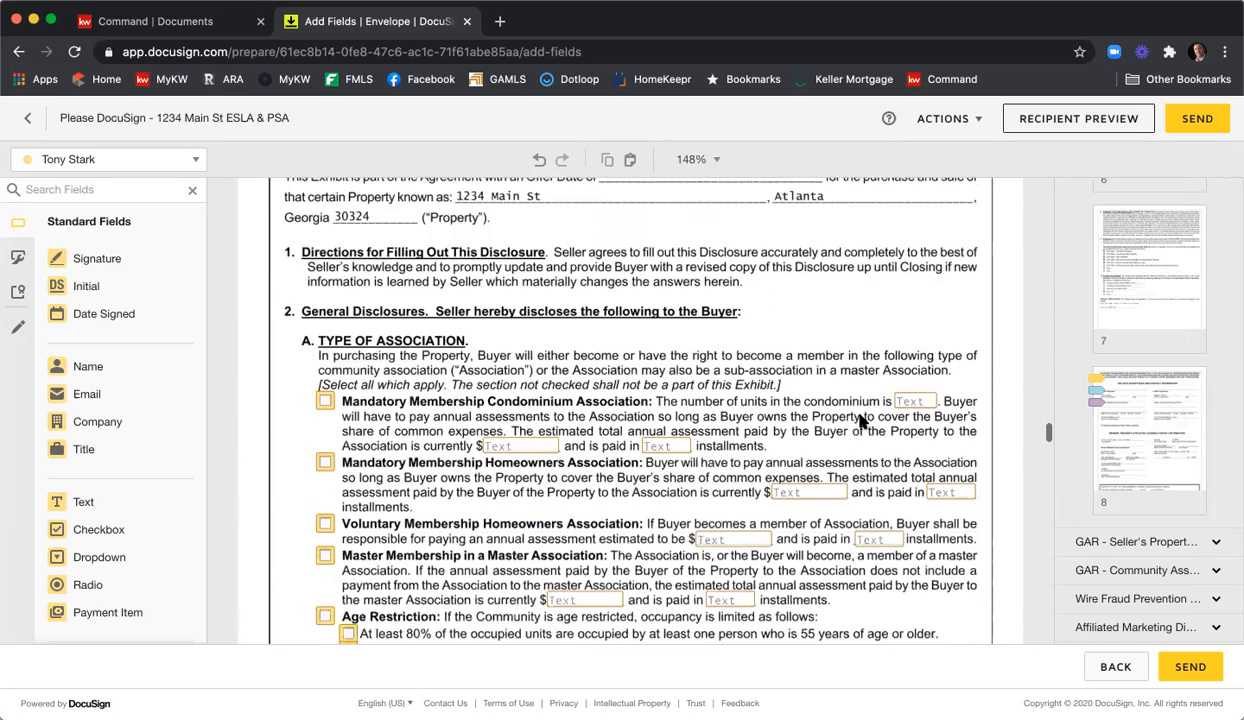
{"action": "scroll", "coordinate": [860, 423], "scroll_direction": "down", "scroll_amount": 1}
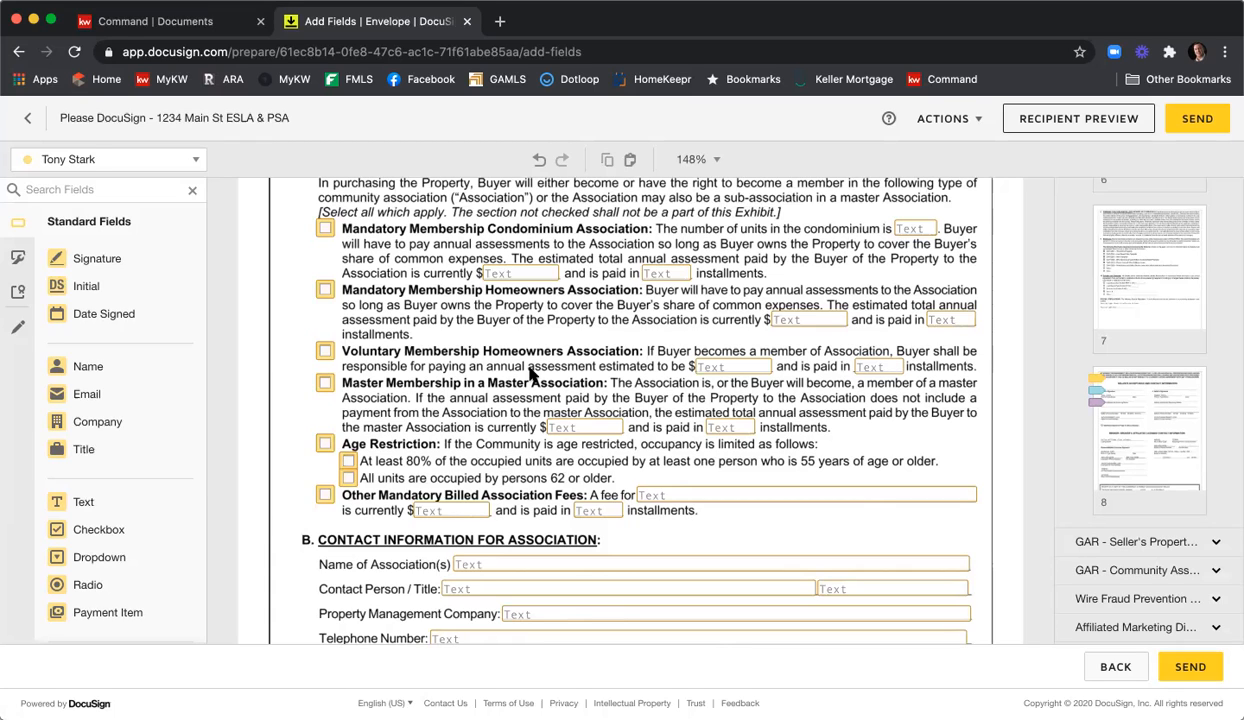
{"action": "scroll", "coordinate": [531, 373], "scroll_direction": "down", "scroll_amount": 1}
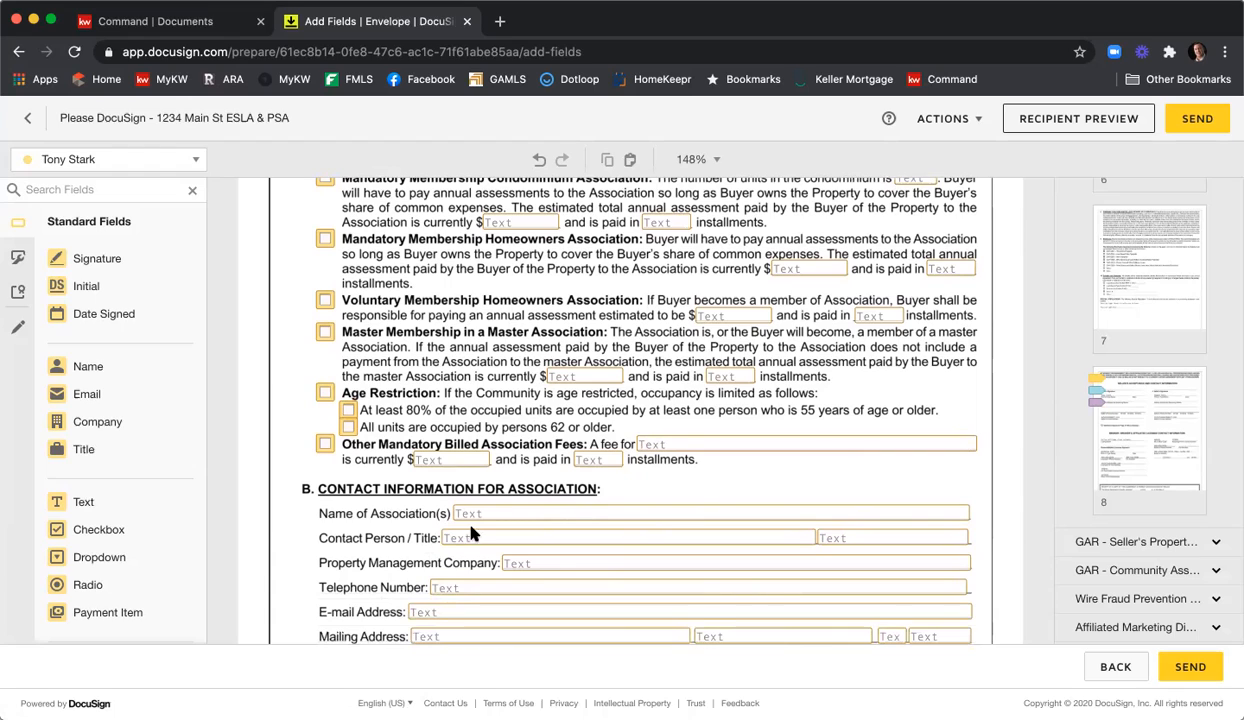
{"action": "left_click", "coordinate": [484, 516]}
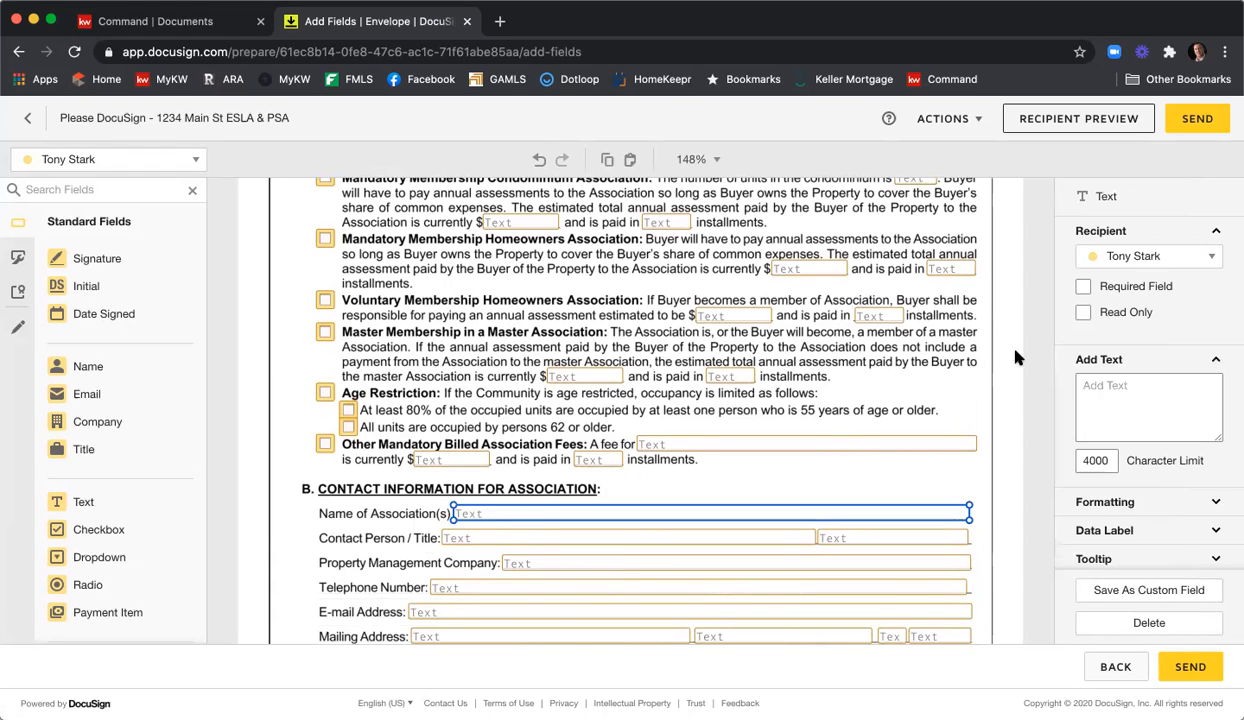
{"action": "left_click", "coordinate": [1083, 286]}
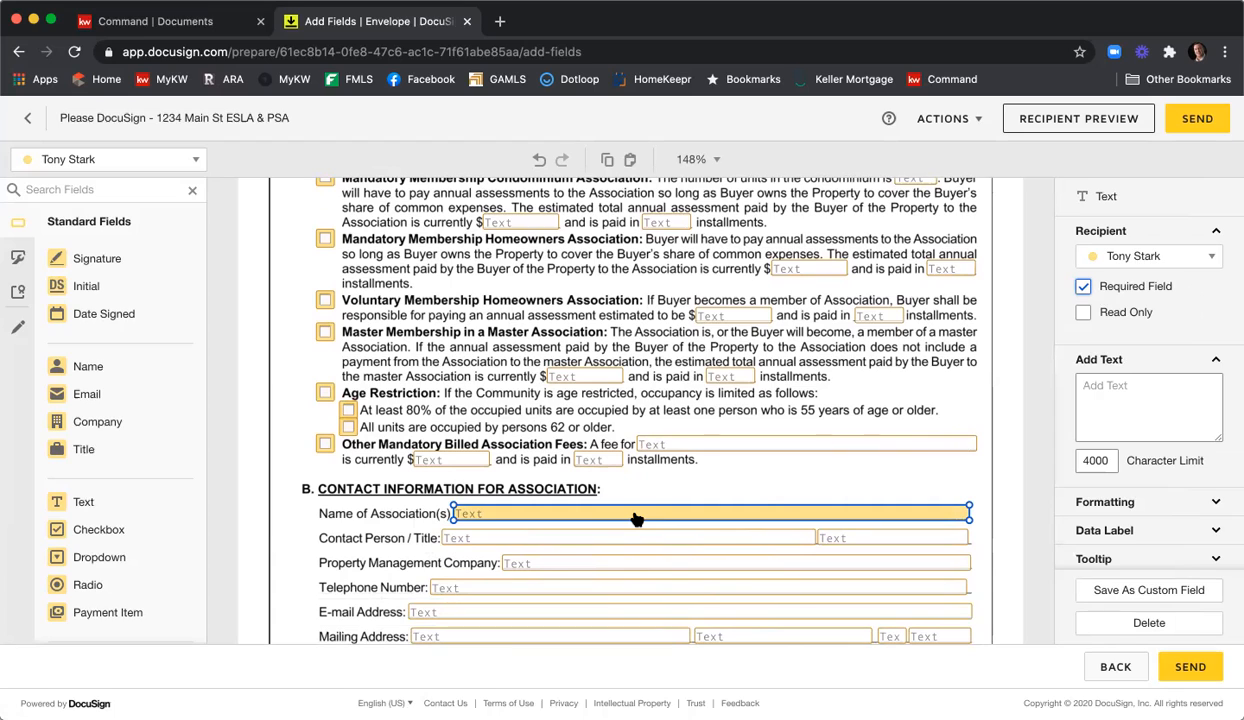
{"action": "scroll", "coordinate": [640, 518], "scroll_direction": "up", "scroll_amount": 1}
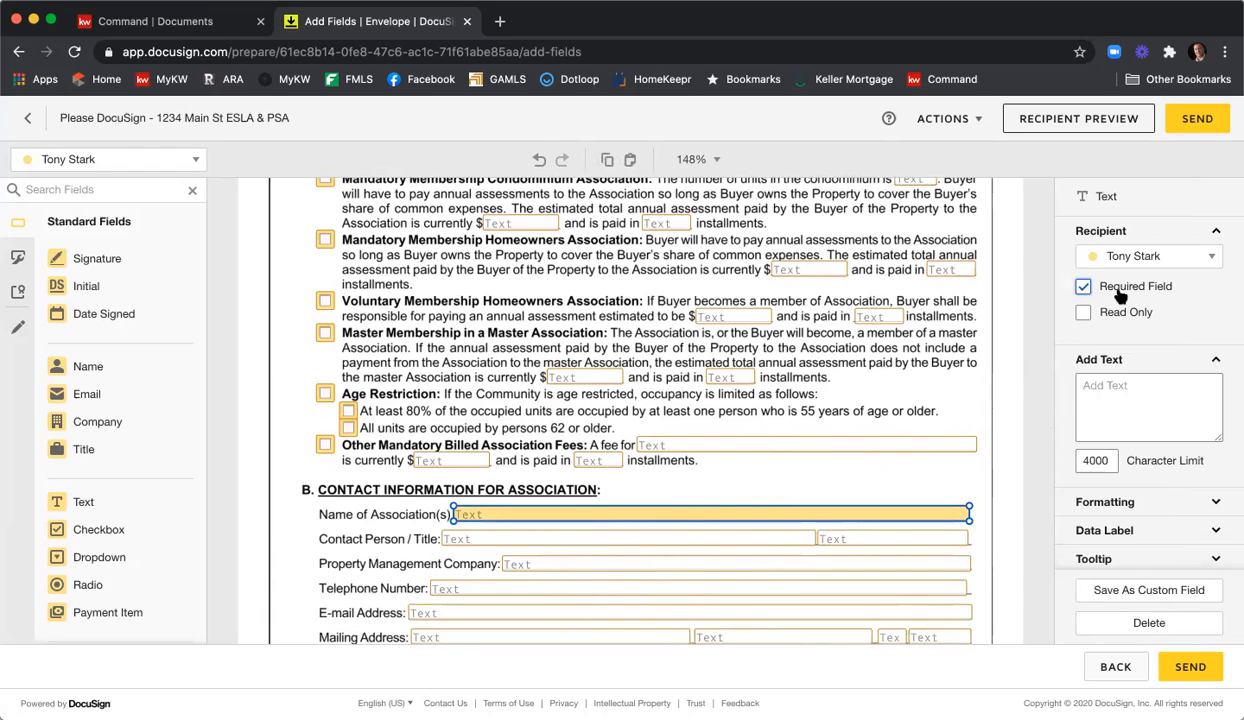
{"action": "left_click", "coordinate": [982, 336]}
Move the yellow and blue Sign fields up onto the wire fraud acknowledgment's signature lines.
{"action": "scroll", "coordinate": [991, 333], "scroll_direction": "down", "scroll_amount": 3}
{"action": "scroll", "coordinate": [993, 333], "scroll_direction": "down", "scroll_amount": 6}
{"action": "scroll", "coordinate": [993, 333], "scroll_direction": "down", "scroll_amount": 7}
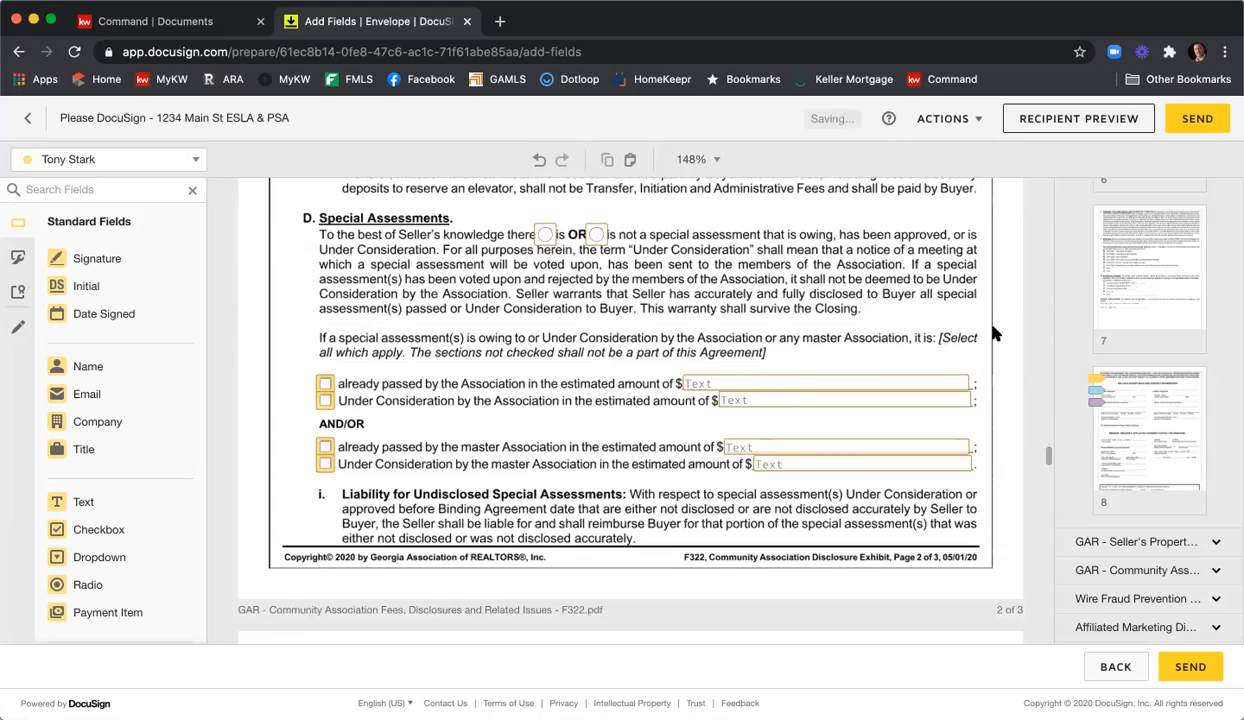
{"action": "scroll", "coordinate": [993, 333], "scroll_direction": "down", "scroll_amount": 9}
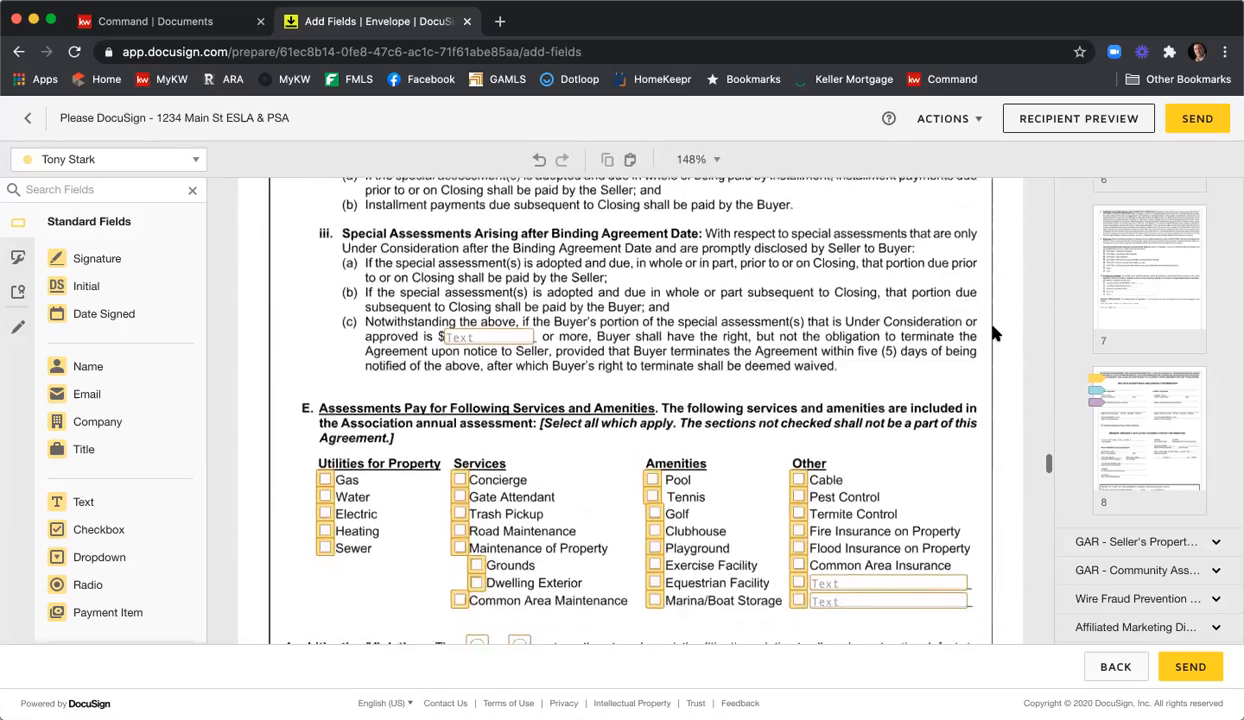
{"action": "scroll", "coordinate": [993, 333], "scroll_direction": "down", "scroll_amount": 7}
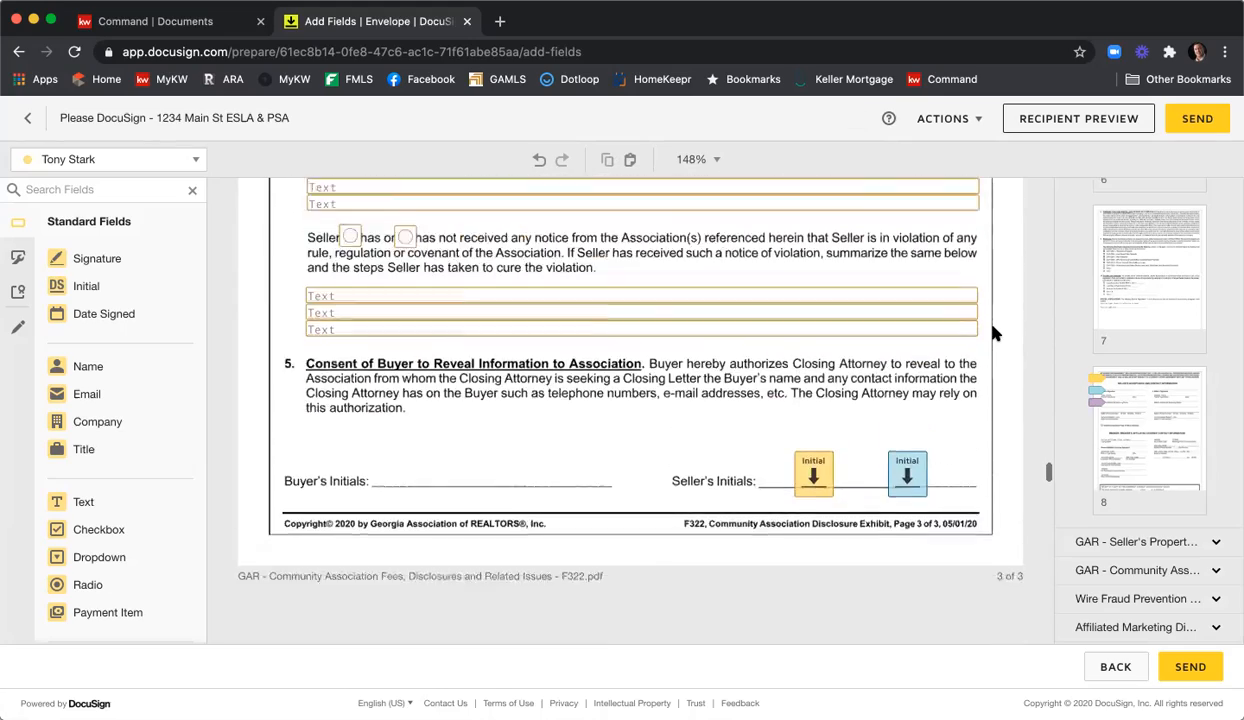
{"action": "scroll", "coordinate": [993, 333], "scroll_direction": "down", "scroll_amount": 2}
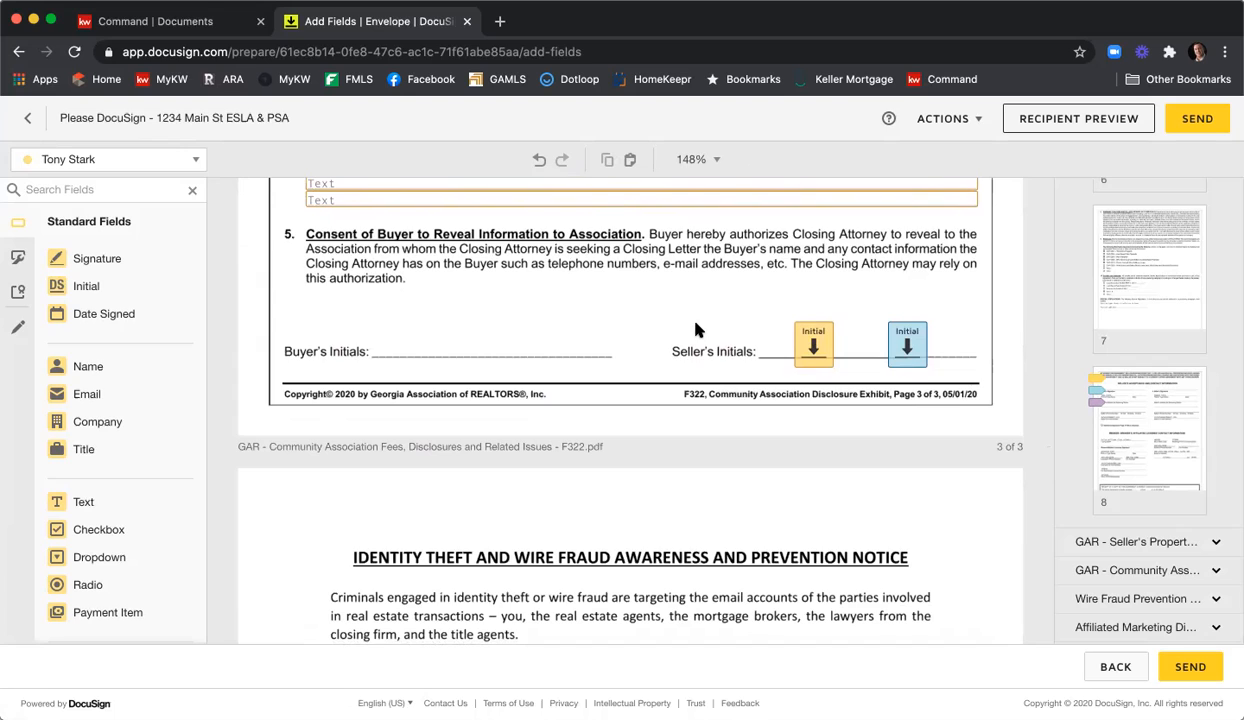
{"action": "scroll", "coordinate": [697, 330], "scroll_direction": "down", "scroll_amount": 5}
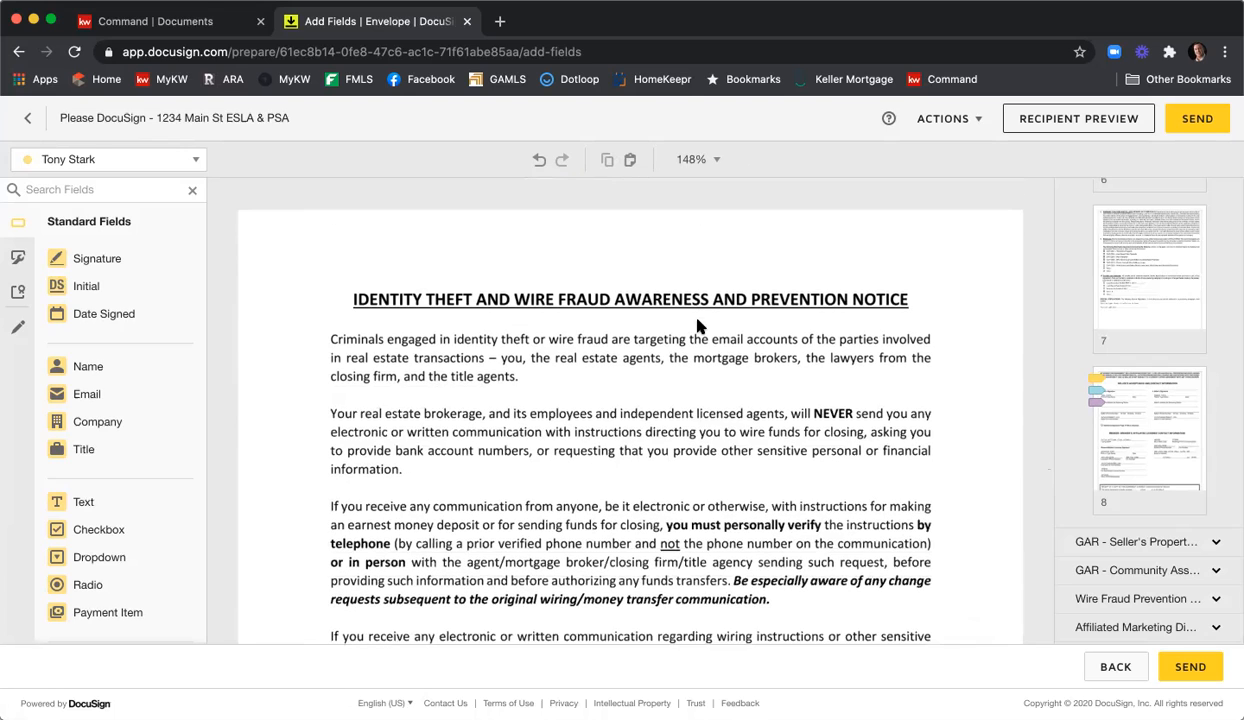
{"action": "scroll", "coordinate": [697, 326], "scroll_direction": "down", "scroll_amount": 8}
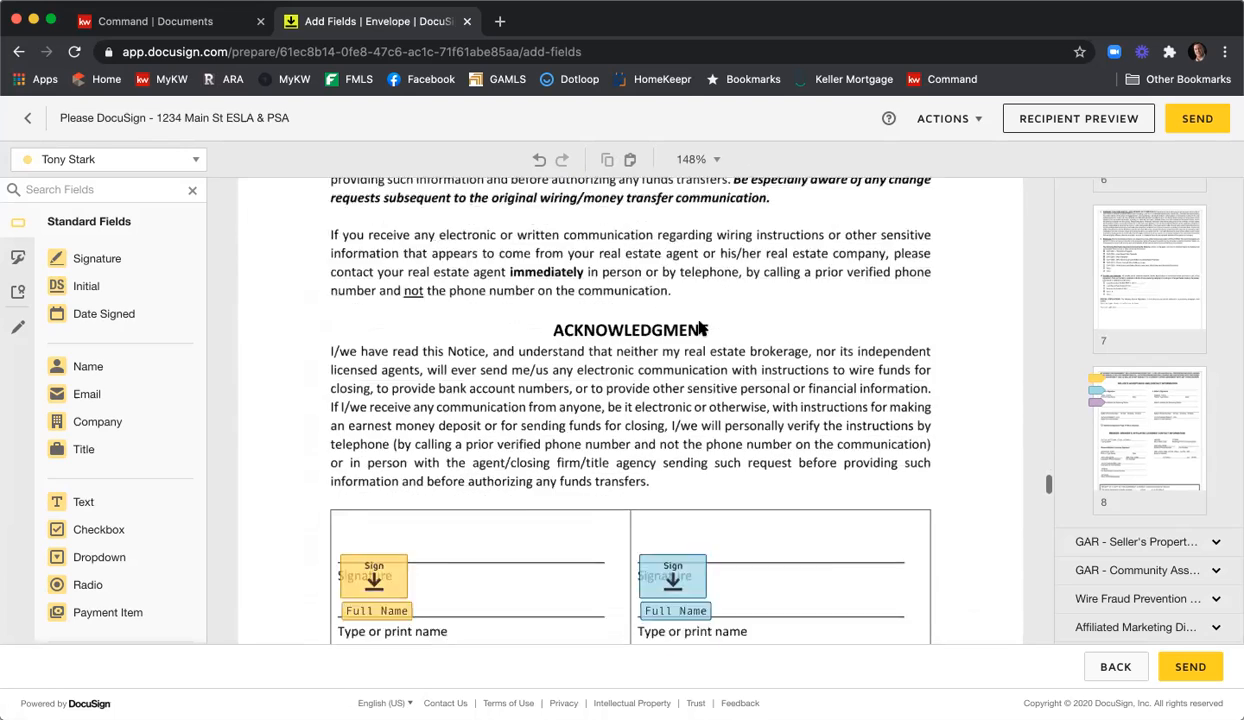
{"action": "scroll", "coordinate": [701, 328], "scroll_direction": "down", "scroll_amount": 3}
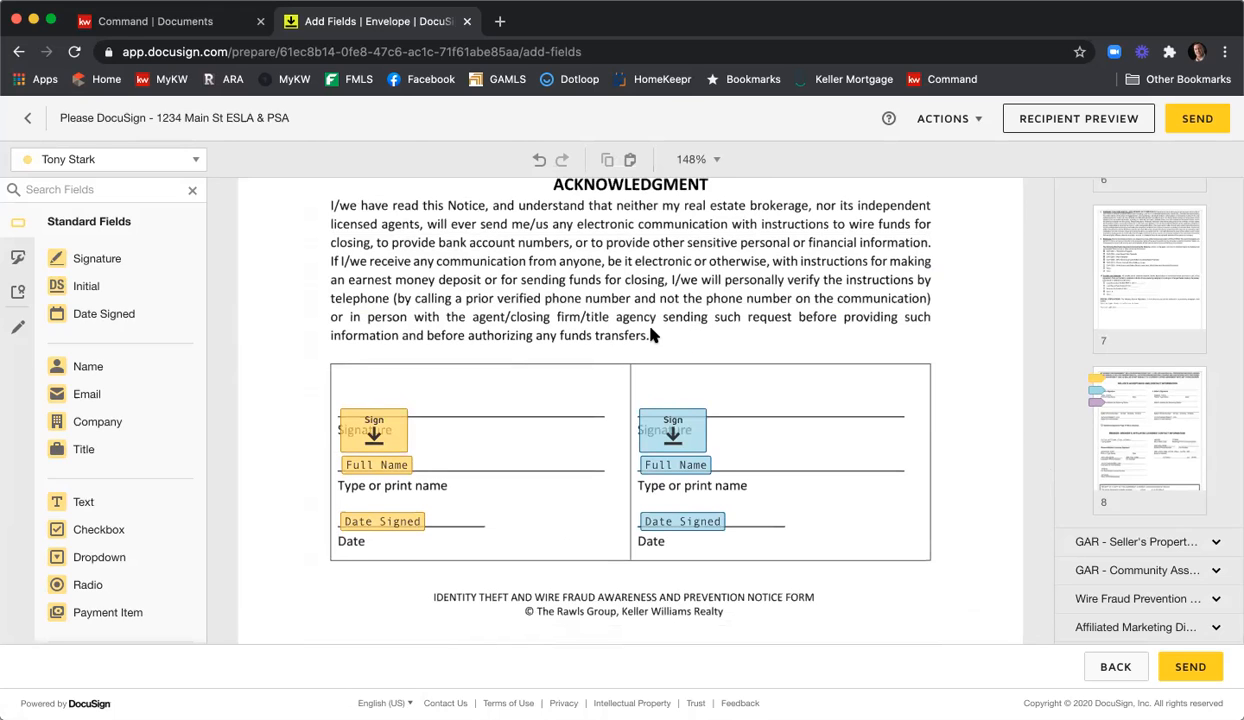
{"action": "mouse_move", "coordinate": [366, 430]}
{"action": "left_mouse_down"}
{"action": "mouse_move", "coordinate": [381, 398]}
{"action": "mouse_move", "coordinate": [369, 403]}
{"action": "left_mouse_up"}
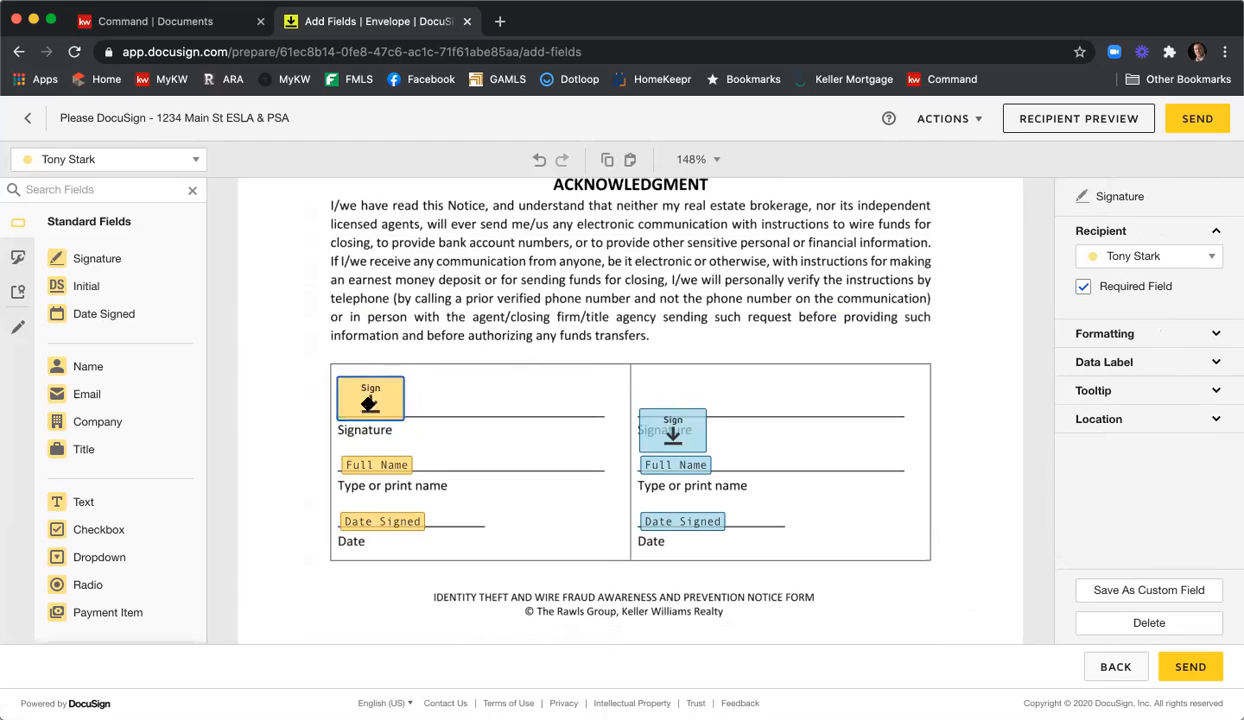
{"action": "left_click_drag", "start_coordinate": [661, 453], "coordinate": [661, 408]}
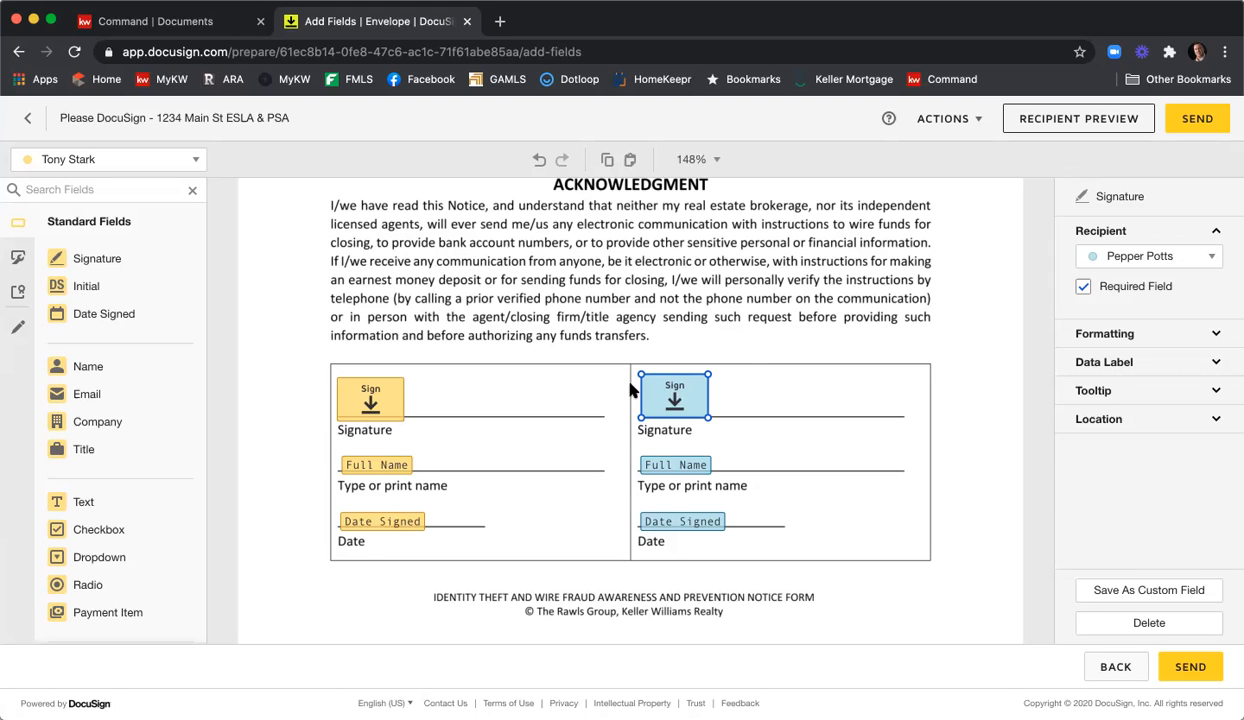
Add Sign and Date Signed fields on the first seller's left Client line.
{"action": "scroll", "coordinate": [882, 300], "scroll_direction": "down", "scroll_amount": 3}
{"action": "scroll", "coordinate": [882, 302], "scroll_direction": "down", "scroll_amount": 4}
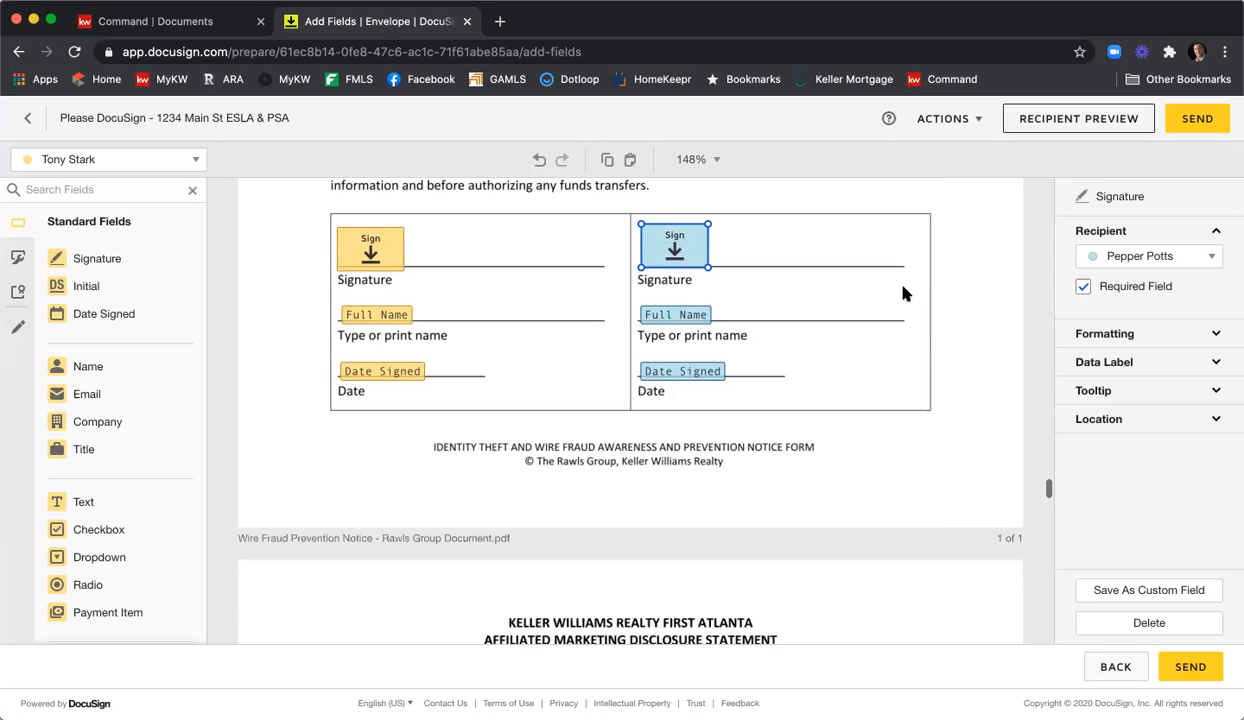
{"action": "scroll", "coordinate": [903, 295], "scroll_direction": "down", "scroll_amount": 12}
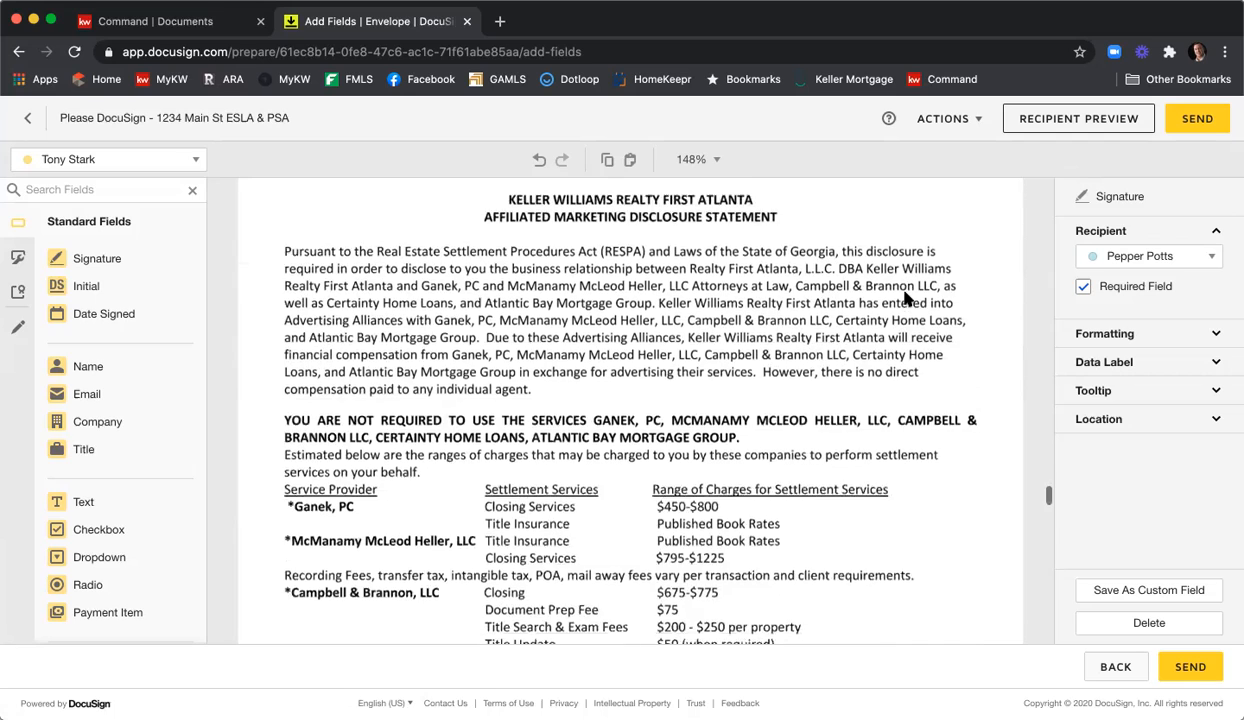
{"action": "scroll", "coordinate": [906, 305], "scroll_direction": "down", "scroll_amount": 5}
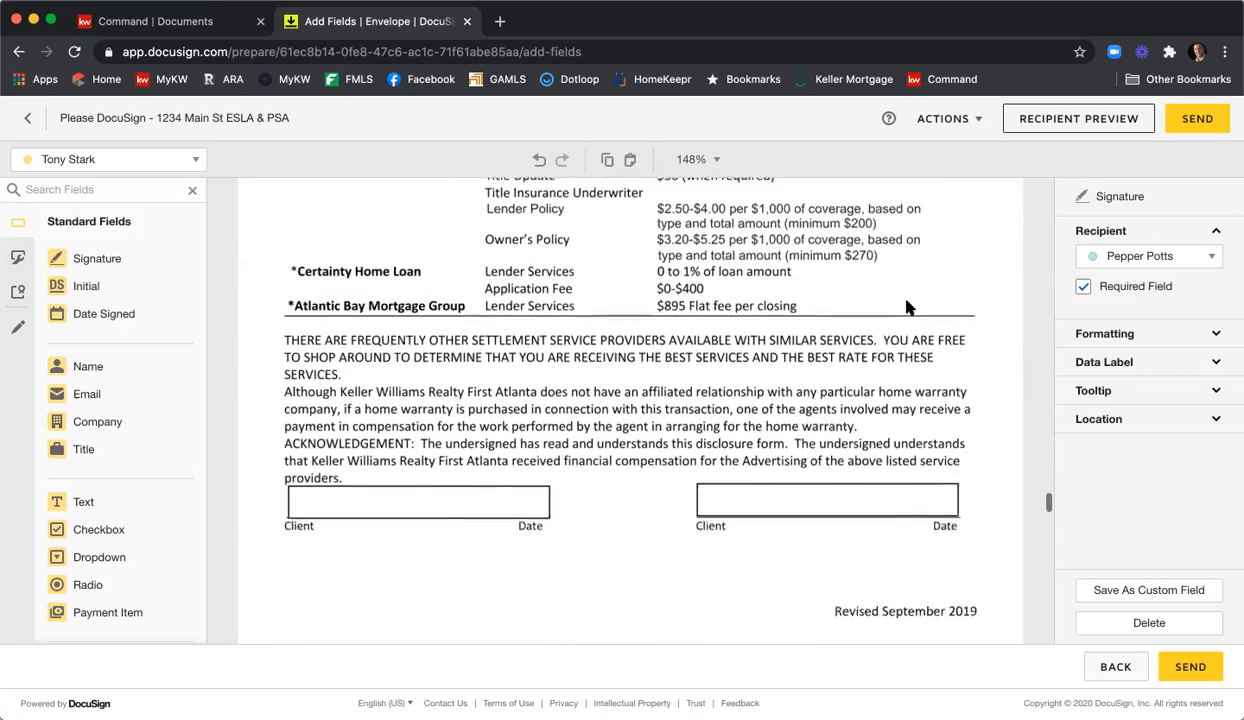
{"action": "scroll", "coordinate": [885, 325], "scroll_direction": "up", "scroll_amount": 2}
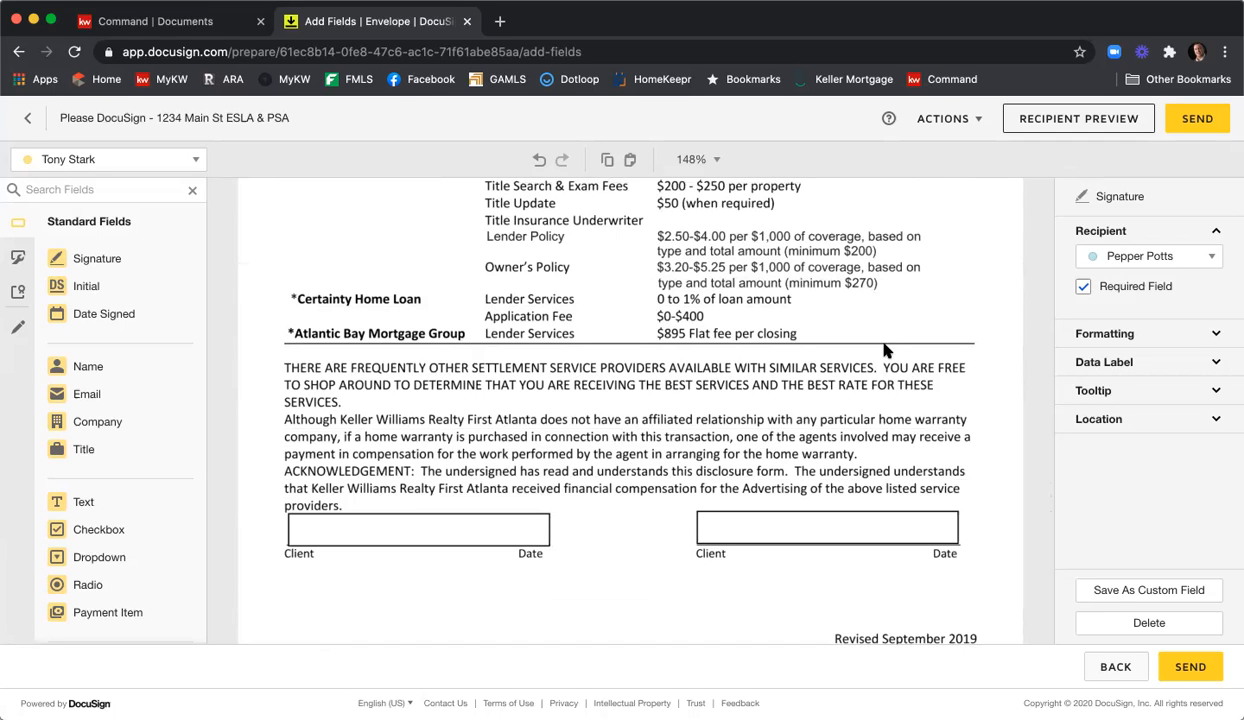
{"action": "mouse_move", "coordinate": [130, 258]}
{"action": "left_mouse_down"}
{"action": "mouse_move", "coordinate": [322, 505]}
{"action": "mouse_move", "coordinate": [292, 510]}
{"action": "left_mouse_up"}
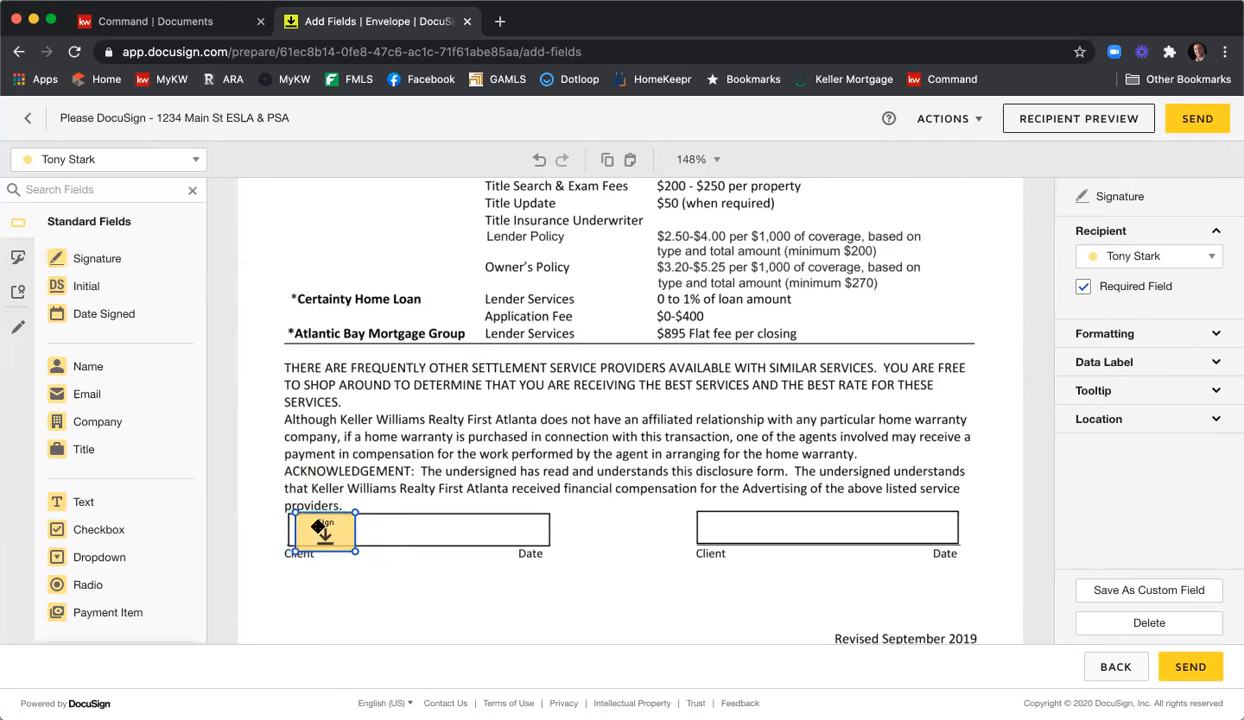
{"action": "left_click_drag", "start_coordinate": [104, 313], "coordinate": [405, 534]}
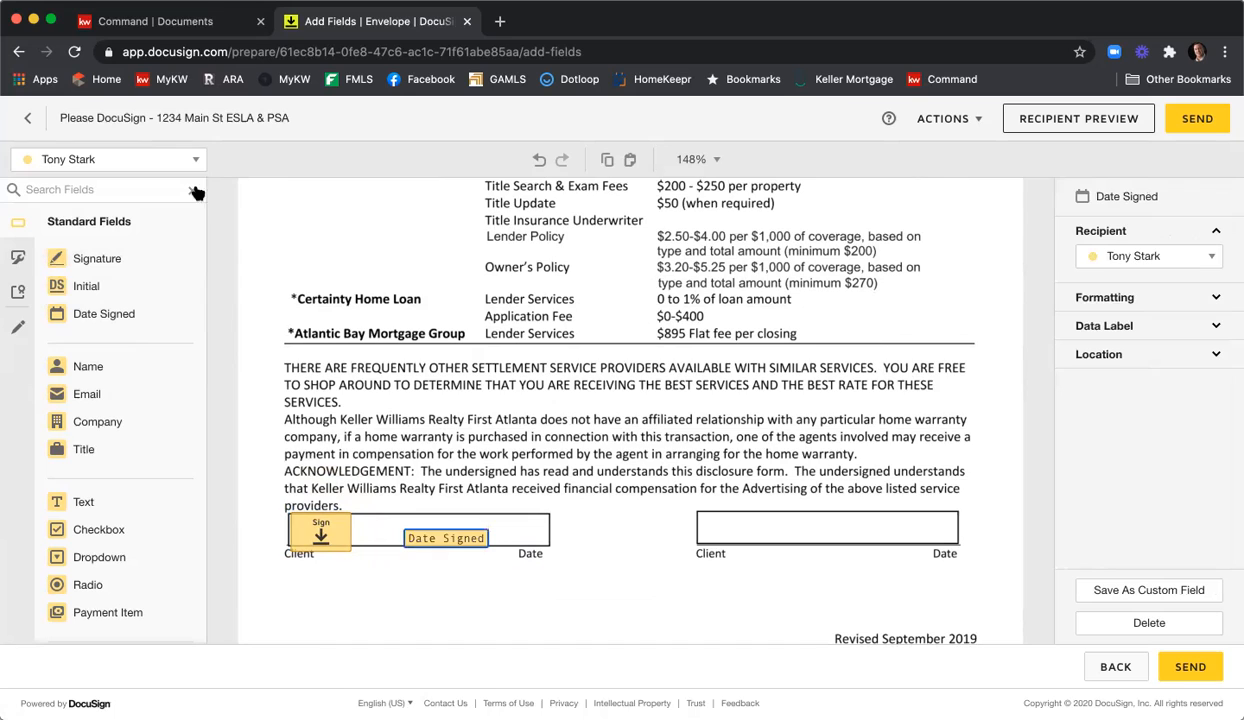
Switch to the second seller and place Sign and Date Signed fields in the right Client box.
{"action": "left_click", "coordinate": [186, 161]}
{"action": "left_click", "coordinate": [135, 215]}
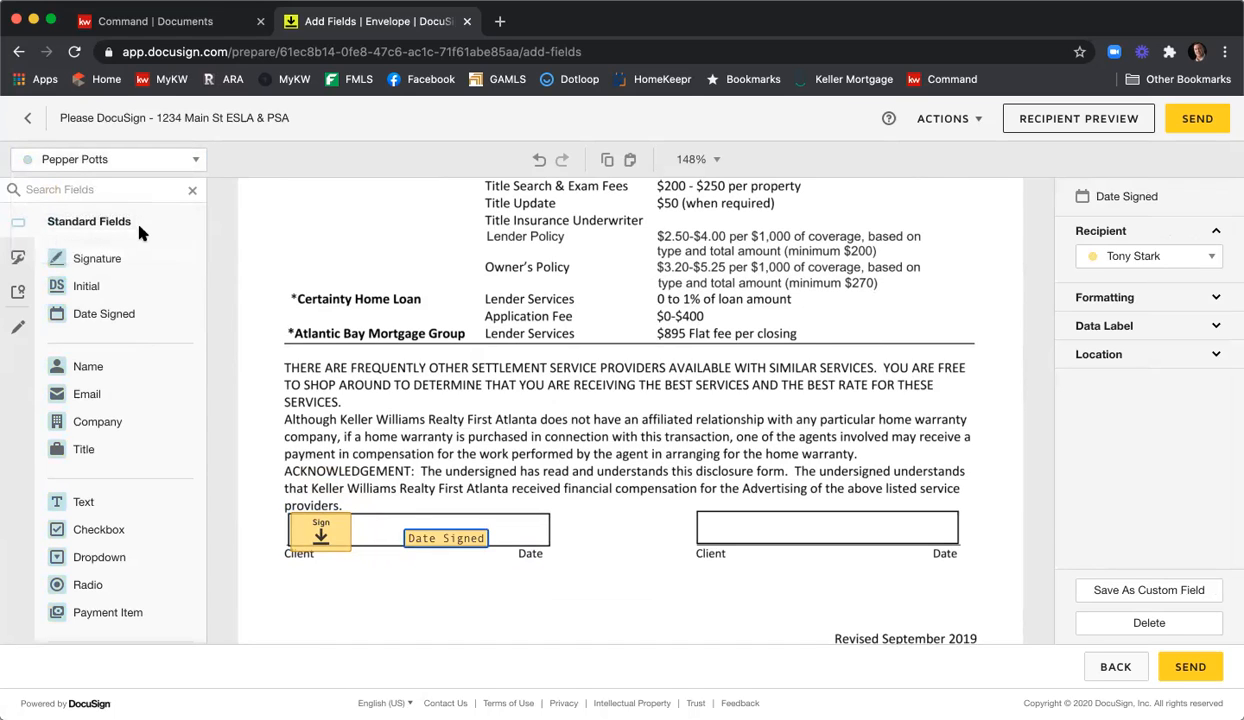
{"action": "mouse_move", "coordinate": [75, 258]}
{"action": "left_mouse_down"}
{"action": "mouse_move", "coordinate": [620, 412]}
{"action": "mouse_move", "coordinate": [707, 498]}
{"action": "mouse_move", "coordinate": [705, 516]}
{"action": "left_mouse_up"}
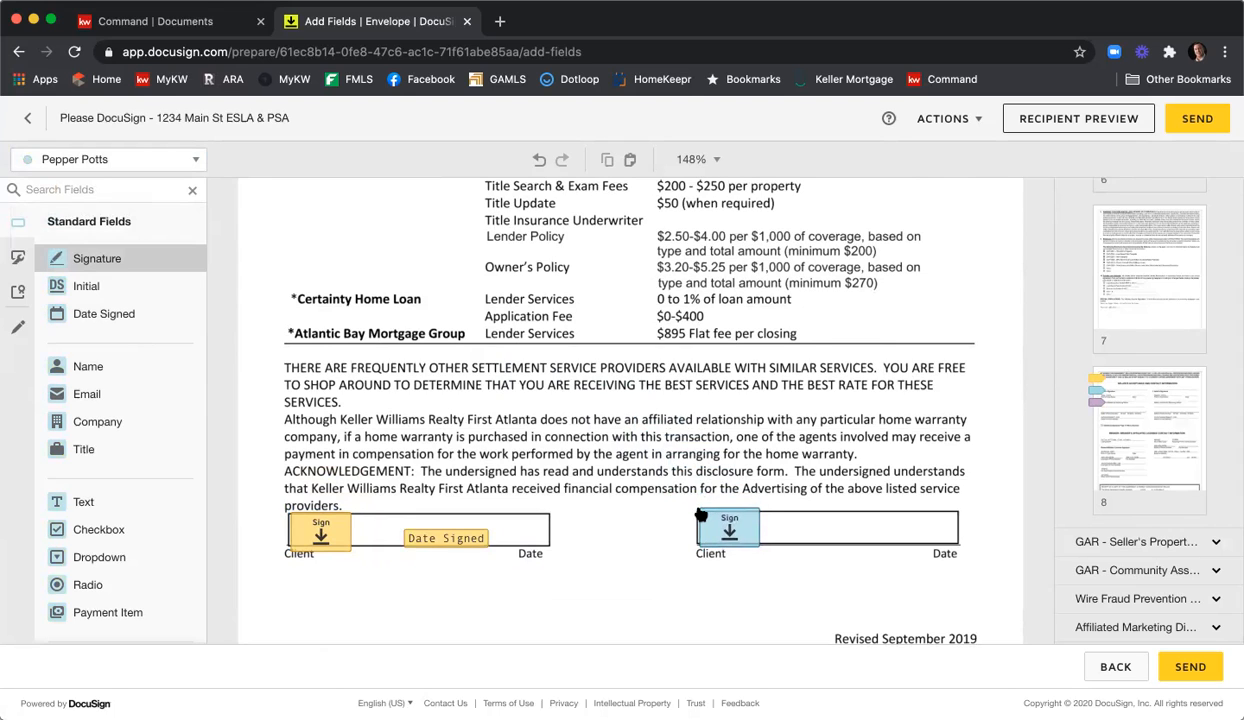
{"action": "left_click_drag", "start_coordinate": [100, 313], "coordinate": [818, 533]}
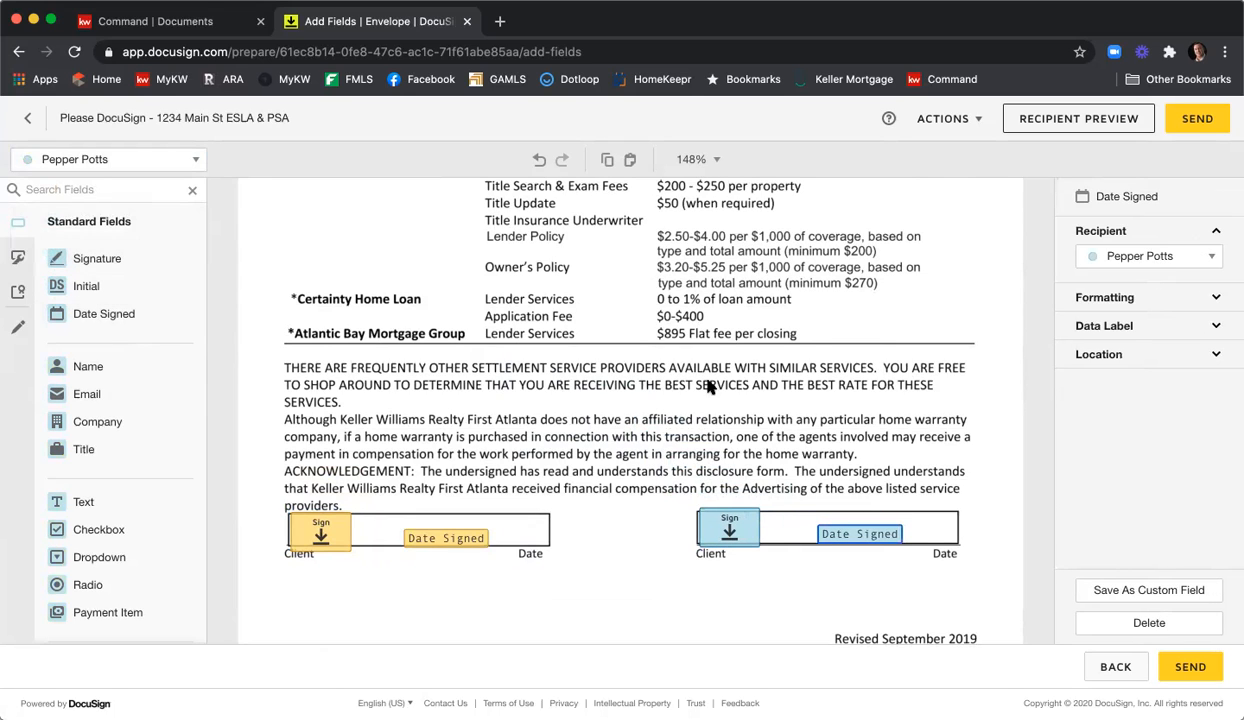
{"action": "left_click", "coordinate": [645, 329]}
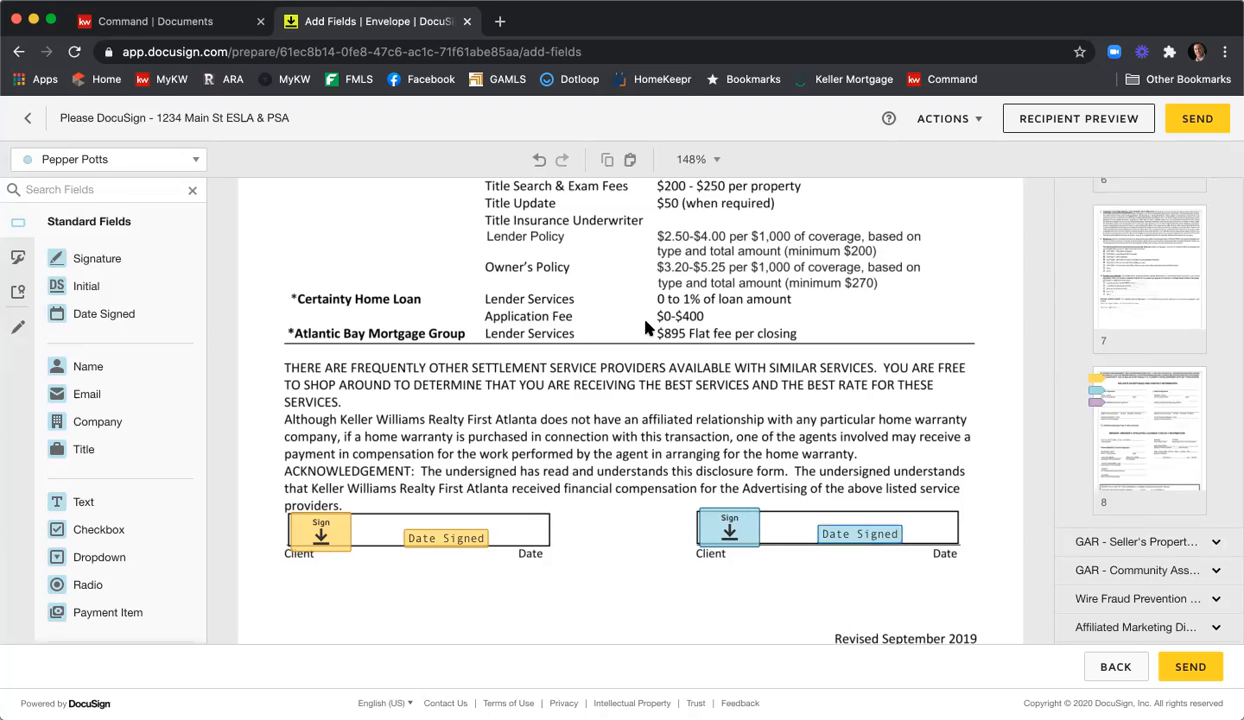
Scroll through the Purchase and Sale Agreement to the Special Stipulations on page 7.
{"action": "scroll", "coordinate": [645, 329], "scroll_direction": "down", "scroll_amount": 5}
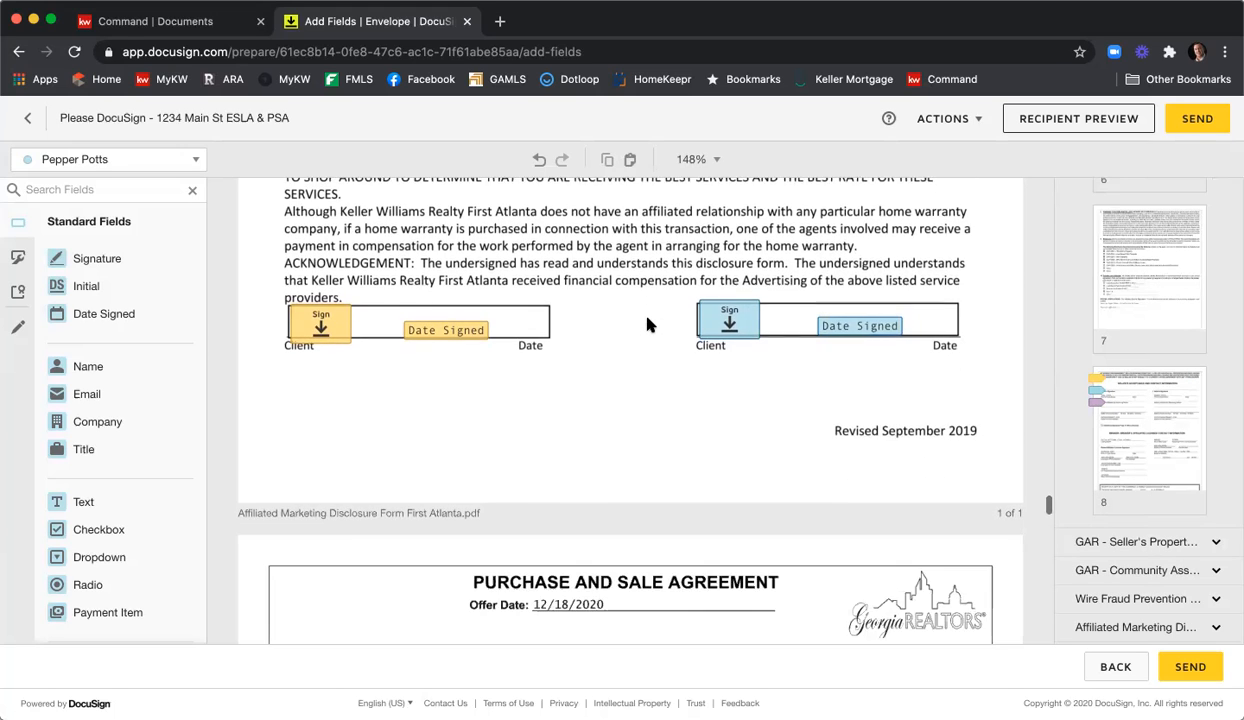
{"action": "scroll", "coordinate": [646, 322], "scroll_direction": "down", "scroll_amount": 5}
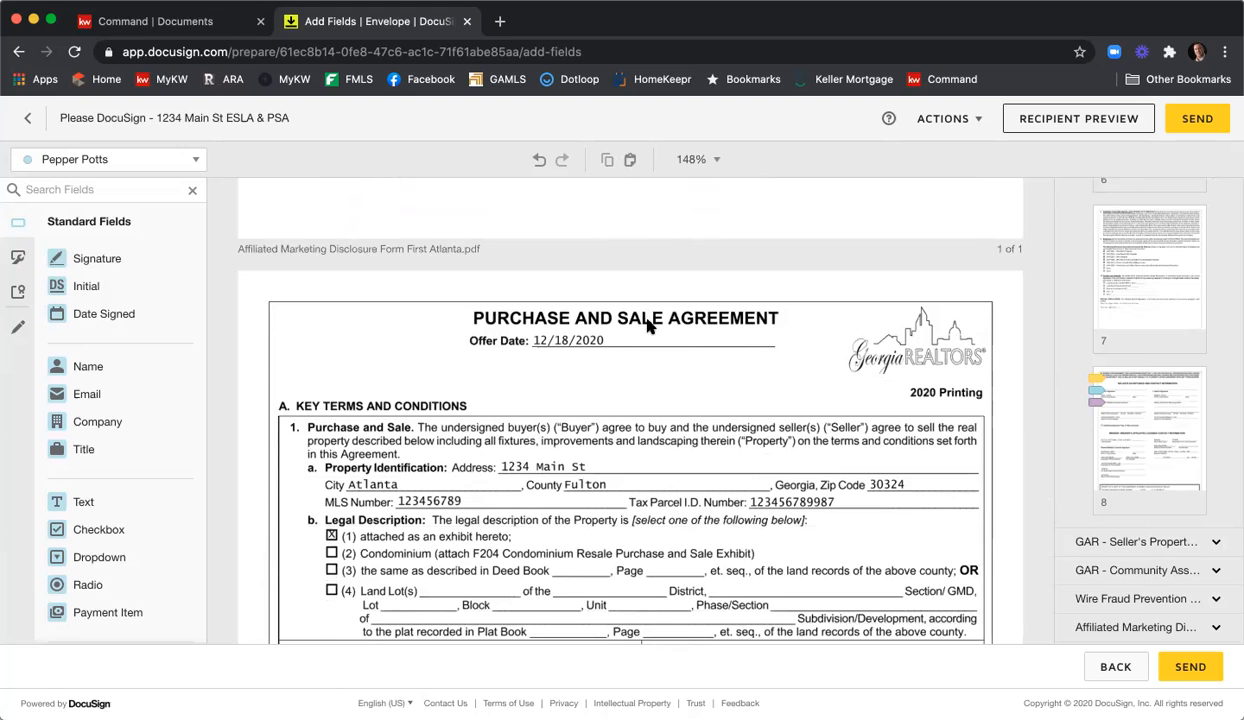
{"action": "scroll", "coordinate": [648, 326], "scroll_direction": "down", "scroll_amount": 4}
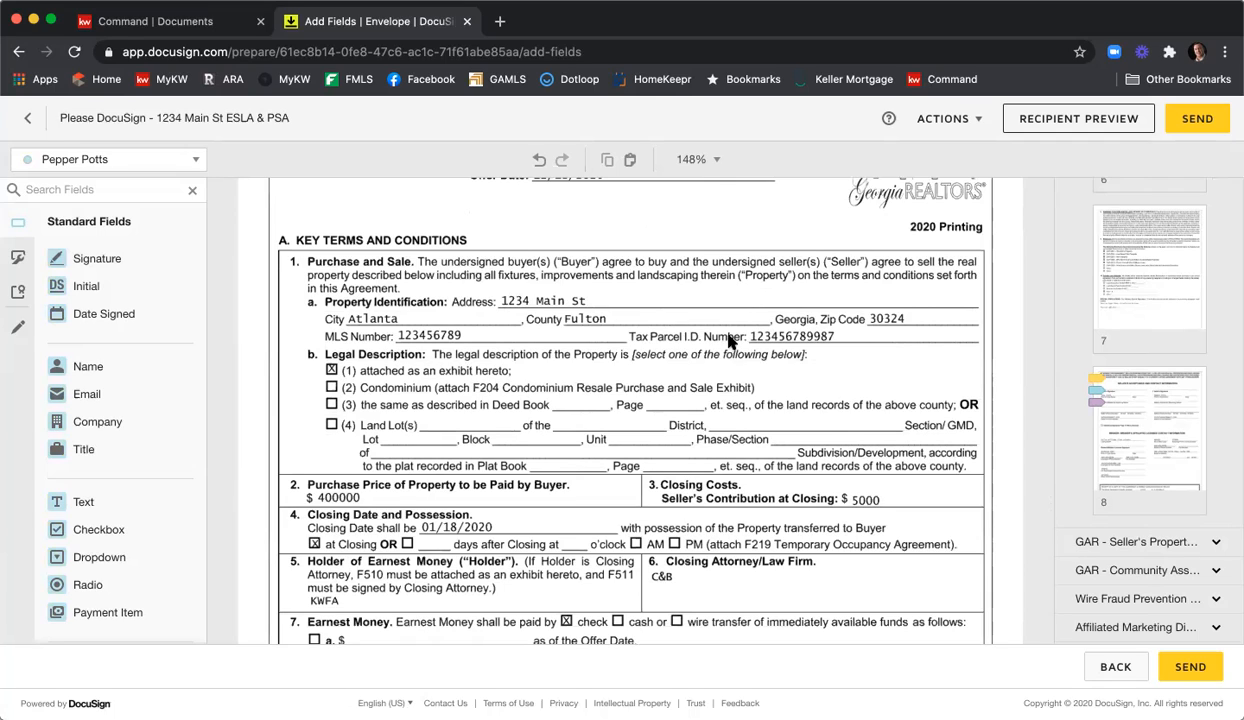
{"action": "scroll", "coordinate": [728, 340], "scroll_direction": "down", "scroll_amount": 3}
{"action": "scroll", "coordinate": [728, 340], "scroll_direction": "down", "scroll_amount": 5}
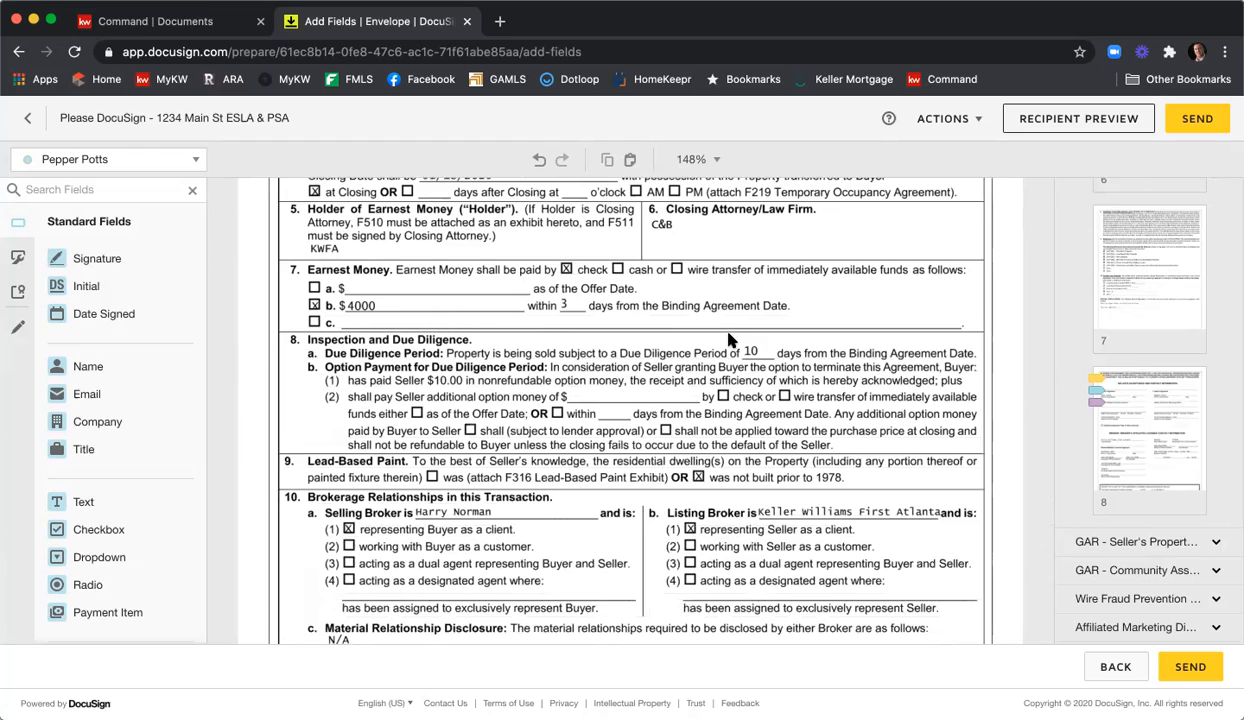
{"action": "scroll", "coordinate": [728, 340], "scroll_direction": "down", "scroll_amount": 4}
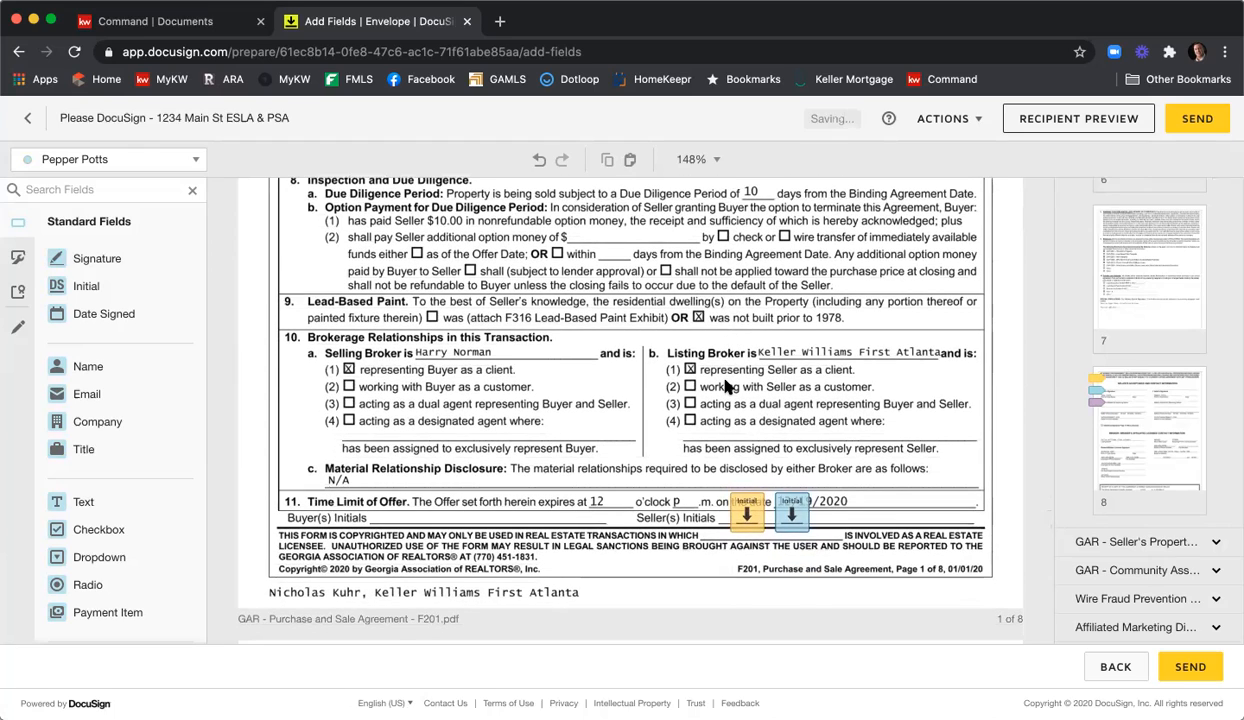
{"action": "scroll", "coordinate": [727, 386], "scroll_direction": "down", "scroll_amount": 20}
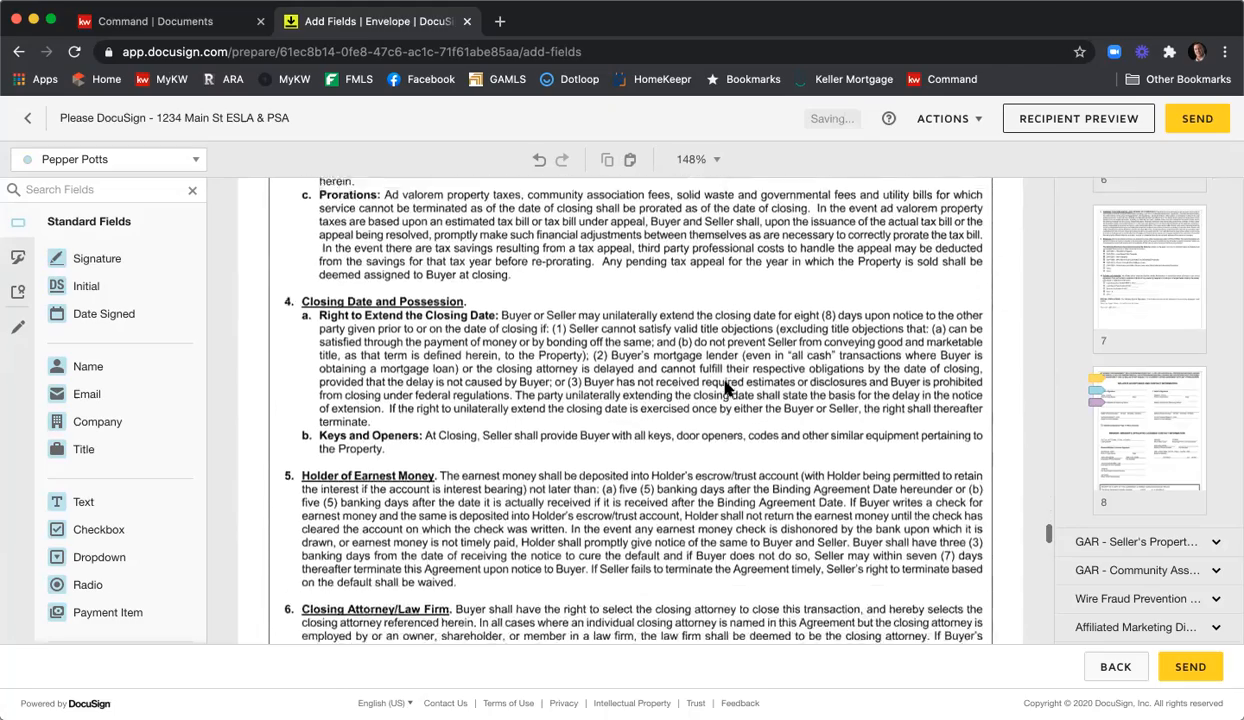
{"action": "scroll", "coordinate": [727, 388], "scroll_direction": "down", "scroll_amount": 15}
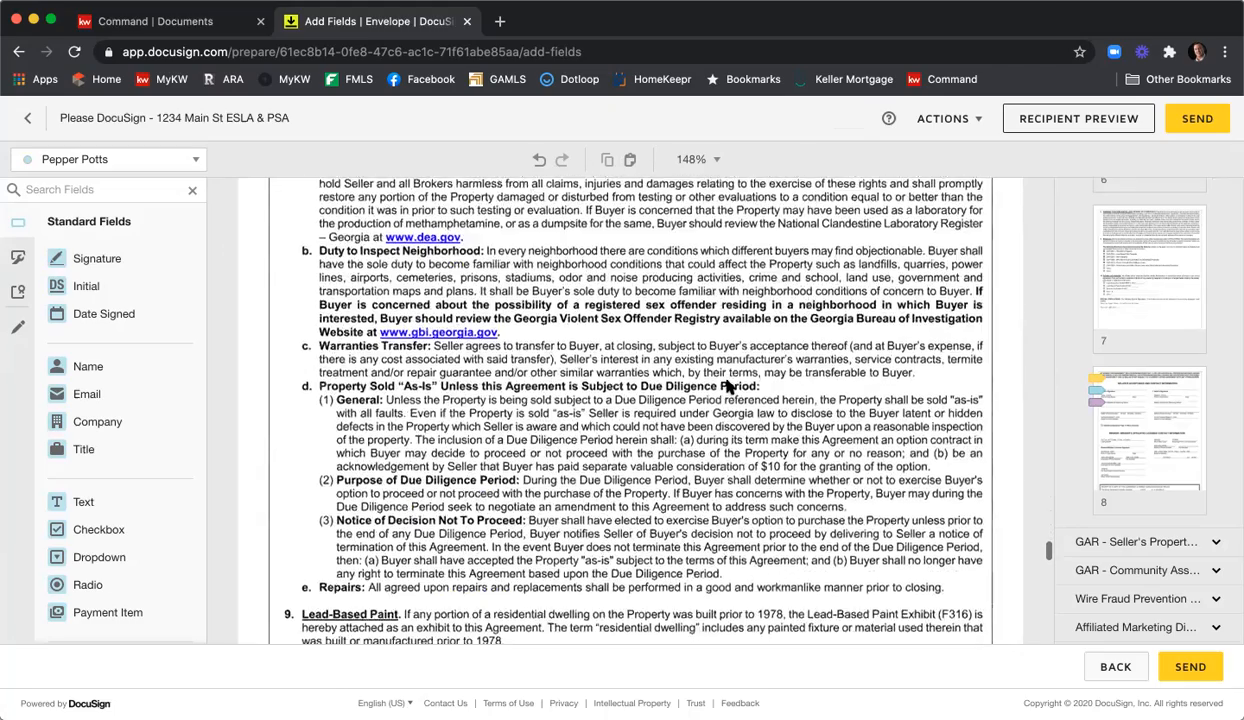
{"action": "scroll", "coordinate": [727, 387], "scroll_direction": "down", "scroll_amount": 15}
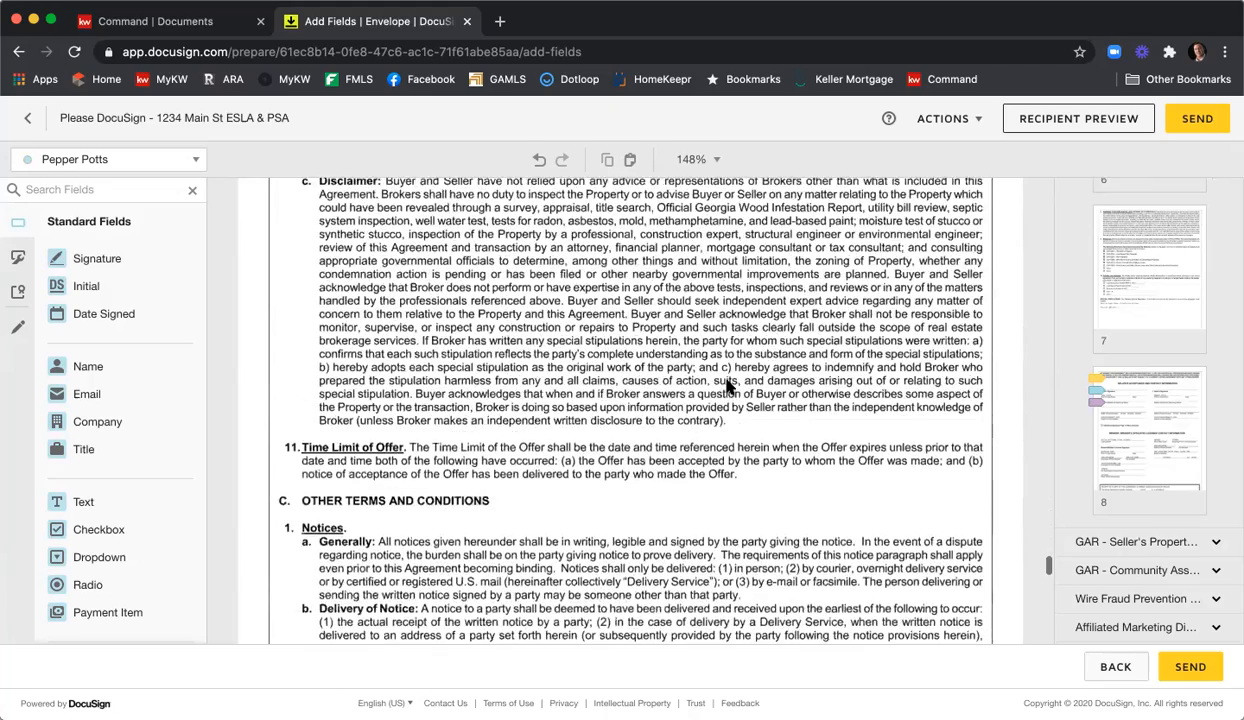
{"action": "scroll", "coordinate": [727, 387], "scroll_direction": "down", "scroll_amount": 15}
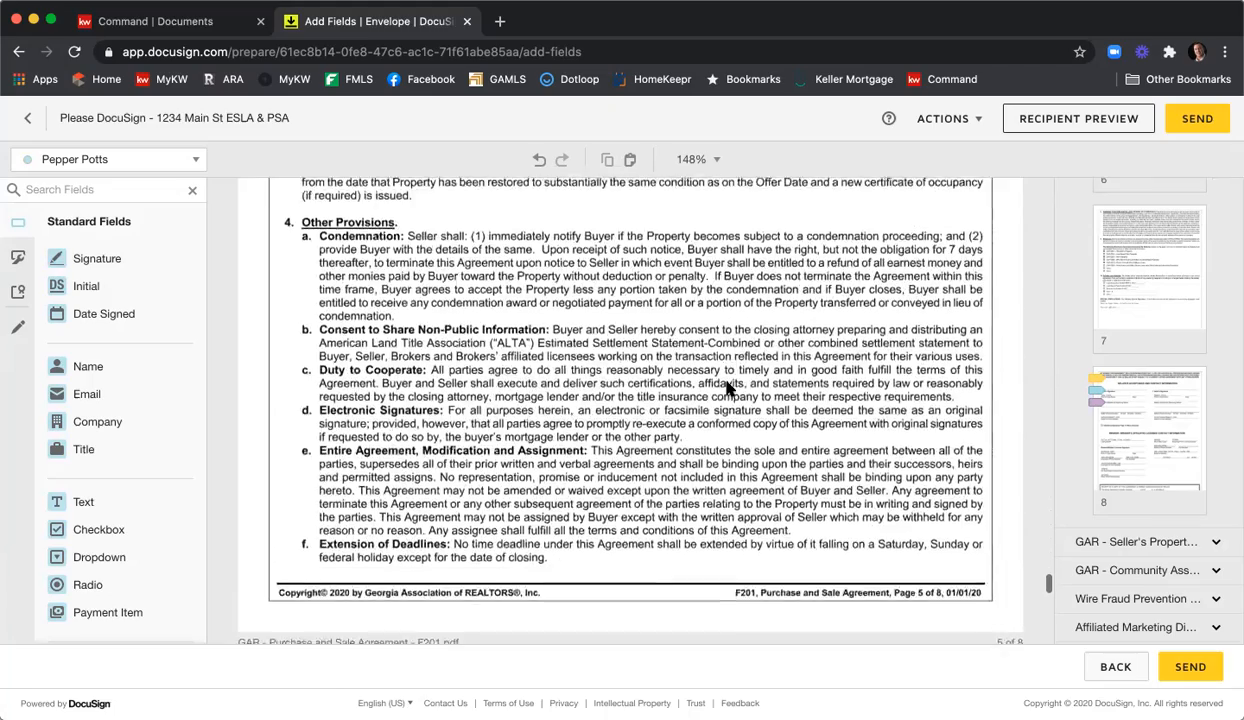
{"action": "scroll", "coordinate": [727, 388], "scroll_direction": "down", "scroll_amount": 15}
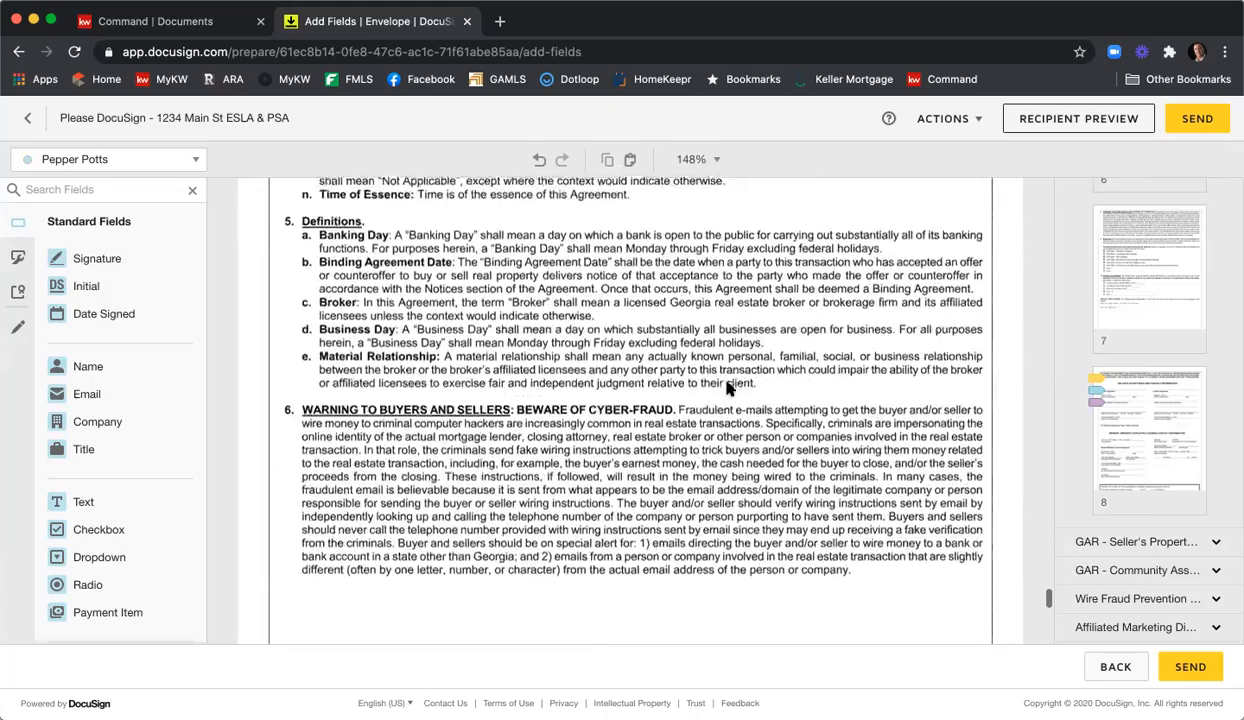
{"action": "scroll", "coordinate": [727, 388], "scroll_direction": "down", "scroll_amount": 10}
{"action": "scroll", "coordinate": [727, 388], "scroll_direction": "down", "scroll_amount": 5}
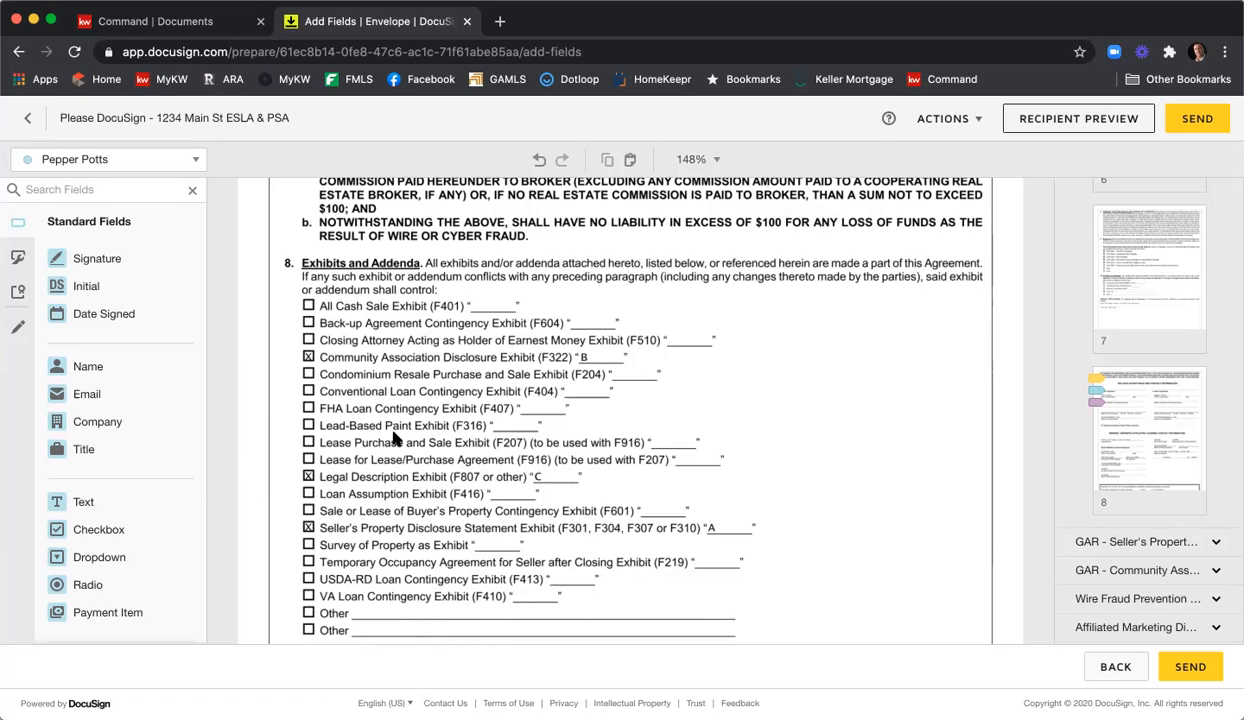
{"action": "scroll", "coordinate": [400, 430], "scroll_direction": "down", "scroll_amount": 10}
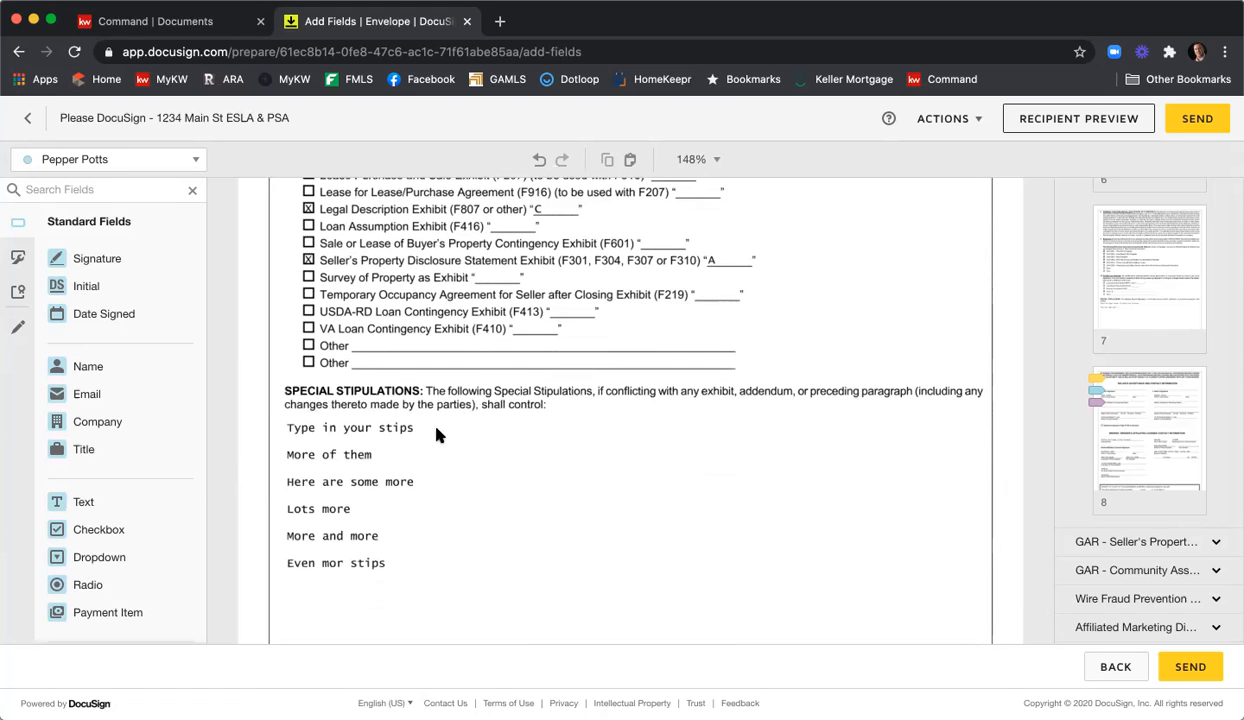
{"action": "scroll", "coordinate": [603, 447], "scroll_direction": "down", "scroll_amount": 8}
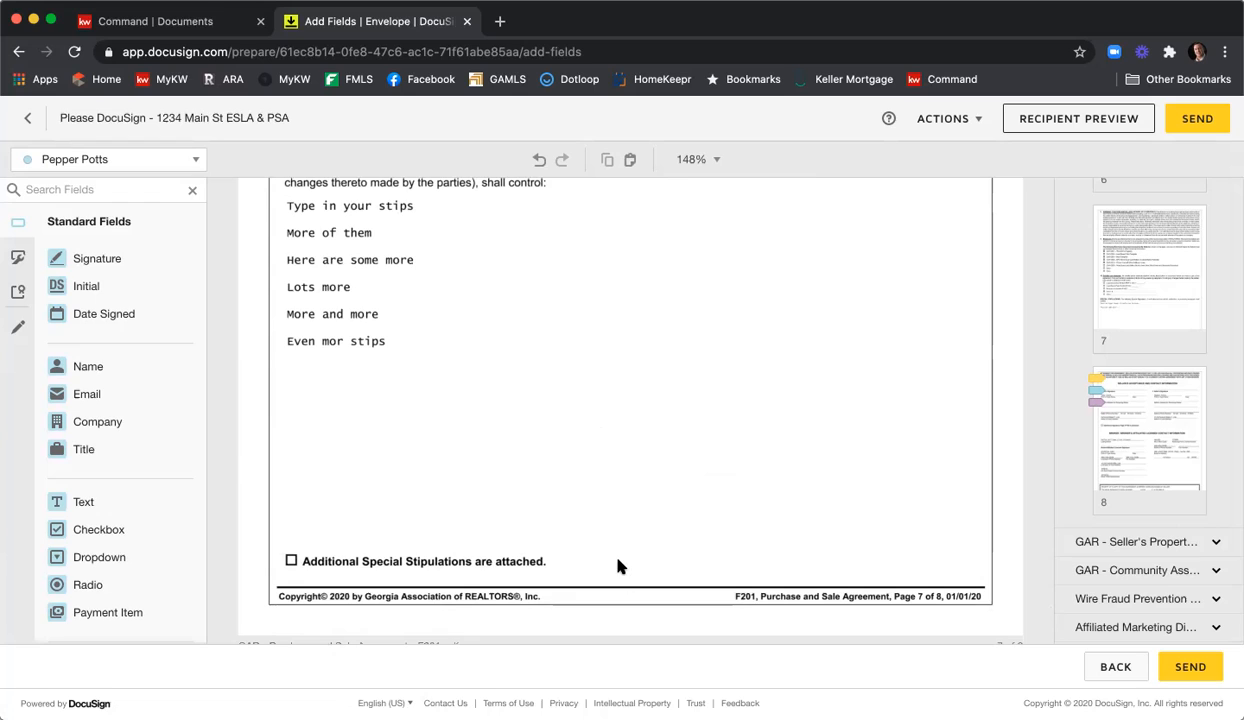
For the third recipient, place a Text field enlarged to fill the blank stipulations space.
{"action": "left_click", "coordinate": [194, 160]}
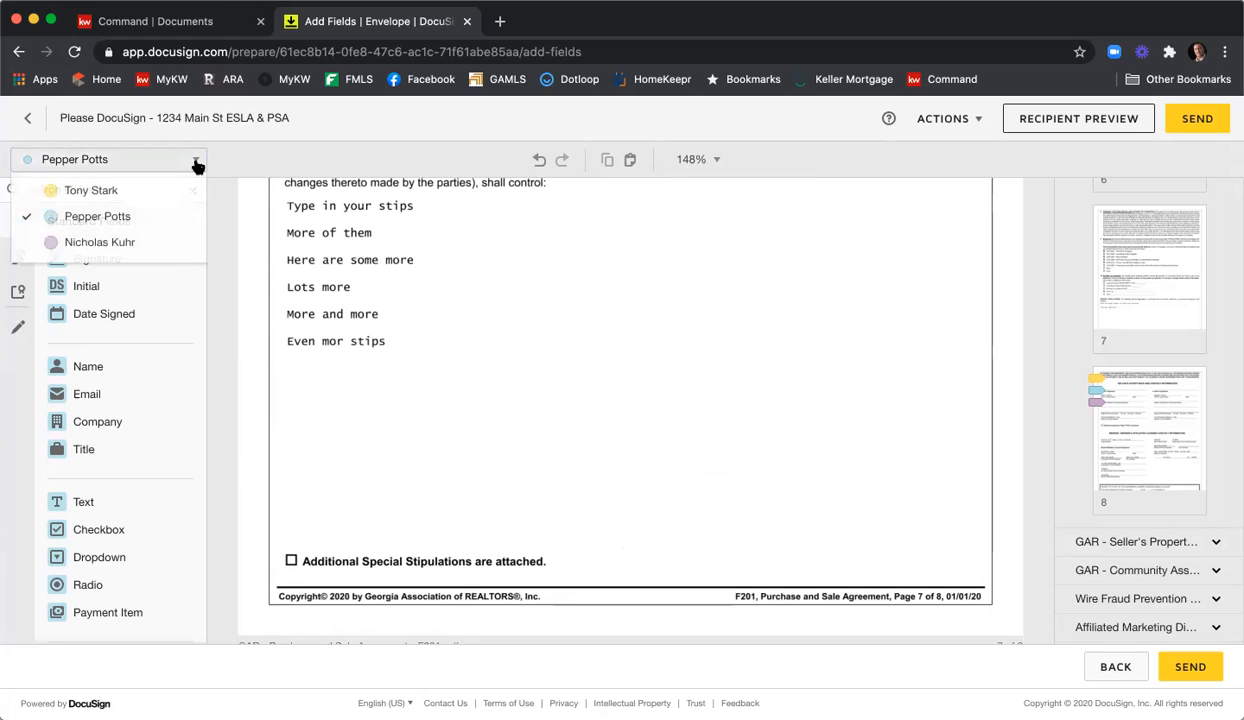
{"action": "left_click", "coordinate": [151, 241]}
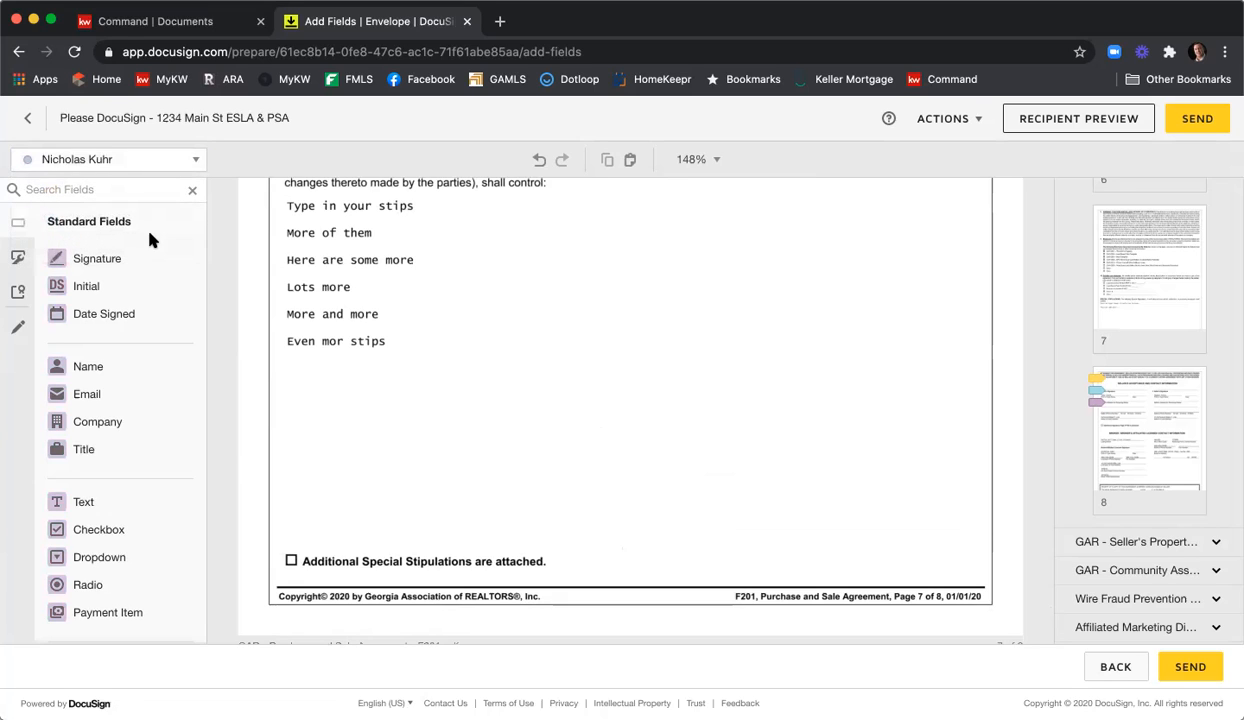
{"action": "left_click", "coordinate": [117, 507]}
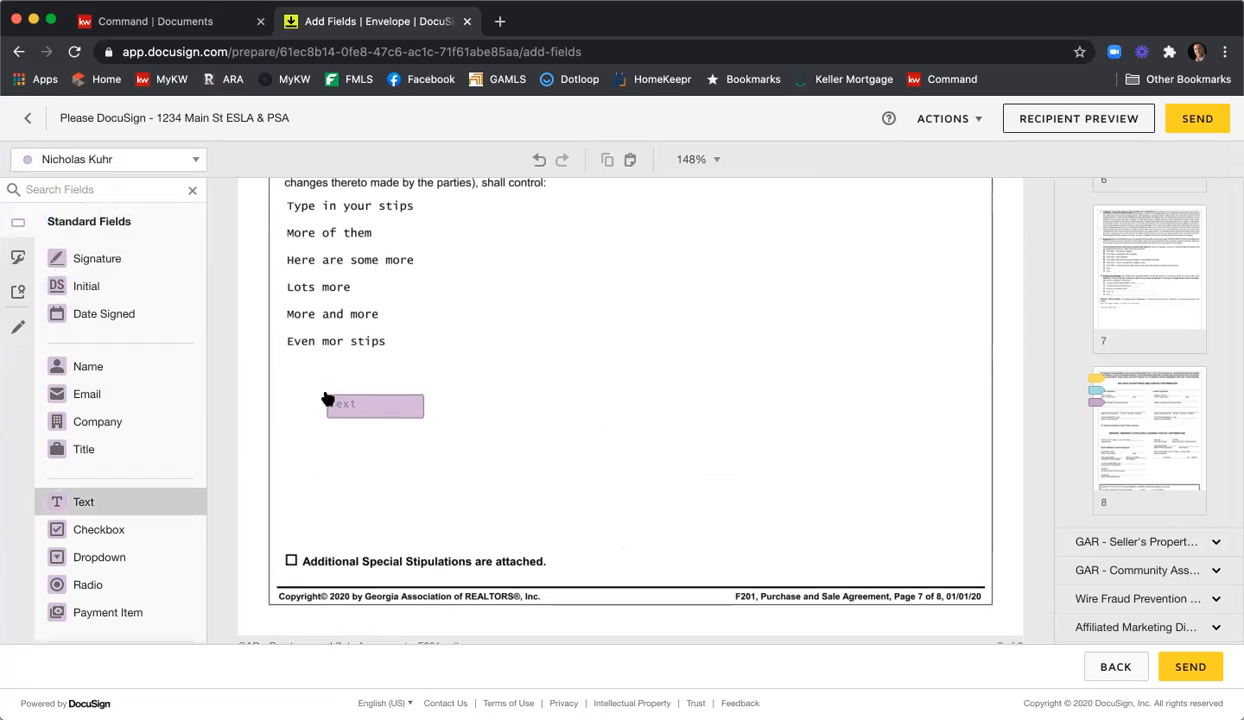
{"action": "left_click", "coordinate": [285, 357]}
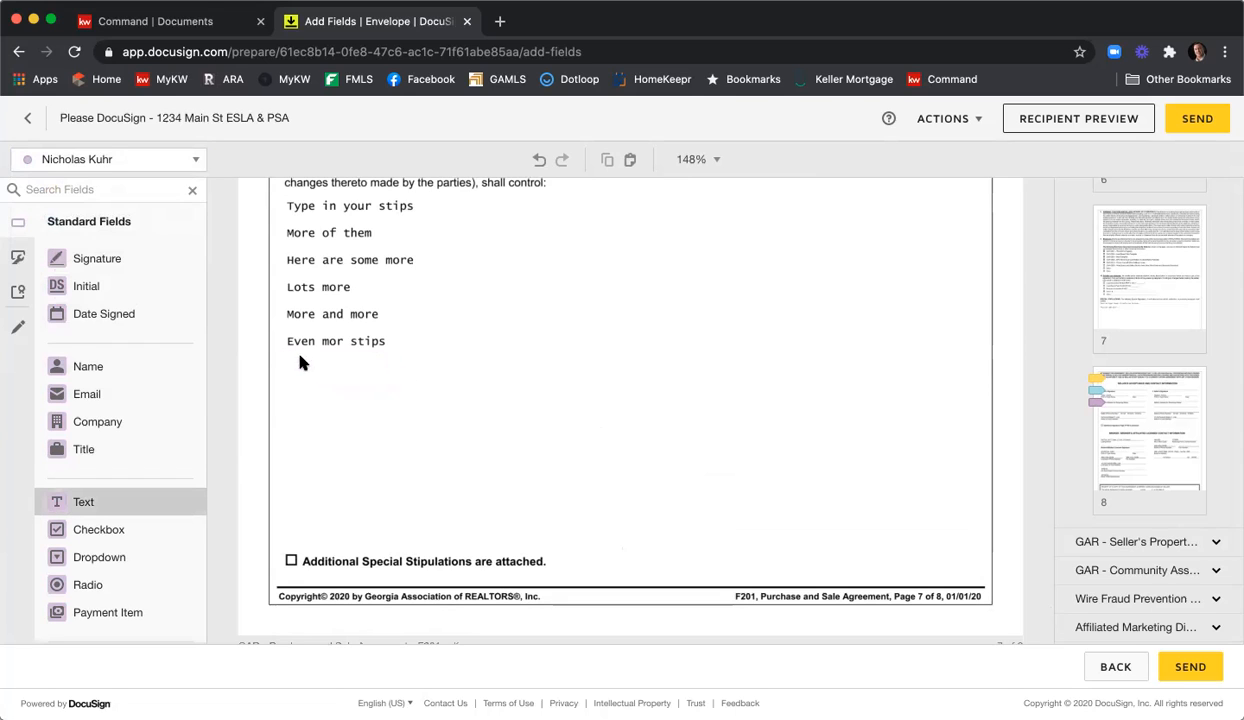
{"action": "left_click_drag", "start_coordinate": [380, 372], "coordinate": [983, 557]}
{"action": "scroll", "coordinate": [982, 556], "scroll_direction": "up", "scroll_amount": 1}
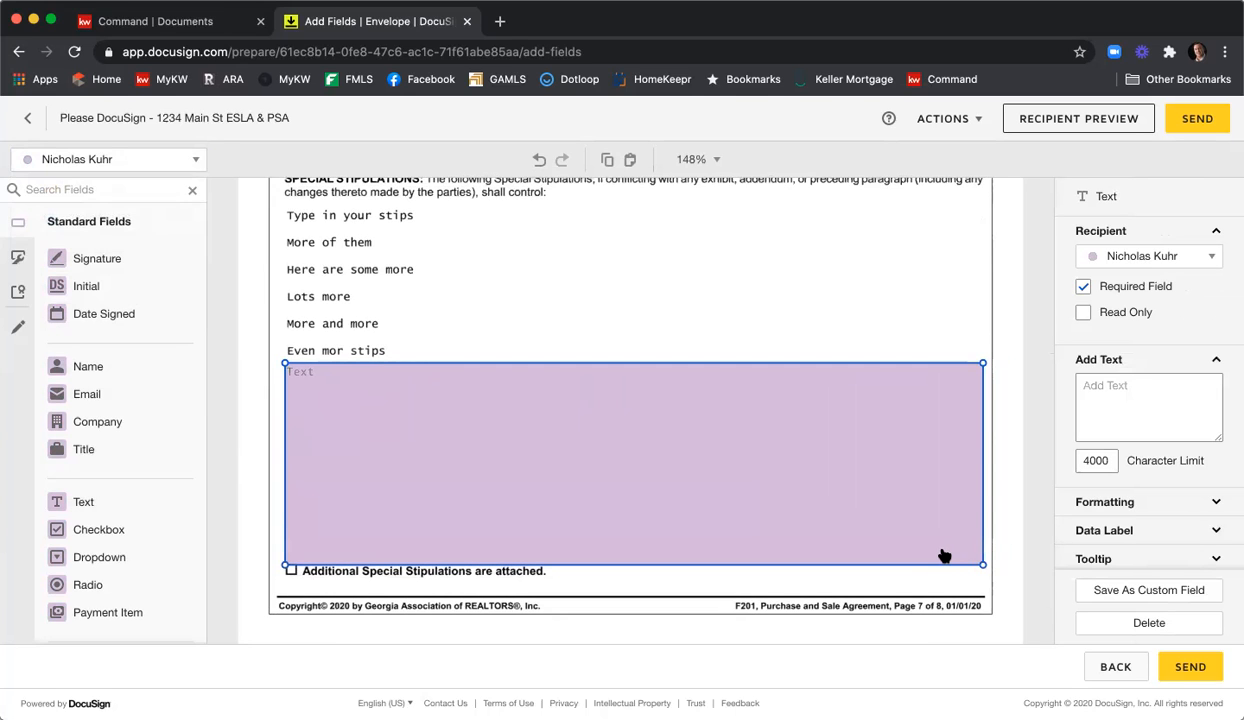
Type 'Here are some additional stips' plus several 'more' lines, then select all the text.
{"action": "left_click", "coordinate": [554, 401]}
{"action": "type", "text": "T"}
{"action": "key", "text": "BackSpace"}
{"action": "type", "text": "Here are "}
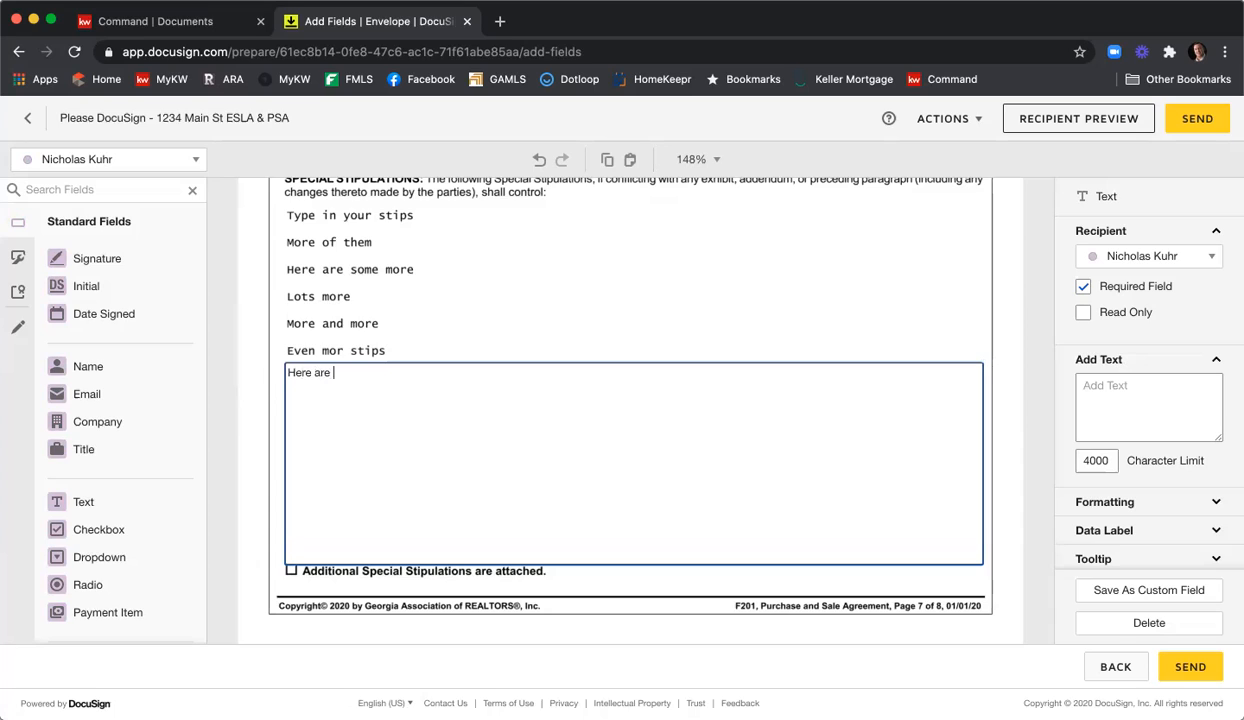
{"action": "type", "text": "some additional stips"}
{"action": "key", "text": "Return"}
{"action": "key", "text": "Return"}
{"action": "type", "text": "more"}
{"action": "key", "text": "Return"}
{"action": "key", "text": "Return"}
{"action": "type", "text": "more"}
{"action": "key", "text": "Return"}
{"action": "key", "text": "Return"}
{"action": "key", "text": "Return"}
{"action": "type", "text": "more"}
{"action": "key", "text": "Return"}
{"action": "key", "text": "Return"}
{"action": "type", "text": "more"}
{"action": "key", "text": "Return"}
{"action": "key", "text": "Return"}
{"action": "type", "text": "more"}
{"action": "key", "text": "Return"}
{"action": "key", "text": "Return"}
{"action": "type", "text": "more"}
{"action": "key", "text": "Return"}
{"action": "key", "text": "Return"}
{"action": "type", "text": "more"}
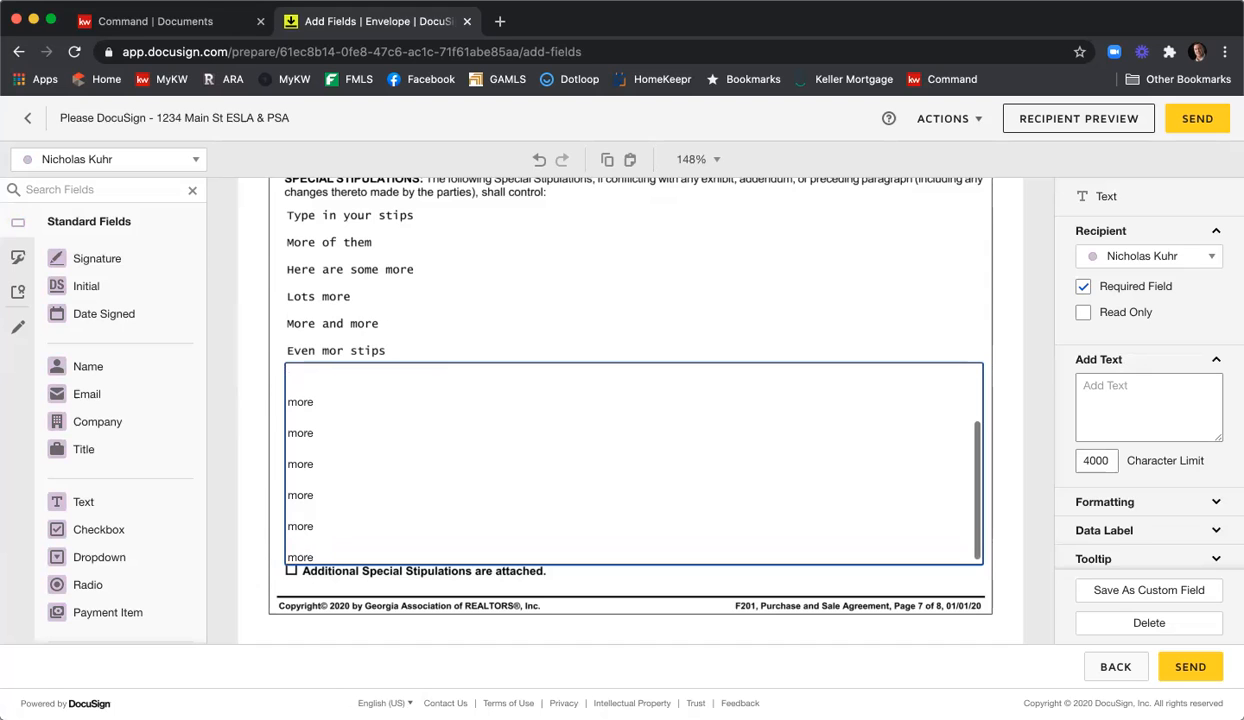
{"action": "scroll", "coordinate": [600, 398], "scroll_direction": "up", "scroll_amount": 3}
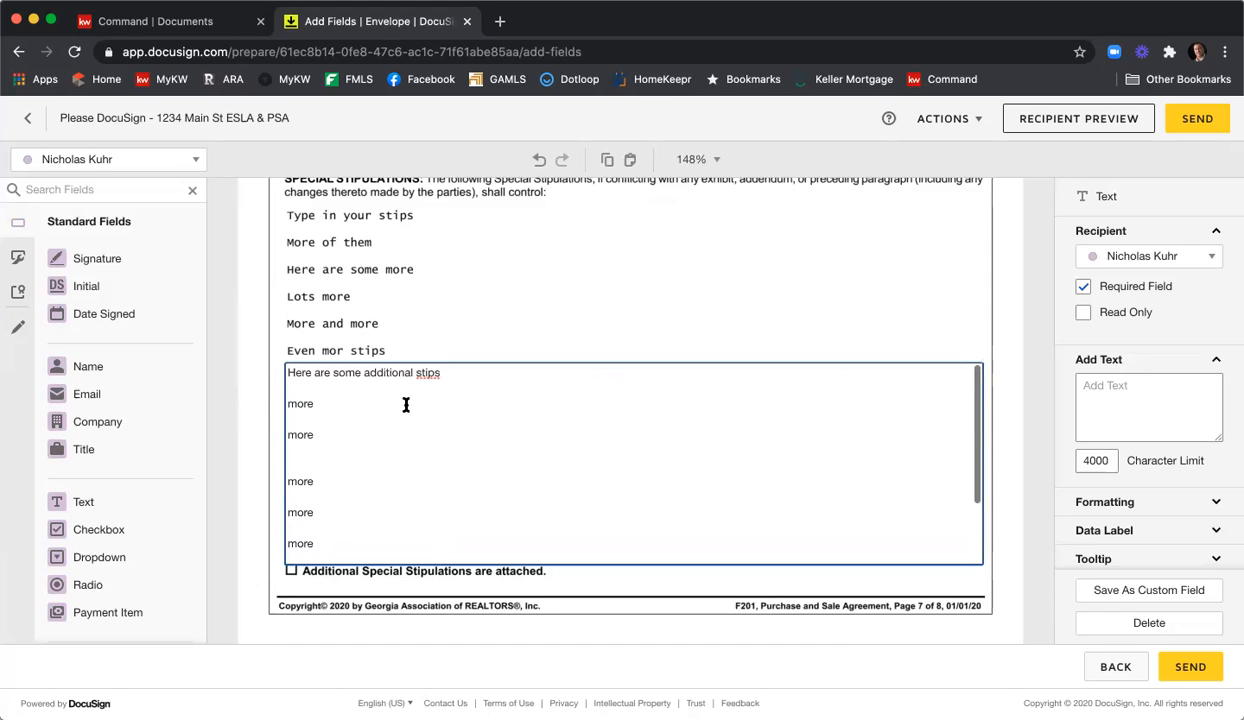
{"action": "scroll", "coordinate": [665, 413], "scroll_direction": "down", "scroll_amount": 1}
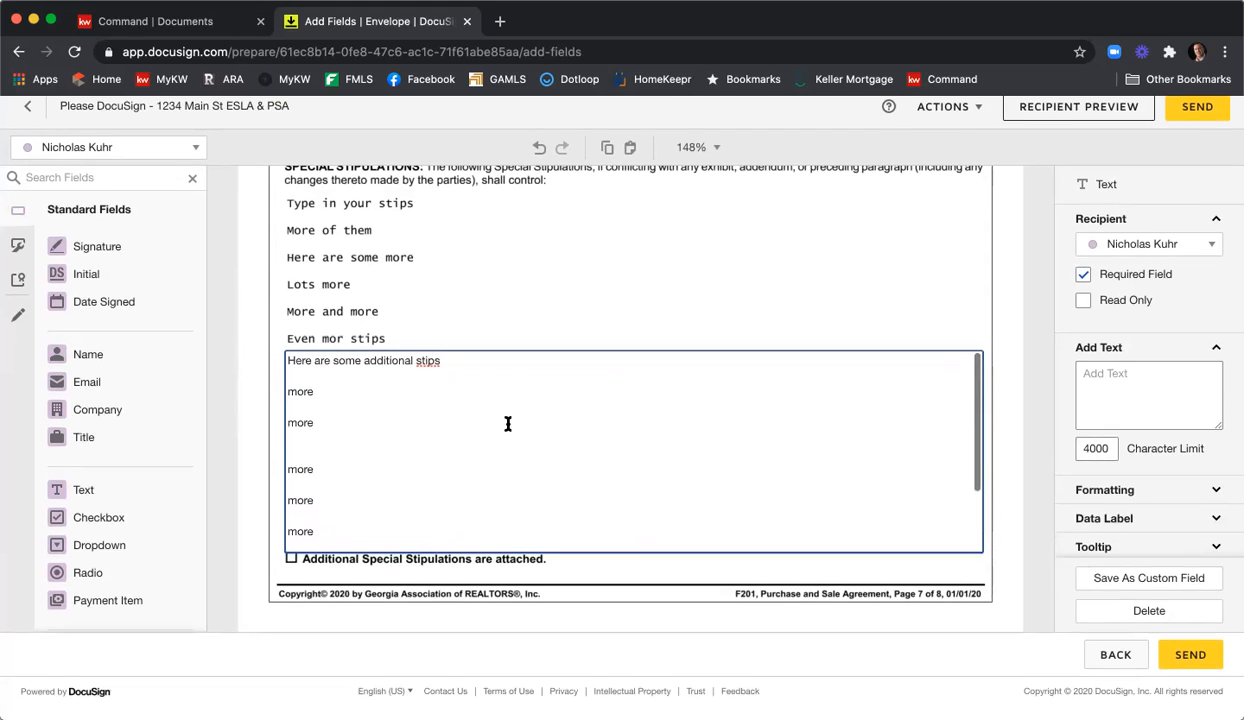
{"action": "scroll", "coordinate": [508, 424], "scroll_direction": "up", "scroll_amount": 1}
{"action": "scroll", "coordinate": [350, 425], "scroll_direction": "down", "scroll_amount": 3}
{"action": "scroll", "coordinate": [350, 425], "scroll_direction": "up", "scroll_amount": 3}
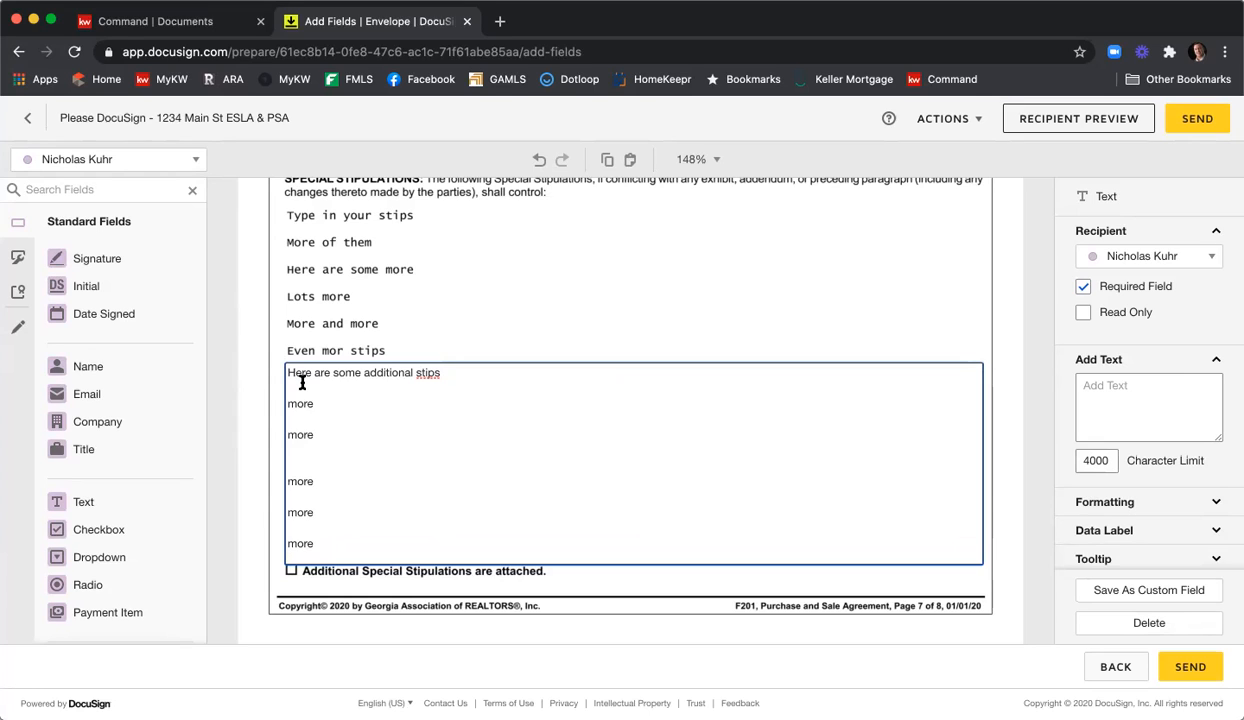
{"action": "key", "text": "super+a"}
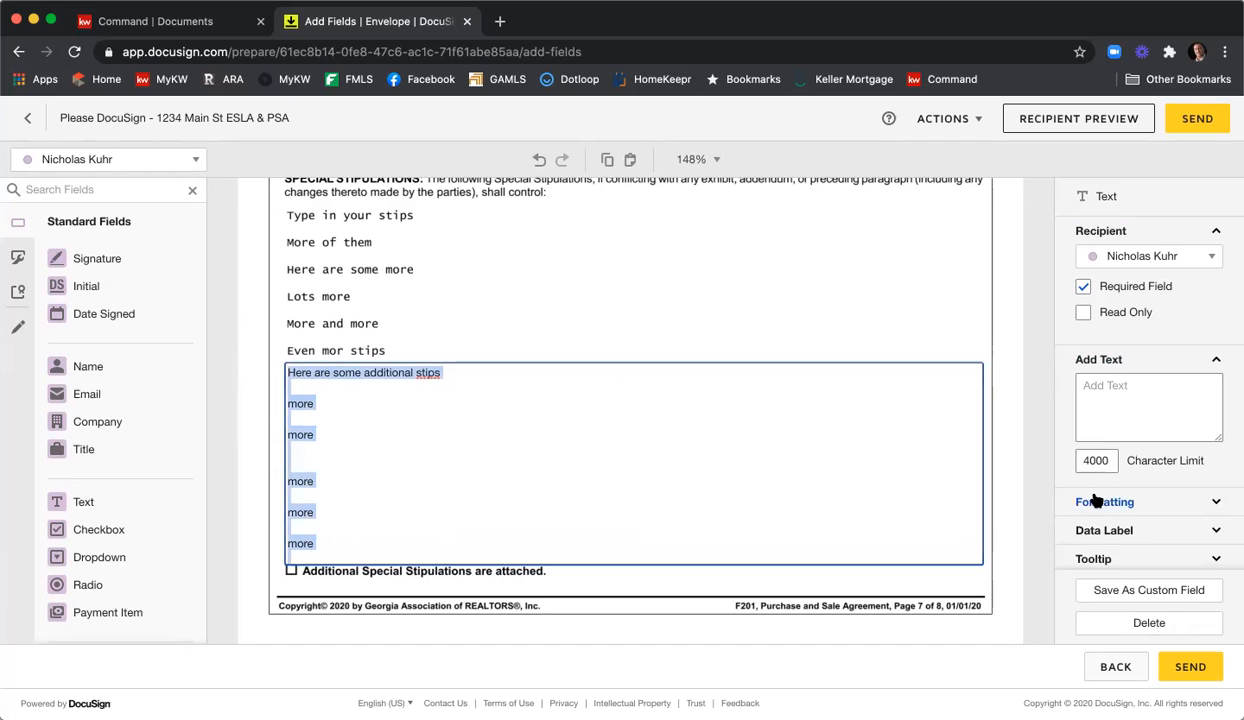
Set the stipulations text field's font size to 7.
{"action": "left_click", "coordinate": [1137, 501]}
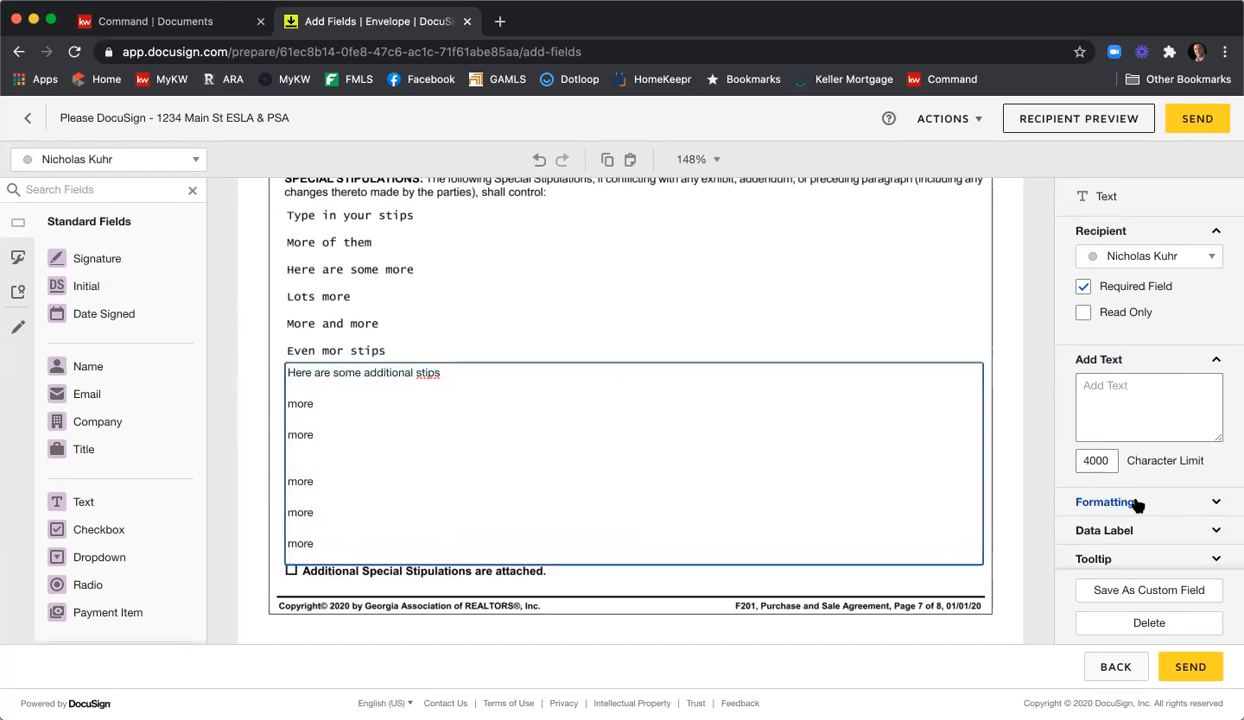
{"action": "scroll", "coordinate": [1153, 459], "scroll_direction": "down", "scroll_amount": 1}
{"action": "scroll", "coordinate": [1141, 443], "scroll_direction": "up", "scroll_amount": 2}
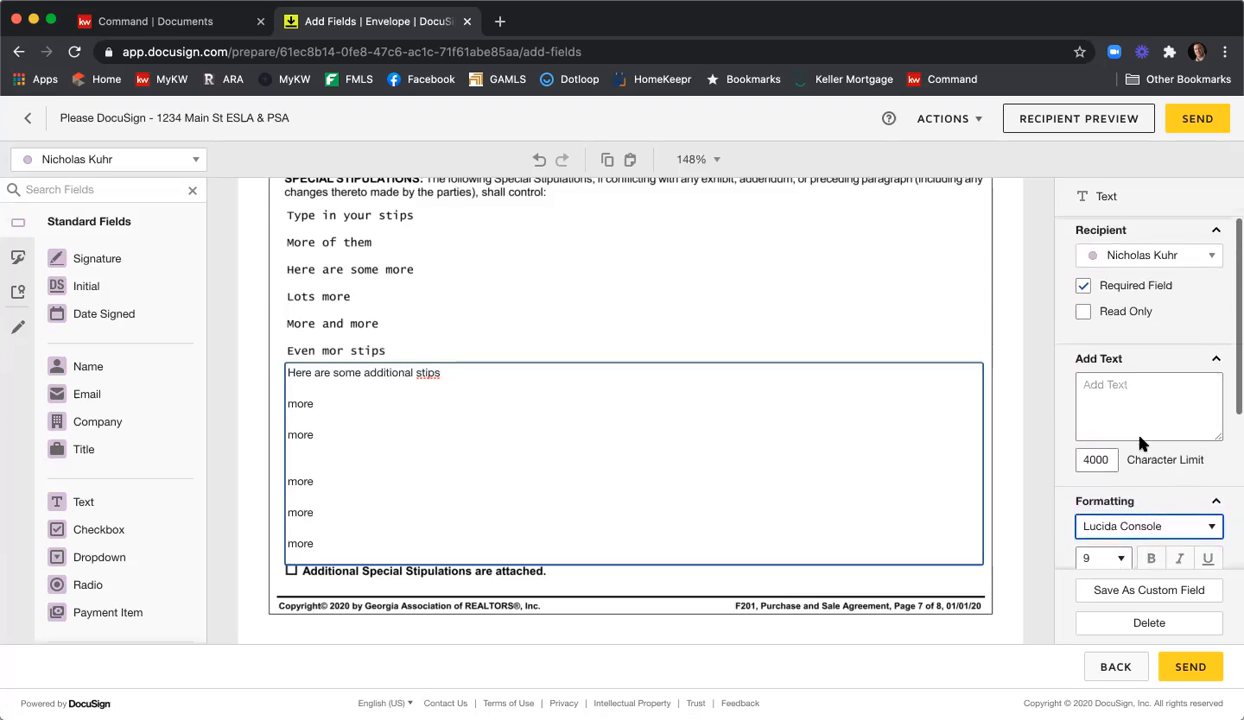
{"action": "scroll", "coordinate": [1140, 443], "scroll_direction": "down", "scroll_amount": 3}
{"action": "left_click", "coordinate": [1100, 291]}
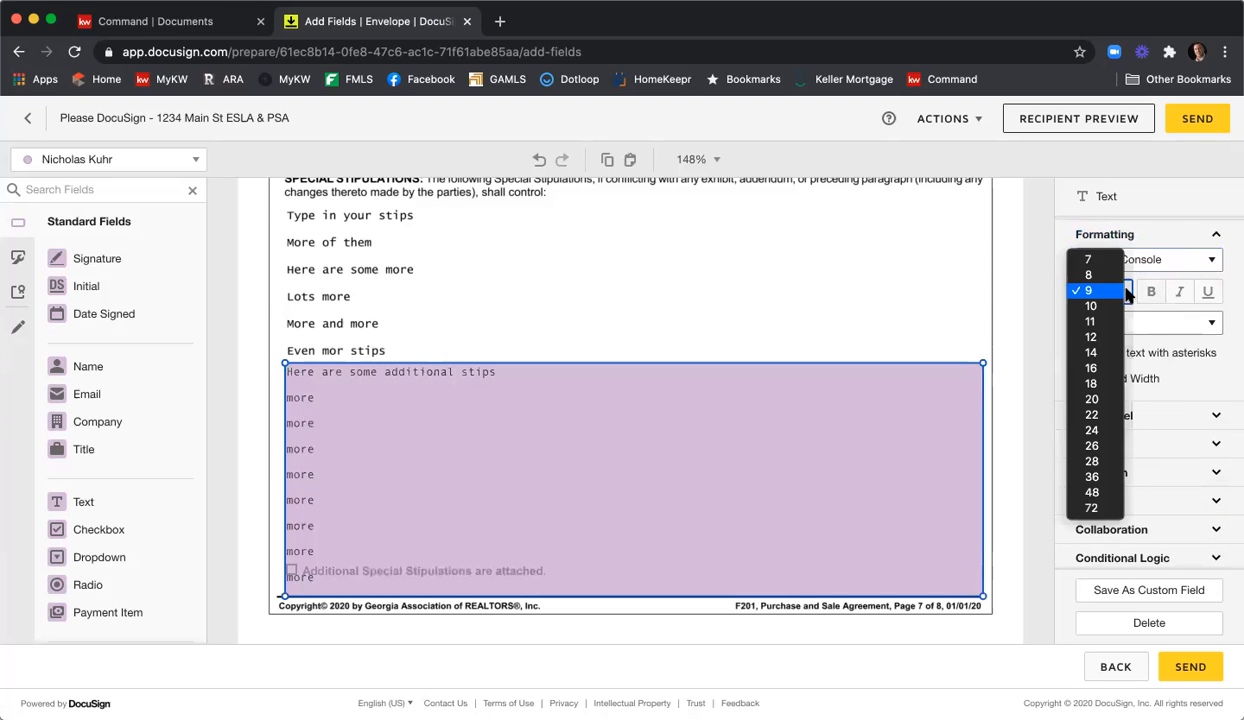
{"action": "left_click", "coordinate": [1089, 260]}
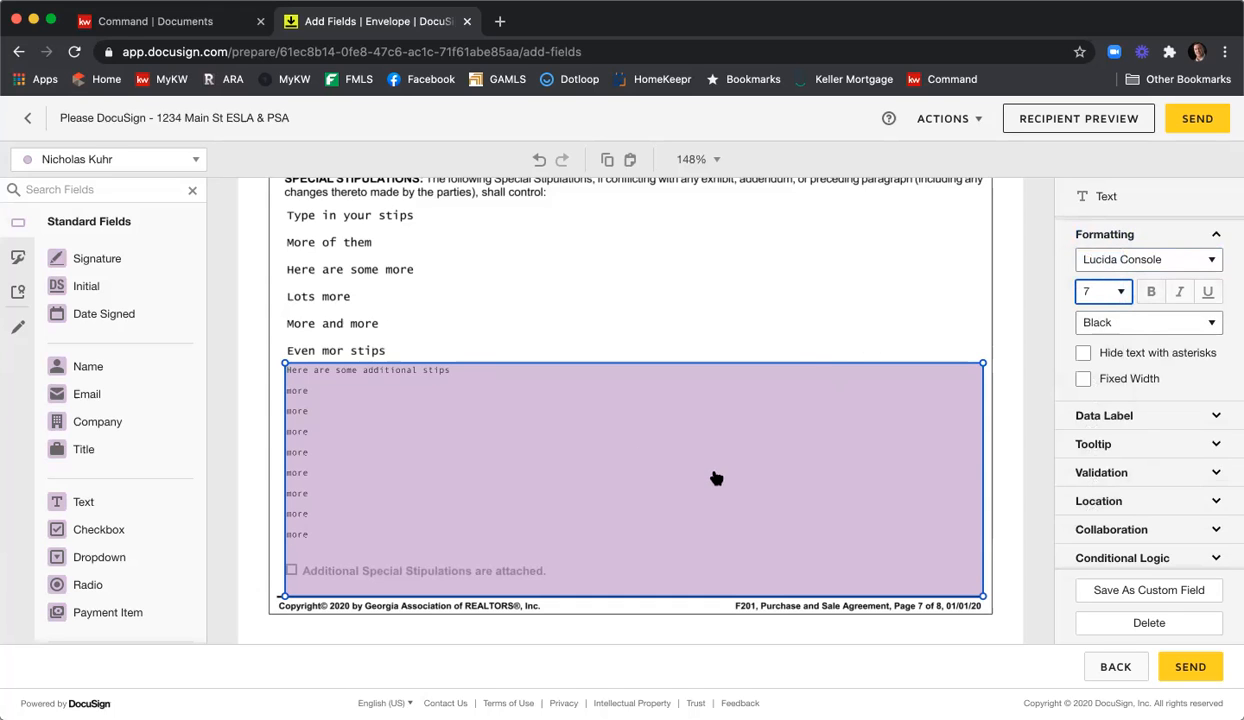
{"action": "left_click", "coordinate": [678, 327]}
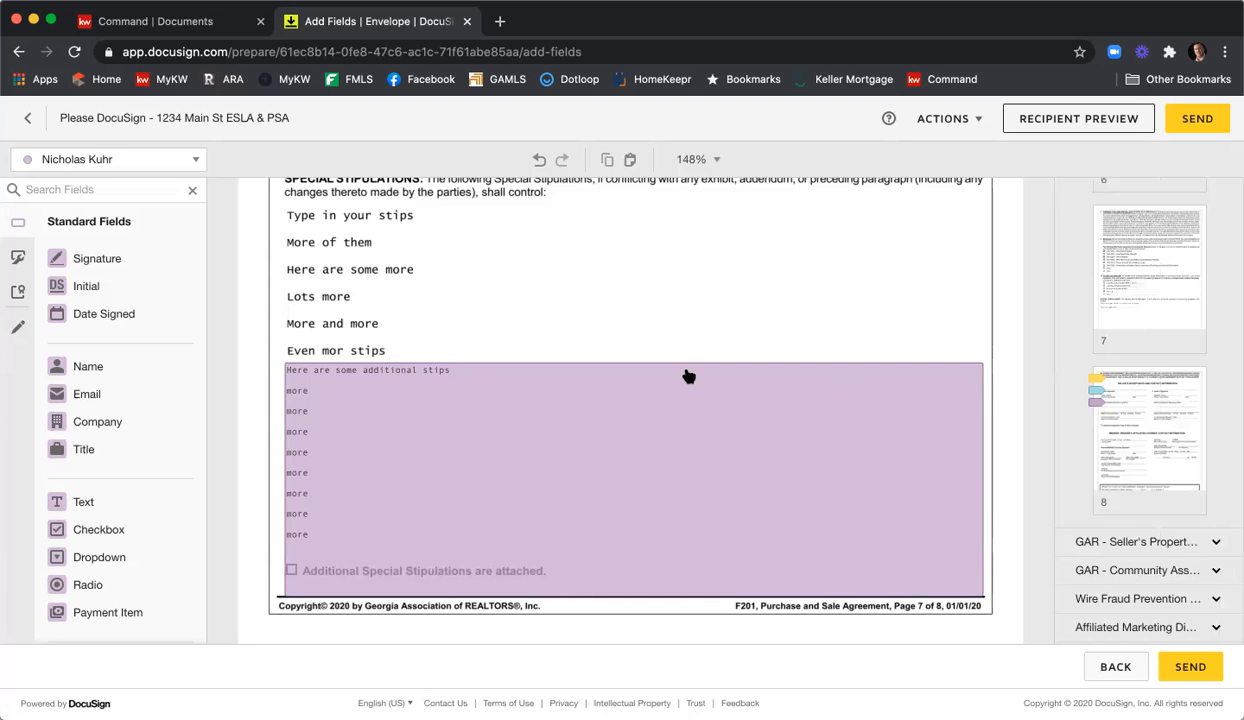
Make the stipulations field optional and read only.
{"action": "left_click", "coordinate": [672, 448]}
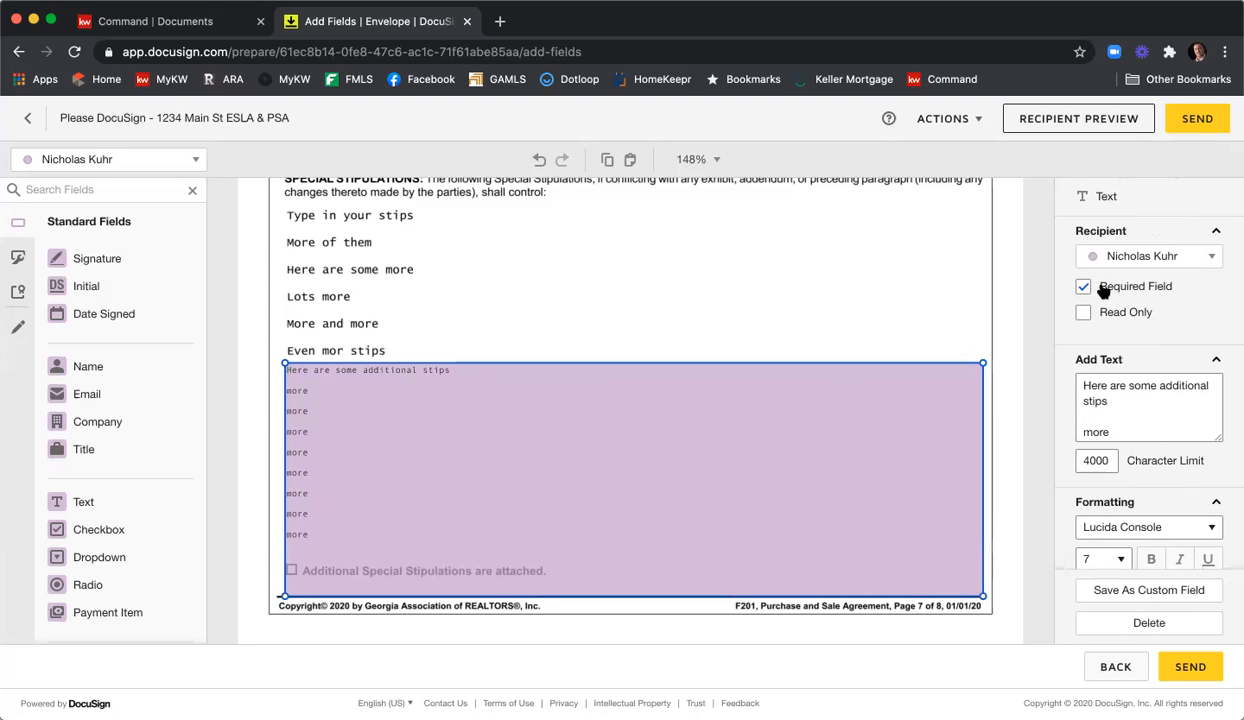
{"action": "left_click", "coordinate": [1124, 289]}
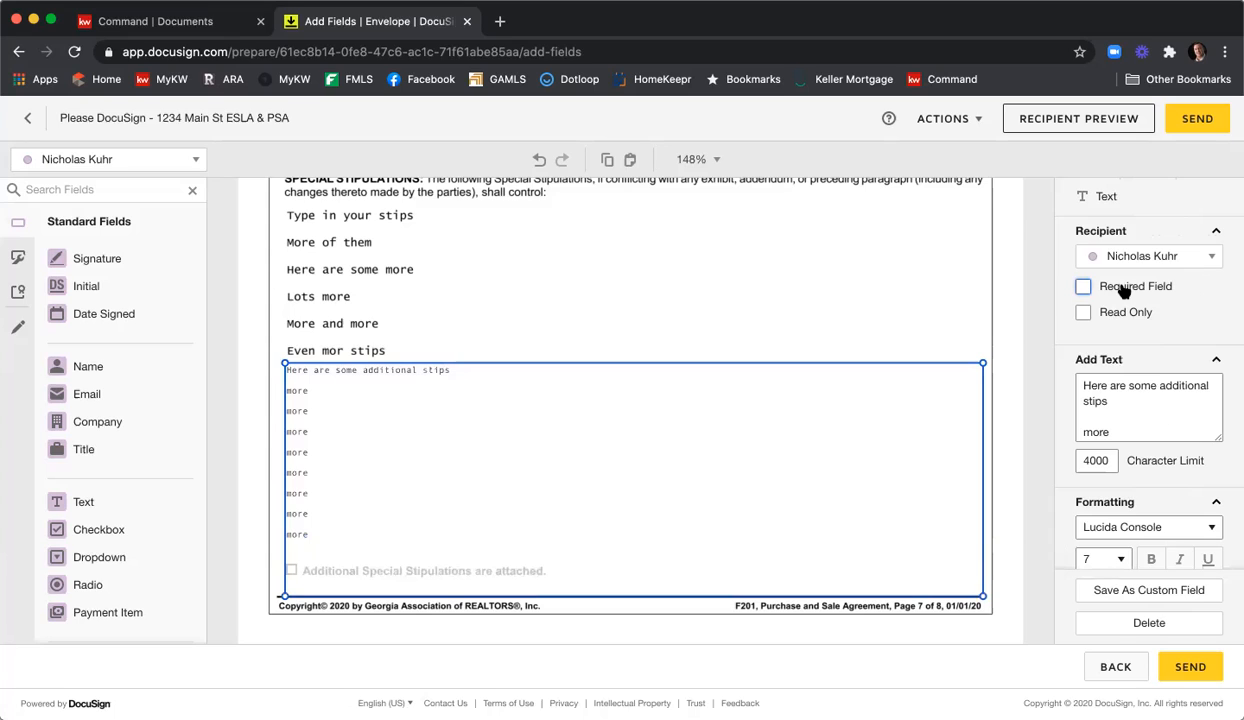
{"action": "left_click", "coordinate": [1084, 313]}
{"action": "left_click", "coordinate": [818, 264]}
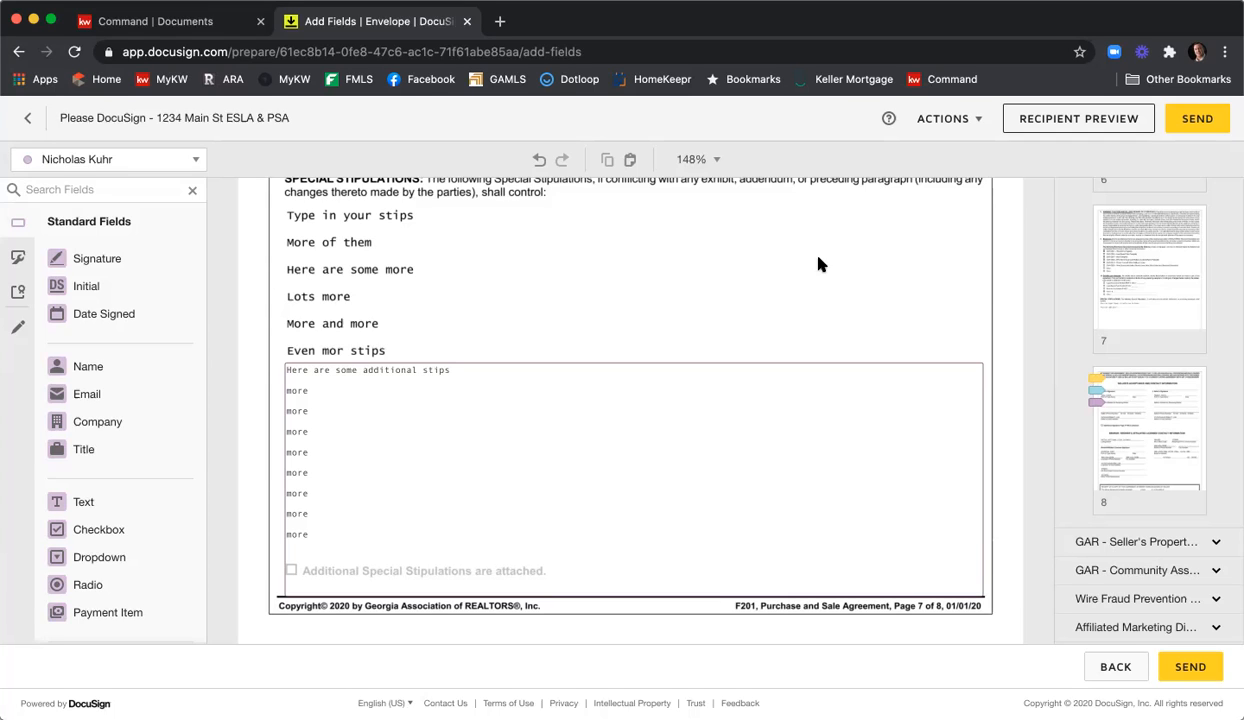
Scroll down to the Buyer/Seller Acceptance and Contact Information page.
{"action": "scroll", "coordinate": [820, 264], "scroll_direction": "down", "scroll_amount": 8}
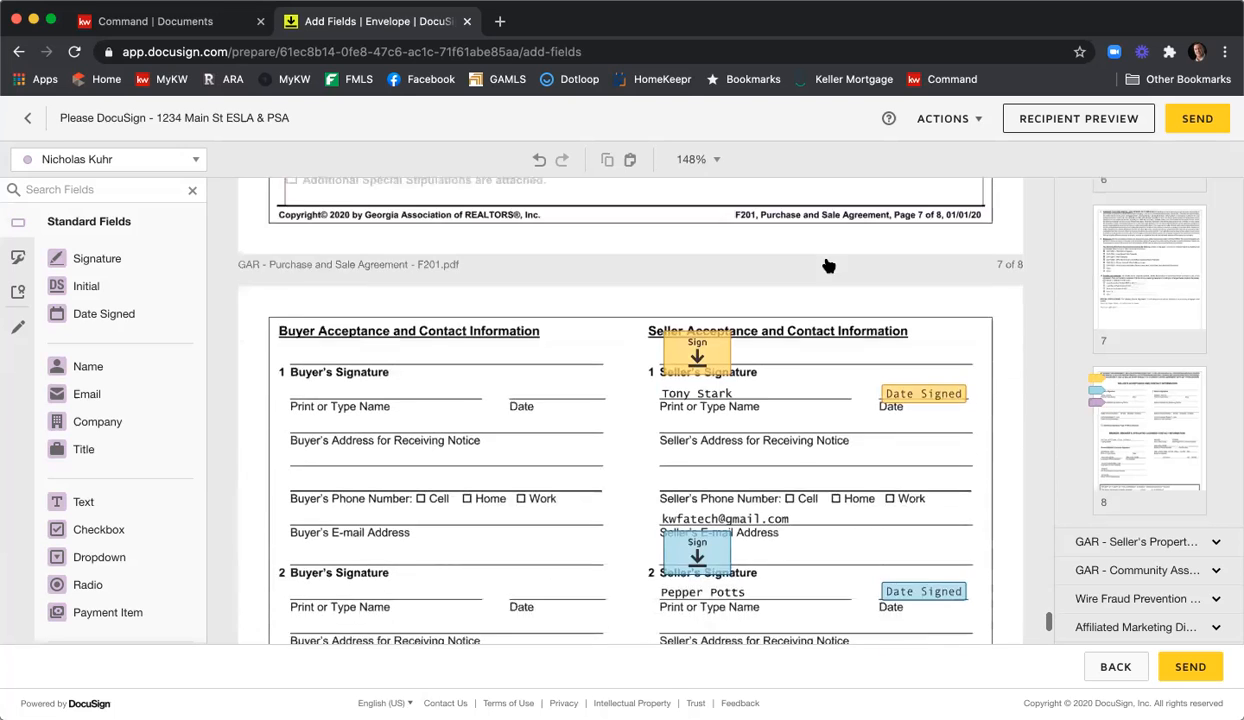
{"action": "scroll", "coordinate": [828, 265], "scroll_direction": "down", "scroll_amount": 3}
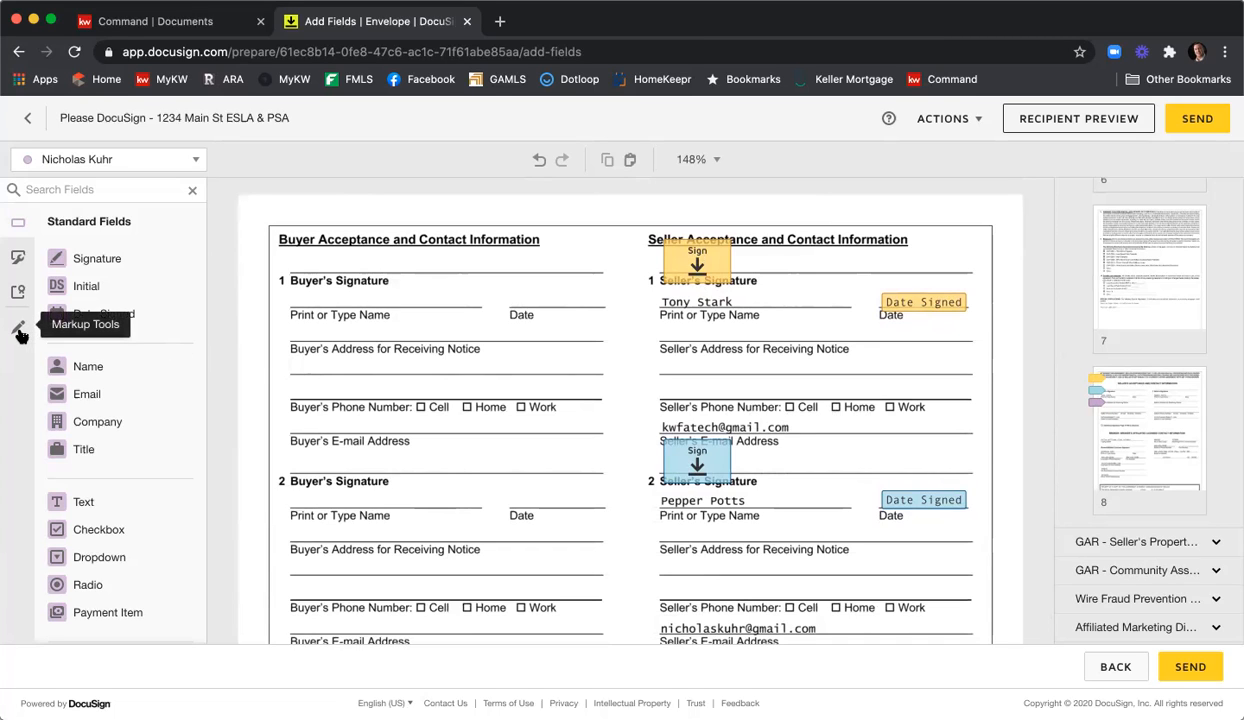
Draw a black line markup of thickness 10 over the first seller's e-mail address.
{"action": "left_click", "coordinate": [20, 331]}
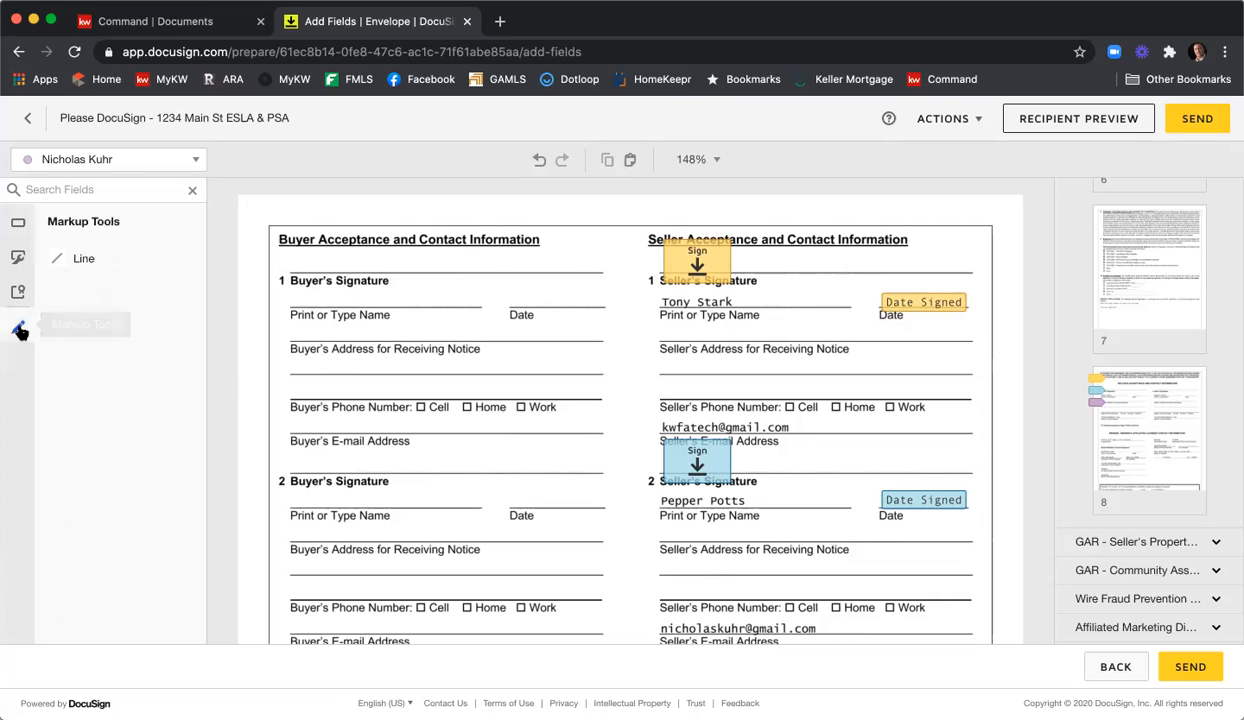
{"action": "left_click", "coordinate": [80, 260]}
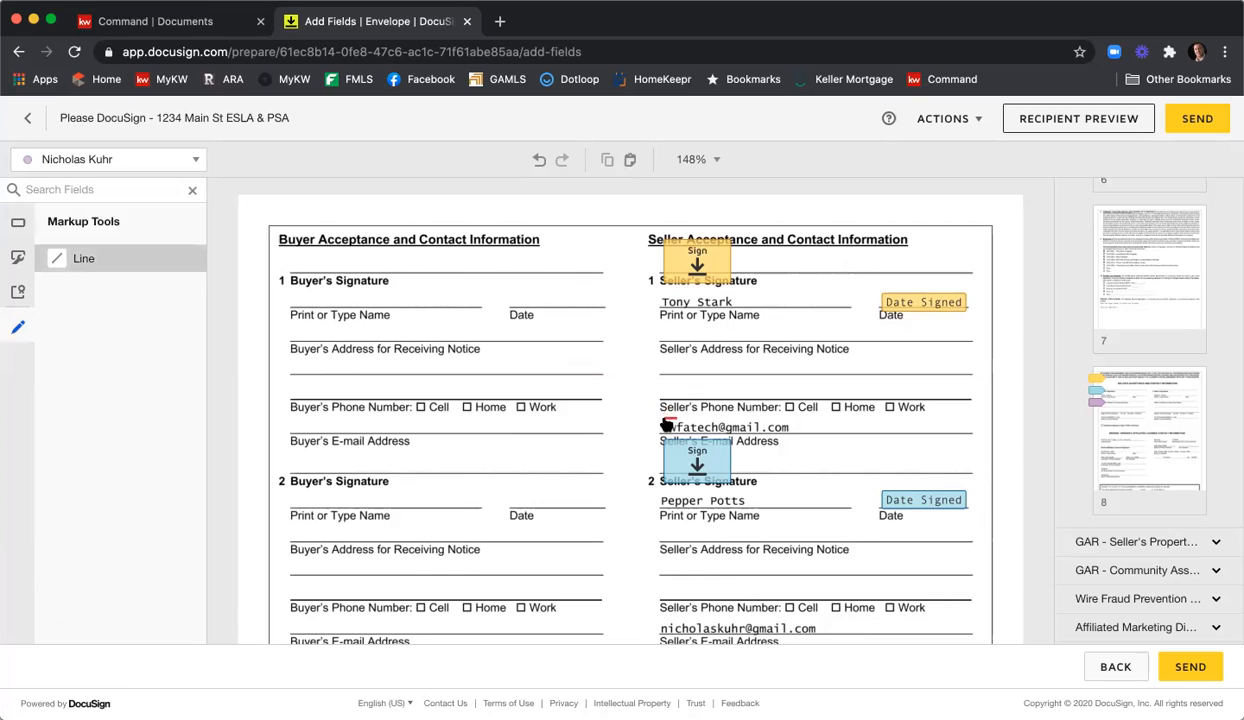
{"action": "left_click_drag", "start_coordinate": [662, 425], "coordinate": [839, 425]}
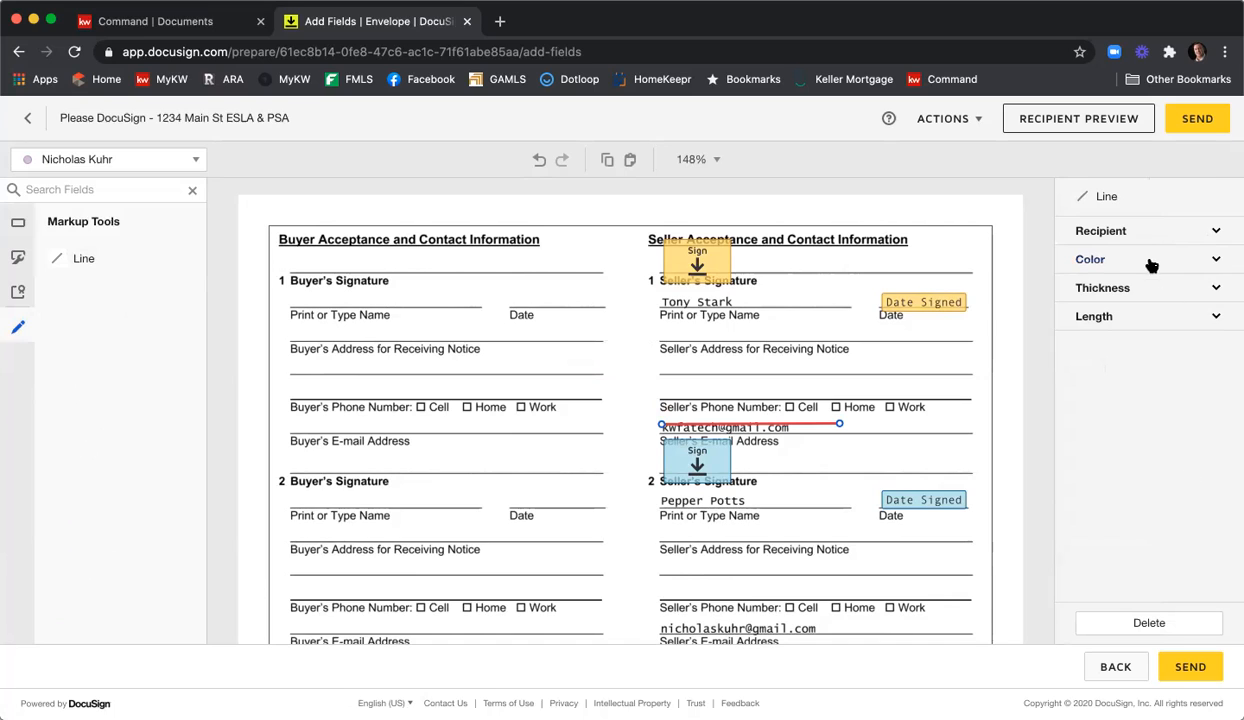
{"action": "left_click", "coordinate": [1100, 256]}
{"action": "left_click", "coordinate": [1106, 282]}
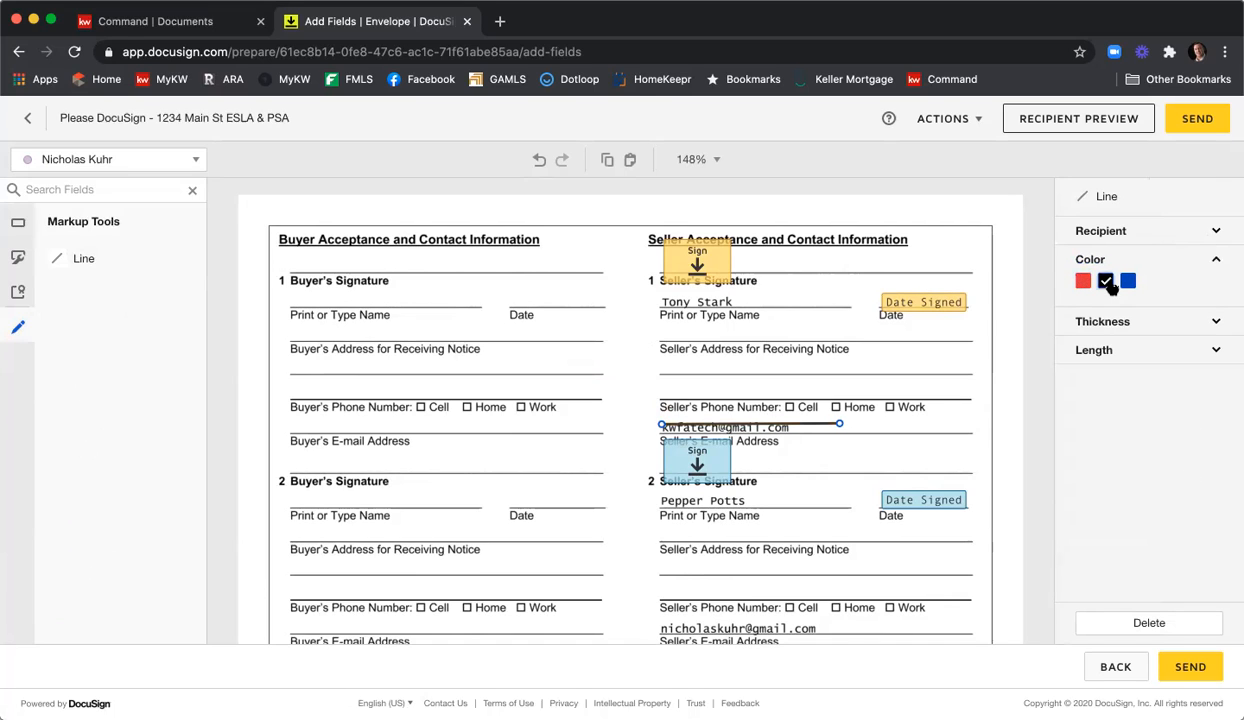
{"action": "left_click", "coordinate": [1100, 321]}
{"action": "left_click", "coordinate": [1146, 350]}
{"action": "left_click_drag", "start_coordinate": [1147, 350], "coordinate": [1225, 355]}
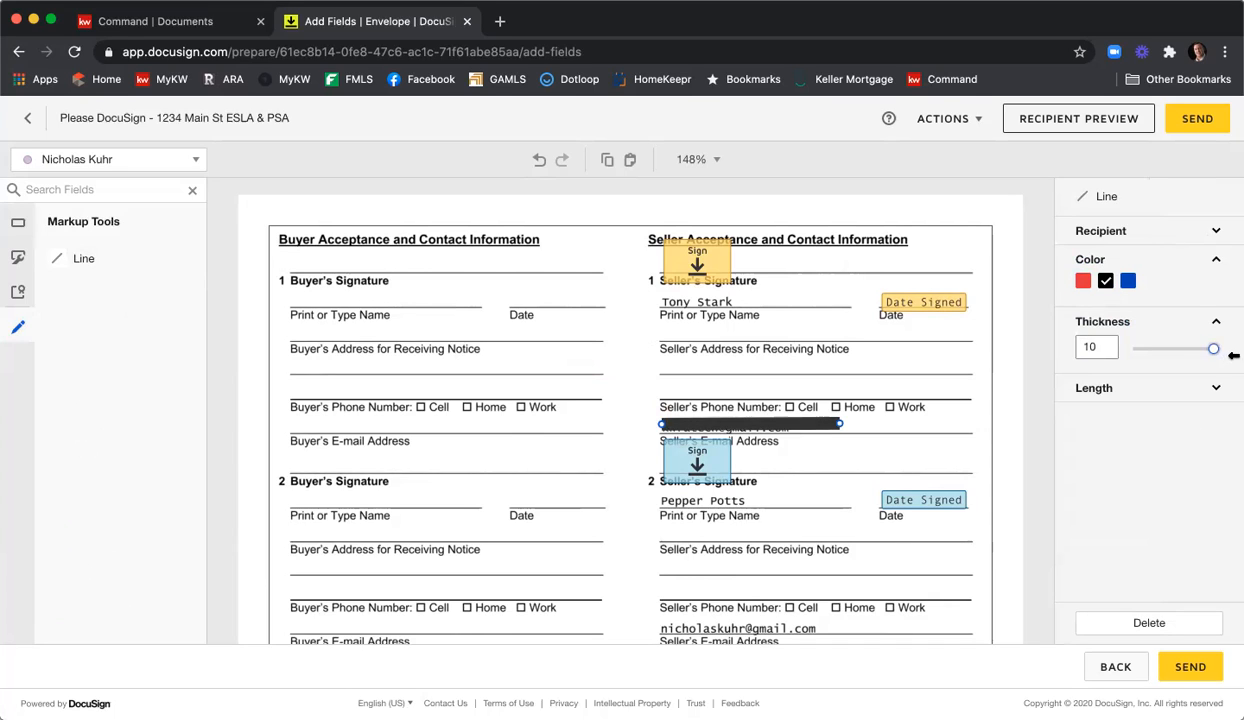
{"action": "left_click_drag", "start_coordinate": [801, 425], "coordinate": [801, 427]}
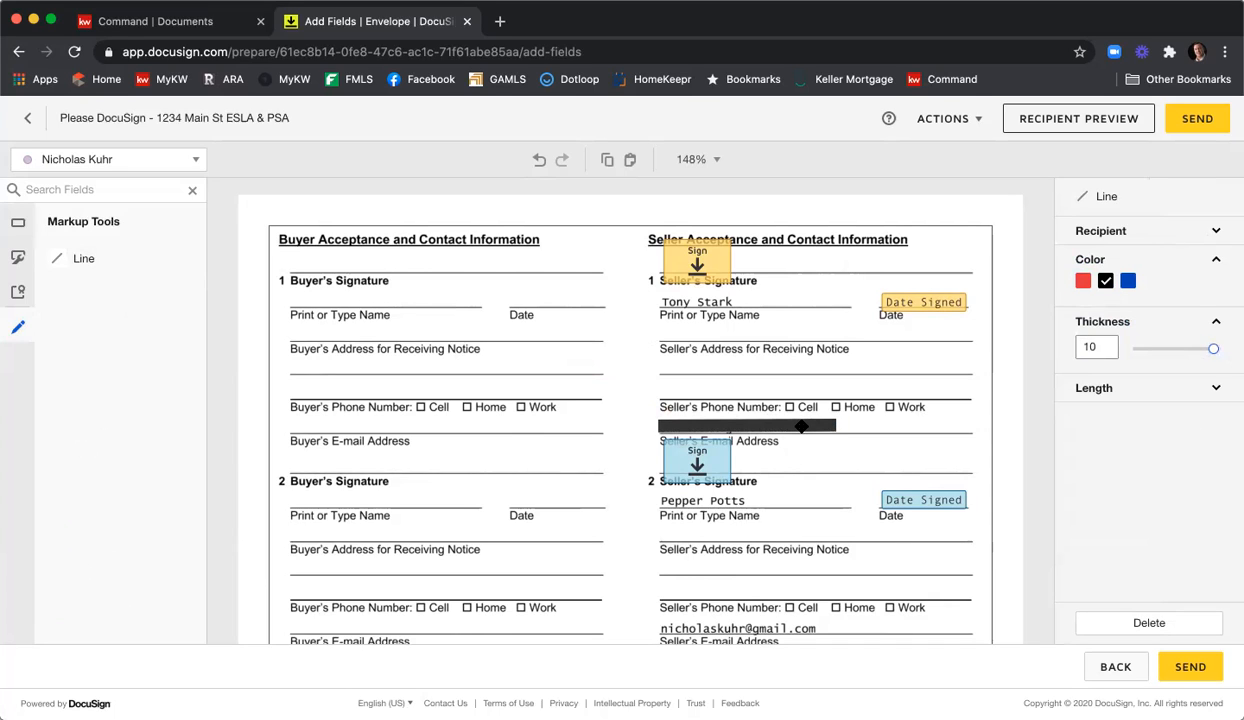
{"action": "left_click", "coordinate": [836, 427]}
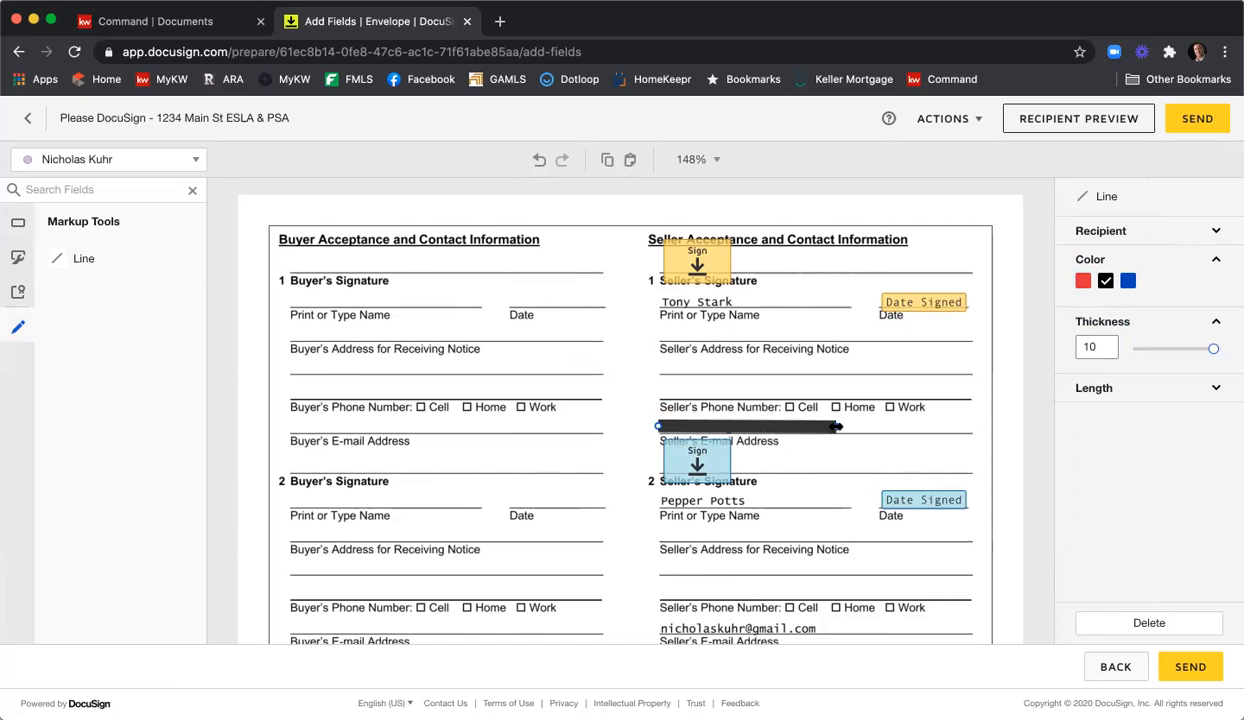
{"action": "left_click", "coordinate": [876, 429]}
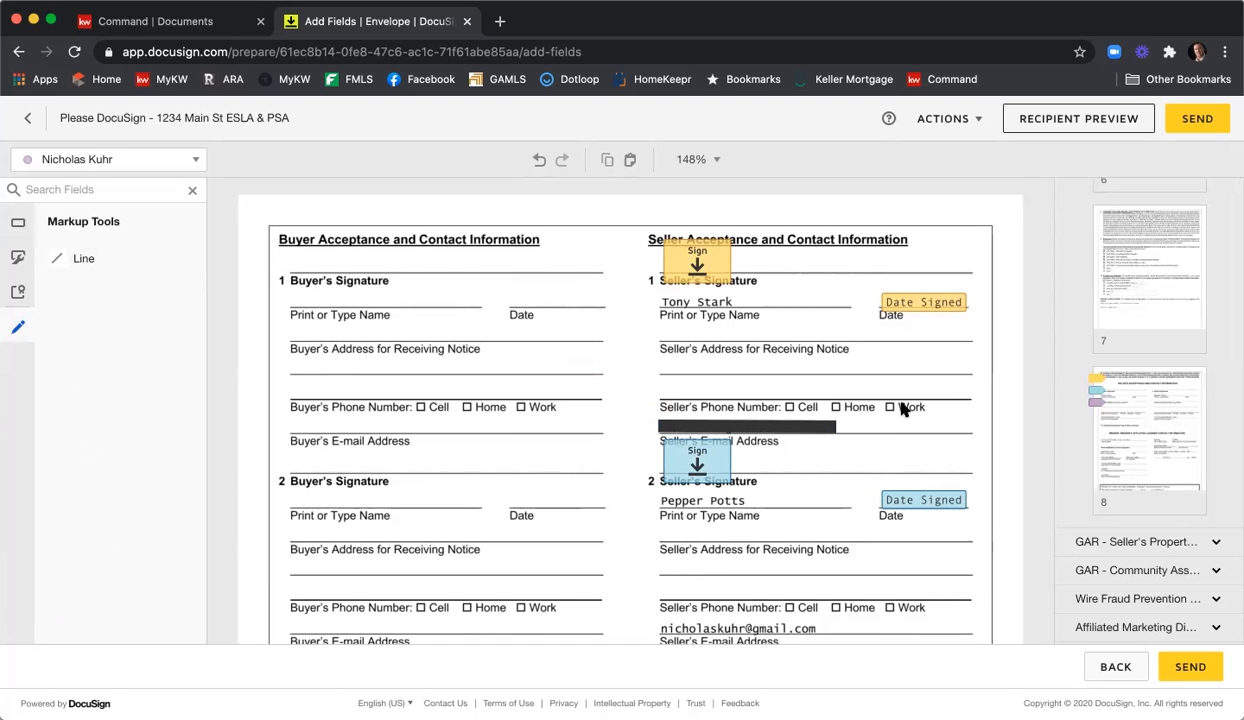
Copy the black line and paste the duplicate over the second seller's e-mail address.
{"action": "scroll", "coordinate": [880, 420], "scroll_direction": "up", "scroll_amount": 3}
{"action": "scroll", "coordinate": [845, 410], "scroll_direction": "down", "scroll_amount": 4}
{"action": "scroll", "coordinate": [847, 416], "scroll_direction": "up", "scroll_amount": 1}
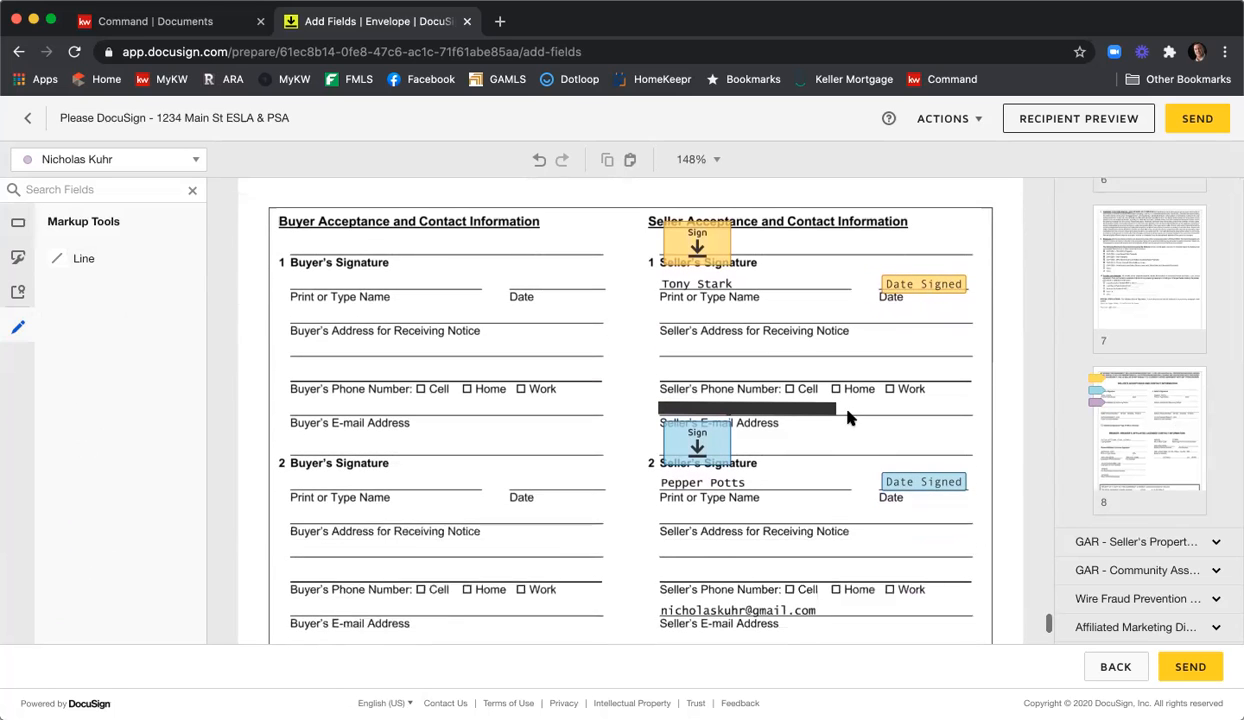
{"action": "right_click", "coordinate": [789, 401]}
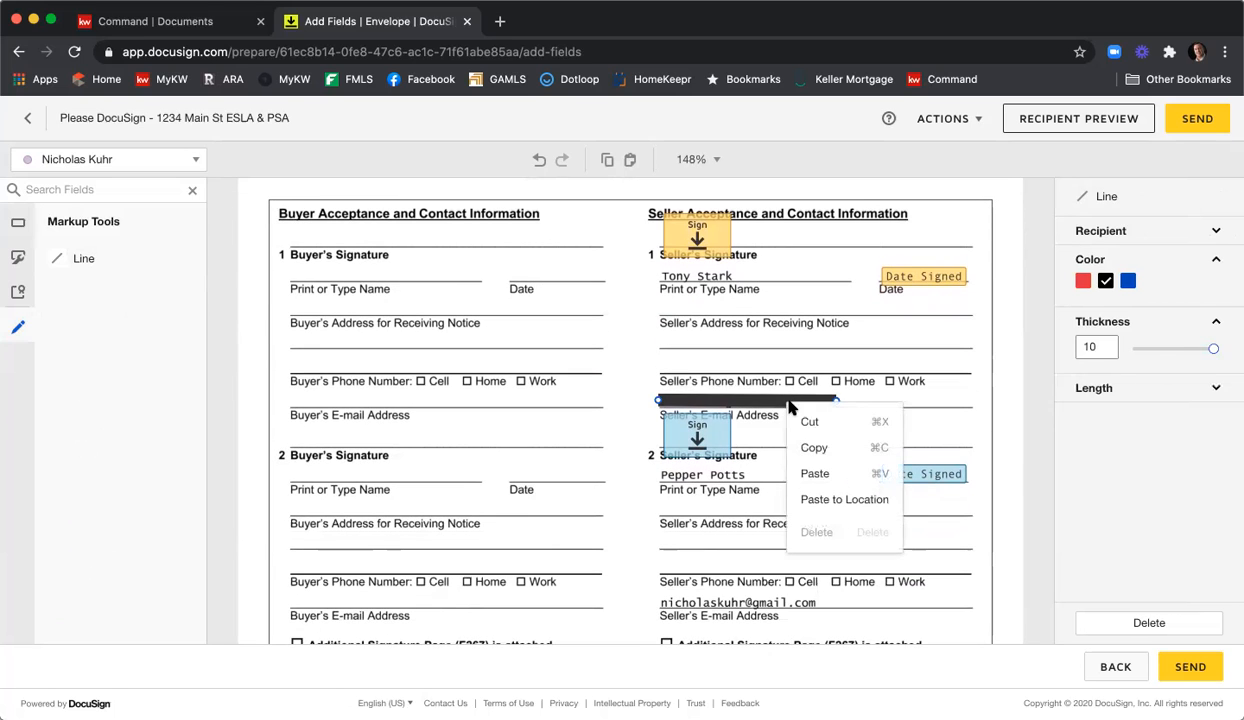
{"action": "left_click", "coordinate": [810, 446]}
{"action": "right_click", "coordinate": [790, 443]}
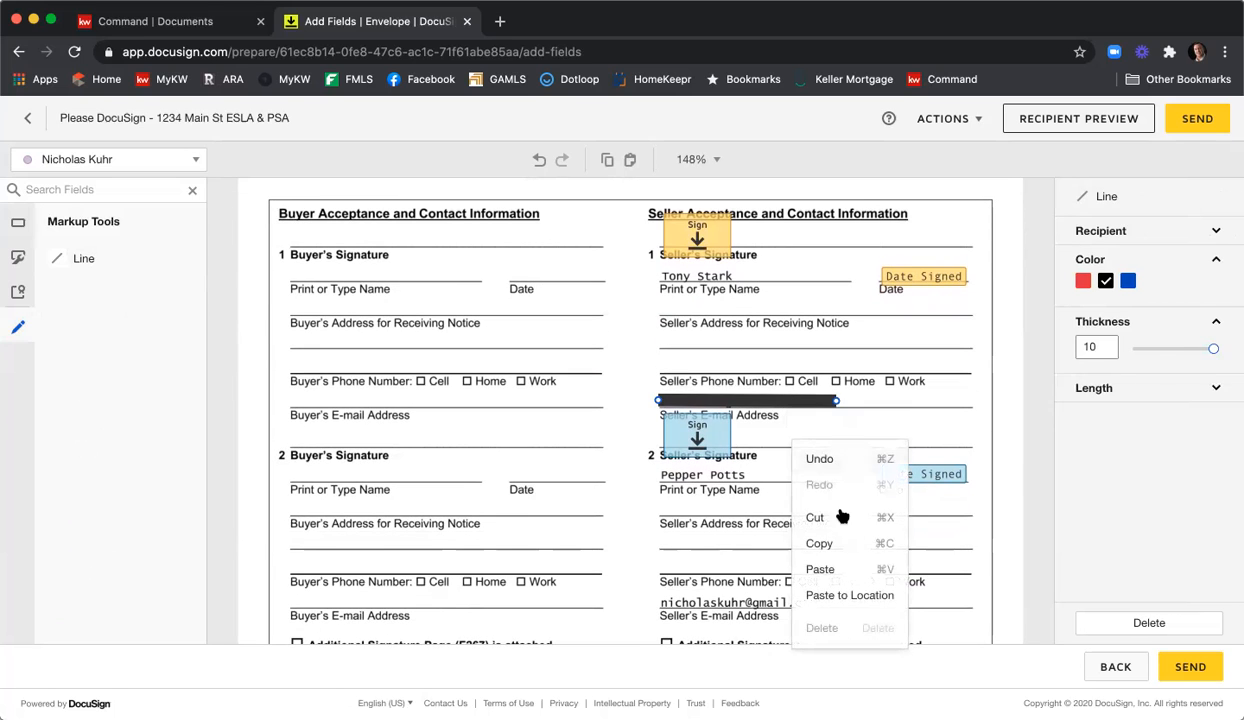
{"action": "left_click", "coordinate": [836, 569]}
{"action": "left_click_drag", "start_coordinate": [785, 420], "coordinate": [770, 601]}
{"action": "left_click", "coordinate": [564, 485]}
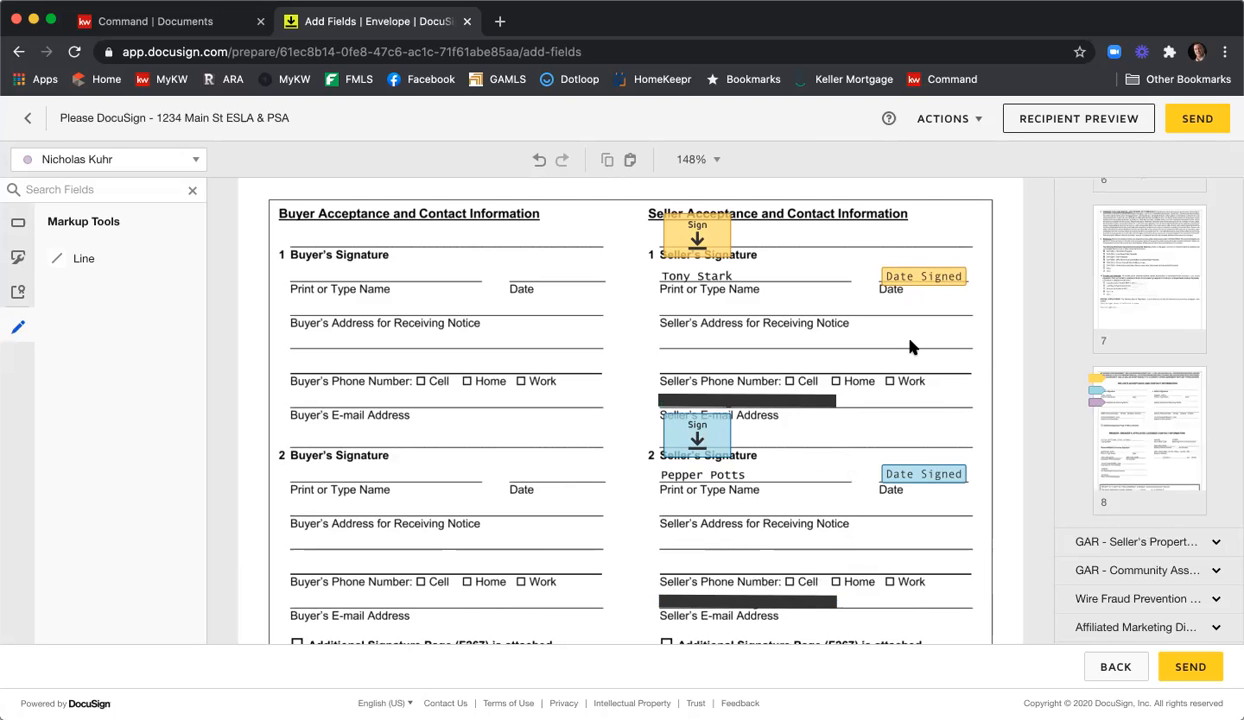
Scroll down to review the page, then start previewing the envelope as a recipient.
{"action": "scroll", "coordinate": [960, 340], "scroll_direction": "down", "scroll_amount": 3}
{"action": "scroll", "coordinate": [991, 347], "scroll_direction": "down", "scroll_amount": 2}
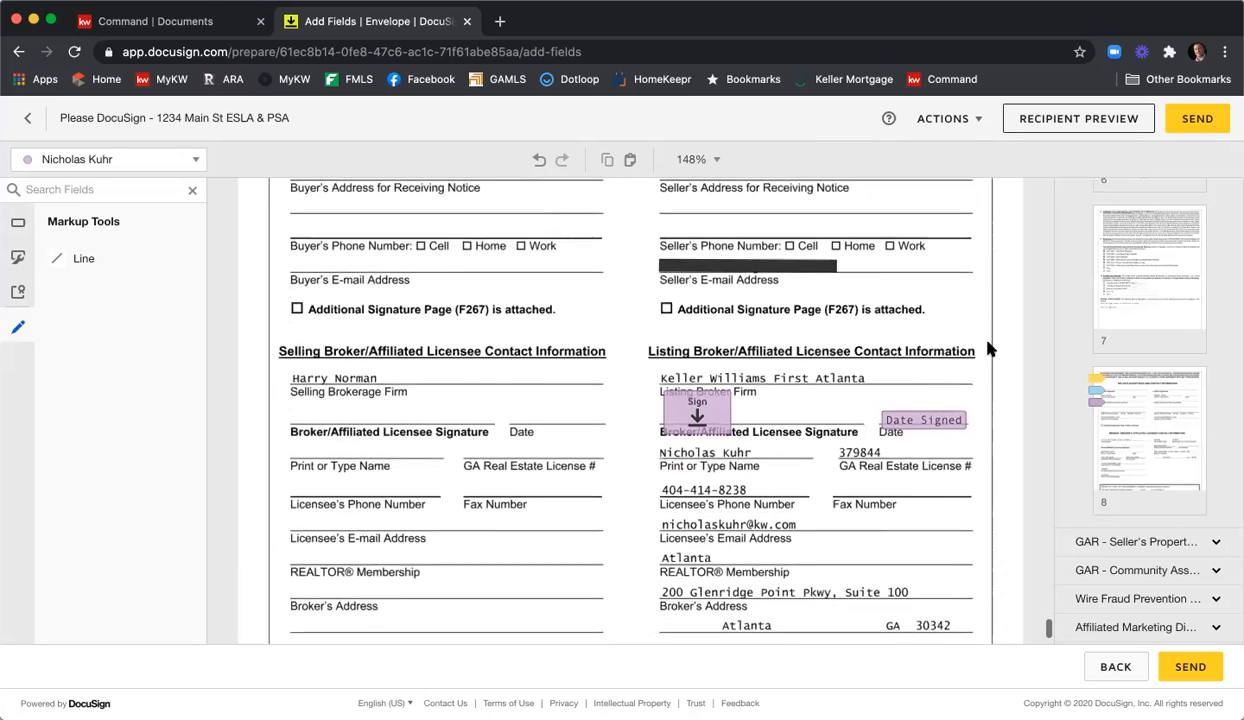
{"action": "scroll", "coordinate": [775, 355], "scroll_direction": "down", "scroll_amount": 4}
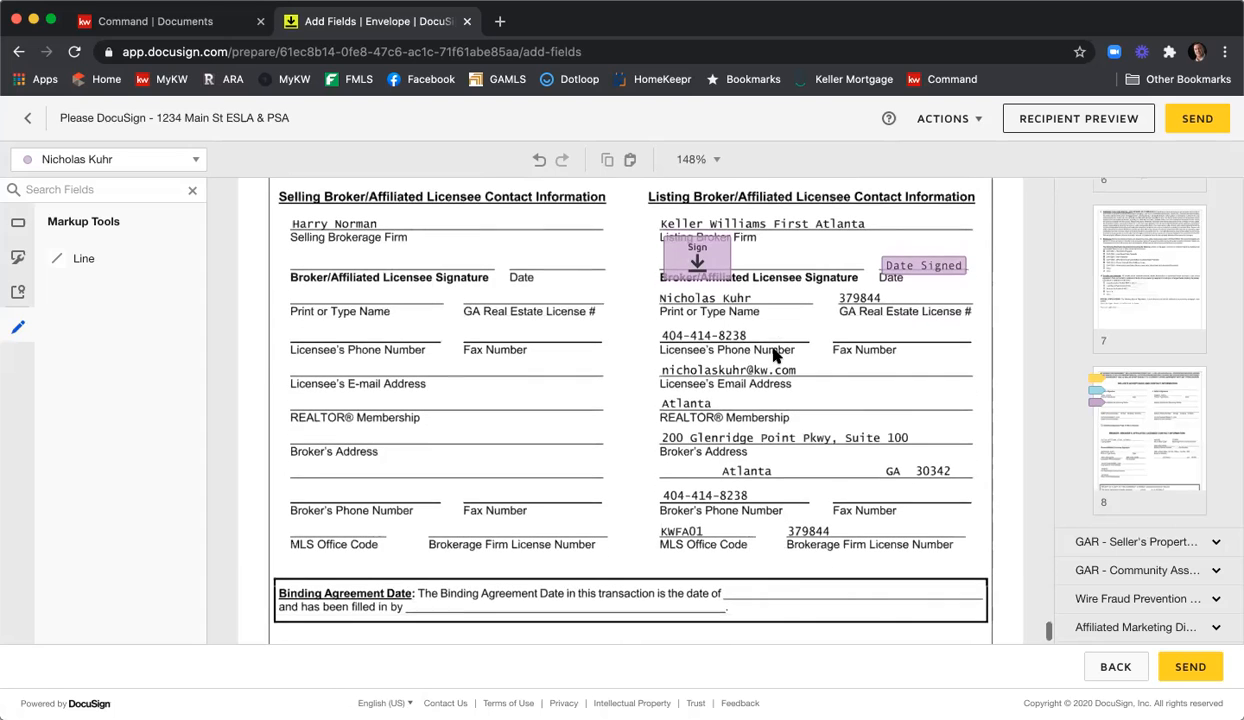
{"action": "scroll", "coordinate": [775, 355], "scroll_direction": "down", "scroll_amount": 3}
{"action": "scroll", "coordinate": [775, 355], "scroll_direction": "up", "scroll_amount": 6}
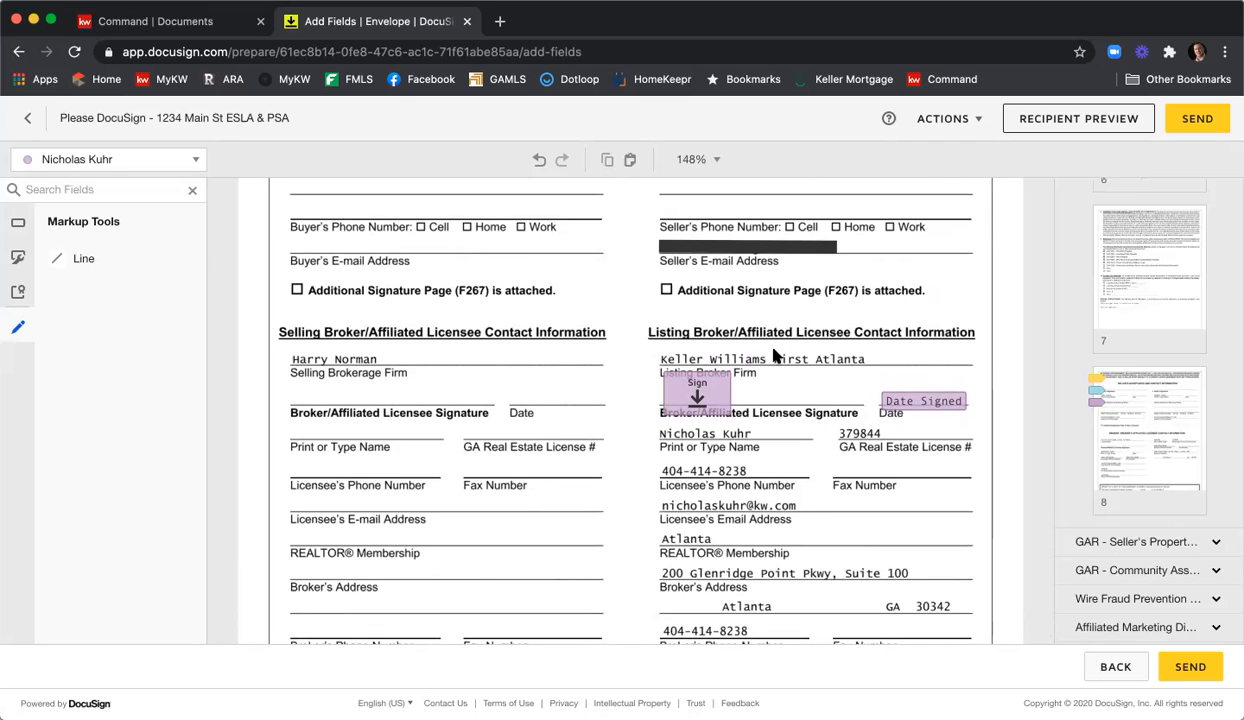
{"action": "left_click", "coordinate": [1090, 118]}
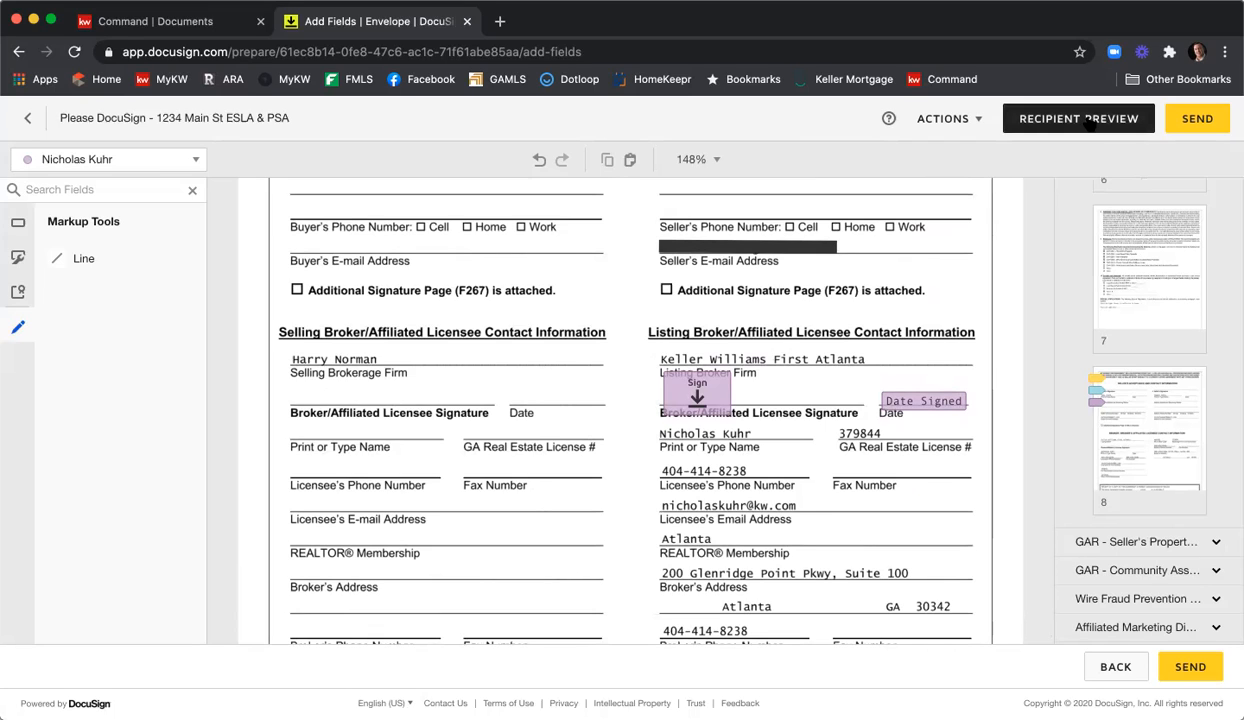
Preview the Exclusive Seller Listing Agreement as the recipient, checking tablet and then mobile layouts.
{"action": "left_click", "coordinate": [1090, 118]}
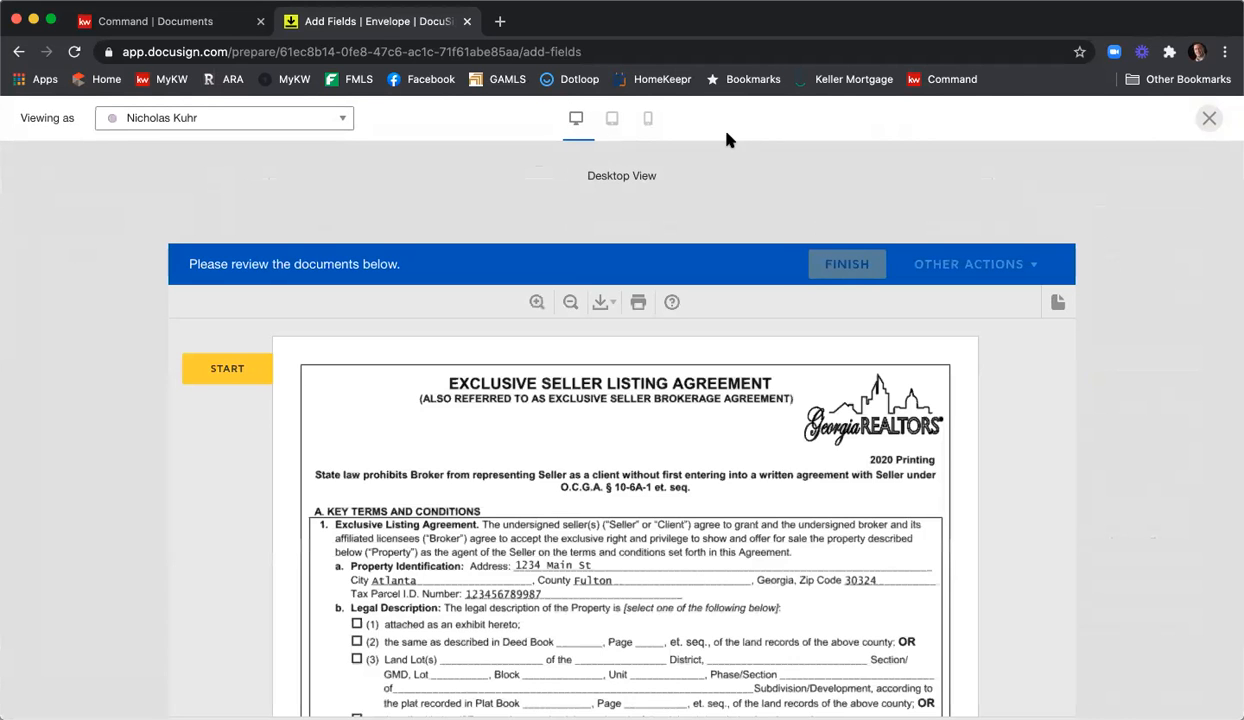
{"action": "left_click", "coordinate": [615, 120]}
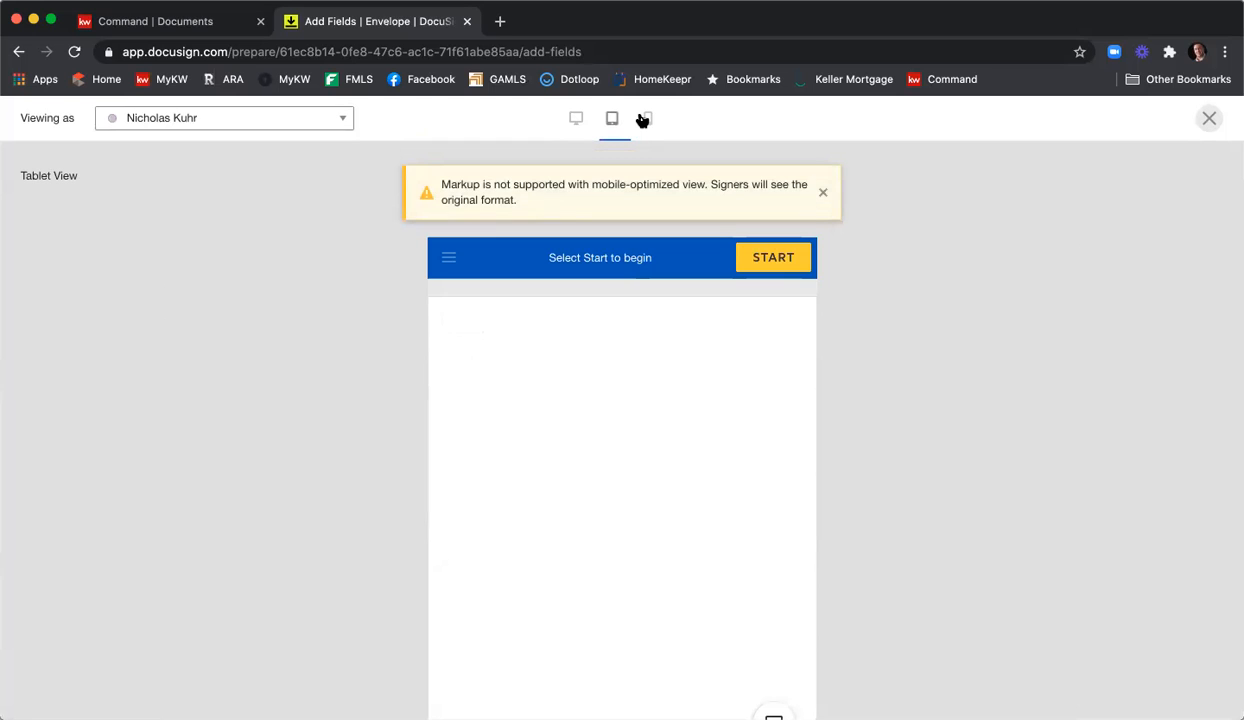
{"action": "left_click", "coordinate": [645, 119]}
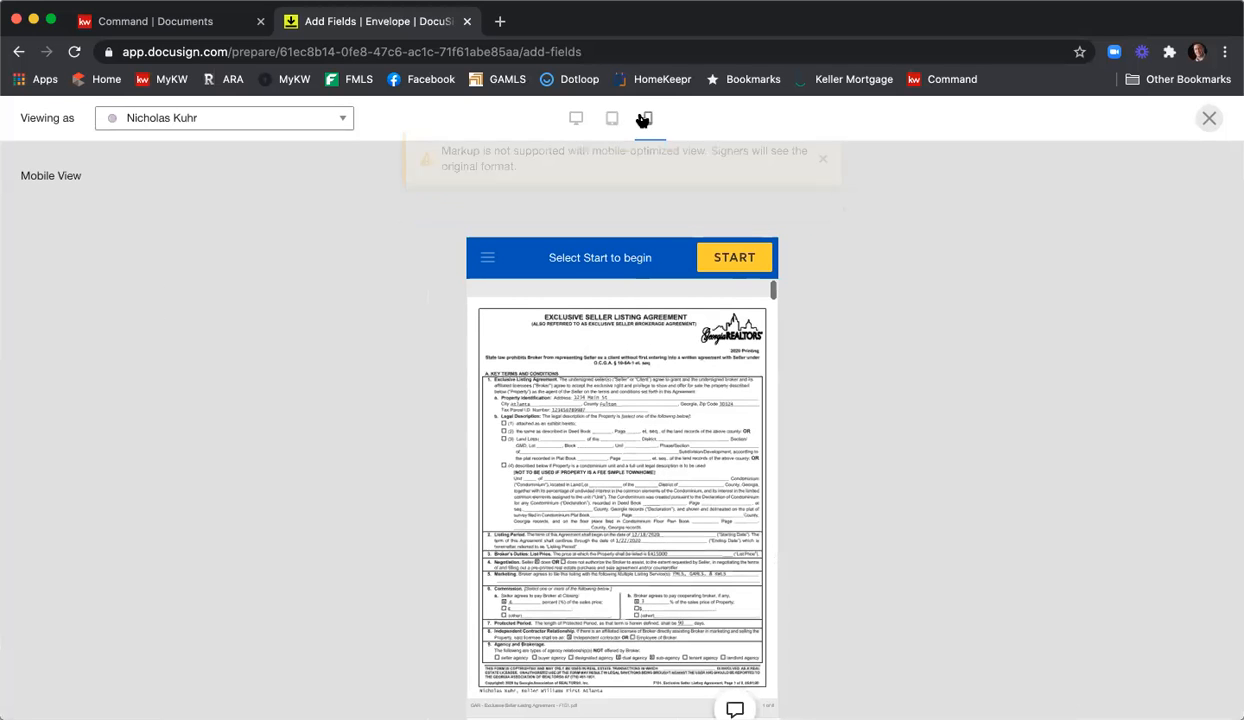
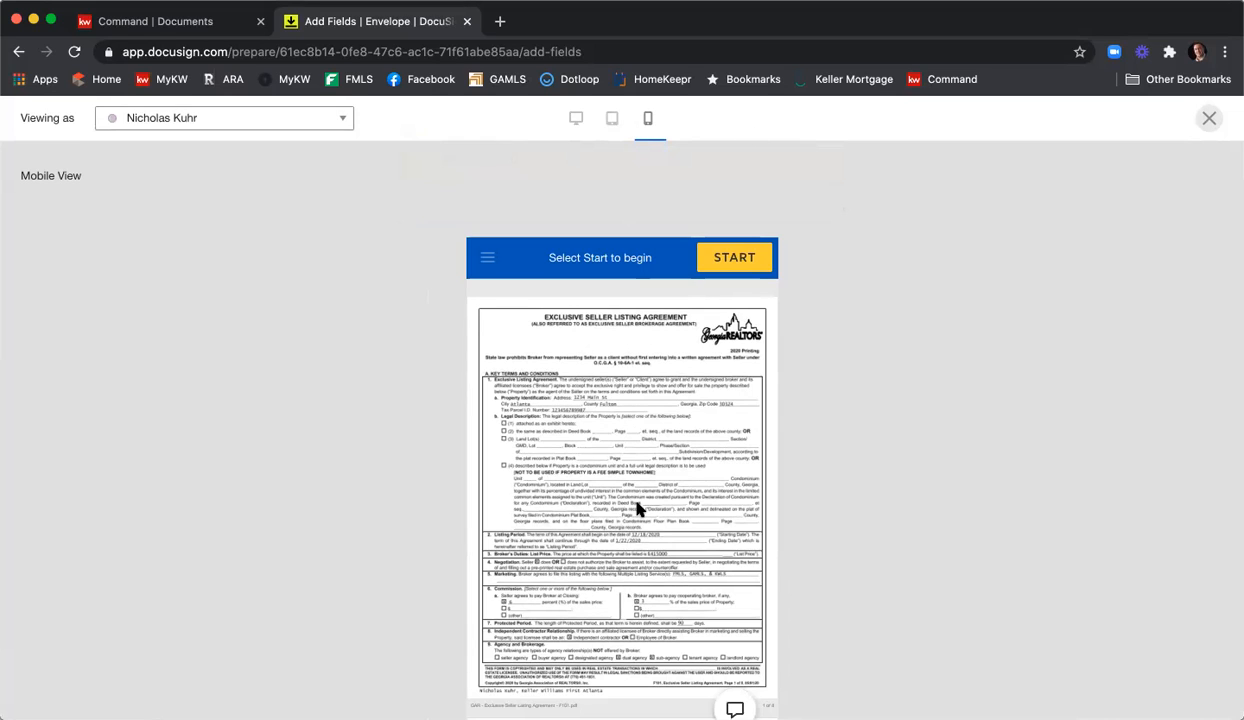
Preview the envelope as the first seller in mobile layout, then close Recipient Preview.
{"action": "left_click", "coordinate": [291, 122]}
{"action": "left_click", "coordinate": [269, 147]}
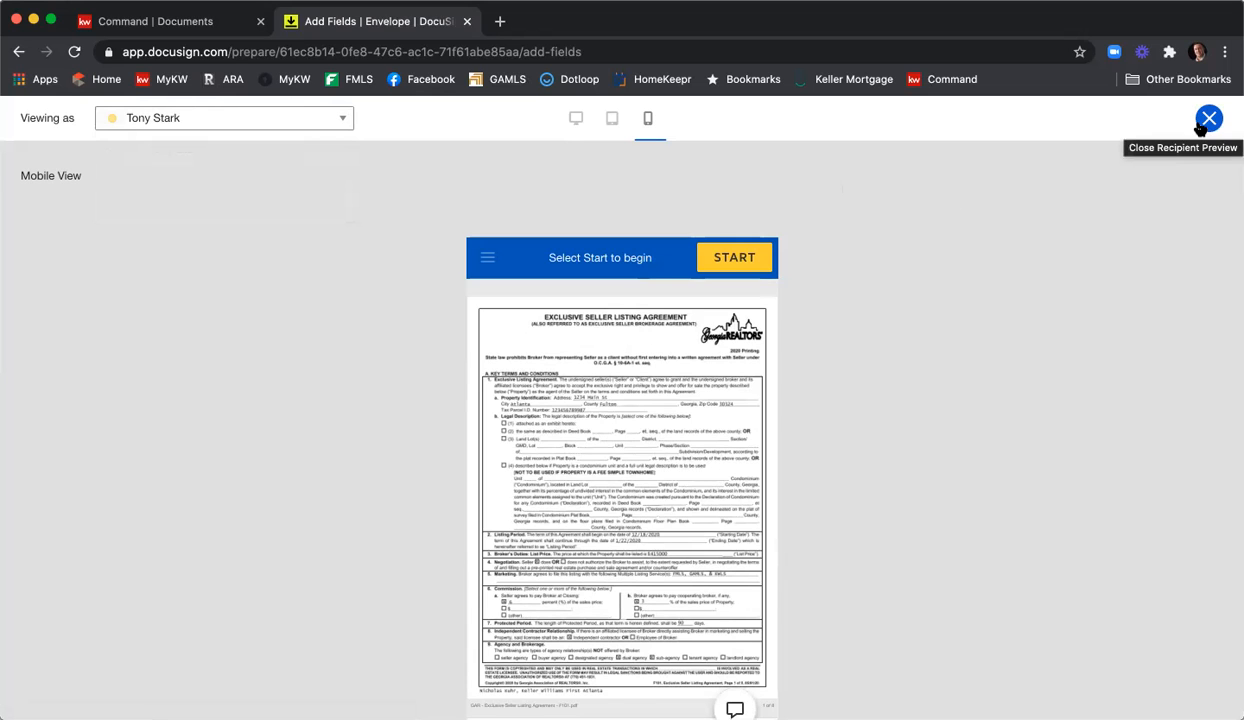
{"action": "left_click", "coordinate": [1205, 121]}
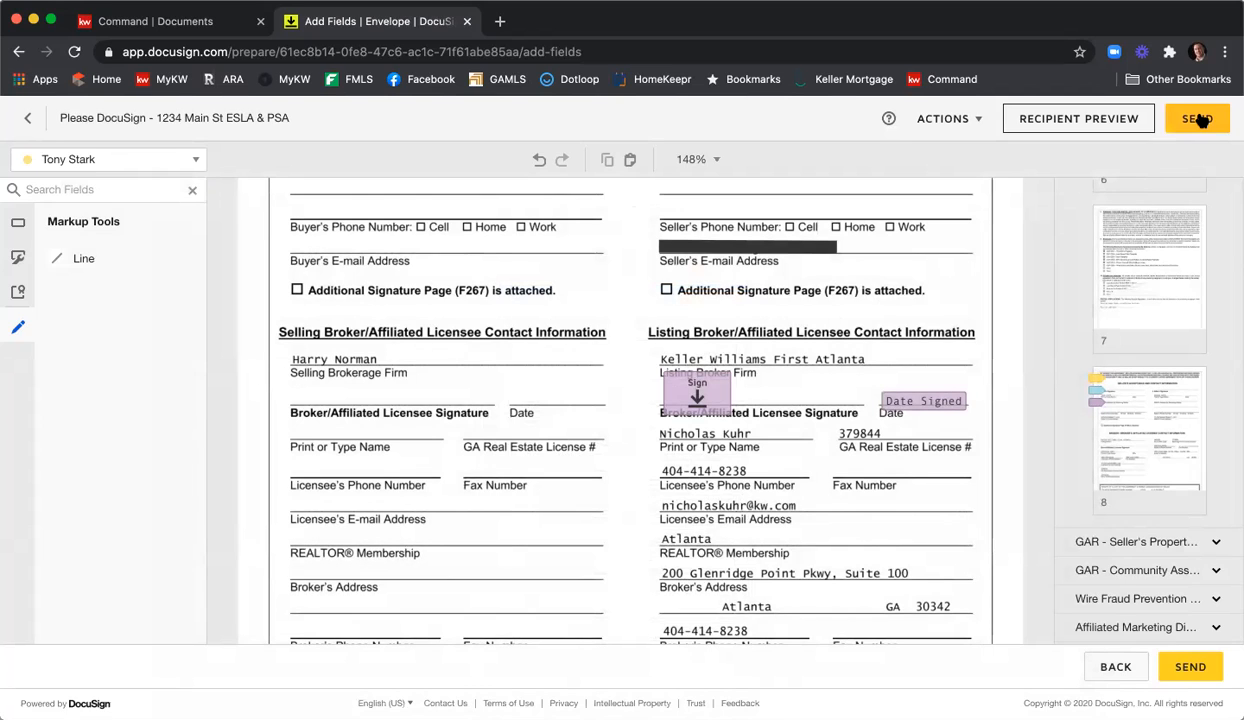
Send the 1234 Main St ESLA & PSA envelope, review its details, and open a new browser tab.
{"action": "left_click", "coordinate": [1199, 119]}
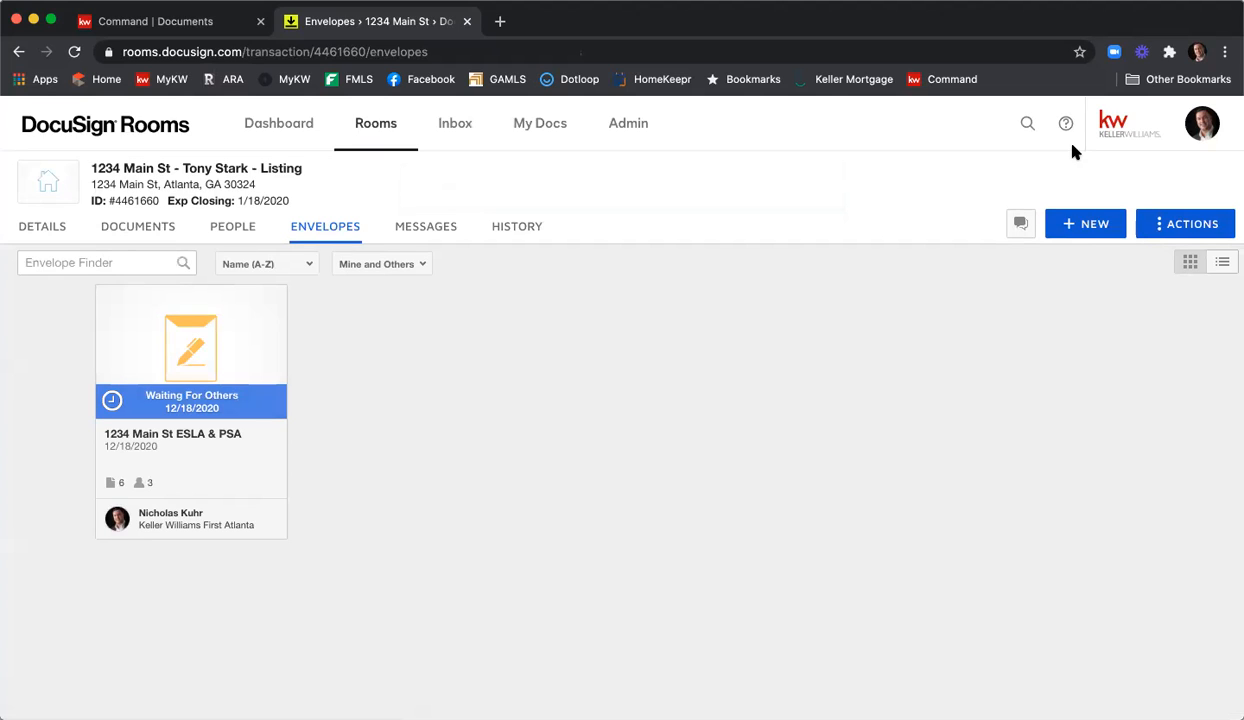
{"action": "left_click", "coordinate": [175, 357]}
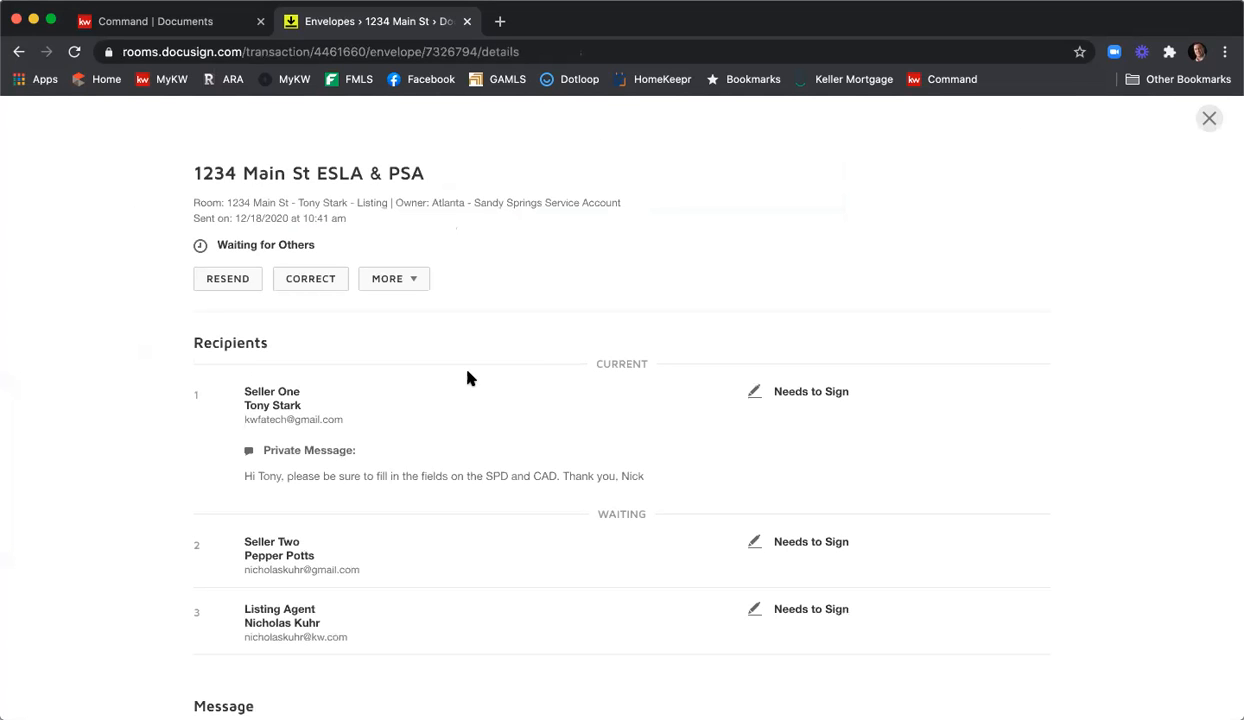
{"action": "scroll", "coordinate": [515, 366], "scroll_direction": "down", "scroll_amount": 1}
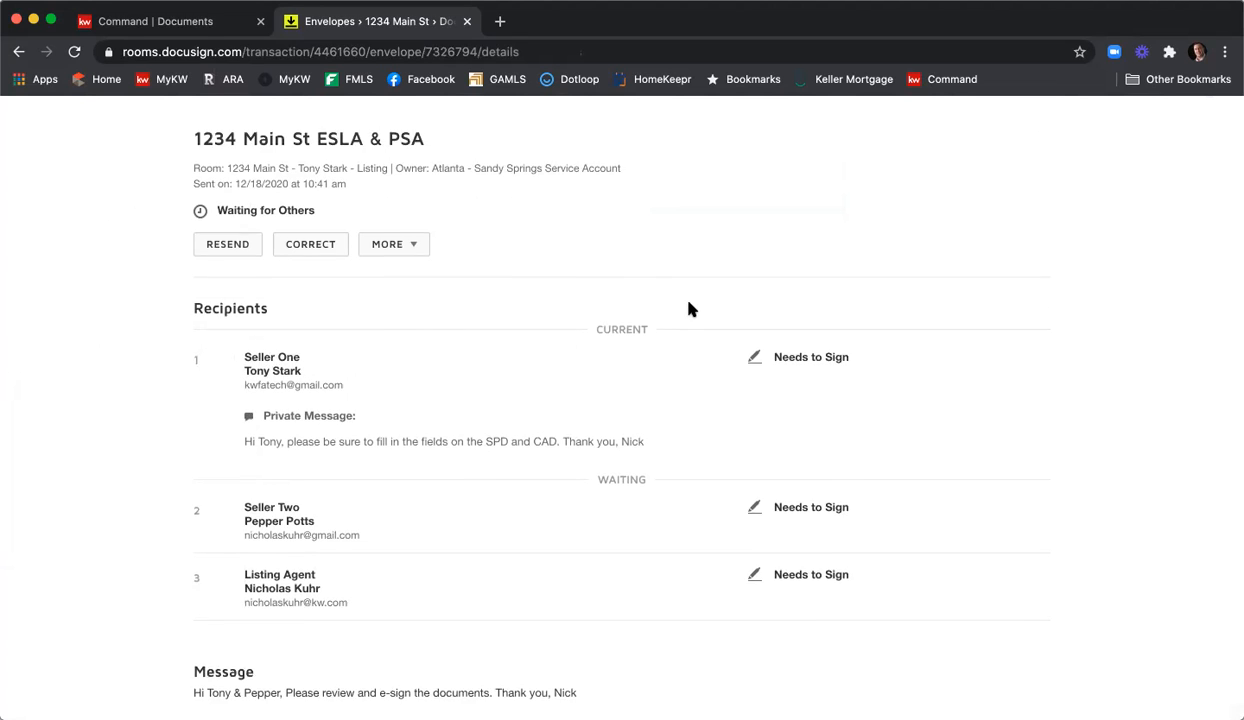
{"action": "scroll", "coordinate": [682, 311], "scroll_direction": "up", "scroll_amount": 1}
{"action": "left_click", "coordinate": [1209, 119]}
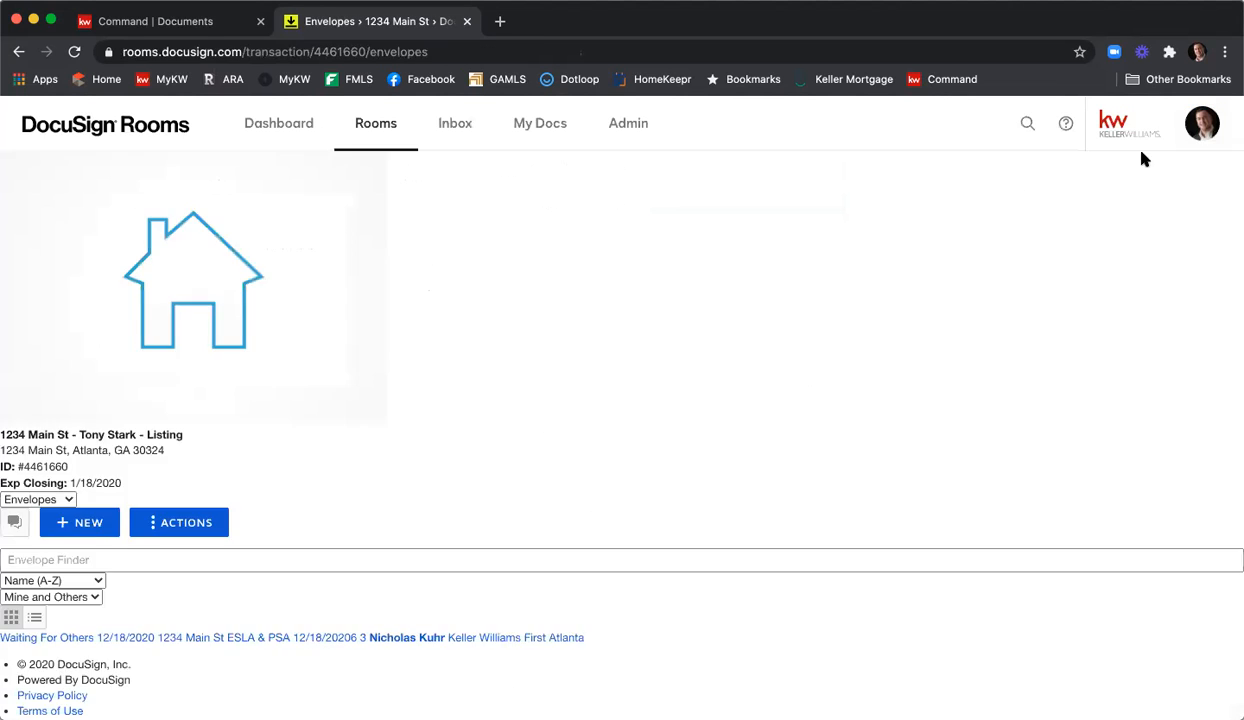
{"action": "left_click", "coordinate": [500, 21]}
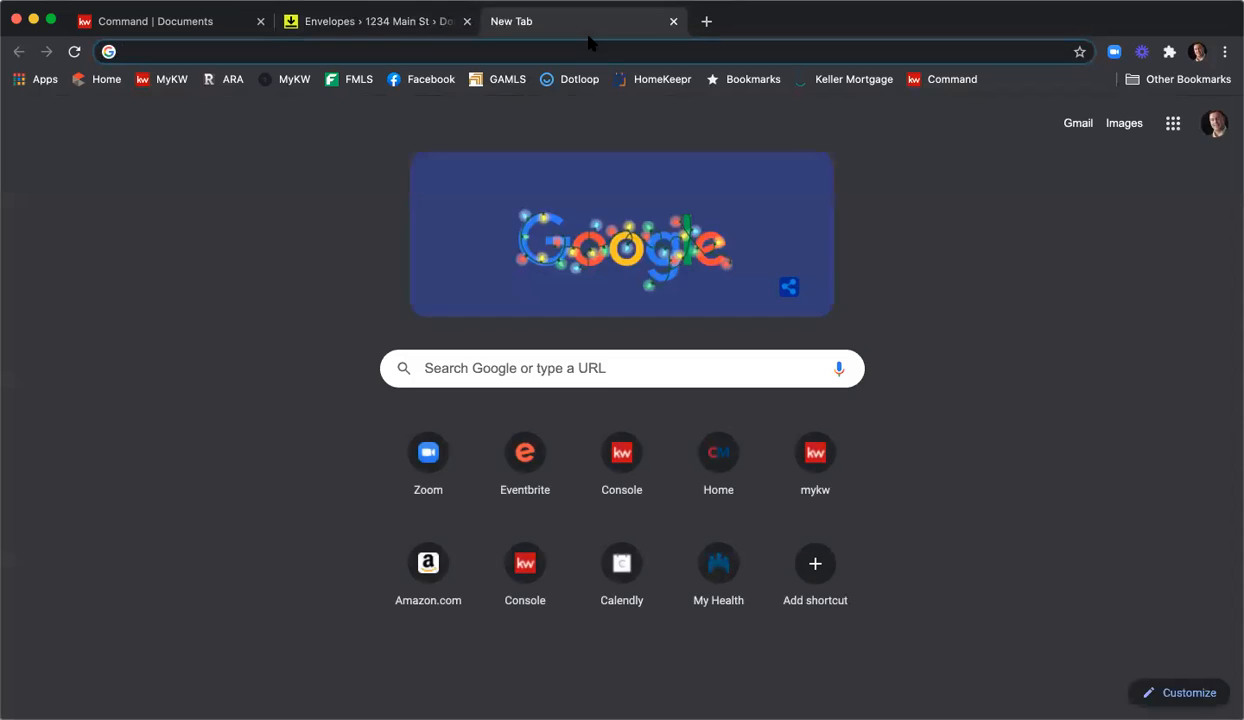
Go to Gmail and switch to the seller's test mail account.
{"action": "type", "text": "gmail"}
{"action": "key", "text": "Return"}
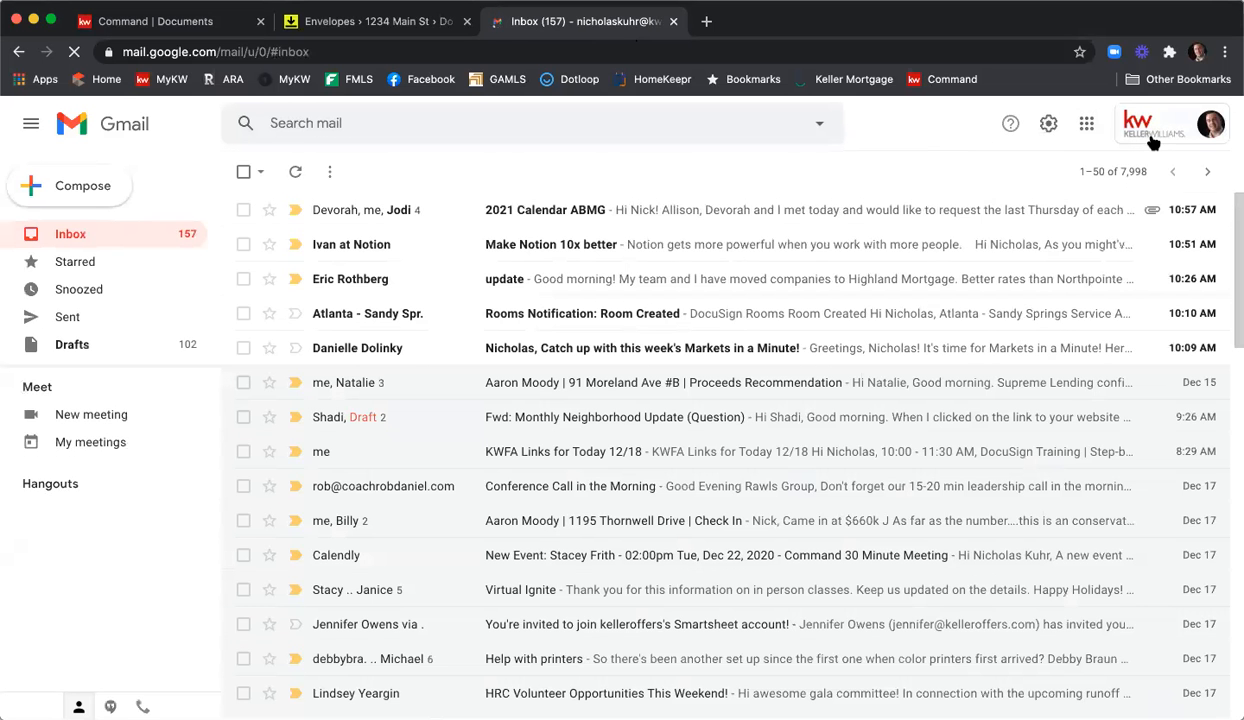
{"action": "left_click", "coordinate": [1151, 140]}
{"action": "left_click", "coordinate": [1042, 447]}
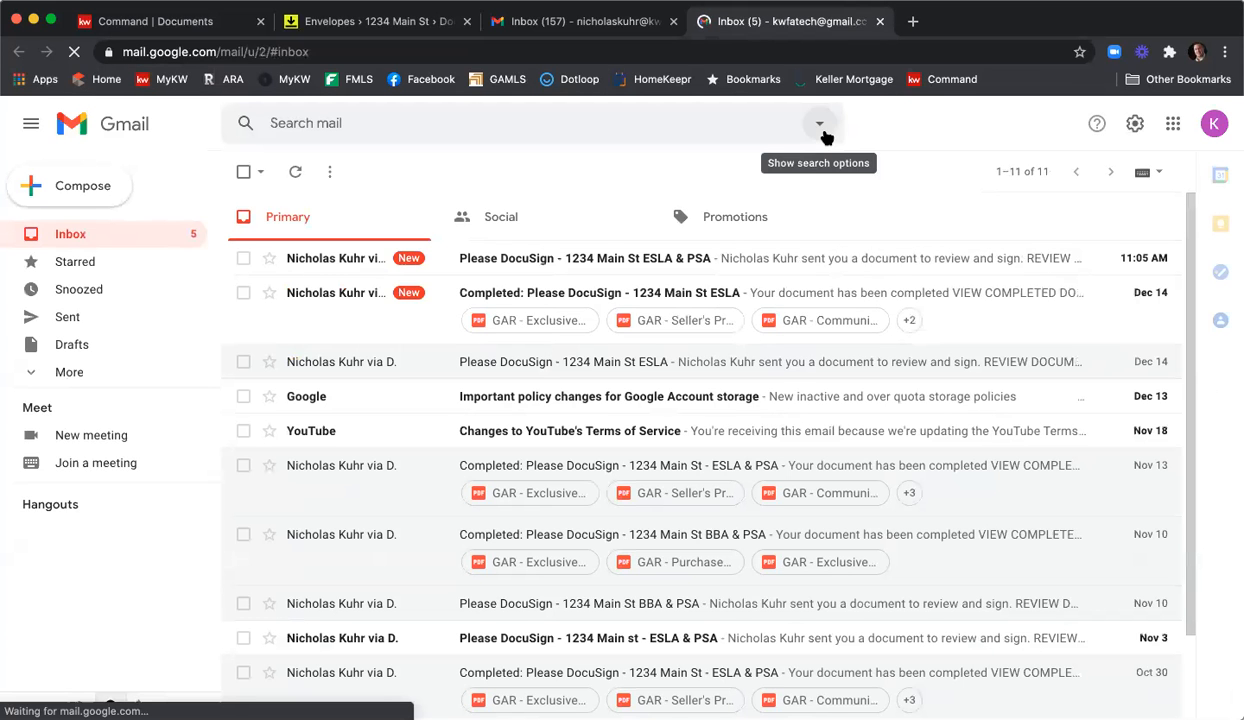
Select the ten old DocuSign completed and signing-request emails and delete them.
{"action": "left_click", "coordinate": [243, 292]}
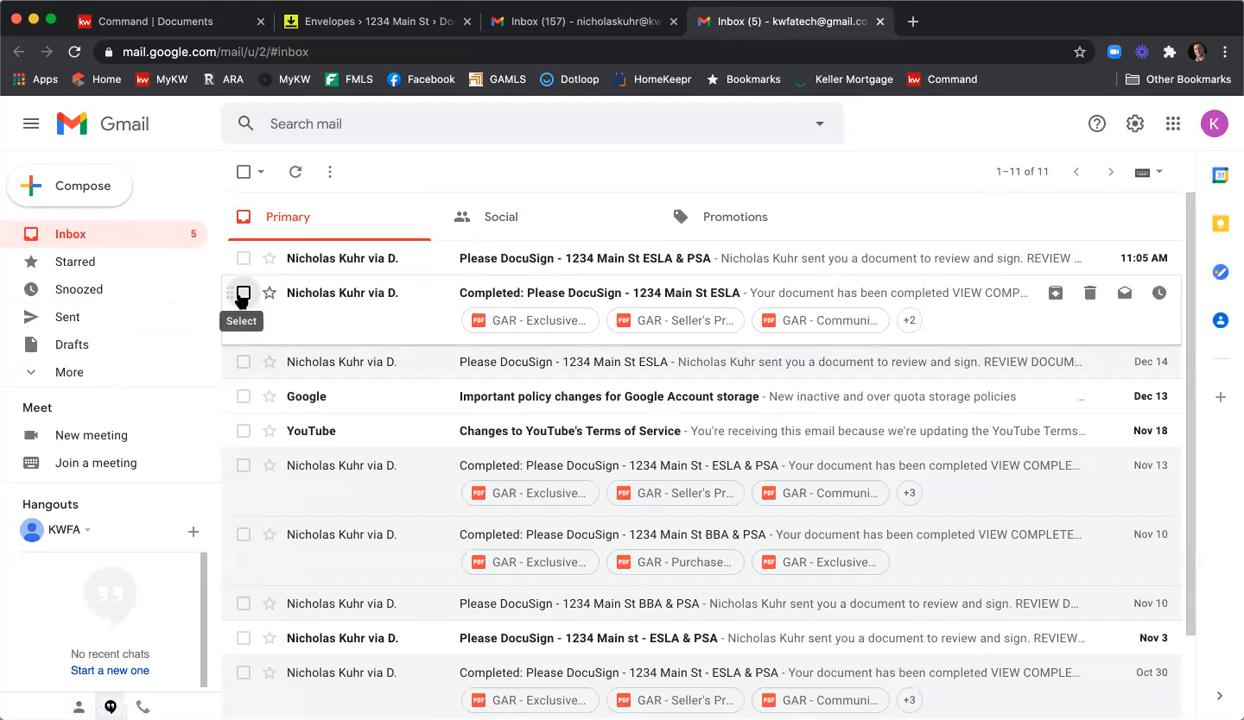
{"action": "left_click", "coordinate": [243, 361]}
{"action": "left_click", "coordinate": [243, 430]}
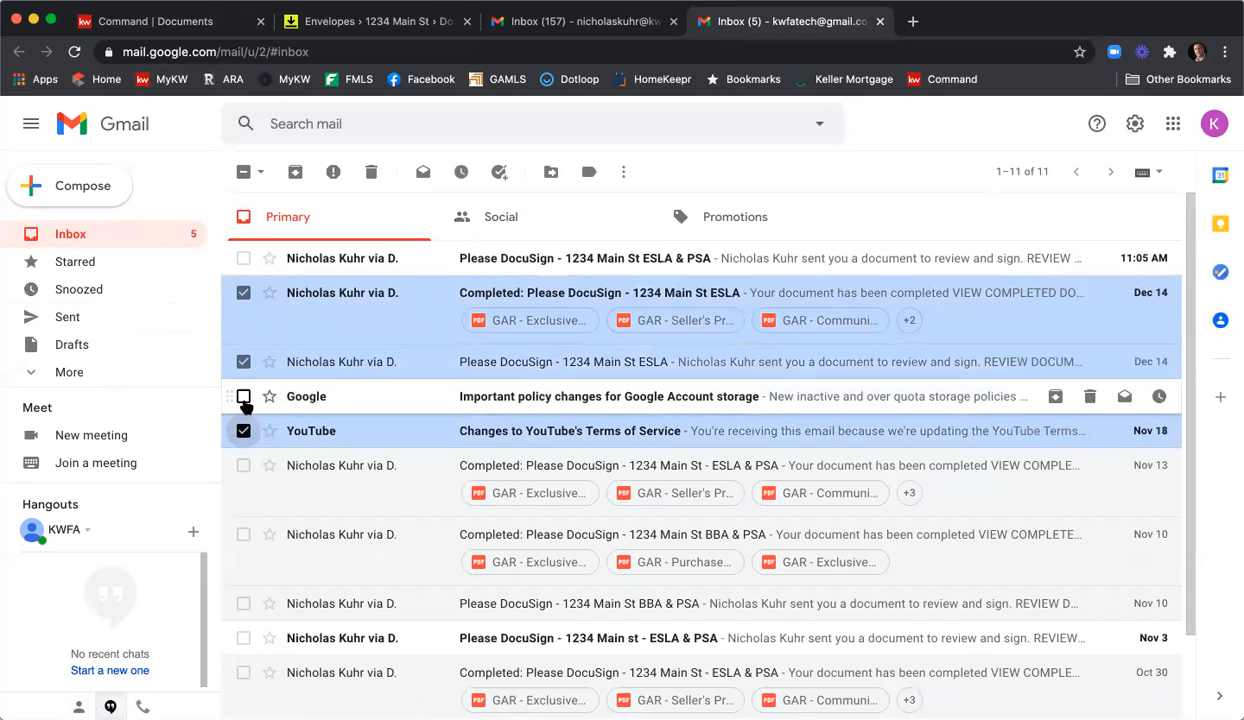
{"action": "left_click", "coordinate": [243, 396]}
{"action": "scroll", "coordinate": [243, 410], "scroll_direction": "down", "scroll_amount": 1}
{"action": "scroll", "coordinate": [243, 412], "scroll_direction": "up", "scroll_amount": 1}
{"action": "scroll", "coordinate": [243, 414], "scroll_direction": "down", "scroll_amount": 2}
{"action": "left_click", "coordinate": [243, 364]}
{"action": "left_click", "coordinate": [243, 433]}
{"action": "left_click", "coordinate": [243, 502]}
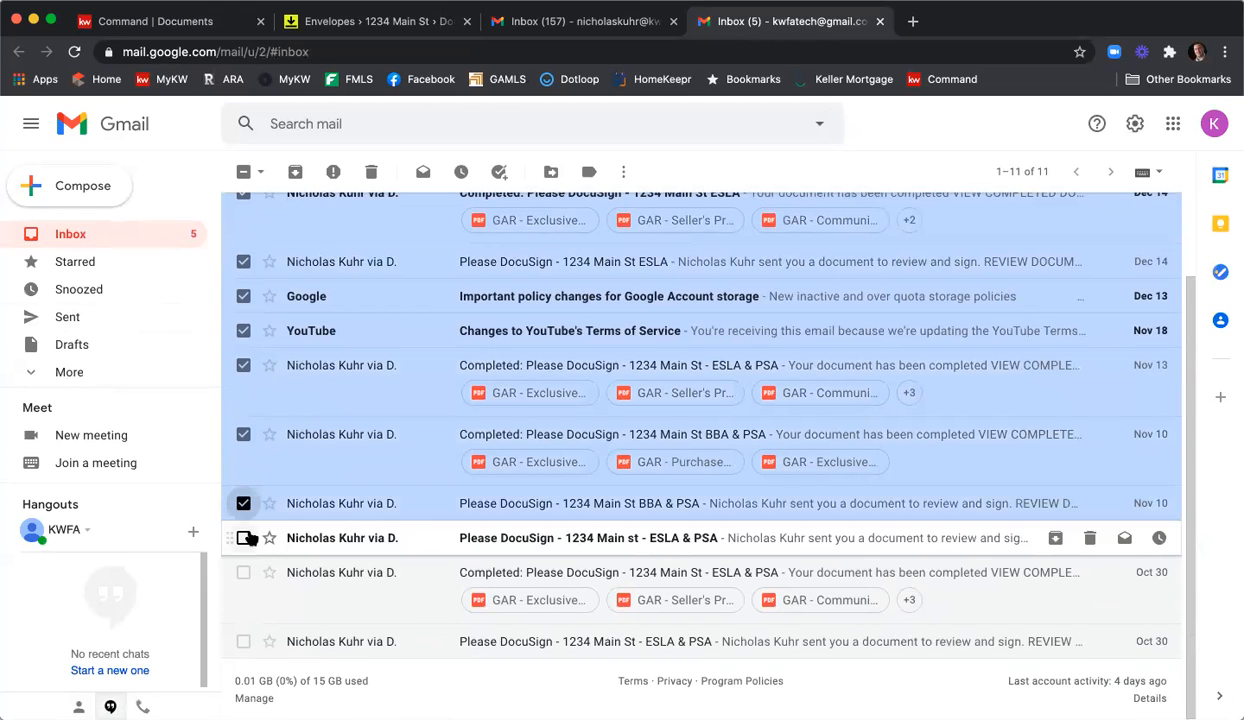
{"action": "left_click", "coordinate": [243, 537]}
{"action": "left_click", "coordinate": [243, 571]}
{"action": "left_click", "coordinate": [243, 641]}
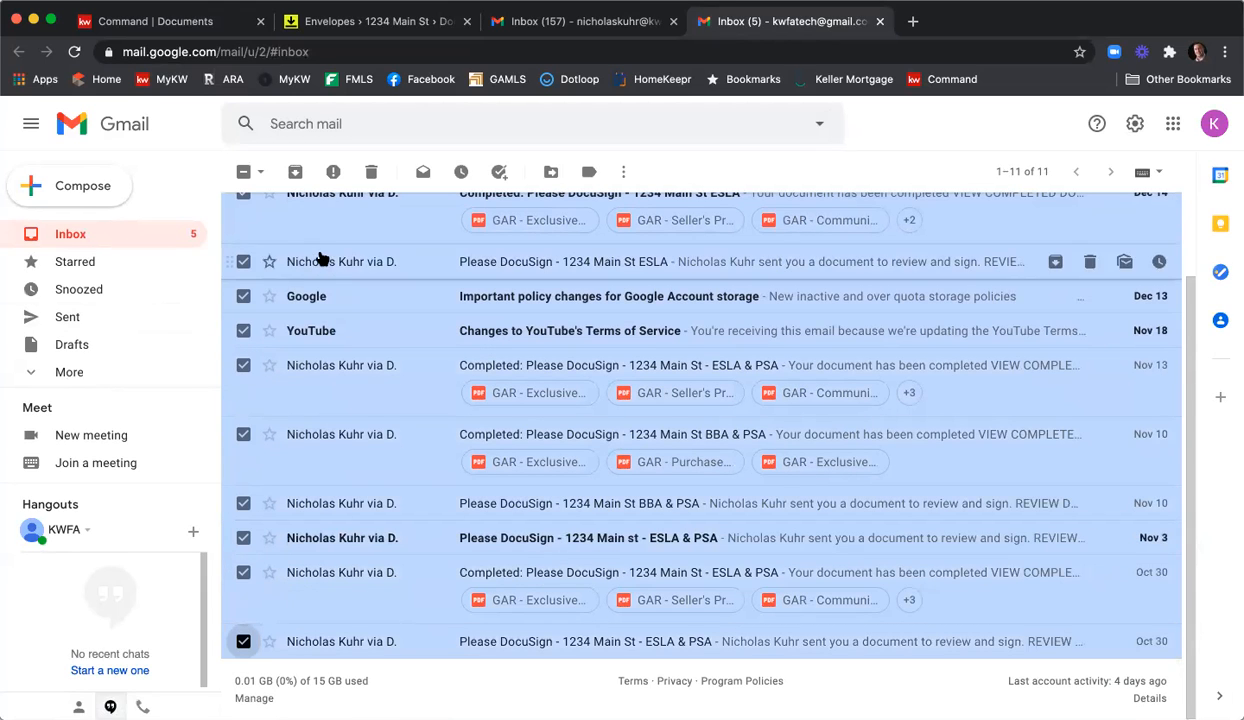
{"action": "left_click", "coordinate": [373, 172]}
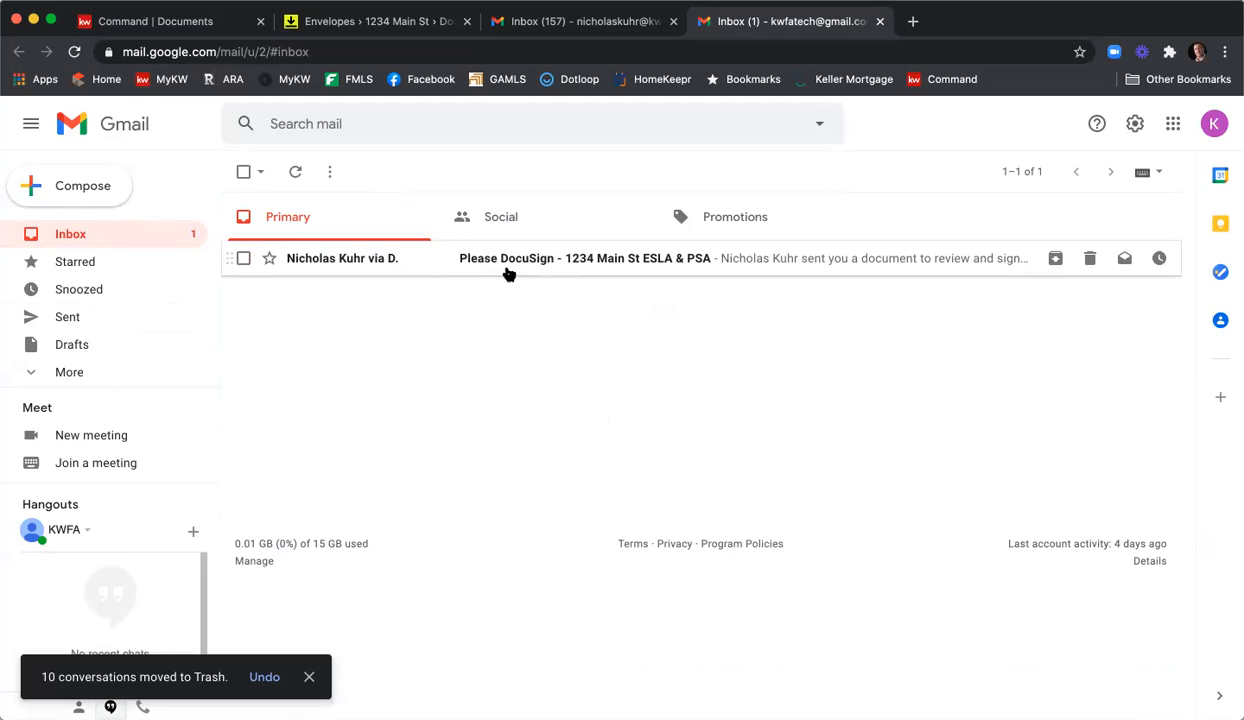
Open the new DocuSign signing request email and review its documents.
{"action": "left_click", "coordinate": [686, 262]}
{"action": "scroll", "coordinate": [930, 300], "scroll_direction": "down", "scroll_amount": 2}
{"action": "scroll", "coordinate": [970, 315], "scroll_direction": "down", "scroll_amount": 2}
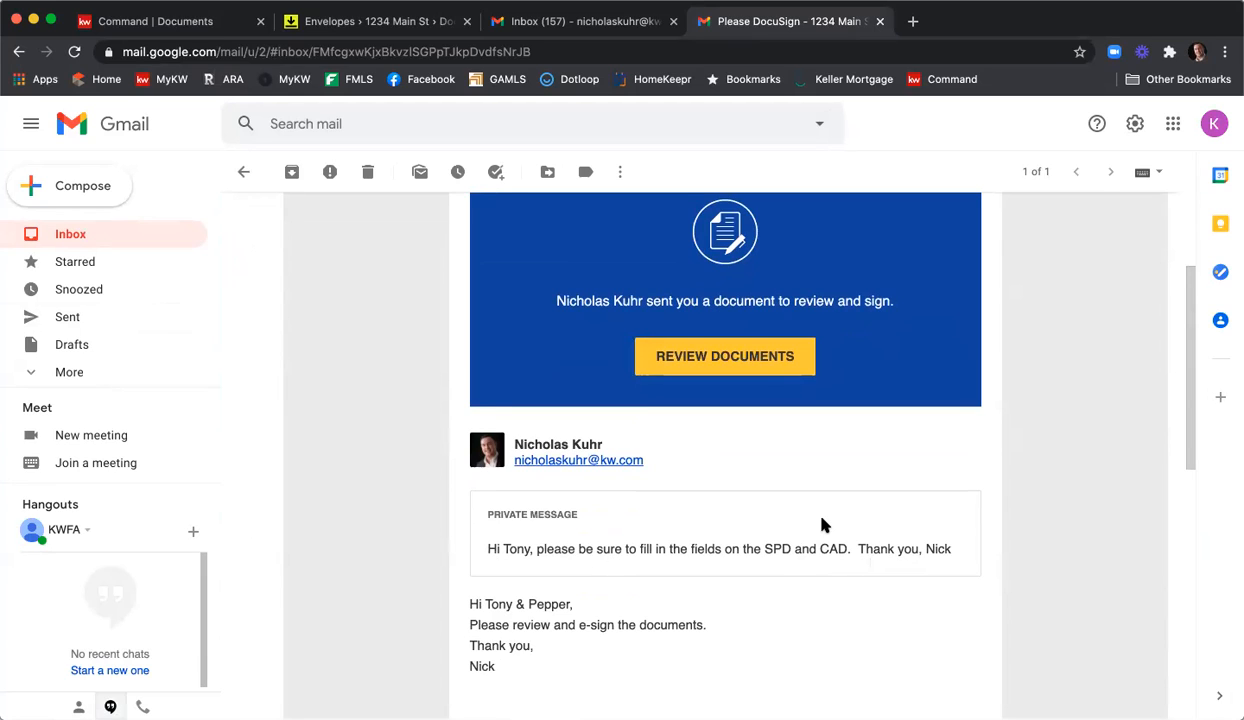
{"action": "left_click", "coordinate": [712, 356]}
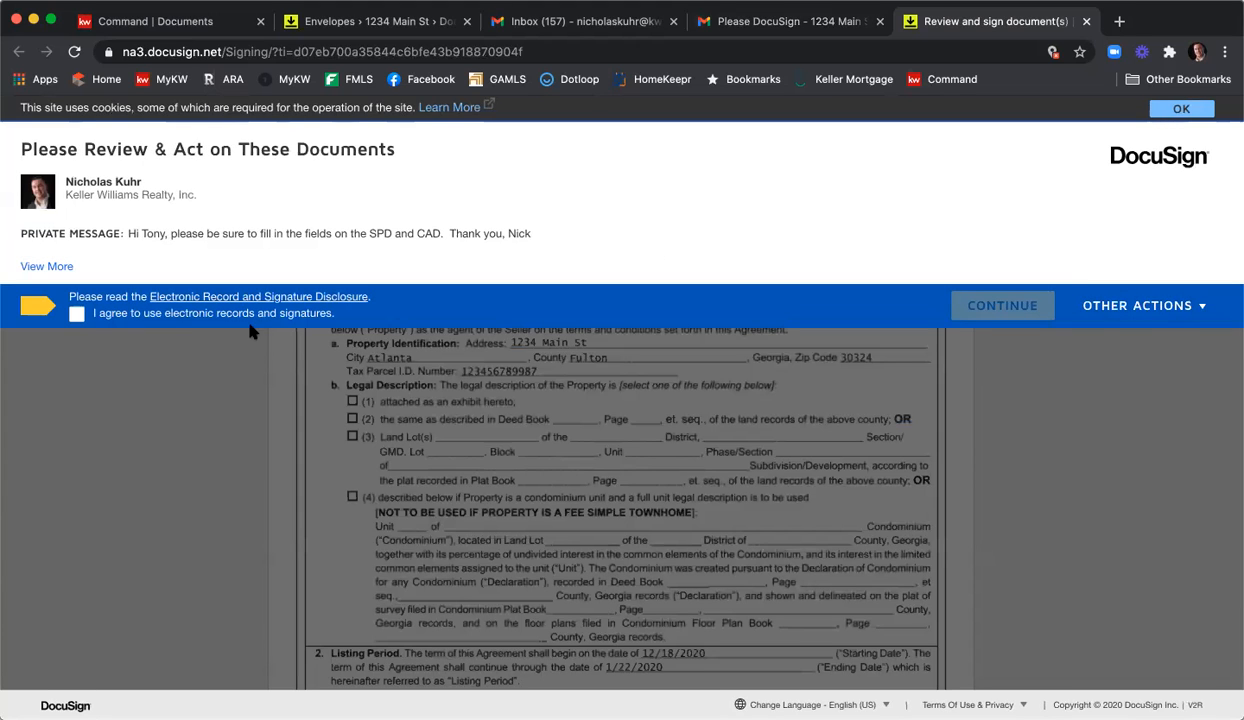
Accept electronic records and apply the seller's adopted signature to the listing agreement's signature line.
{"action": "left_click", "coordinate": [77, 314]}
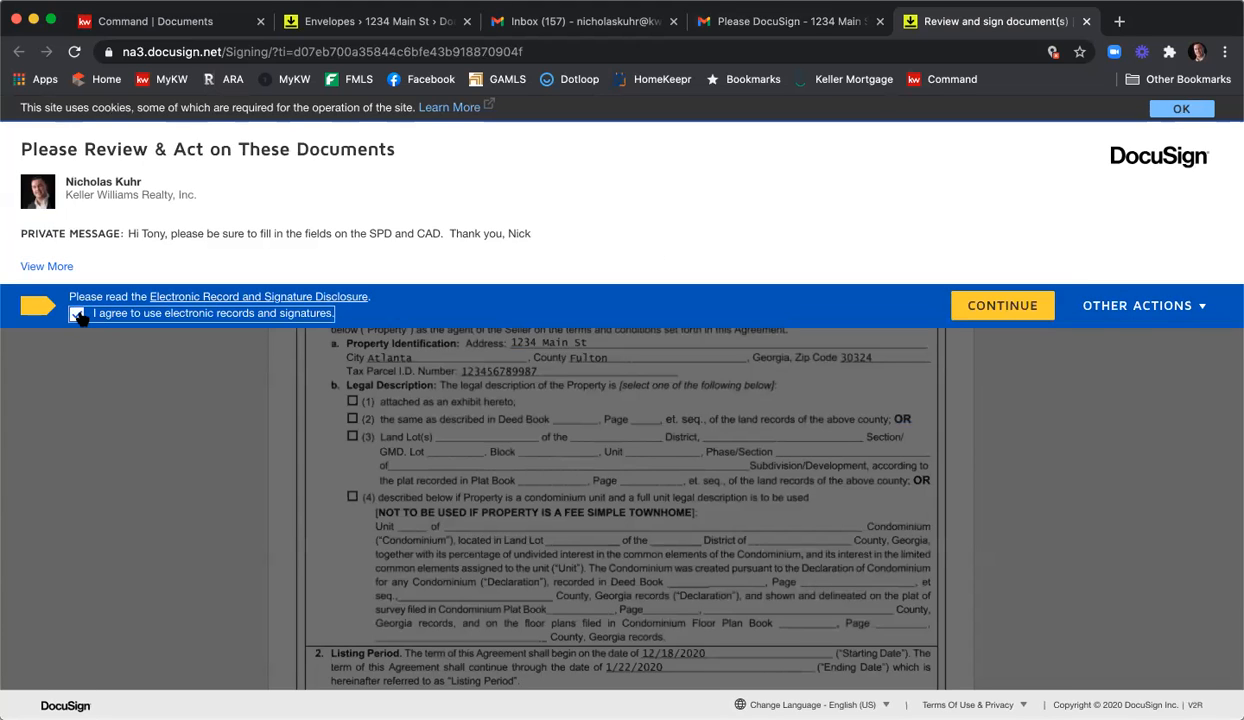
{"action": "left_click", "coordinate": [1005, 309]}
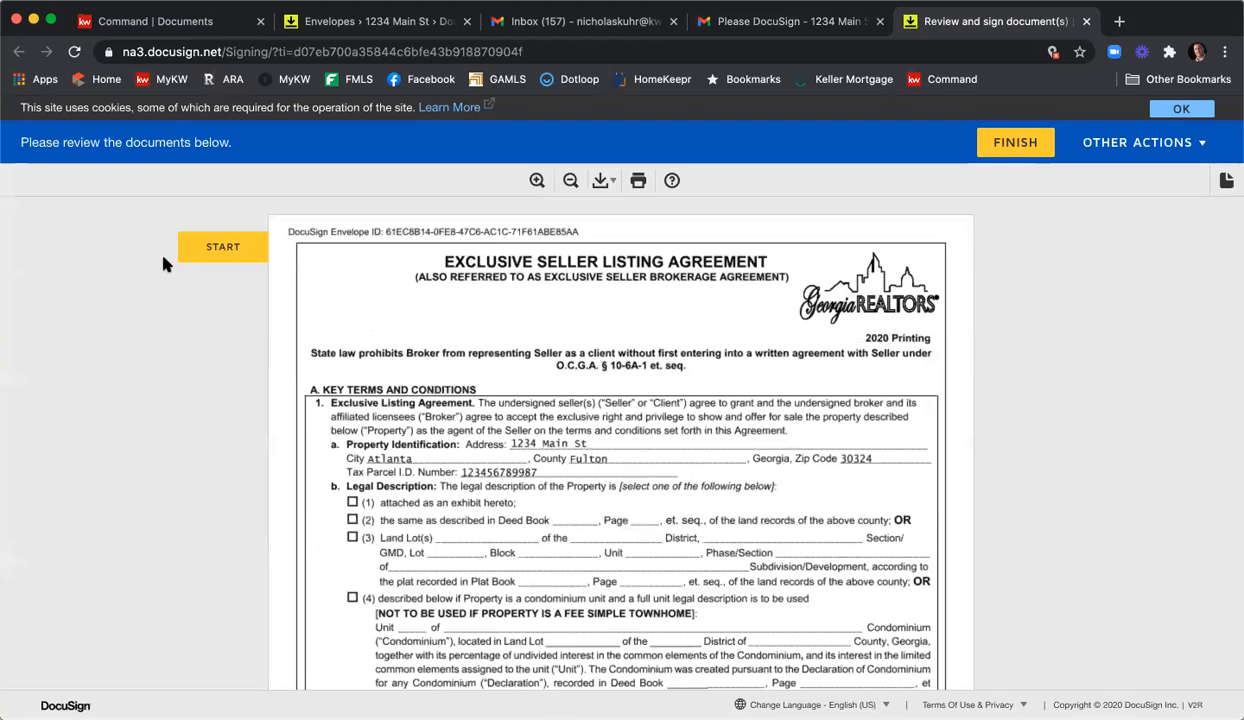
{"action": "left_click", "coordinate": [197, 246]}
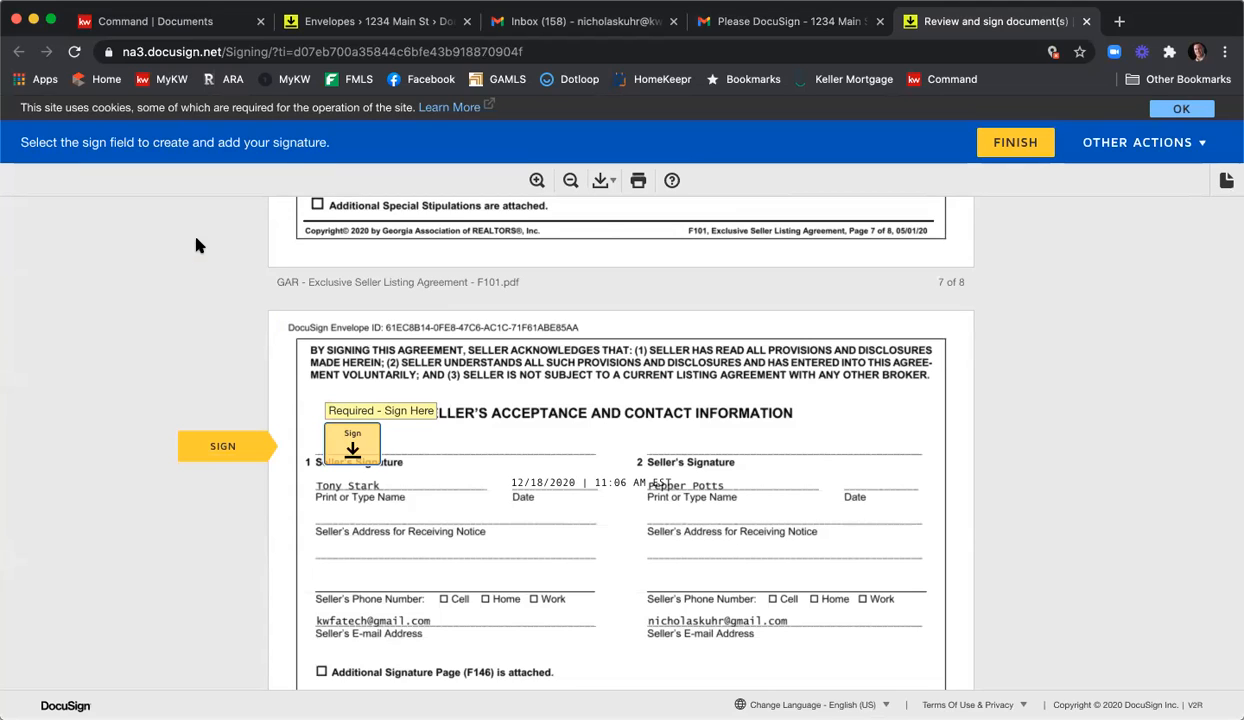
{"action": "left_click", "coordinate": [352, 445]}
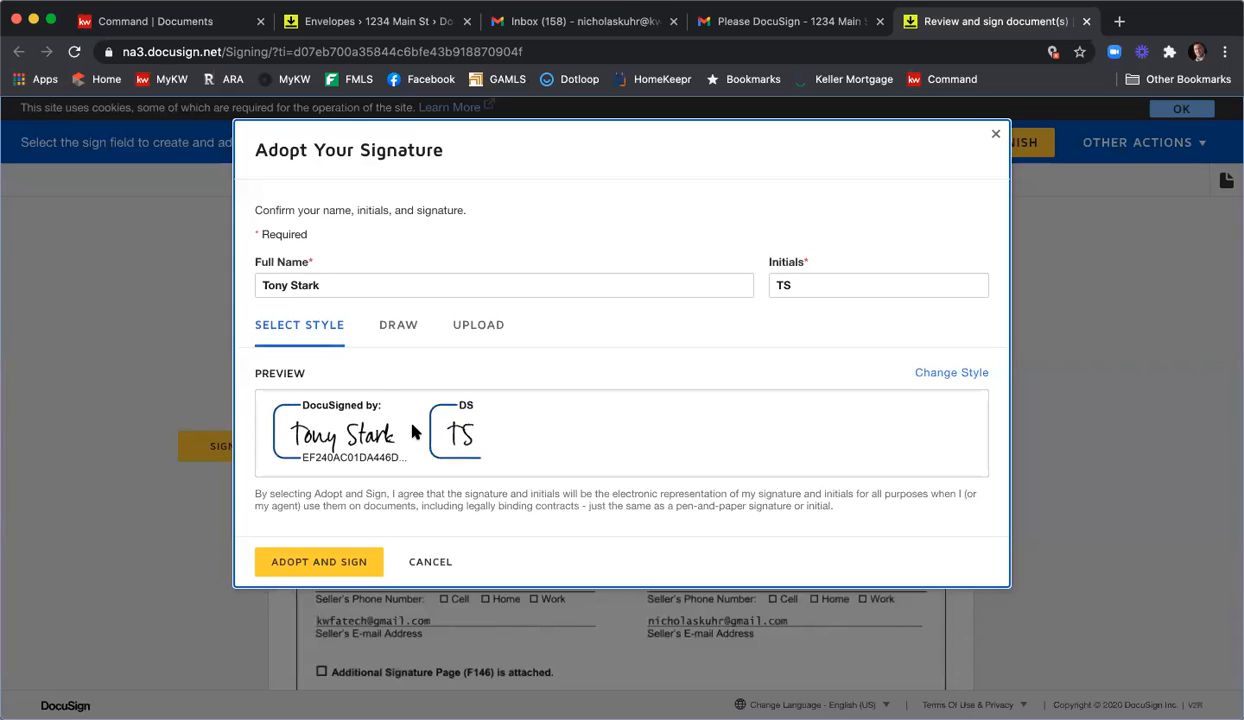
{"action": "left_click", "coordinate": [348, 563]}
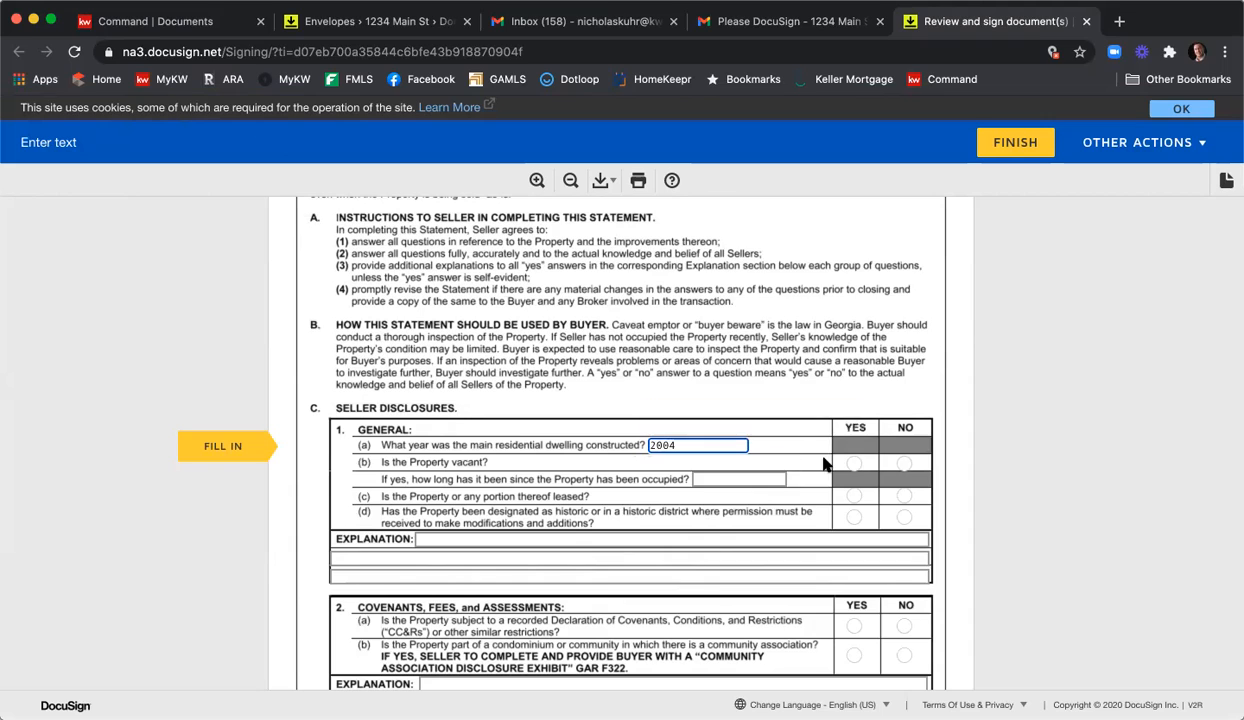
Answer the first disclosures: vacant Yes, historic No, leased No, covenants, association and lead paint Yes.
{"action": "left_click", "coordinate": [853, 465]}
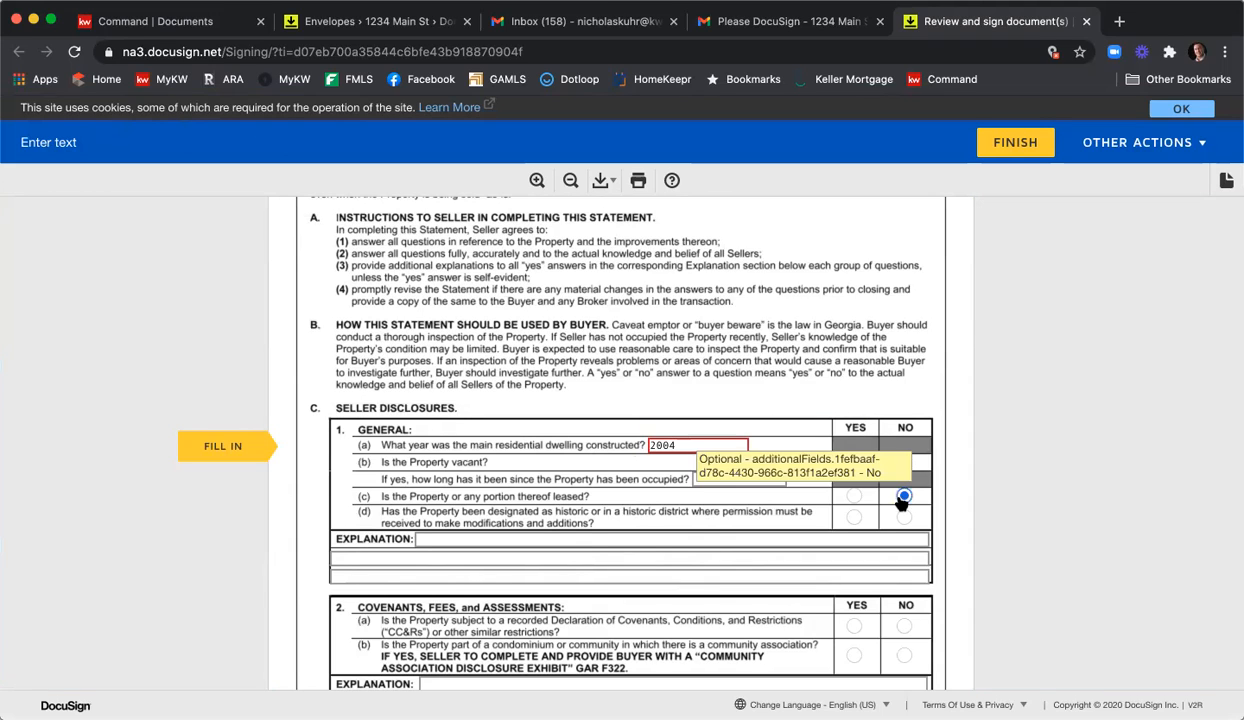
{"action": "left_click", "coordinate": [903, 517]}
{"action": "left_click", "coordinate": [903, 496]}
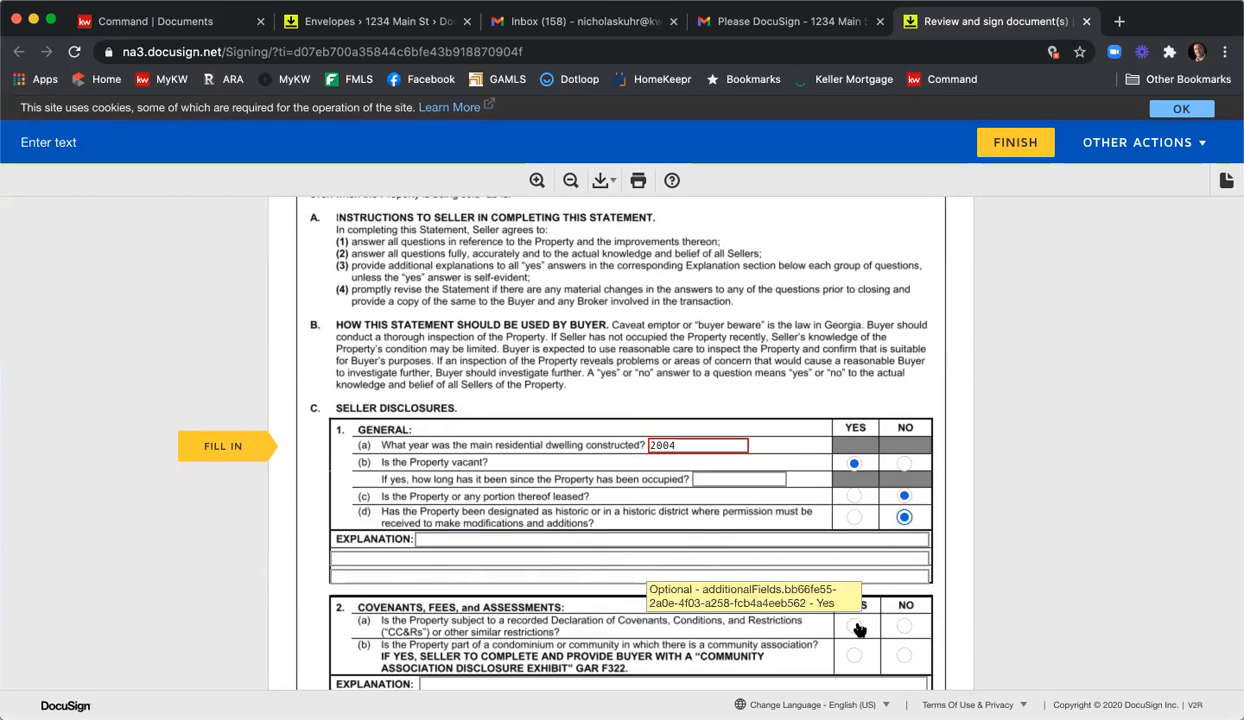
{"action": "left_click", "coordinate": [853, 625]}
{"action": "scroll", "coordinate": [855, 517], "scroll_direction": "down", "scroll_amount": 3}
{"action": "left_click", "coordinate": [853, 497]}
{"action": "scroll", "coordinate": [855, 505], "scroll_direction": "down", "scroll_amount": 3}
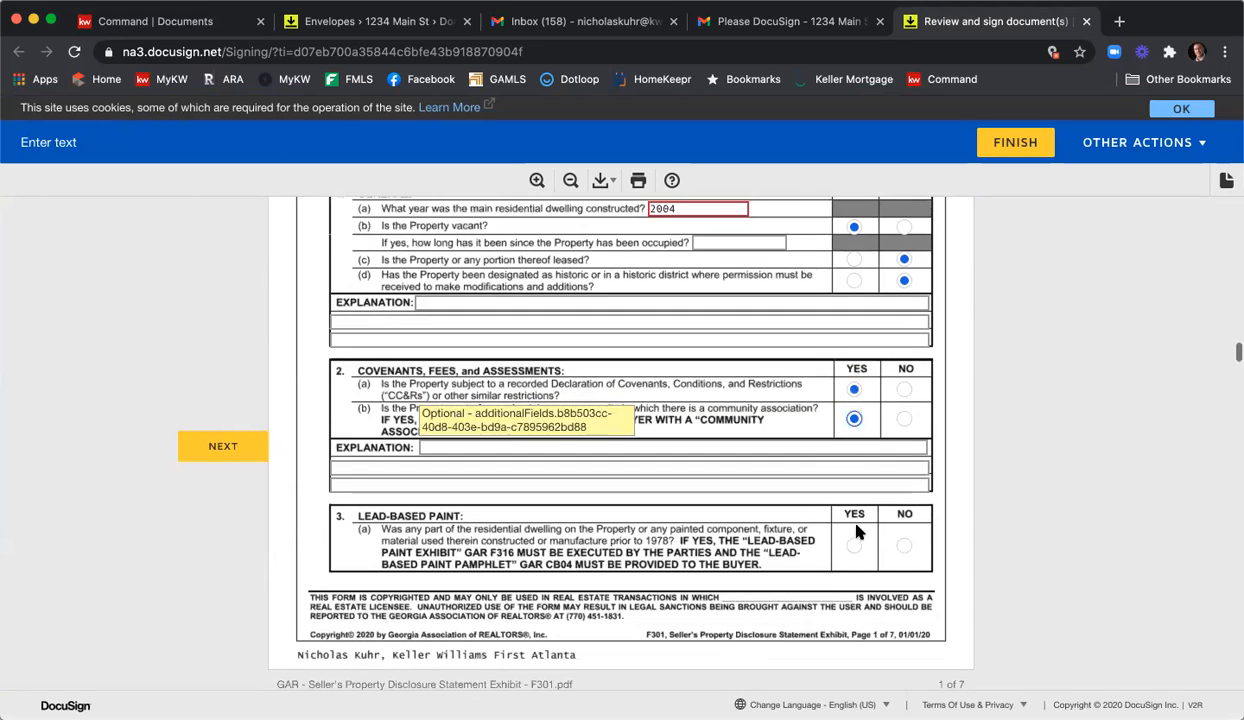
{"action": "left_click", "coordinate": [853, 512]}
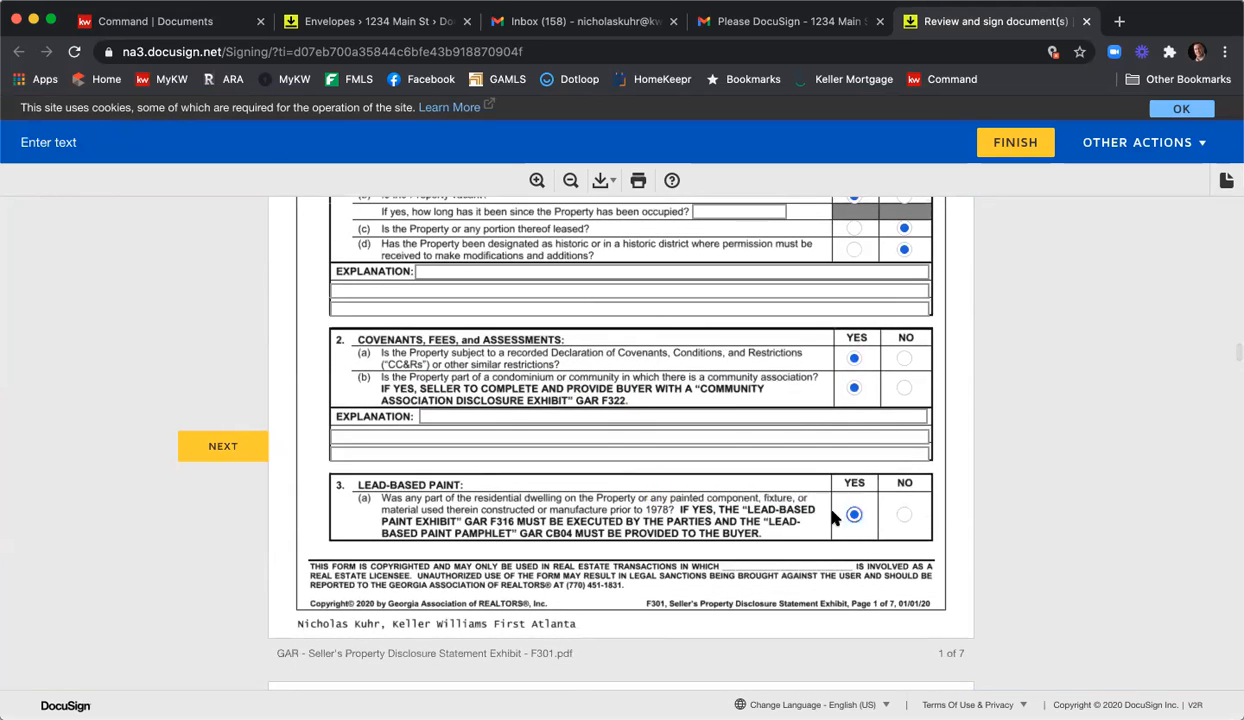
{"action": "scroll", "coordinate": [832, 517], "scroll_direction": "down", "scroll_amount": 5}
Answer section 4: (a) Yes, (b) No, (c) Yes, (d) No, (e) Yes, (f) No, (g) Yes, (h) Yes.
{"action": "left_click", "coordinate": [863, 481]}
{"action": "left_click", "coordinate": [909, 503]}
{"action": "left_click", "coordinate": [863, 523]}
{"action": "left_click", "coordinate": [909, 544]}
{"action": "left_click", "coordinate": [864, 565]}
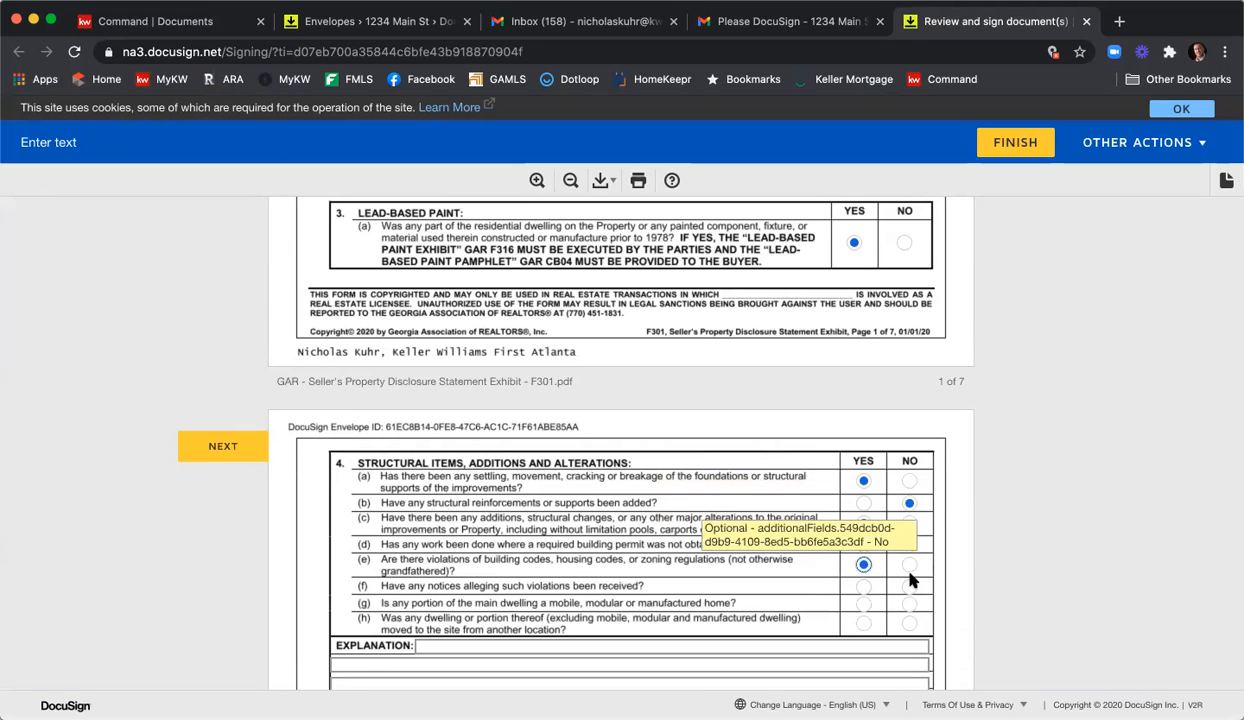
{"action": "left_click", "coordinate": [909, 586]}
{"action": "left_click", "coordinate": [863, 603]}
{"action": "left_click", "coordinate": [863, 623]}
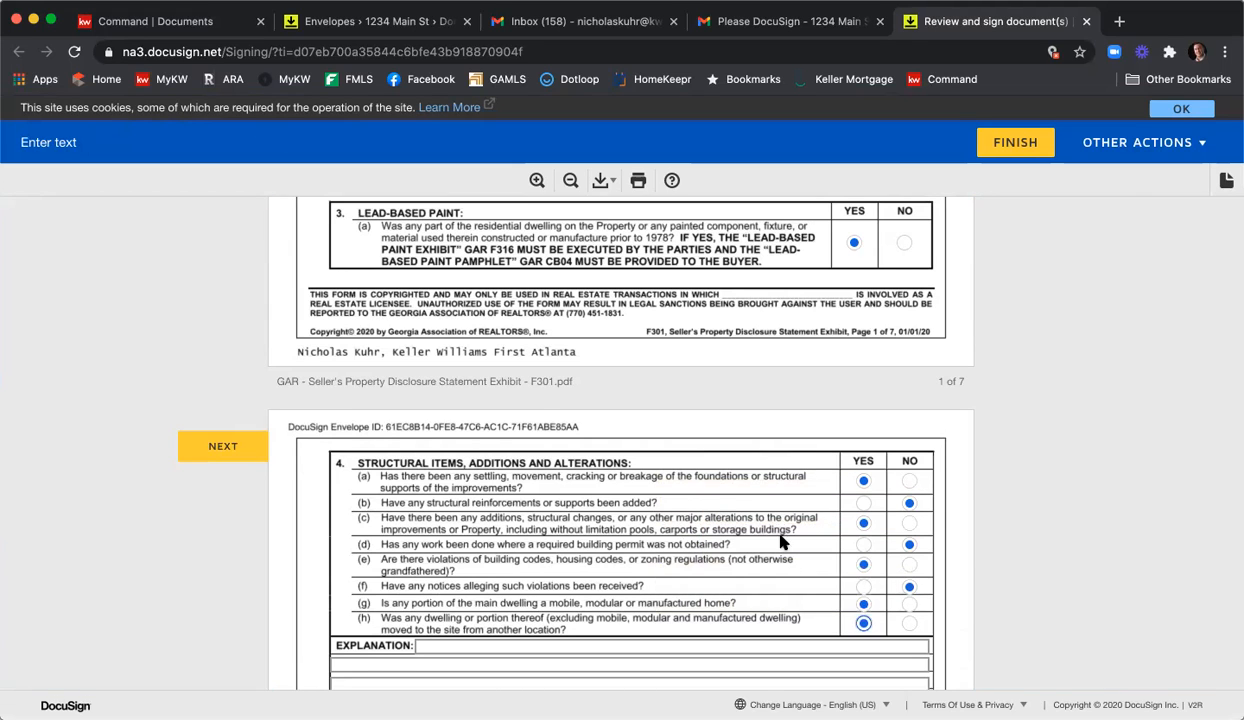
{"action": "scroll", "coordinate": [600, 520], "scroll_direction": "down", "scroll_amount": 4}
Fill section 4's explanation lines with 'Type in info h' and 'More inf'.
{"action": "left_click", "coordinate": [503, 448]}
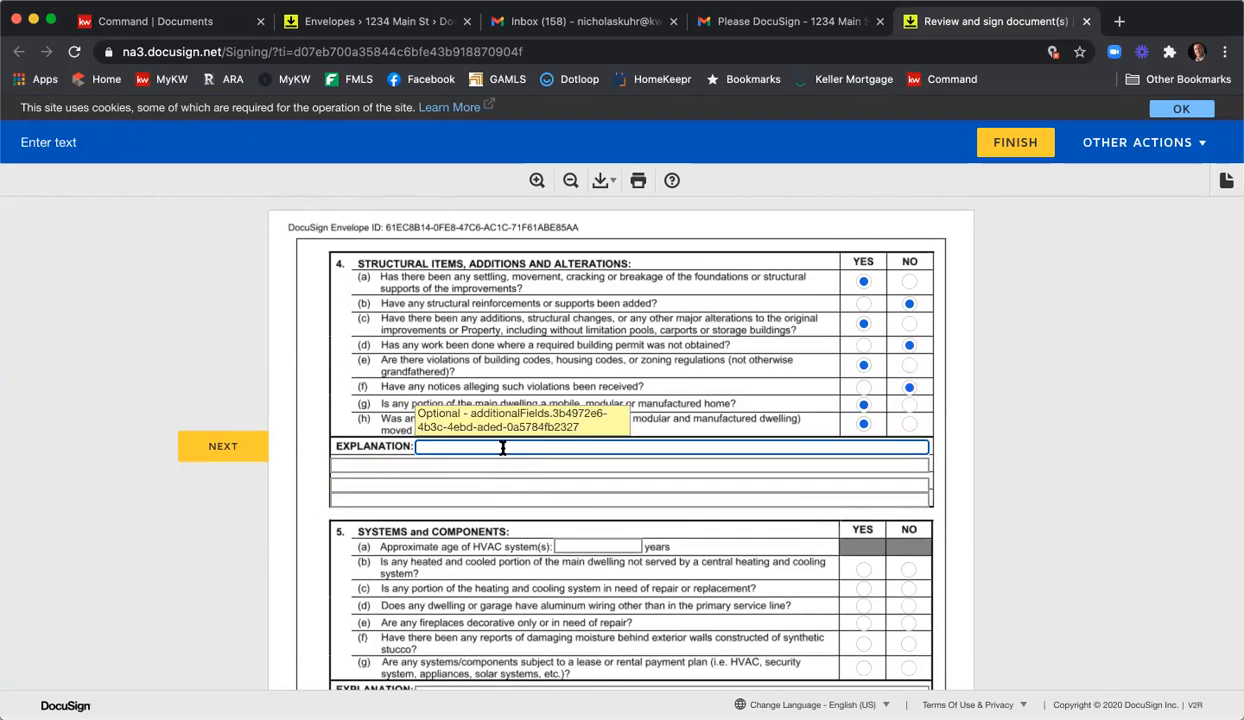
{"action": "type", "text": "Type in info h"}
{"action": "key", "text": "Tab"}
{"action": "type", "text": "More inf"}
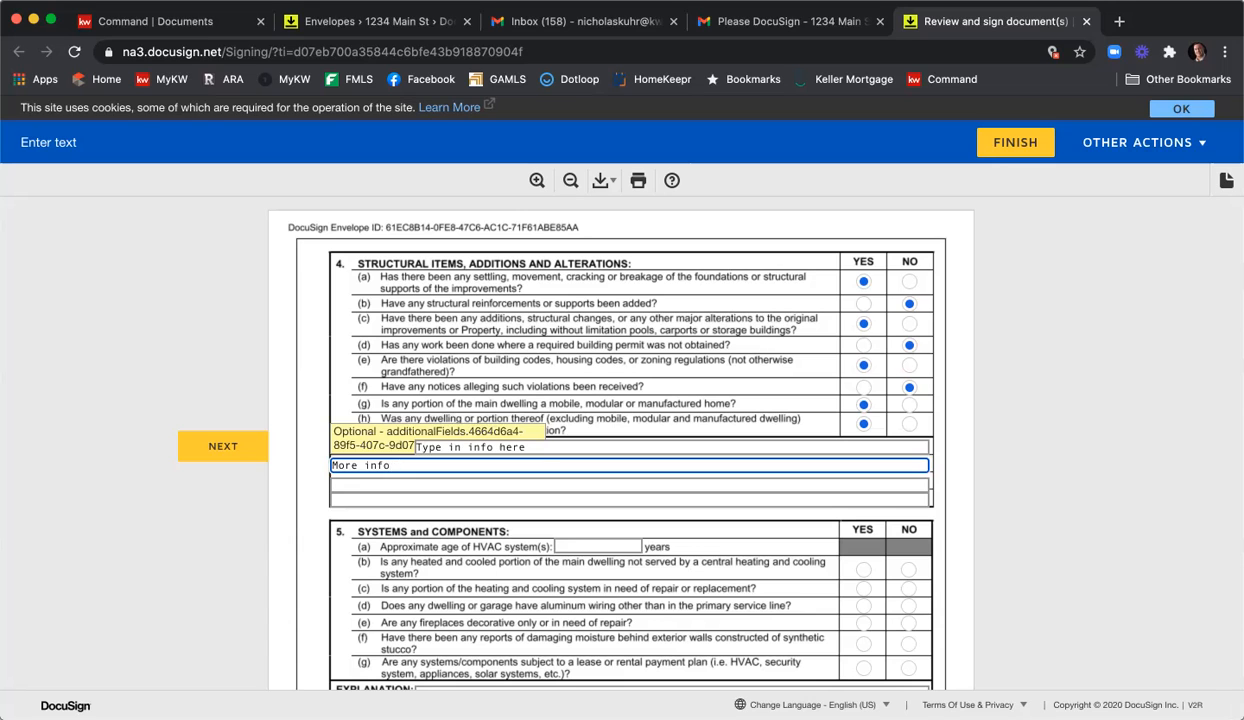
{"action": "key", "text": "Tab"}
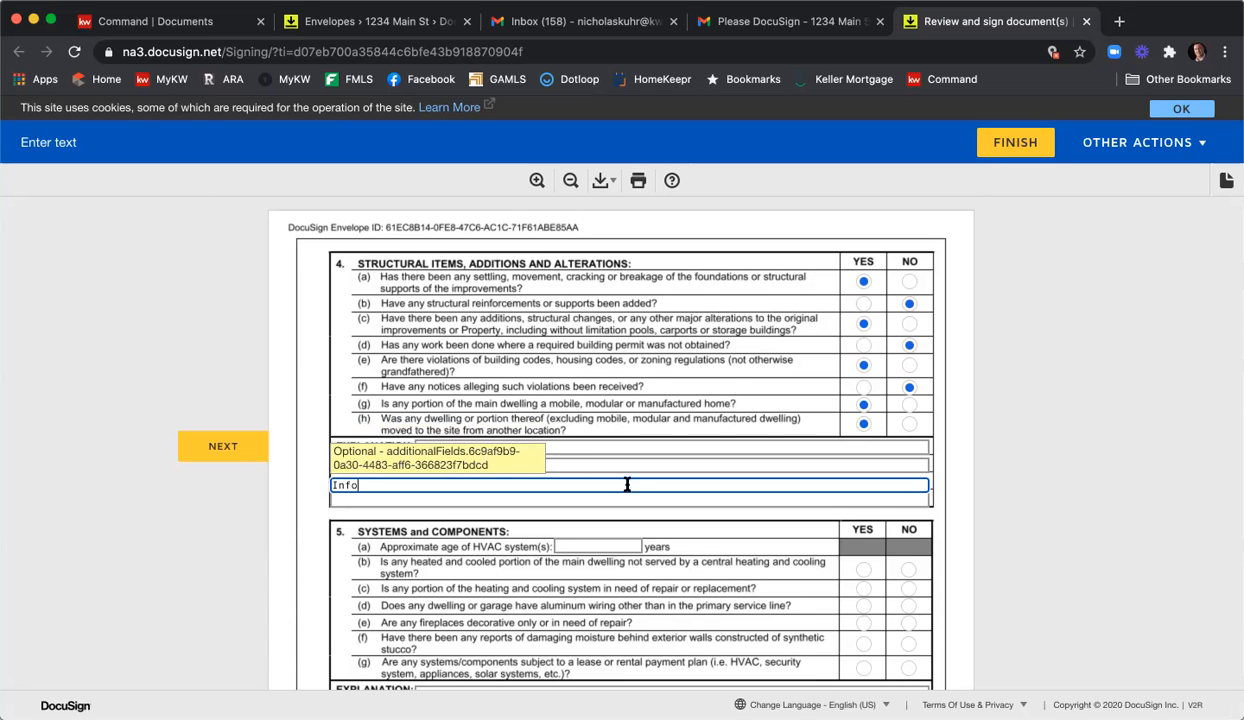
{"action": "scroll", "coordinate": [610, 480], "scroll_direction": "down", "scroll_amount": 1}
Enter HVAC age 4 and answer 5(d) No, 5(e) Yes, 5(f) No, 5(g) Yes.
{"action": "left_click", "coordinate": [620, 521]}
{"action": "type", "text": "4"}
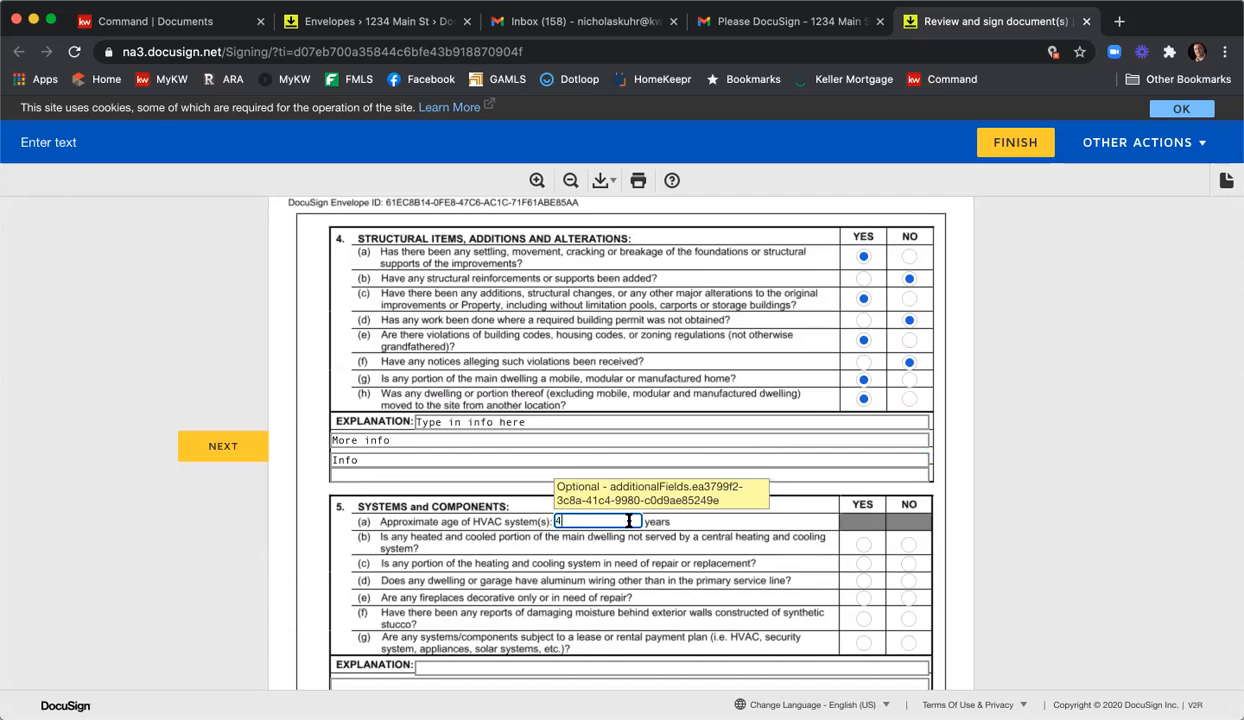
{"action": "left_click", "coordinate": [906, 583]}
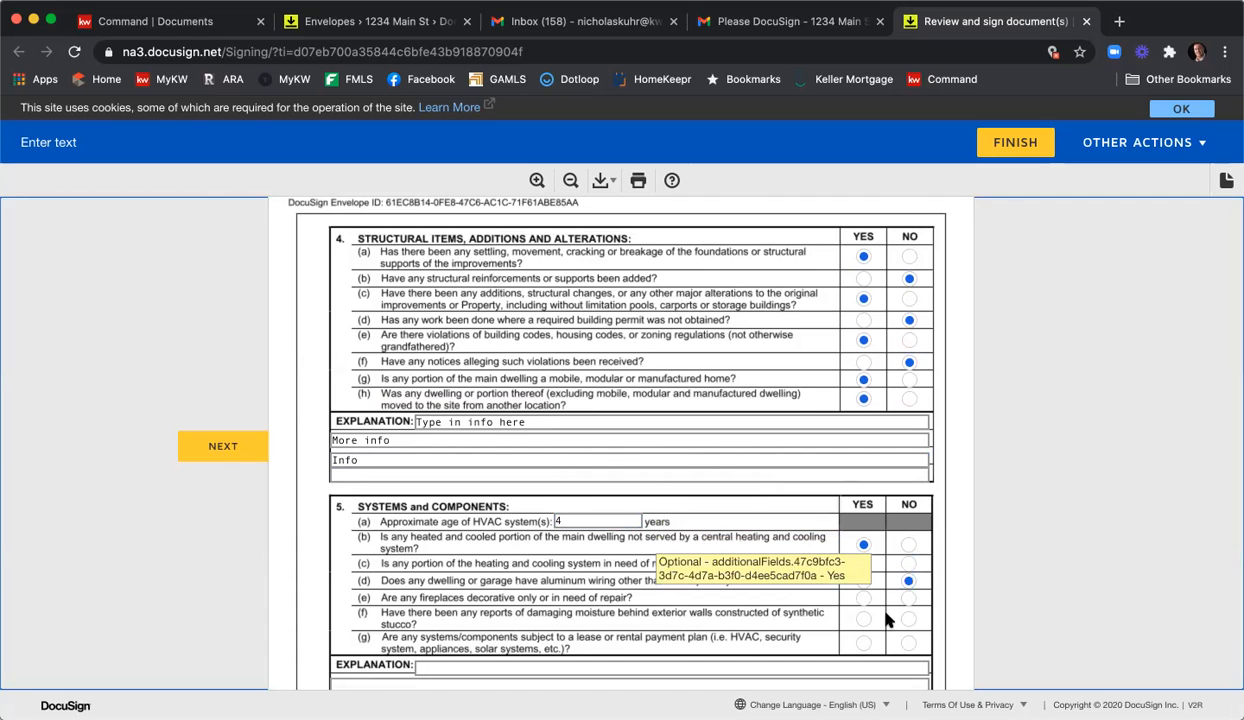
{"action": "left_click", "coordinate": [862, 598]}
{"action": "left_click", "coordinate": [906, 619]}
{"action": "left_click", "coordinate": [862, 643]}
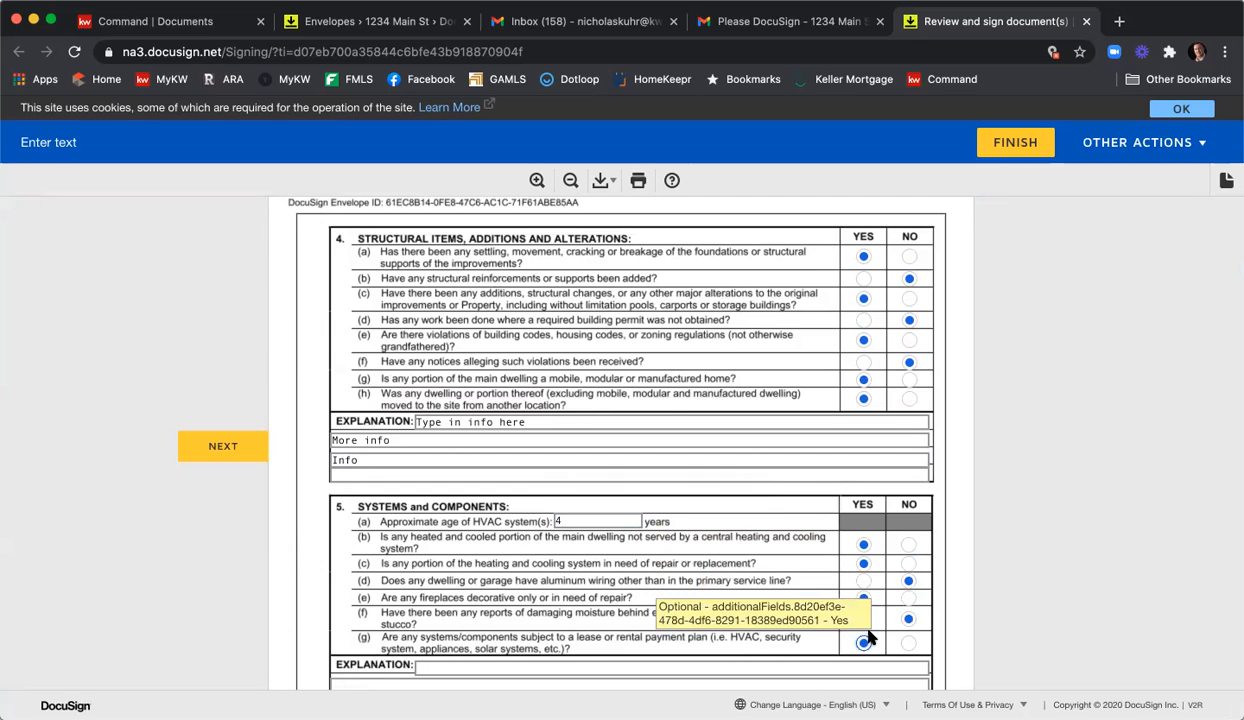
Choose public water and sewer, answer well test, pump and septic Yes, and frozen-line damage No.
{"action": "scroll", "coordinate": [1060, 534], "scroll_direction": "down", "scroll_amount": 2}
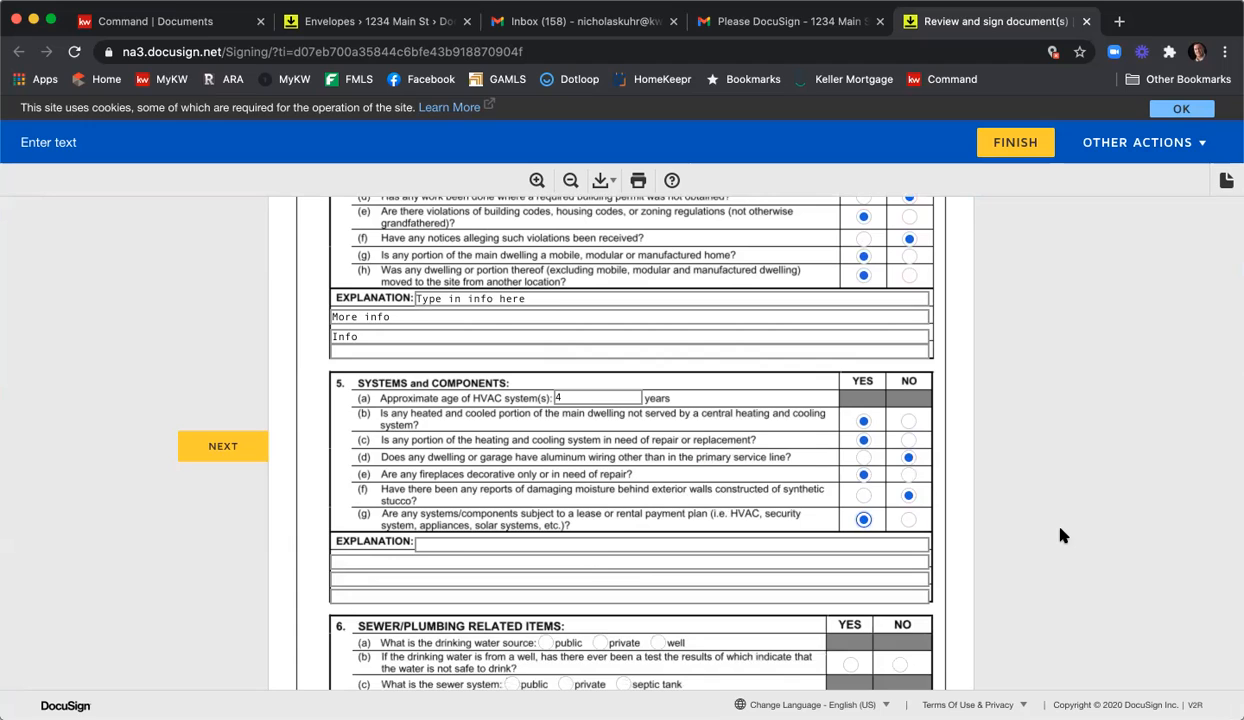
{"action": "scroll", "coordinate": [1060, 535], "scroll_direction": "down", "scroll_amount": 2}
{"action": "scroll", "coordinate": [1060, 536], "scroll_direction": "up", "scroll_amount": 4}
{"action": "scroll", "coordinate": [1060, 537], "scroll_direction": "down", "scroll_amount": 5}
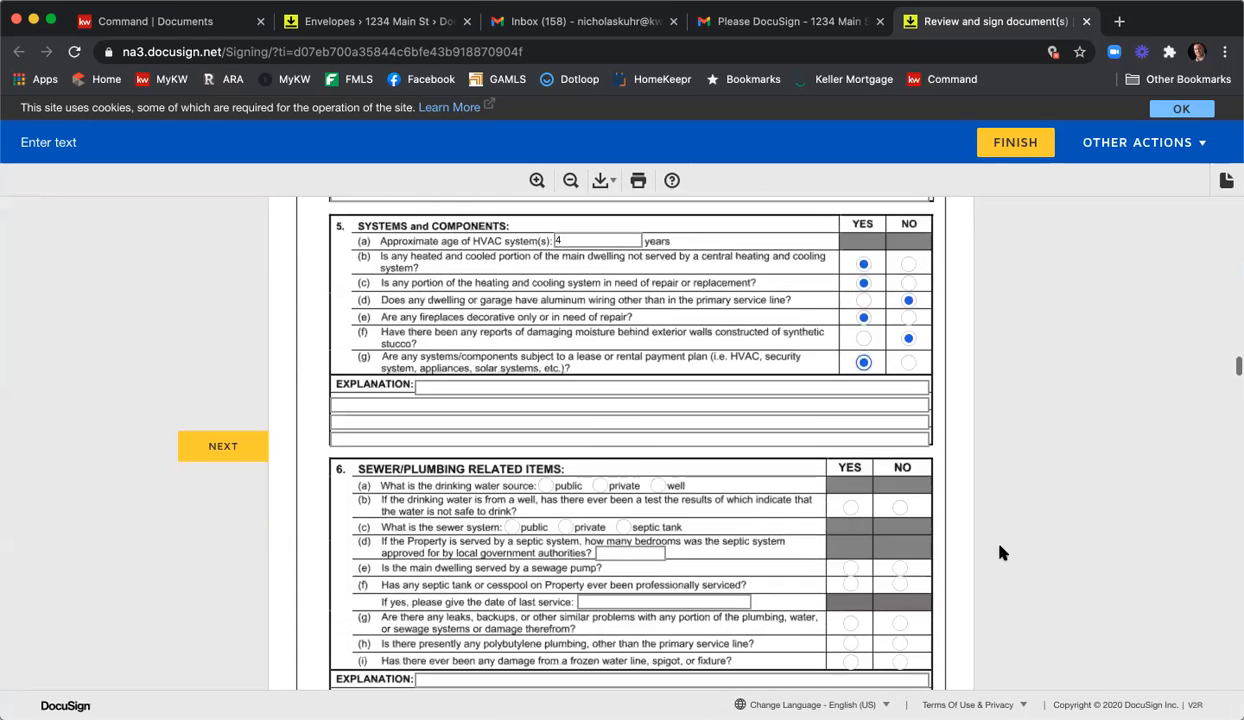
{"action": "left_click", "coordinate": [545, 488]}
{"action": "left_click", "coordinate": [847, 510]}
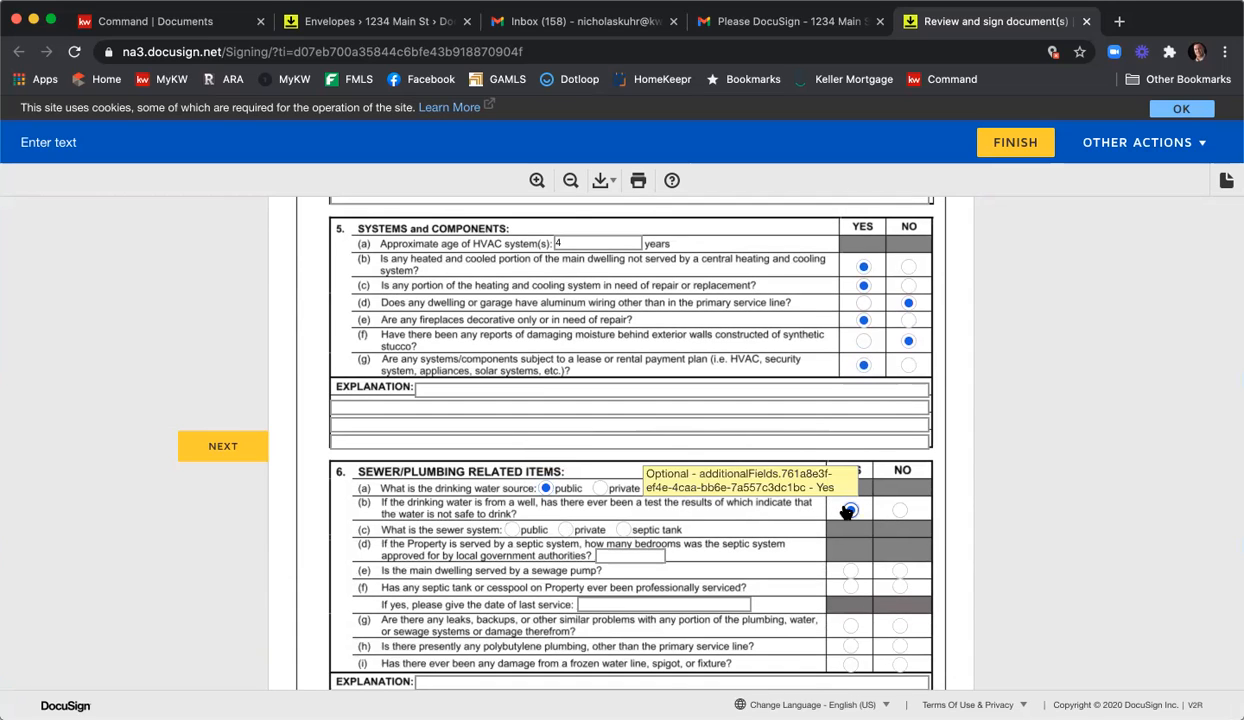
{"action": "left_click", "coordinate": [511, 529]}
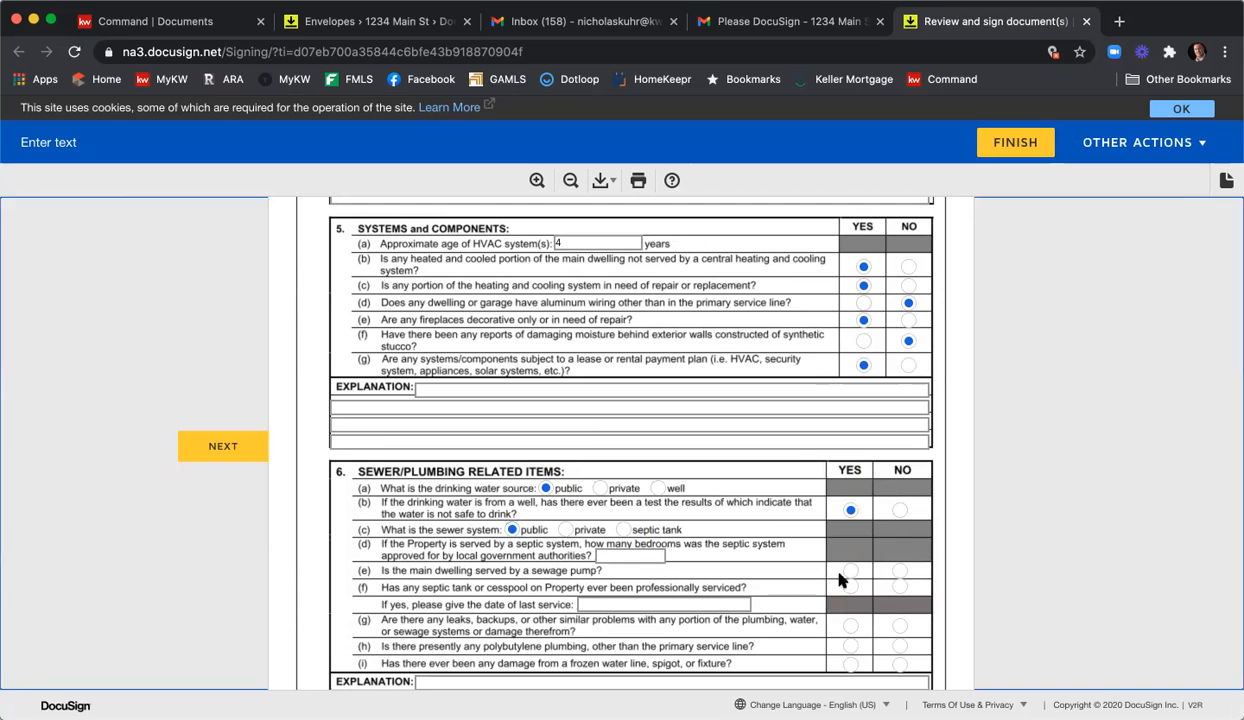
{"action": "left_click", "coordinate": [849, 571]}
{"action": "left_click", "coordinate": [849, 587]}
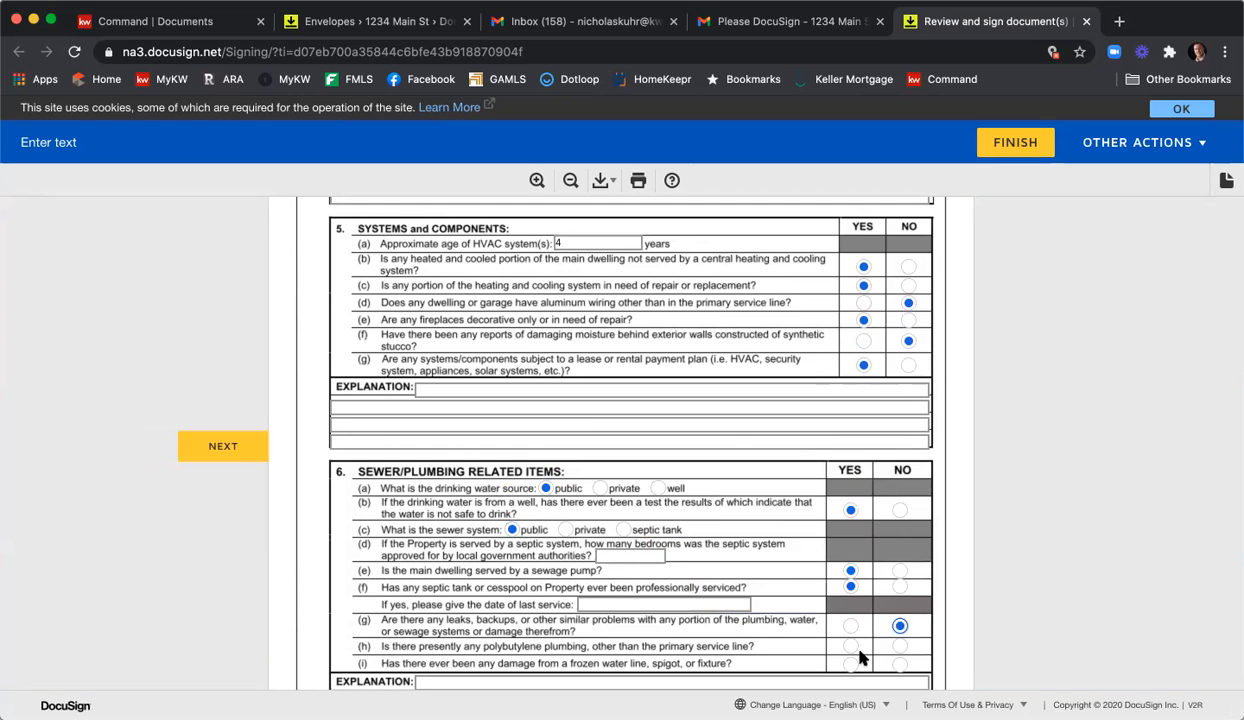
{"action": "scroll", "coordinate": [897, 622], "scroll_direction": "down", "scroll_amount": 1}
{"action": "scroll", "coordinate": [897, 622], "scroll_direction": "down", "scroll_amount": 3}
{"action": "left_click", "coordinate": [897, 552]}
{"action": "scroll", "coordinate": [960, 540], "scroll_direction": "down", "scroll_amount": 5}
{"action": "scroll", "coordinate": [980, 567], "scroll_direction": "down", "scroll_amount": 3}
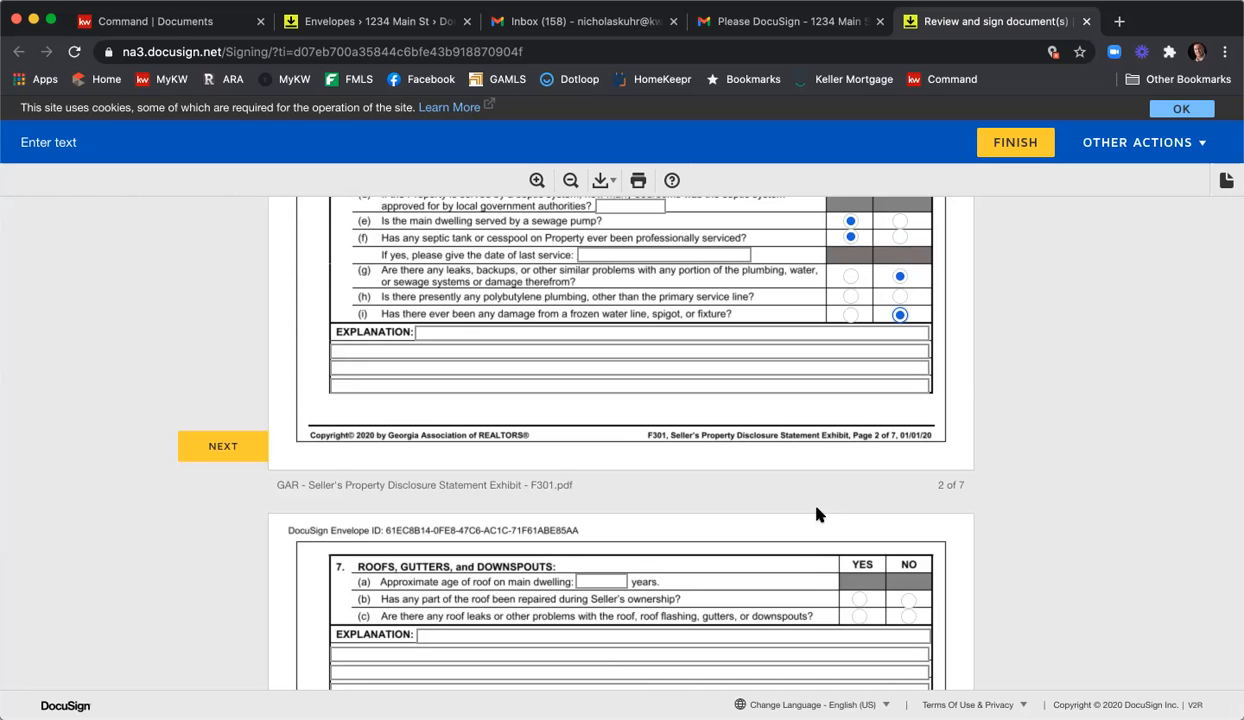
Mark Garage Door Opener, Garbage Disposal, Oven, Freezer, Vent Hood, Warming Drawer, Cable Receiver and Satellite Dish as staying.
{"action": "scroll", "coordinate": [816, 514], "scroll_direction": "down", "scroll_amount": 10}
{"action": "scroll", "coordinate": [830, 517], "scroll_direction": "down", "scroll_amount": 20}
{"action": "scroll", "coordinate": [830, 517], "scroll_direction": "down", "scroll_amount": 5}
{"action": "scroll", "coordinate": [314, 308], "scroll_direction": "up", "scroll_amount": 2}
{"action": "left_click", "coordinate": [324, 303]}
{"action": "left_click", "coordinate": [324, 329]}
{"action": "left_click", "coordinate": [324, 367]}
{"action": "left_click", "coordinate": [324, 405]}
{"action": "left_click", "coordinate": [324, 469]}
{"action": "left_click", "coordinate": [324, 482]}
{"action": "left_click", "coordinate": [324, 557]}
{"action": "left_click", "coordinate": [323, 621]}
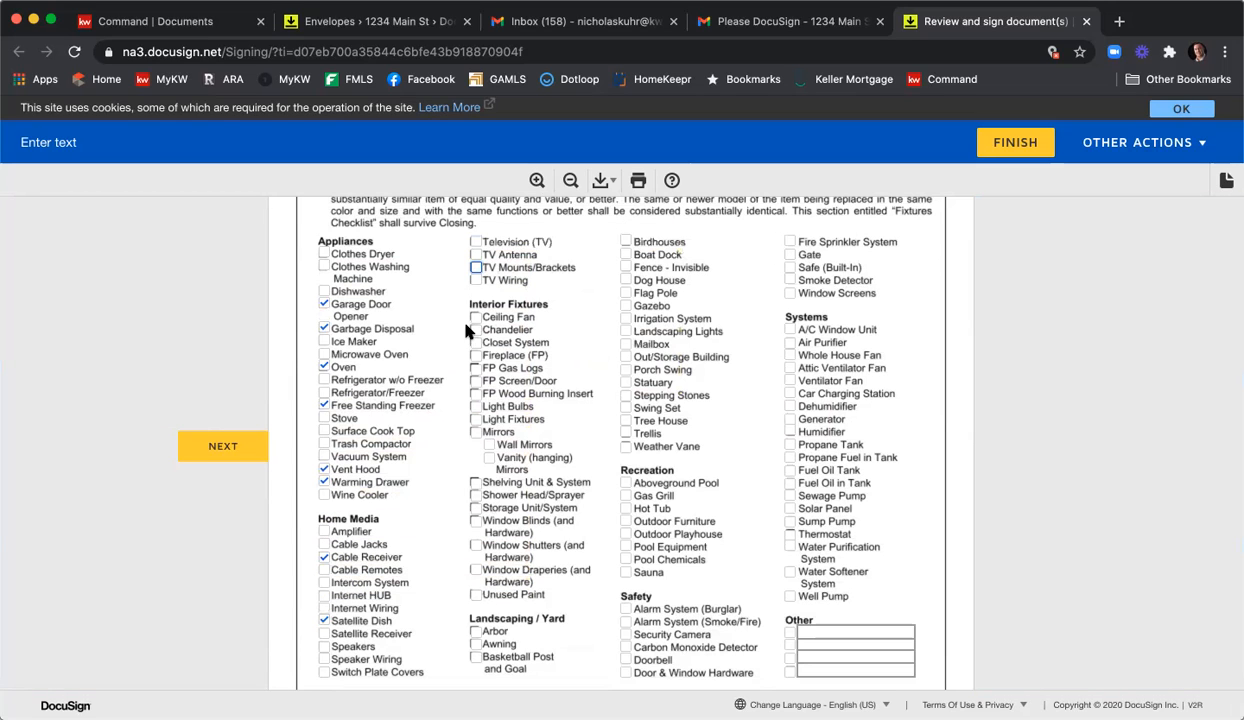
Mark Fireplace, FP Screen/Door, Light Fixtures, Window Blinds, invisible fence, Dog House and Flag Pole as staying.
{"action": "left_click", "coordinate": [476, 355]}
{"action": "left_click", "coordinate": [476, 380]}
{"action": "left_click", "coordinate": [476, 419]}
{"action": "left_click", "coordinate": [476, 520]}
{"action": "left_click", "coordinate": [625, 267]}
{"action": "left_click", "coordinate": [625, 281]}
{"action": "left_click", "coordinate": [625, 293]}
Sign the disclosure acknowledgement as seller and enter HOA as the association name.
{"action": "scroll", "coordinate": [744, 356], "scroll_direction": "down", "scroll_amount": 4}
{"action": "scroll", "coordinate": [758, 358], "scroll_direction": "down", "scroll_amount": 9}
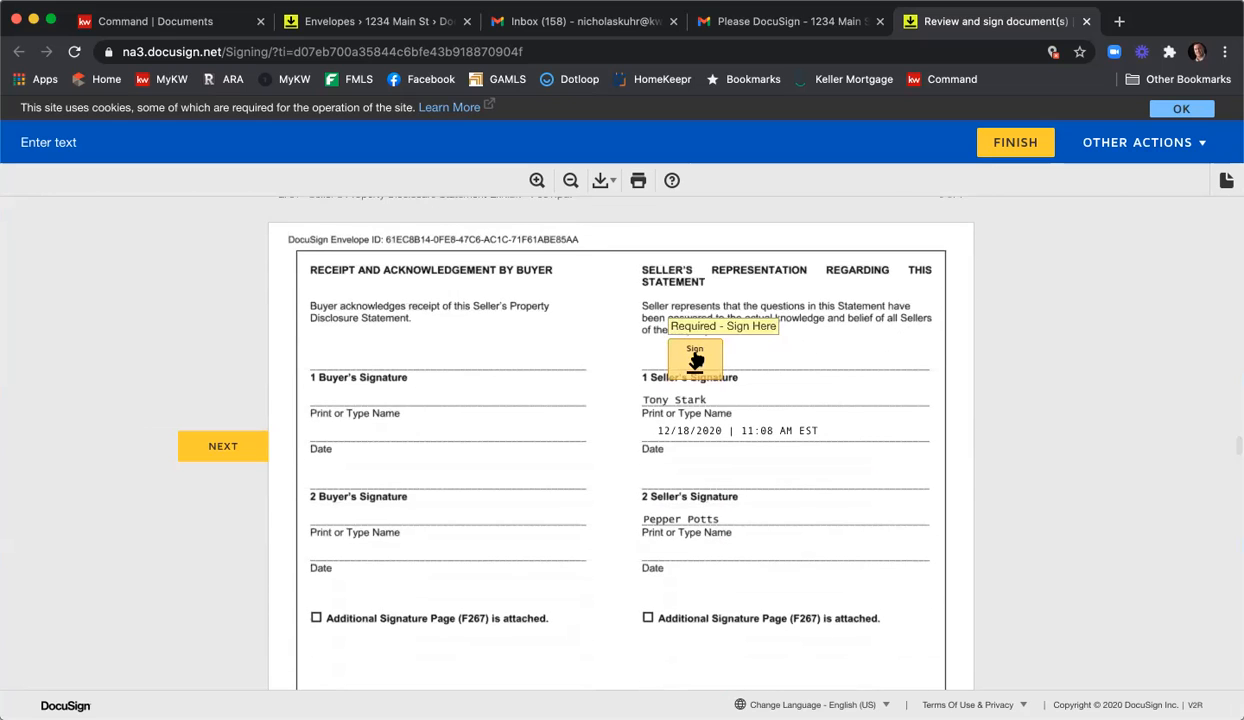
{"action": "left_click", "coordinate": [695, 360]}
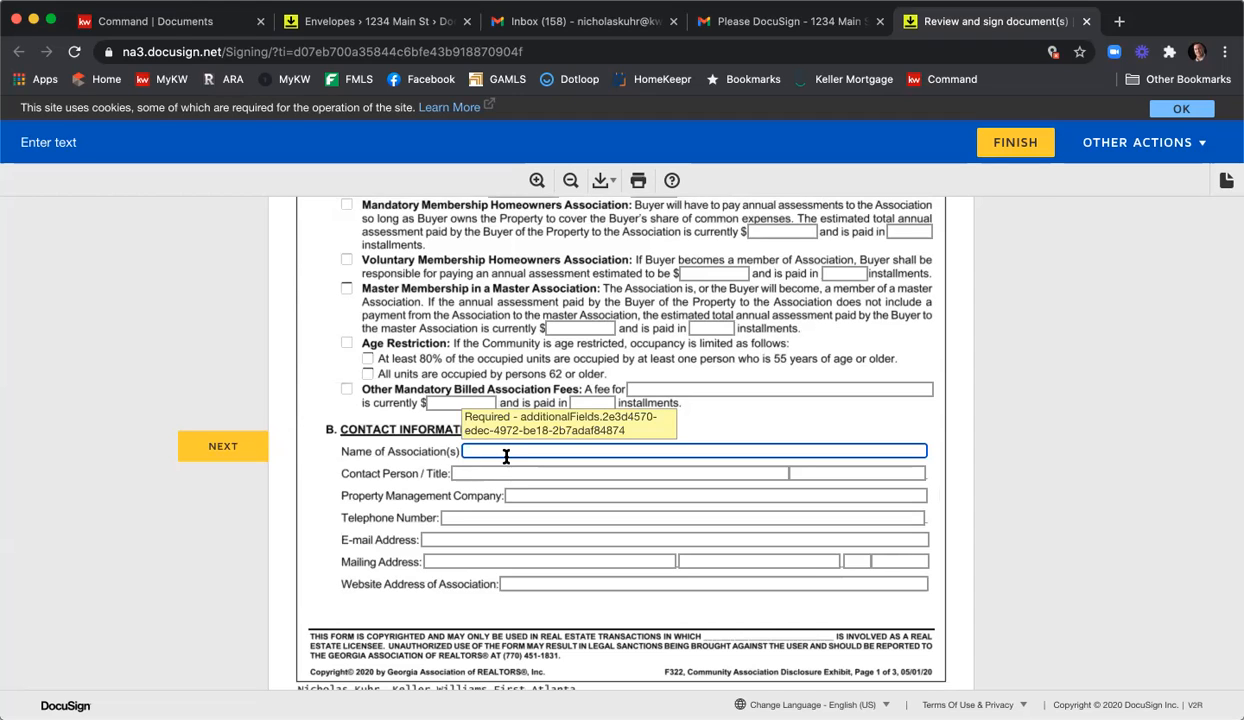
{"action": "type", "text": "HOA Name"}
{"action": "scroll", "coordinate": [610, 447], "scroll_direction": "up", "scroll_amount": 1}
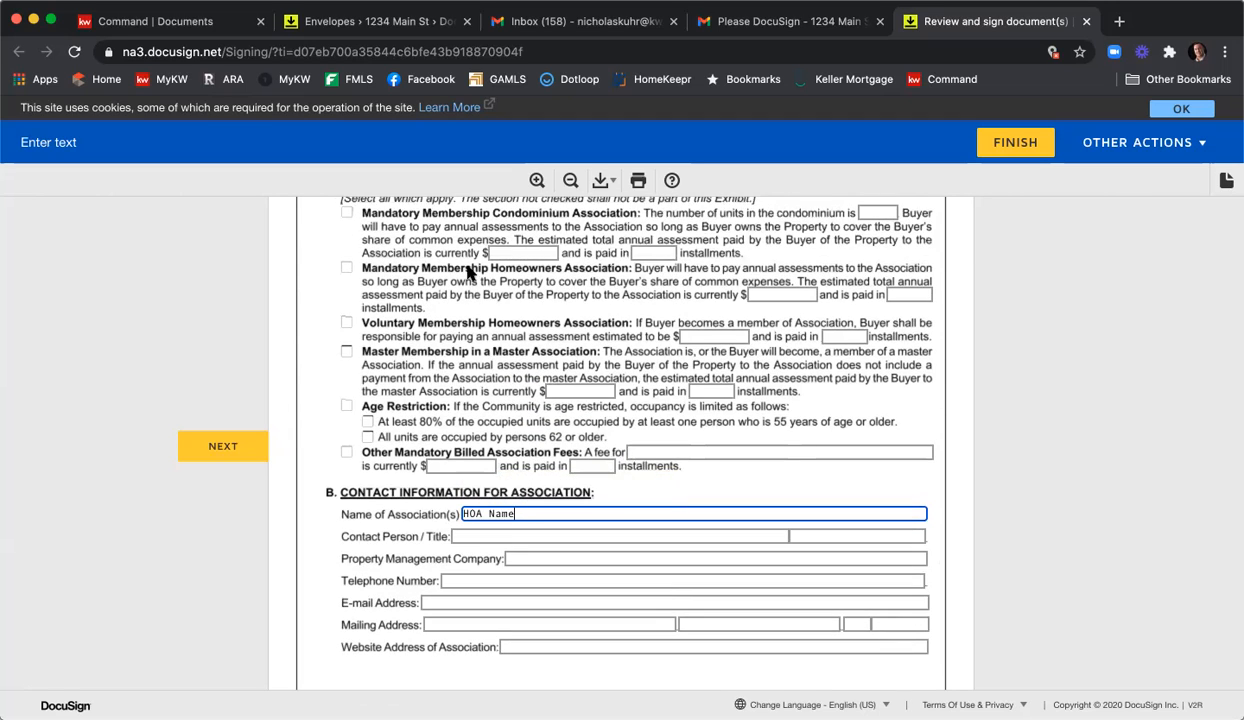
Mark a mandatory homeowners association with a $1000 annual assessment.
{"action": "left_click", "coordinate": [346, 270]}
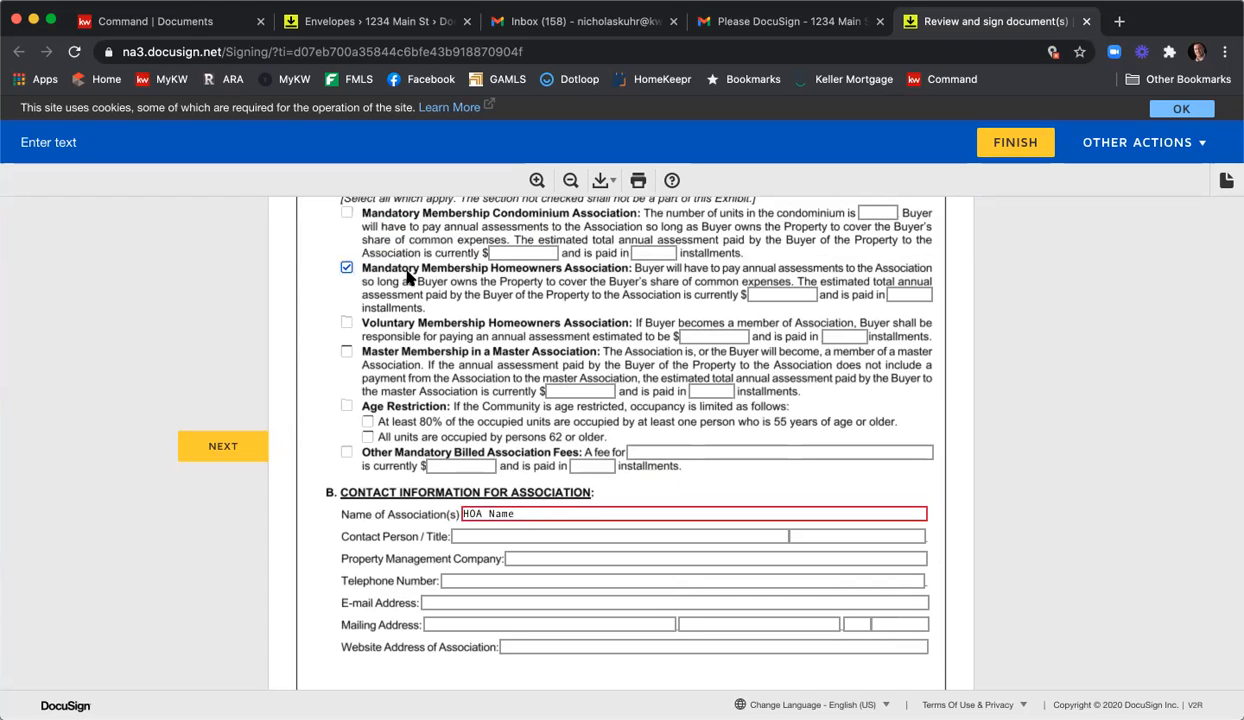
{"action": "left_click", "coordinate": [790, 292]}
{"action": "type", "text": "1000"}
{"action": "key", "text": "Tab"}
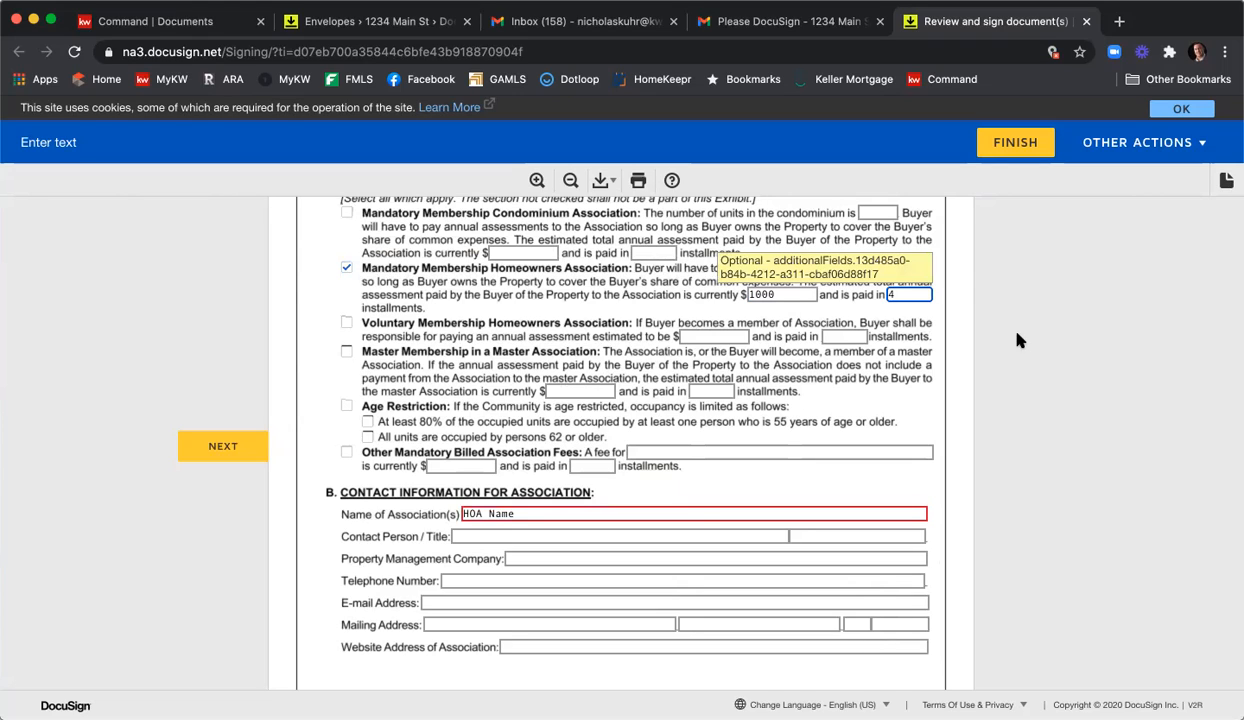
Fill in the association contact 'Contact Info', company 'Company name' and telephone 404.
{"action": "left_click", "coordinate": [734, 536]}
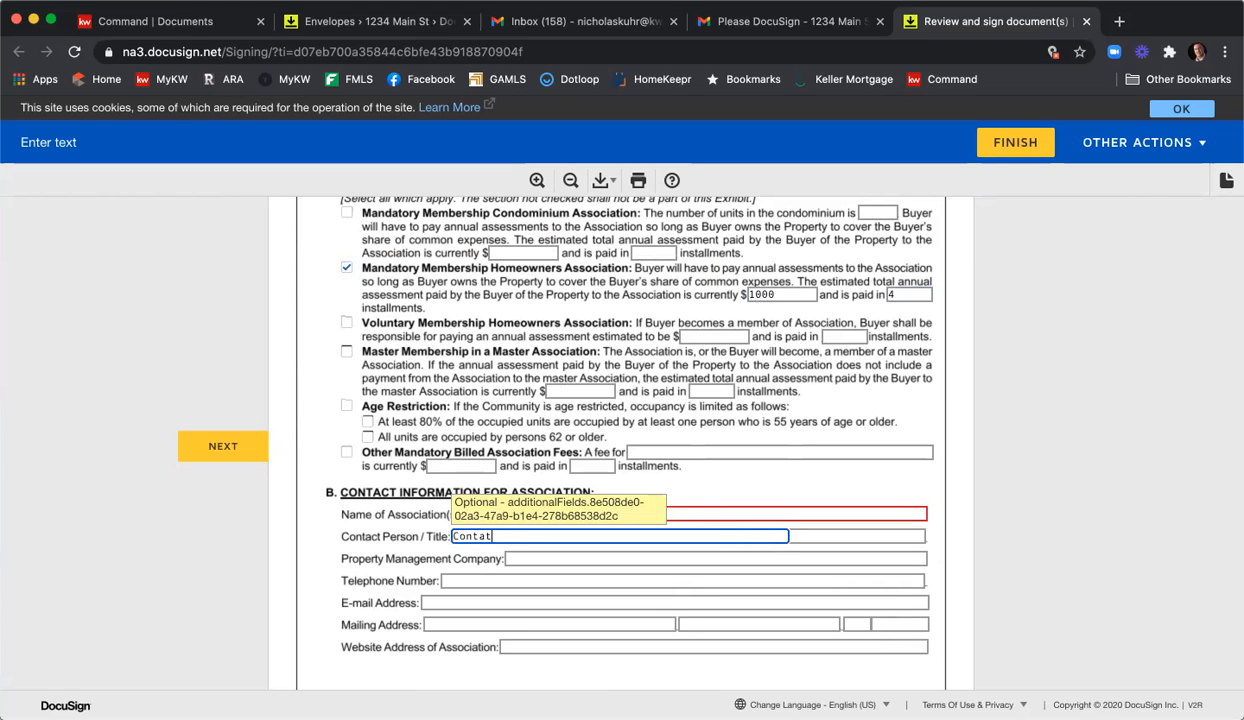
{"action": "type", "text": "Contact Info"}
{"action": "key", "text": "Tab"}
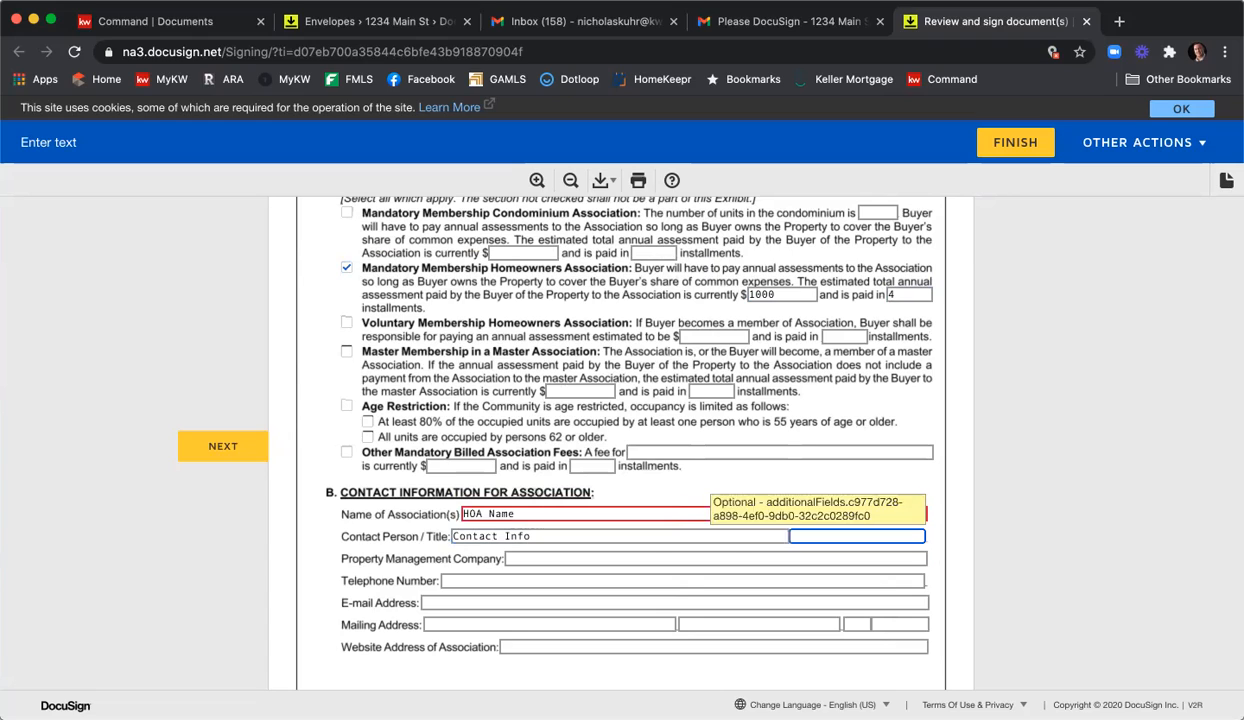
{"action": "key", "text": "Tab"}
{"action": "type", "text": "Company name"}
{"action": "key", "text": "Tab"}
{"action": "key", "text": "Tab"}
{"action": "key", "text": "shift+Tab"}
{"action": "type", "text": "404"}
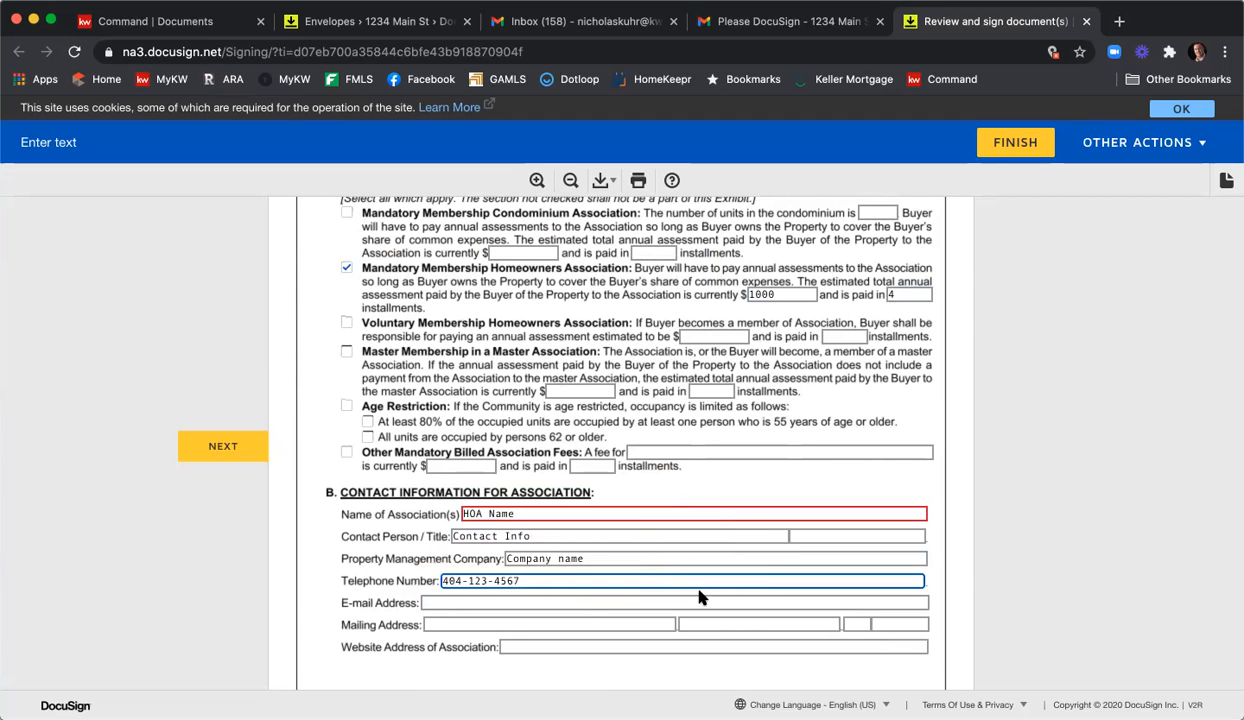
{"action": "scroll", "coordinate": [690, 560], "scroll_direction": "down", "scroll_amount": 3}
{"action": "scroll", "coordinate": [688, 547], "scroll_direction": "down", "scroll_amount": 12}
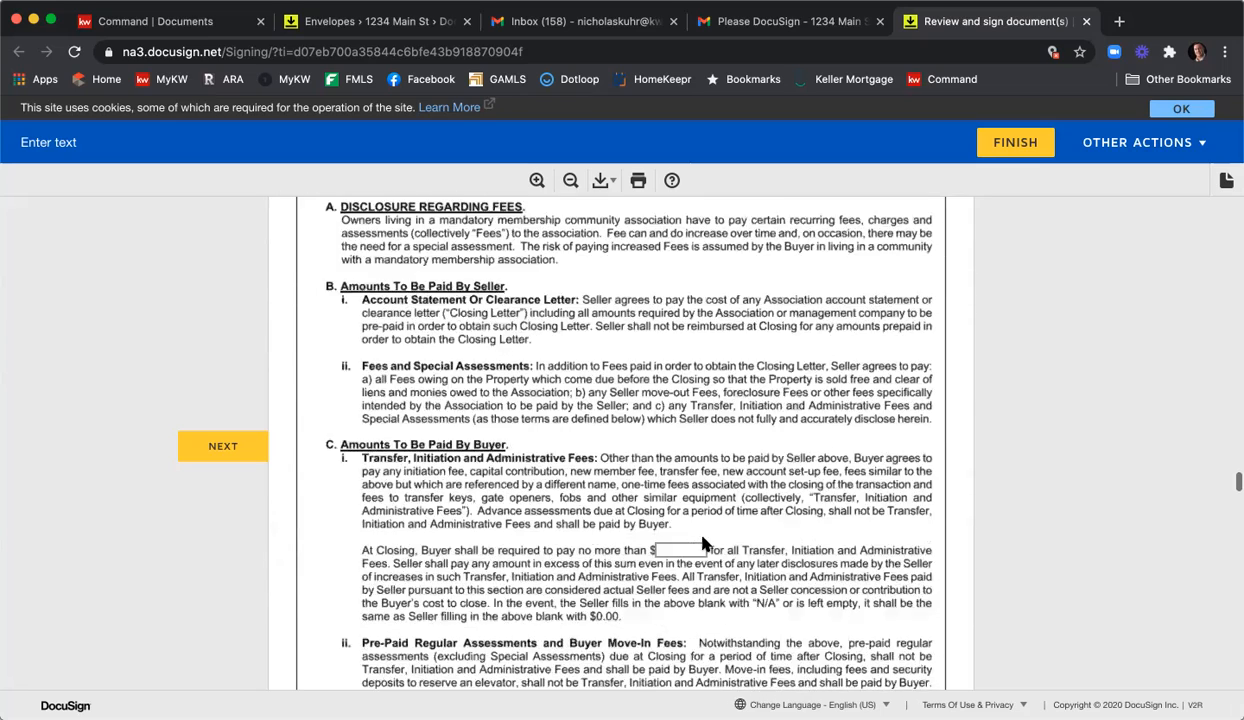
Enter 1 as the buyer's maximum transfer fee.
{"action": "left_click", "coordinate": [683, 522]}
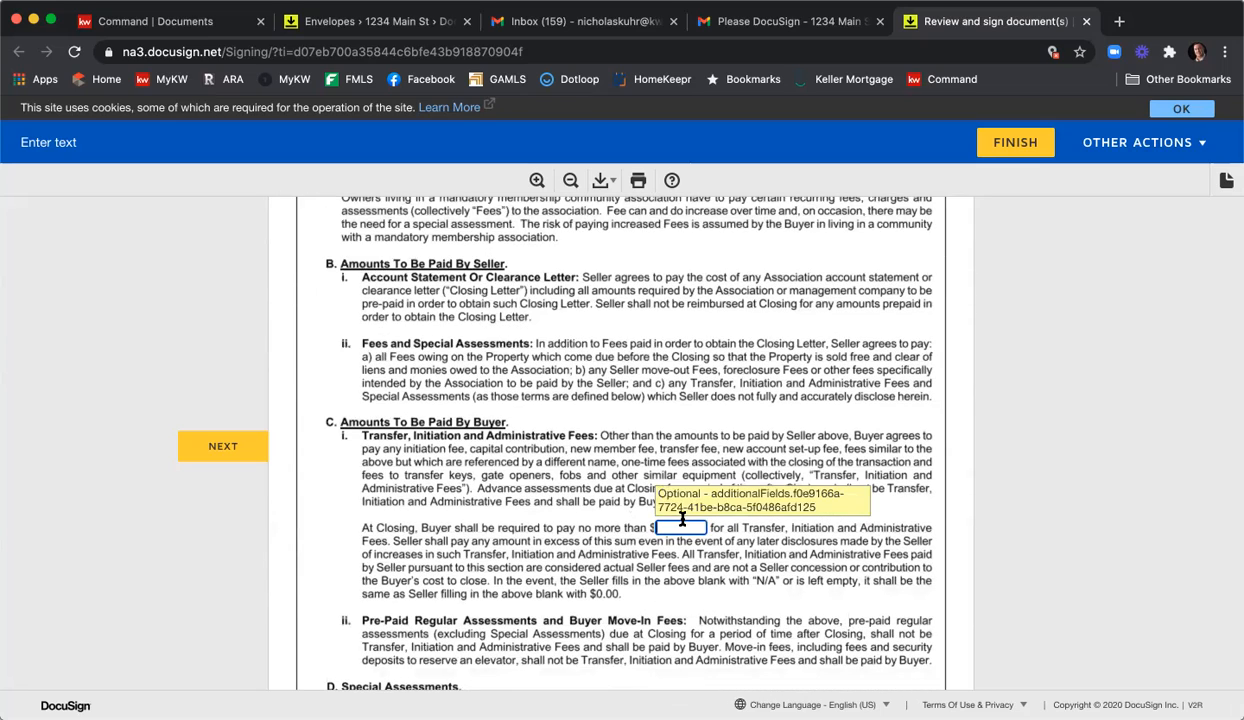
{"action": "type", "text": "1"}
{"action": "scroll", "coordinate": [645, 485], "scroll_direction": "down", "scroll_amount": 10}
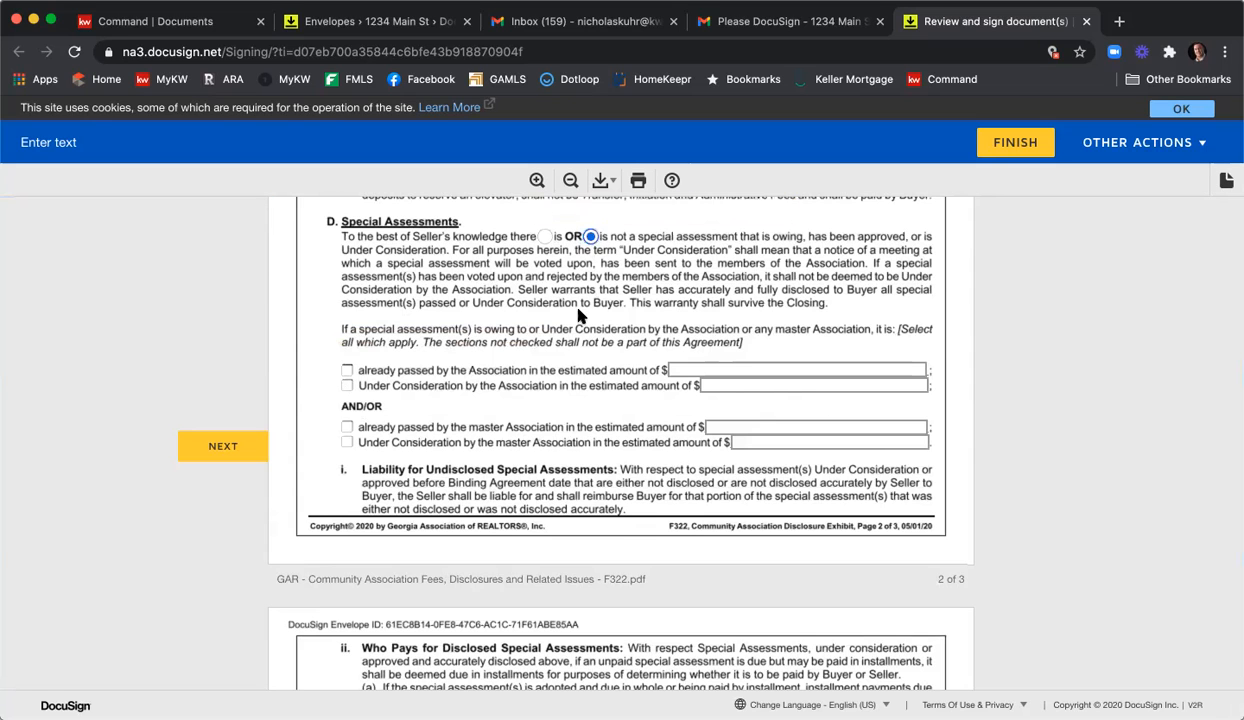
{"action": "scroll", "coordinate": [556, 301], "scroll_direction": "down", "scroll_amount": 6}
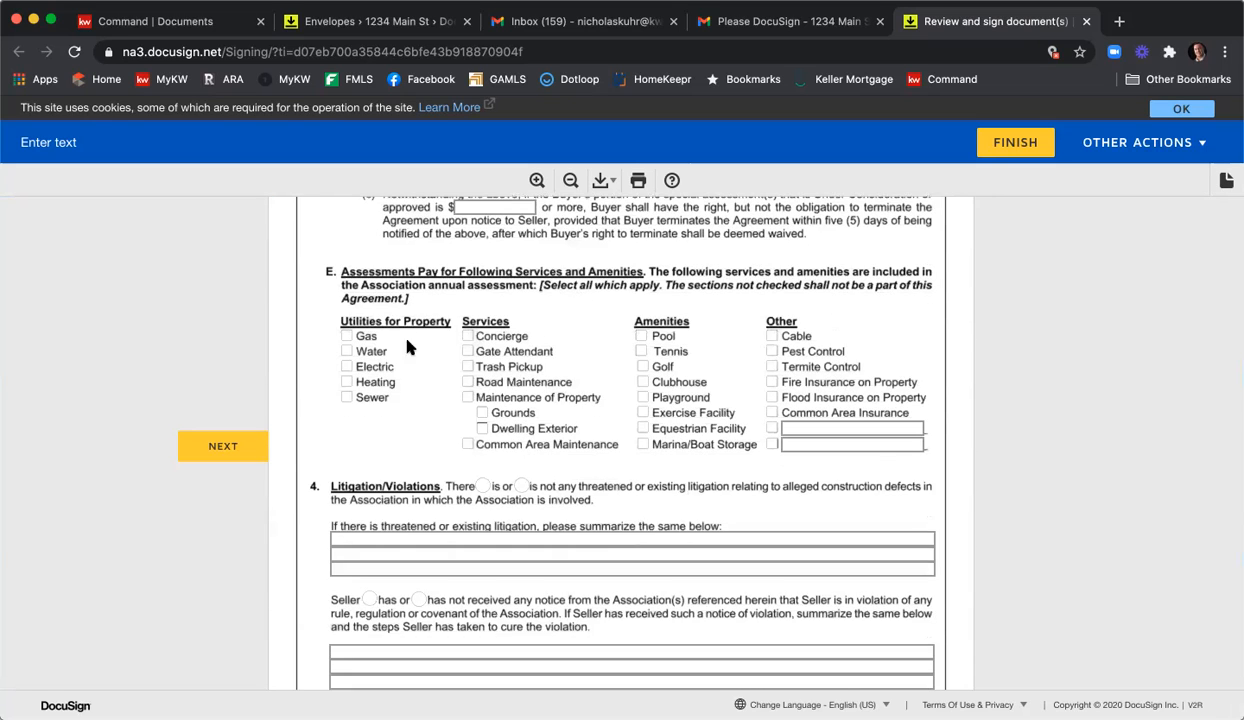
Check Tennis, Clubhouse, Common Area Insurance and Maintenance, state no litigation, and initial the exhibit.
{"action": "left_click", "coordinate": [641, 351]}
{"action": "left_click", "coordinate": [643, 382]}
{"action": "left_click", "coordinate": [772, 413]}
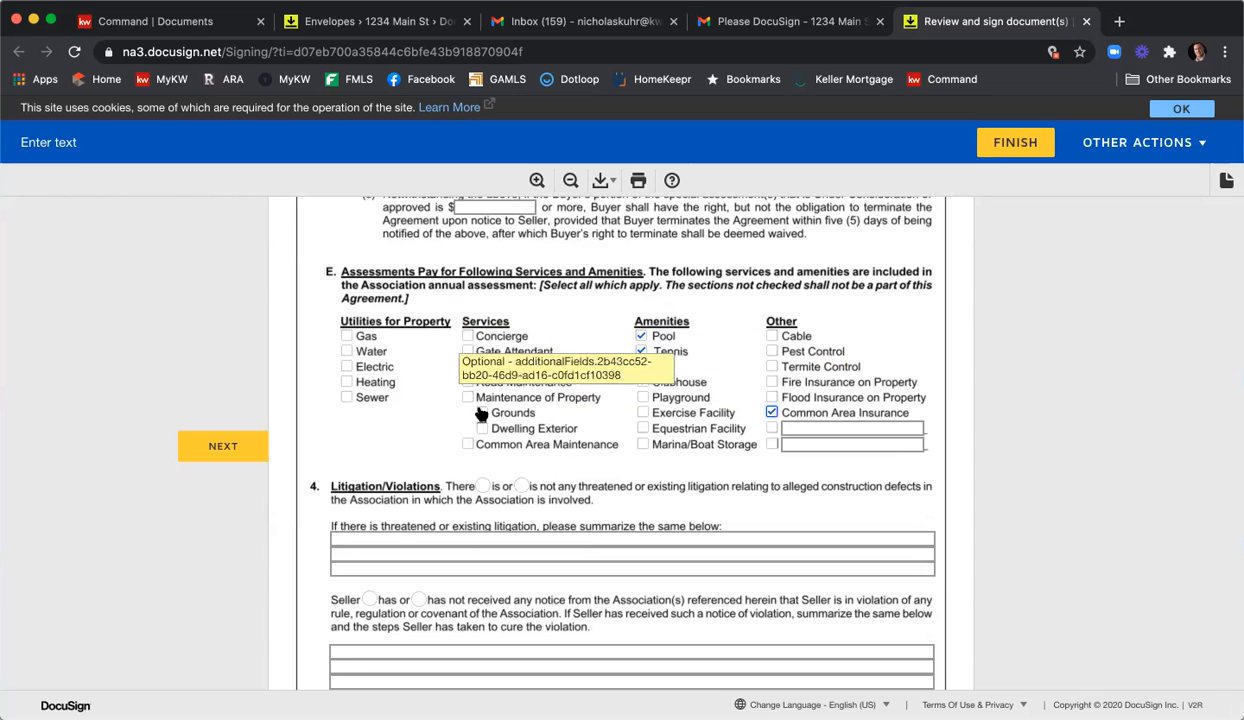
{"action": "left_click", "coordinate": [467, 443]}
{"action": "scroll", "coordinate": [670, 400], "scroll_direction": "down", "scroll_amount": 3}
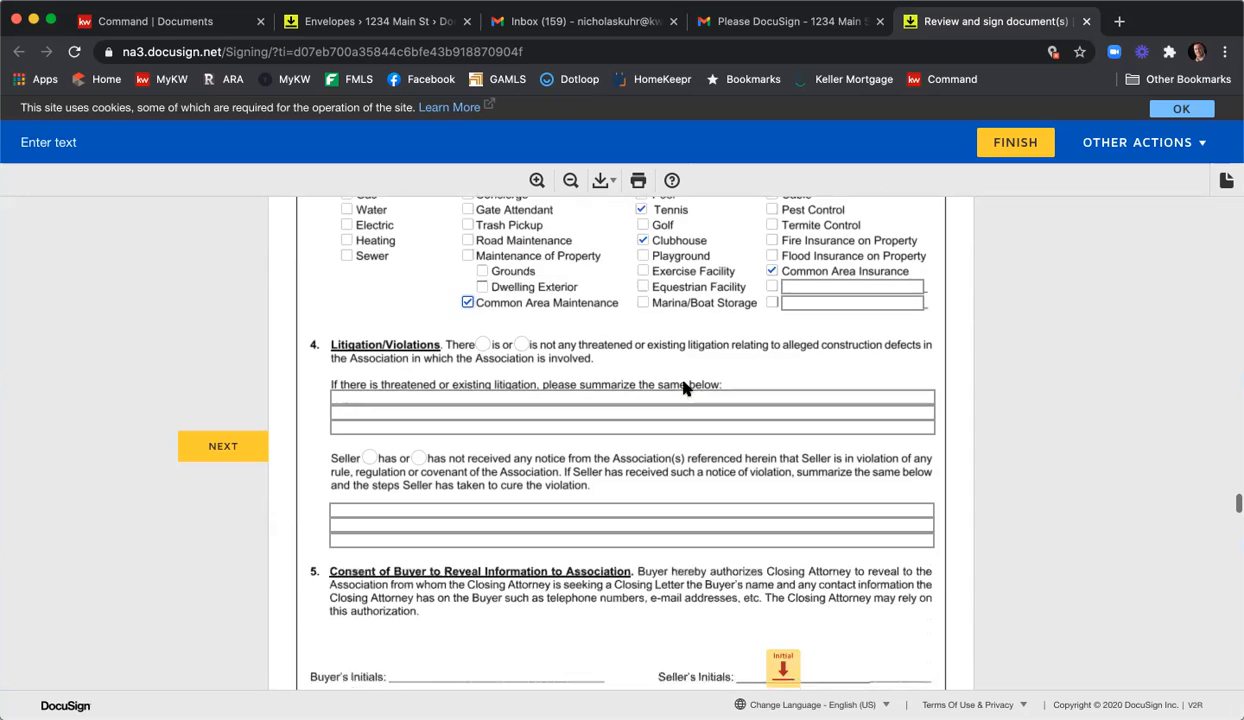
{"action": "left_click", "coordinate": [521, 327]}
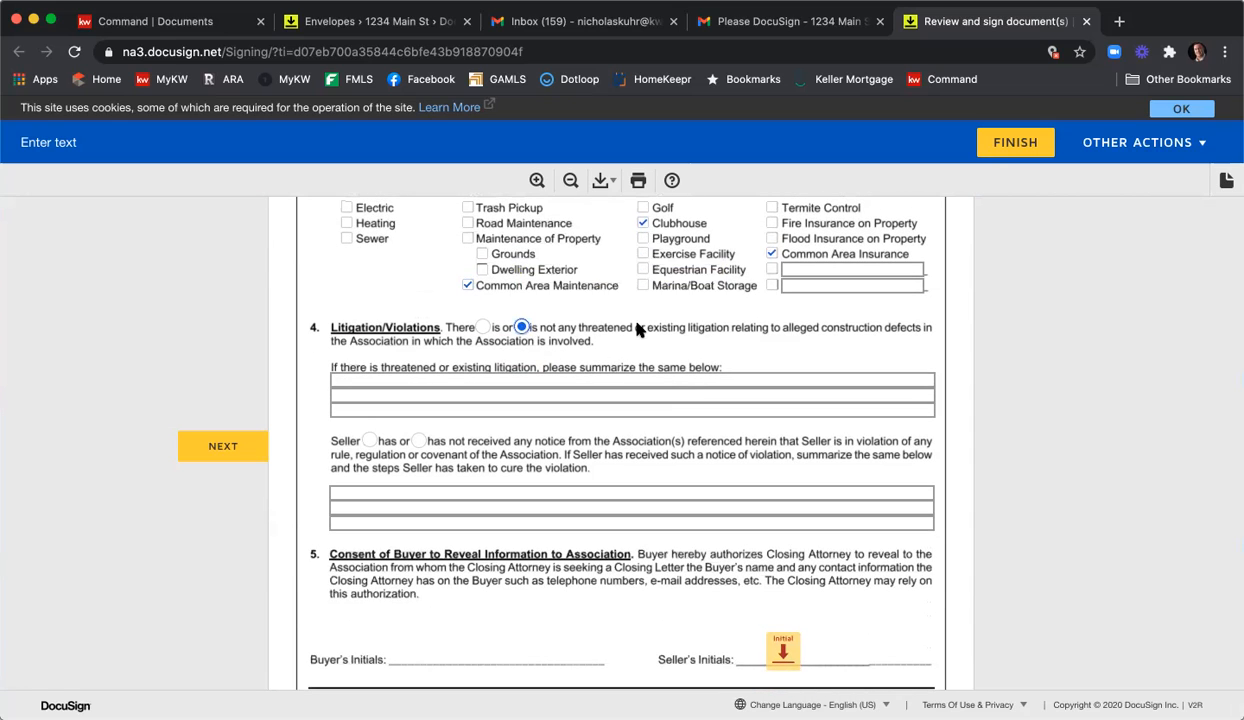
{"action": "scroll", "coordinate": [616, 308], "scroll_direction": "down", "scroll_amount": 3}
{"action": "left_click", "coordinate": [783, 476]}
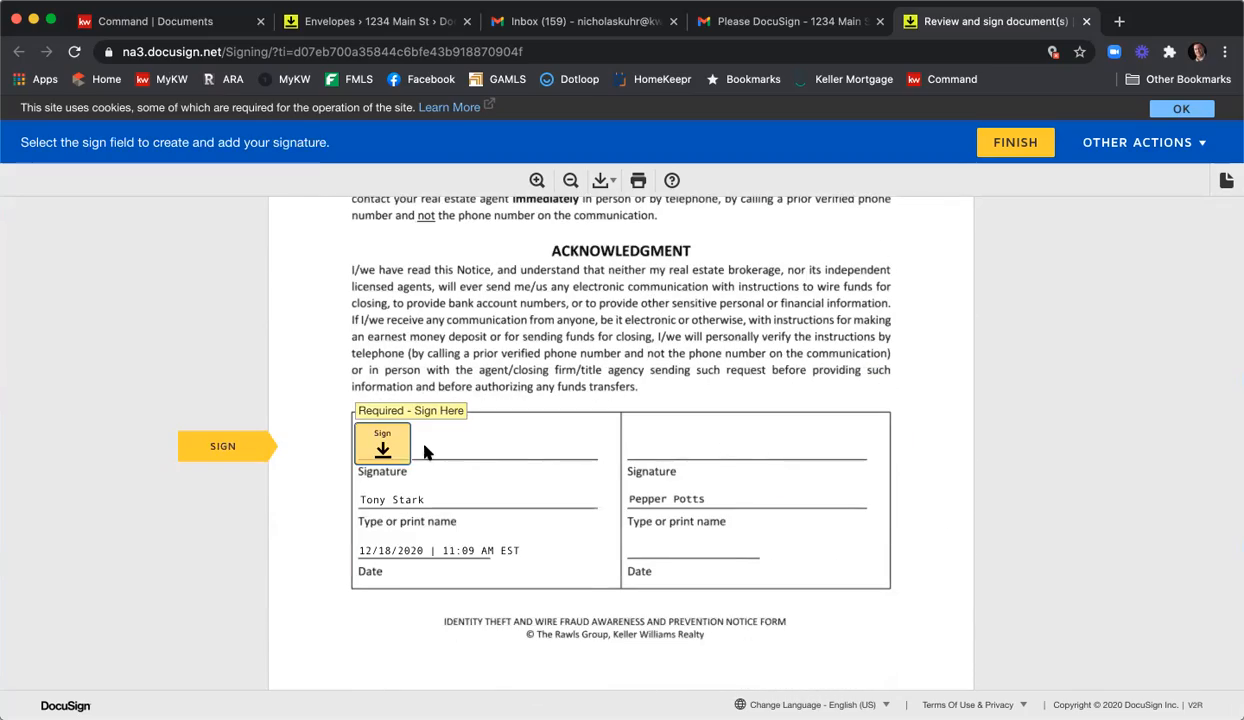
Sign the wire fraud and affiliated marketing acknowledgements, then initial and sign the purchase agreement.
{"action": "left_click", "coordinate": [388, 444]}
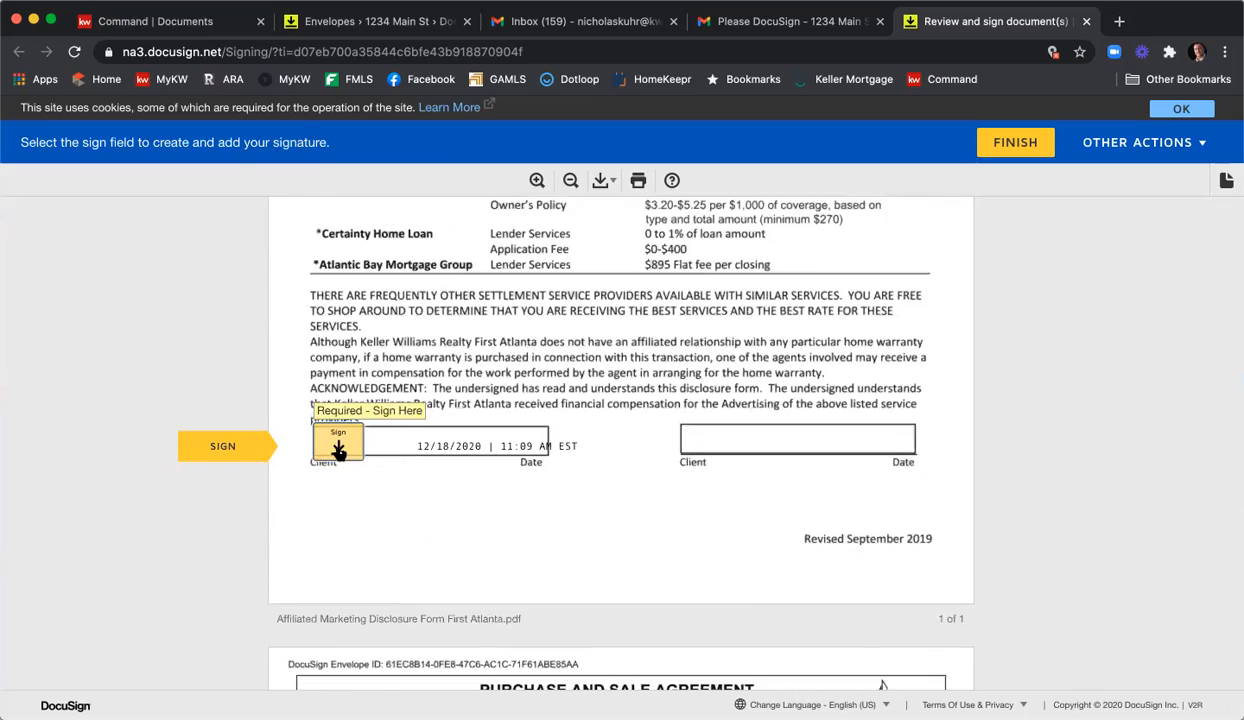
{"action": "left_click", "coordinate": [339, 447]}
{"action": "left_click", "coordinate": [692, 418]}
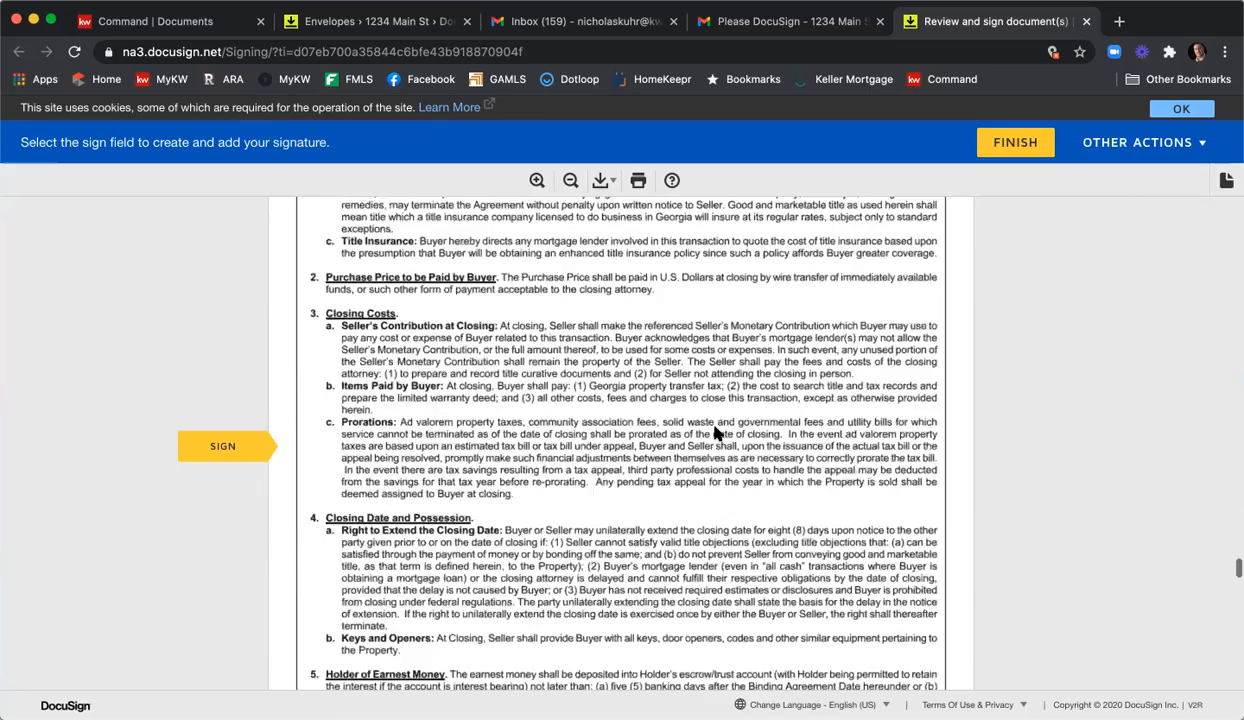
{"action": "left_click", "coordinate": [670, 425]}
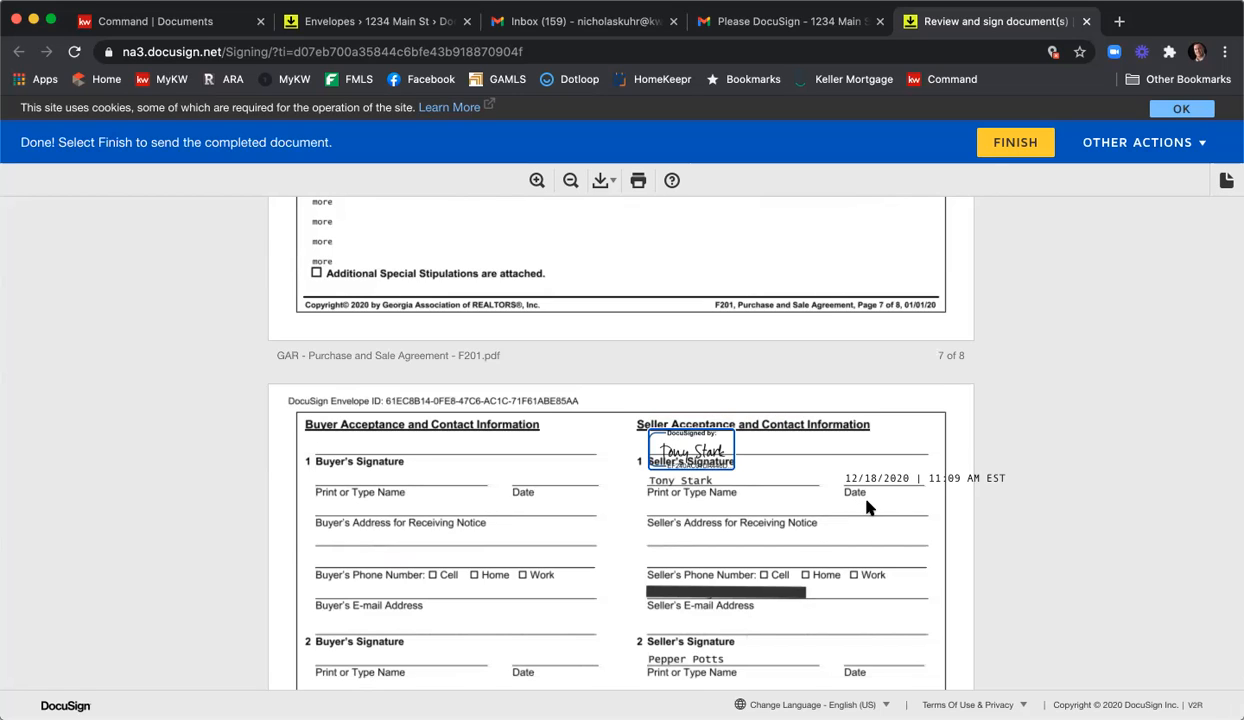
{"action": "scroll", "coordinate": [866, 506], "scroll_direction": "up", "scroll_amount": 1}
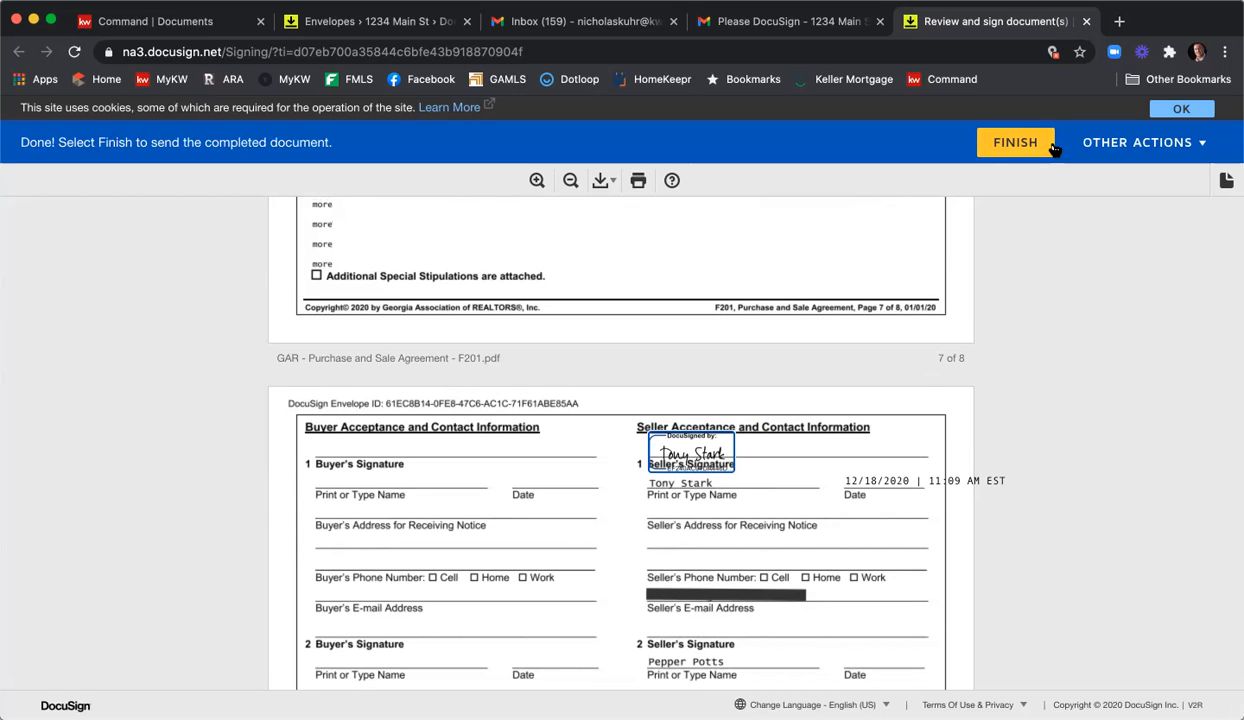
{"action": "scroll", "coordinate": [1030, 300], "scroll_direction": "down", "scroll_amount": 10}
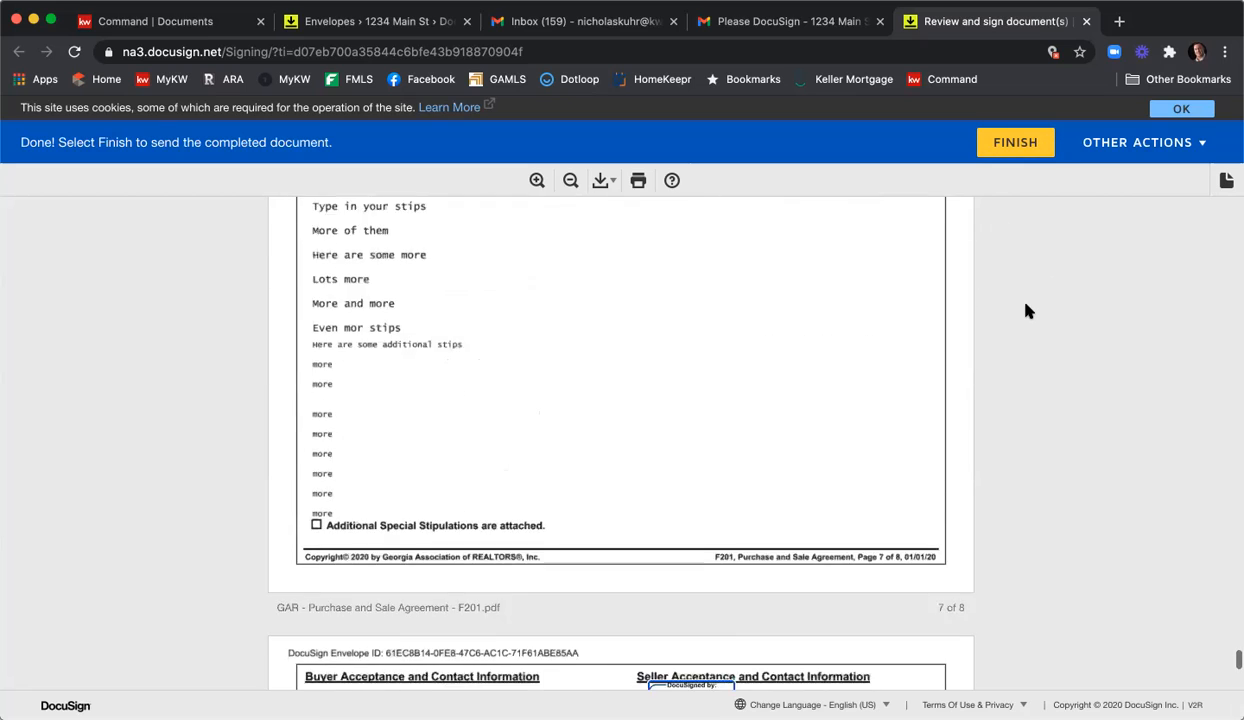
{"action": "scroll", "coordinate": [1030, 310], "scroll_direction": "down", "scroll_amount": 3}
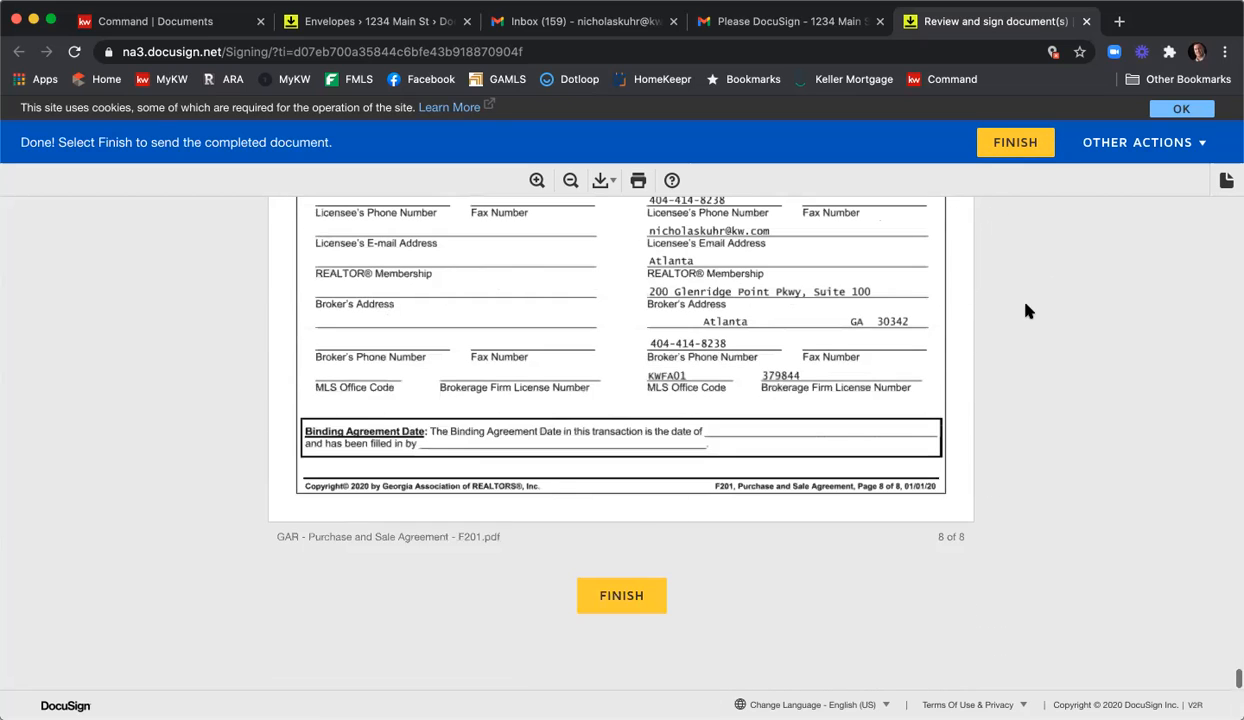
Finish signing, decline saving a copy, and close the signing tab.
{"action": "left_click", "coordinate": [634, 612]}
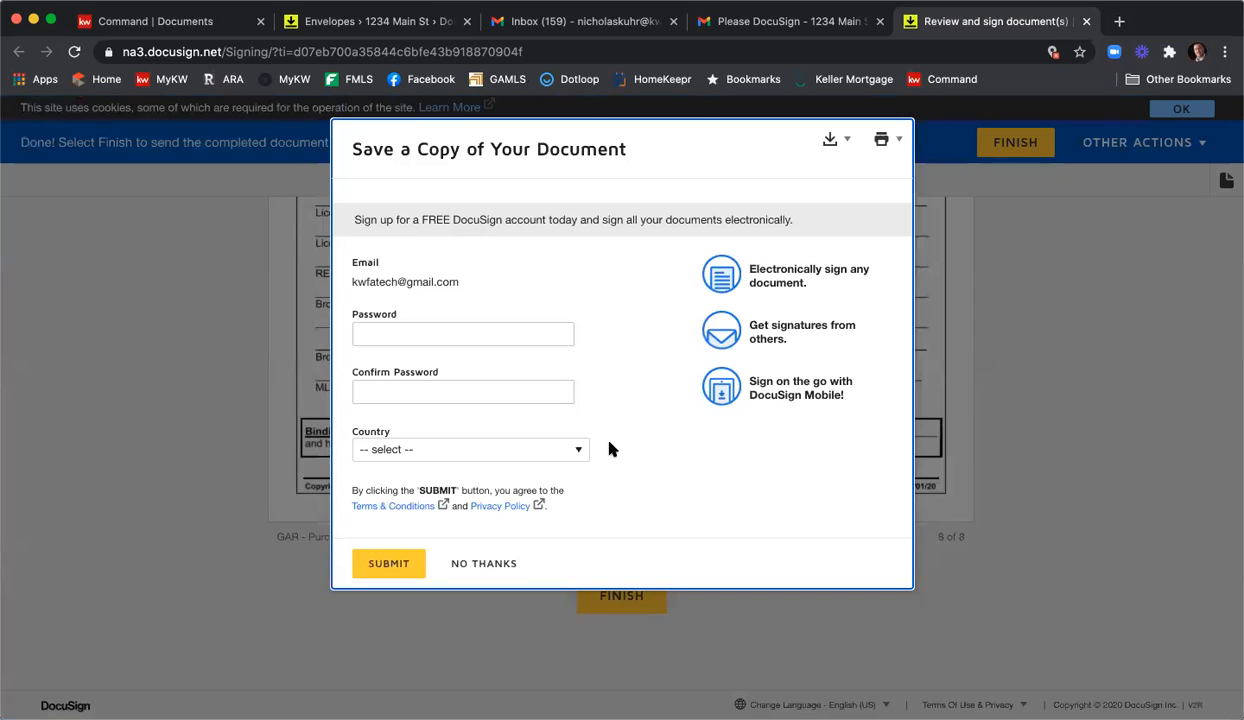
{"action": "left_click", "coordinate": [487, 565]}
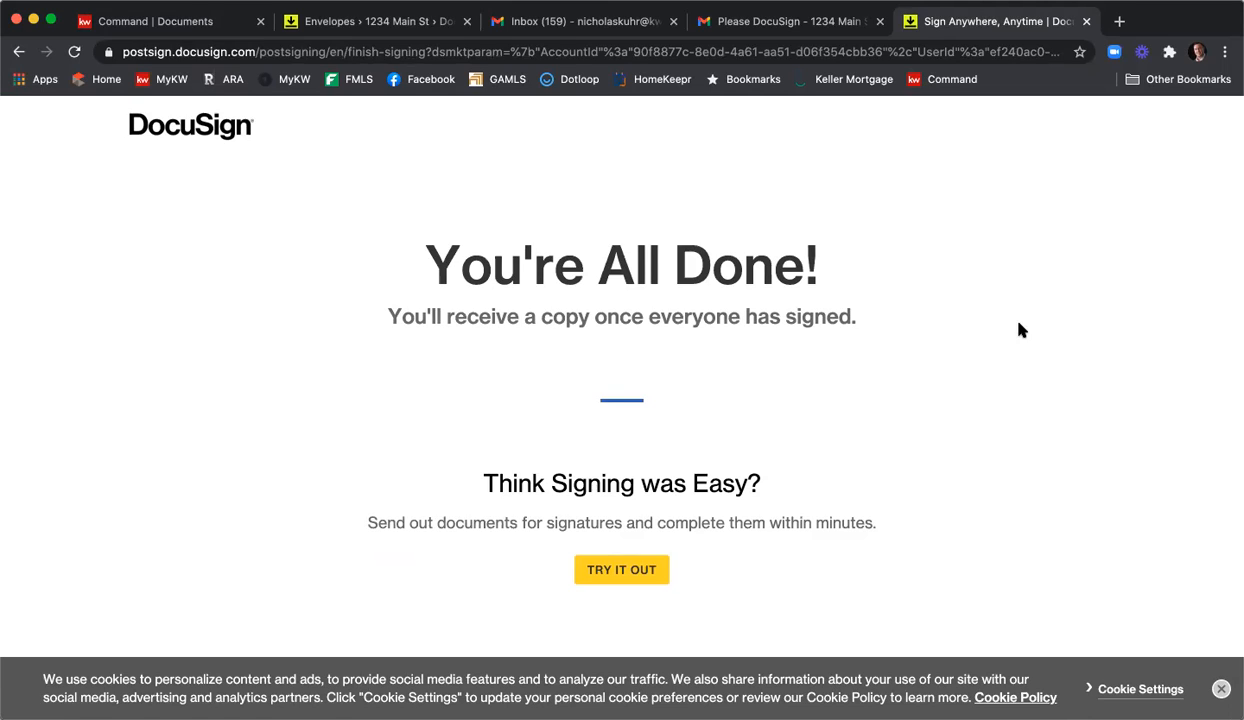
{"action": "left_click", "coordinate": [1086, 22]}
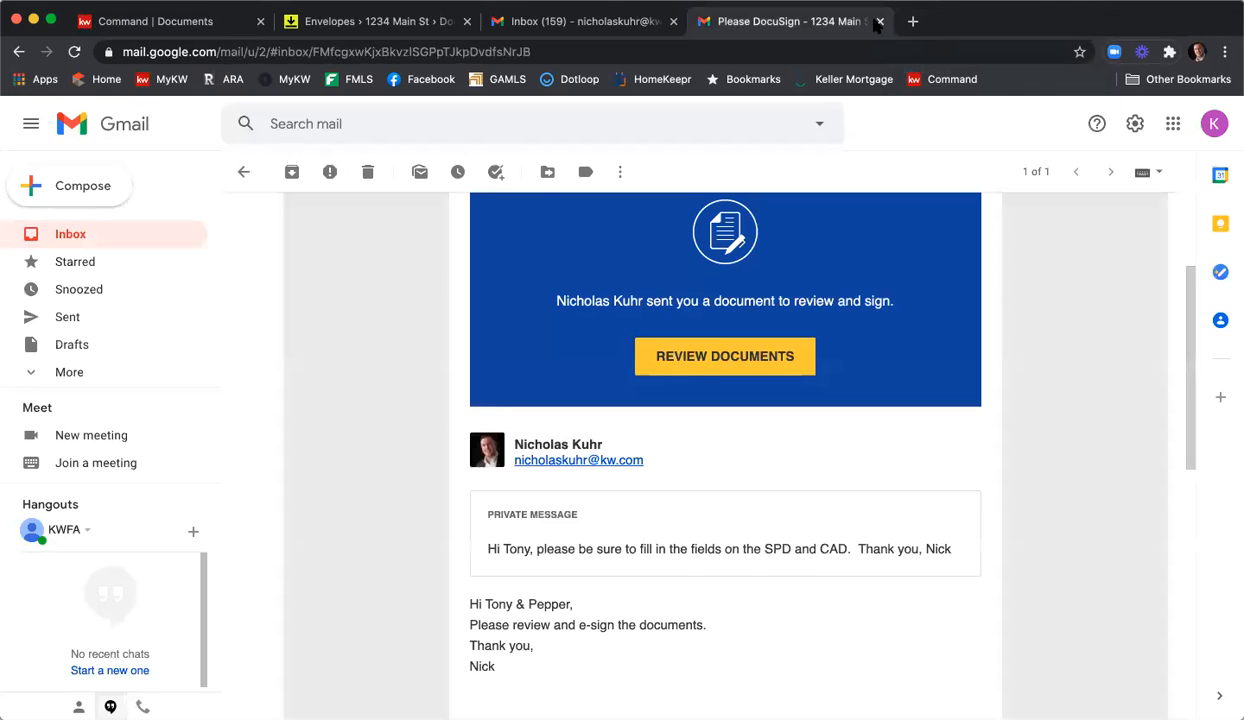
Return to the inbox and switch to the other personal Gmail account, closing the duplicate inbox.
{"action": "left_click", "coordinate": [241, 174]}
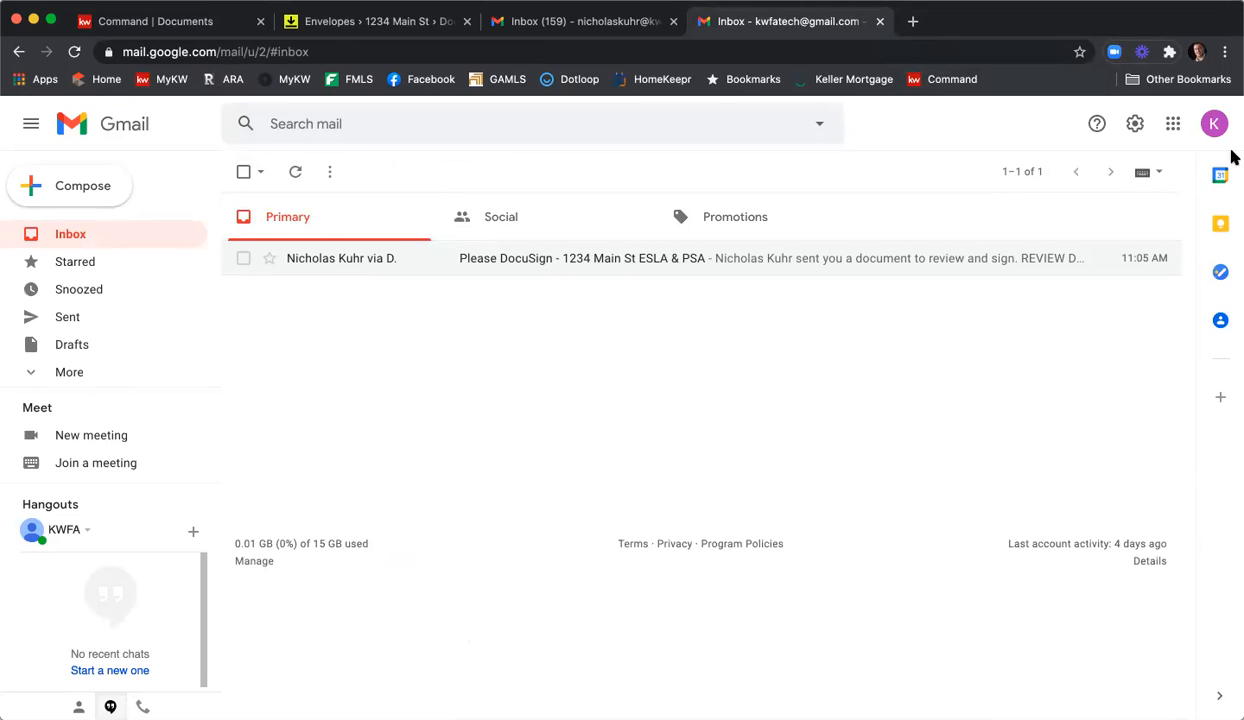
{"action": "left_click", "coordinate": [1213, 123]}
{"action": "left_click", "coordinate": [1073, 391]}
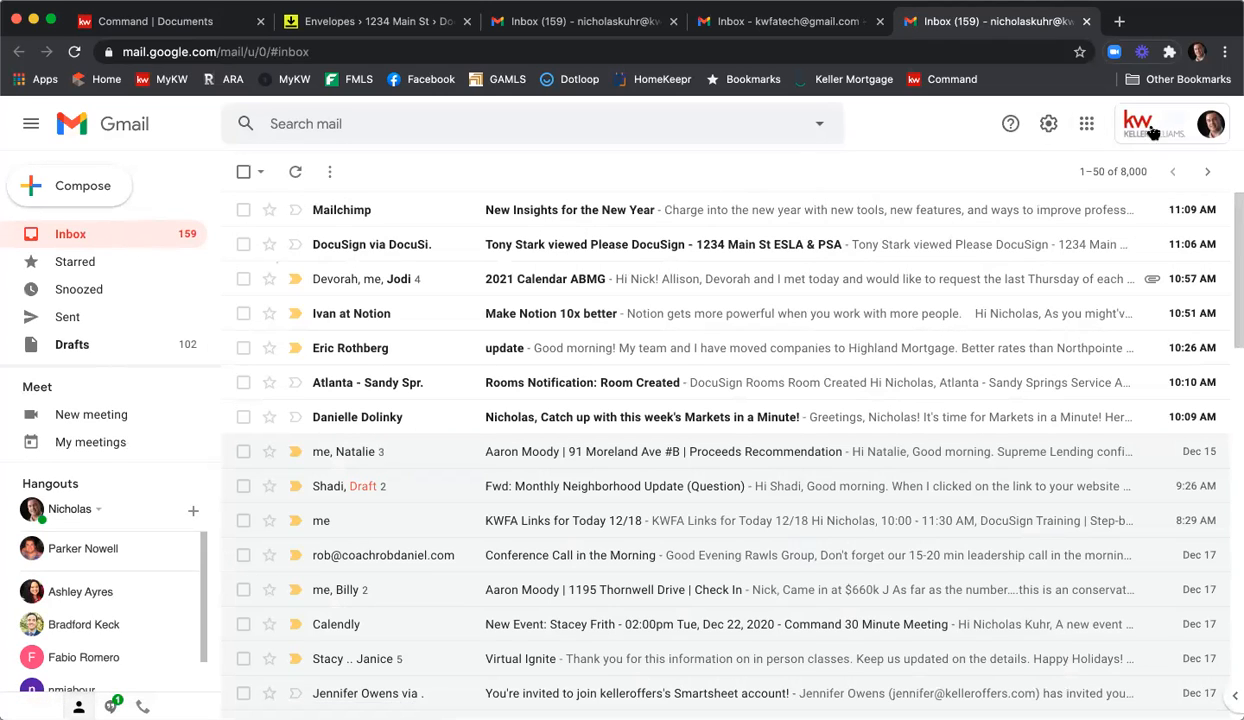
{"action": "left_click", "coordinate": [1120, 125]}
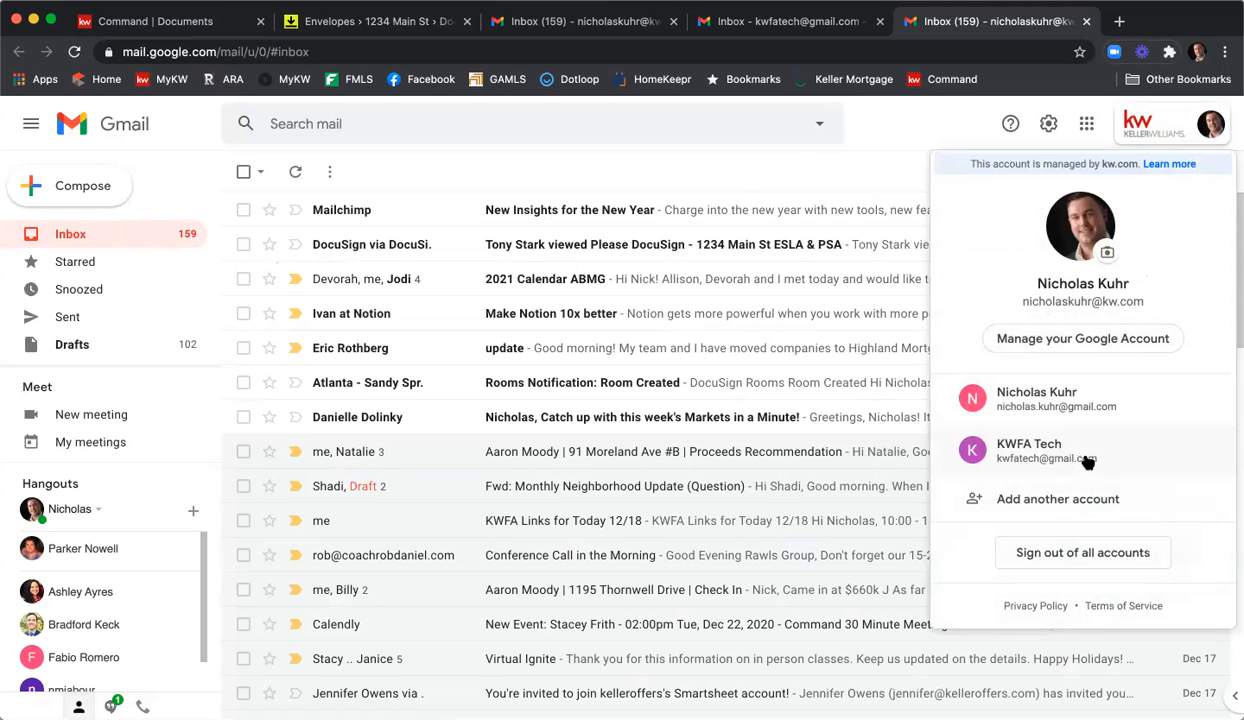
{"action": "left_click", "coordinate": [1062, 402]}
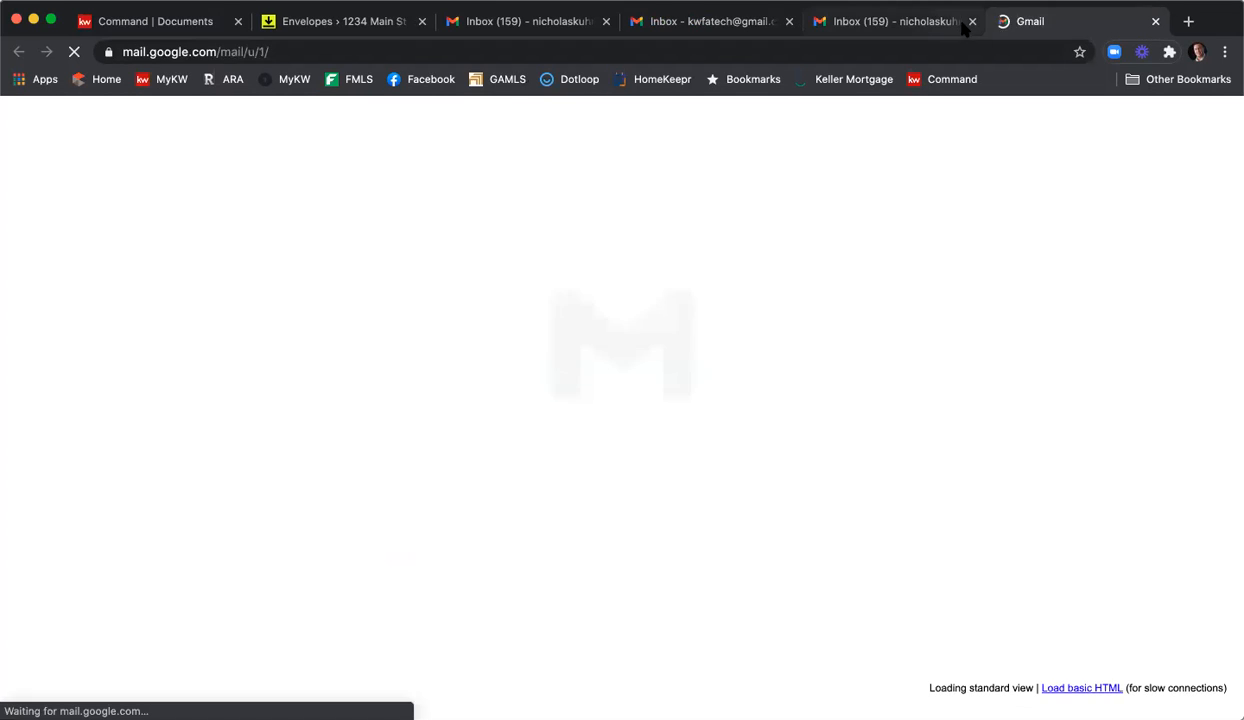
{"action": "left_click", "coordinate": [972, 21]}
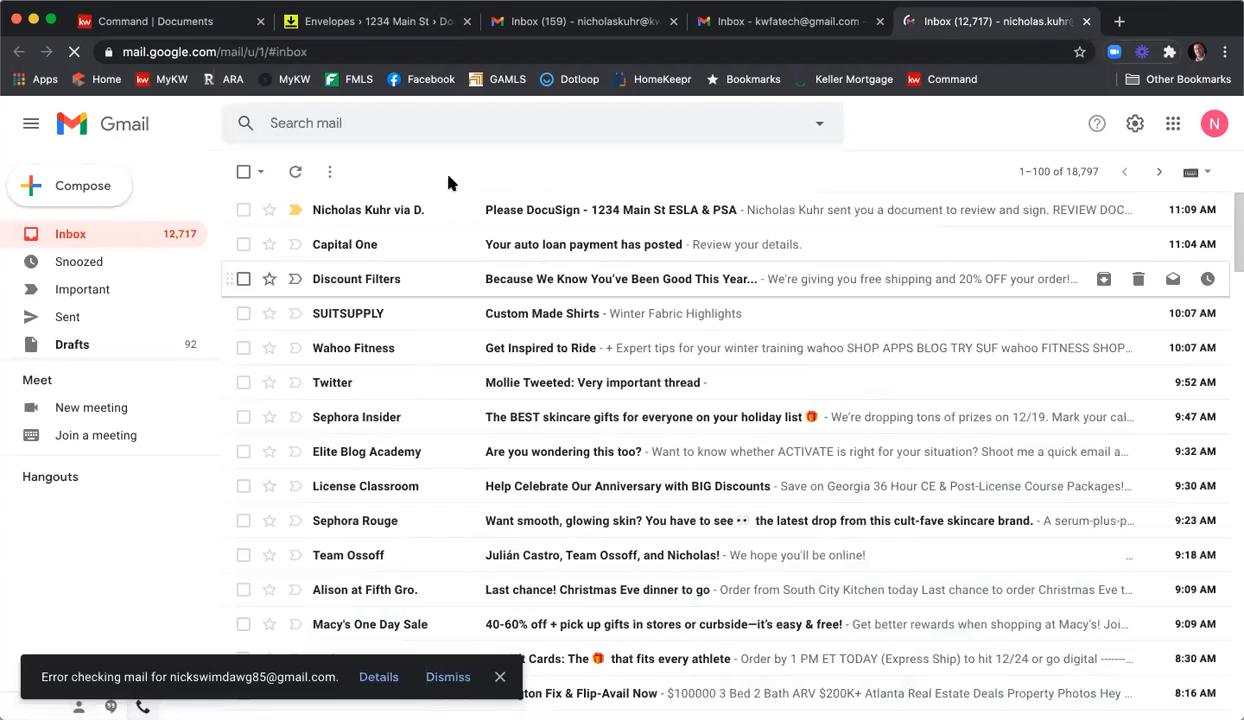
Open the Please DocuSign request email, dismiss the mail error, and open the documents for review.
{"action": "left_click", "coordinate": [552, 211]}
{"action": "scroll", "coordinate": [530, 225], "scroll_direction": "down", "scroll_amount": 2}
{"action": "scroll", "coordinate": [530, 240], "scroll_direction": "down", "scroll_amount": 2}
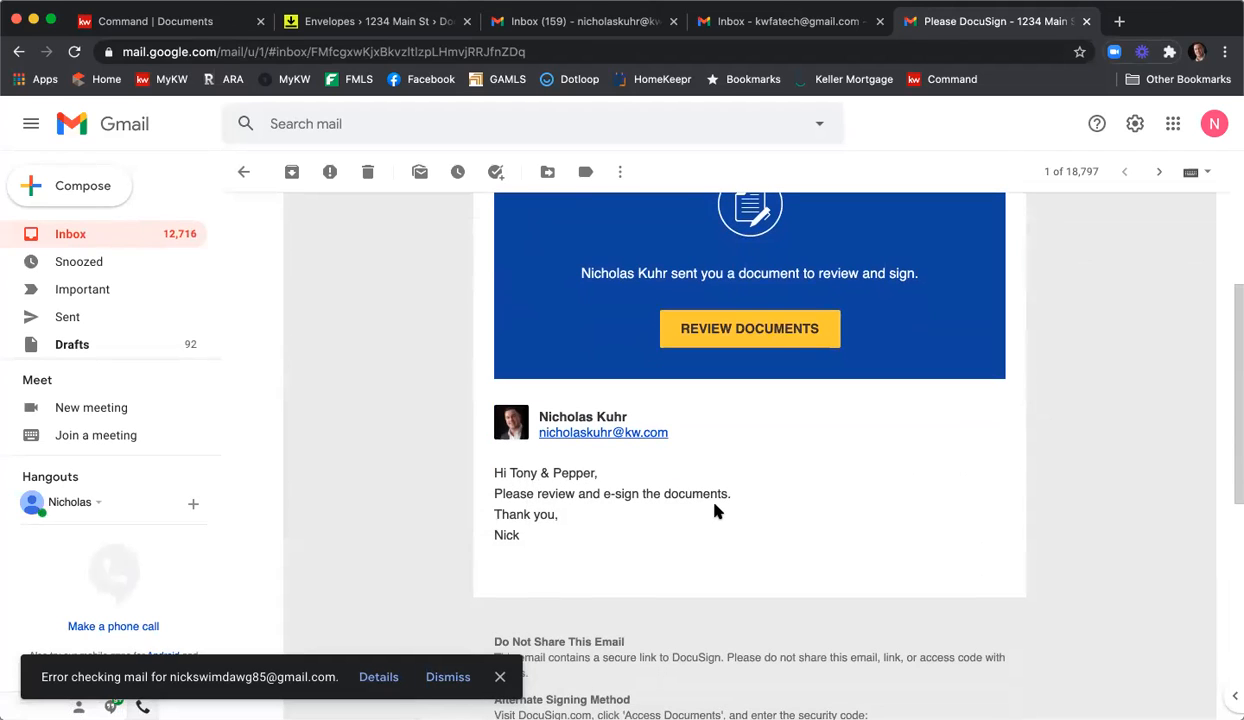
{"action": "left_click", "coordinate": [448, 677]}
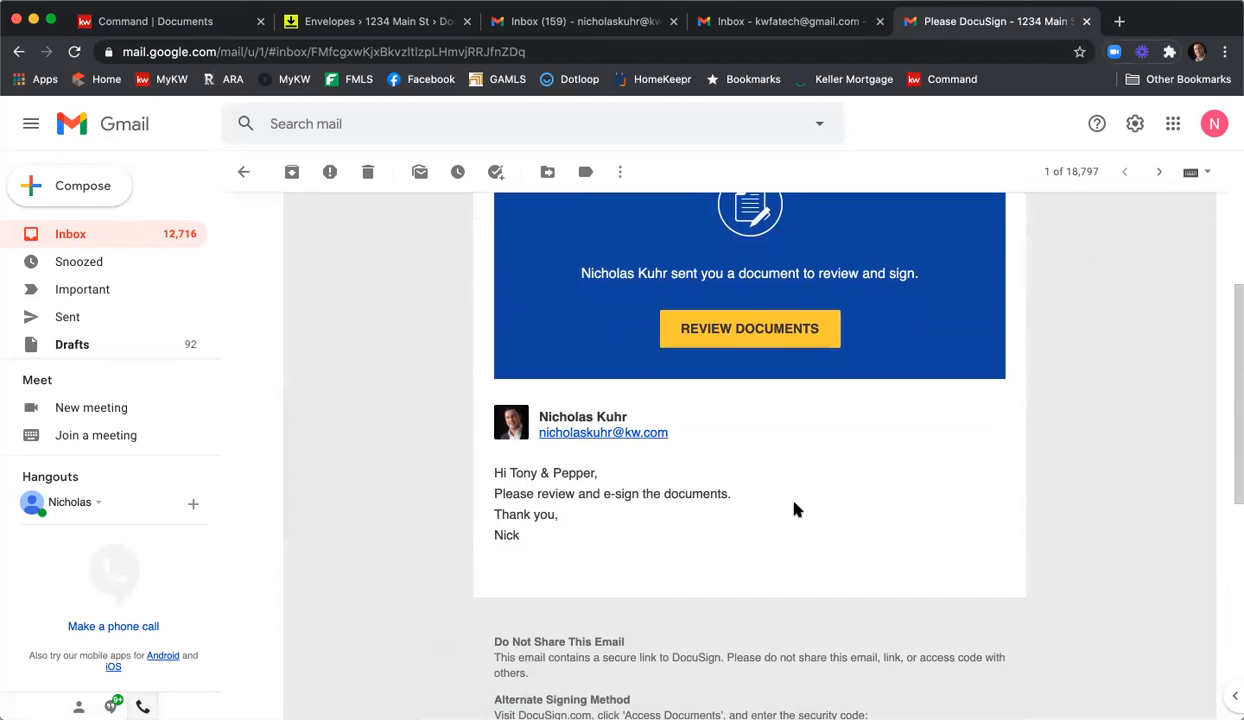
{"action": "left_click", "coordinate": [708, 330]}
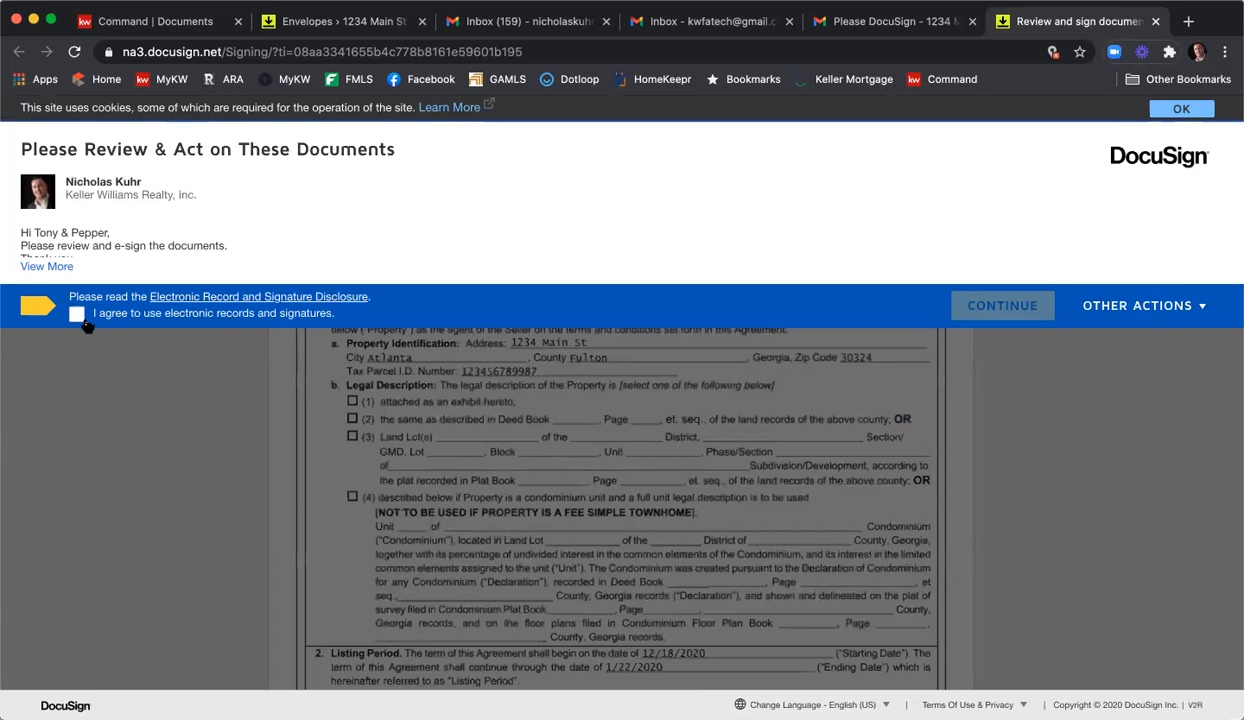
Accept electronic records consent and adopt the second seller's signature on the first signature field.
{"action": "left_click", "coordinate": [77, 314]}
{"action": "left_click", "coordinate": [977, 305]}
{"action": "left_click", "coordinate": [225, 250]}
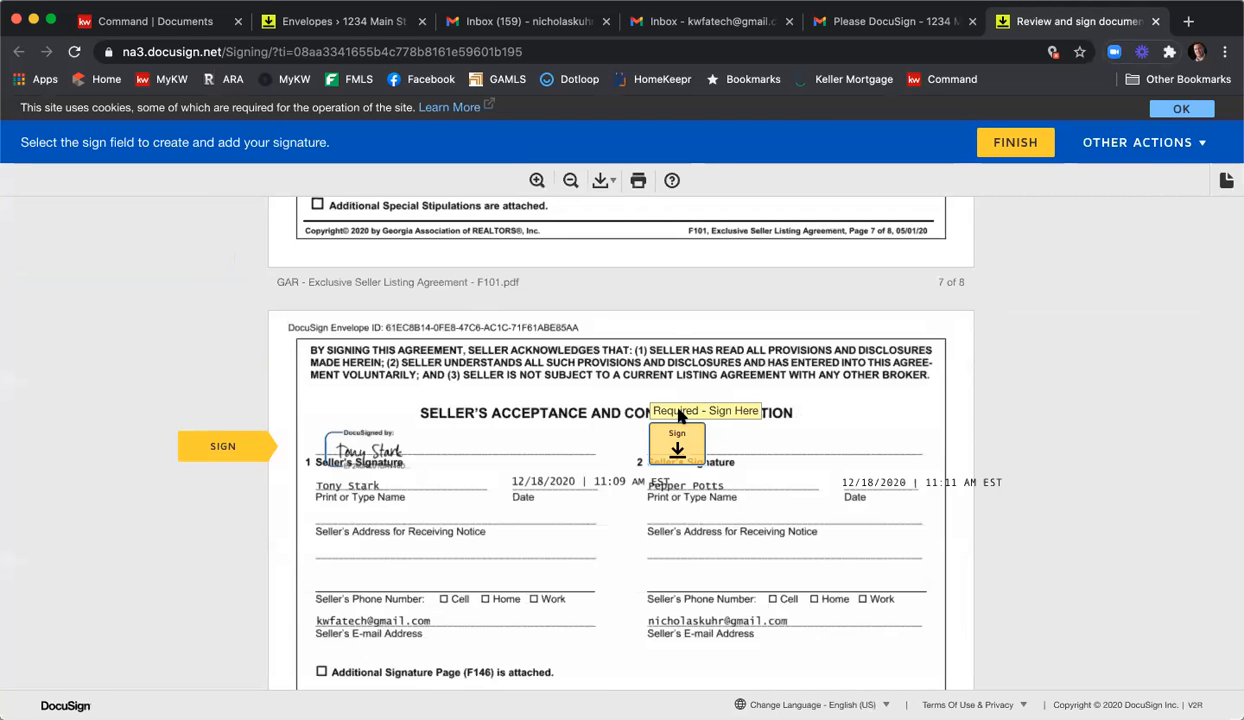
{"action": "left_click", "coordinate": [677, 436]}
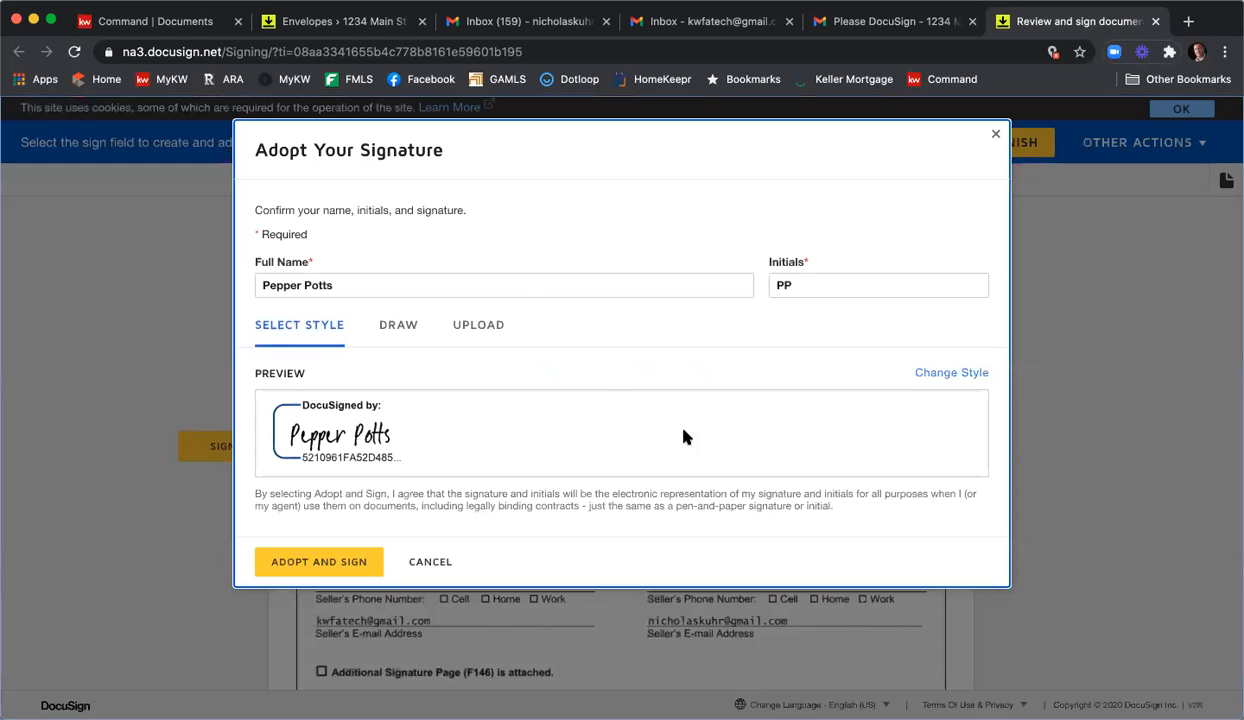
{"action": "left_click", "coordinate": [316, 557]}
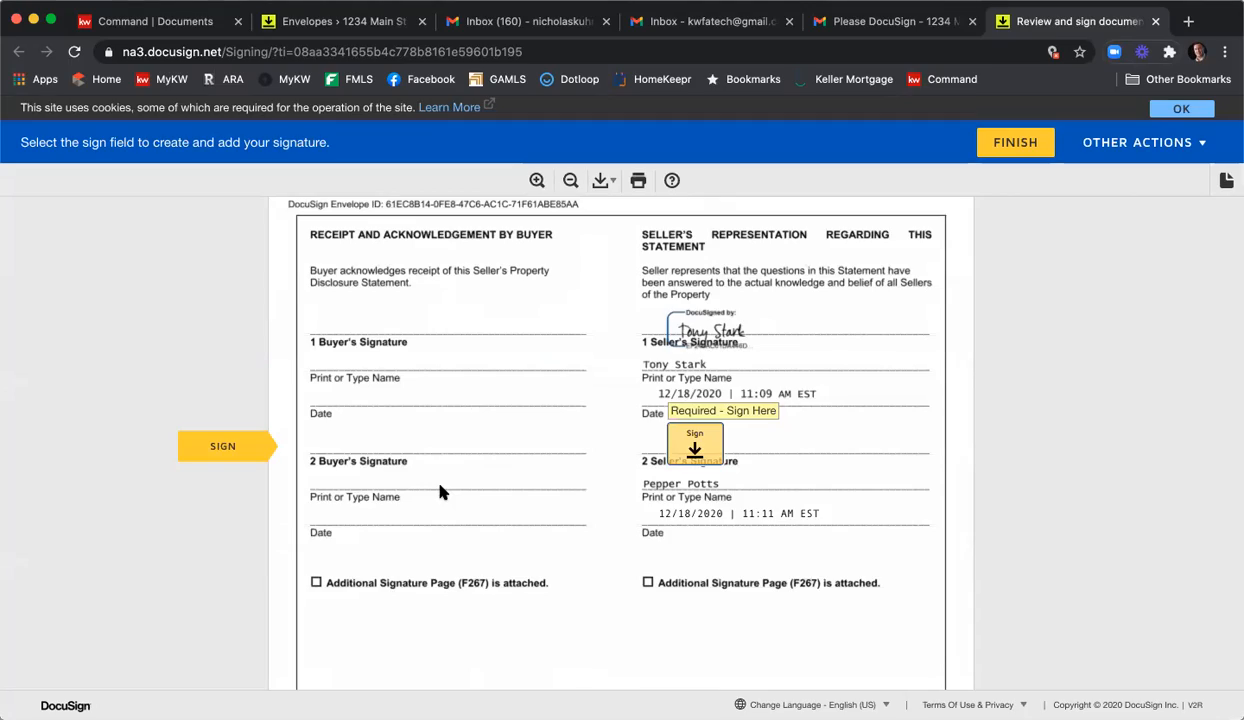
Sign the second seller's next signature line and add initials to the required field.
{"action": "scroll", "coordinate": [479, 471], "scroll_direction": "up", "scroll_amount": 20}
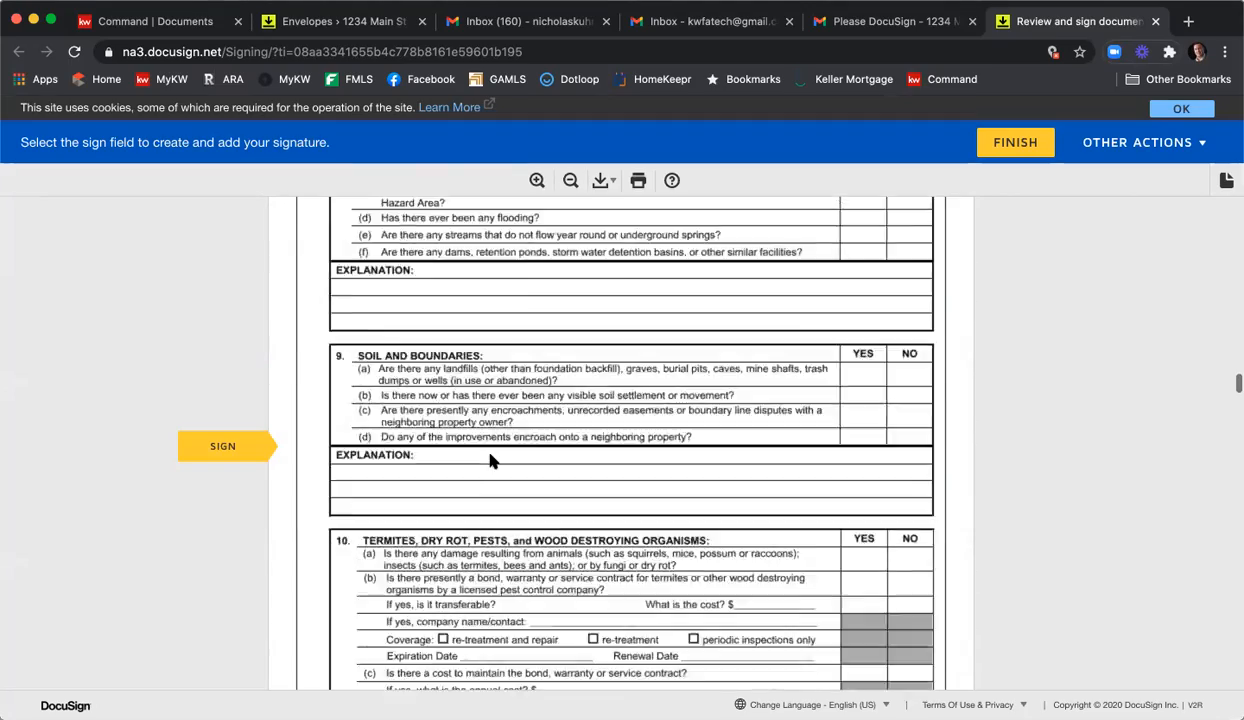
{"action": "scroll", "coordinate": [490, 460], "scroll_direction": "up", "scroll_amount": 10}
{"action": "scroll", "coordinate": [489, 458], "scroll_direction": "down", "scroll_amount": 8}
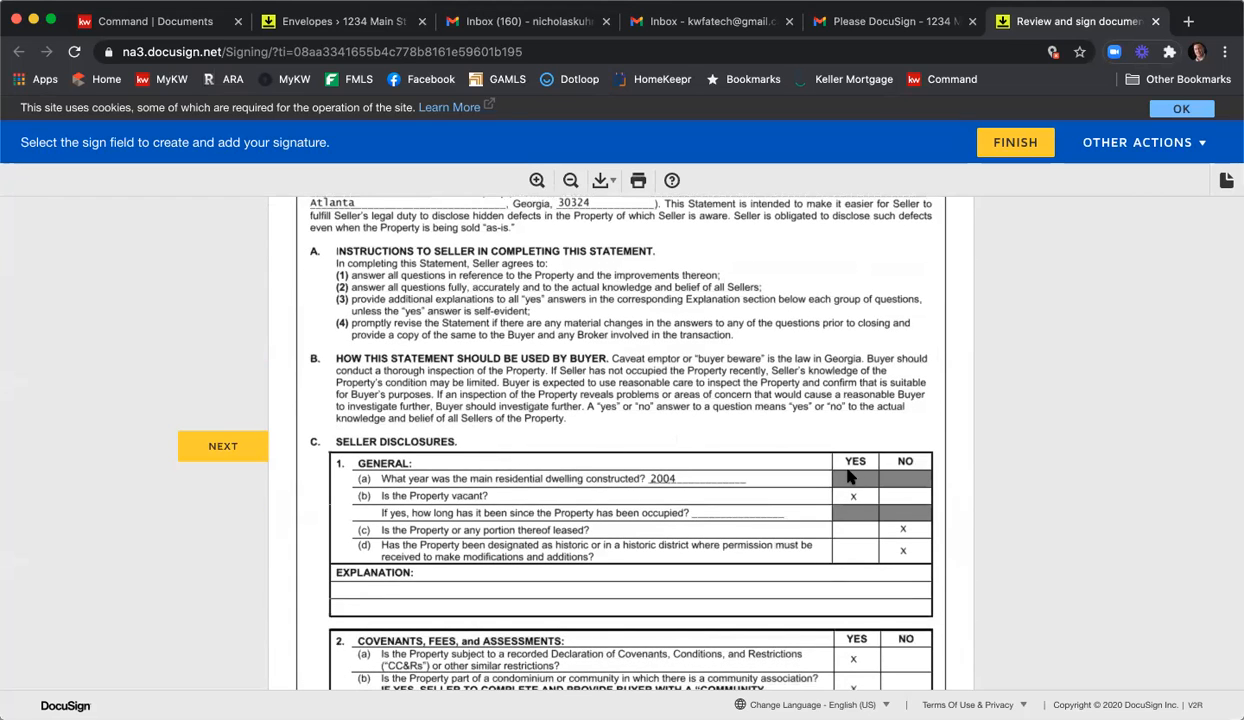
{"action": "scroll", "coordinate": [847, 478], "scroll_direction": "down", "scroll_amount": 2}
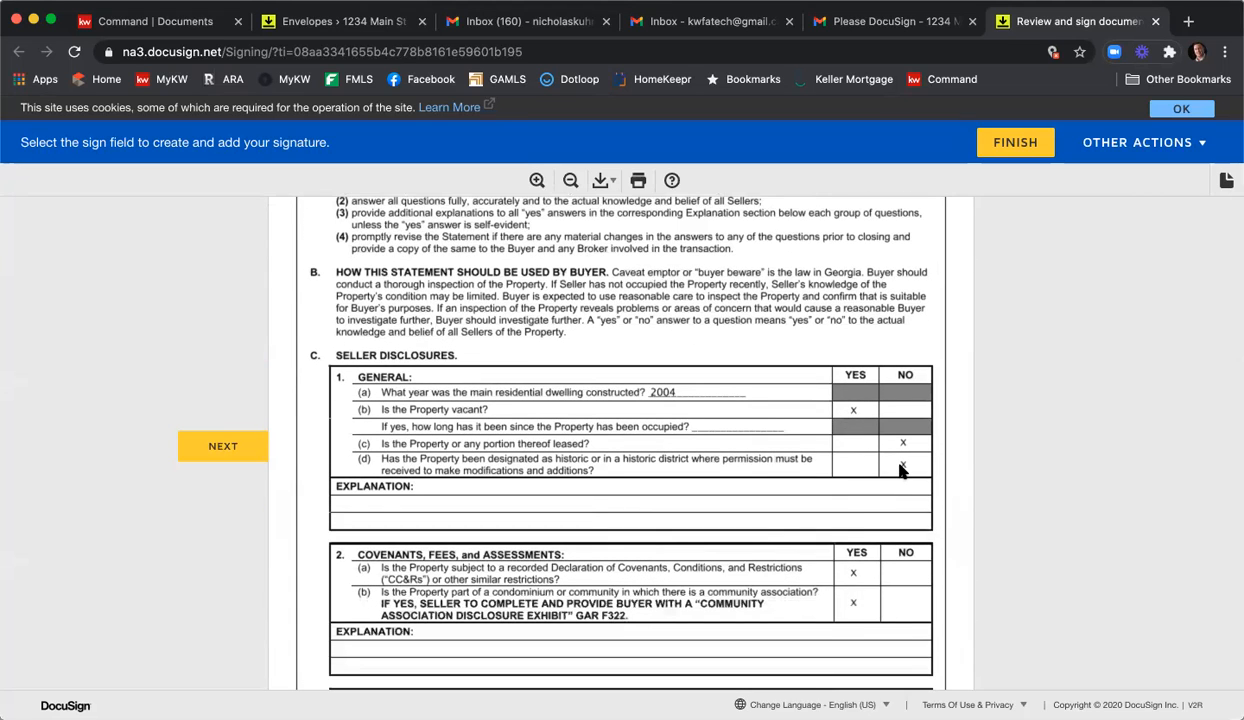
{"action": "scroll", "coordinate": [899, 470], "scroll_direction": "down", "scroll_amount": 4}
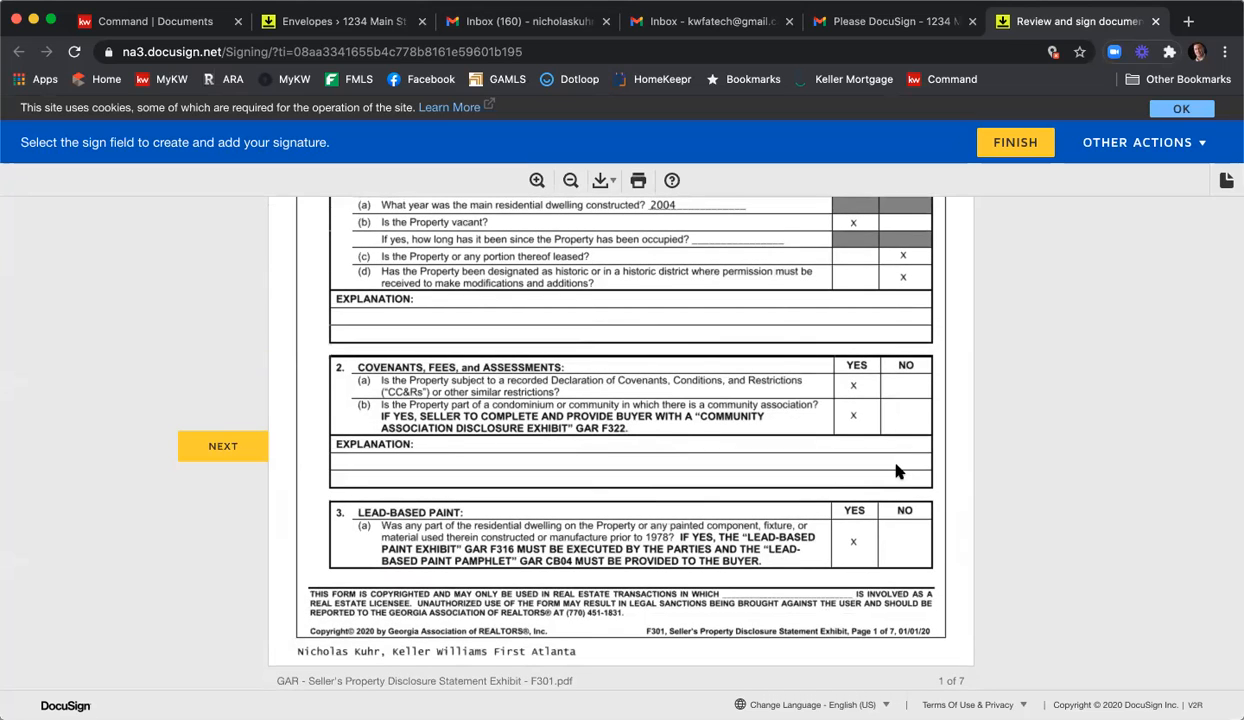
{"action": "scroll", "coordinate": [880, 470], "scroll_direction": "down", "scroll_amount": 3}
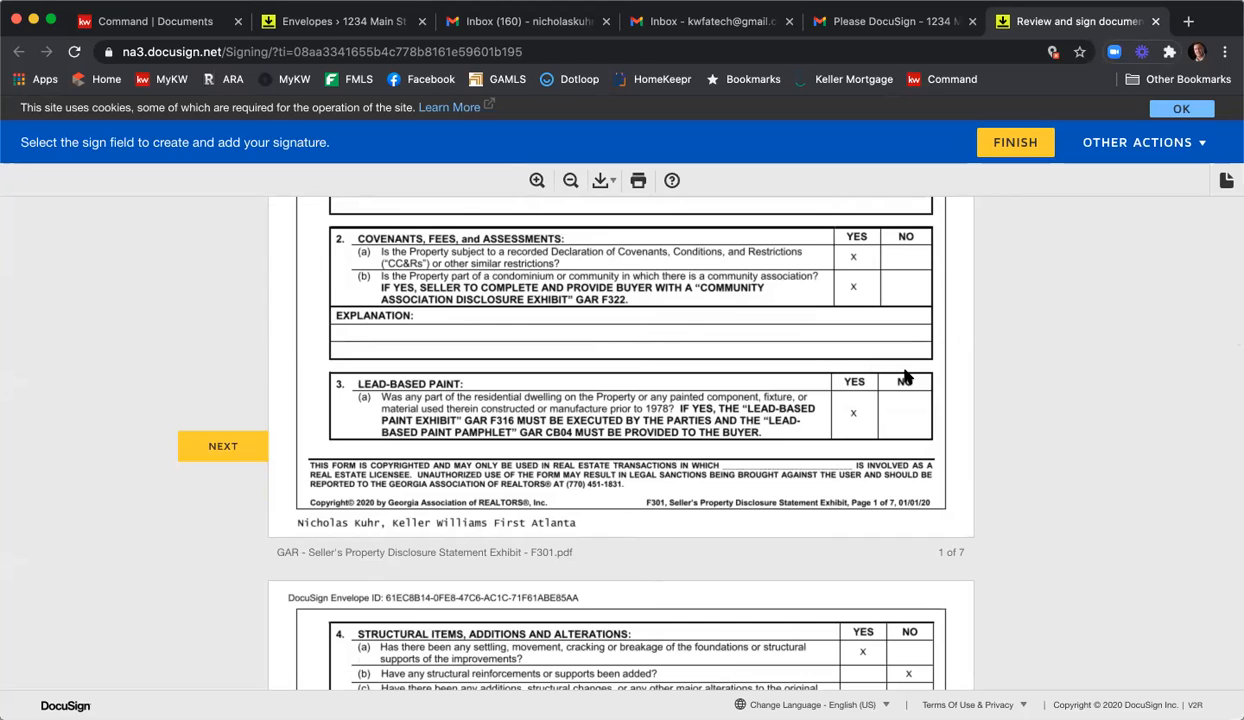
{"action": "scroll", "coordinate": [905, 376], "scroll_direction": "down", "scroll_amount": 10}
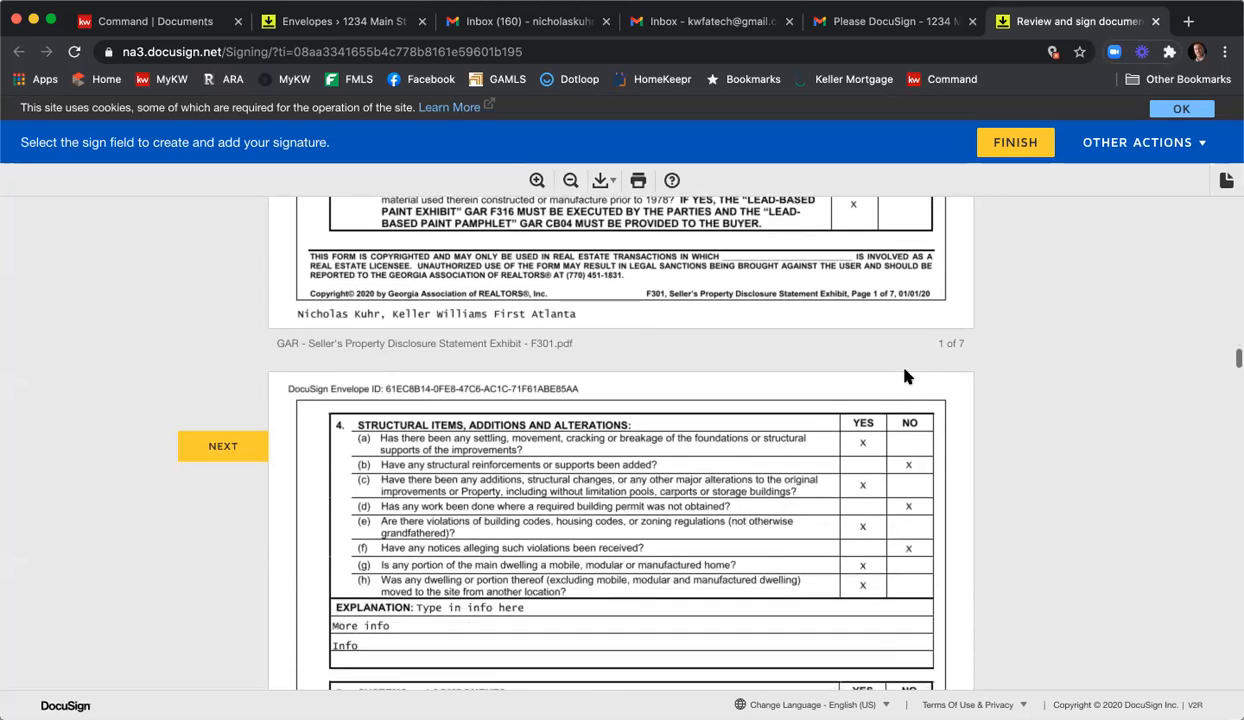
{"action": "scroll", "coordinate": [905, 376], "scroll_direction": "down", "scroll_amount": 10}
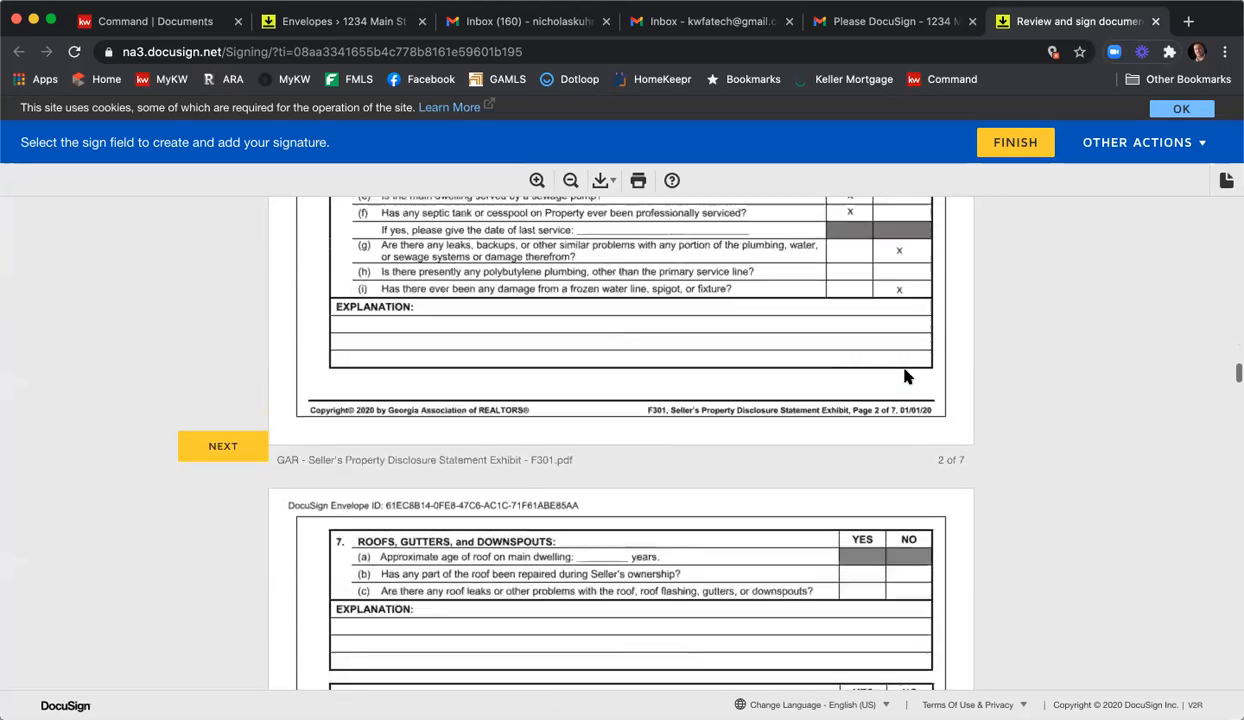
{"action": "scroll", "coordinate": [905, 376], "scroll_direction": "down", "scroll_amount": 15}
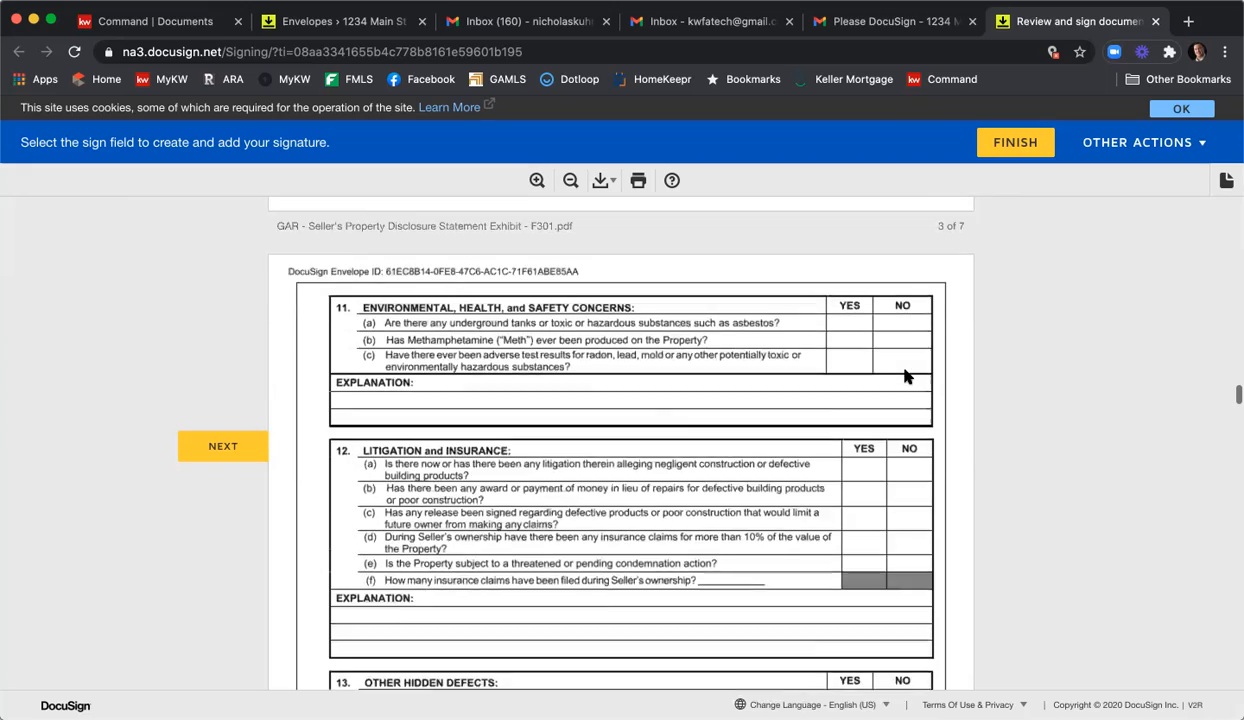
{"action": "scroll", "coordinate": [905, 376], "scroll_direction": "down", "scroll_amount": 15}
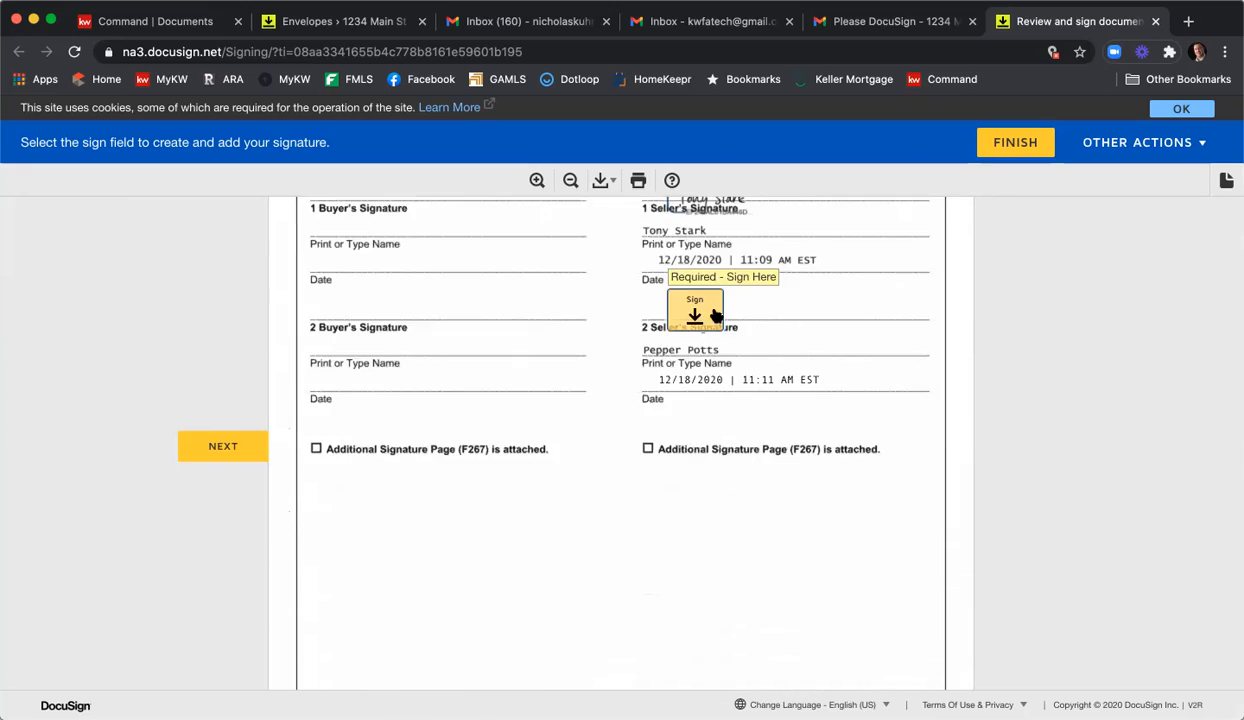
{"action": "left_click", "coordinate": [715, 316]}
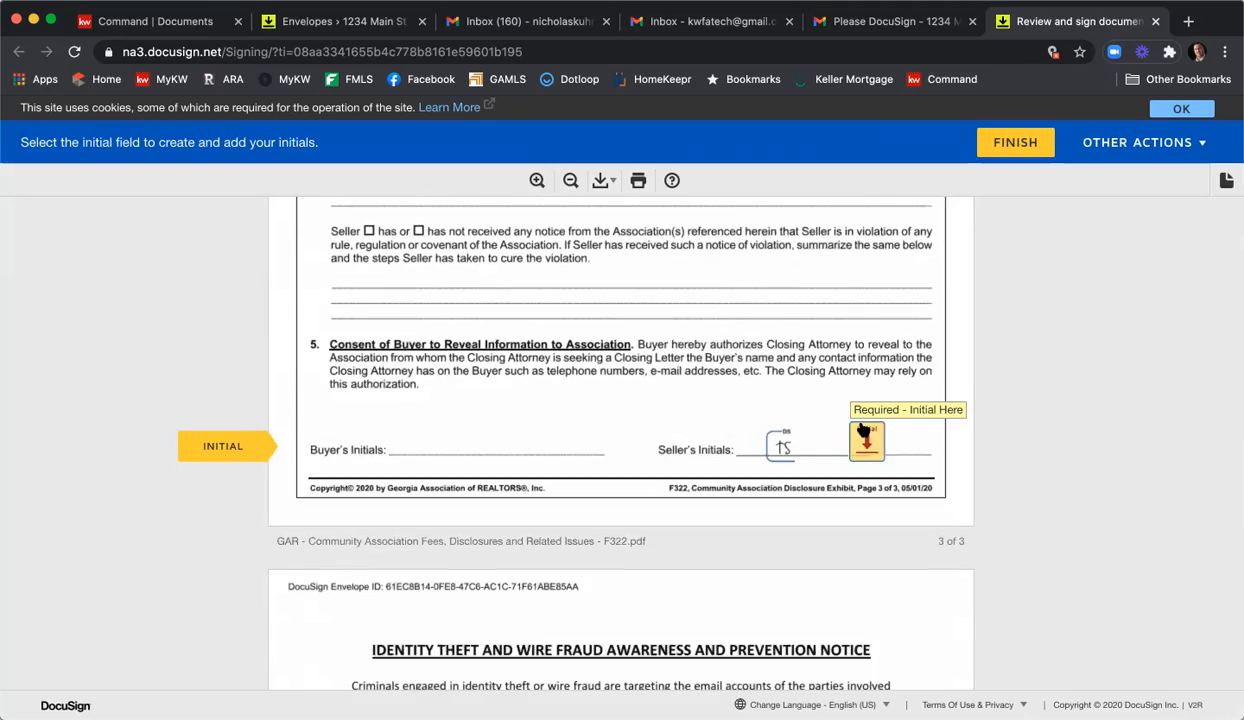
{"action": "left_click", "coordinate": [867, 438]}
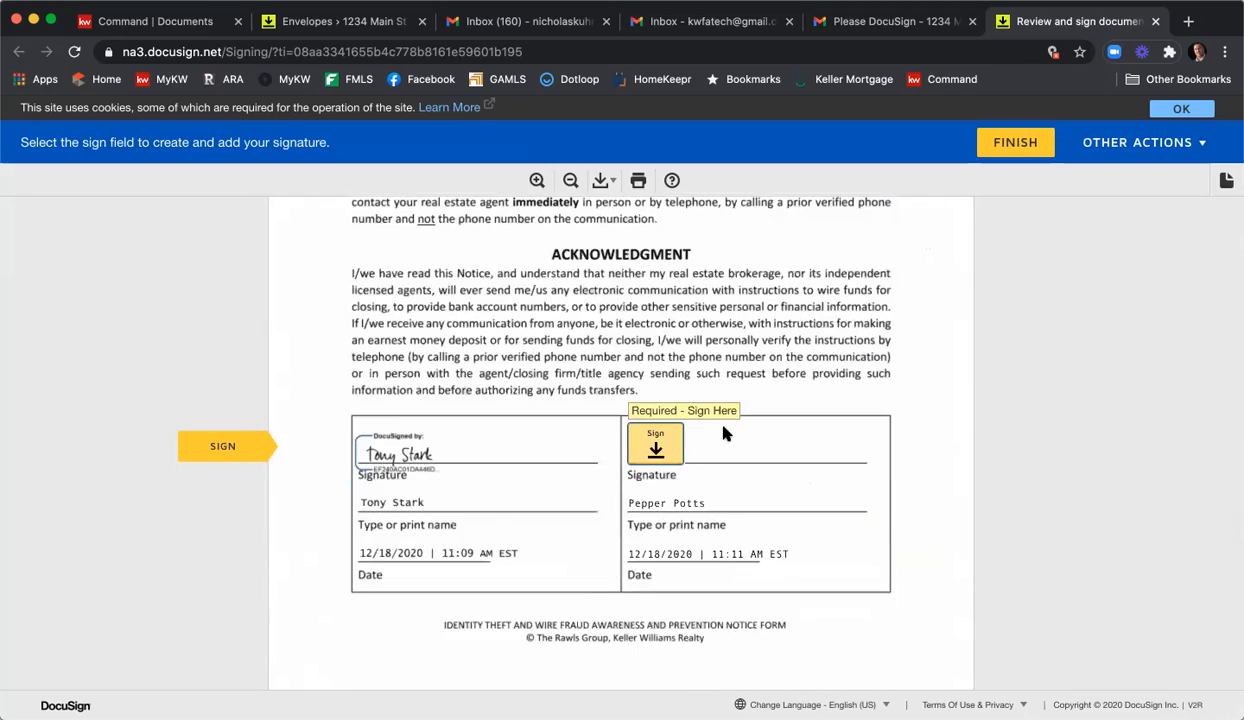
Initial the purchase agreement, sign the wire fraud notice, and finish the second seller's signing.
{"action": "scroll", "coordinate": [730, 430], "scroll_direction": "up", "scroll_amount": 15}
{"action": "scroll", "coordinate": [744, 425], "scroll_direction": "up", "scroll_amount": 10}
{"action": "scroll", "coordinate": [750, 344], "scroll_direction": "down", "scroll_amount": 5}
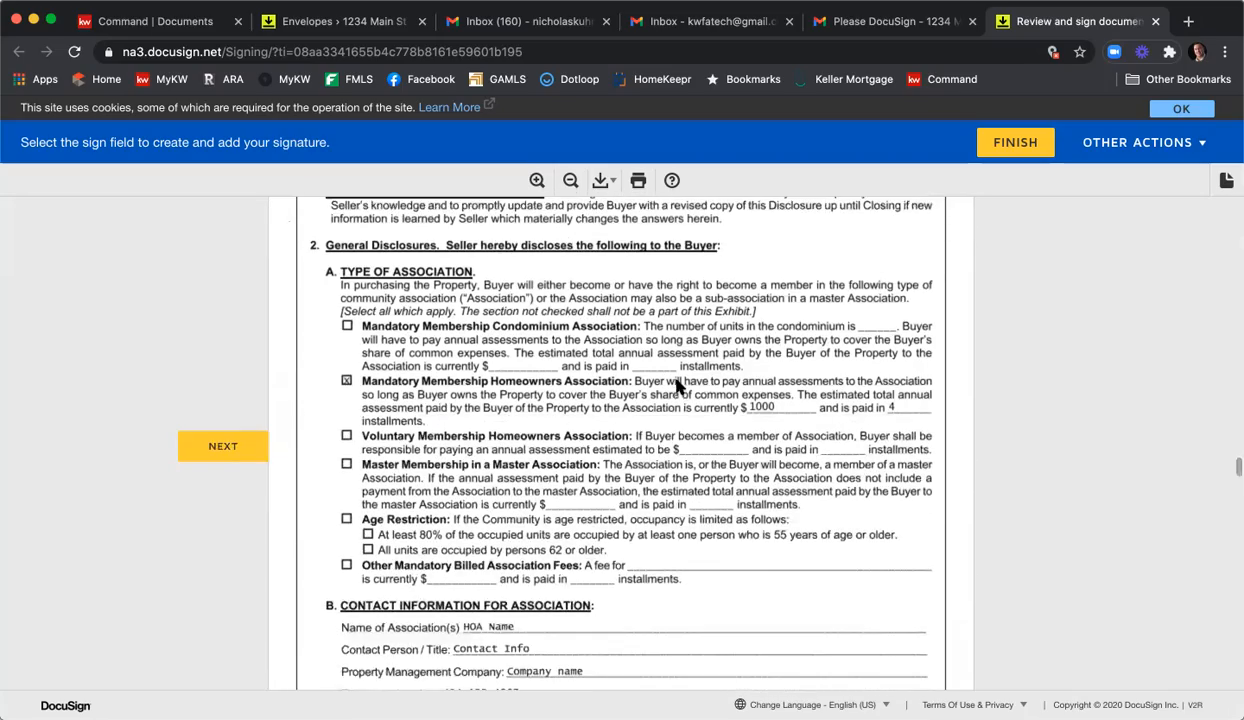
{"action": "scroll", "coordinate": [756, 391], "scroll_direction": "down", "scroll_amount": 5}
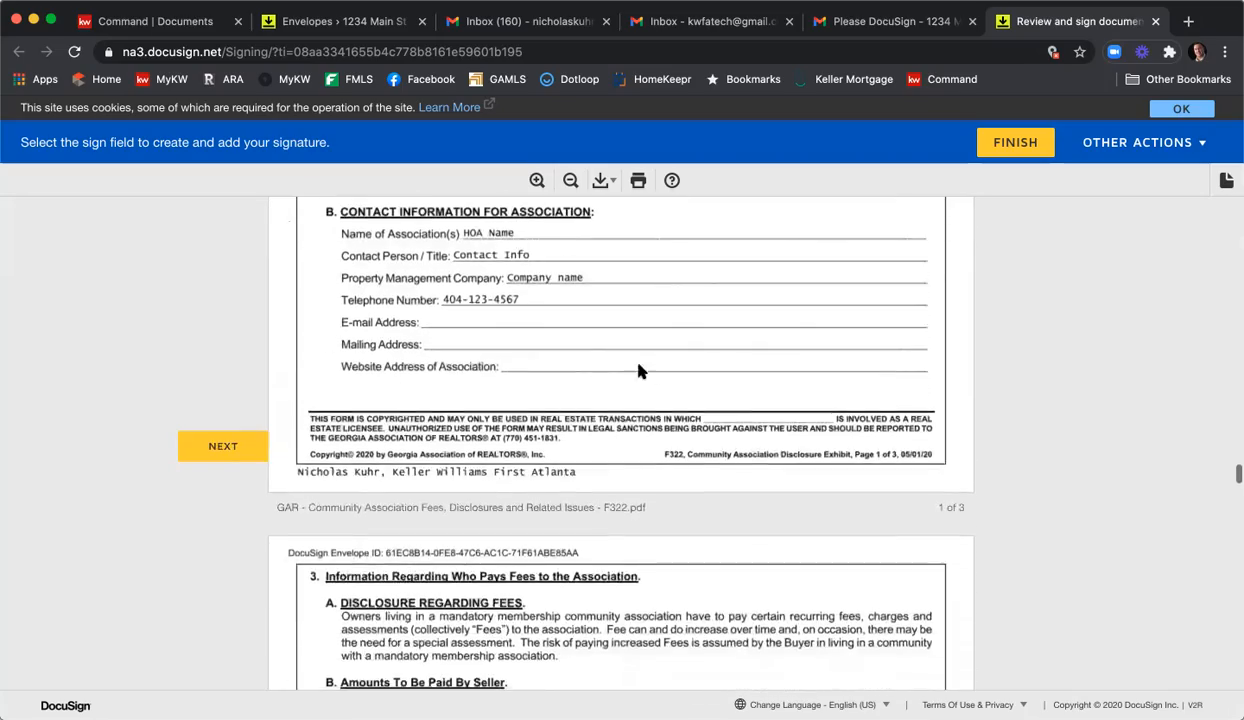
{"action": "scroll", "coordinate": [640, 371], "scroll_direction": "down", "scroll_amount": 10}
{"action": "scroll", "coordinate": [612, 355], "scroll_direction": "down", "scroll_amount": 10}
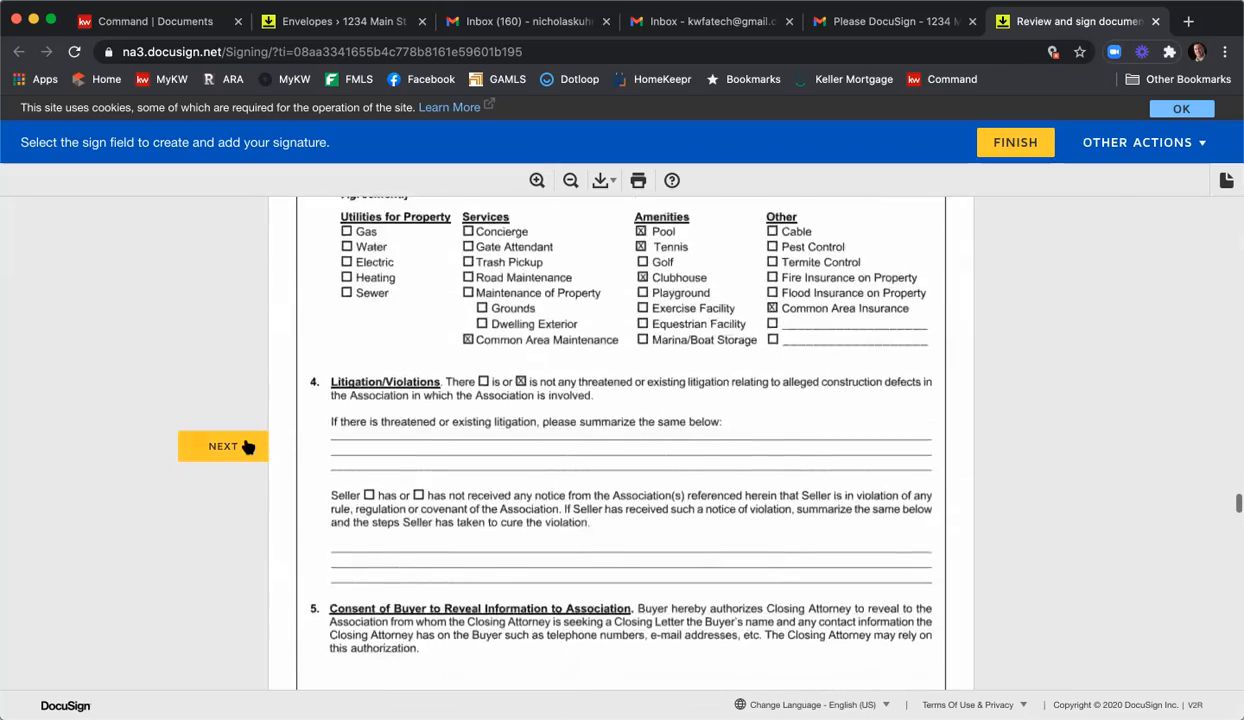
{"action": "left_click", "coordinate": [248, 446]}
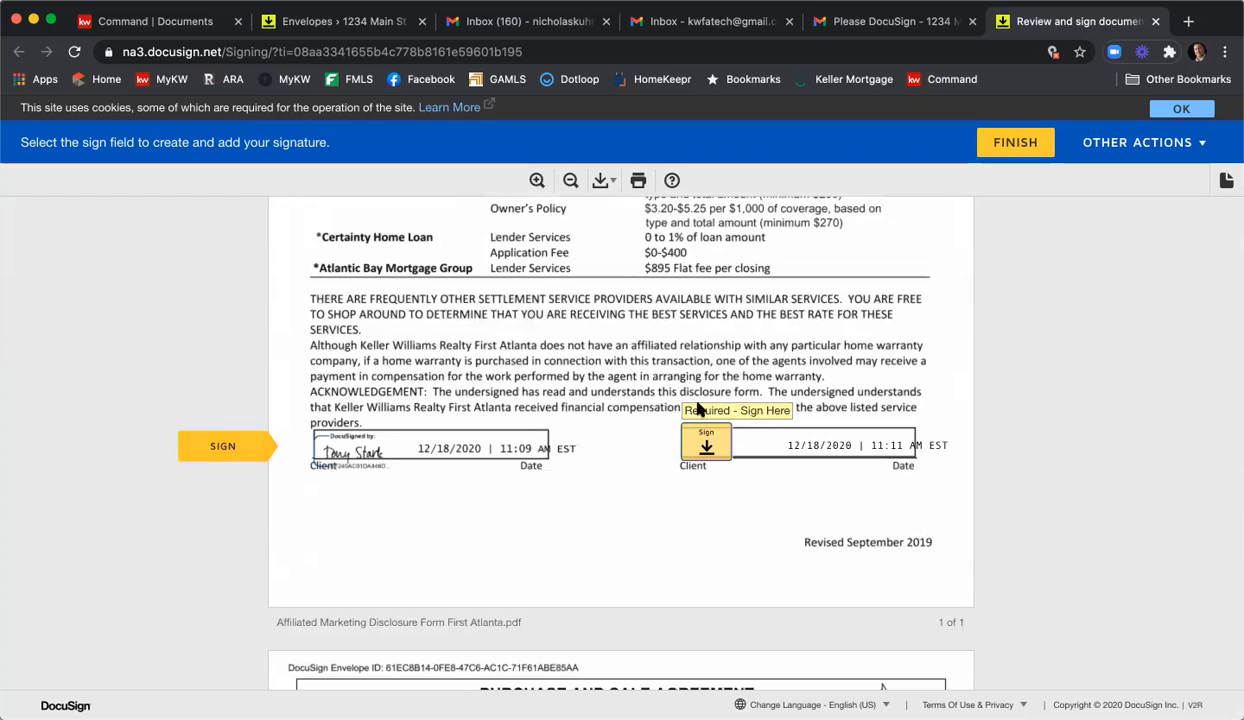
{"action": "scroll", "coordinate": [715, 437], "scroll_direction": "up", "scroll_amount": 6}
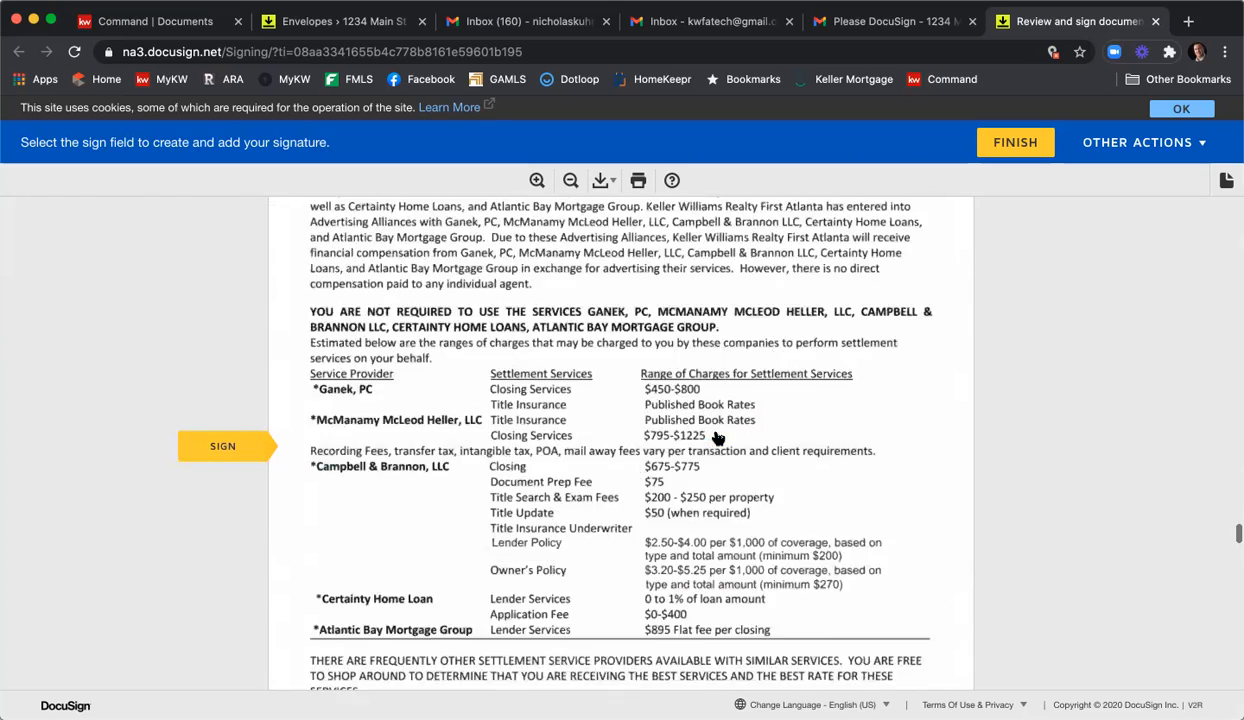
{"action": "scroll", "coordinate": [715, 437], "scroll_direction": "down", "scroll_amount": 6}
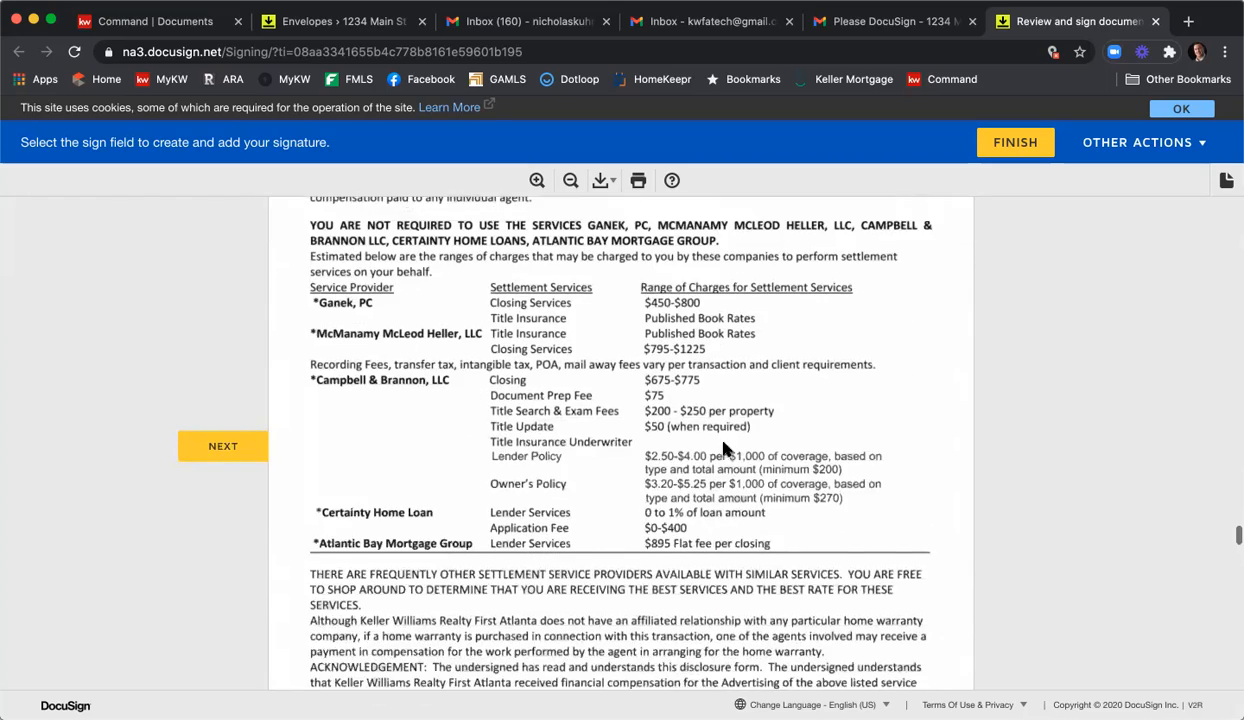
{"action": "left_click", "coordinate": [706, 355]}
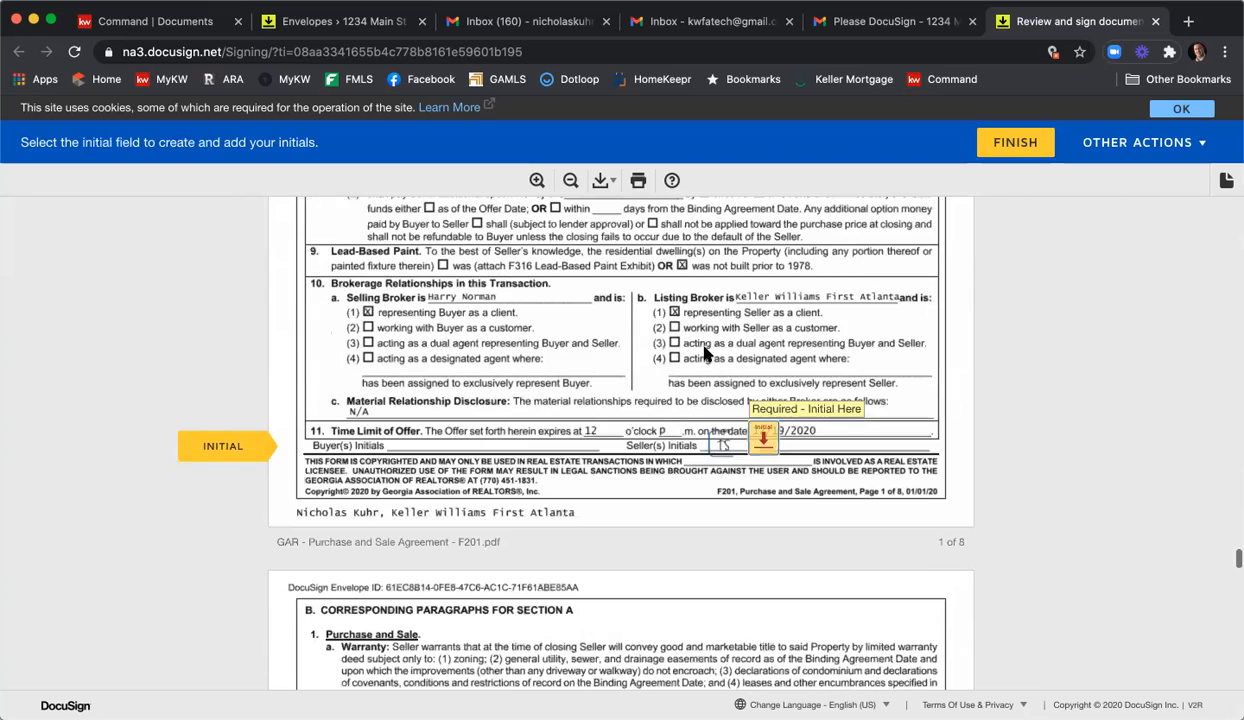
{"action": "left_click", "coordinate": [763, 435]}
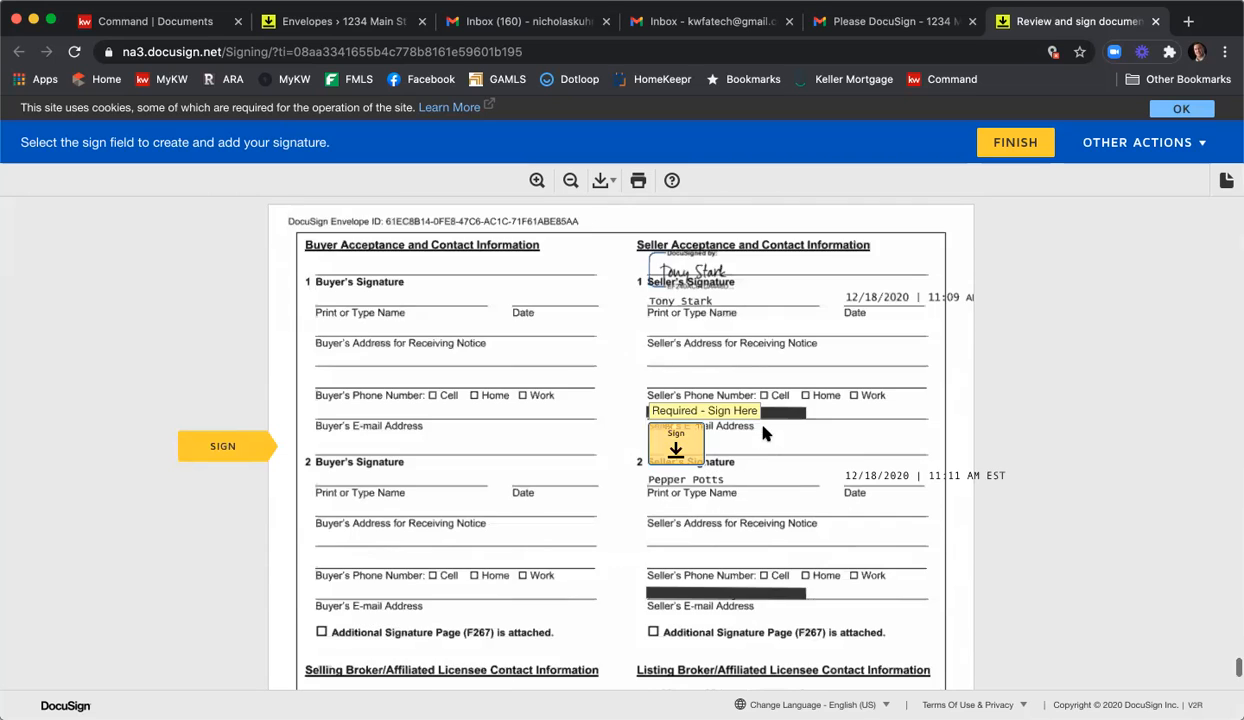
{"action": "scroll", "coordinate": [678, 441], "scroll_direction": "up", "scroll_amount": 10}
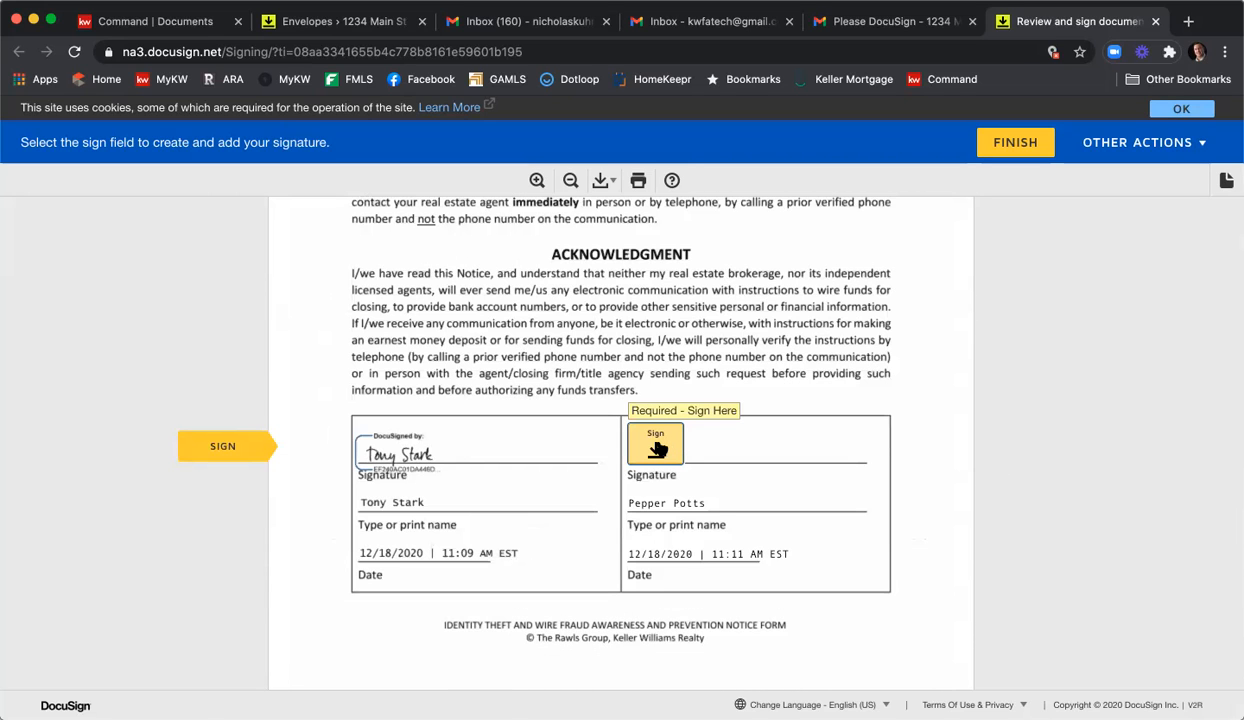
{"action": "left_click", "coordinate": [656, 449]}
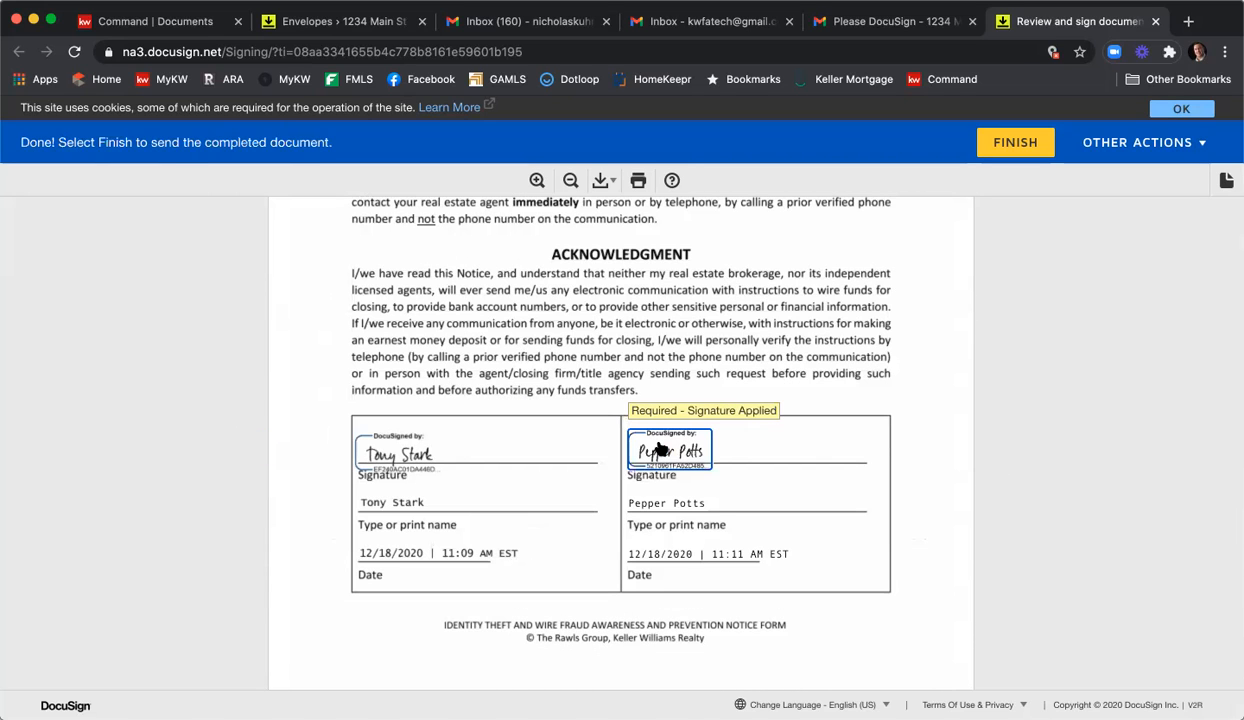
{"action": "scroll", "coordinate": [816, 418], "scroll_direction": "down", "scroll_amount": 3}
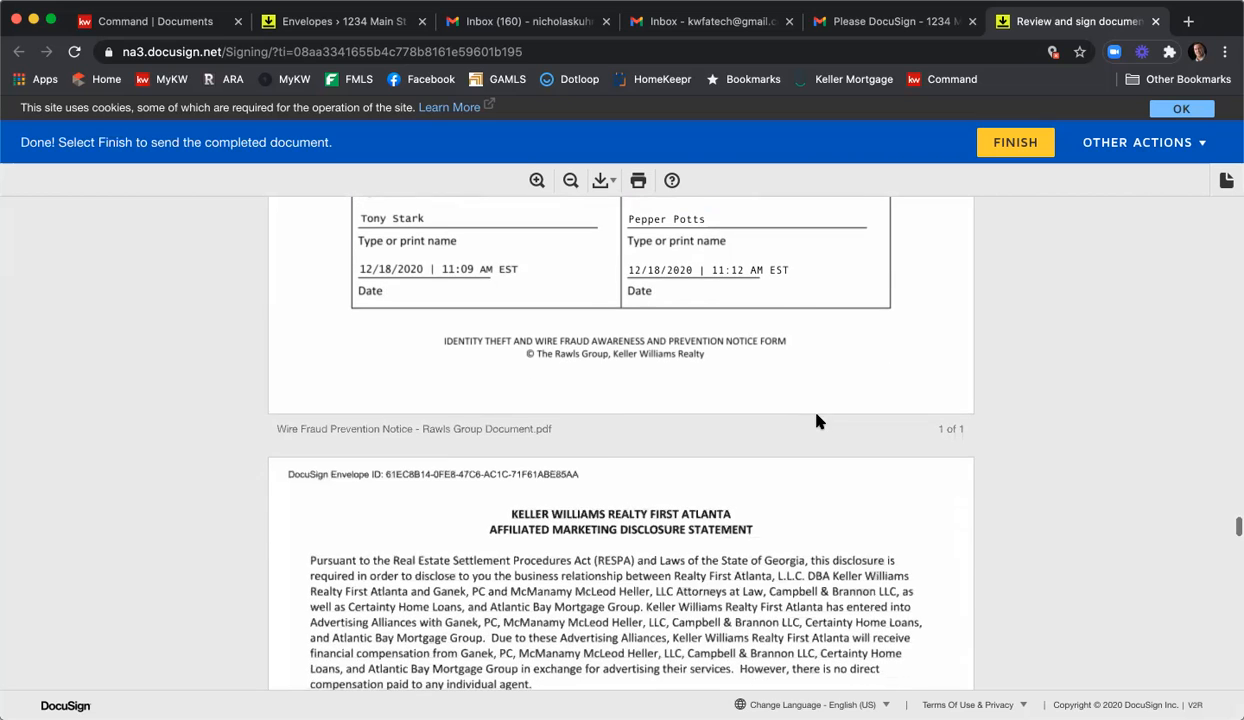
{"action": "left_click", "coordinate": [1016, 143]}
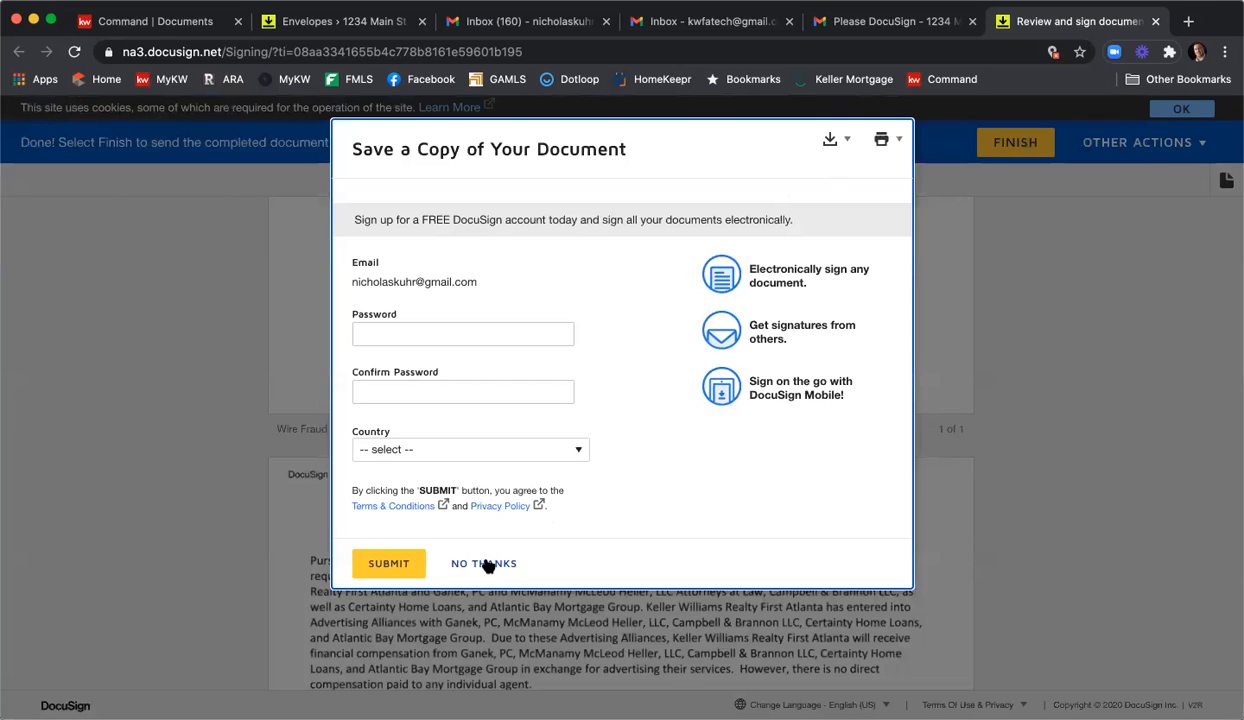
Decline the save-a-copy offer and close the You're All Done confirmation tab.
{"action": "left_click", "coordinate": [484, 564]}
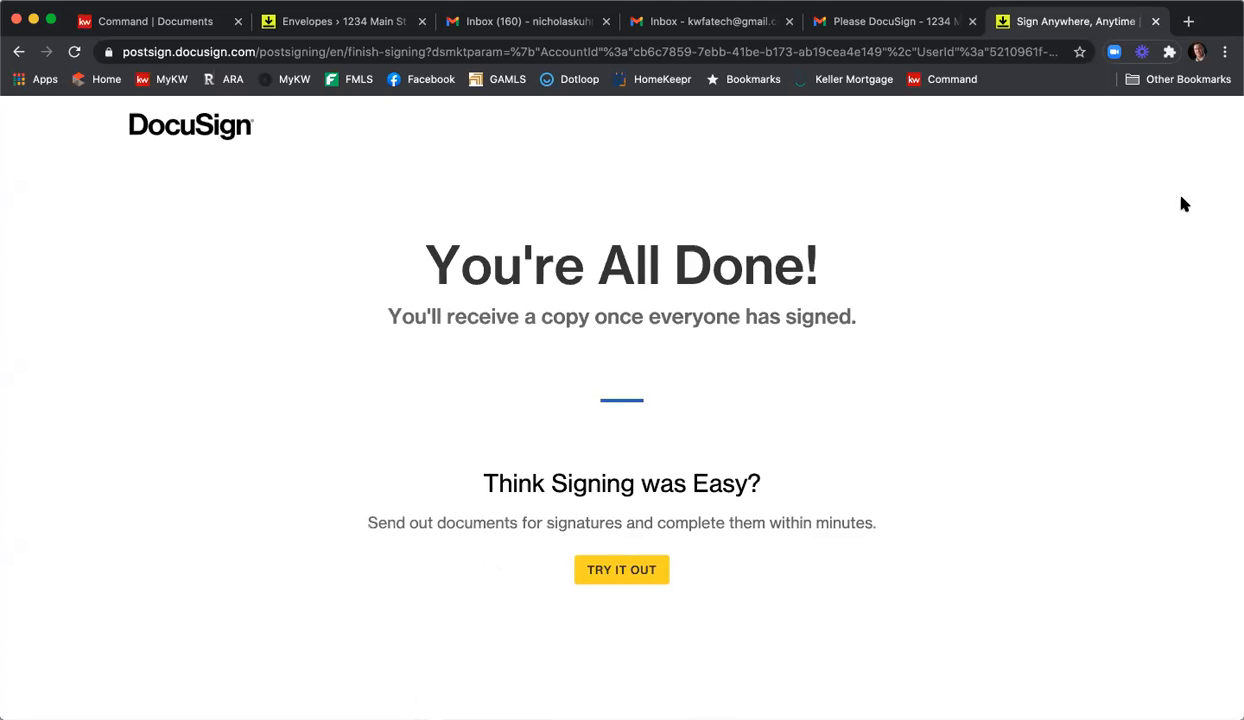
{"action": "left_click", "coordinate": [1155, 21]}
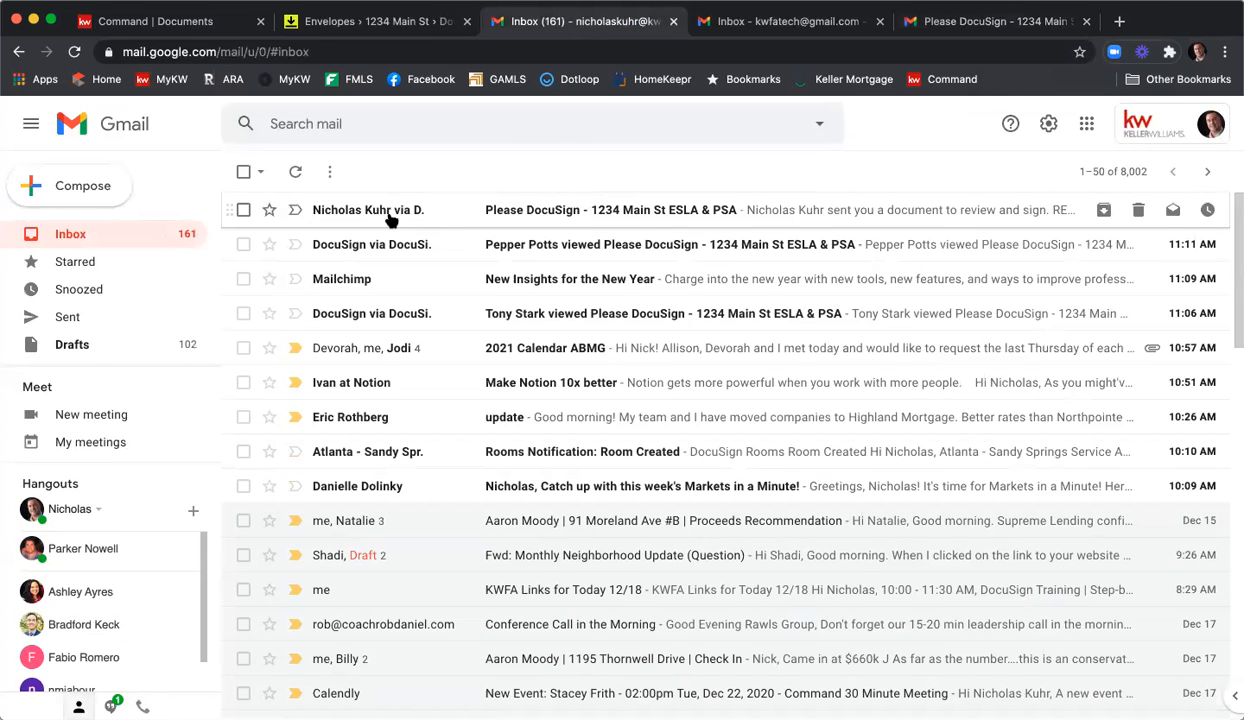
Open the DocuSign request email's documents and sign the broker line on the listing agreement.
{"action": "left_click", "coordinate": [641, 214]}
{"action": "scroll", "coordinate": [640, 280], "scroll_direction": "down", "scroll_amount": 3}
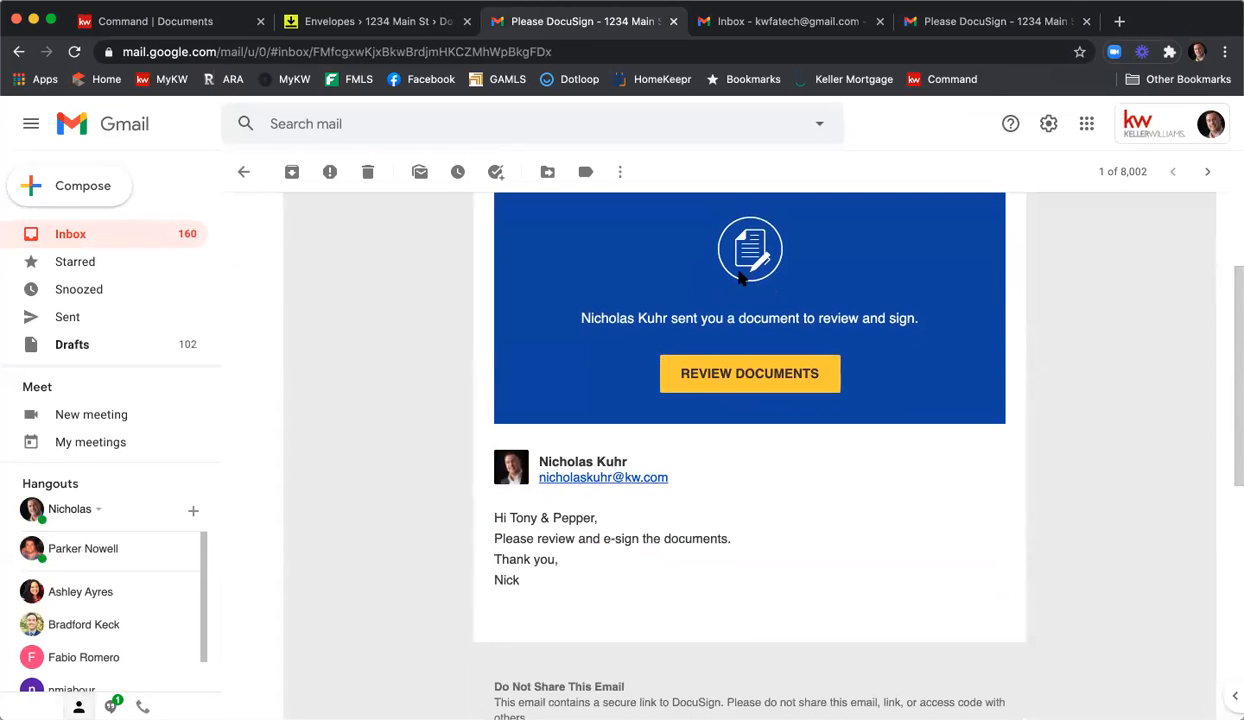
{"action": "left_click", "coordinate": [753, 369]}
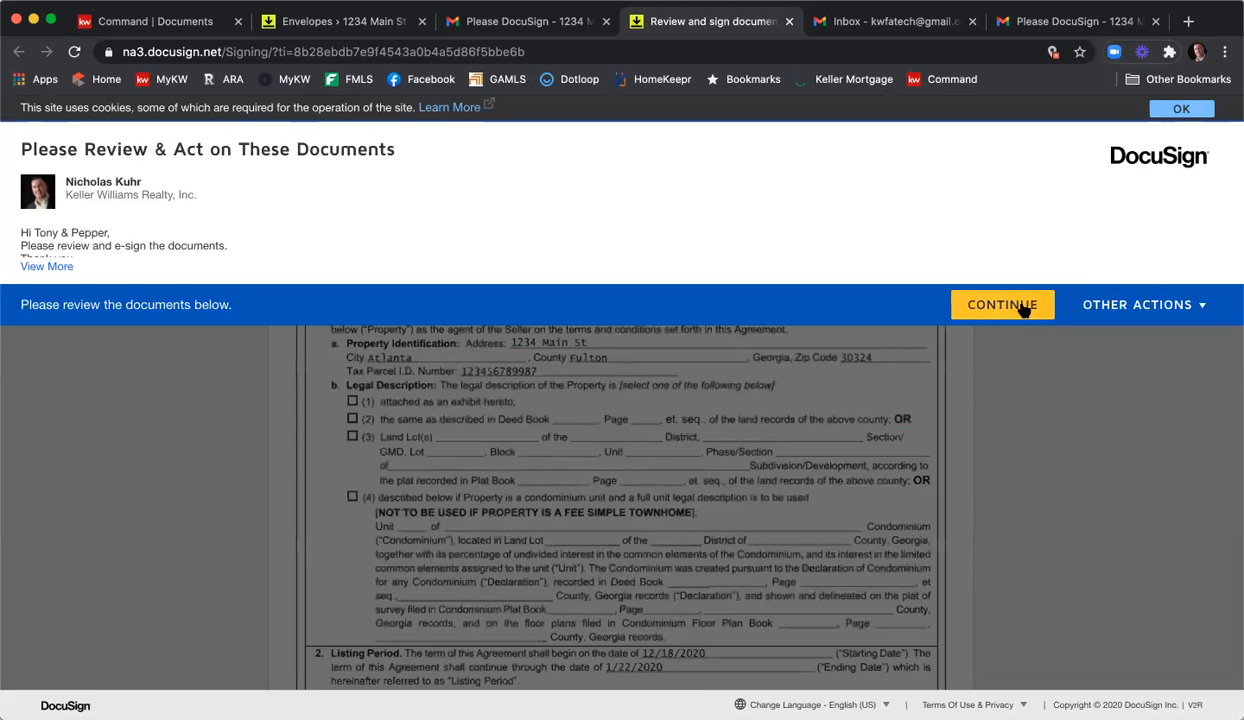
{"action": "left_click", "coordinate": [1023, 311]}
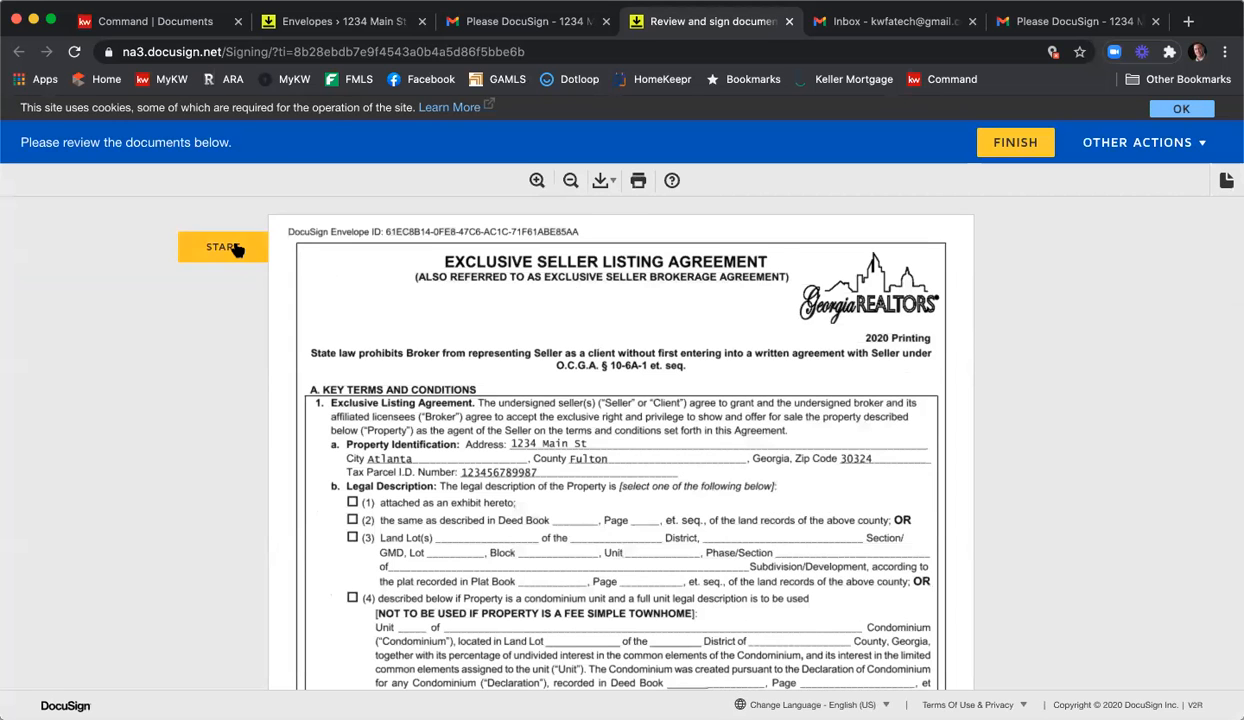
{"action": "left_click", "coordinate": [236, 249]}
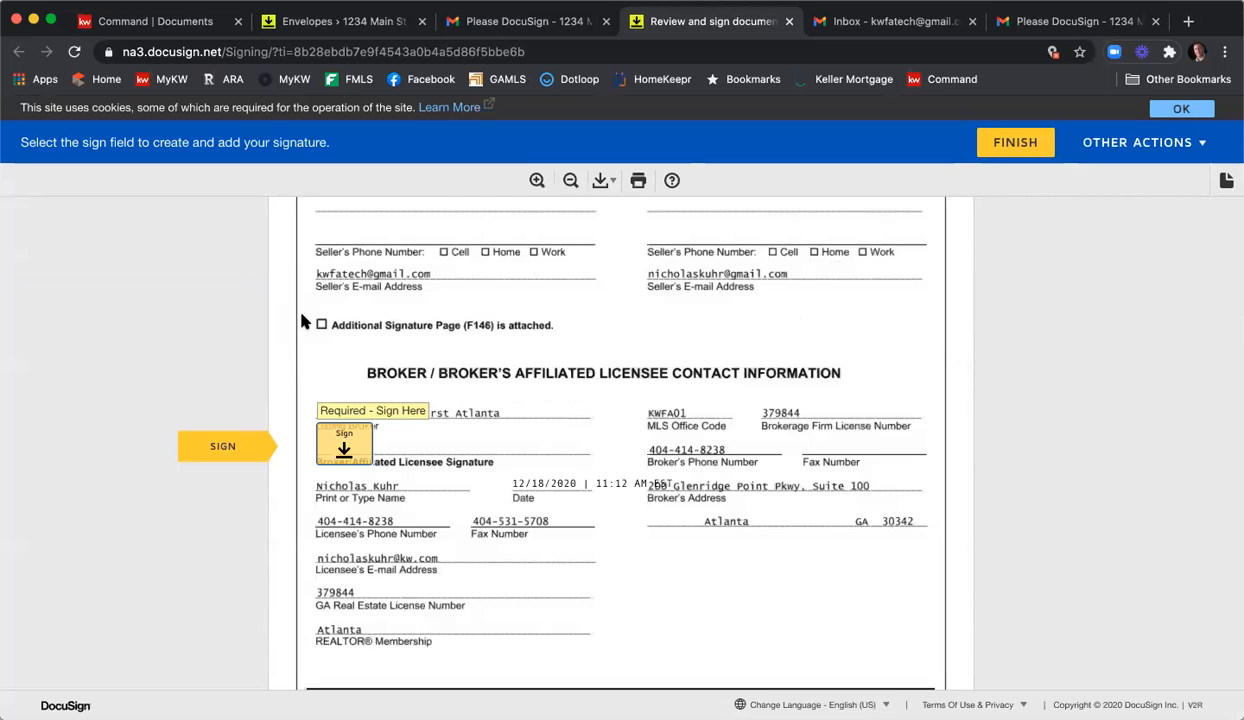
{"action": "left_click", "coordinate": [336, 432]}
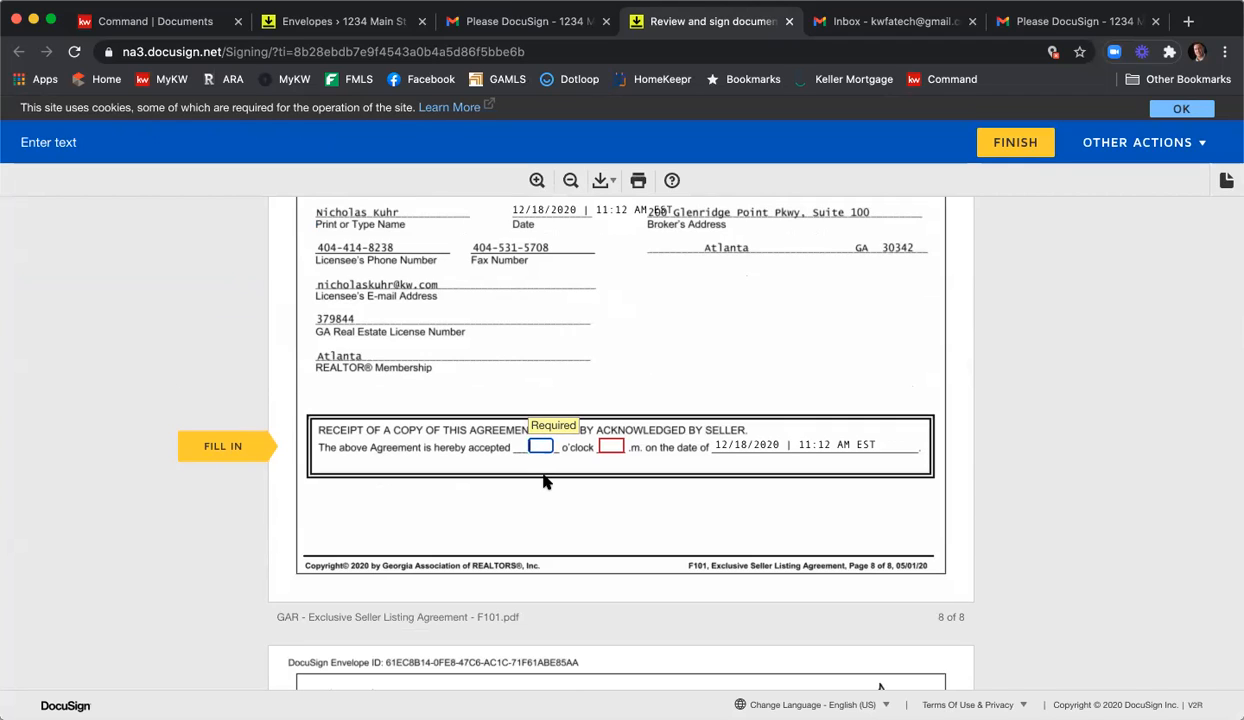
Set the acceptance time to 12 p.m. and sign the listing broker line on the purchase agreement.
{"action": "type", "text": "12"}
{"action": "key", "text": "Tab"}
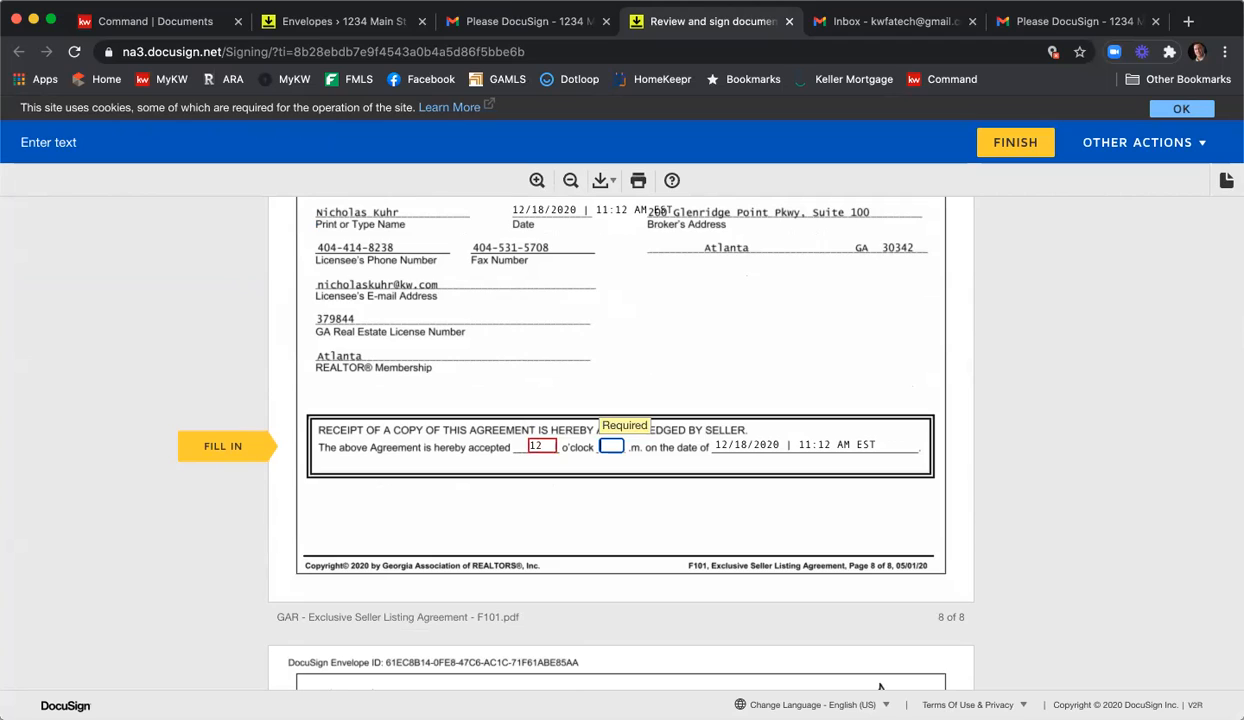
{"action": "key", "text": "Tab"}
{"action": "key", "text": "shift+Tab"}
{"action": "type", "text": "p"}
{"action": "left_click", "coordinate": [256, 449]}
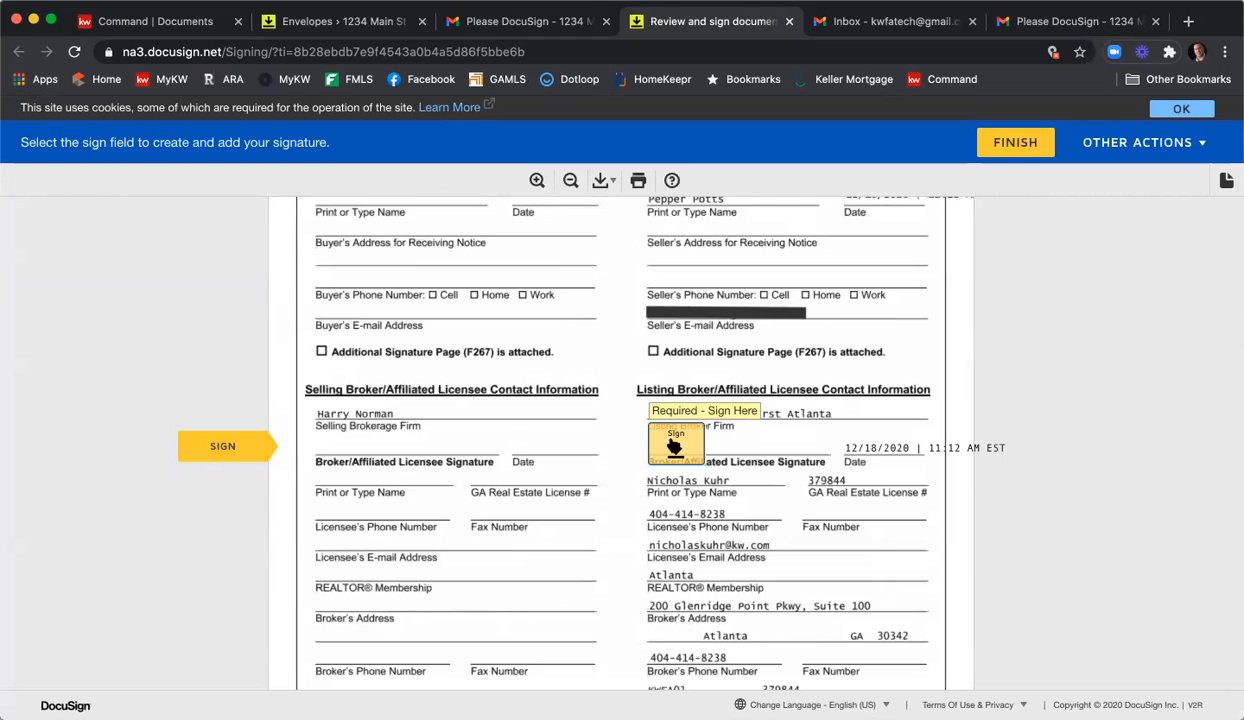
{"action": "left_click", "coordinate": [675, 447]}
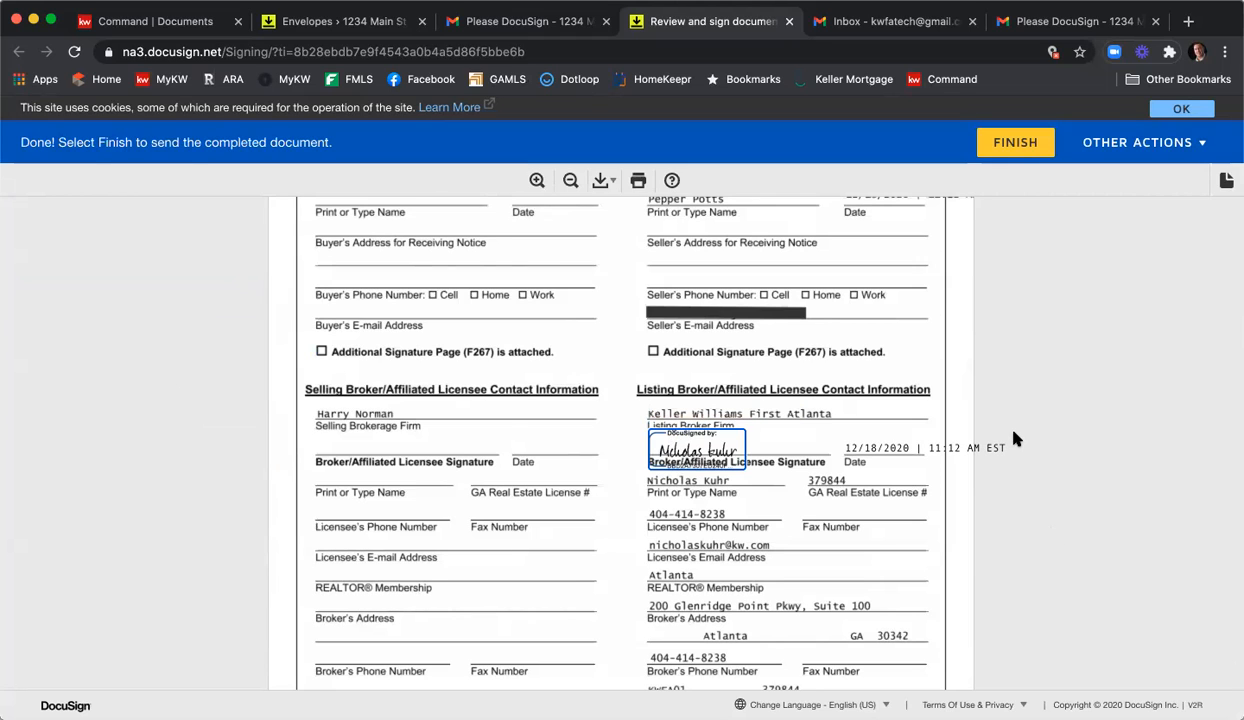
Finish the broker's signing, decline logging in, and close the confirmation tab.
{"action": "left_click", "coordinate": [1010, 148]}
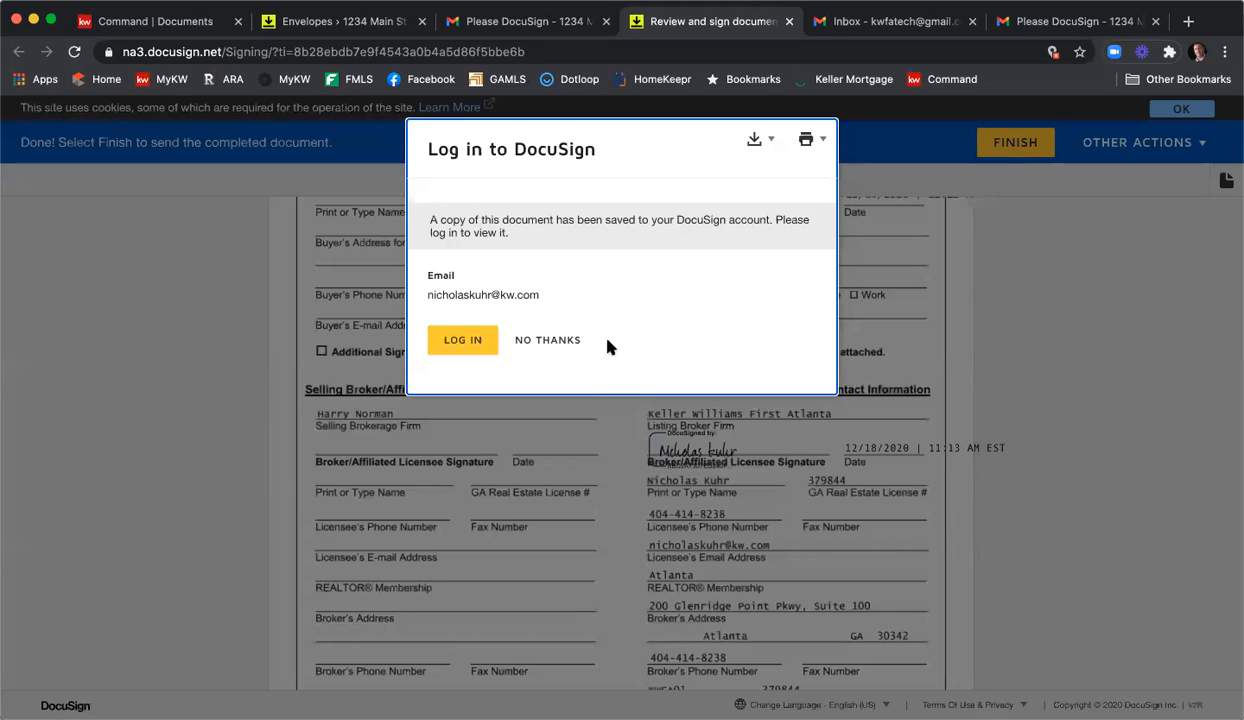
{"action": "left_click", "coordinate": [561, 340]}
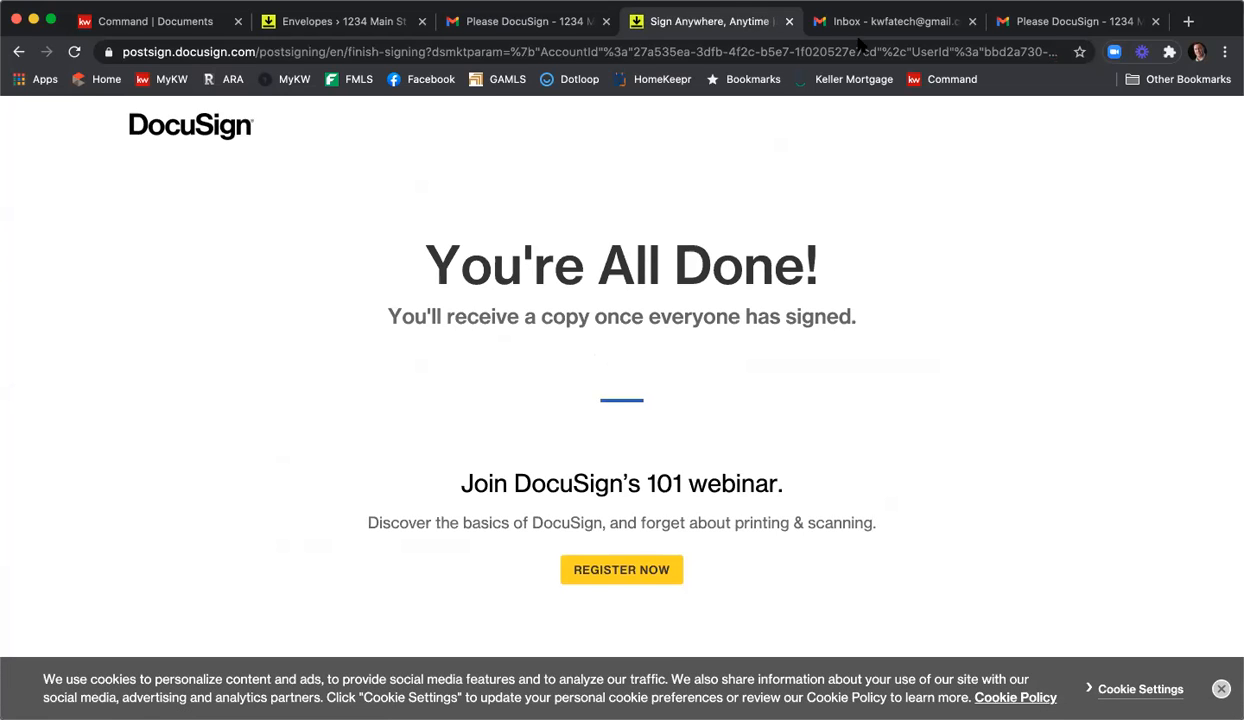
{"action": "left_click", "coordinate": [787, 21]}
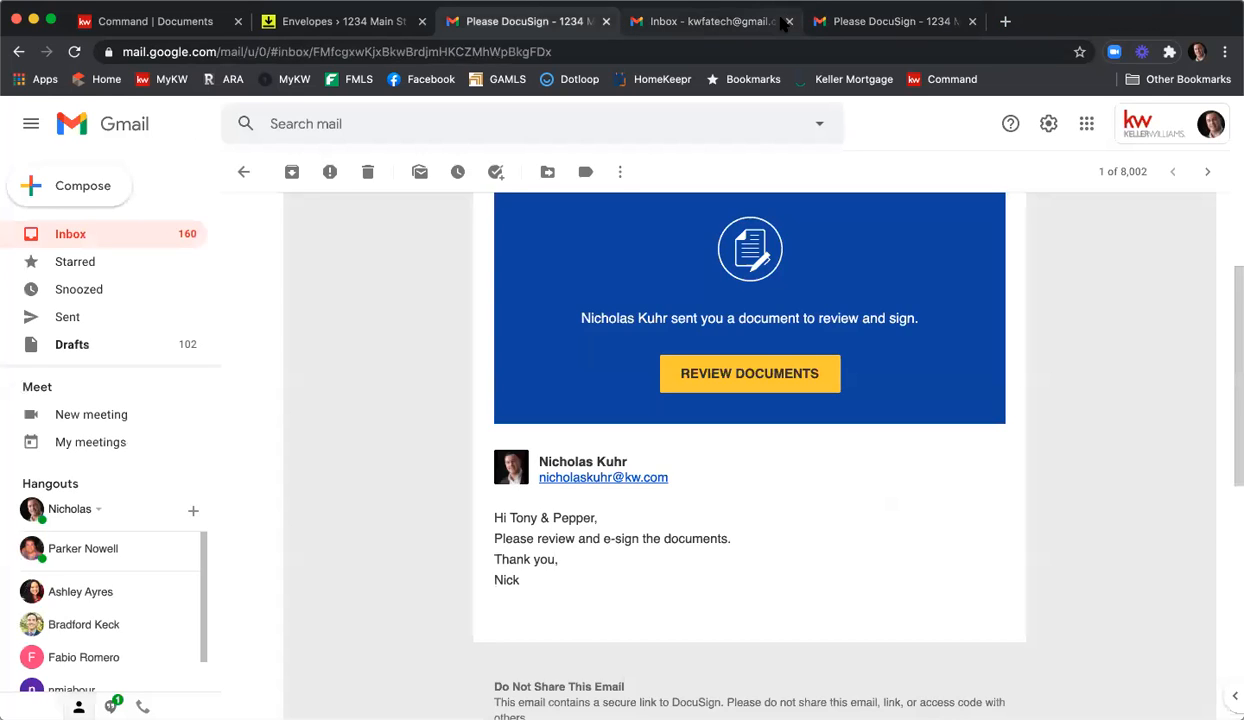
Refresh the other account's inbox and open the Completed 1234 Main St email to its six PDF attachments.
{"action": "left_click", "coordinate": [706, 28]}
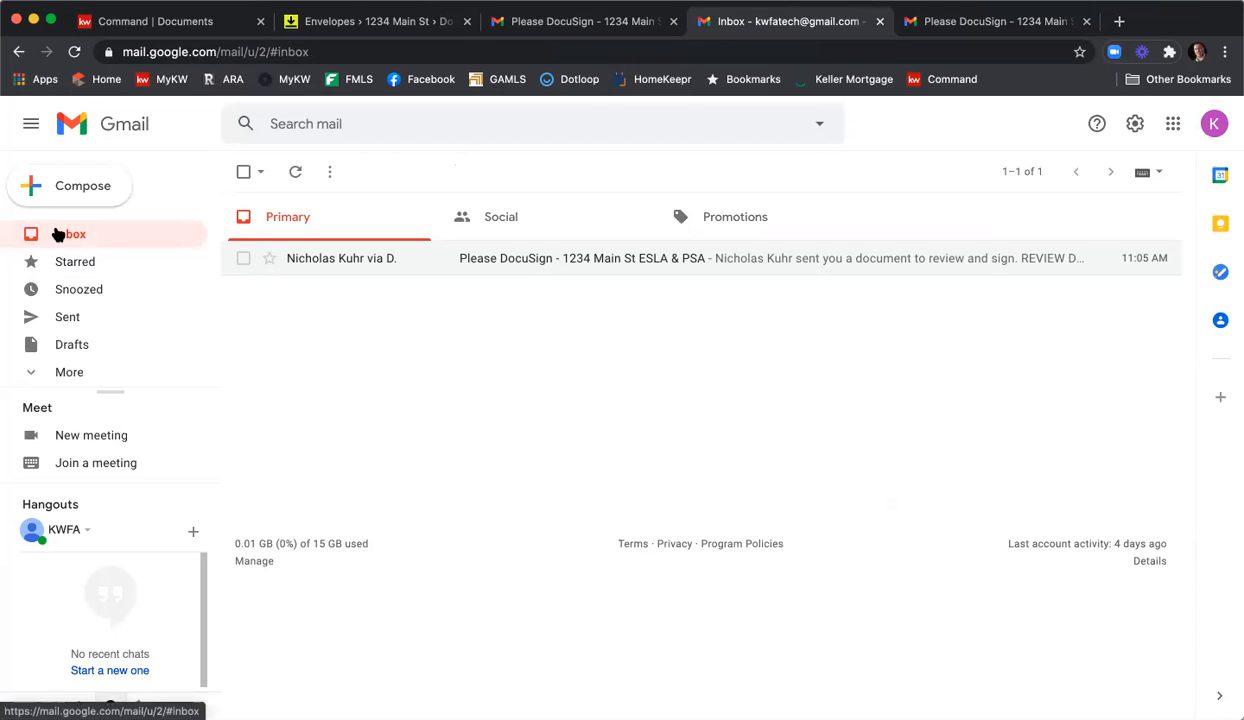
{"action": "left_click", "coordinate": [58, 234]}
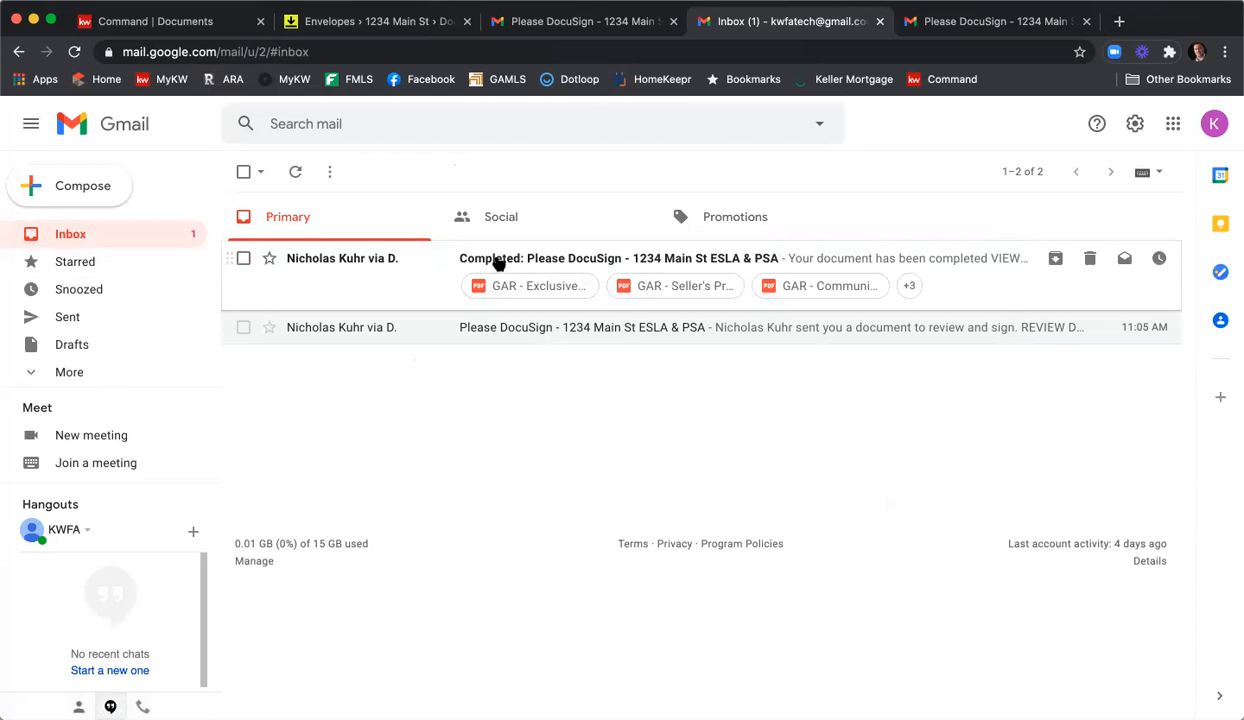
{"action": "left_click", "coordinate": [612, 258]}
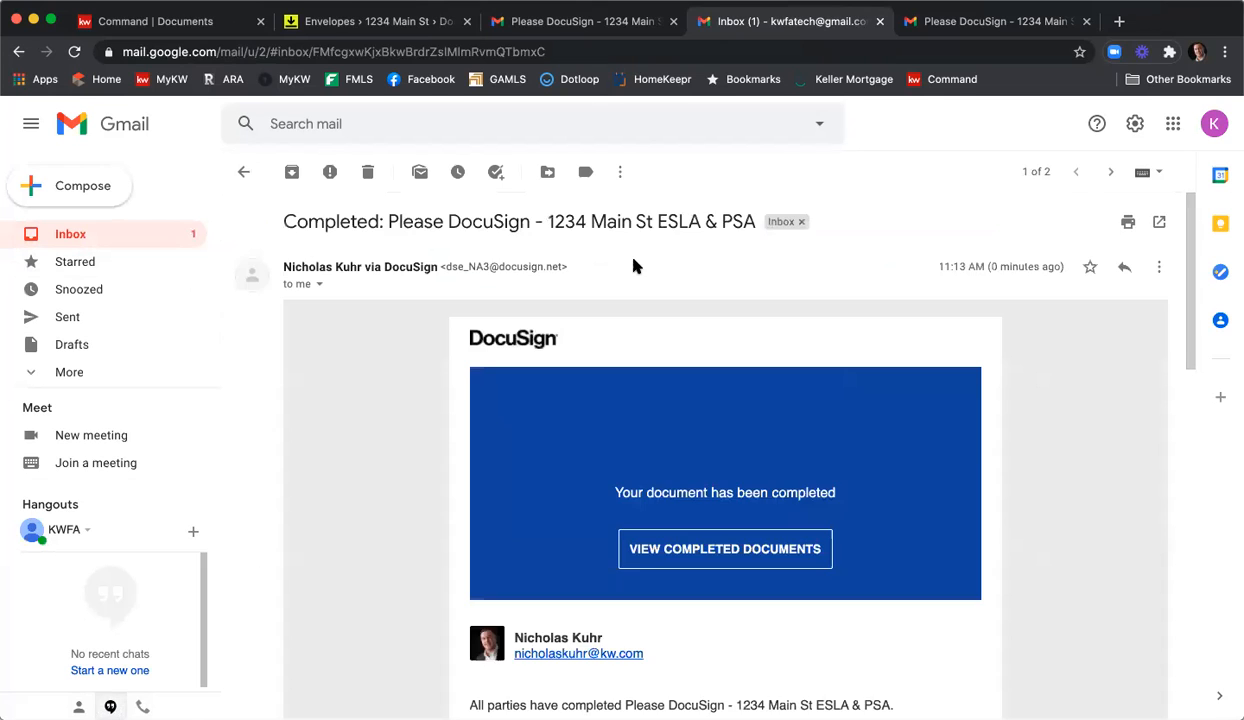
{"action": "scroll", "coordinate": [596, 300], "scroll_direction": "down", "scroll_amount": 5}
{"action": "scroll", "coordinate": [456, 311], "scroll_direction": "down", "scroll_amount": 10}
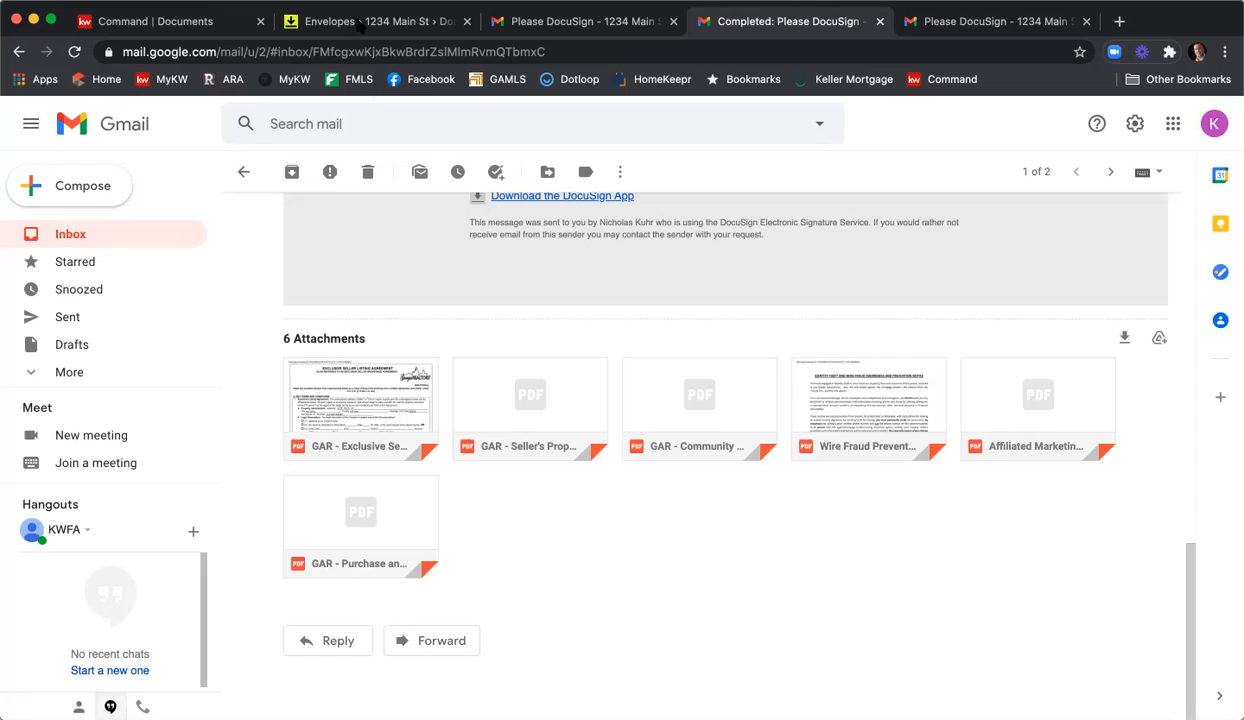
{"action": "left_click_drag", "start_coordinate": [1178, 19], "coordinate": [1178, 41]}
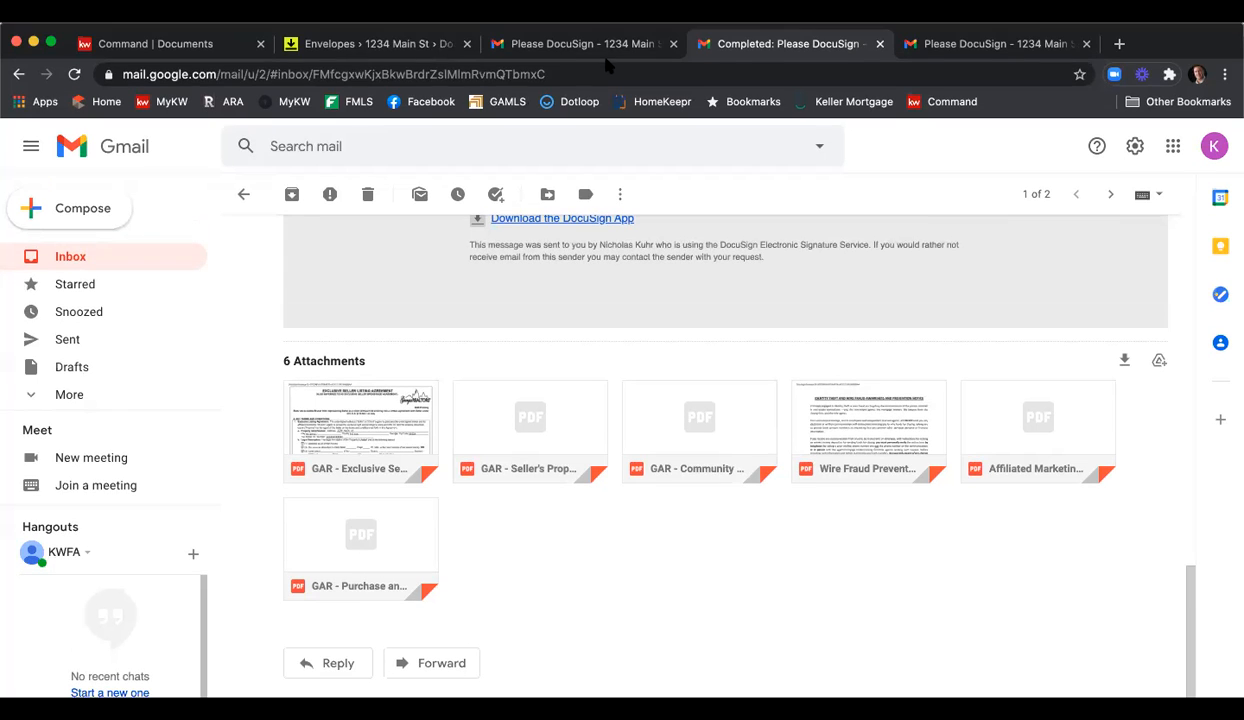
Reload the room's Envelopes page to show Completed, then view the Room Docs list.
{"action": "left_click", "coordinate": [405, 43]}
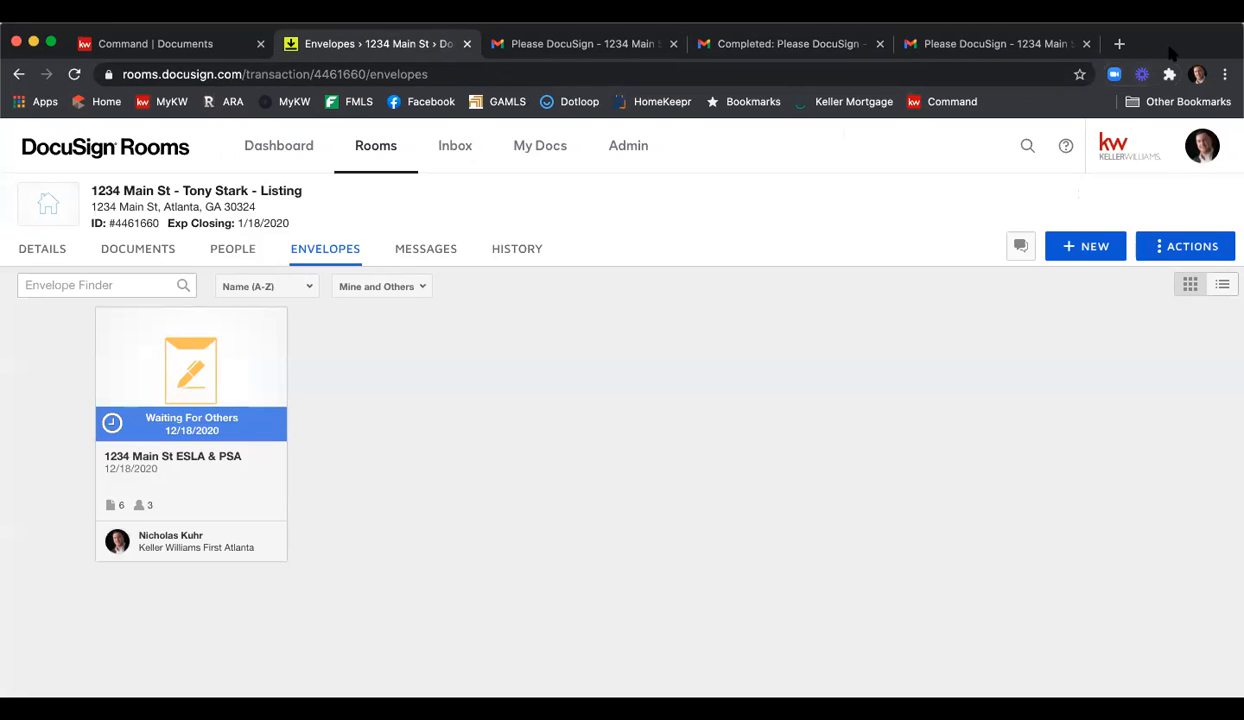
{"action": "left_click", "coordinate": [77, 54]}
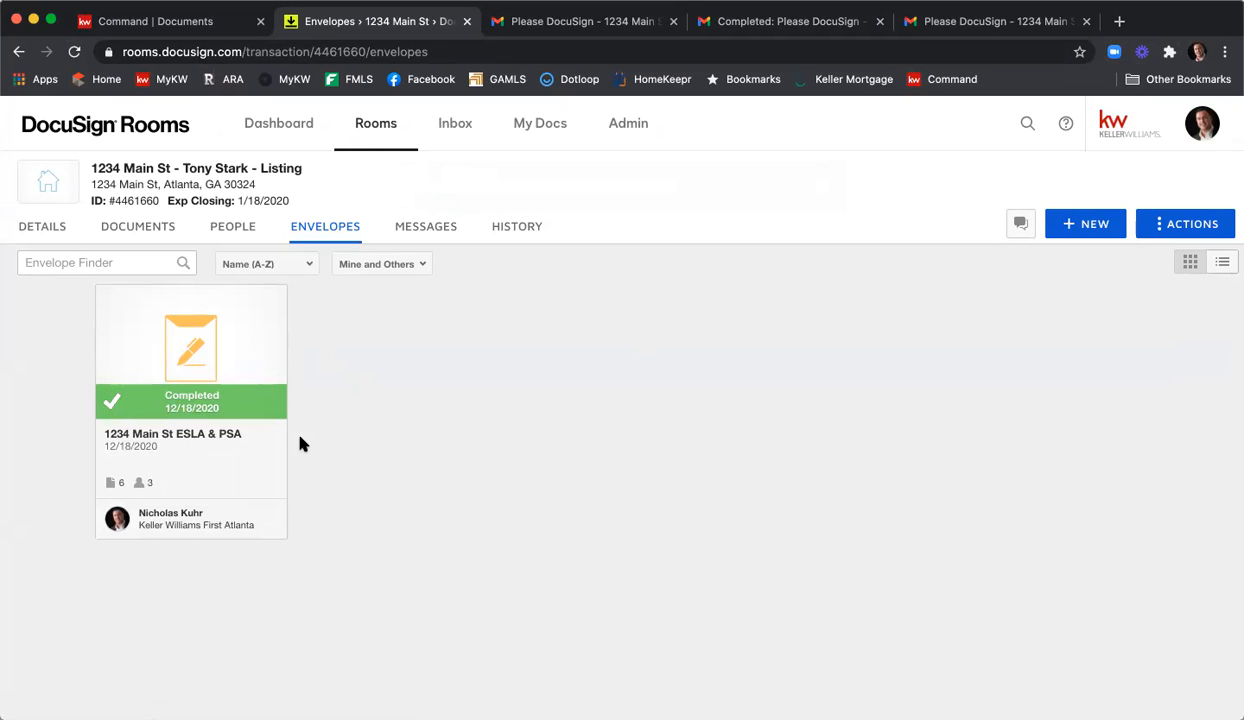
{"action": "left_click", "coordinate": [140, 229]}
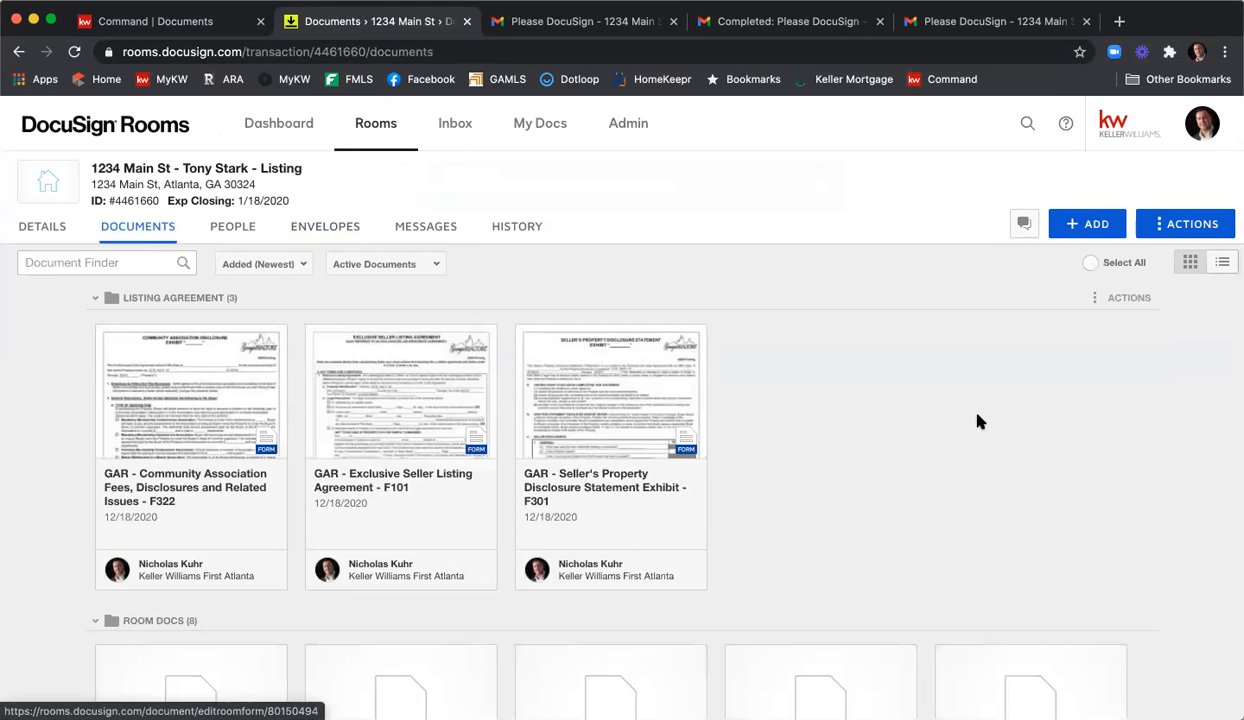
{"action": "scroll", "coordinate": [978, 421], "scroll_direction": "down", "scroll_amount": 5}
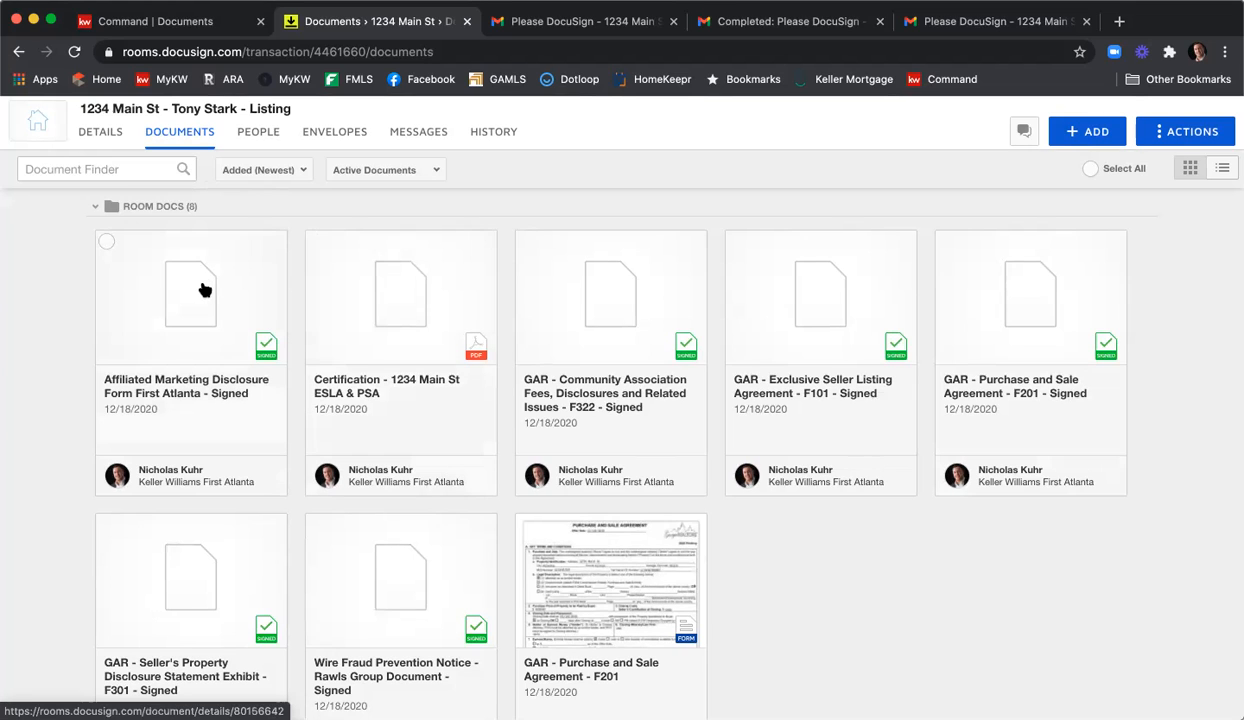
Move the five signed documents, from Affiliated Marketing to Wire Fraud Notice, into the Listing Agreement folder.
{"action": "left_click", "coordinate": [106, 241]}
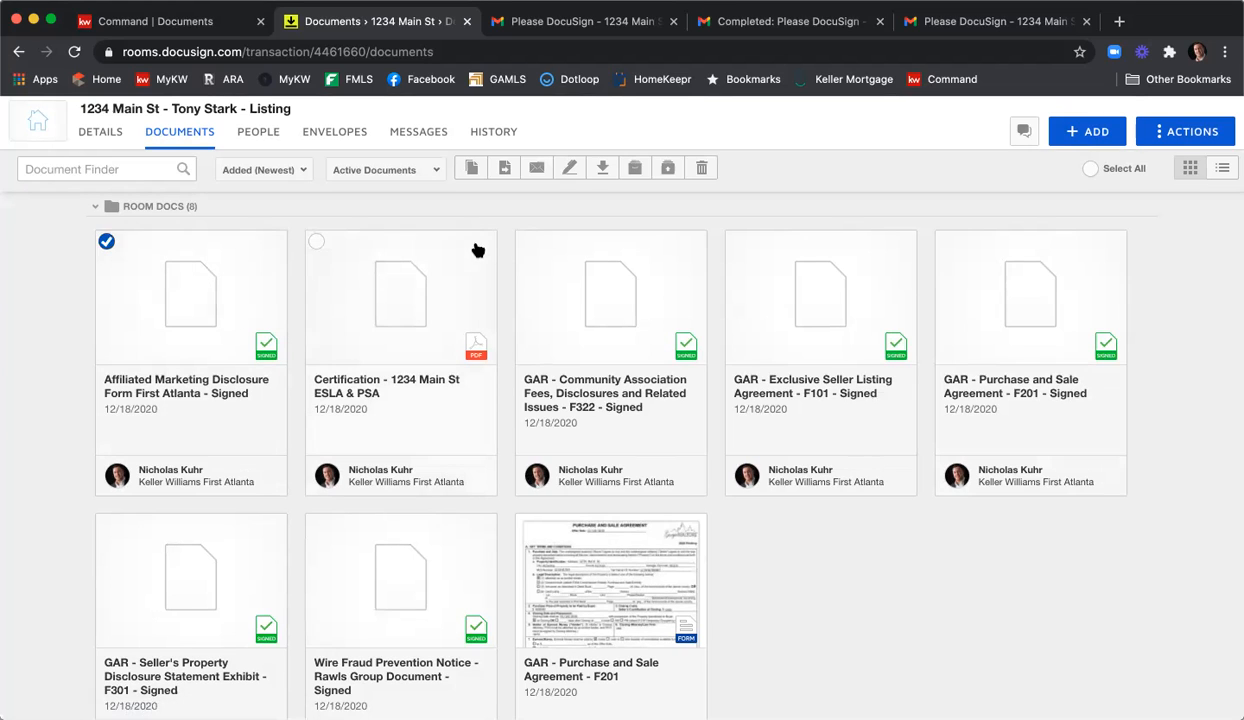
{"action": "left_click", "coordinate": [526, 241]}
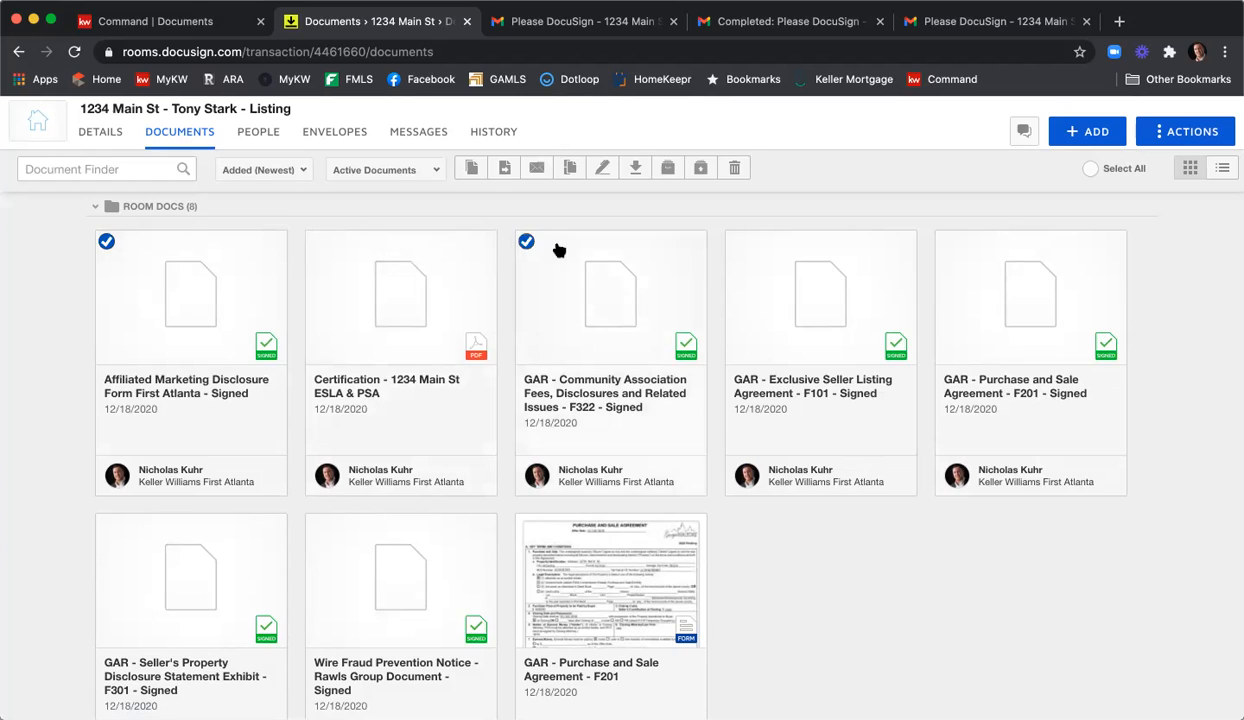
{"action": "left_click", "coordinate": [736, 242]}
{"action": "left_click", "coordinate": [218, 524]}
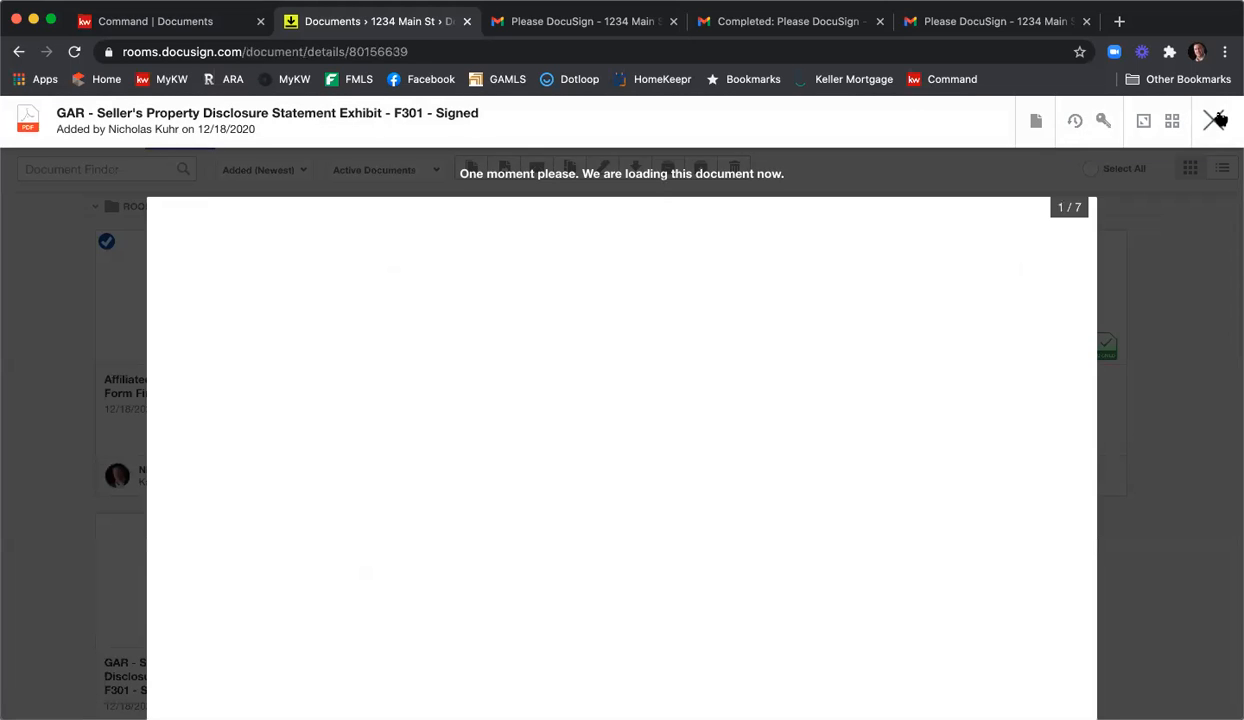
{"action": "left_click", "coordinate": [1213, 118]}
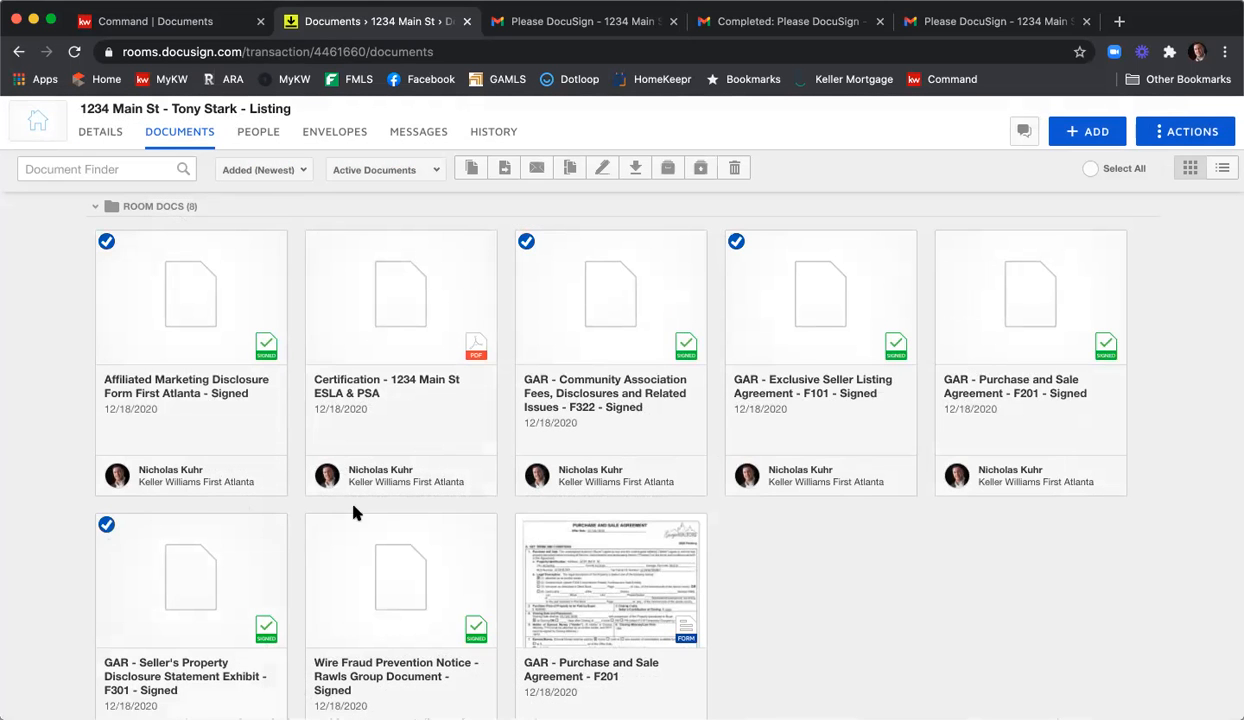
{"action": "left_click", "coordinate": [316, 525]}
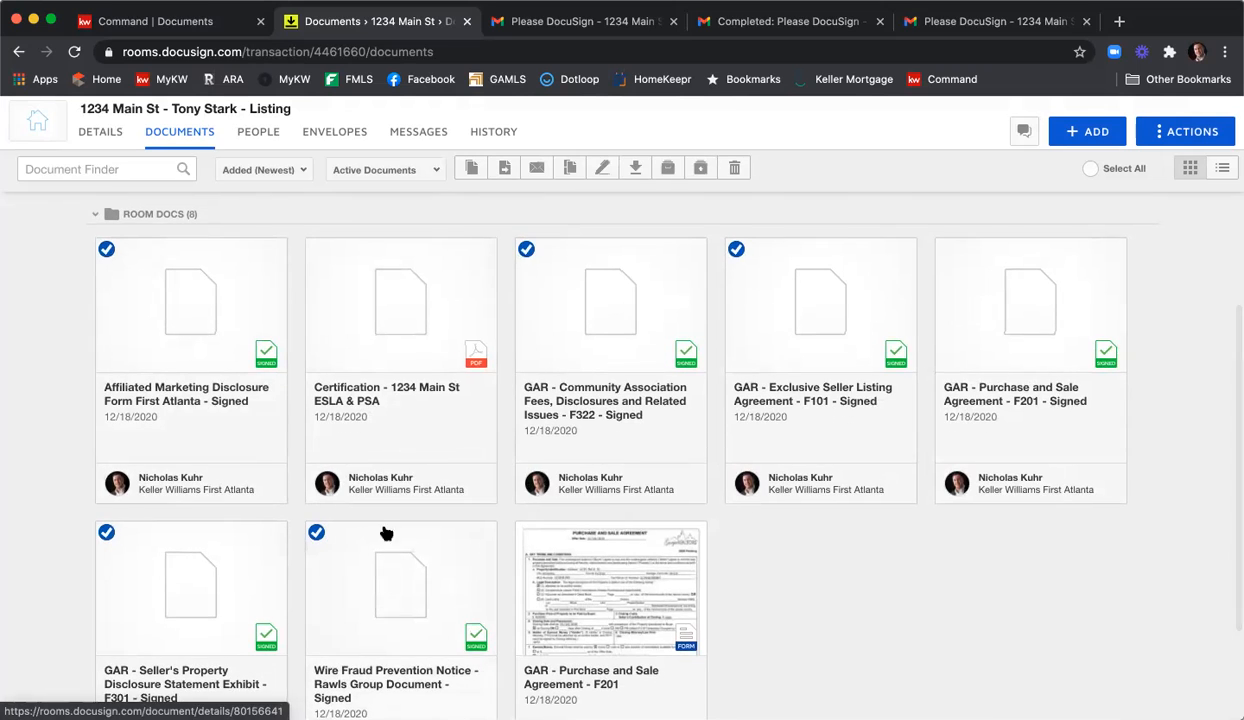
{"action": "left_click", "coordinate": [505, 170]}
{"action": "left_click", "coordinate": [505, 287]}
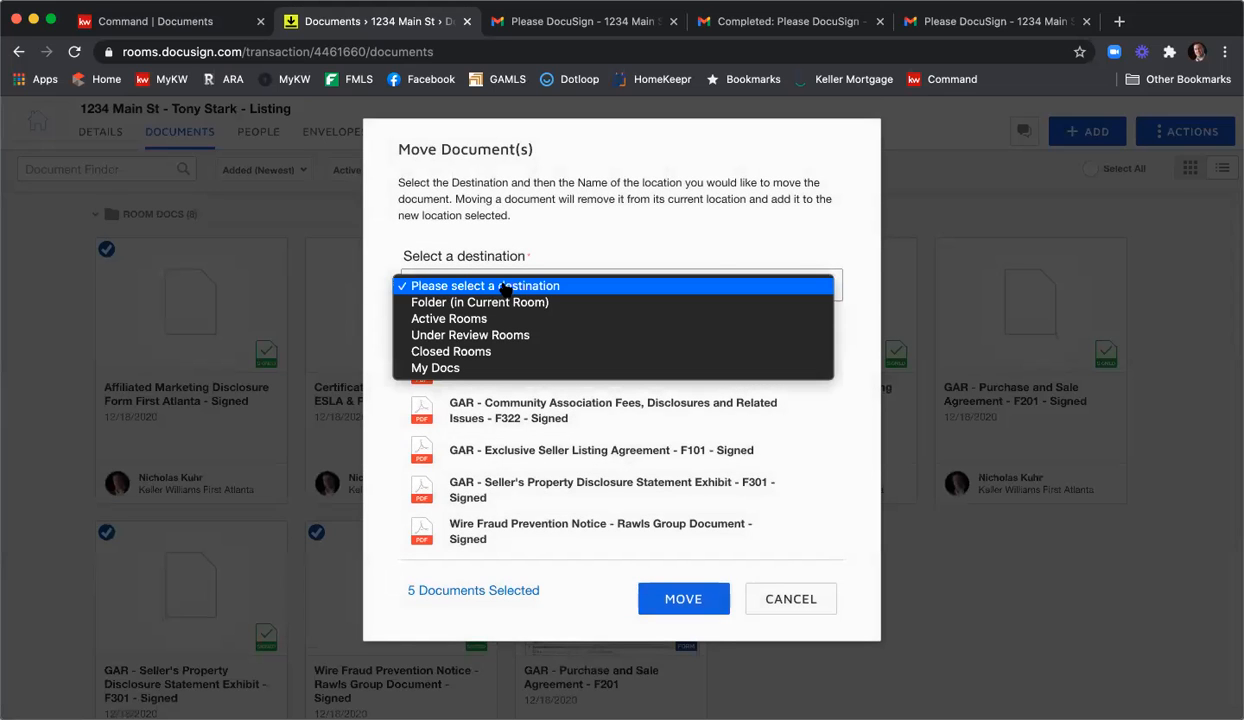
{"action": "left_click", "coordinate": [502, 302]}
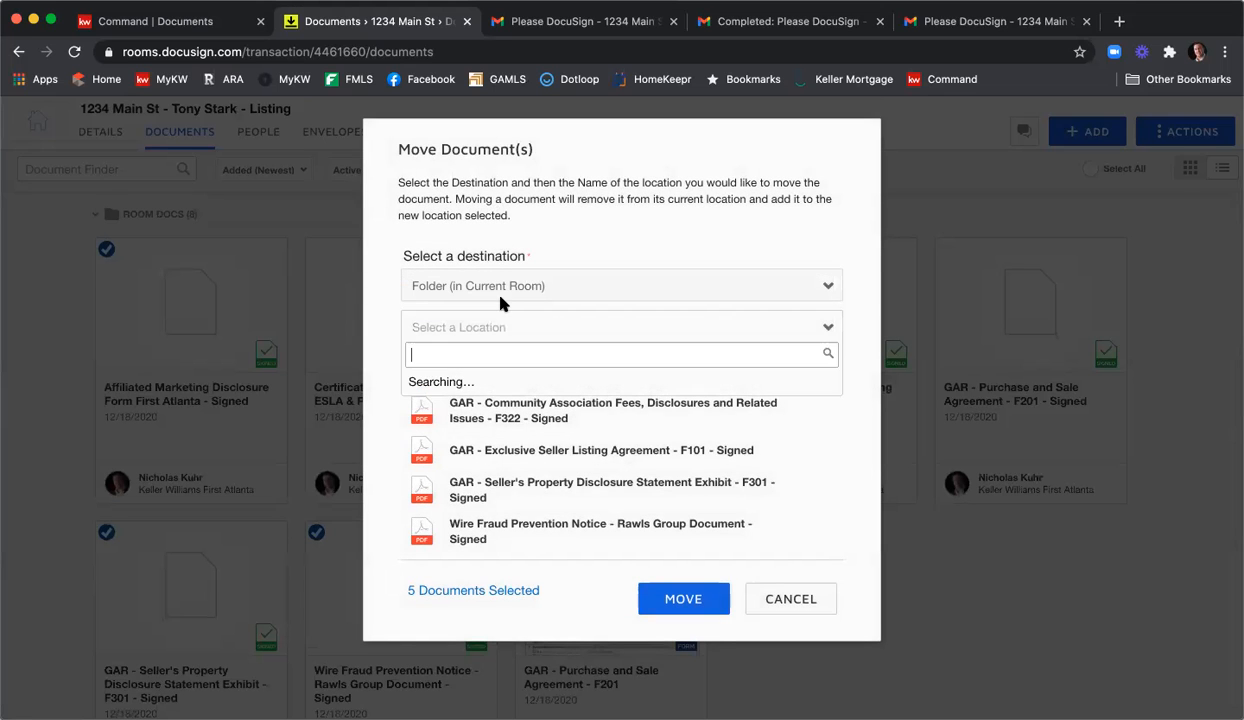
{"action": "left_click", "coordinate": [487, 381]}
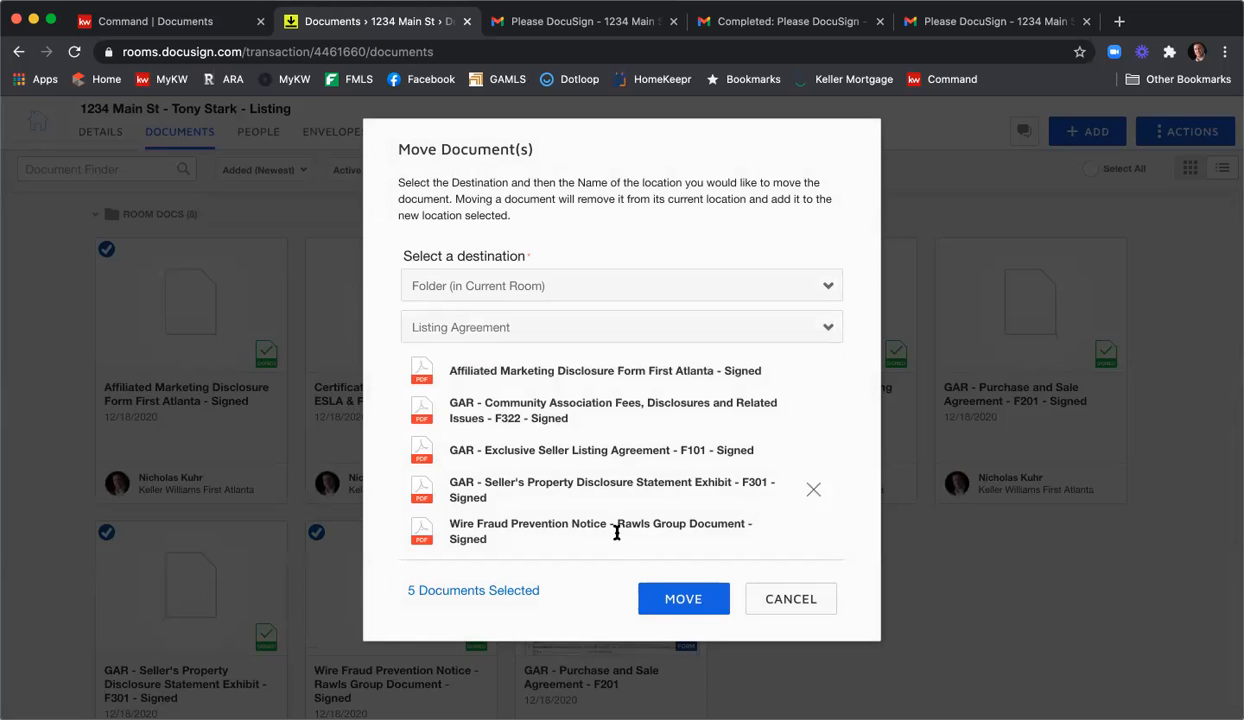
{"action": "left_click", "coordinate": [693, 603]}
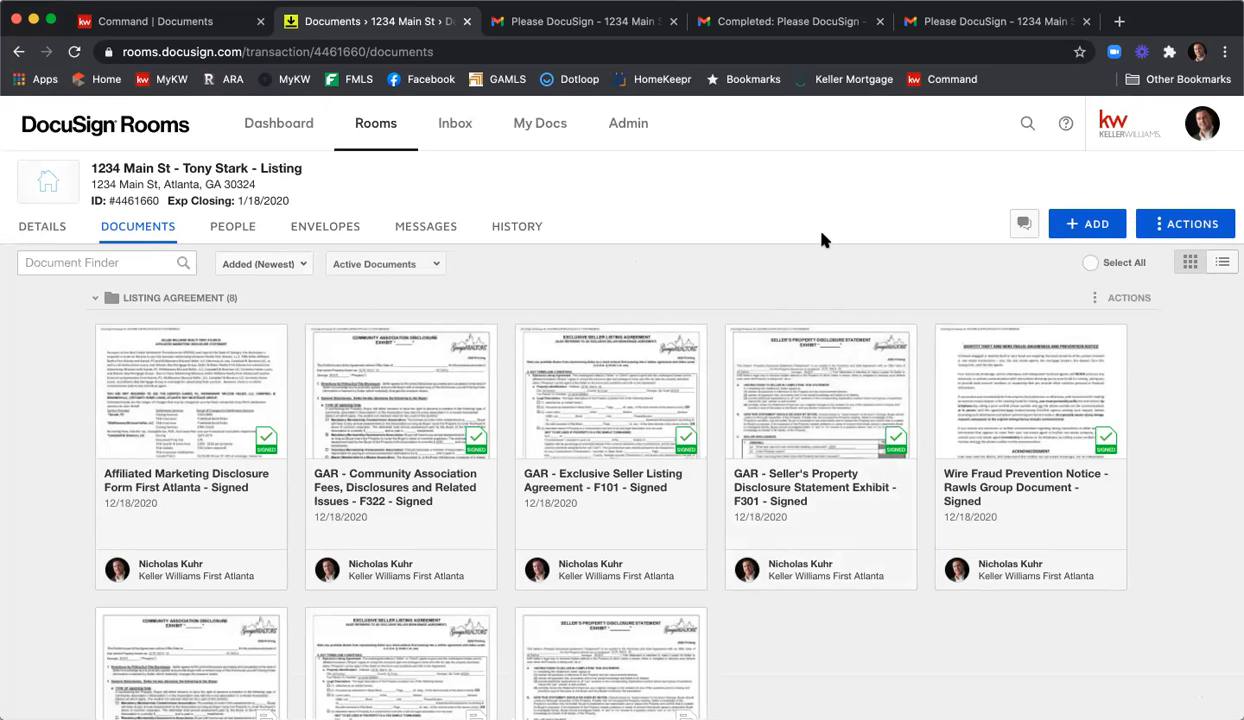
{"action": "scroll", "coordinate": [822, 242], "scroll_direction": "down", "scroll_amount": 6}
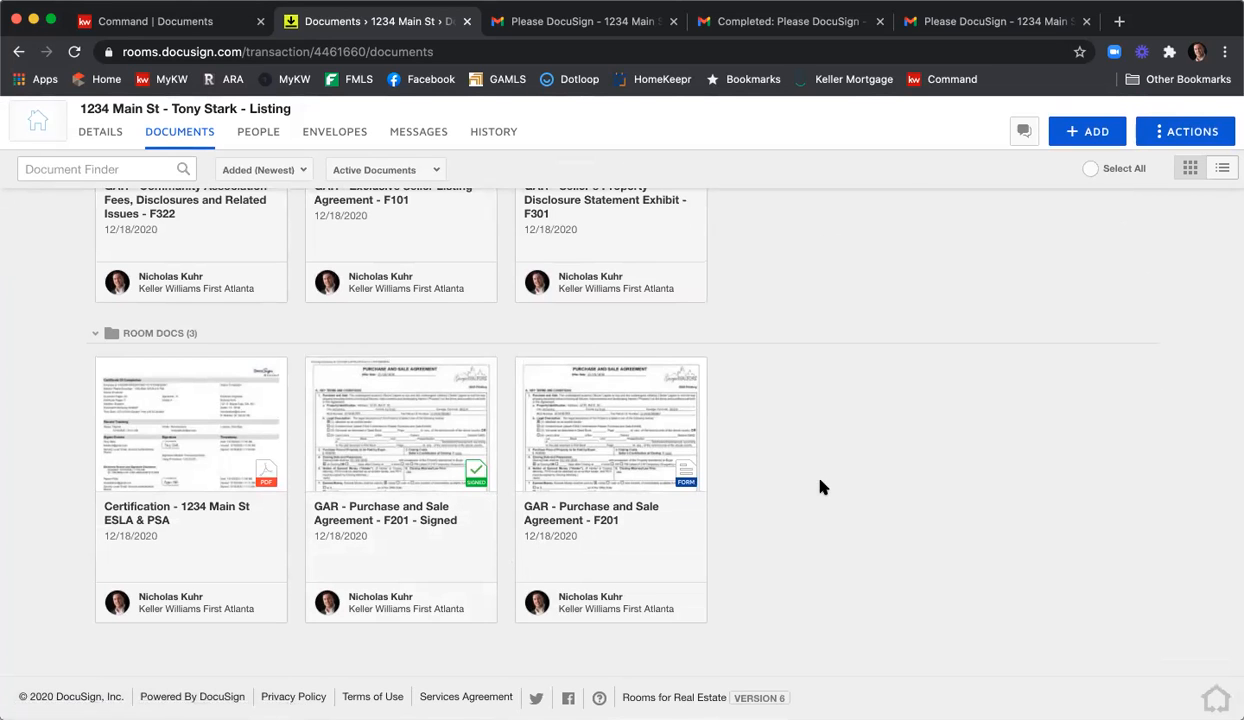
{"action": "scroll", "coordinate": [825, 487], "scroll_direction": "up", "scroll_amount": 2}
{"action": "scroll", "coordinate": [833, 488], "scroll_direction": "up", "scroll_amount": 5}
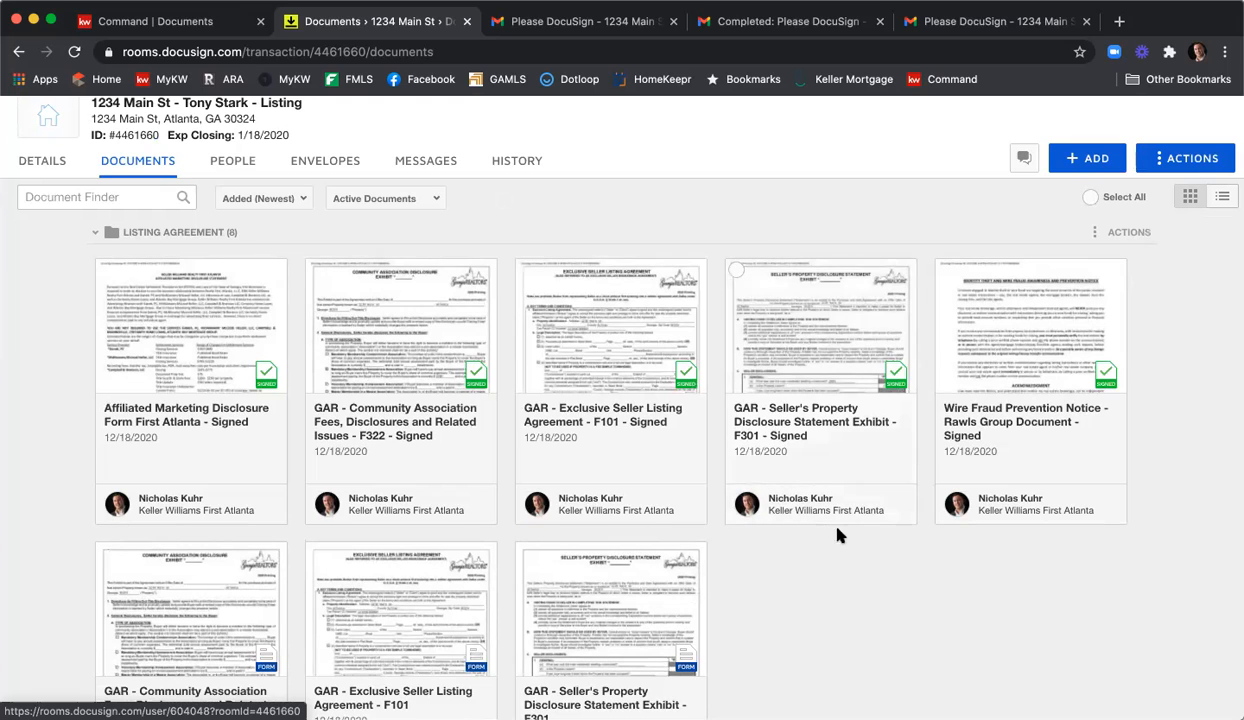
Select the five signed documents and start combining them as '1234 Main St ESLA 12 18 20'.
{"action": "left_click", "coordinate": [106, 271]}
{"action": "left_click", "coordinate": [316, 273]}
{"action": "left_click", "coordinate": [526, 273]}
{"action": "left_click", "coordinate": [736, 273]}
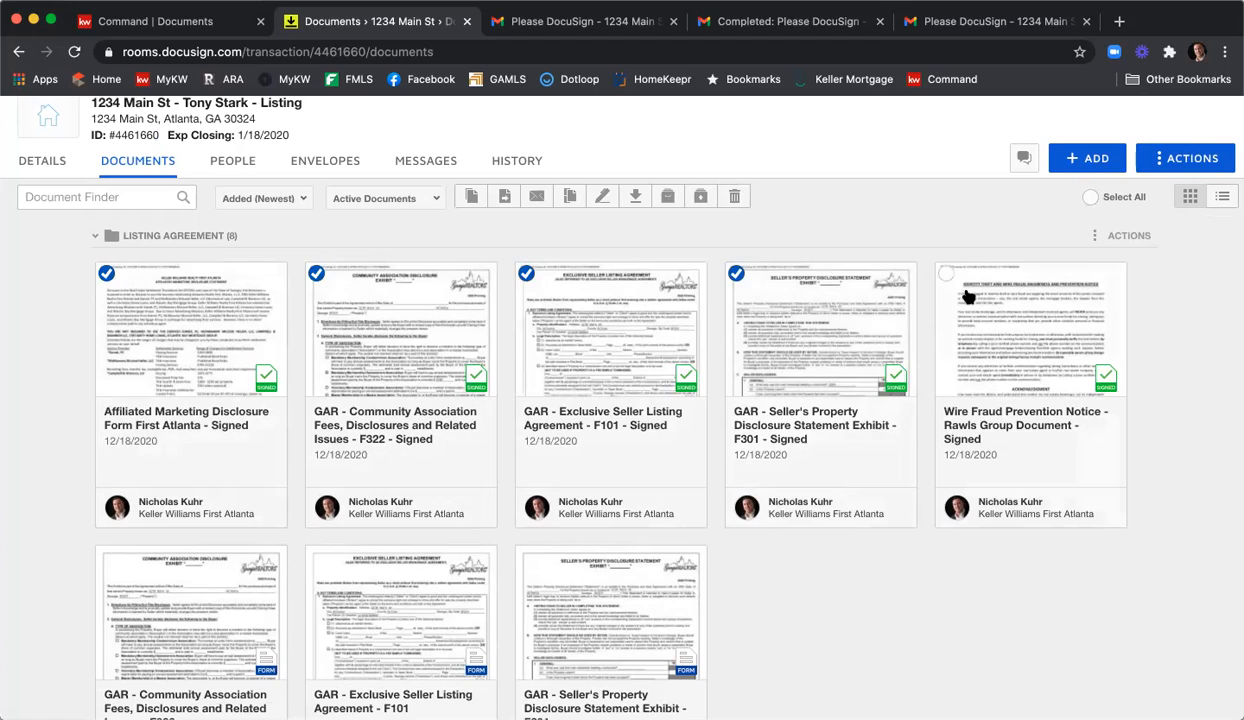
{"action": "left_click", "coordinate": [946, 273]}
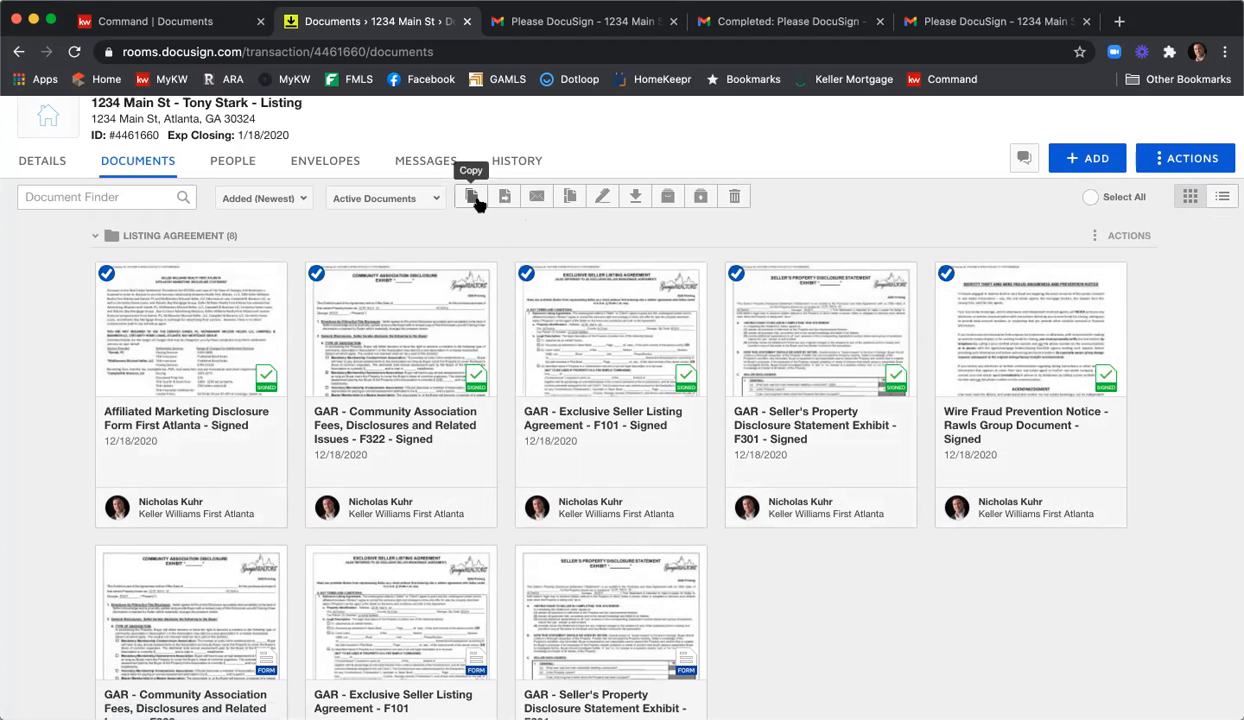
{"action": "left_click", "coordinate": [570, 199]}
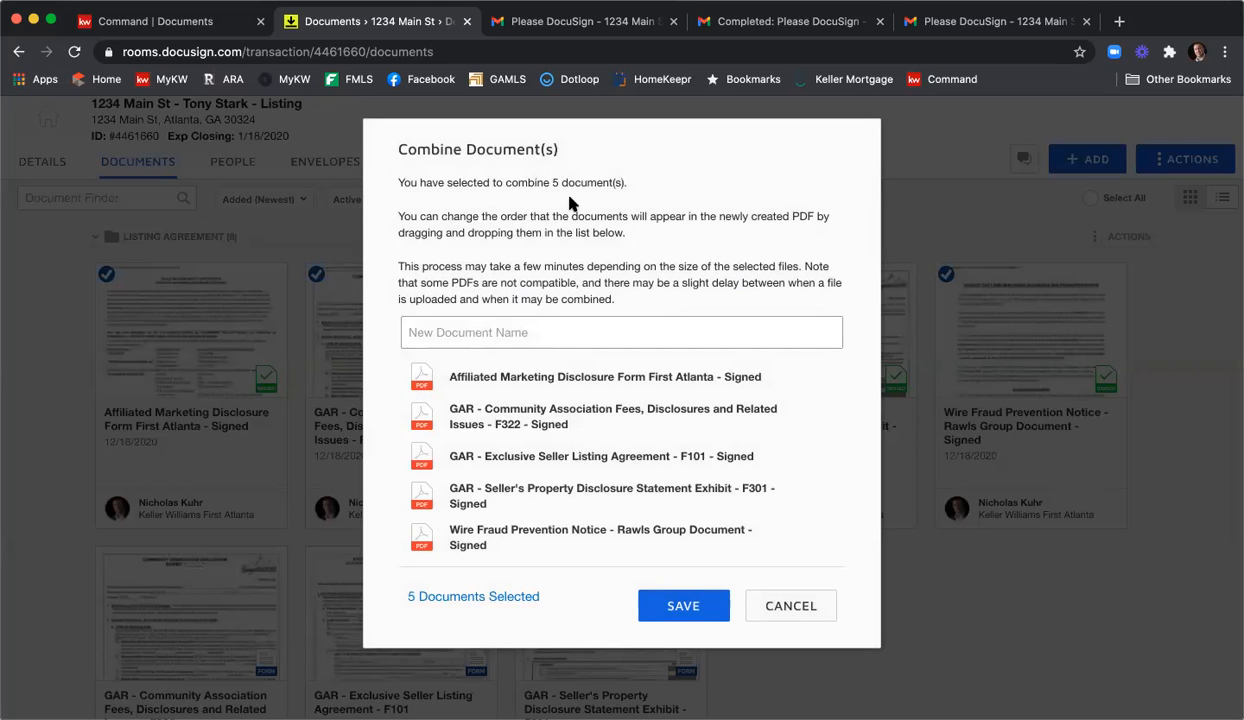
{"action": "type", "text": "1234"}
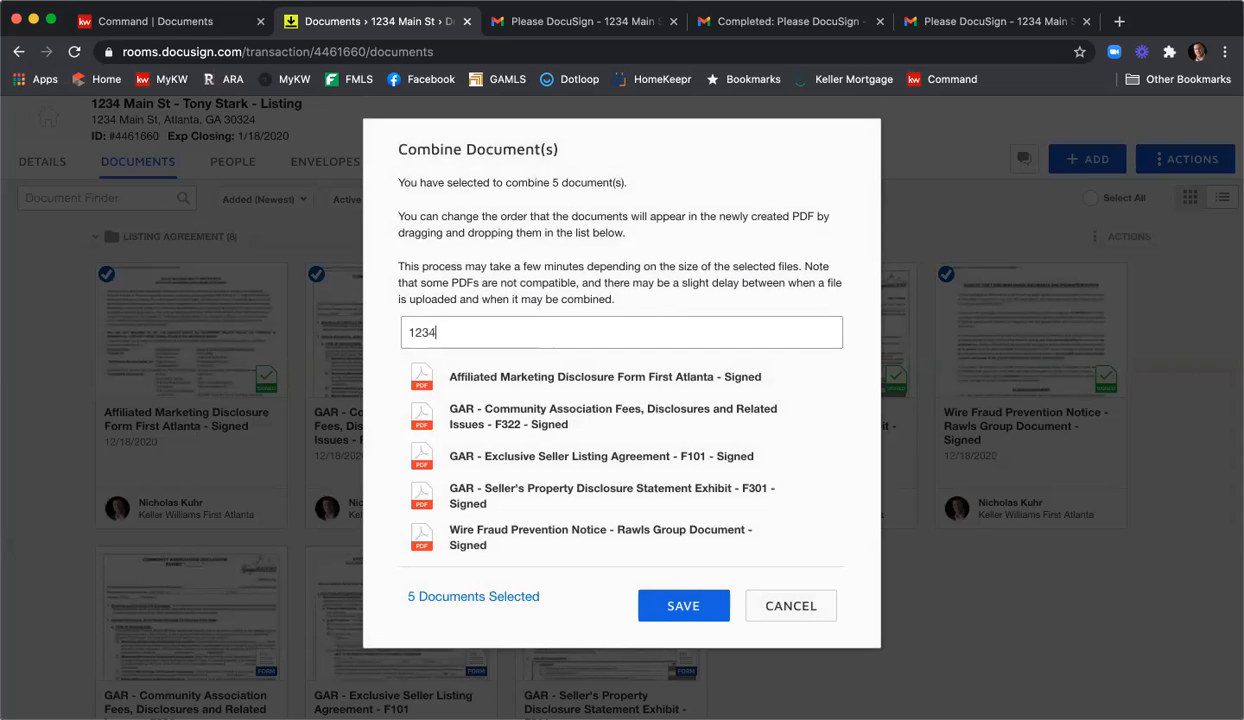
{"action": "type", "text": " Main St ESLA 12"}
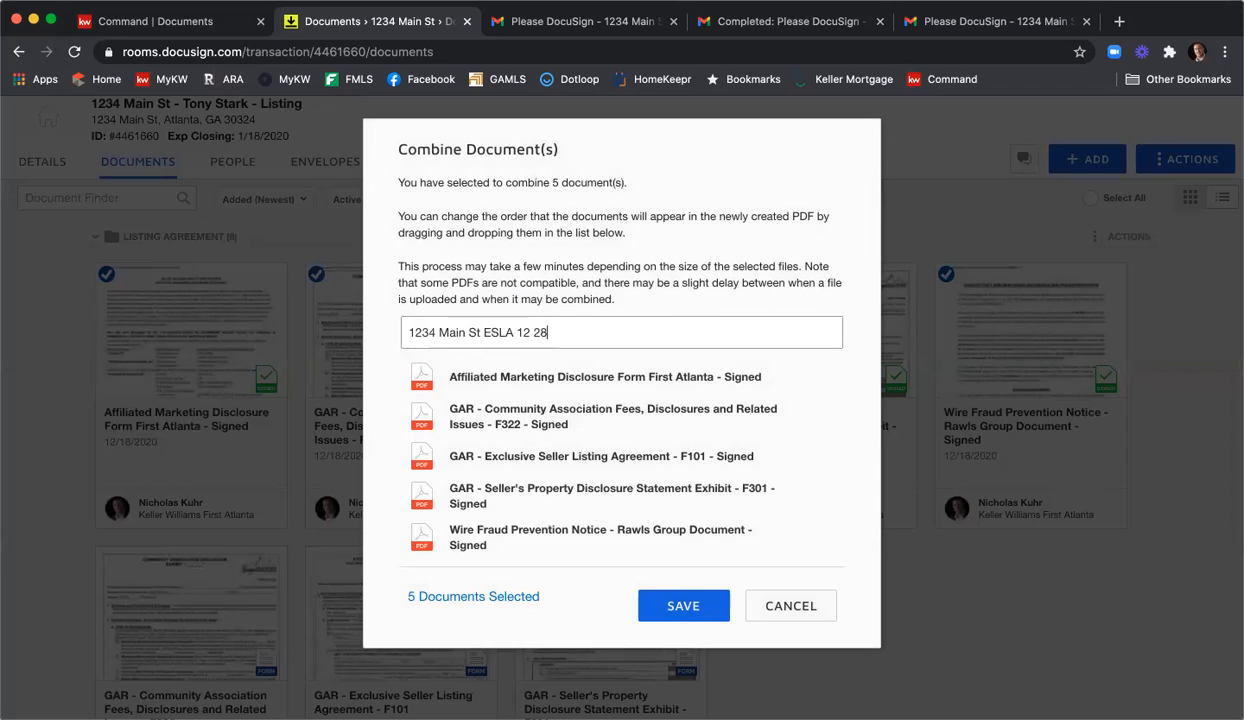
{"action": "type", "text": " 18 20"}
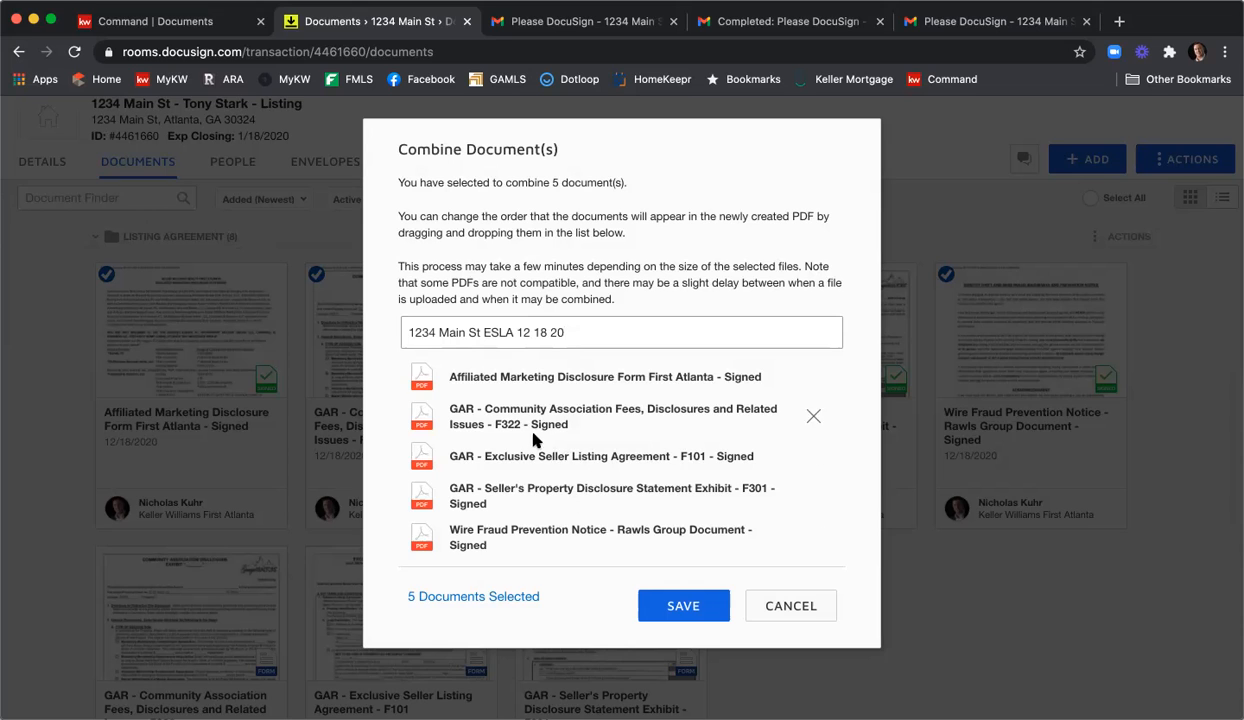
Order Listing Agreement, Property Disclosure, then Community Association first, and save the combined PDF.
{"action": "left_click_drag", "start_coordinate": [527, 452], "coordinate": [525, 374]}
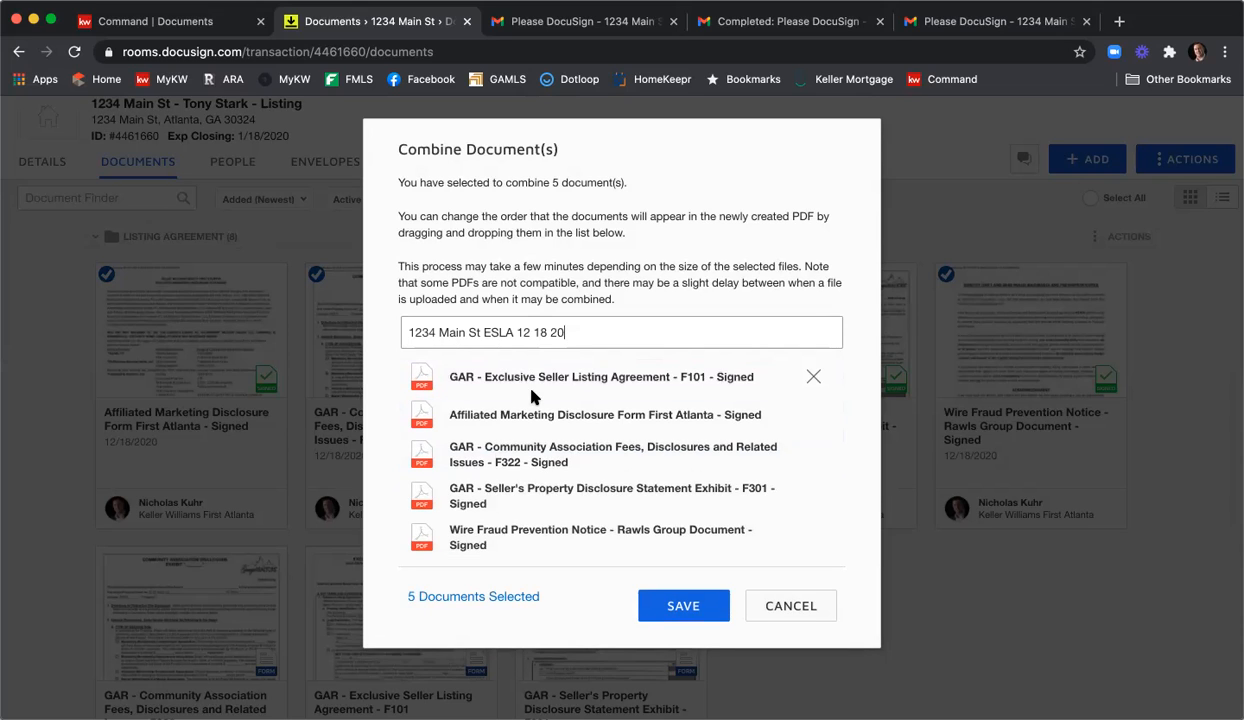
{"action": "left_click_drag", "start_coordinate": [519, 492], "coordinate": [522, 410]}
{"action": "left_click_drag", "start_coordinate": [489, 492], "coordinate": [501, 455]}
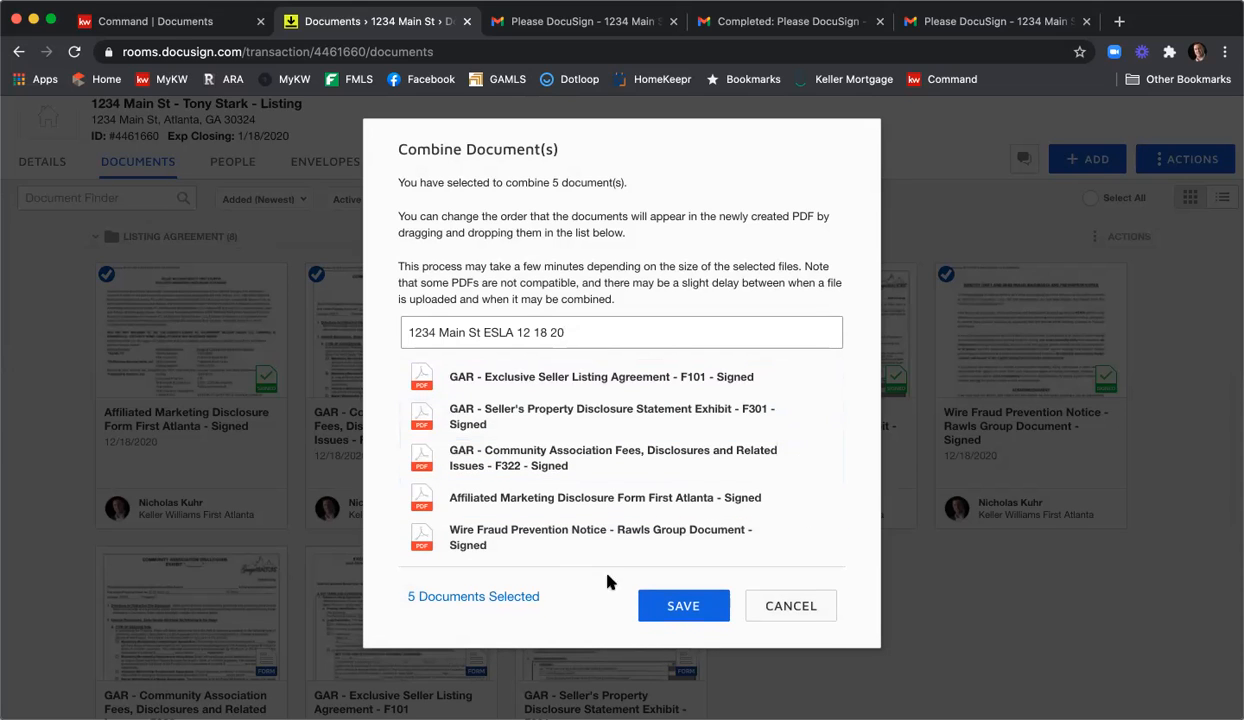
{"action": "left_click", "coordinate": [652, 603]}
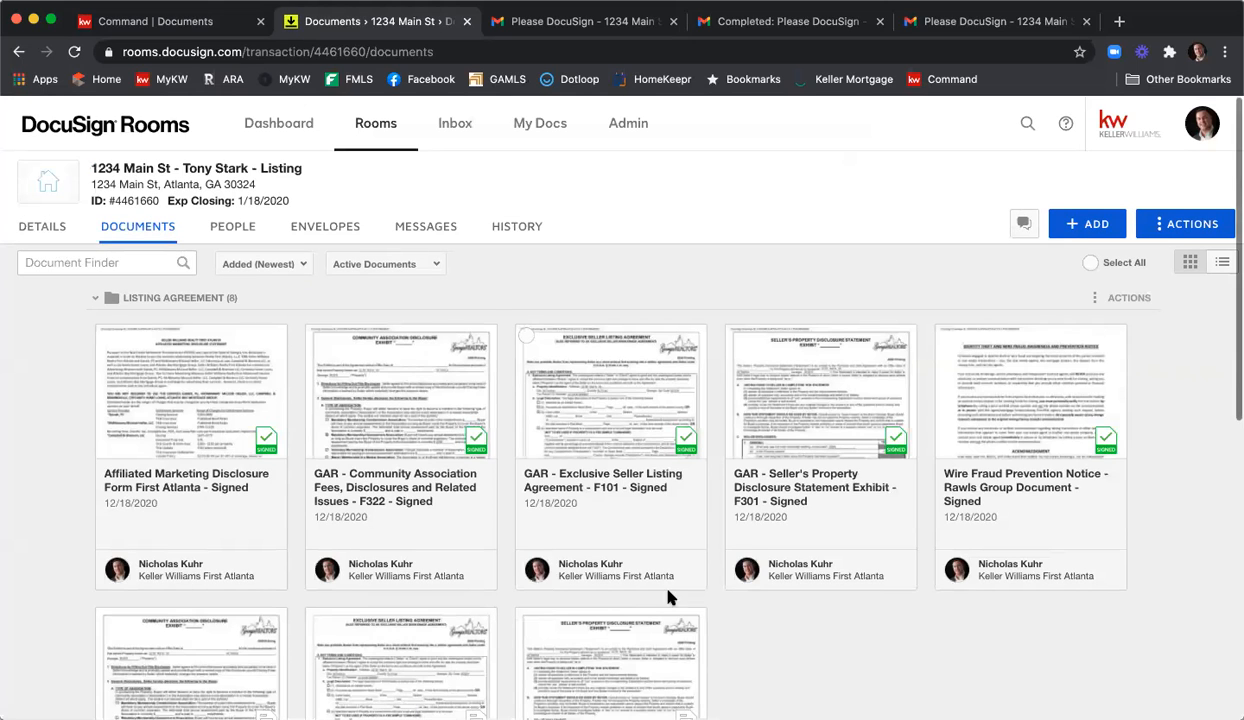
Drag the combined '1234 Main St ESLA 12 18 20' PDF into Listing Agreement and open it.
{"action": "scroll", "coordinate": [533, 545], "scroll_direction": "down", "scroll_amount": 2}
{"action": "scroll", "coordinate": [533, 545], "scroll_direction": "down", "scroll_amount": 5}
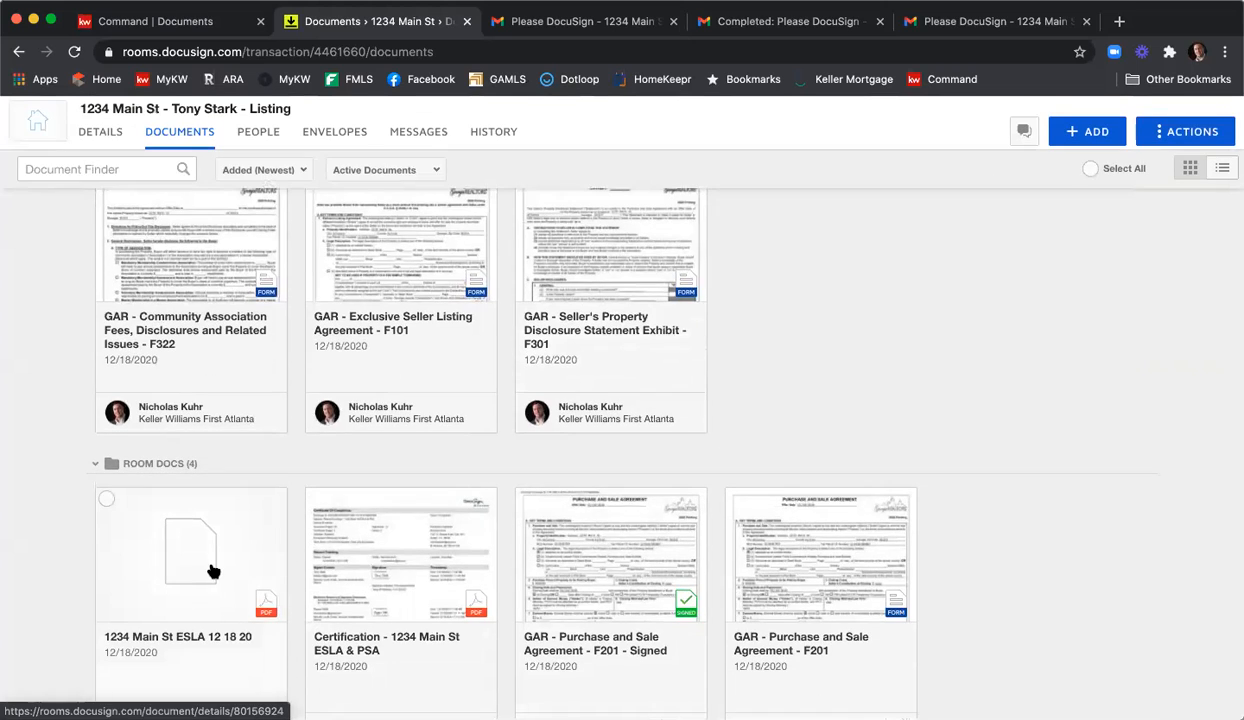
{"action": "left_click_drag", "start_coordinate": [180, 585], "coordinate": [720, 248]}
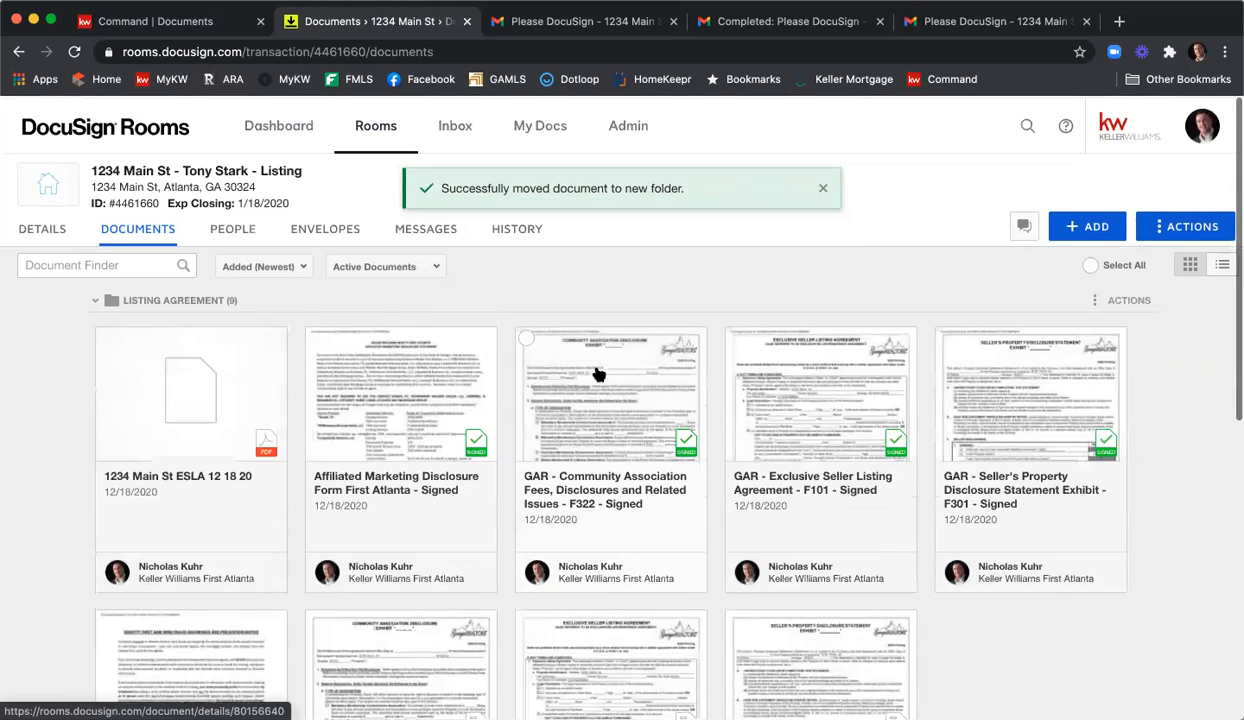
{"action": "left_click", "coordinate": [178, 388]}
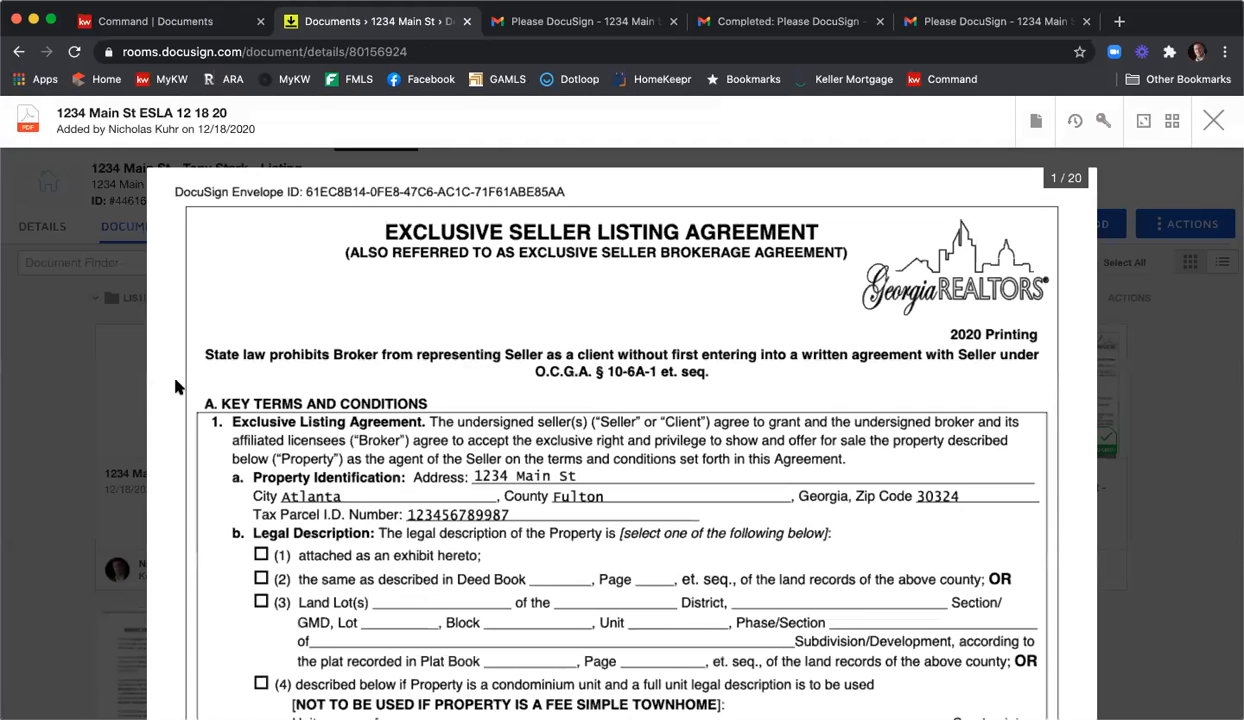
Download the 1234 Main St ESLA 12 18 20 PDF and close the document viewer.
{"action": "left_click", "coordinate": [1036, 124]}
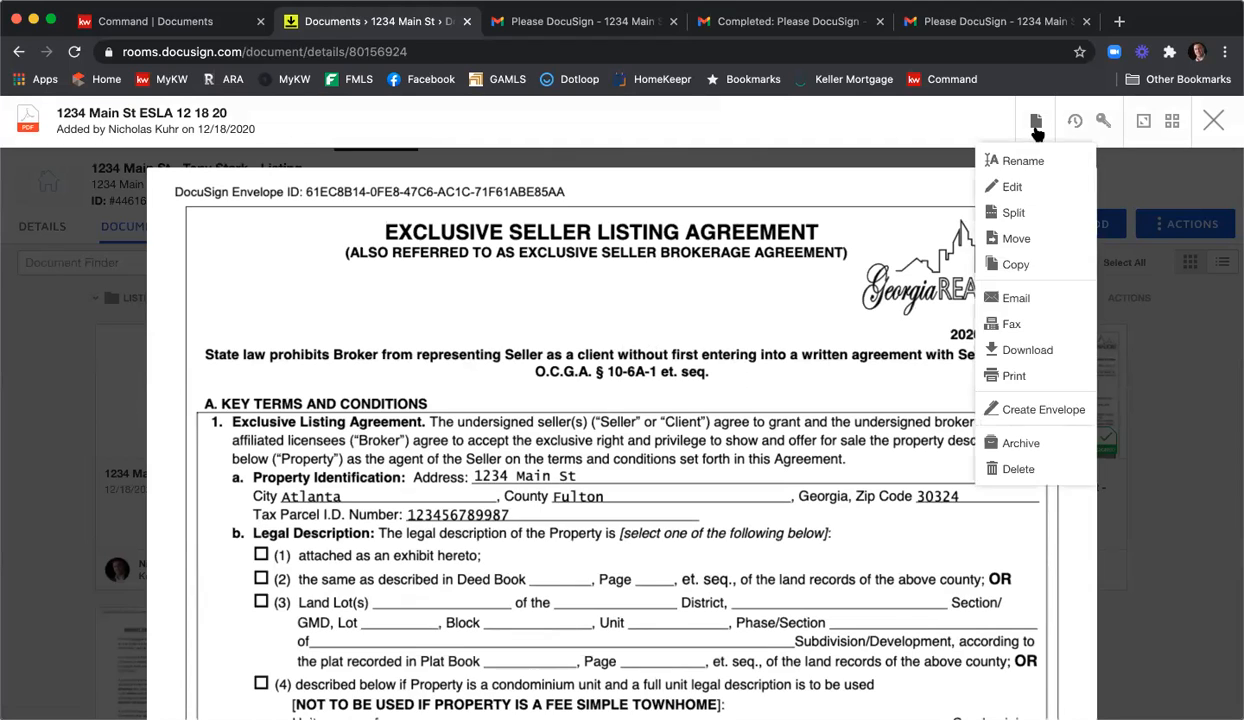
{"action": "left_click", "coordinate": [1025, 352]}
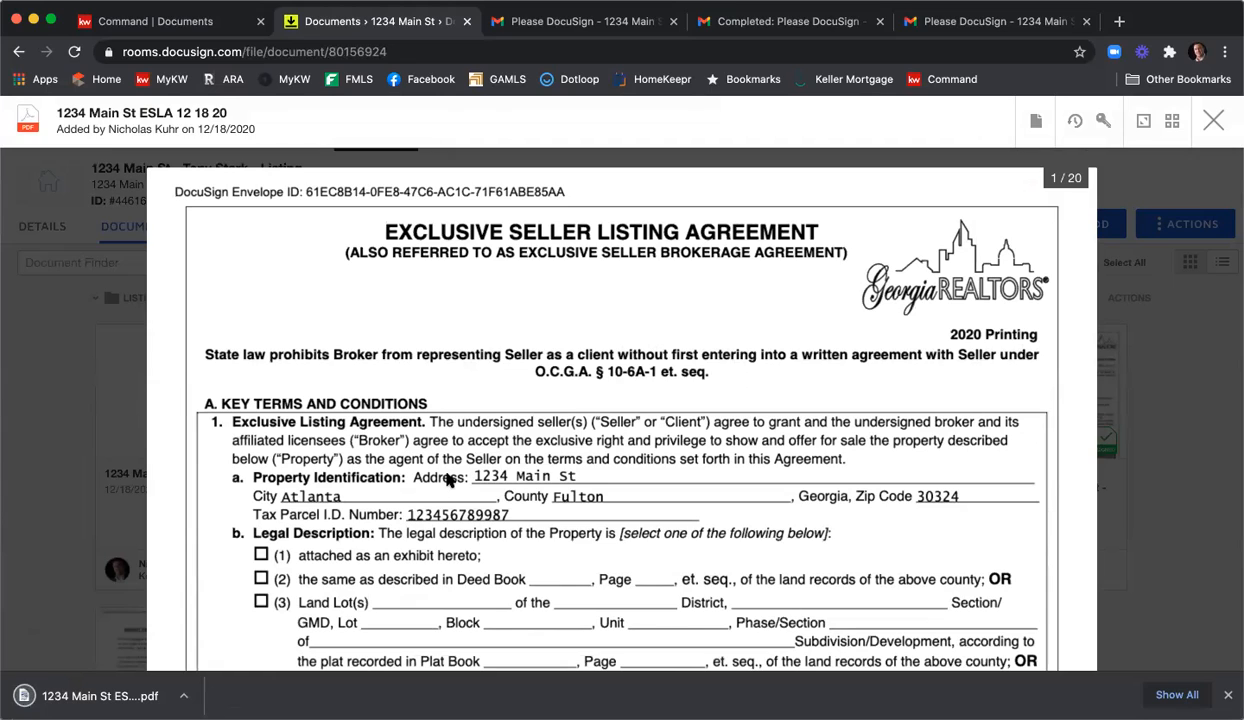
{"action": "left_click", "coordinate": [1227, 695]}
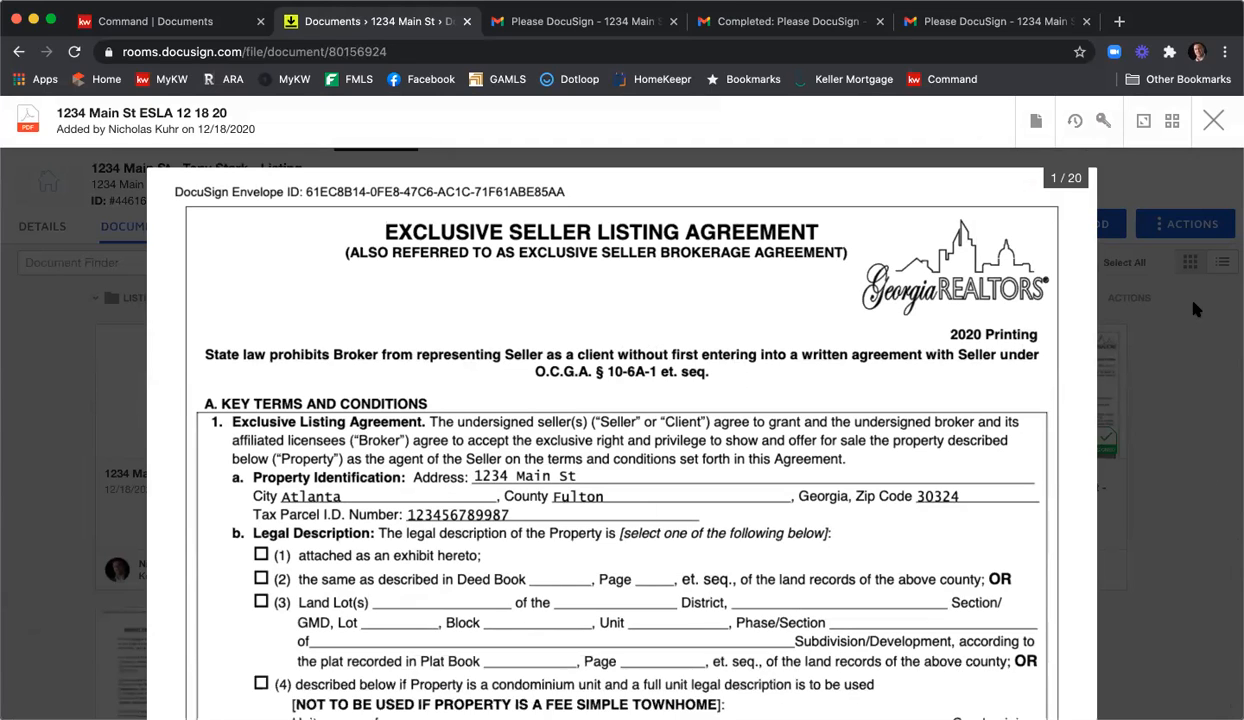
{"action": "left_click", "coordinate": [1213, 121]}
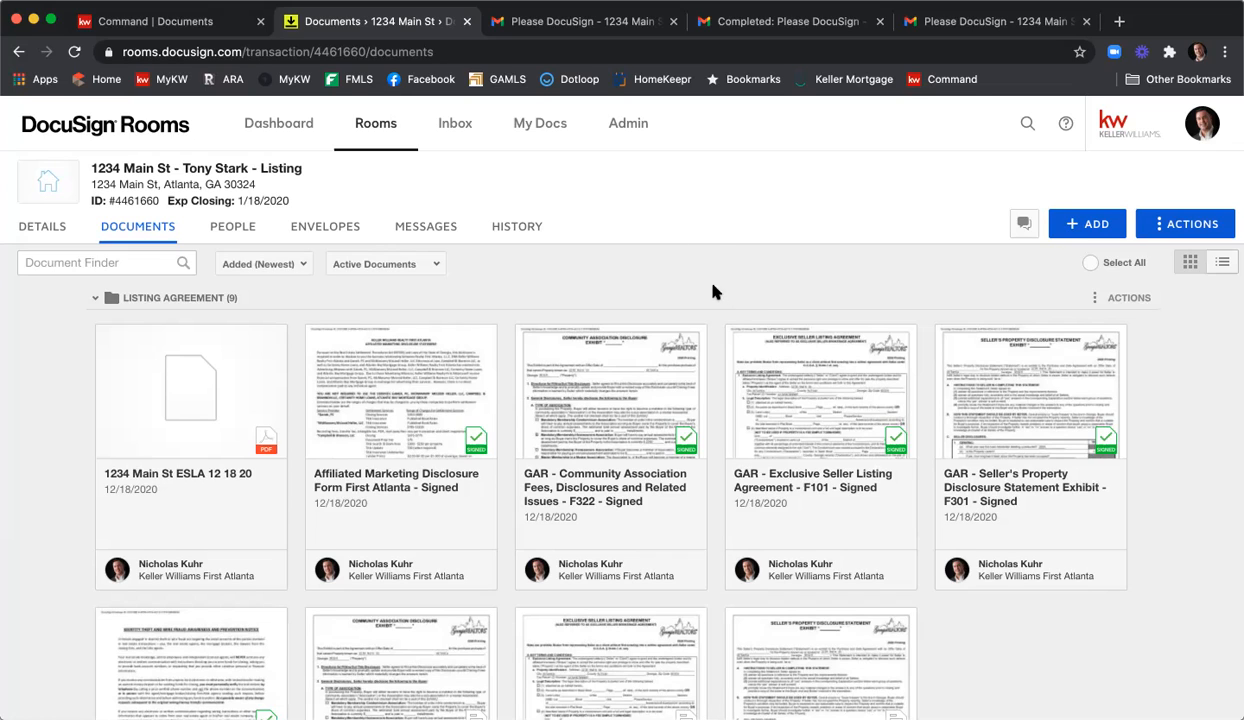
{"action": "left_click", "coordinate": [1074, 227]}
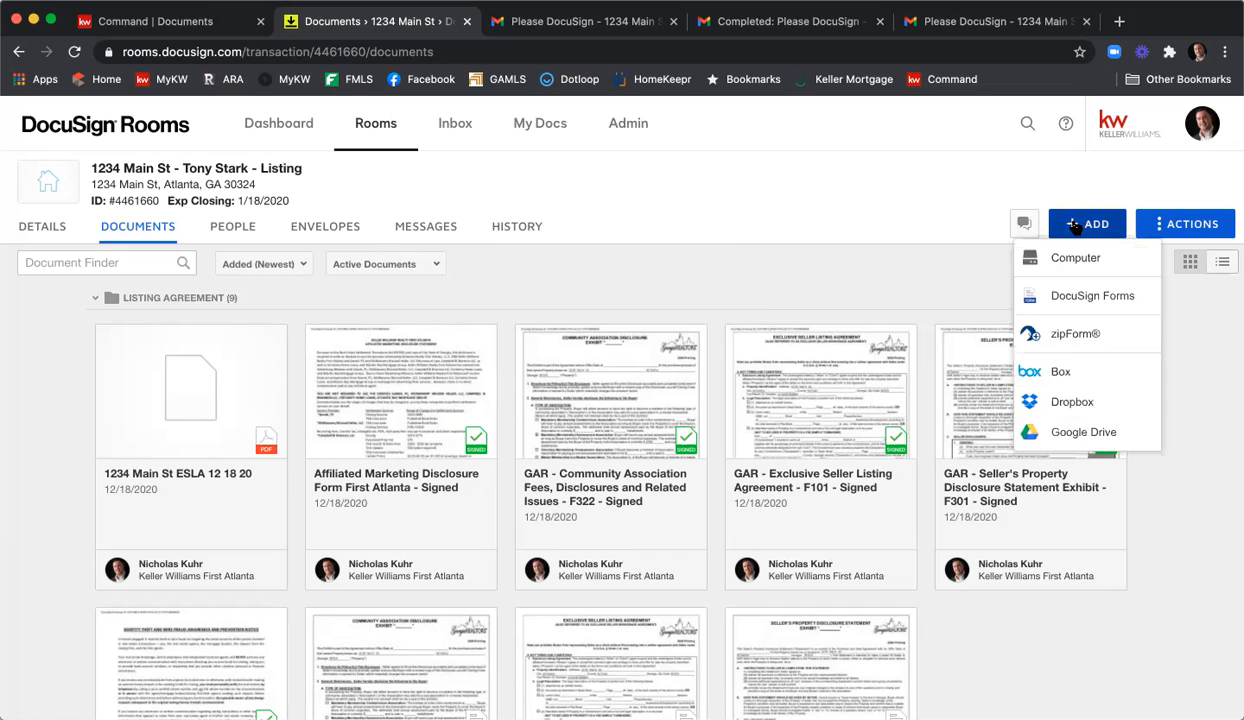
{"action": "left_click", "coordinate": [1074, 260]}
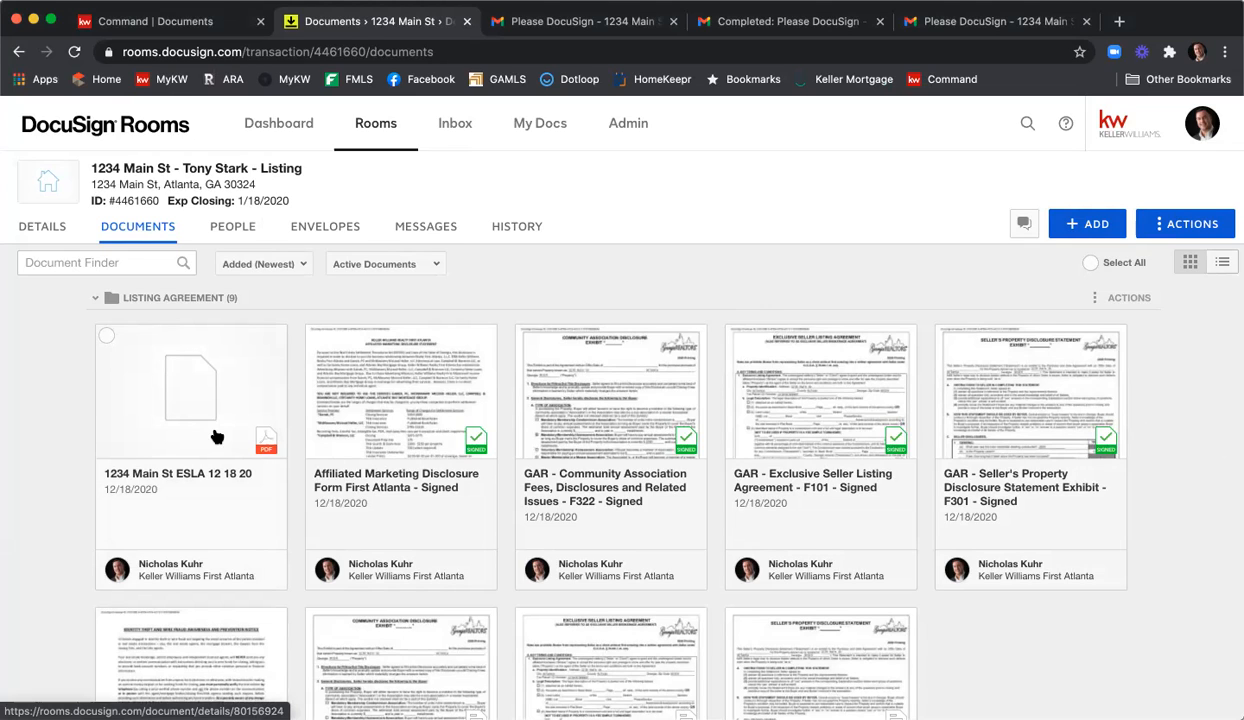
Open the 1234 Main St ESLA 12 18 20 PDF and choose Split from its actions.
{"action": "left_click", "coordinate": [182, 392]}
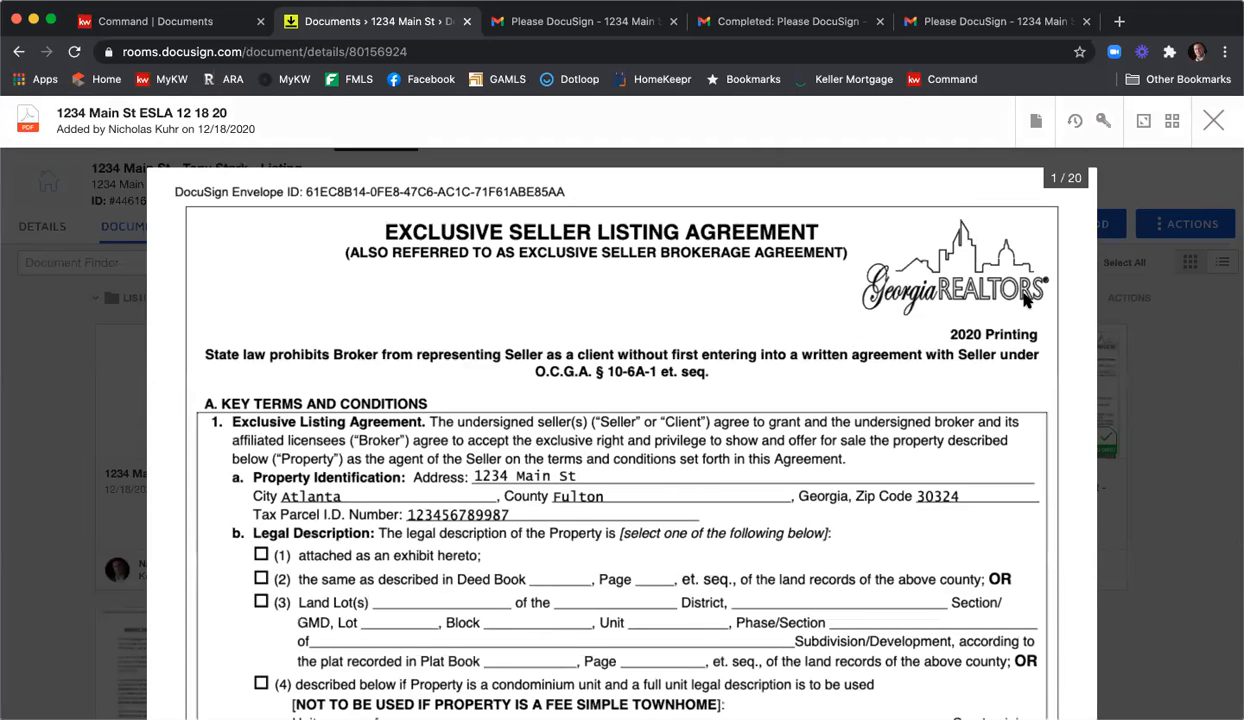
{"action": "left_click", "coordinate": [1036, 121]}
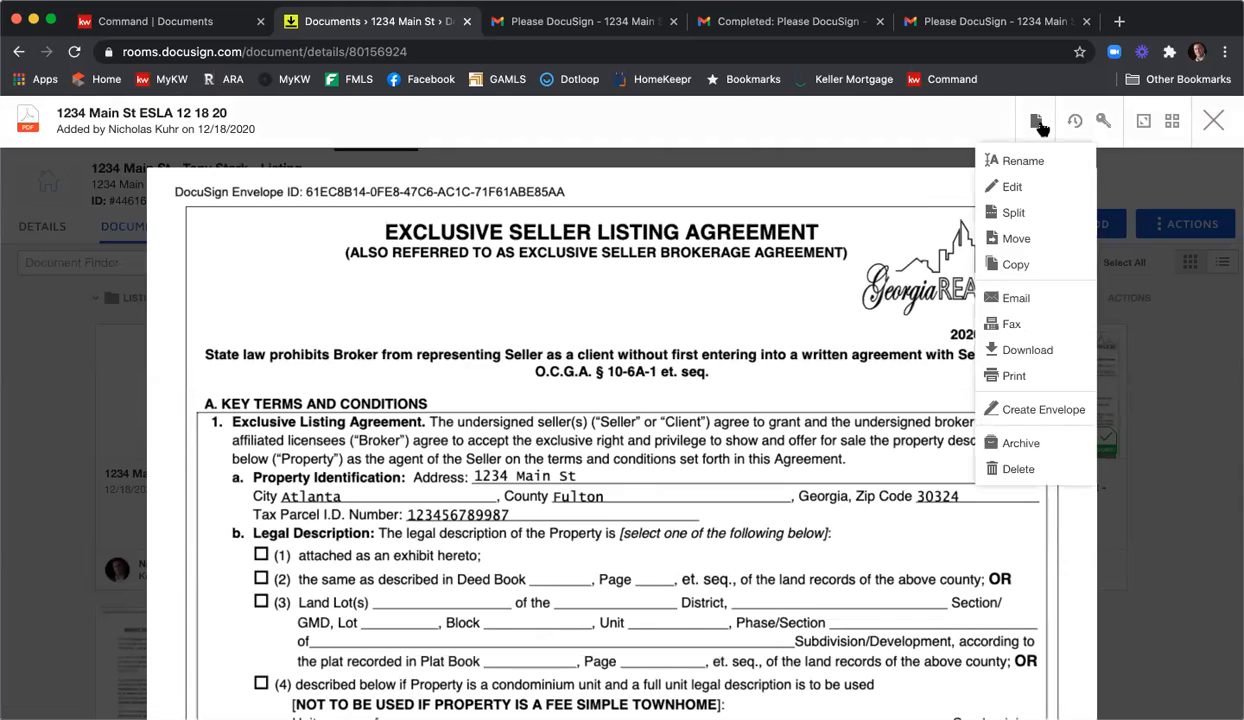
{"action": "left_click", "coordinate": [1013, 213]}
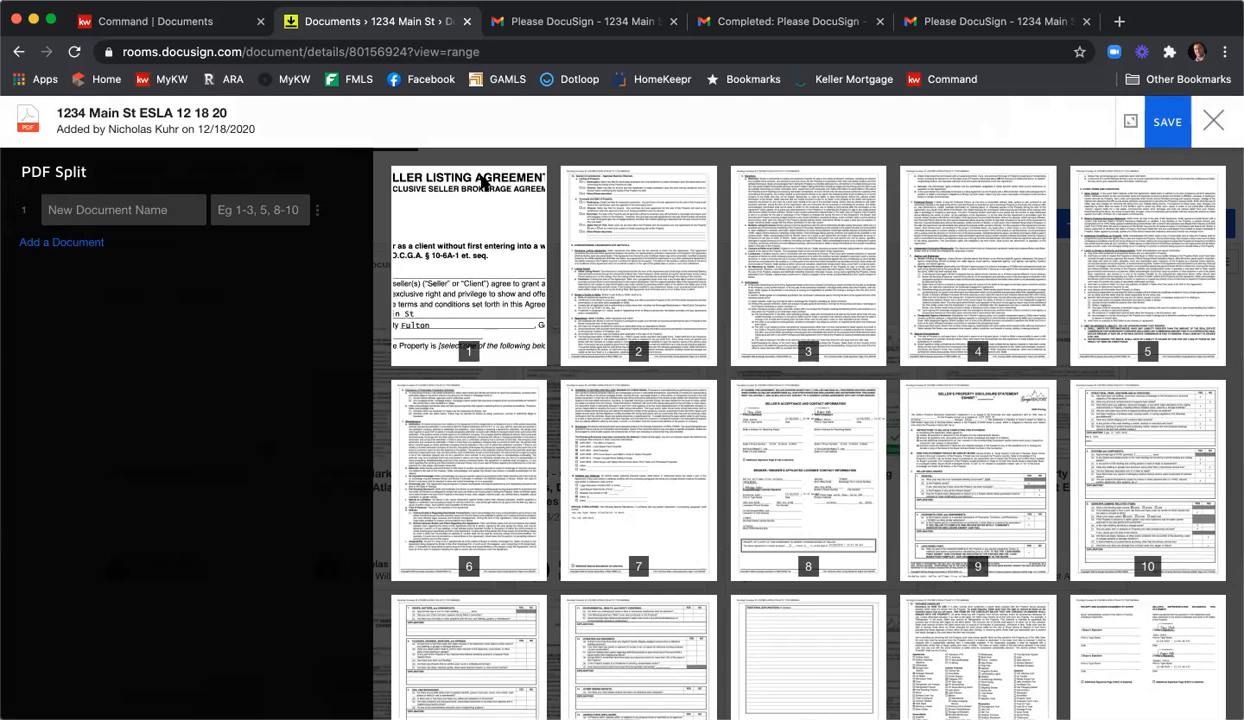
Define the first two split documents: ESLA (pages 1-8) and SPD (pages 9-15).
{"action": "left_click", "coordinate": [128, 209]}
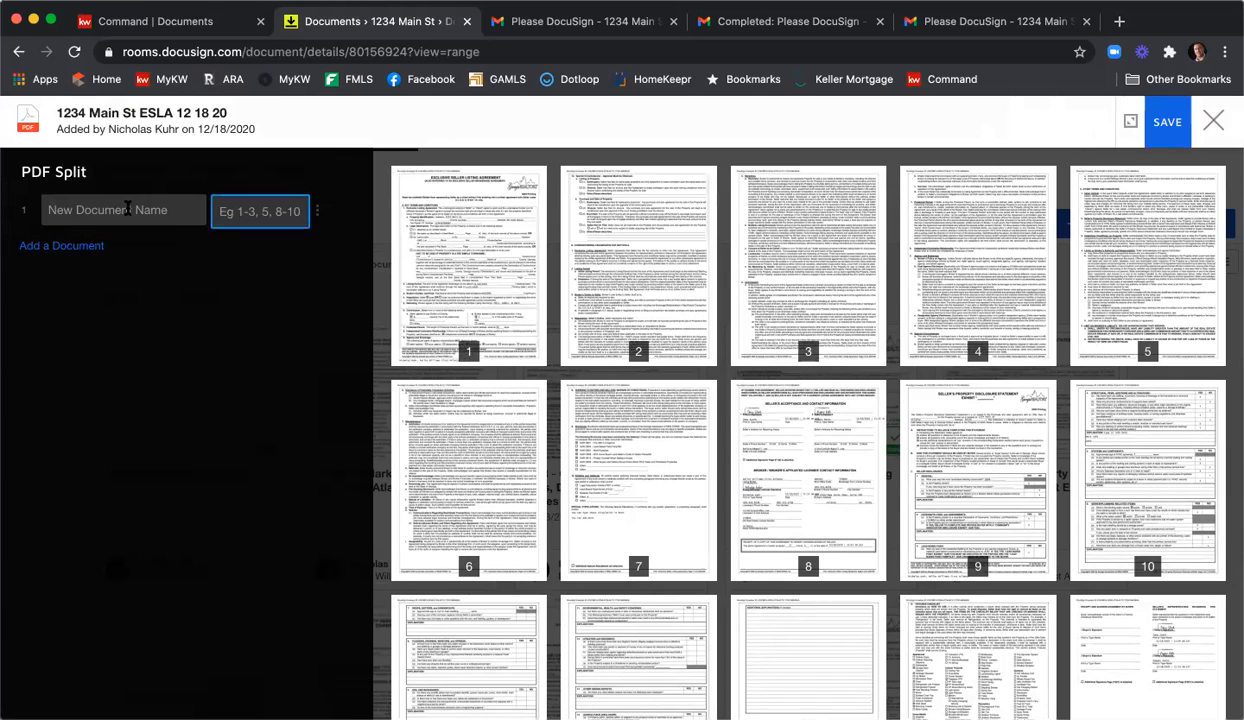
{"action": "type", "text": "ESLA"}
{"action": "left_click", "coordinate": [229, 202]}
{"action": "type", "text": "1"}
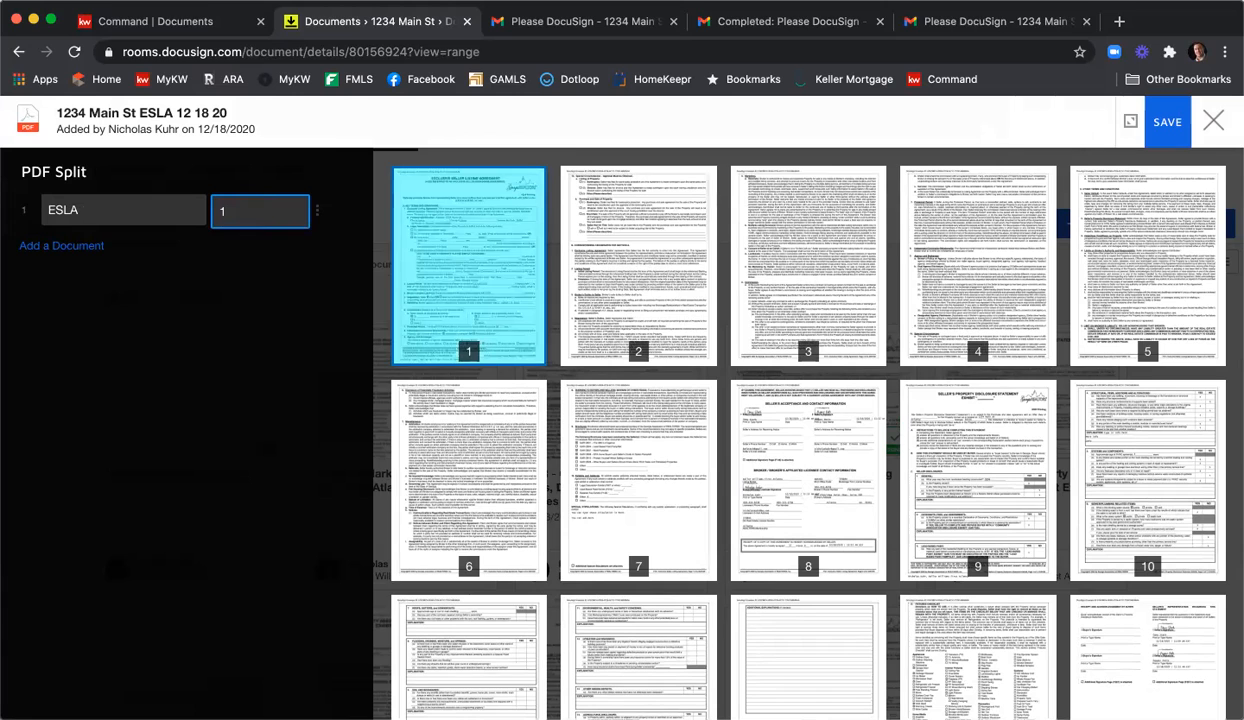
{"action": "type", "text": "-"}
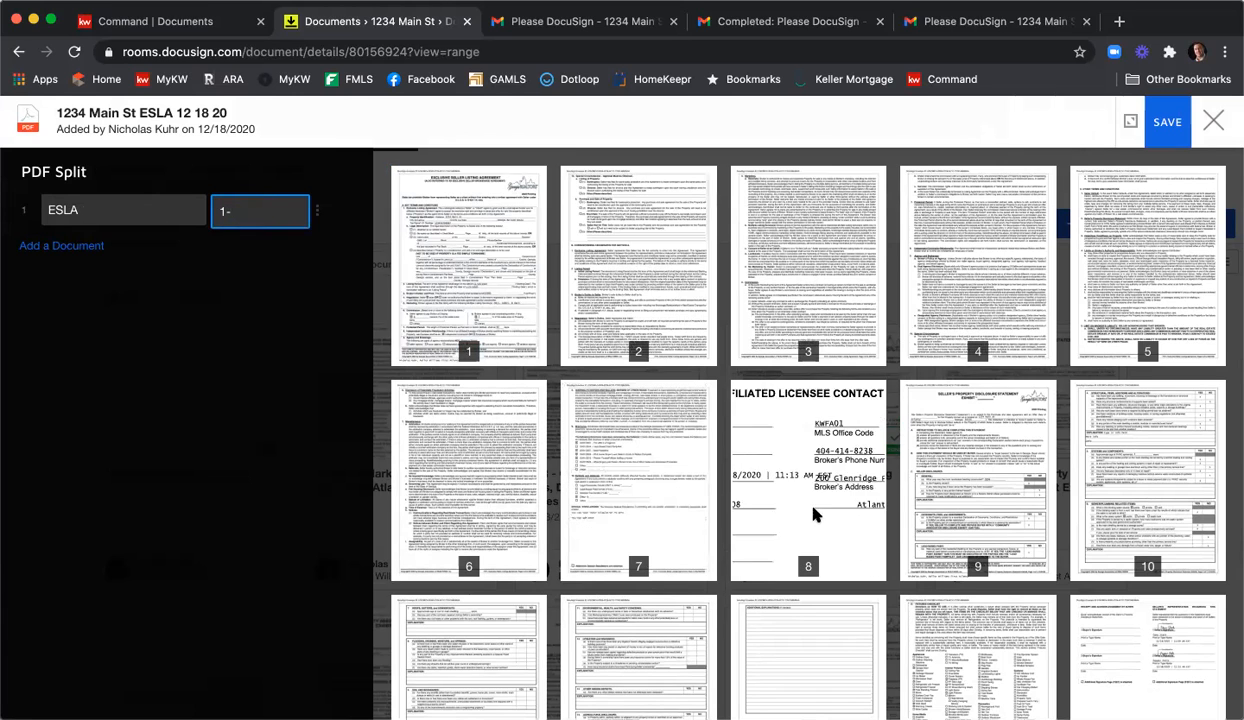
{"action": "type", "text": "8"}
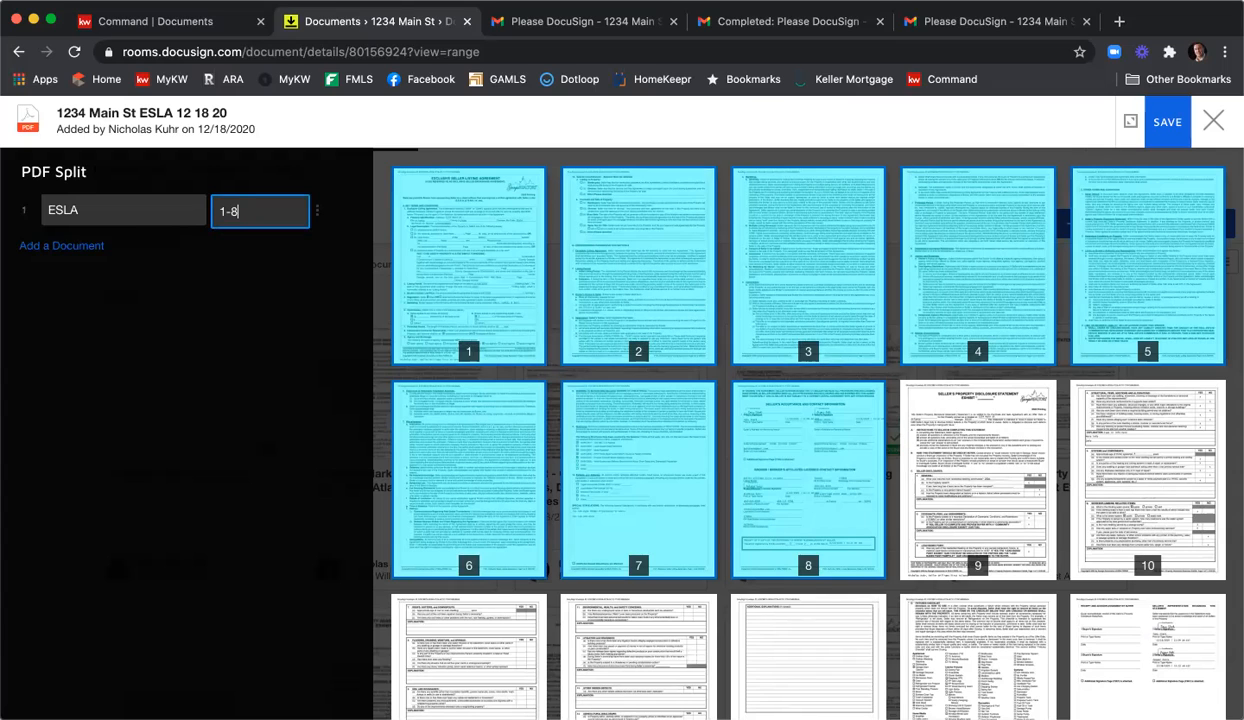
{"action": "left_click", "coordinate": [57, 246]}
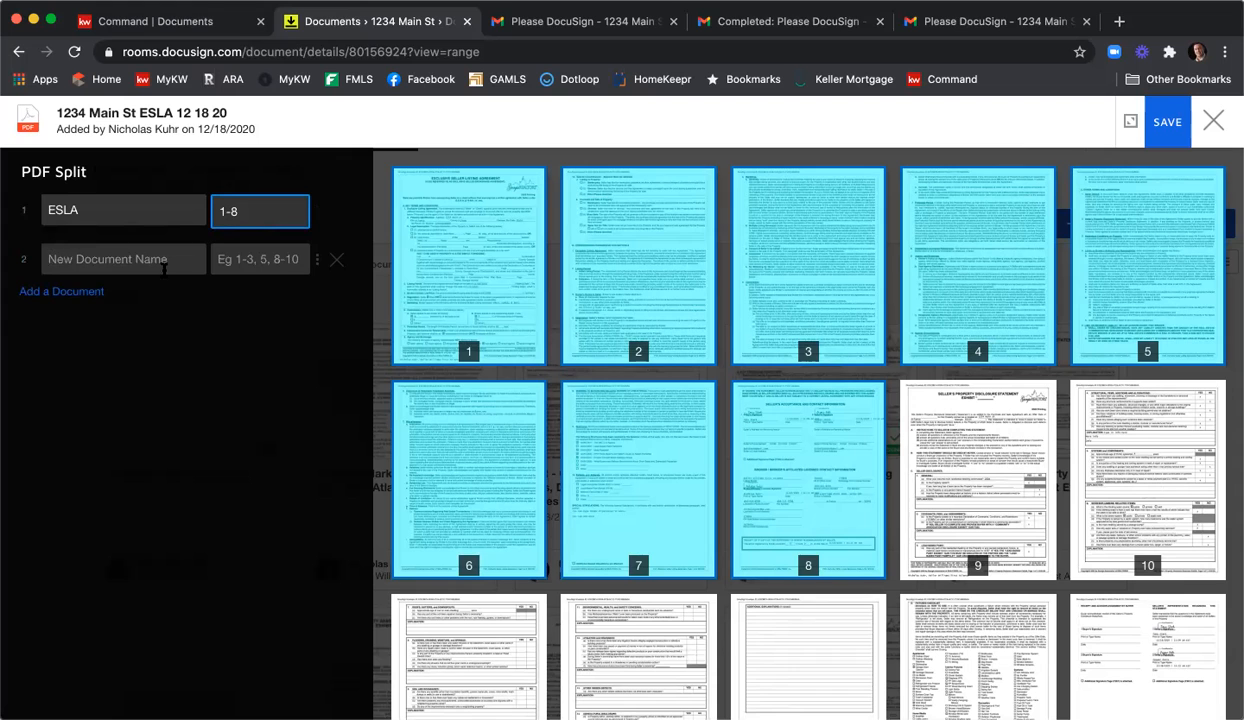
{"action": "scroll", "coordinate": [1040, 420], "scroll_direction": "down", "scroll_amount": 1}
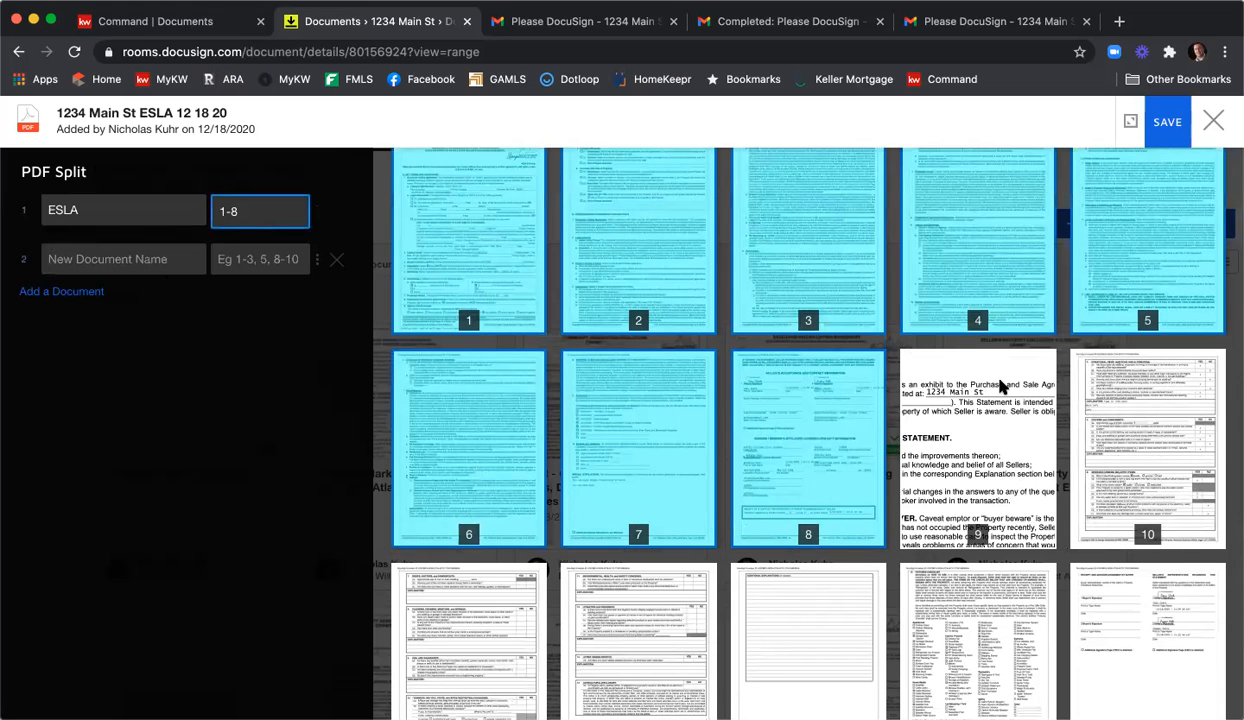
{"action": "left_click", "coordinate": [117, 257]}
{"action": "type", "text": "SPD"}
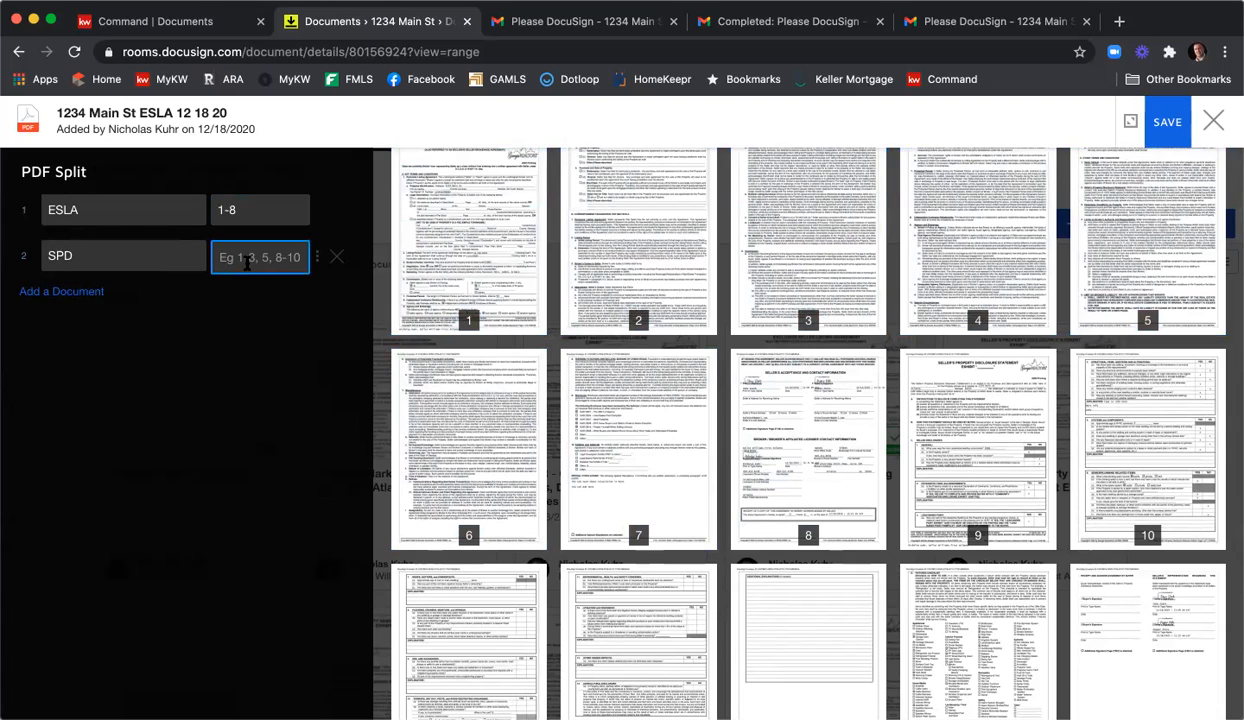
{"action": "type", "text": "9"}
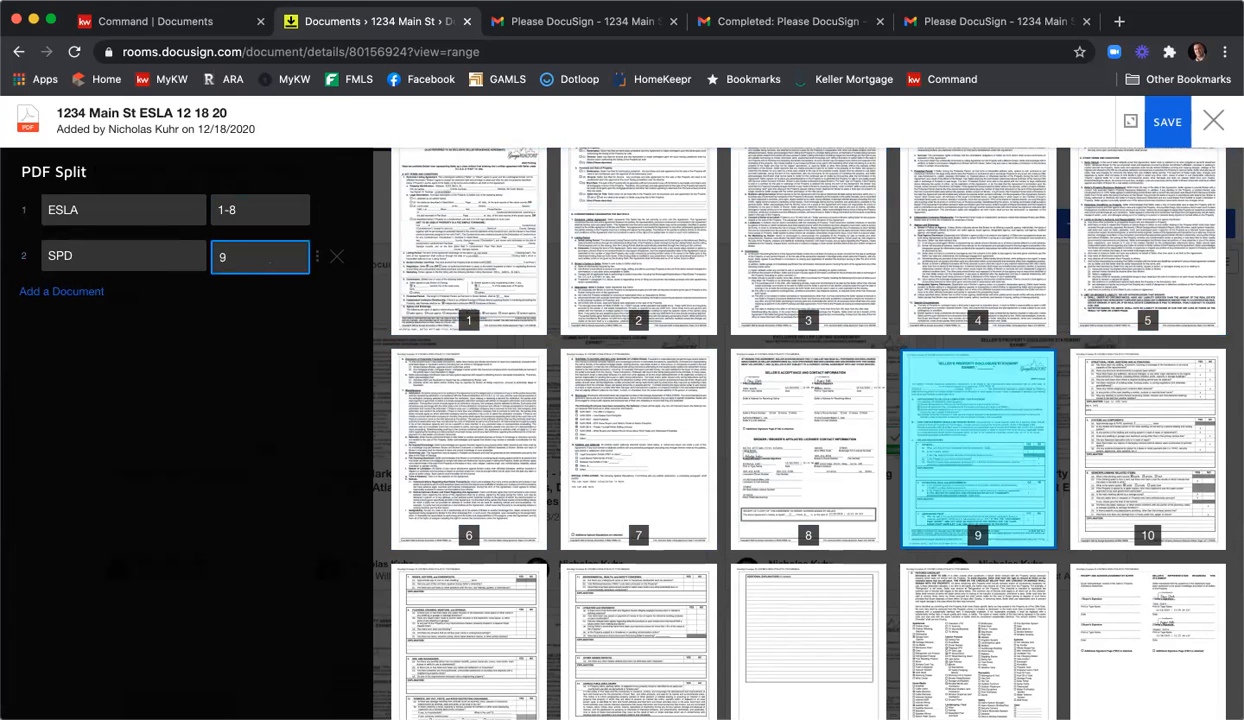
{"action": "type", "text": "-"}
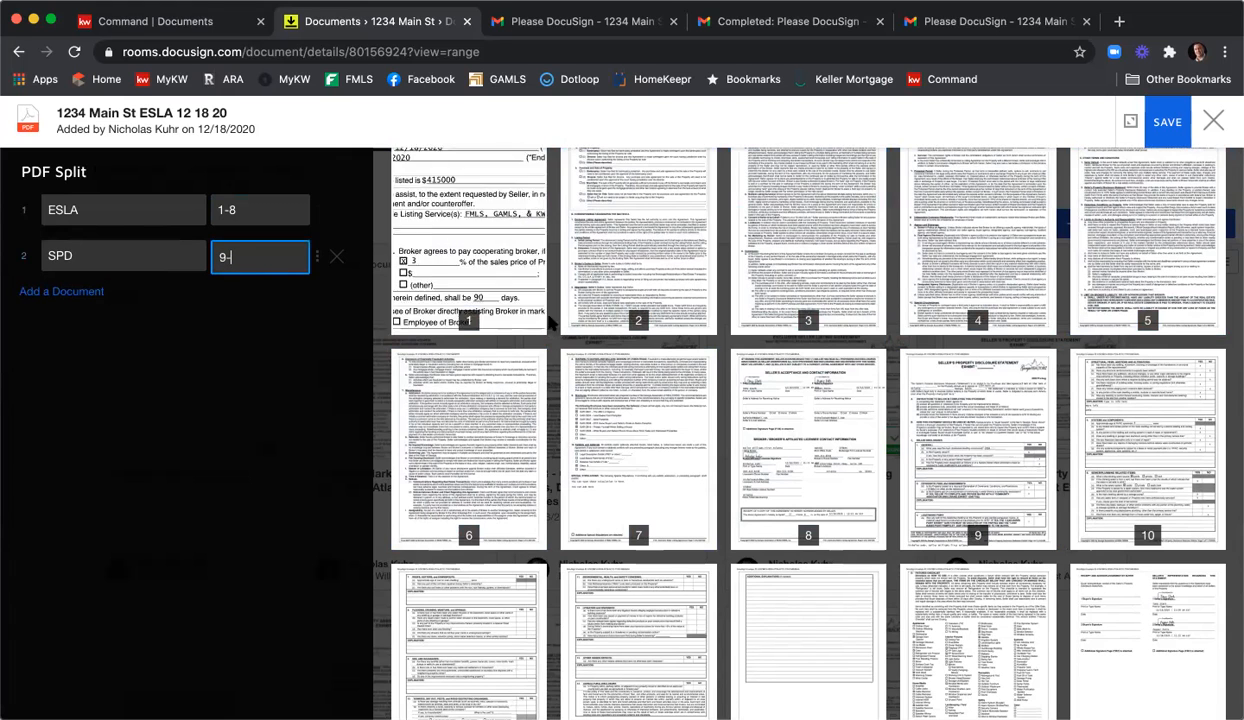
{"action": "scroll", "coordinate": [713, 374], "scroll_direction": "down", "scroll_amount": 2}
{"action": "scroll", "coordinate": [713, 374], "scroll_direction": "down", "scroll_amount": 1}
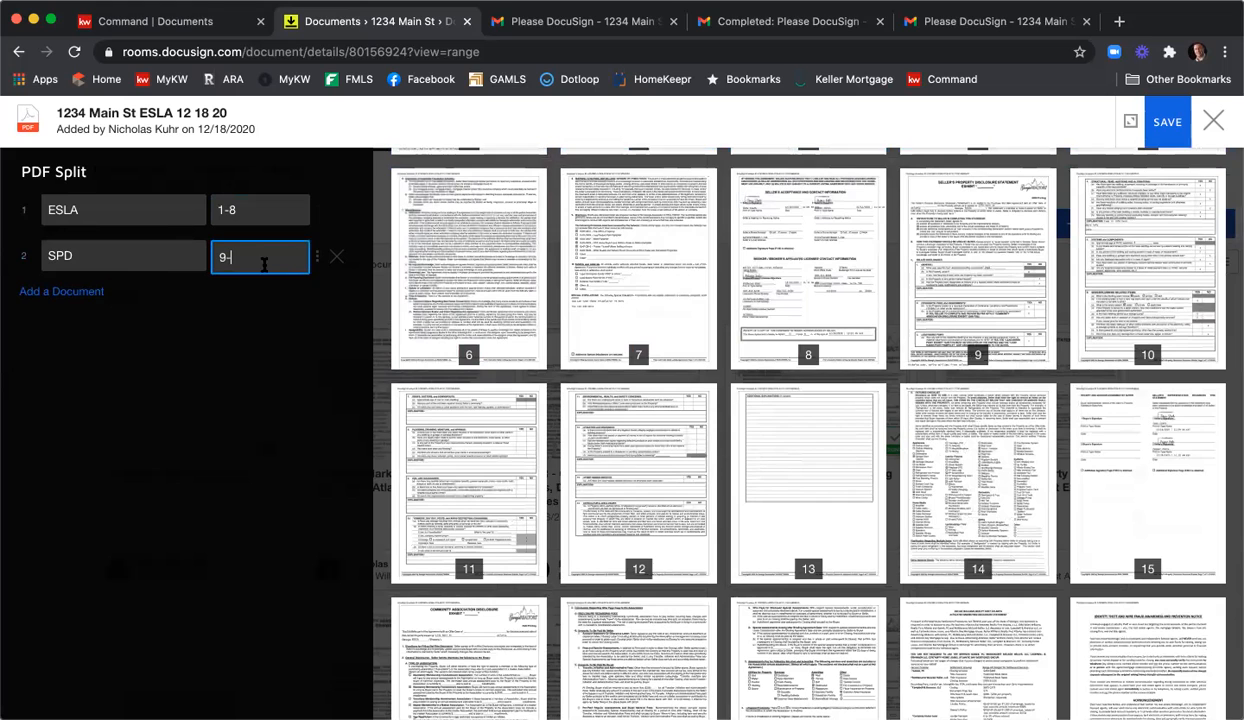
{"action": "type", "text": "15"}
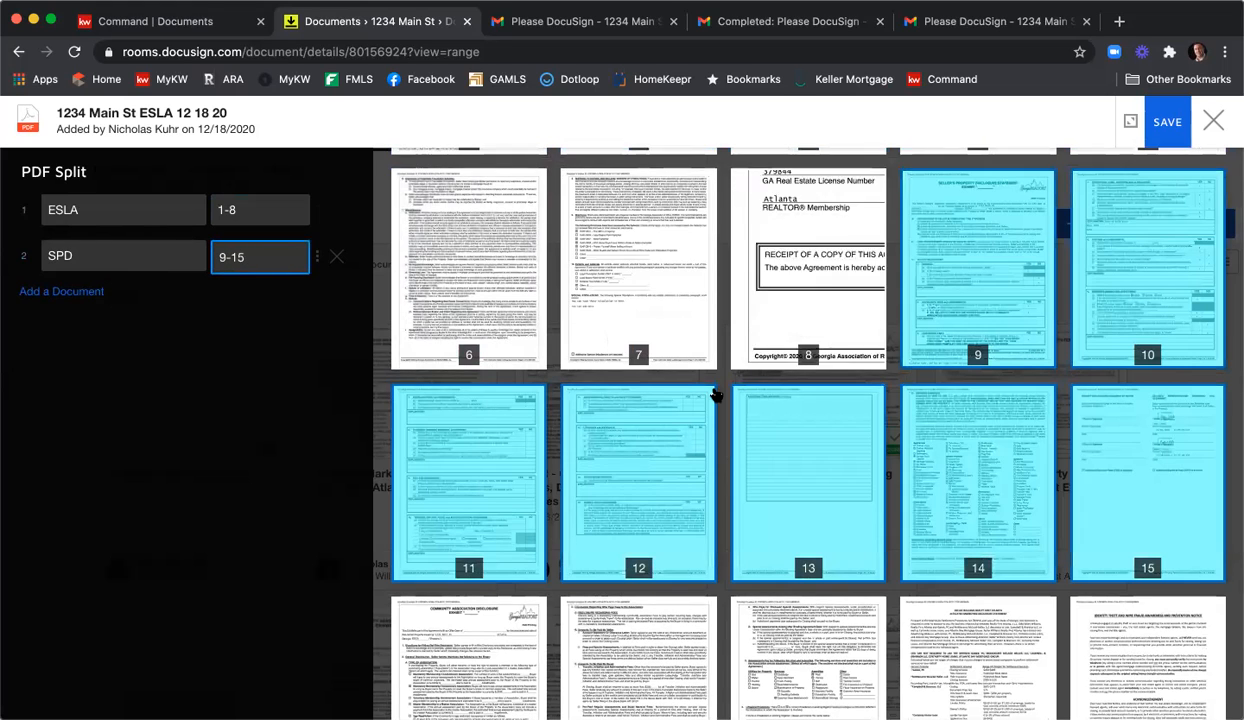
Add split documents CAD (16-18), AMD (19) and WFPD (20), then save the split.
{"action": "left_click", "coordinate": [62, 291]}
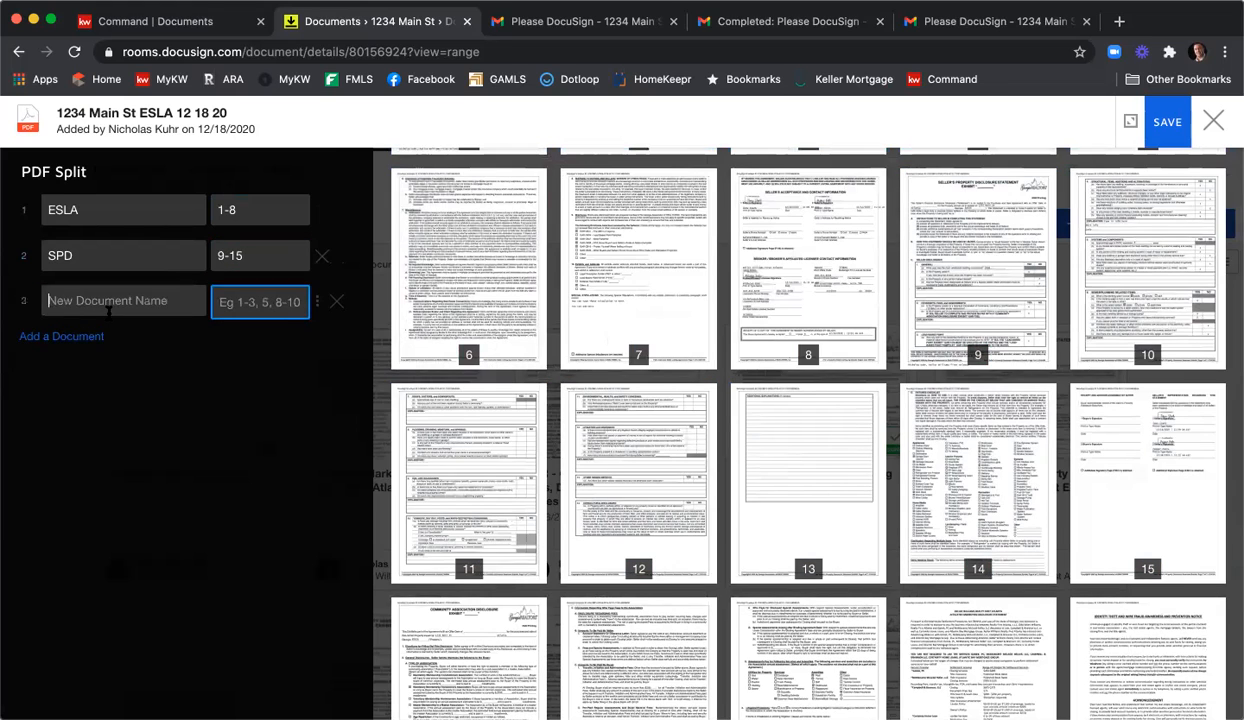
{"action": "left_click", "coordinate": [108, 308]}
{"action": "type", "text": "CAD"}
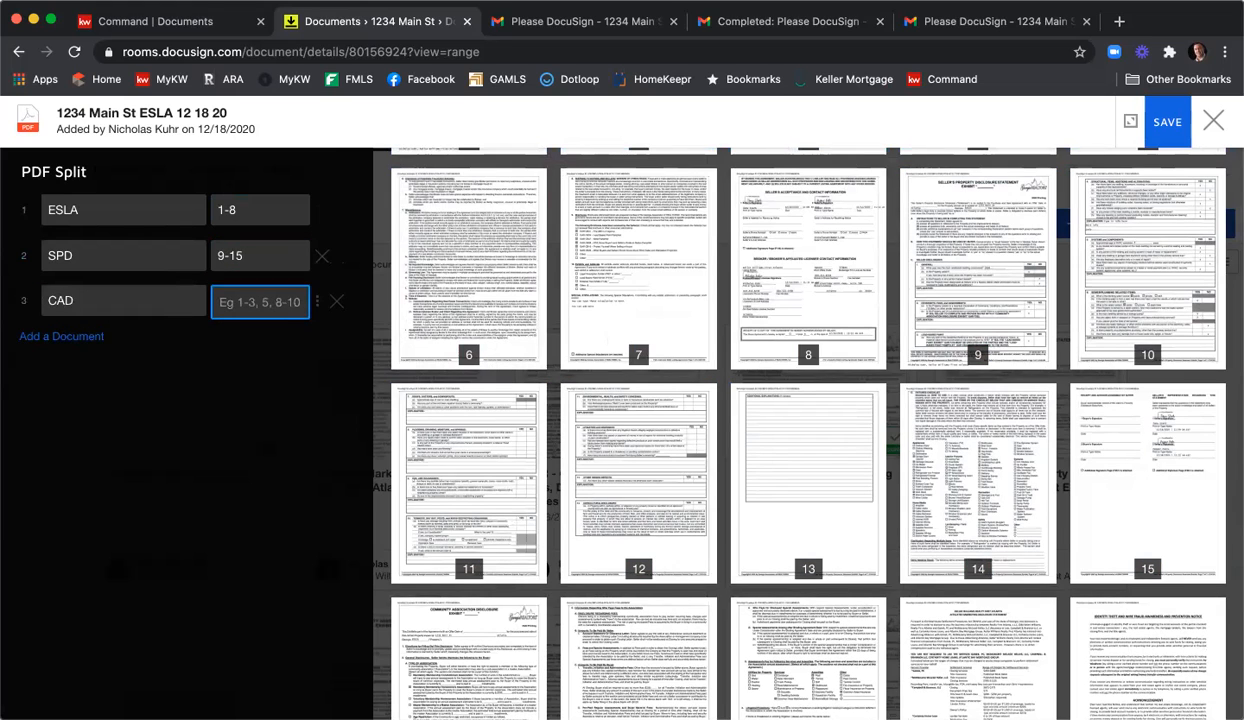
{"action": "scroll", "coordinate": [391, 375], "scroll_direction": "down", "scroll_amount": 2}
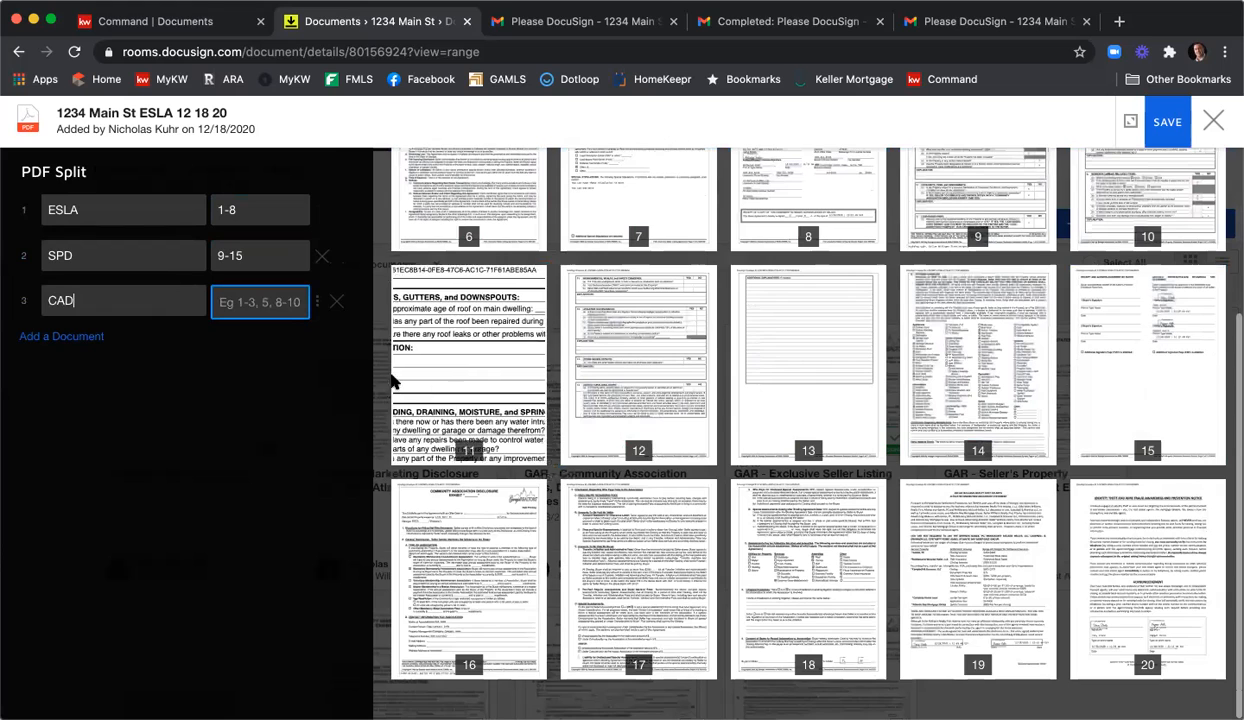
{"action": "type", "text": "16"}
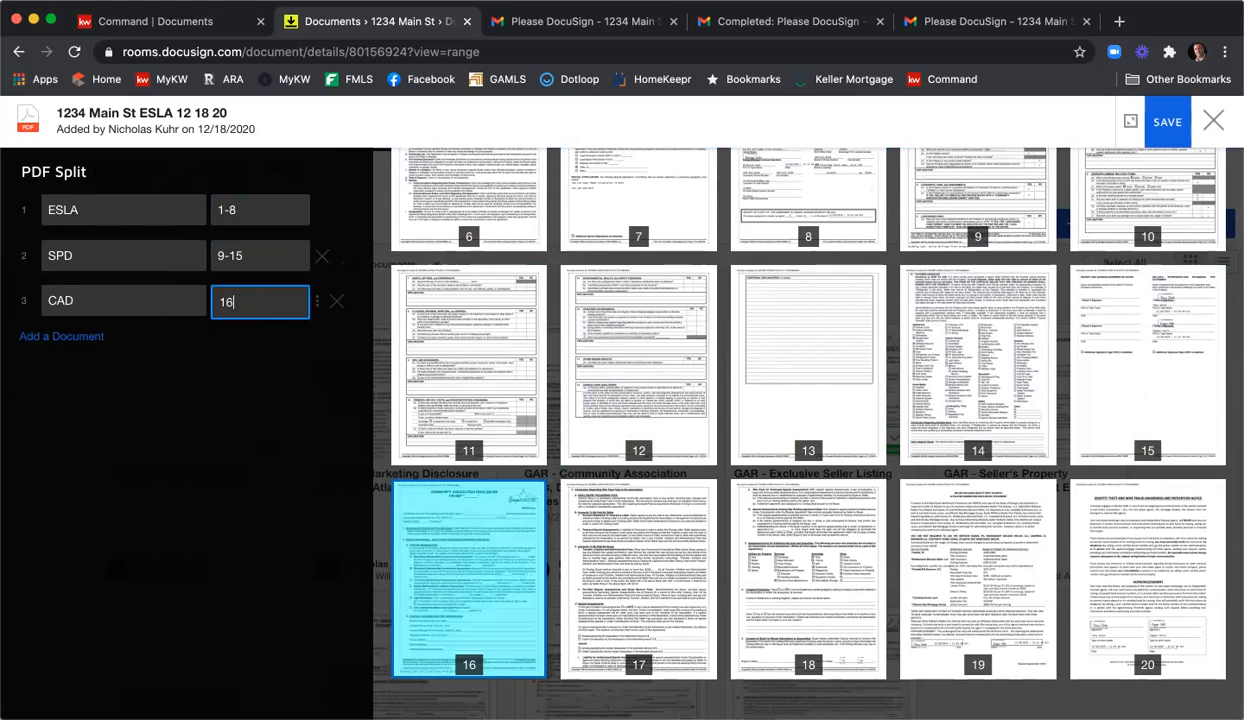
{"action": "type", "text": "-18"}
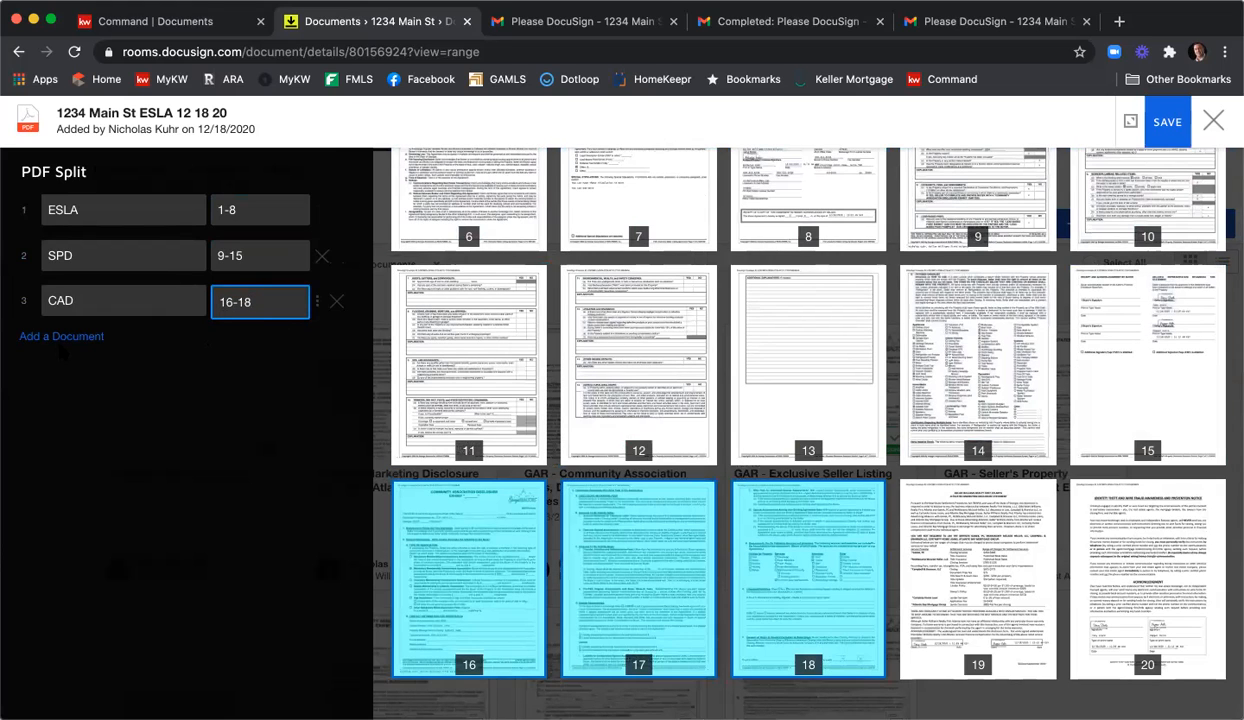
{"action": "left_click", "coordinate": [60, 338]}
{"action": "left_click", "coordinate": [117, 345]}
{"action": "type", "text": "AMD"}
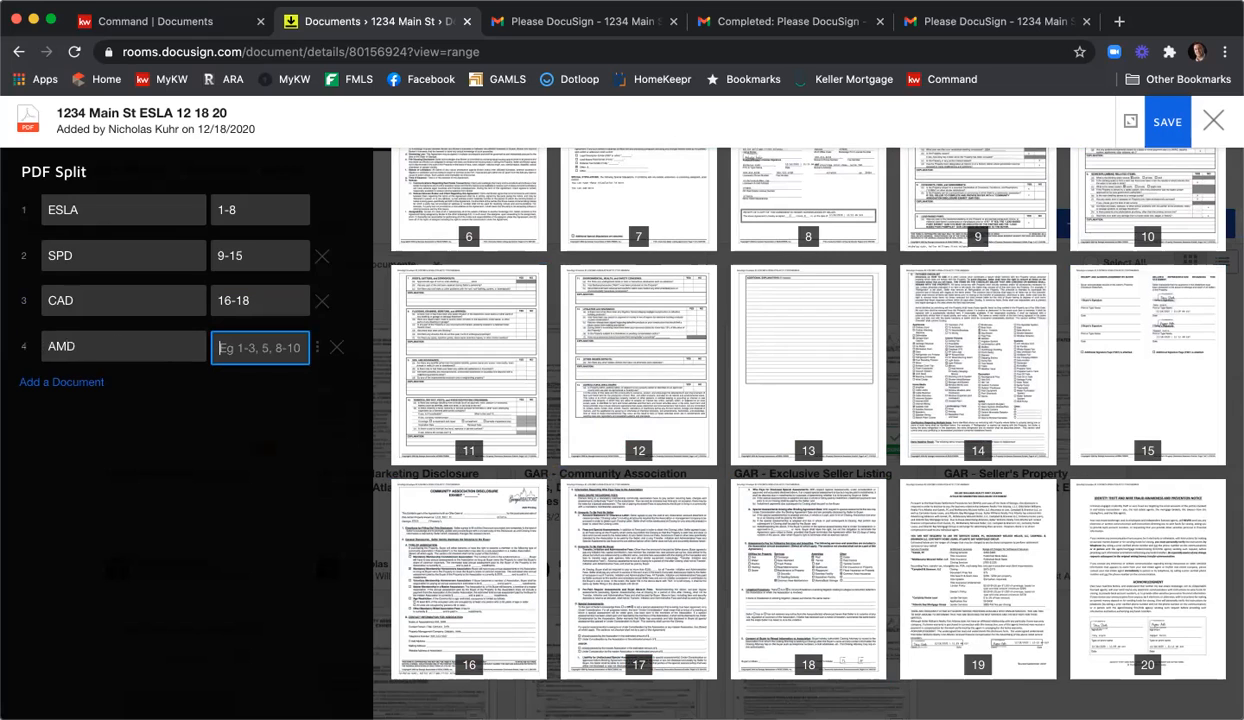
{"action": "type", "text": "11"}
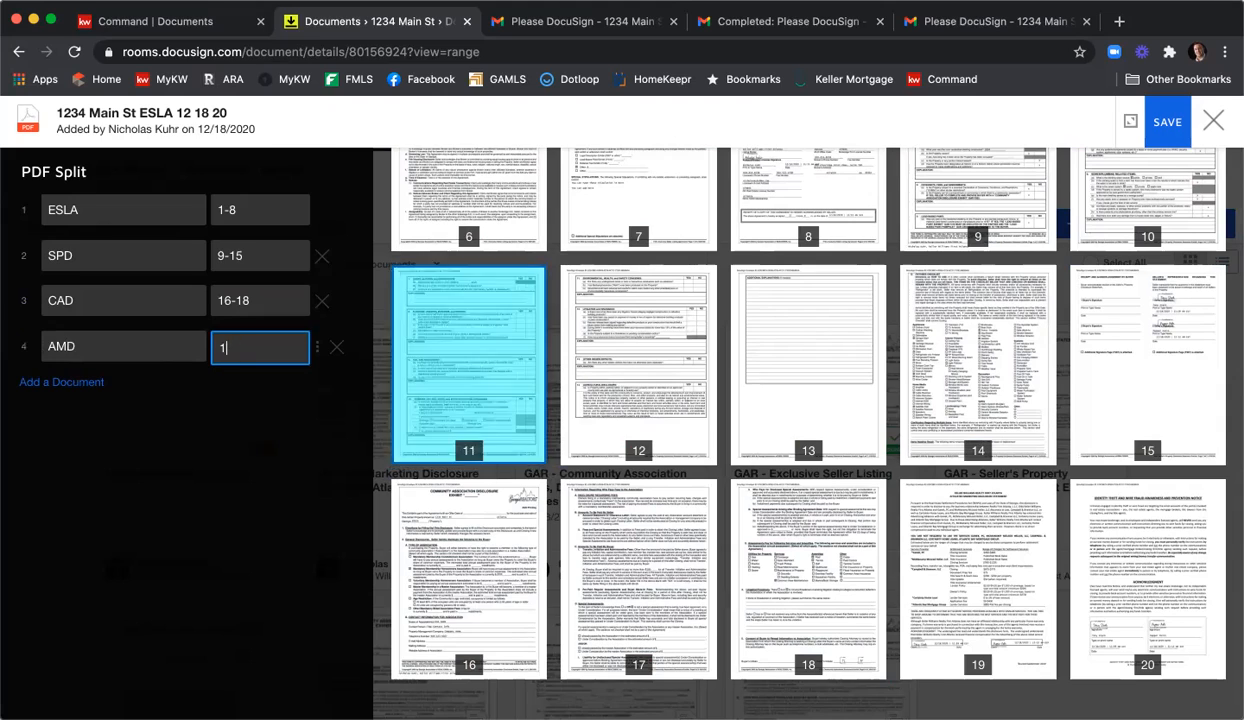
{"action": "key", "text": "BackSpace"}
{"action": "type", "text": "9"}
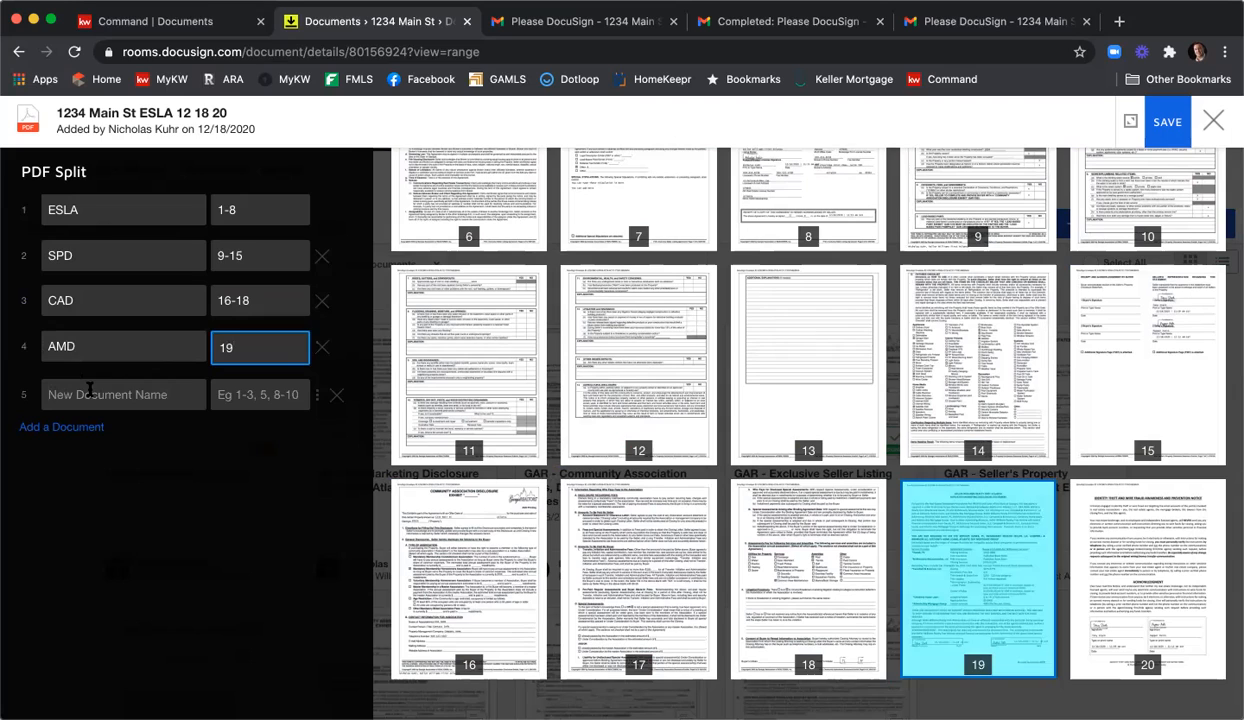
{"action": "left_click", "coordinate": [89, 390]}
{"action": "type", "text": "WFPD"}
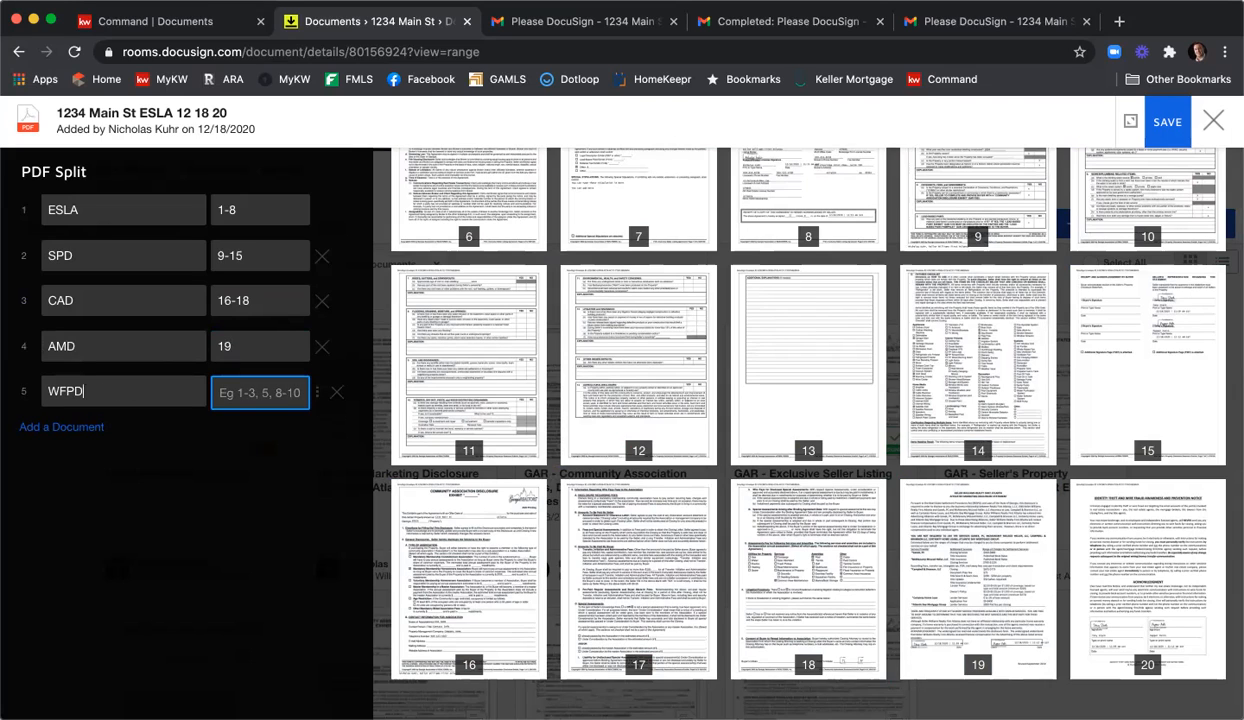
{"action": "key", "text": "Tab"}
{"action": "type", "text": "20"}
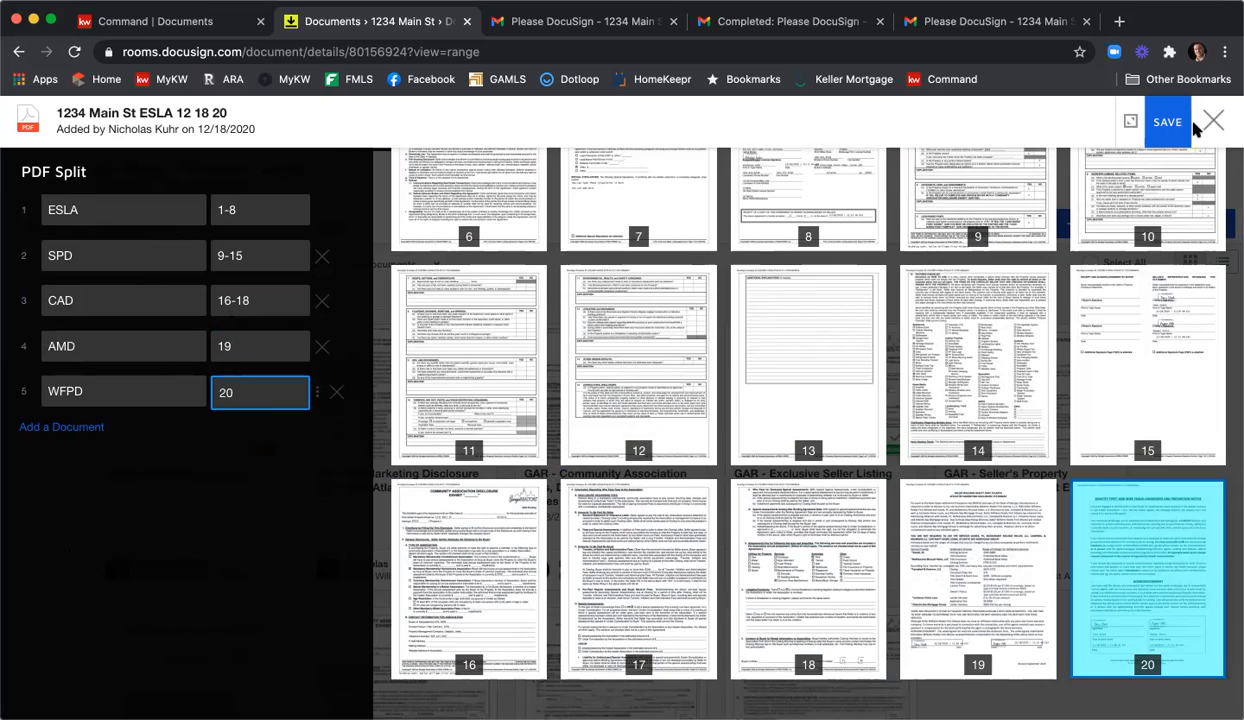
{"action": "left_click", "coordinate": [1176, 129]}
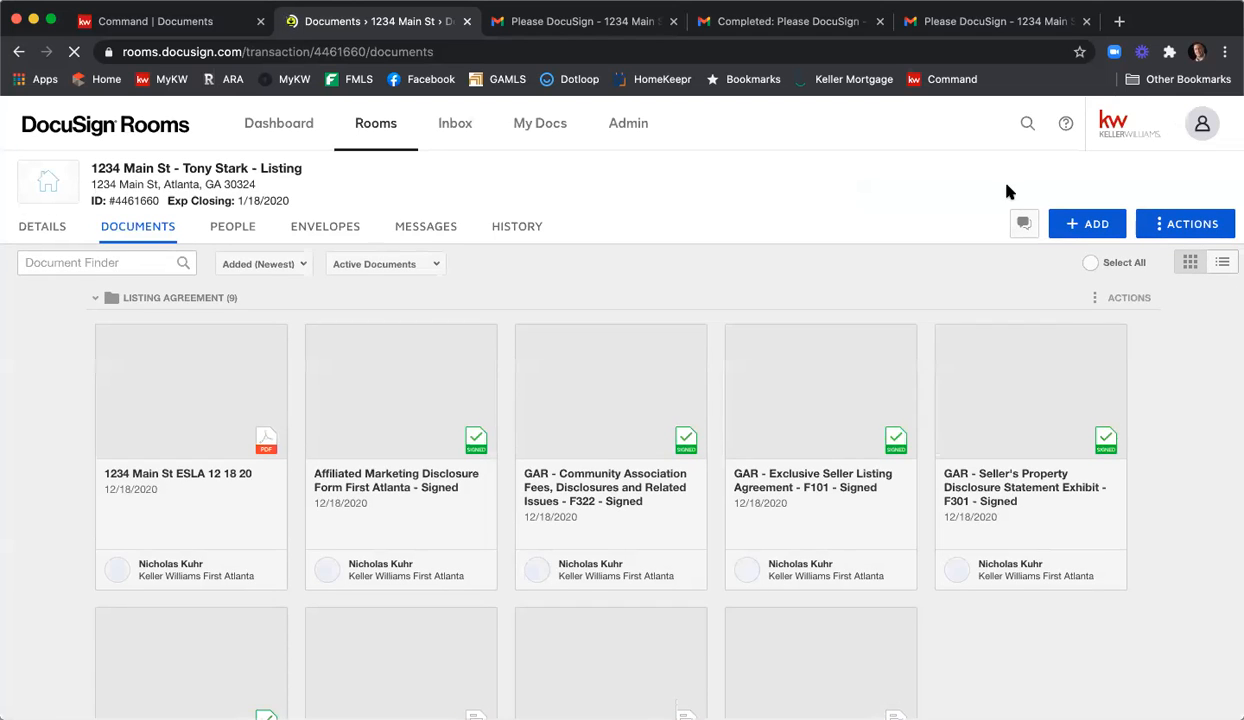
Scroll down to the Room Docs folder to check the new AMD, WFPD, CAD, ESLA and SPD PDFs.
{"action": "scroll", "coordinate": [873, 220], "scroll_direction": "down", "scroll_amount": 6}
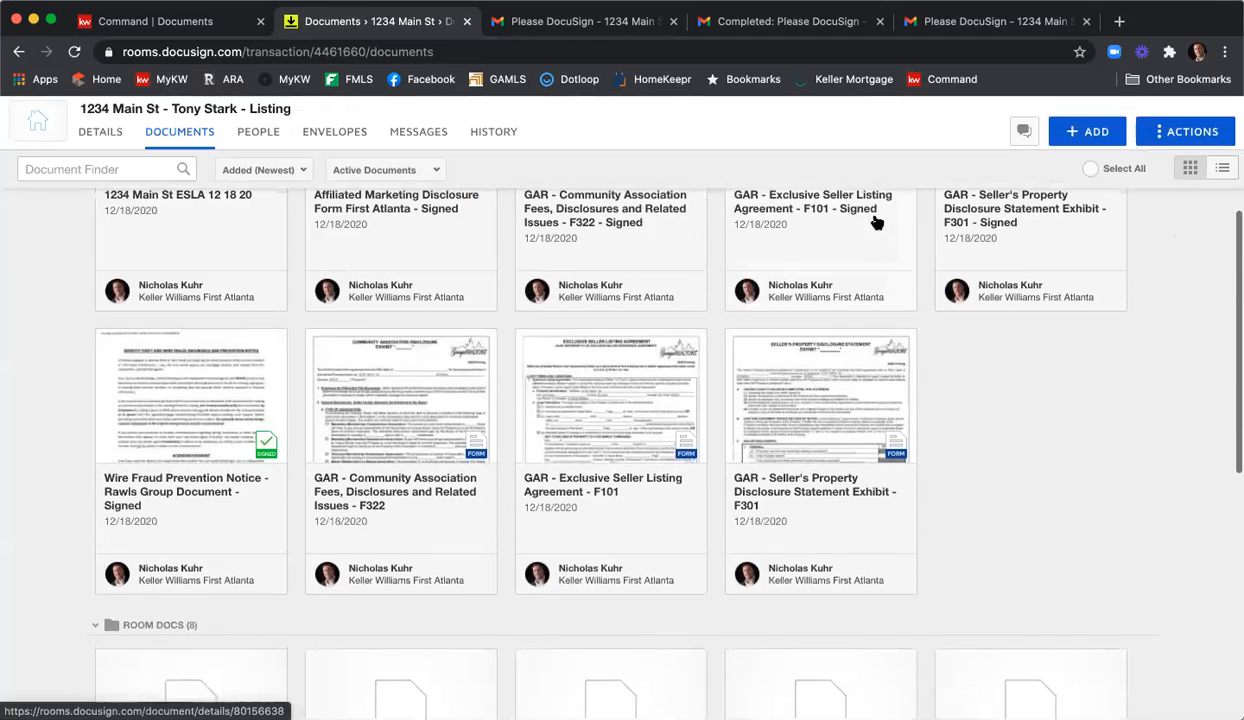
{"action": "scroll", "coordinate": [885, 230], "scroll_direction": "down", "scroll_amount": 1}
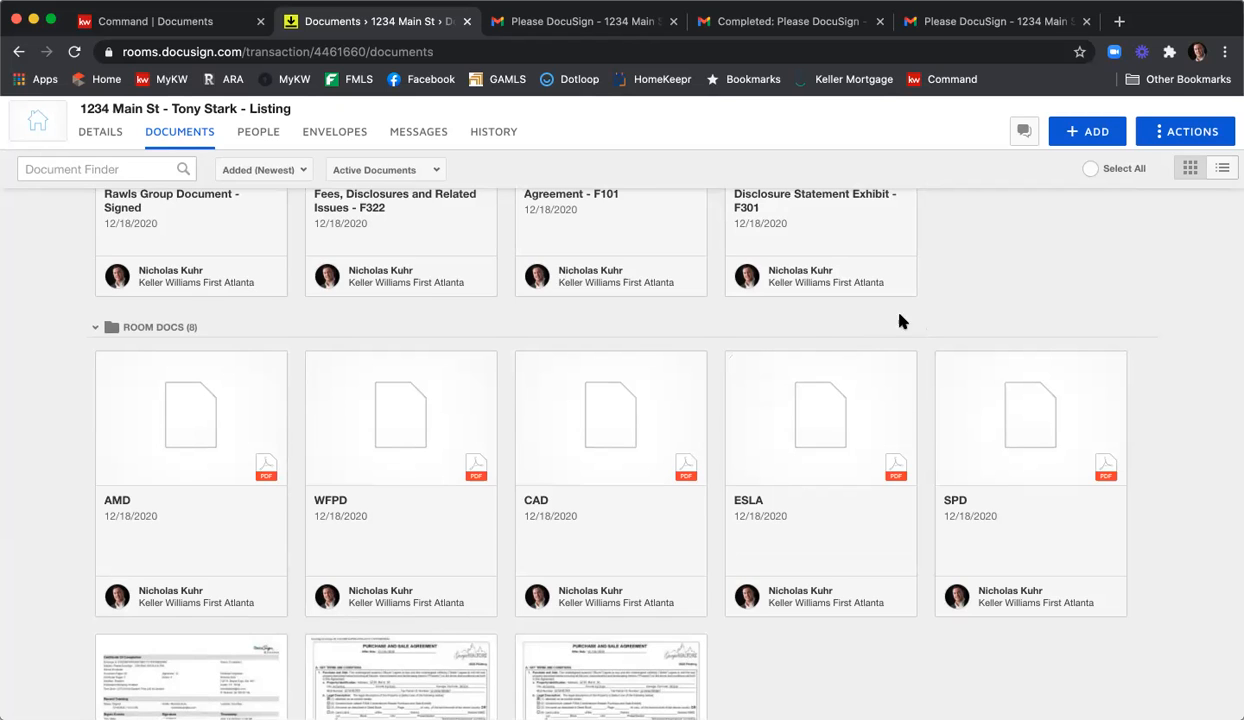
{"action": "double_click", "coordinate": [1193, 24]}
Switch to KW Command and review the 1234 Main St Listed checklist, 0 of 7 uploaded.
{"action": "key", "text": "ctrl+shift+Tab"}
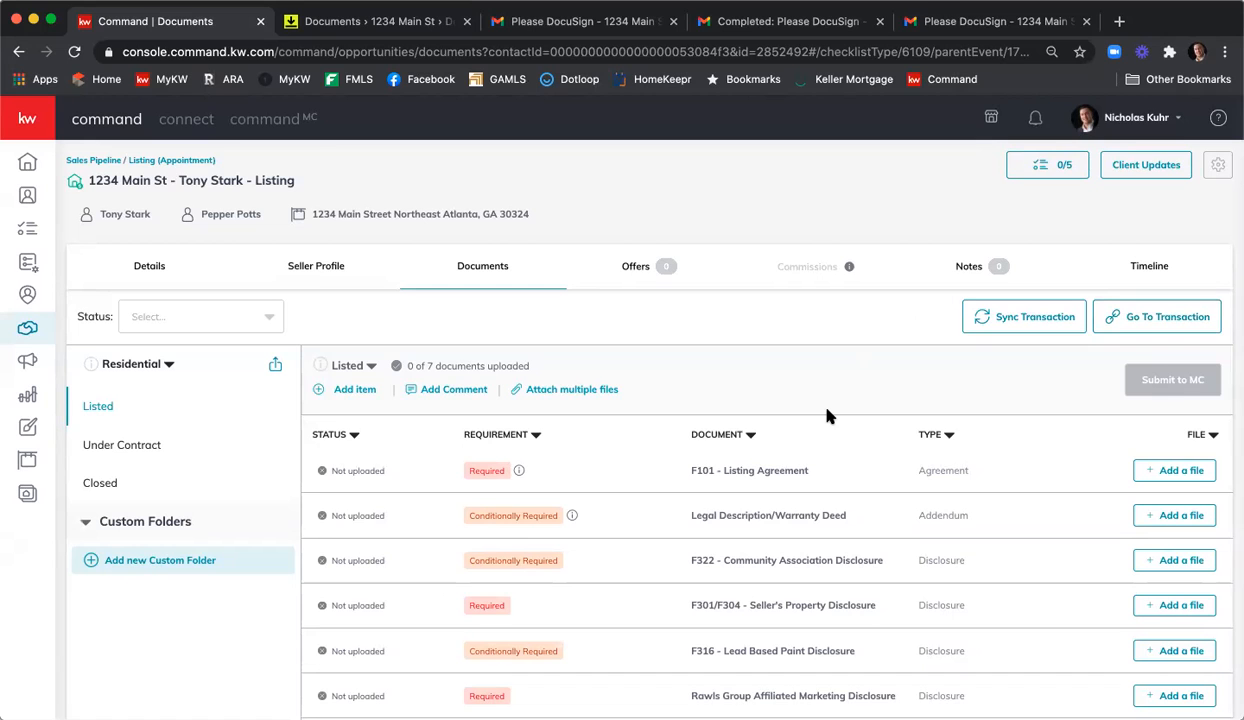
{"action": "scroll", "coordinate": [826, 411], "scroll_direction": "down", "scroll_amount": 1}
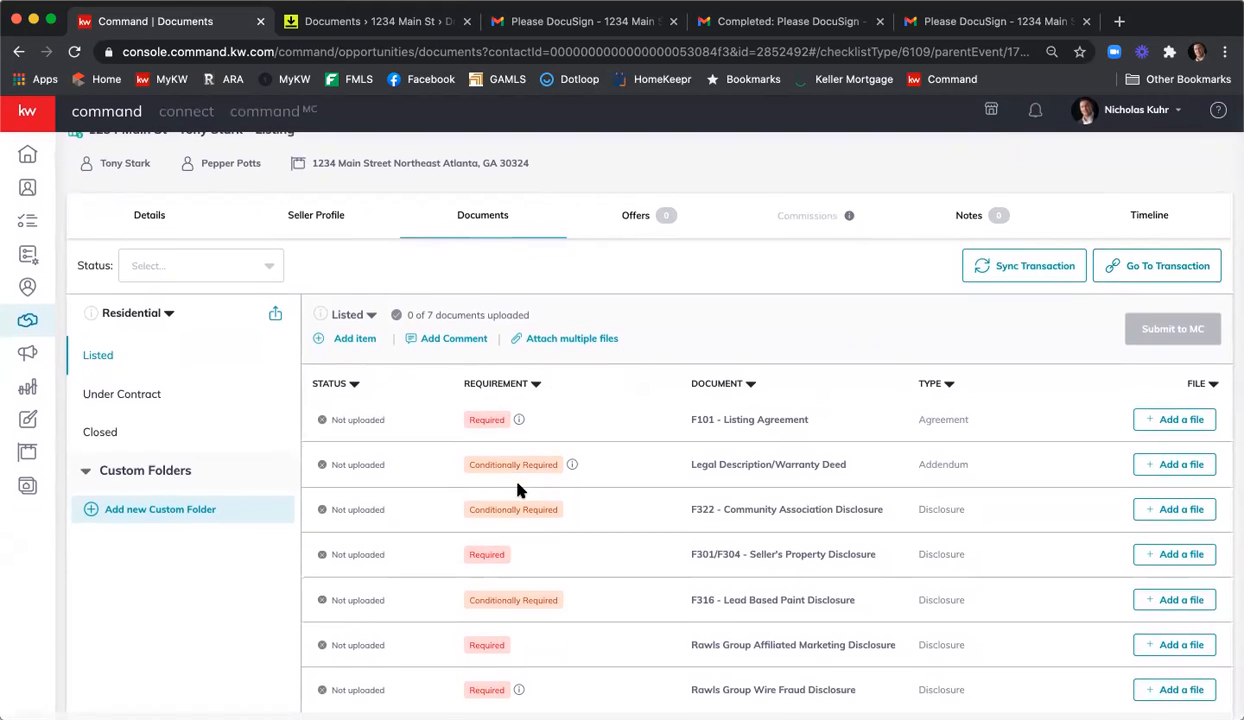
{"action": "scroll", "coordinate": [512, 481], "scroll_direction": "up", "scroll_amount": 1}
{"action": "scroll", "coordinate": [517, 489], "scroll_direction": "down", "scroll_amount": 1}
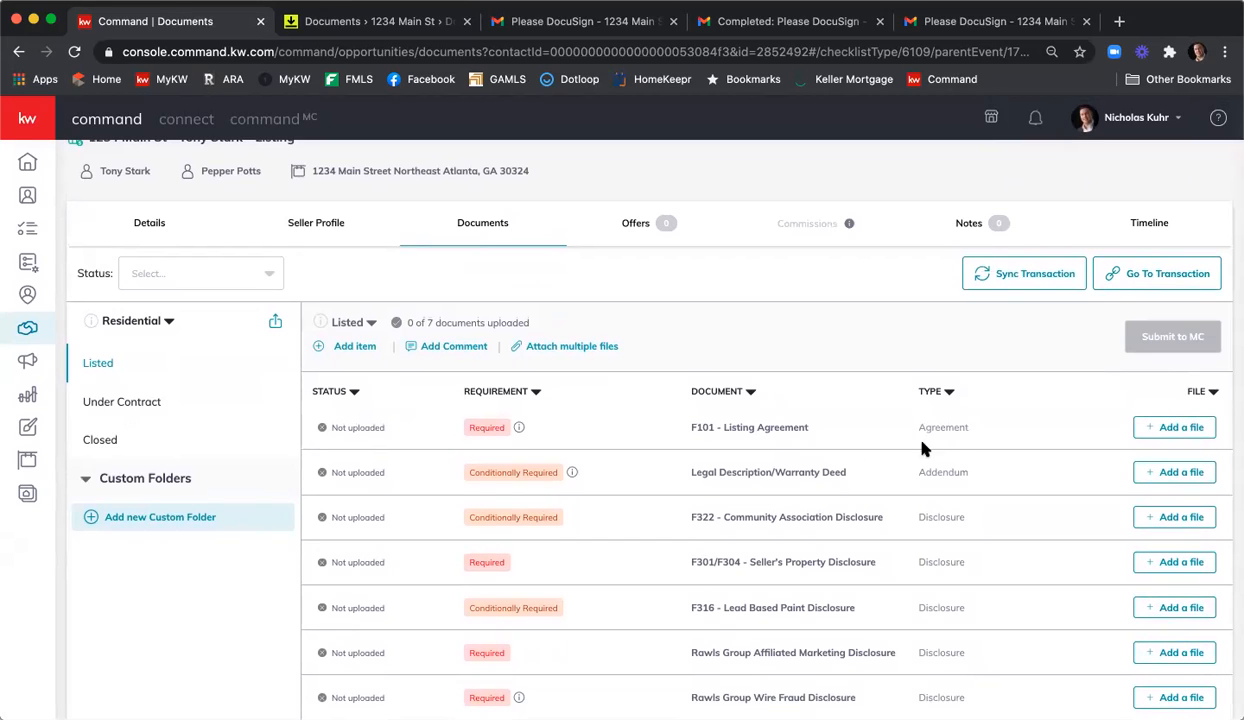
Assign the signed GAR Exclusive Seller Listing Agreement F101 PDF from DocuSign to F101 - Listing Agreement.
{"action": "left_click", "coordinate": [1155, 431]}
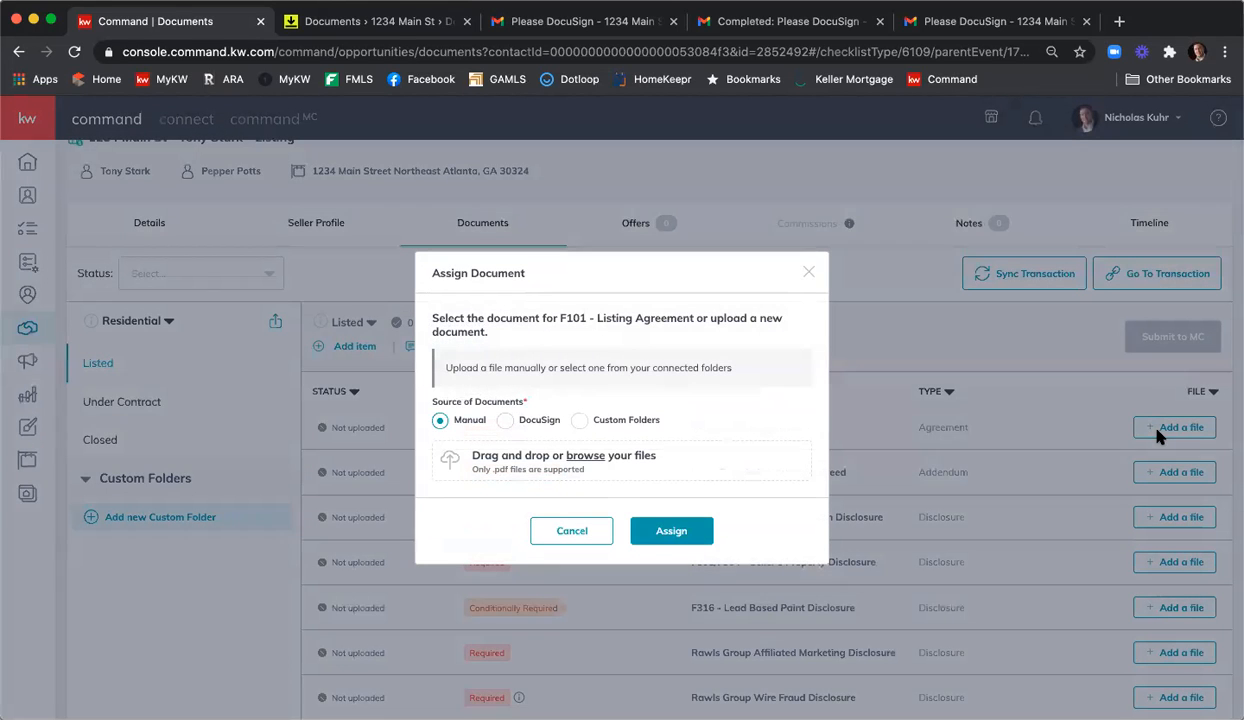
{"action": "left_click", "coordinate": [501, 424]}
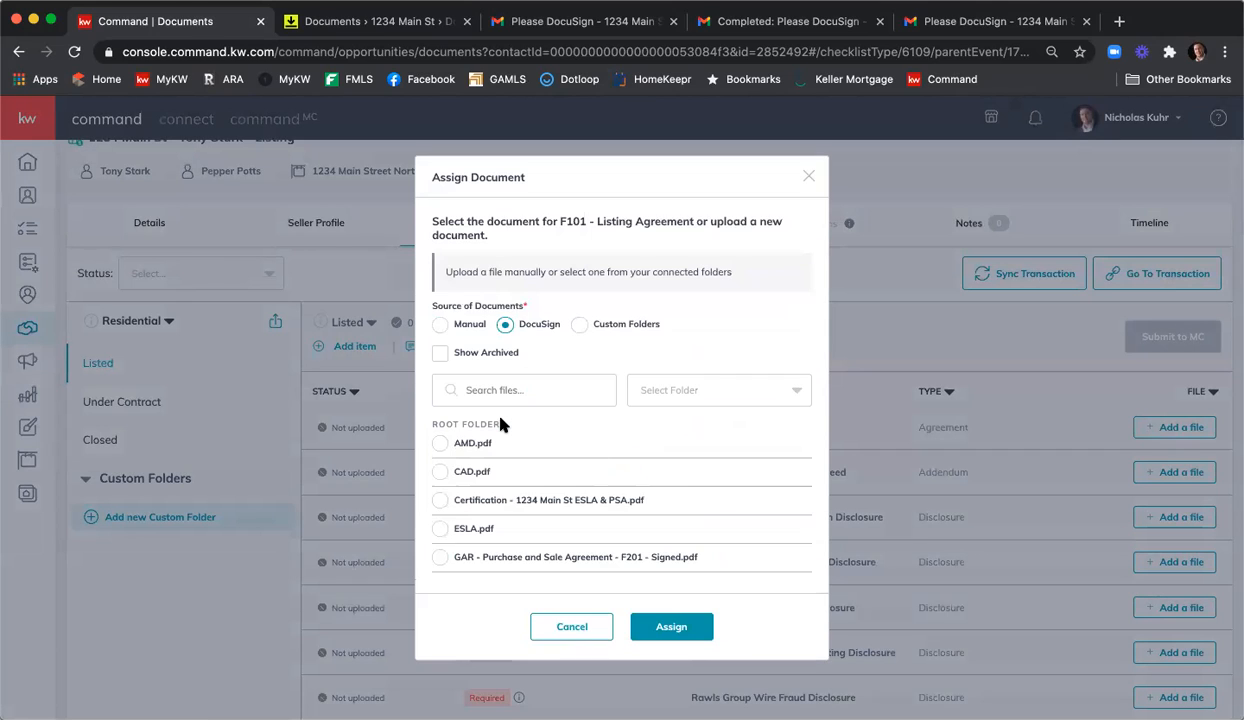
{"action": "scroll", "coordinate": [501, 426], "scroll_direction": "down", "scroll_amount": 5}
{"action": "scroll", "coordinate": [503, 435], "scroll_direction": "up", "scroll_amount": 1}
{"action": "scroll", "coordinate": [503, 435], "scroll_direction": "up", "scroll_amount": 3}
{"action": "scroll", "coordinate": [503, 435], "scroll_direction": "down", "scroll_amount": 4}
{"action": "scroll", "coordinate": [503, 435], "scroll_direction": "down", "scroll_amount": 2}
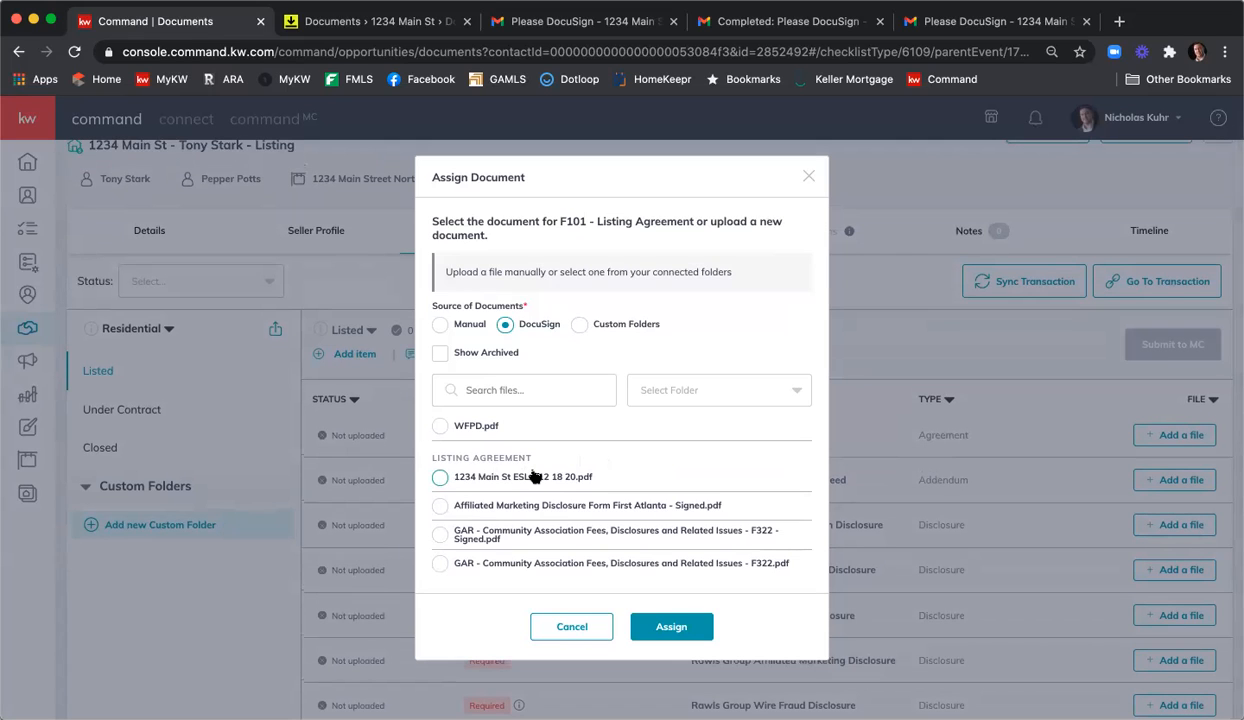
{"action": "scroll", "coordinate": [535, 478], "scroll_direction": "down", "scroll_amount": 2}
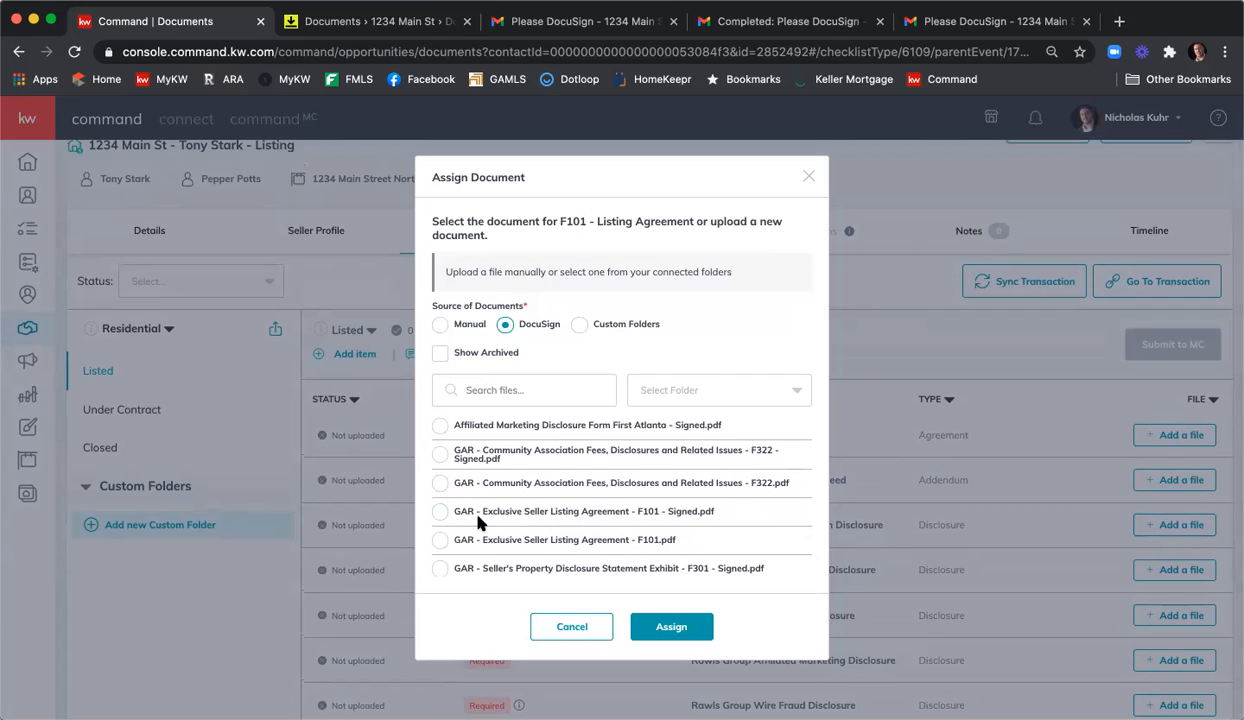
{"action": "left_click", "coordinate": [441, 512]}
{"action": "left_click", "coordinate": [697, 634]}
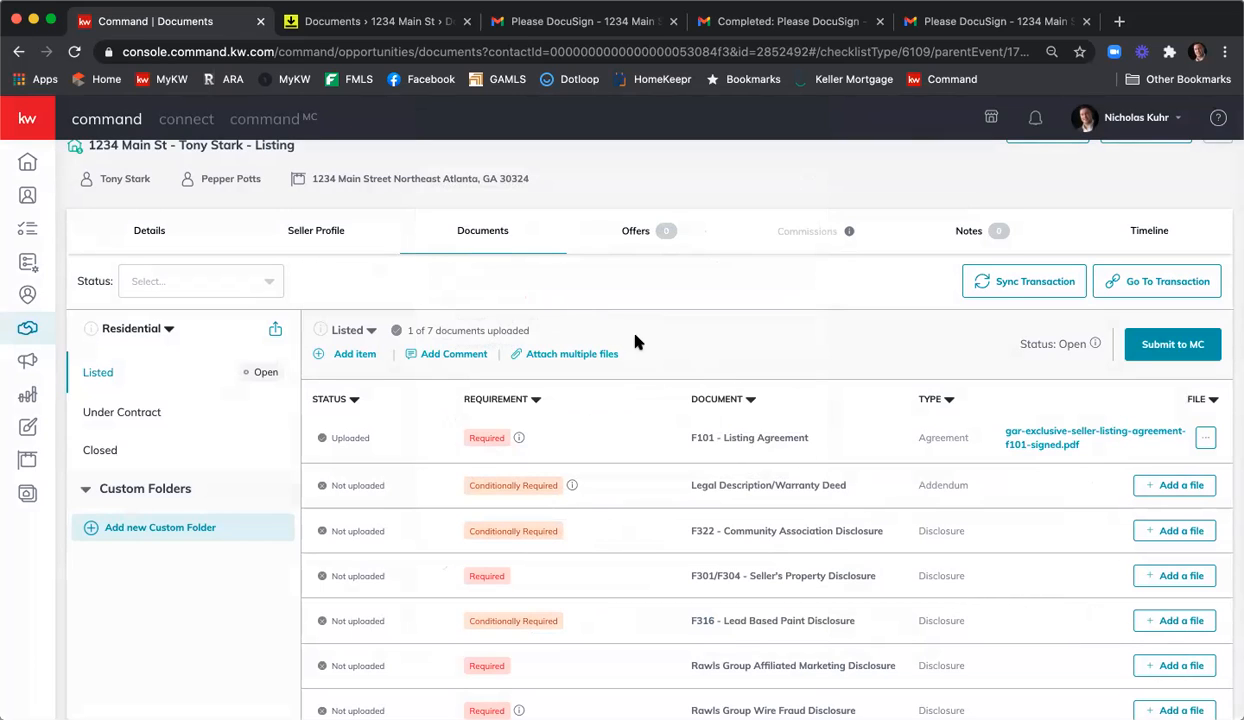
{"action": "left_click", "coordinate": [585, 356]}
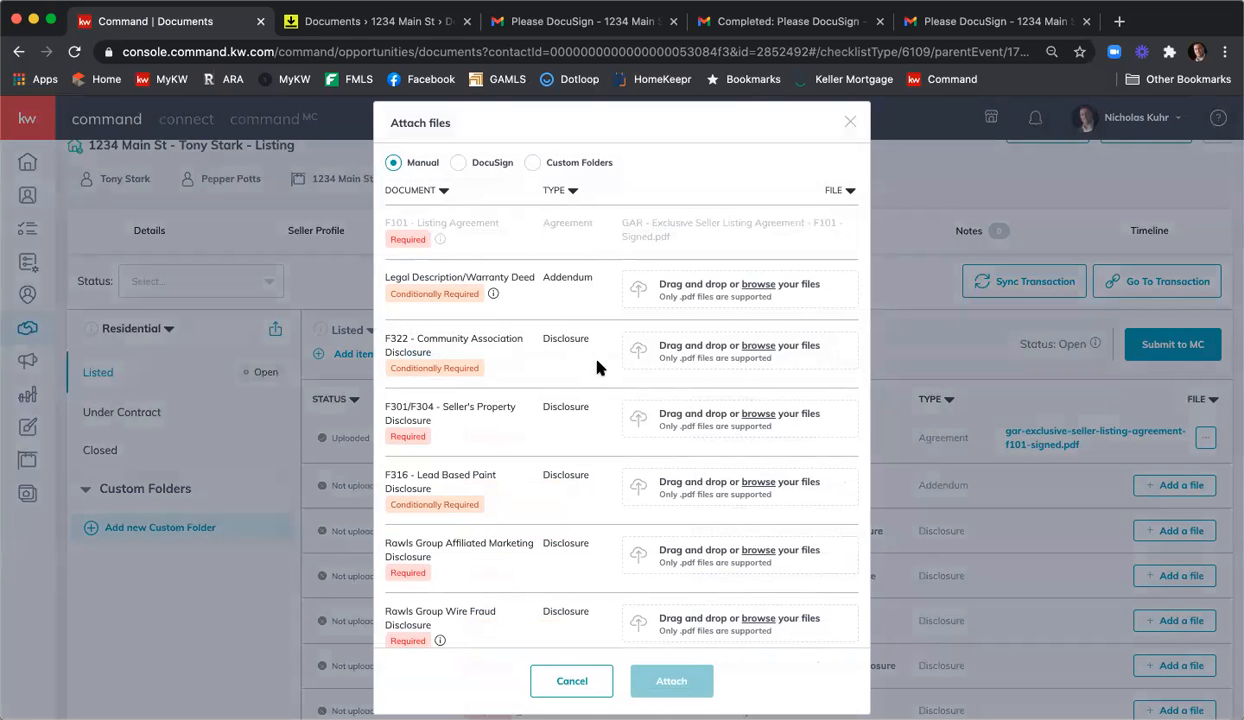
Source files from DocuSign and pick the signed F322 and Seller's Property Disclosure (F301/F304) PDFs.
{"action": "left_click", "coordinate": [458, 164]}
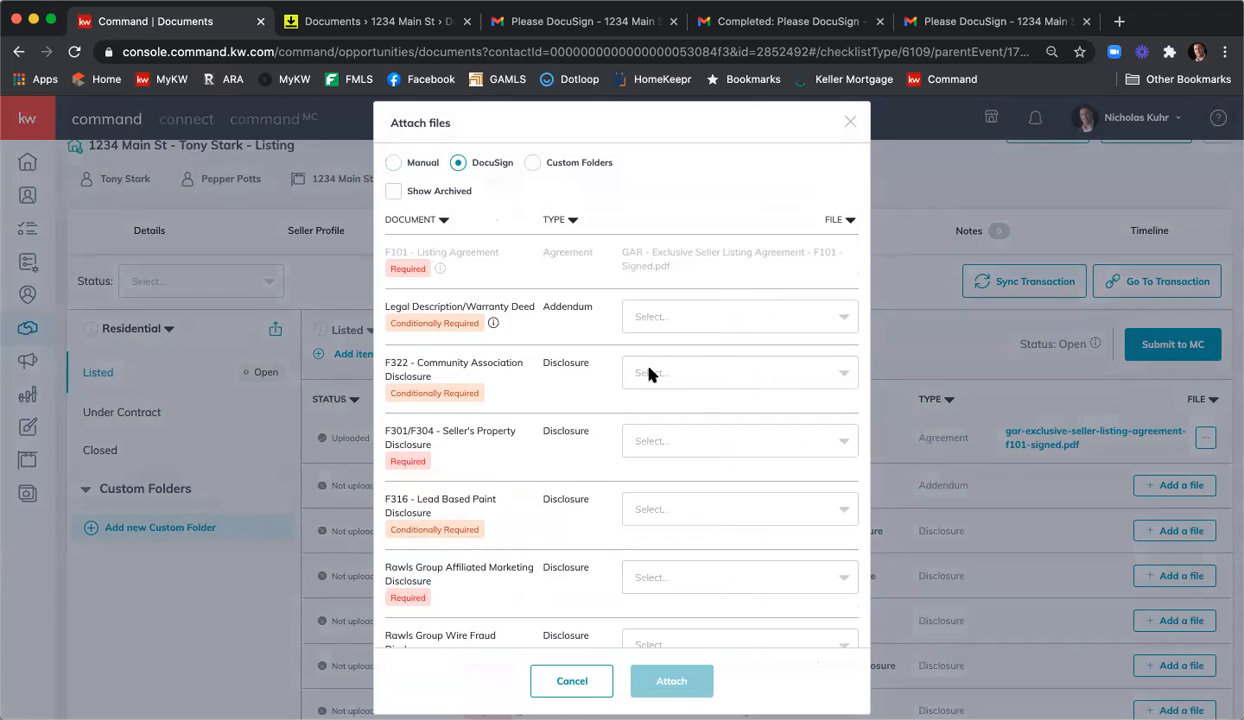
{"action": "left_click", "coordinate": [730, 374]}
{"action": "scroll", "coordinate": [786, 472], "scroll_direction": "down", "scroll_amount": 3}
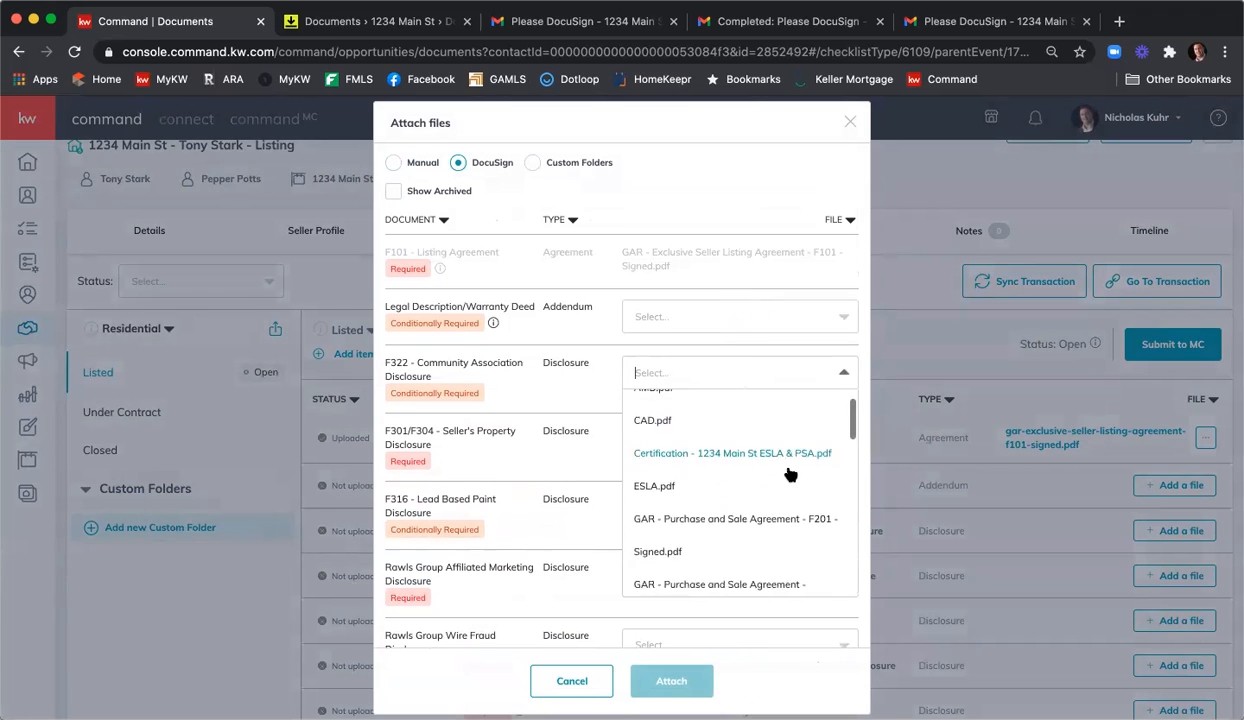
{"action": "scroll", "coordinate": [792, 475], "scroll_direction": "down", "scroll_amount": 5}
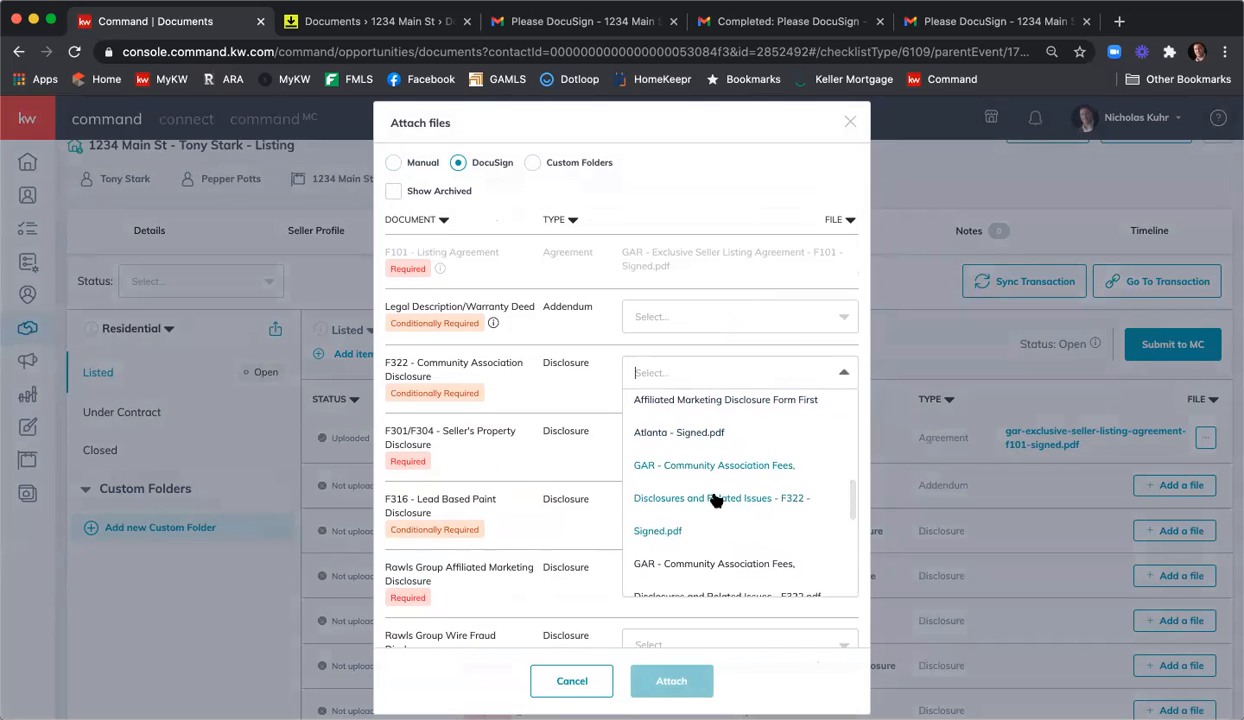
{"action": "scroll", "coordinate": [697, 519], "scroll_direction": "up", "scroll_amount": 1}
{"action": "left_click", "coordinate": [671, 547]}
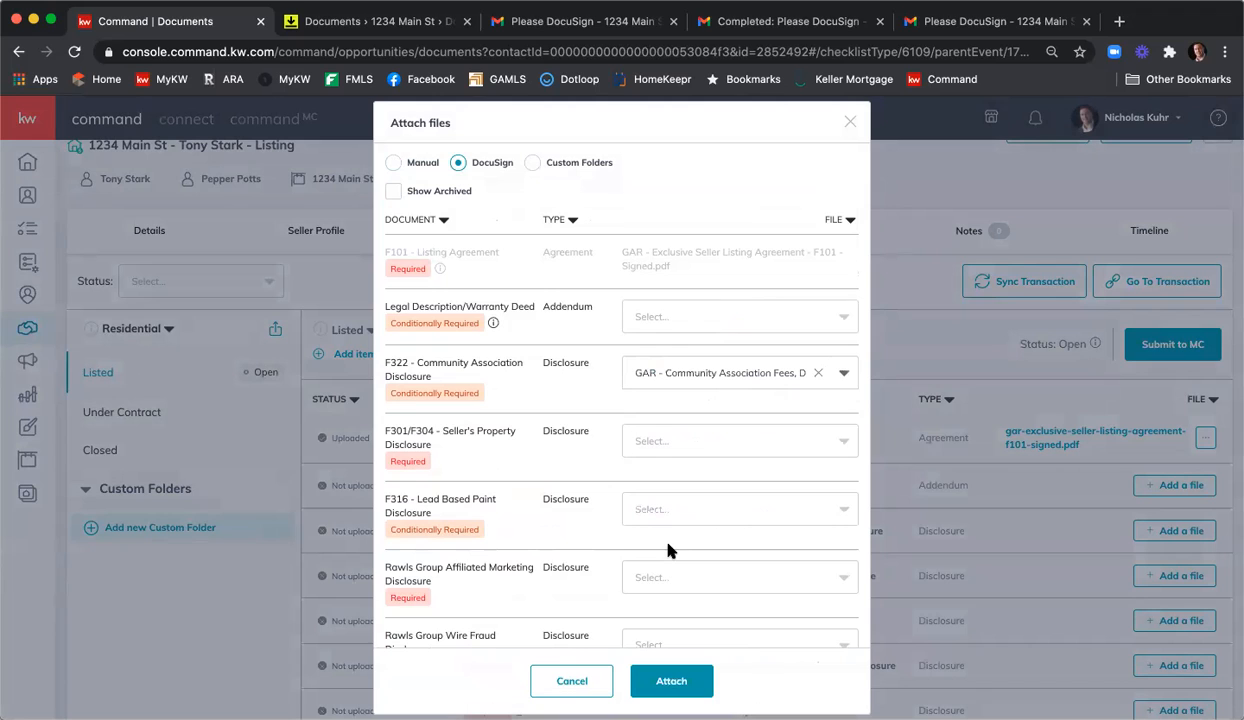
{"action": "left_click", "coordinate": [690, 440]}
{"action": "scroll", "coordinate": [755, 508], "scroll_direction": "down", "scroll_amount": 3}
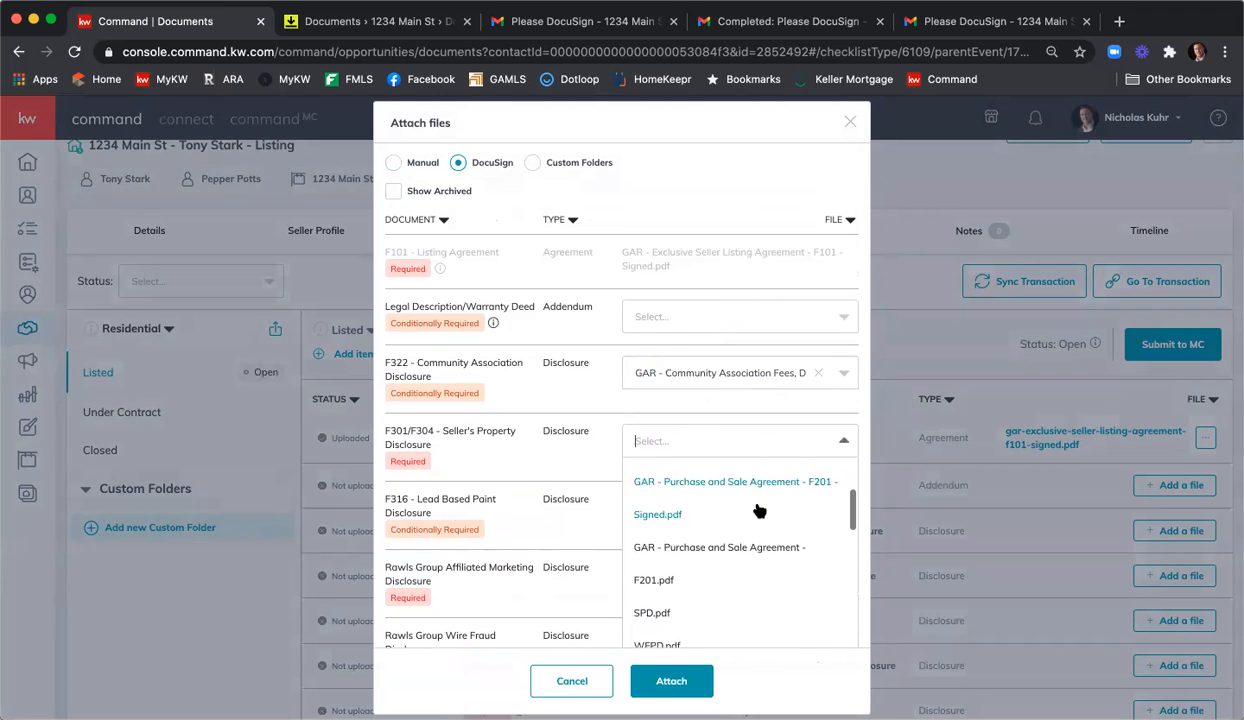
{"action": "scroll", "coordinate": [757, 510], "scroll_direction": "down", "scroll_amount": 8}
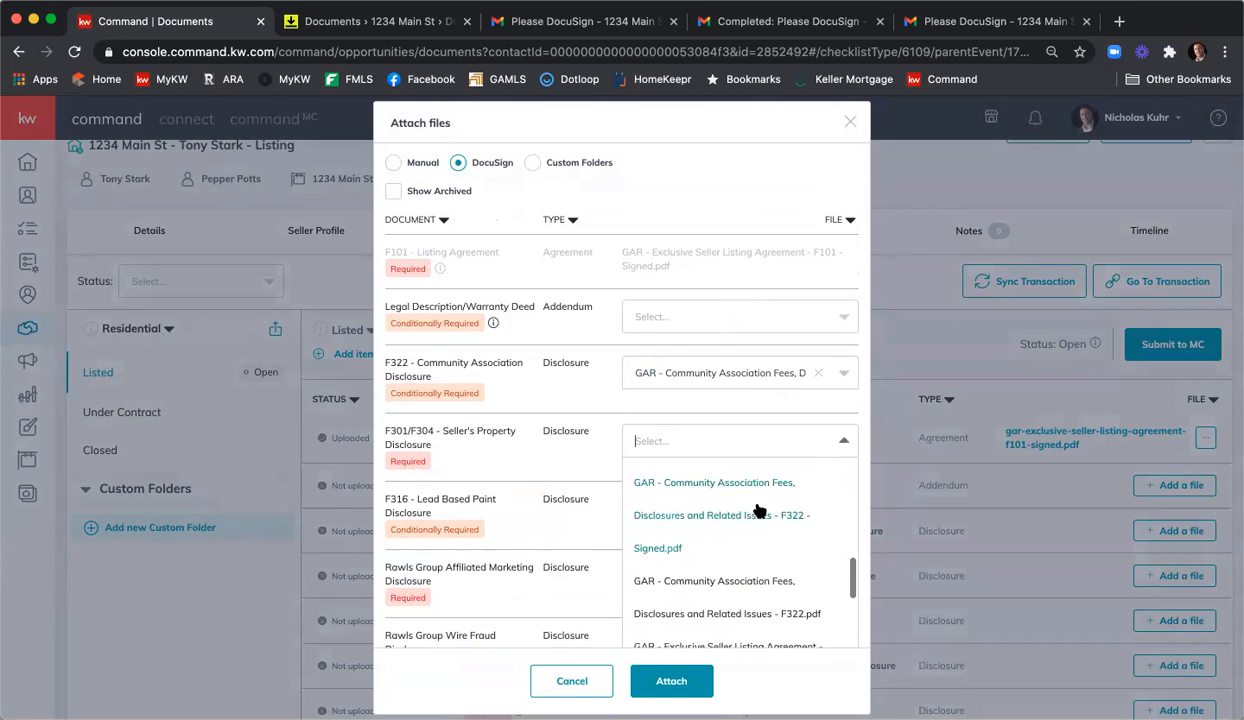
{"action": "scroll", "coordinate": [757, 510], "scroll_direction": "down", "scroll_amount": 5}
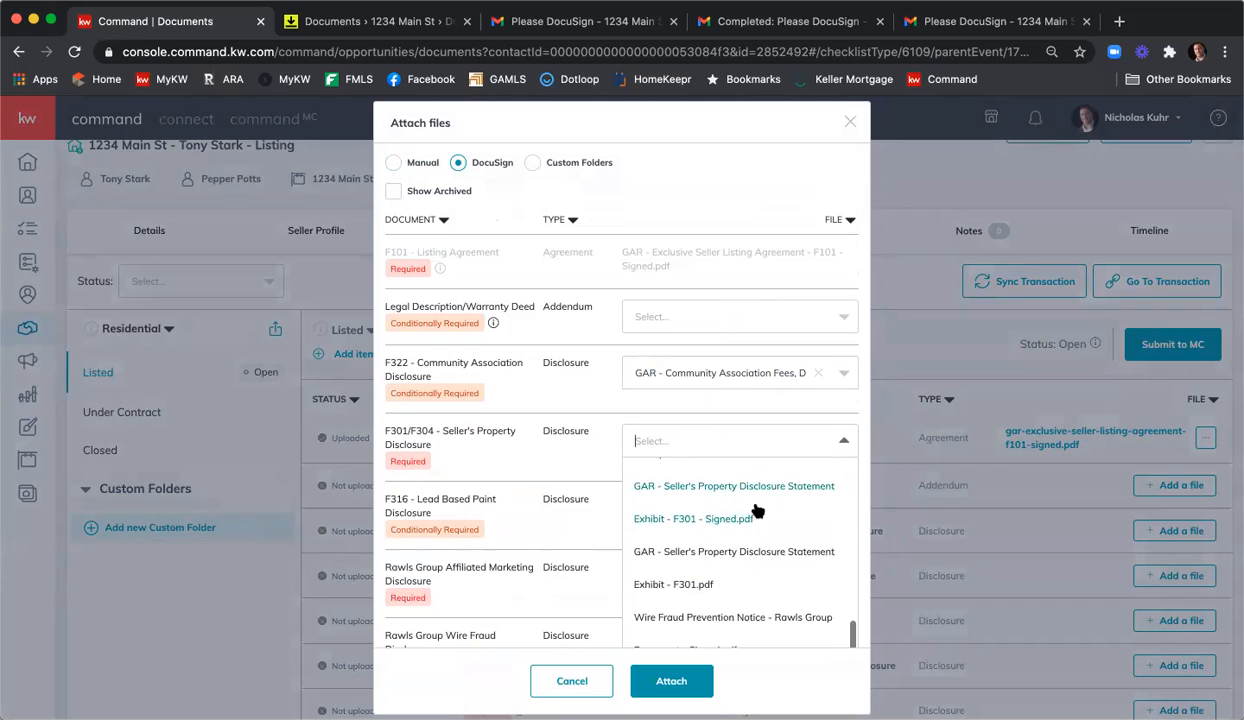
{"action": "left_click", "coordinate": [716, 512]}
Pick the Affiliated Marketing and Wire Fraud Prevention files and attach all four disclosures.
{"action": "scroll", "coordinate": [571, 420], "scroll_direction": "down", "scroll_amount": 1}
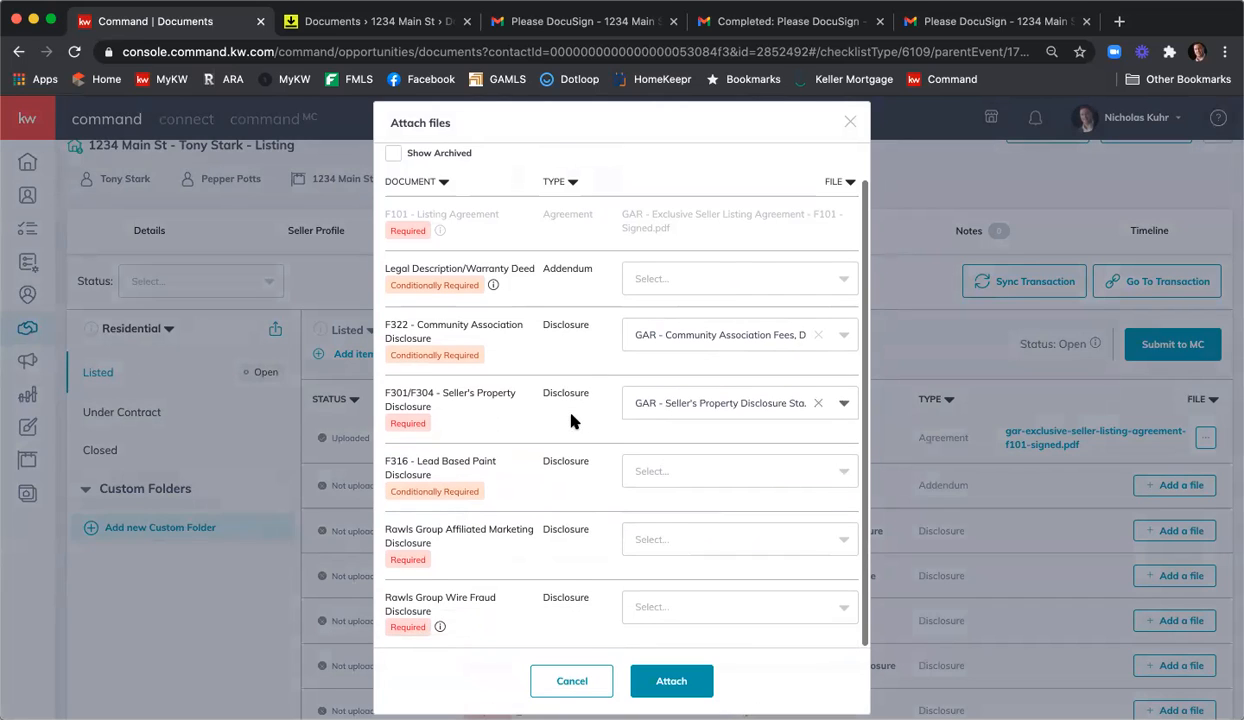
{"action": "left_click", "coordinate": [712, 531]}
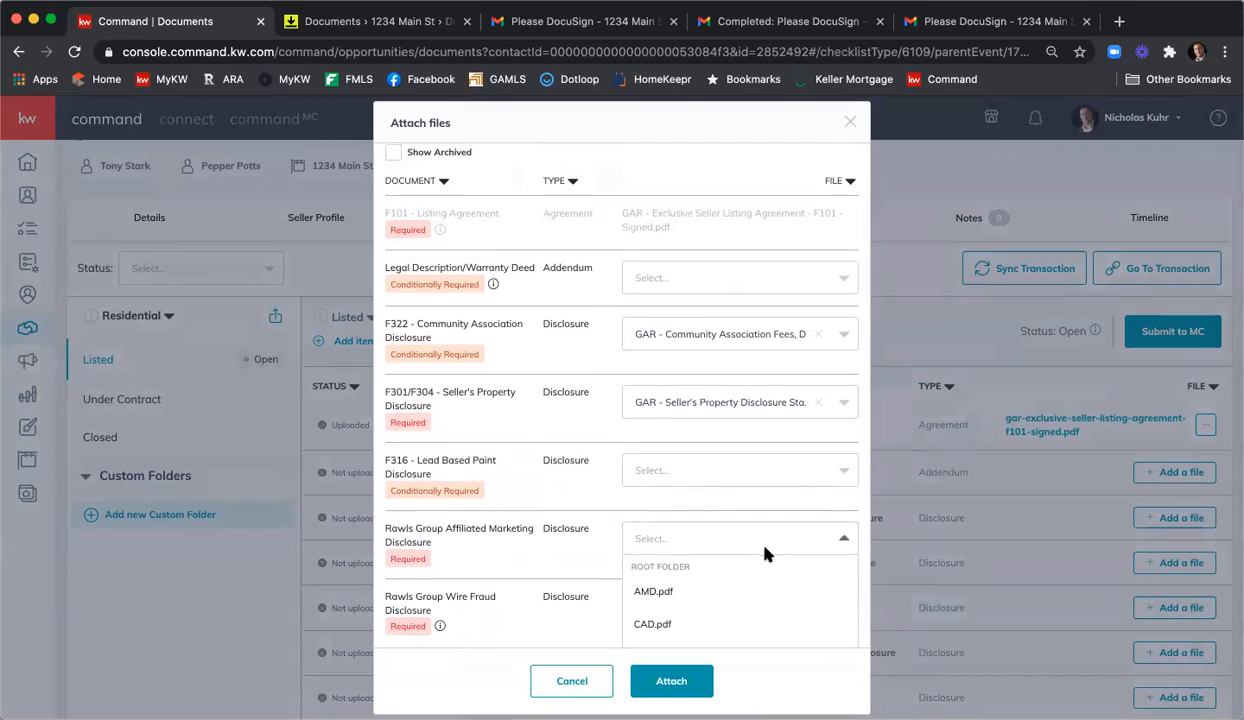
{"action": "scroll", "coordinate": [750, 540], "scroll_direction": "down", "scroll_amount": 3}
{"action": "scroll", "coordinate": [777, 563], "scroll_direction": "down", "scroll_amount": 3}
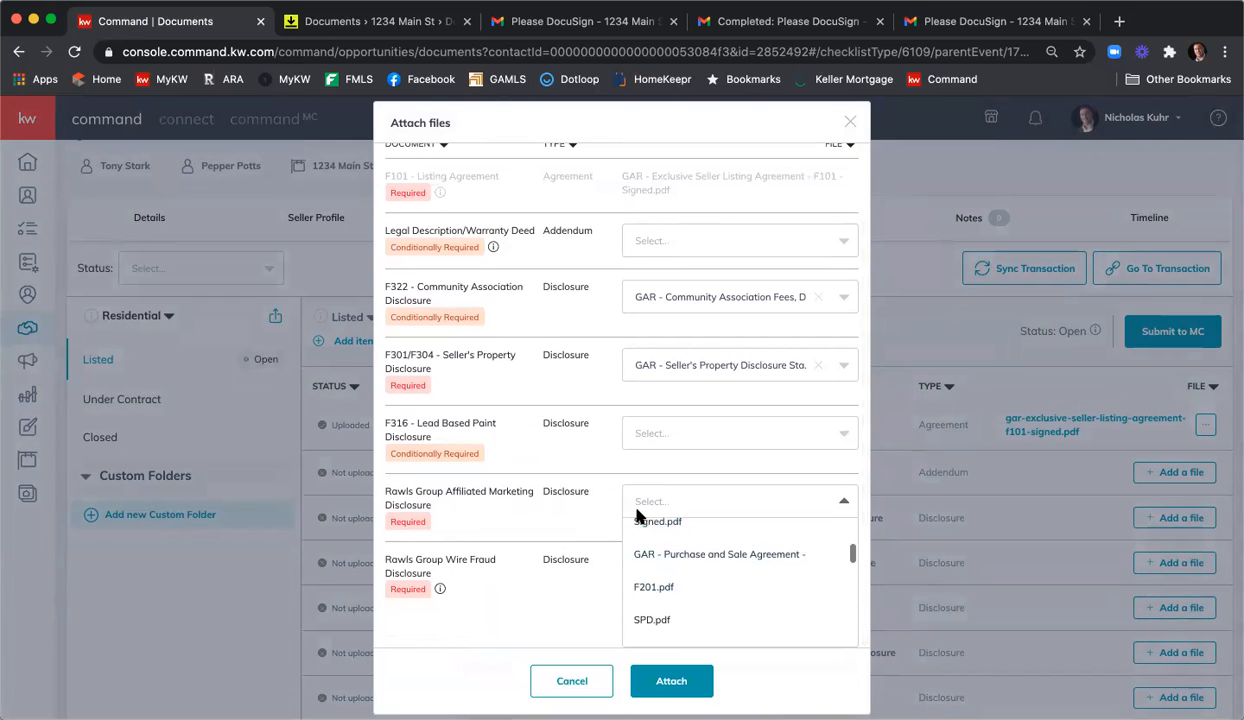
{"action": "scroll", "coordinate": [741, 563], "scroll_direction": "down", "scroll_amount": 4}
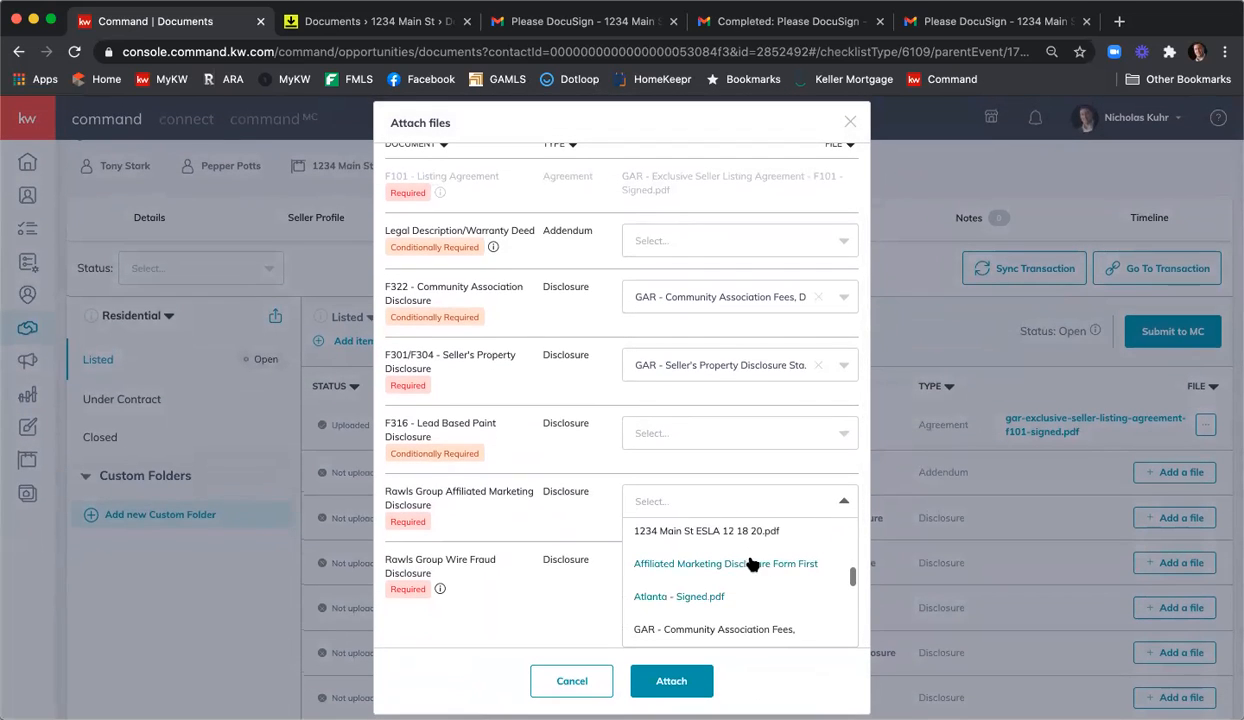
{"action": "left_click", "coordinate": [705, 564]}
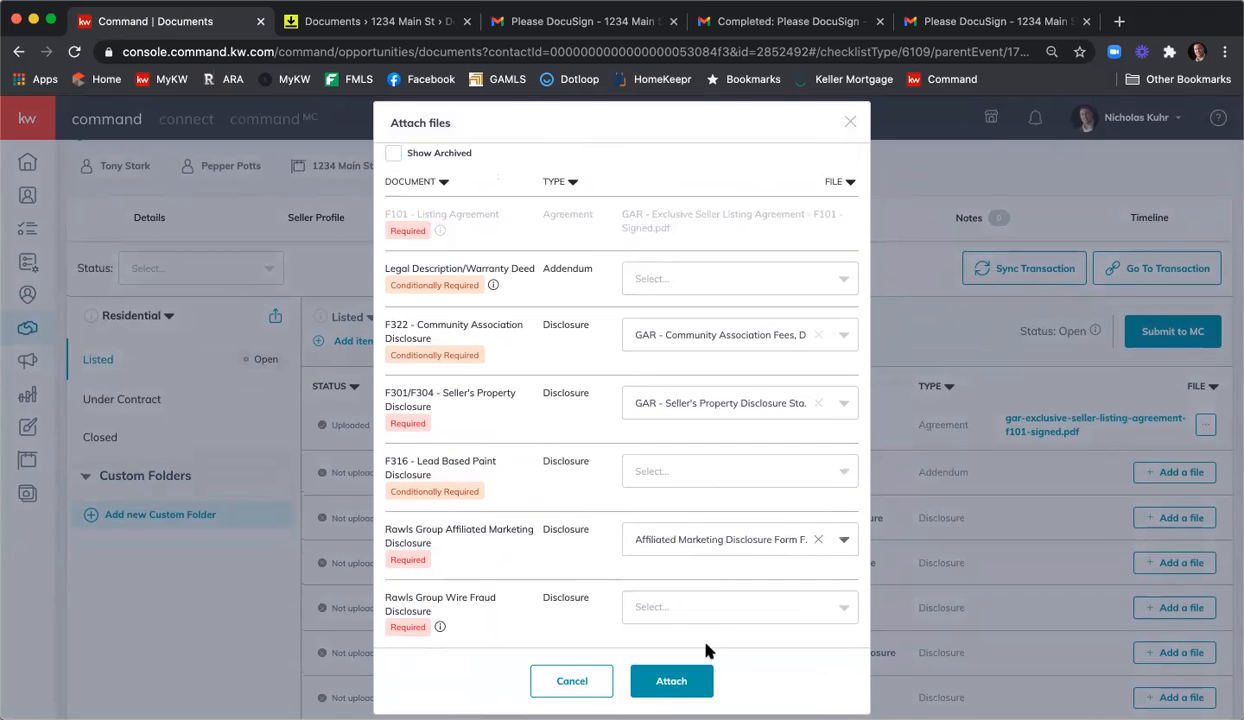
{"action": "left_click", "coordinate": [702, 612]}
{"action": "scroll", "coordinate": [550, 540], "scroll_direction": "down", "scroll_amount": 3}
{"action": "scroll", "coordinate": [703, 560], "scroll_direction": "down", "scroll_amount": 3}
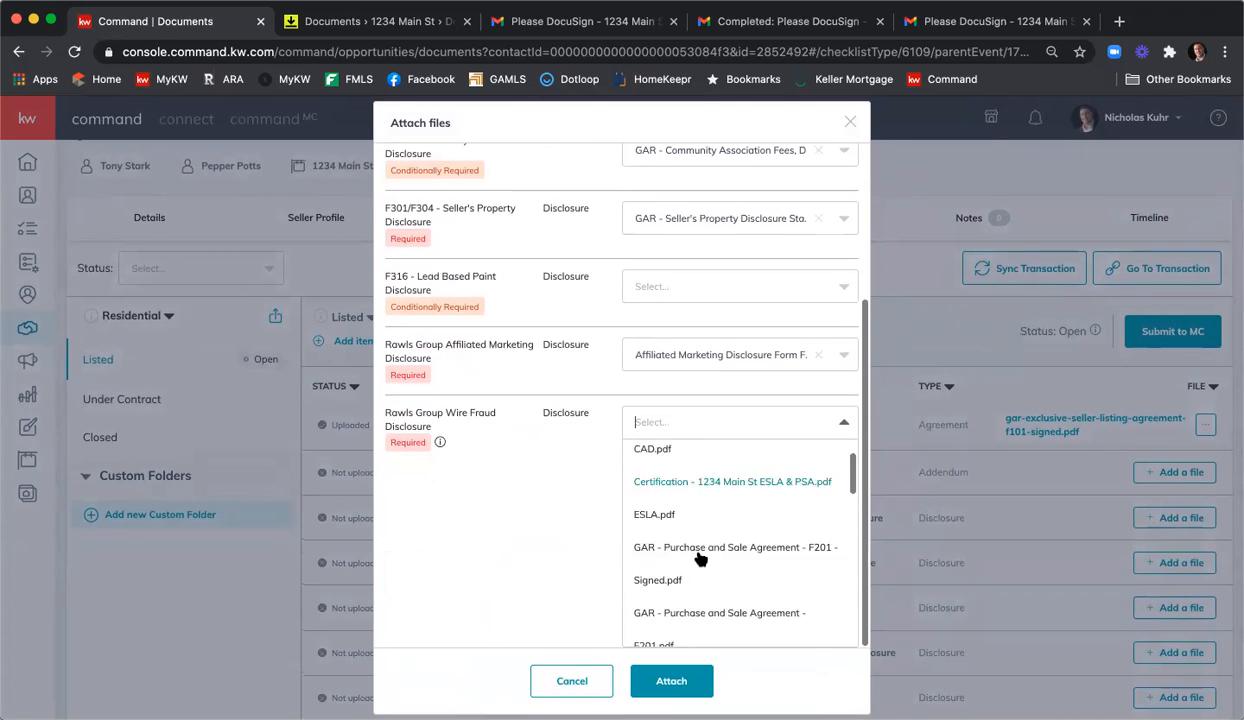
{"action": "scroll", "coordinate": [702, 560], "scroll_direction": "down", "scroll_amount": 3}
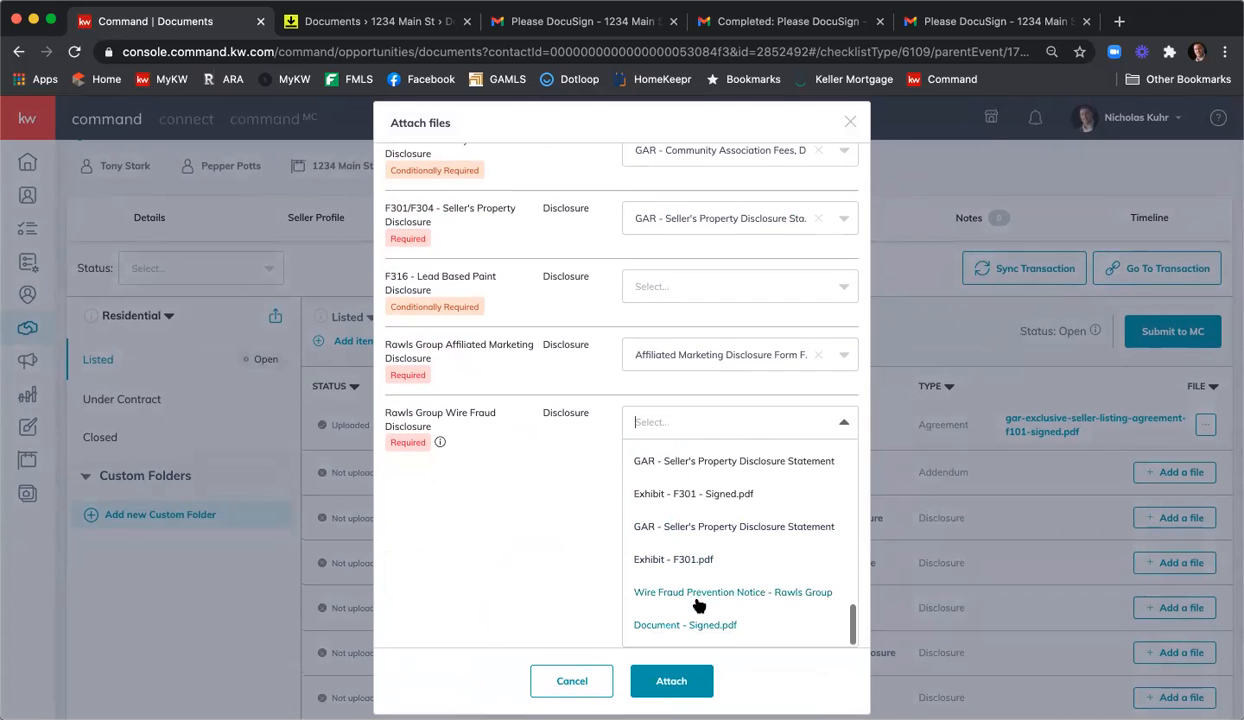
{"action": "left_click", "coordinate": [700, 598]}
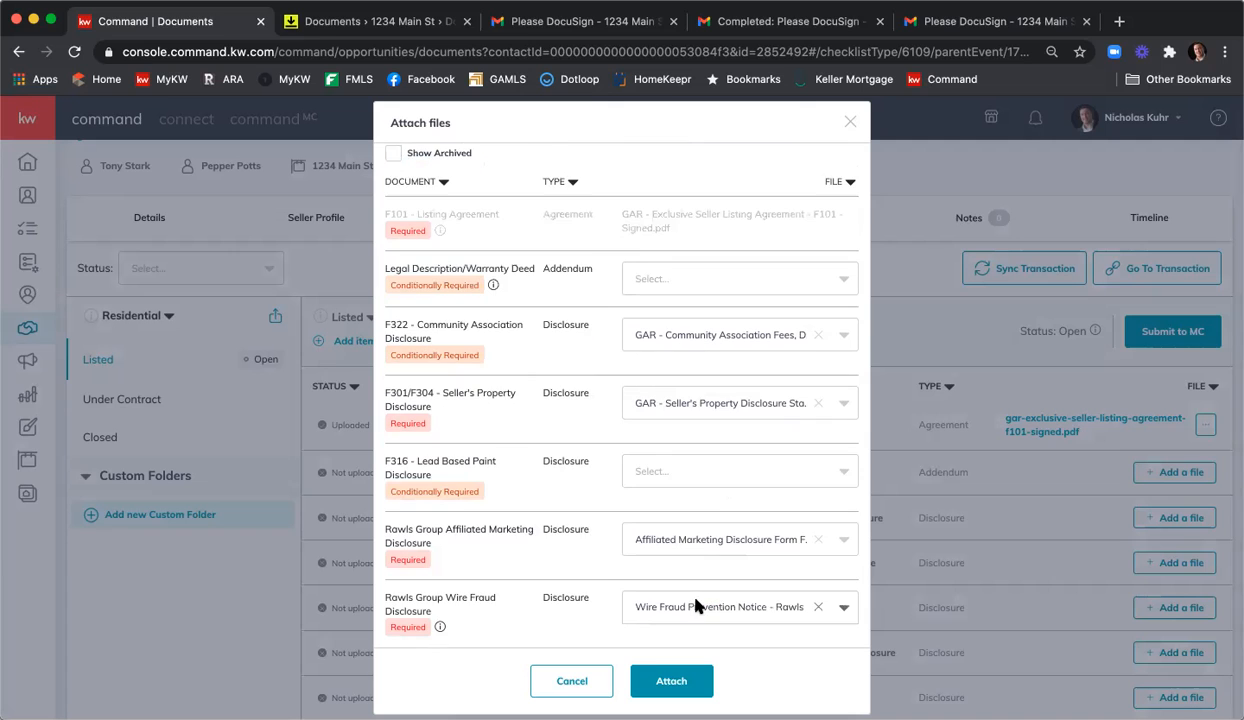
{"action": "left_click", "coordinate": [687, 681]}
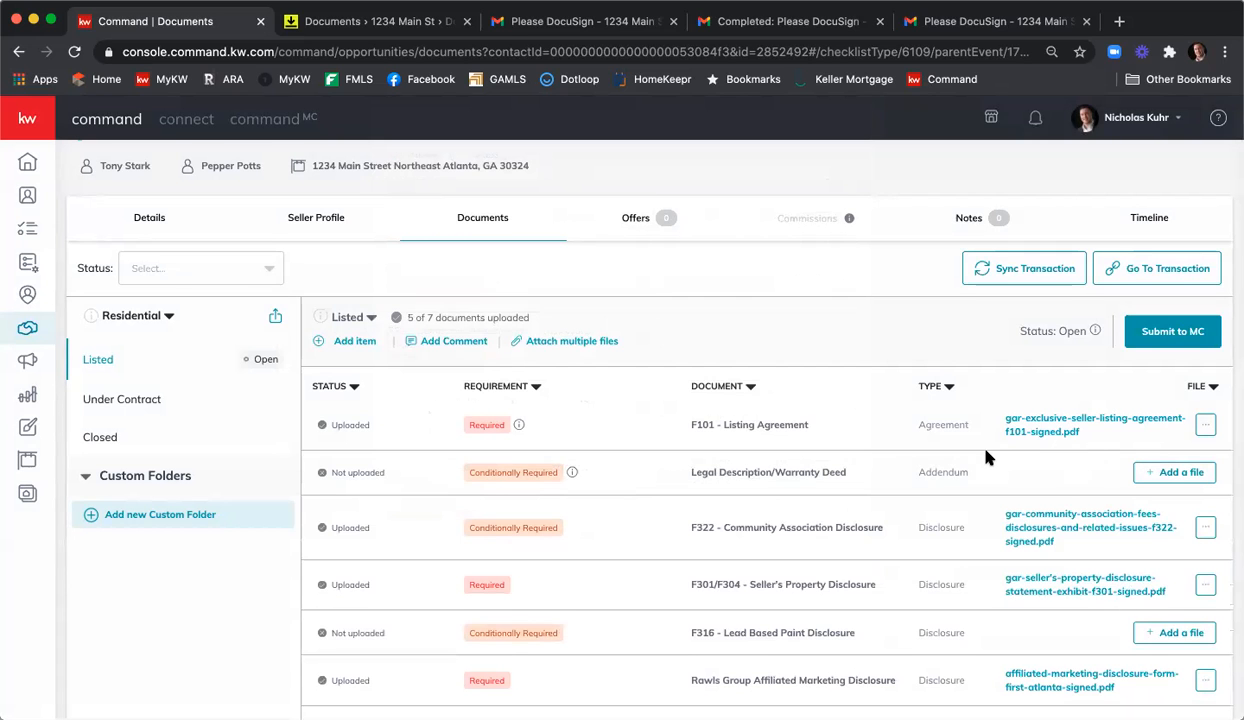
{"action": "scroll", "coordinate": [986, 452], "scroll_direction": "down", "scroll_amount": 1}
{"action": "scroll", "coordinate": [986, 453], "scroll_direction": "up", "scroll_amount": 2}
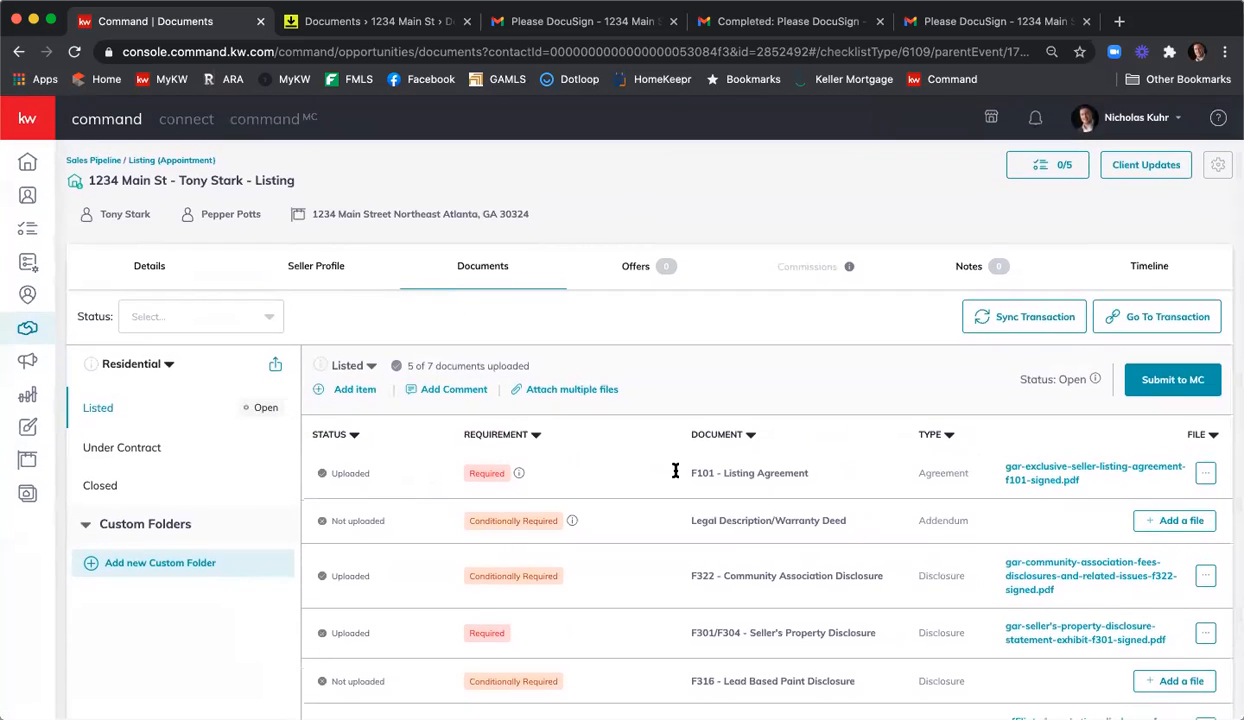
In the Under Contract checklist, assign the signed F201 Purchase and Sale Agreement from DocuSign to F201.
{"action": "left_click", "coordinate": [163, 447]}
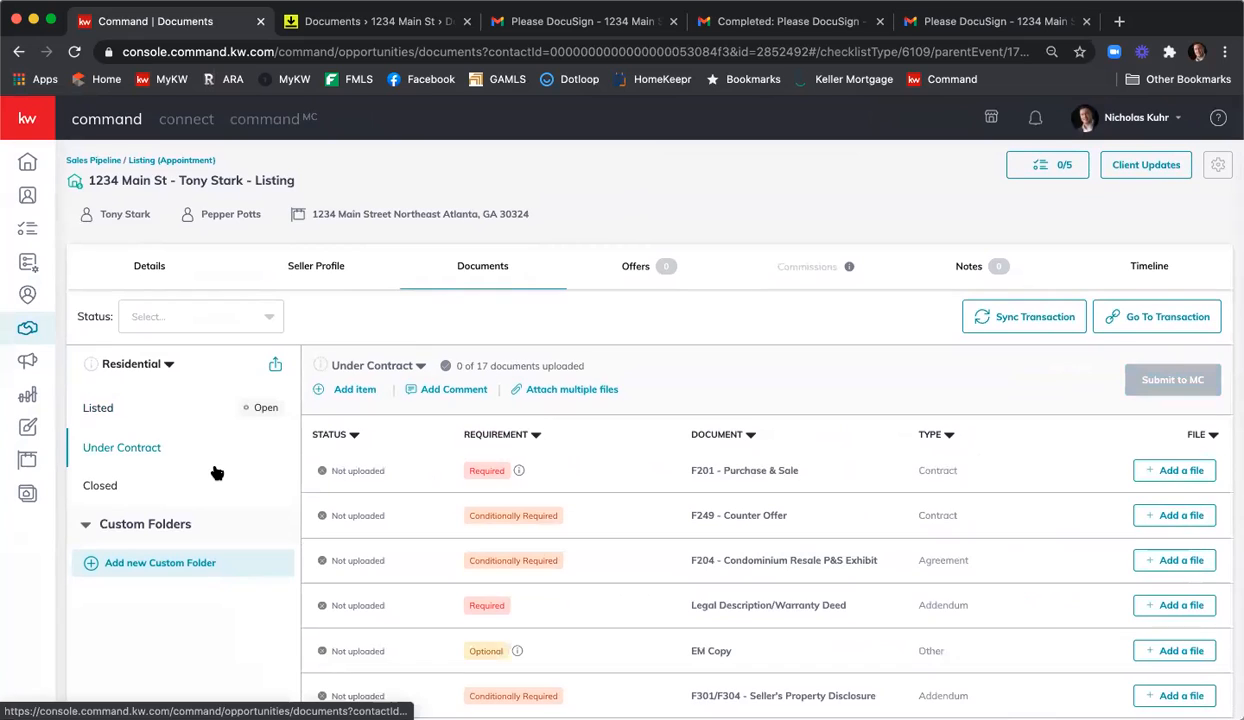
{"action": "left_click", "coordinate": [1163, 471]}
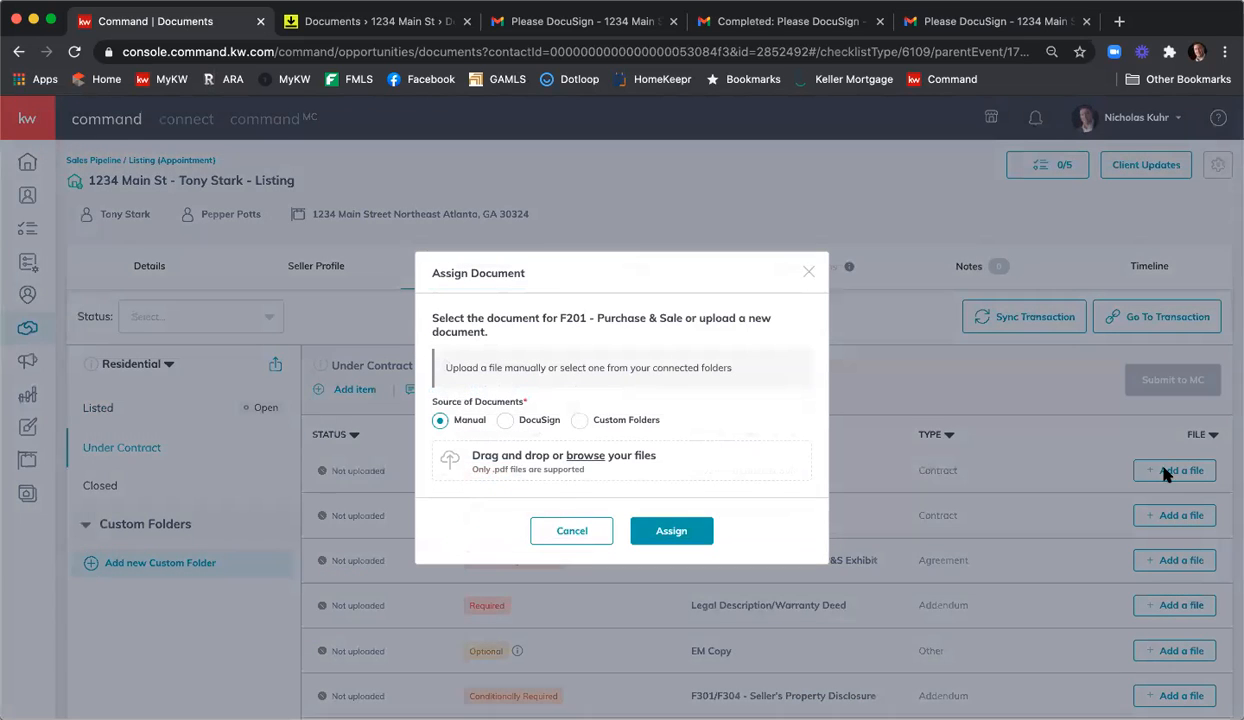
{"action": "left_click", "coordinate": [506, 419]}
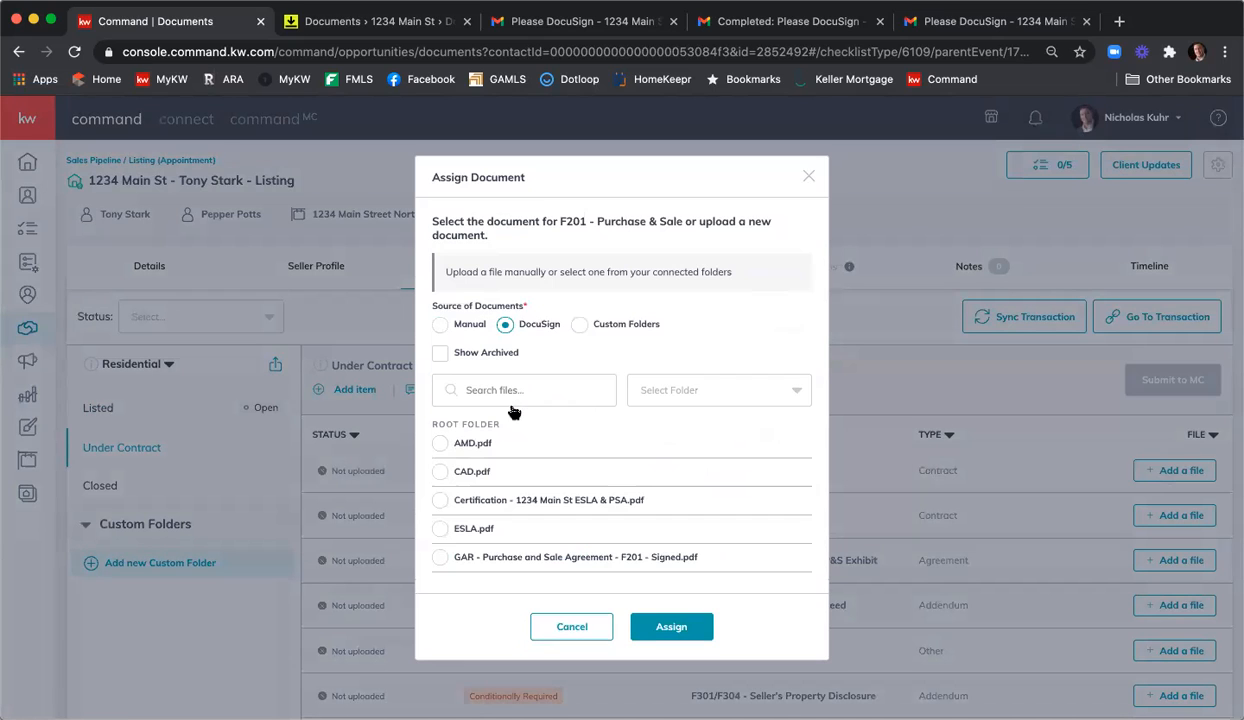
{"action": "scroll", "coordinate": [614, 462], "scroll_direction": "down", "scroll_amount": 10}
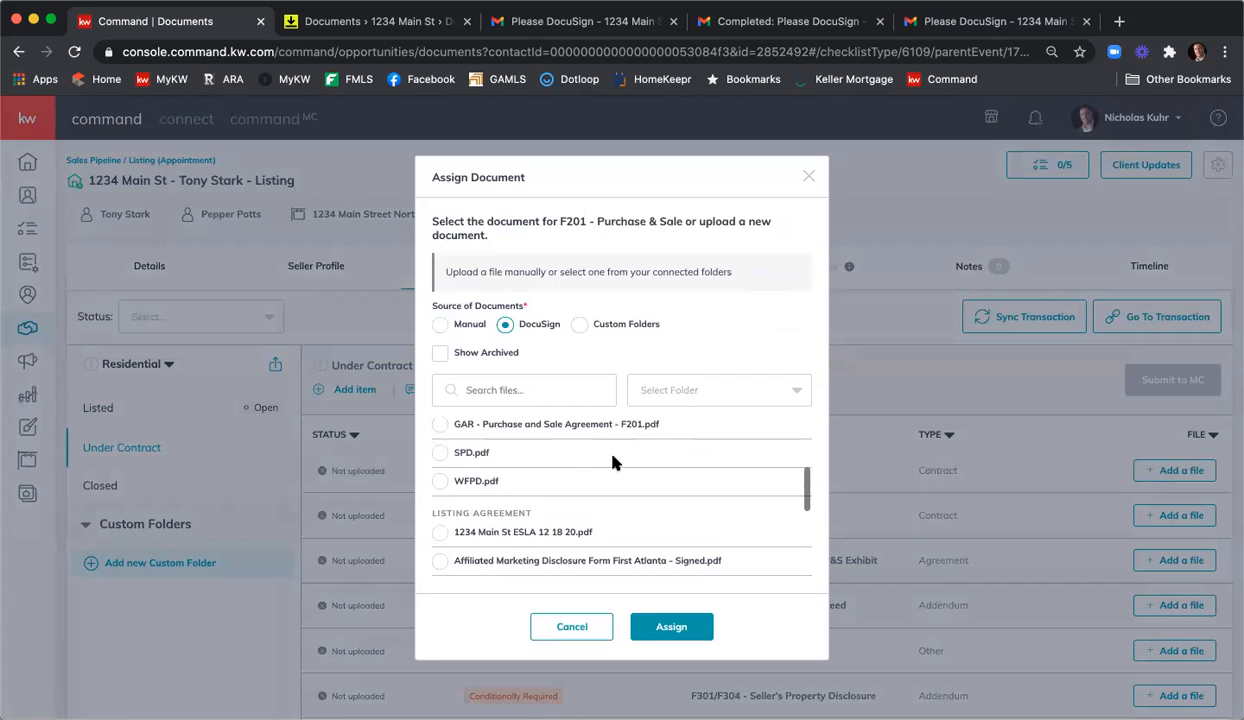
{"action": "scroll", "coordinate": [617, 463], "scroll_direction": "down", "scroll_amount": 2}
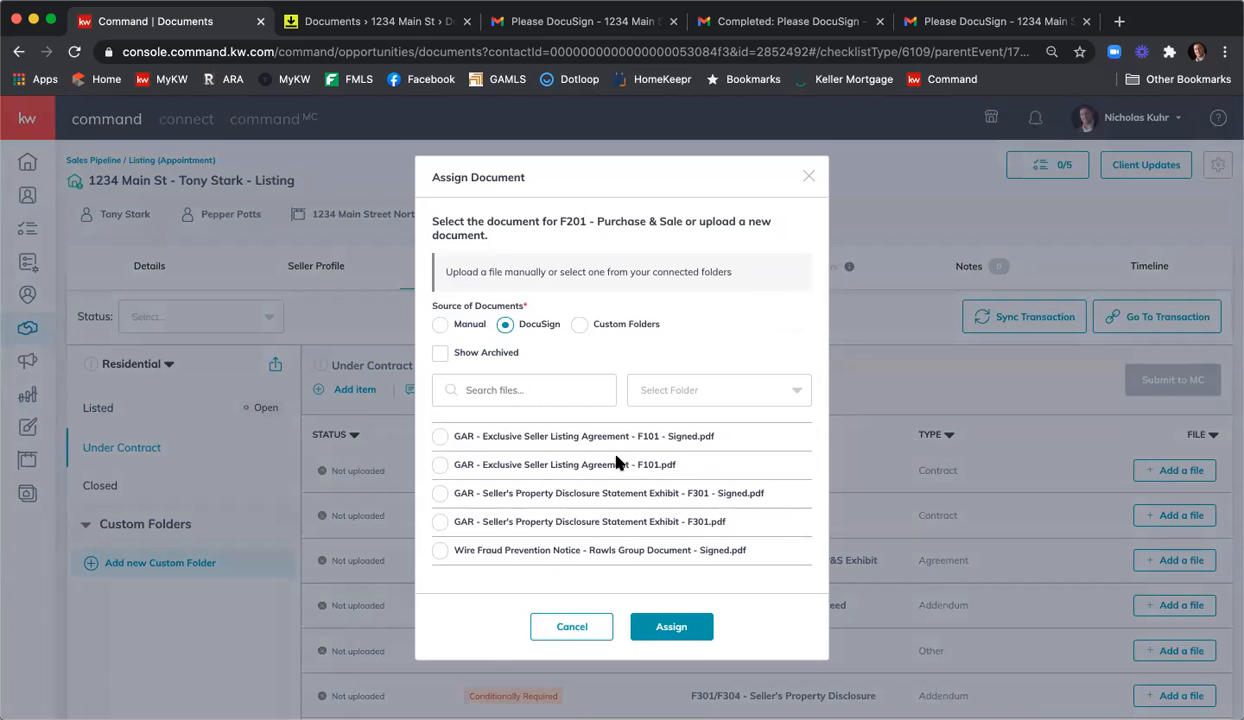
{"action": "scroll", "coordinate": [622, 486], "scroll_direction": "down", "scroll_amount": 2}
{"action": "scroll", "coordinate": [669, 503], "scroll_direction": "up", "scroll_amount": 8}
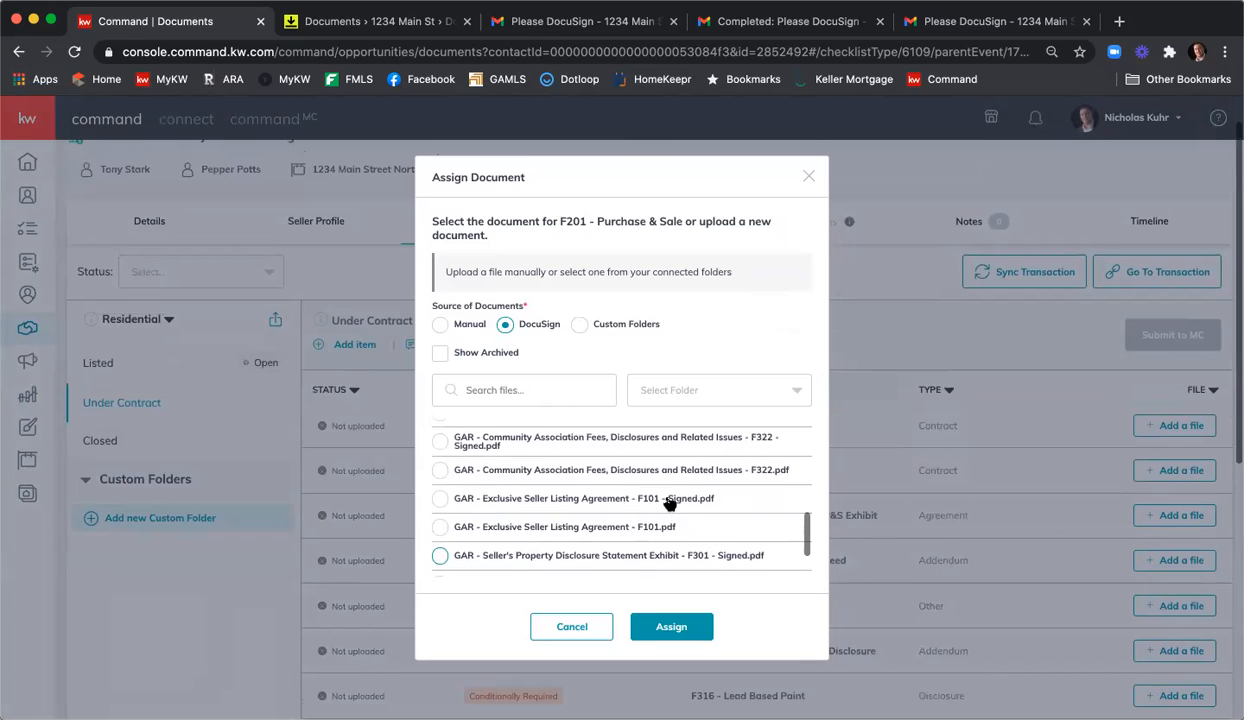
{"action": "scroll", "coordinate": [669, 503], "scroll_direction": "up", "scroll_amount": 5}
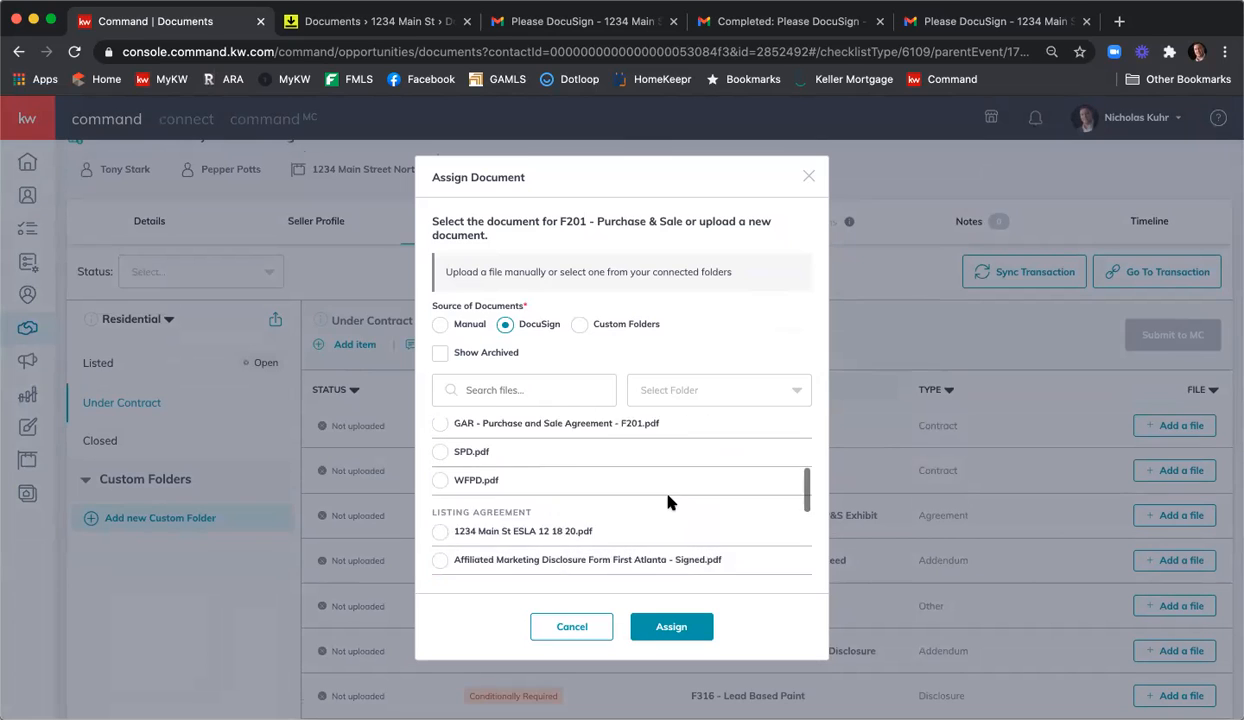
{"action": "left_click", "coordinate": [440, 530]}
{"action": "left_click", "coordinate": [672, 626]}
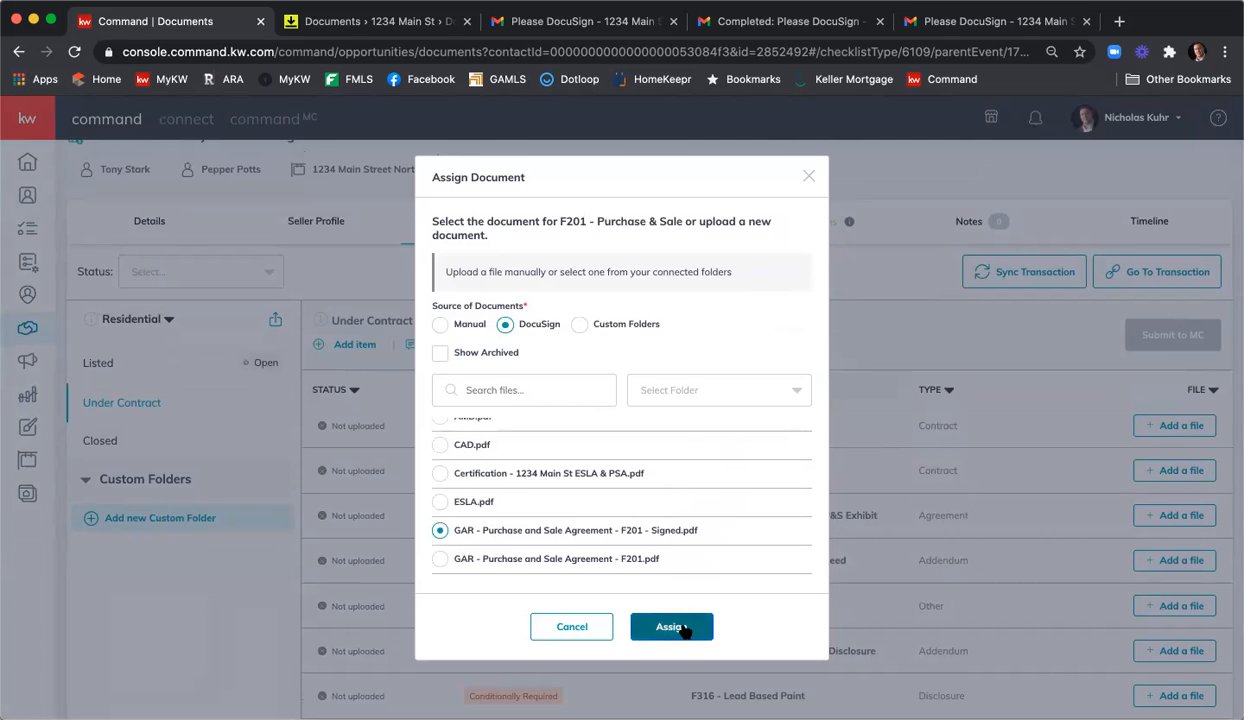